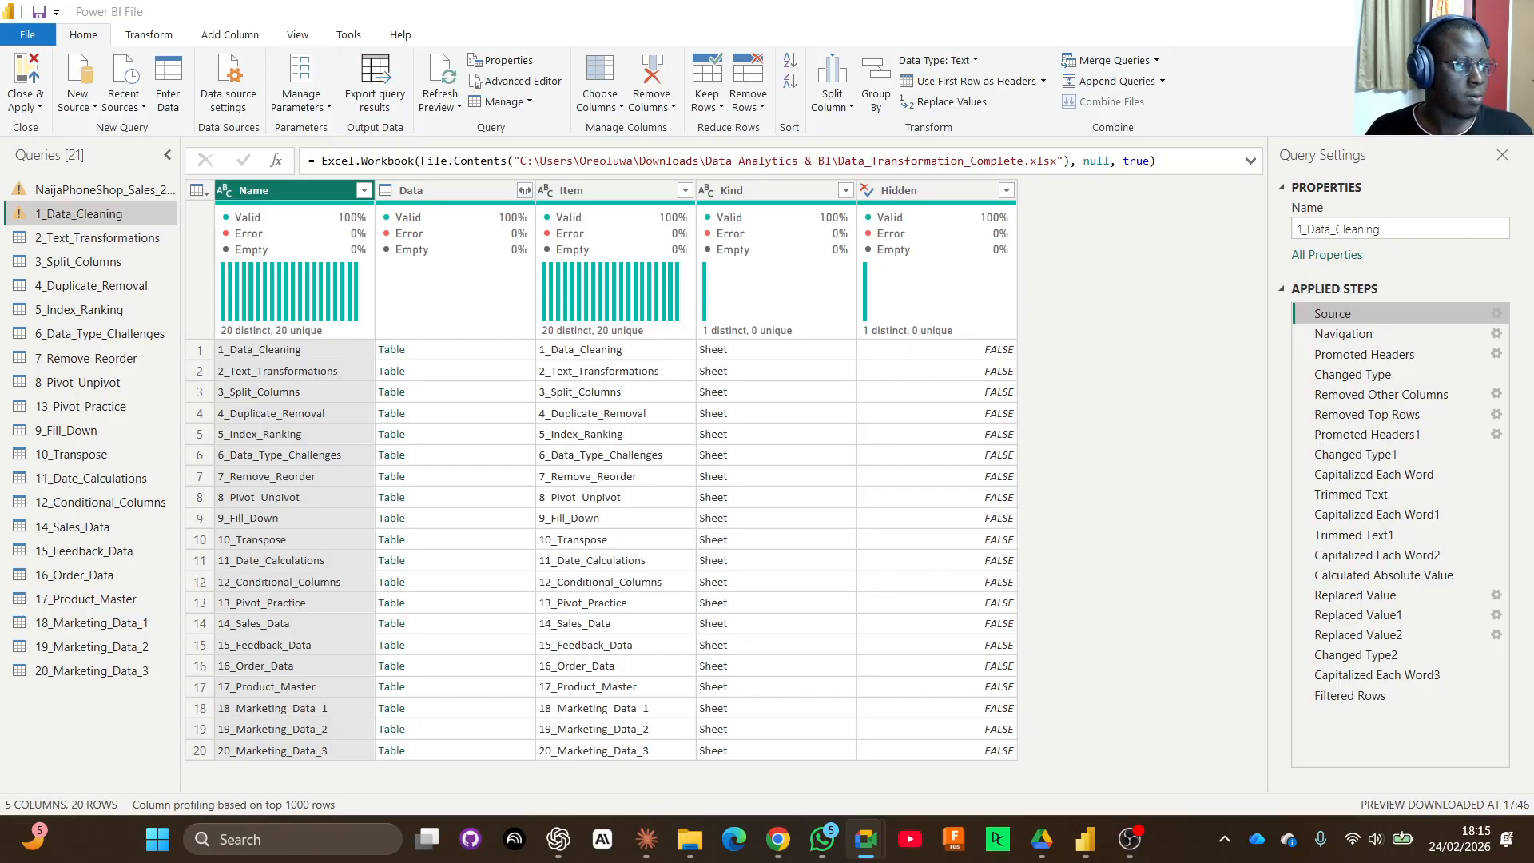
# Check the Filtered Rows step of 1_Data_Cleaning and examine the source file path reported in the 11_Date_Calculations error.
pyautogui.click(1397, 697)
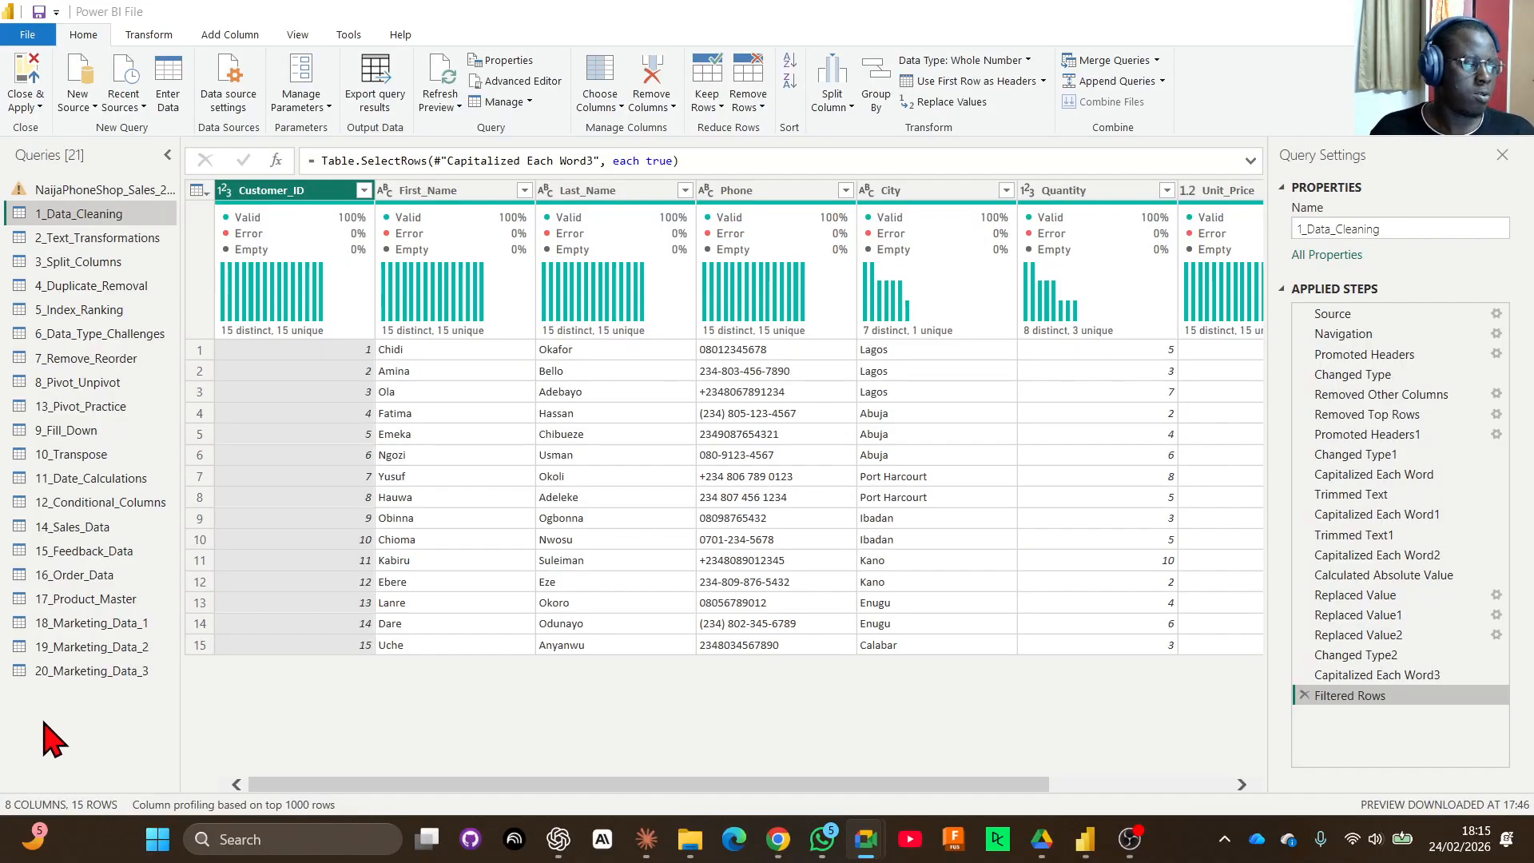
pyautogui.click(90, 477)
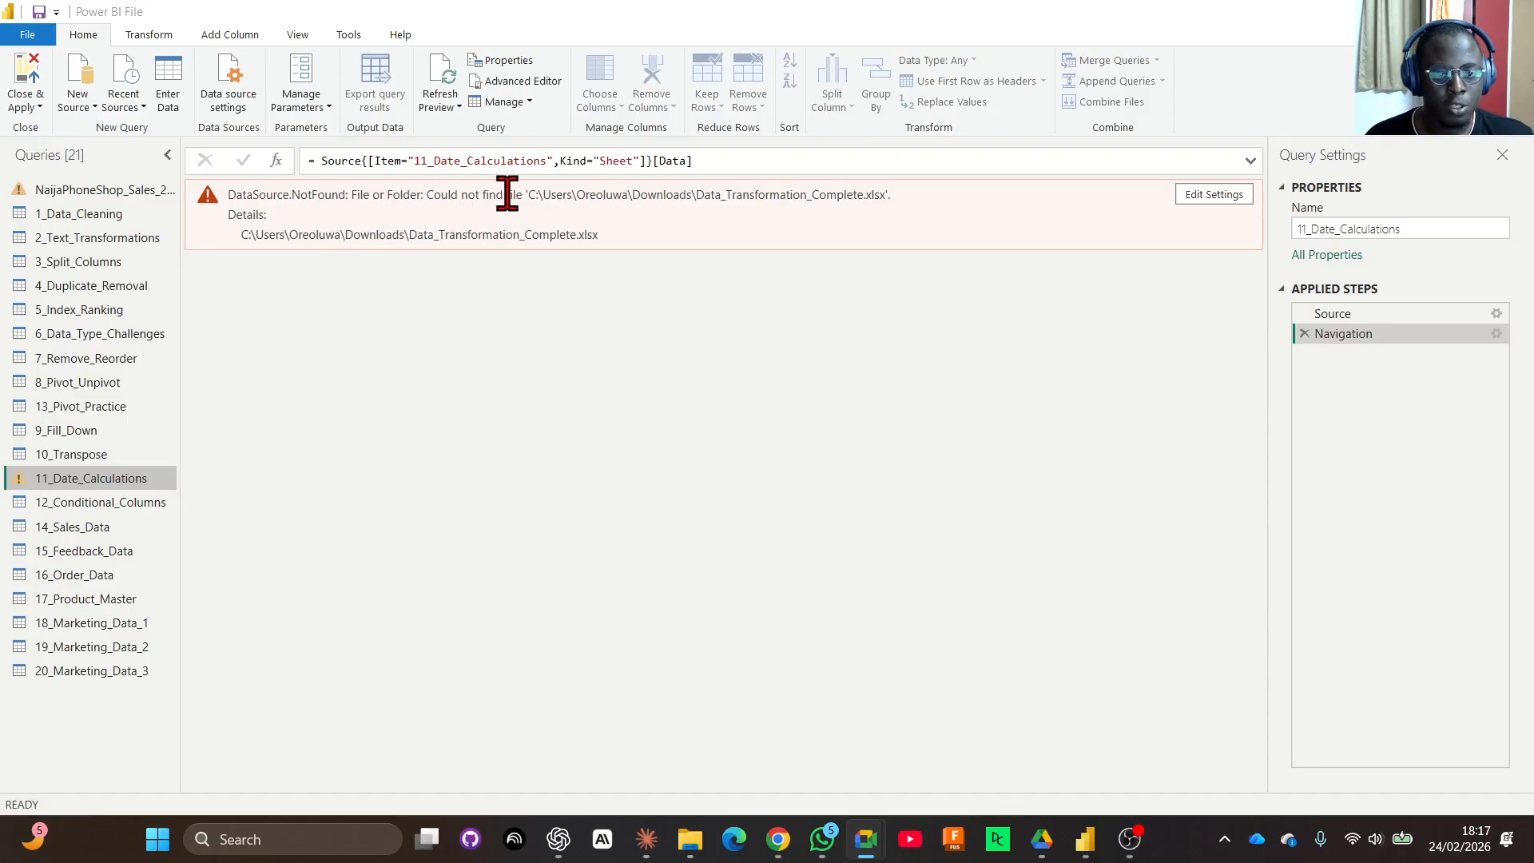
pyautogui.moveTo(526, 194); pyautogui.dragTo(914, 206)
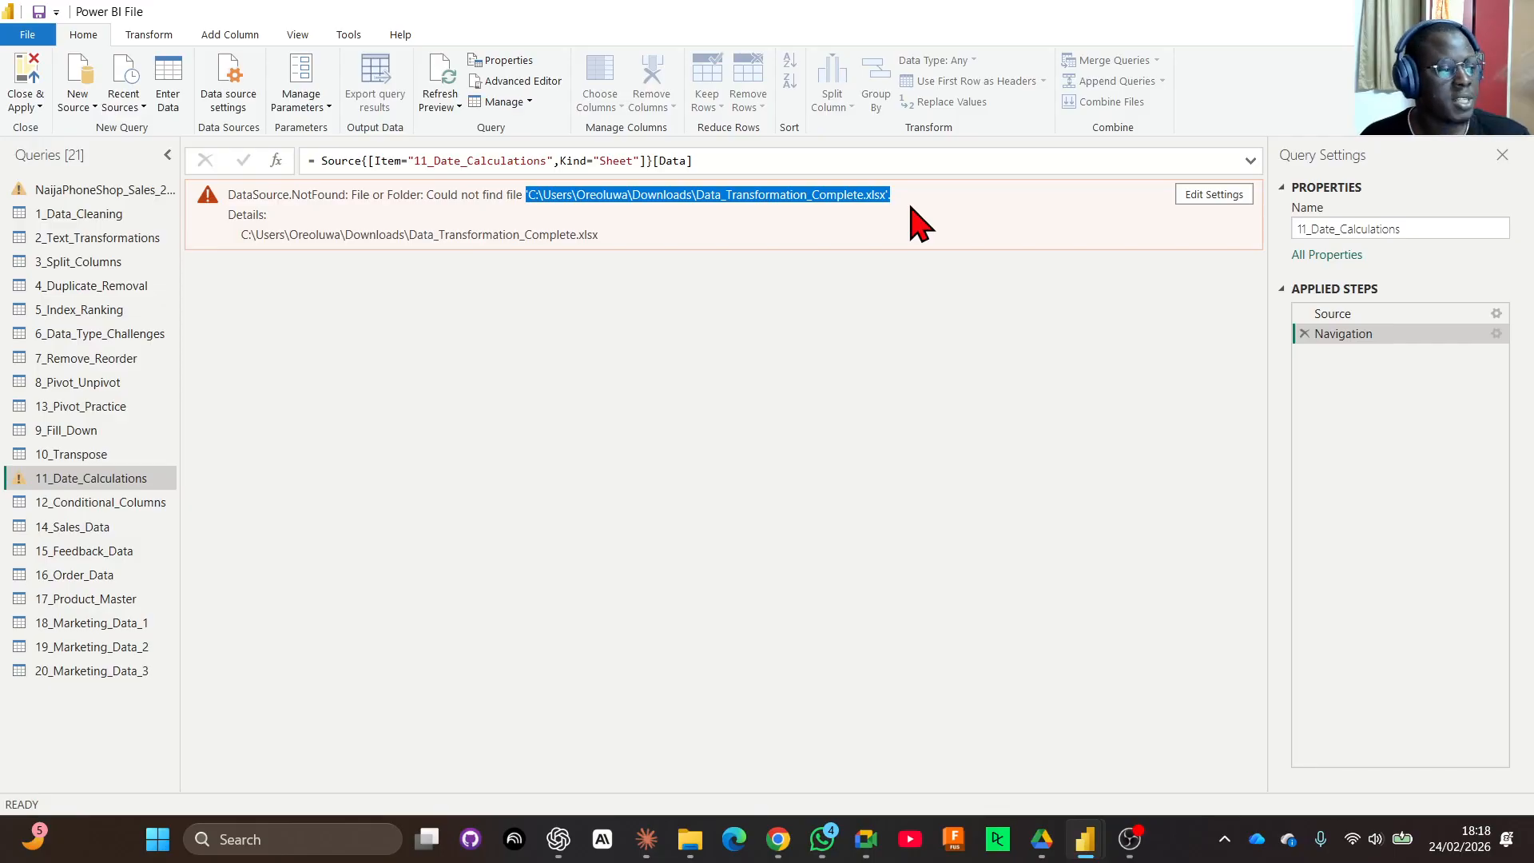
pyautogui.click(911, 225)
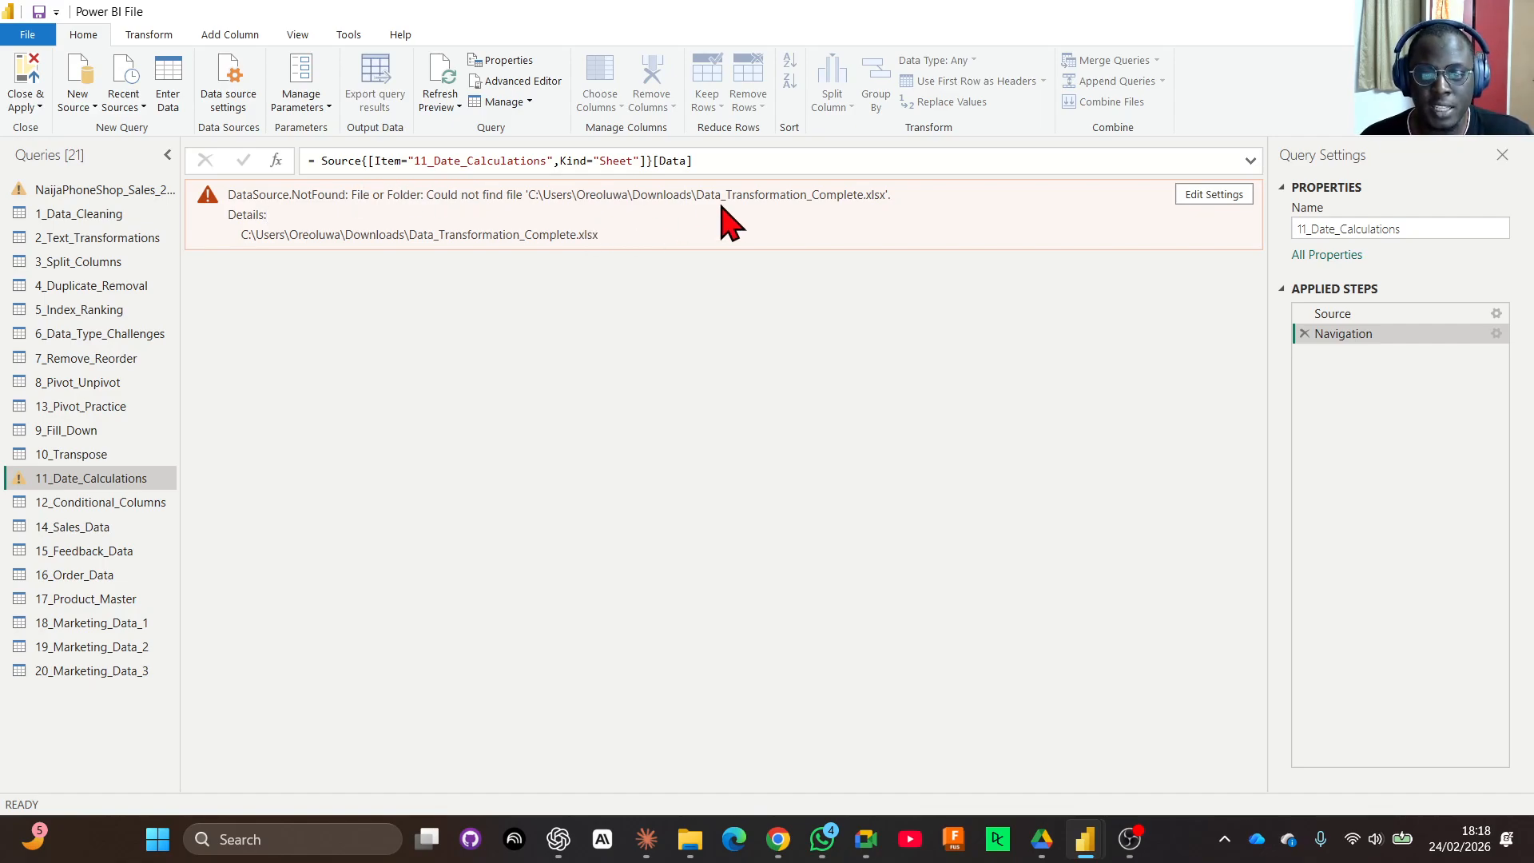
pyautogui.moveTo(692, 197); pyautogui.dragTo(858, 201)
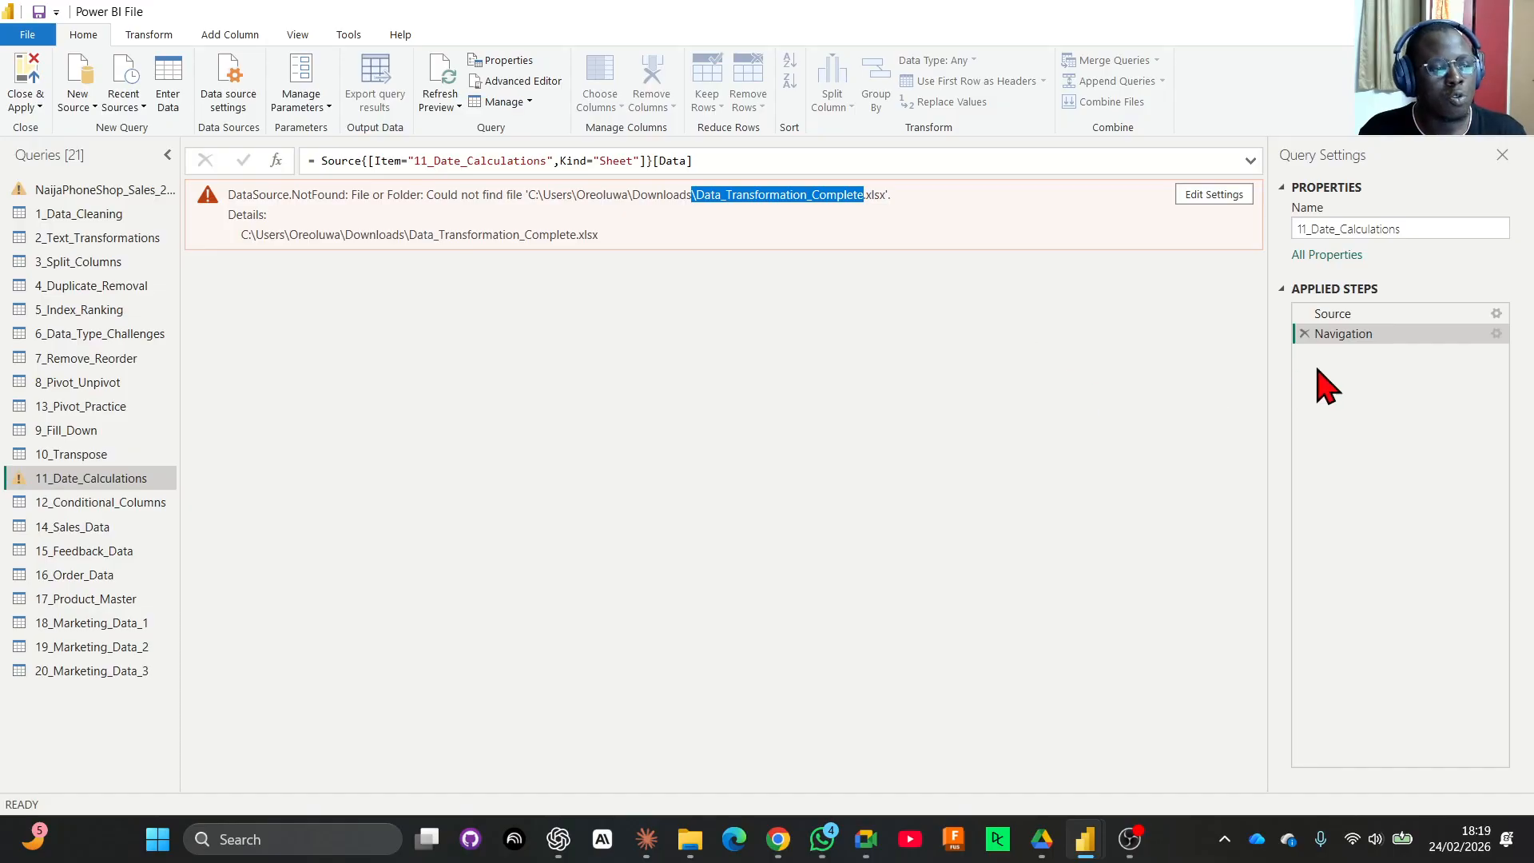
pyautogui.click(1496, 314)
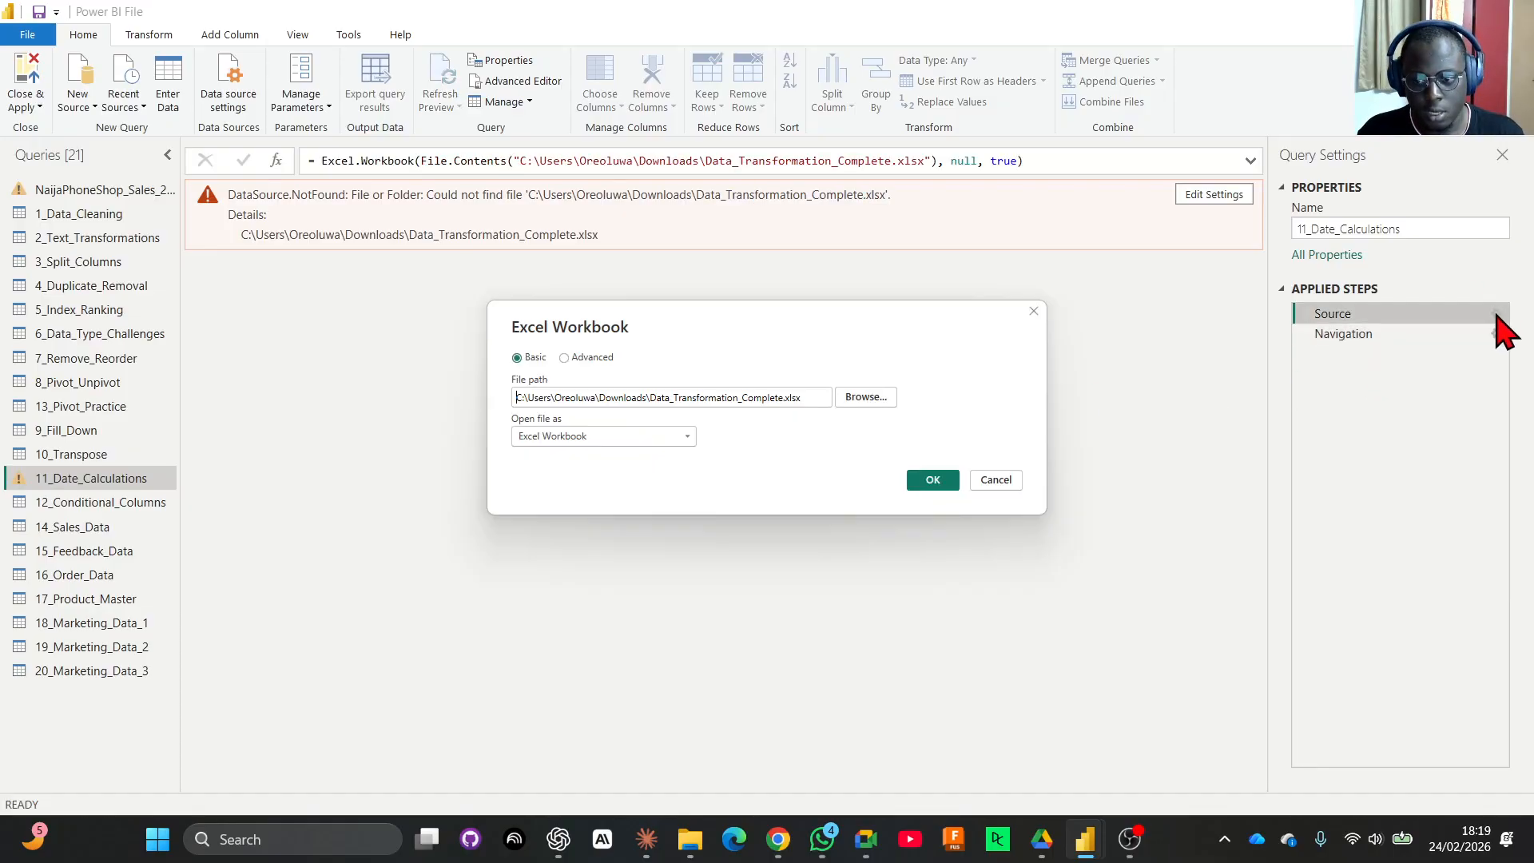
pyautogui.click(1011, 480)
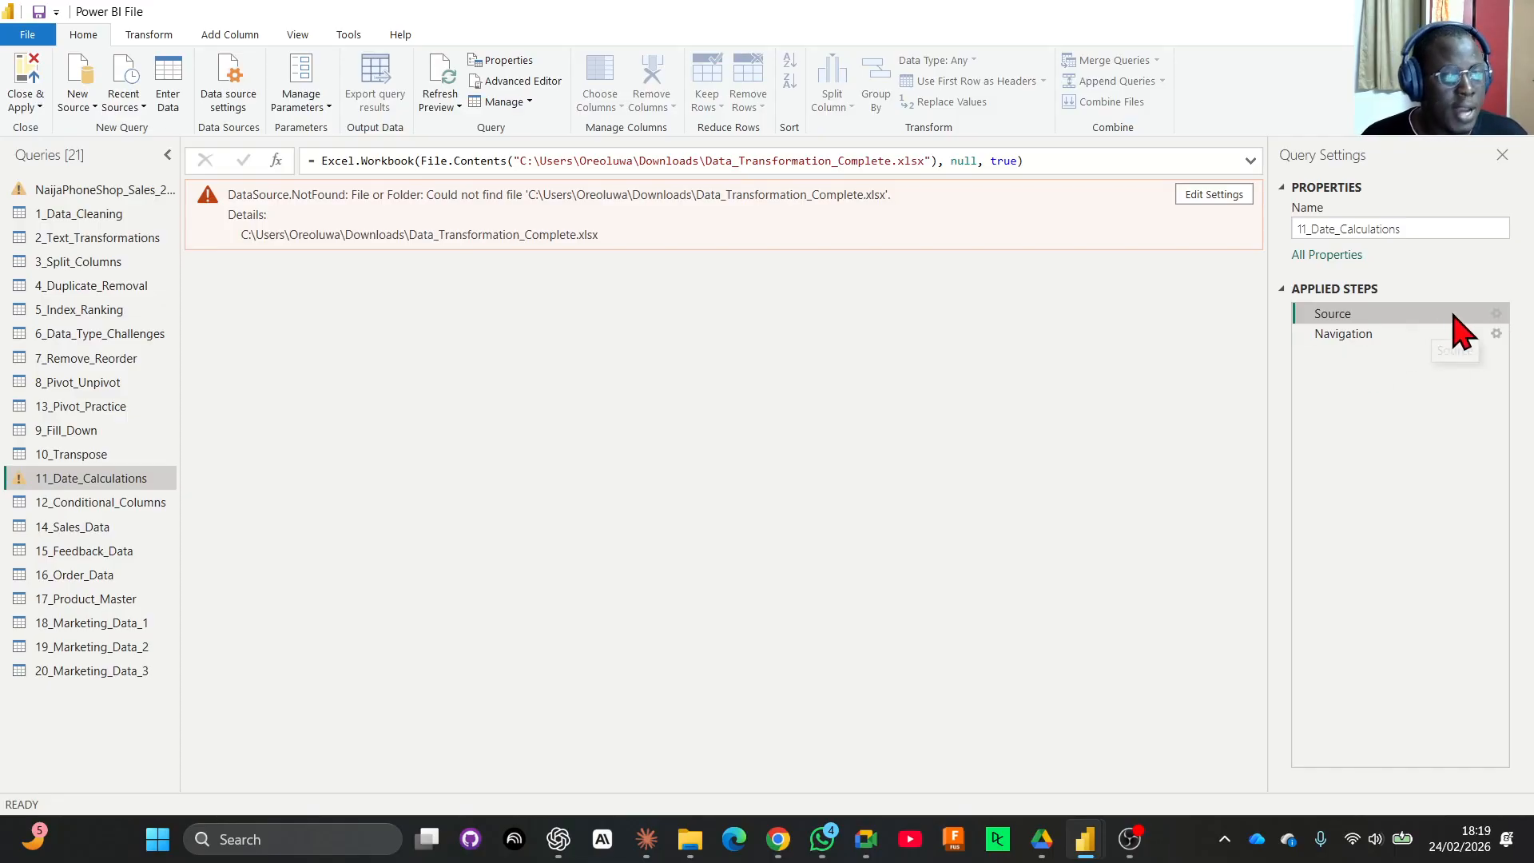
# Repoint the 11_Date_Calculations source to the Data_Transformation_Complete workbook in Downloads\Data Analytics & BI and display its Navigation step.
pyautogui.click(1496, 314)
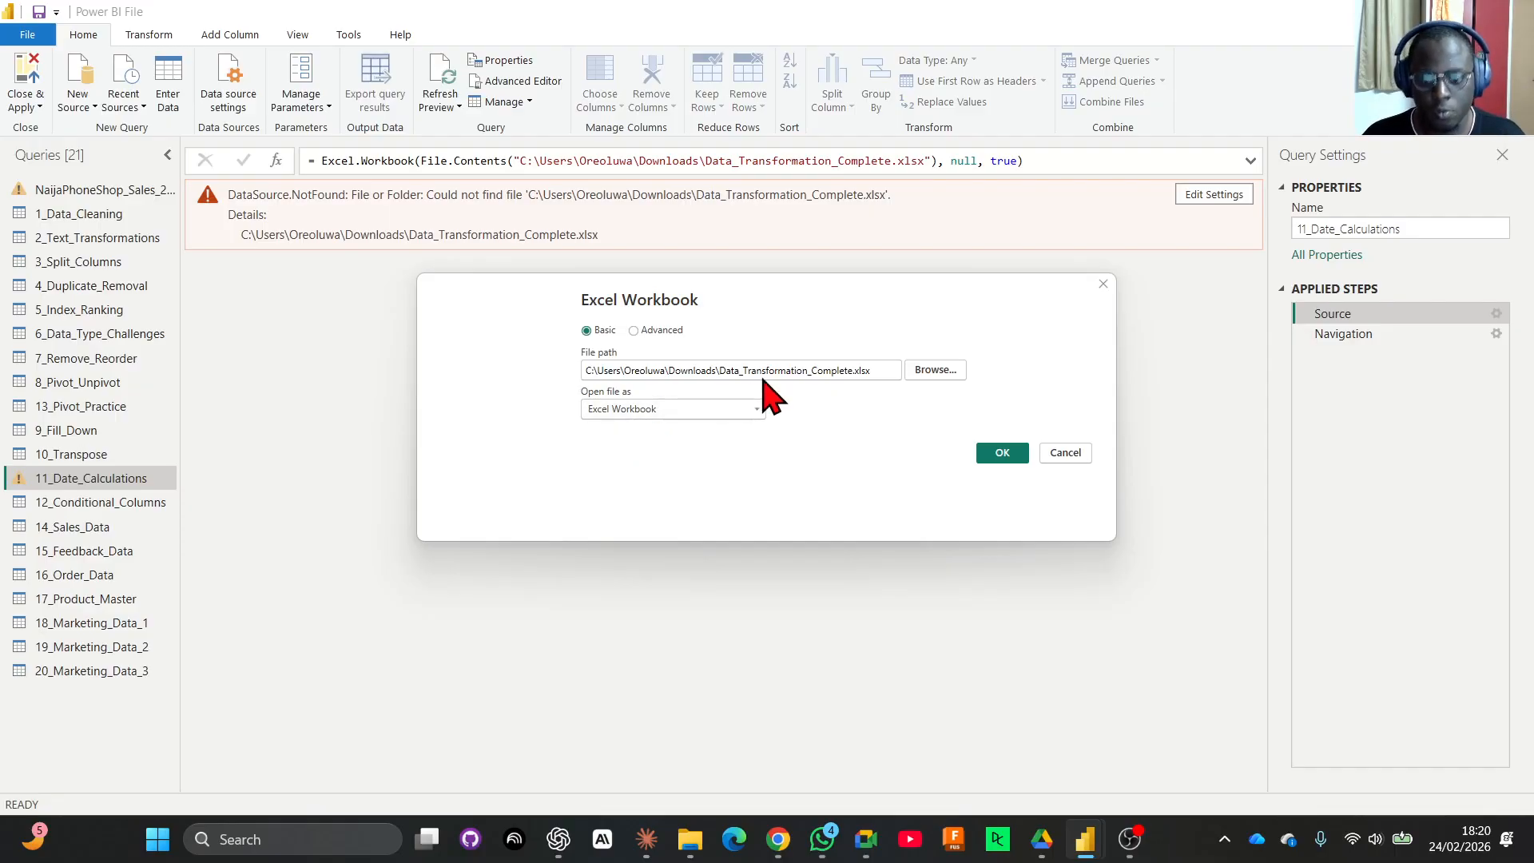
pyautogui.click(948, 370)
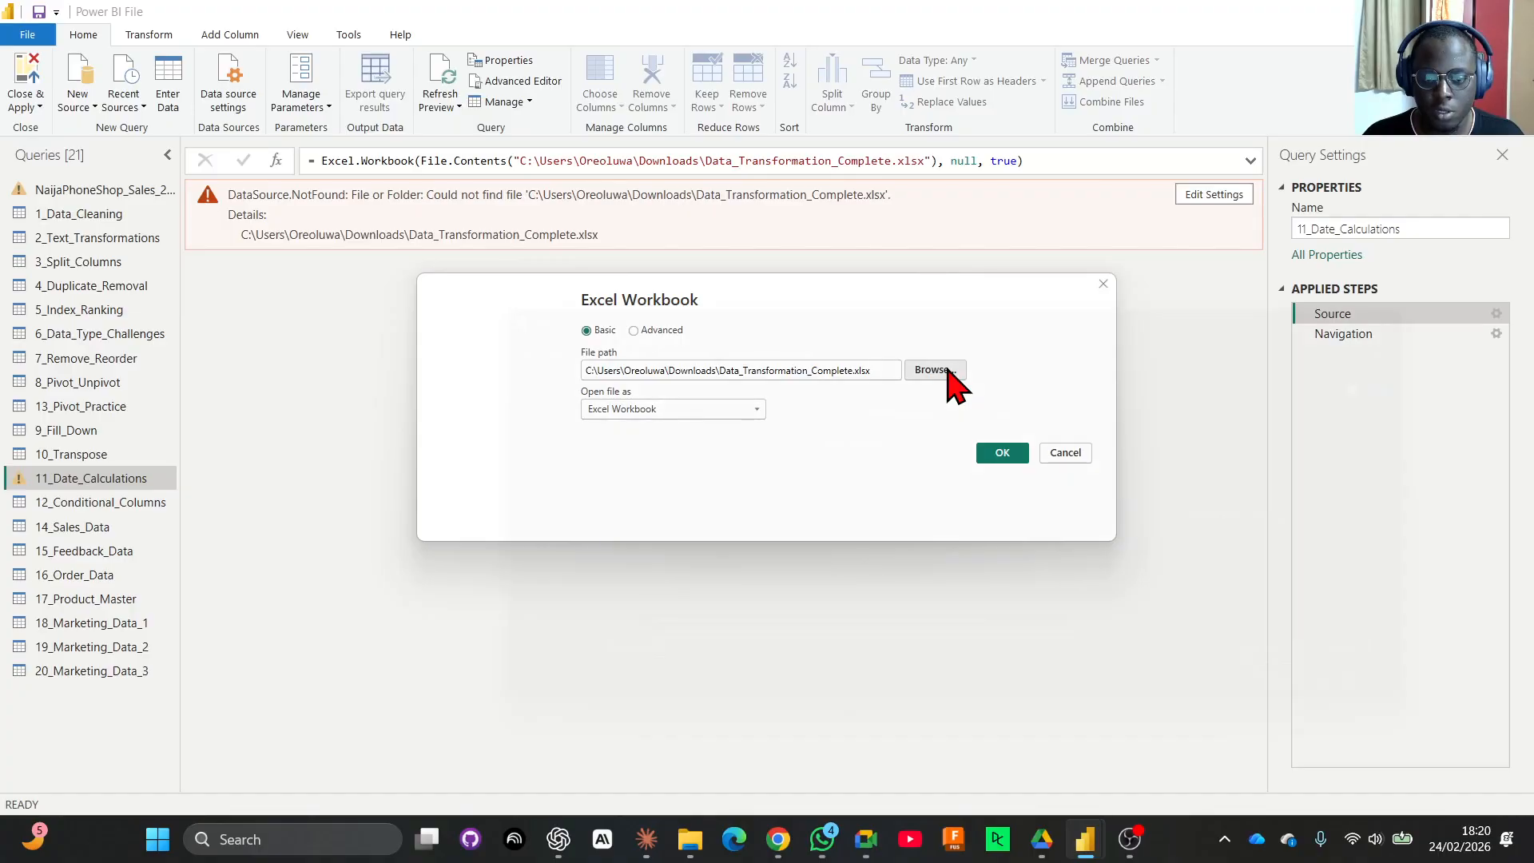
pyautogui.scroll(-4, 800, 458)
pyautogui.click(754, 518)
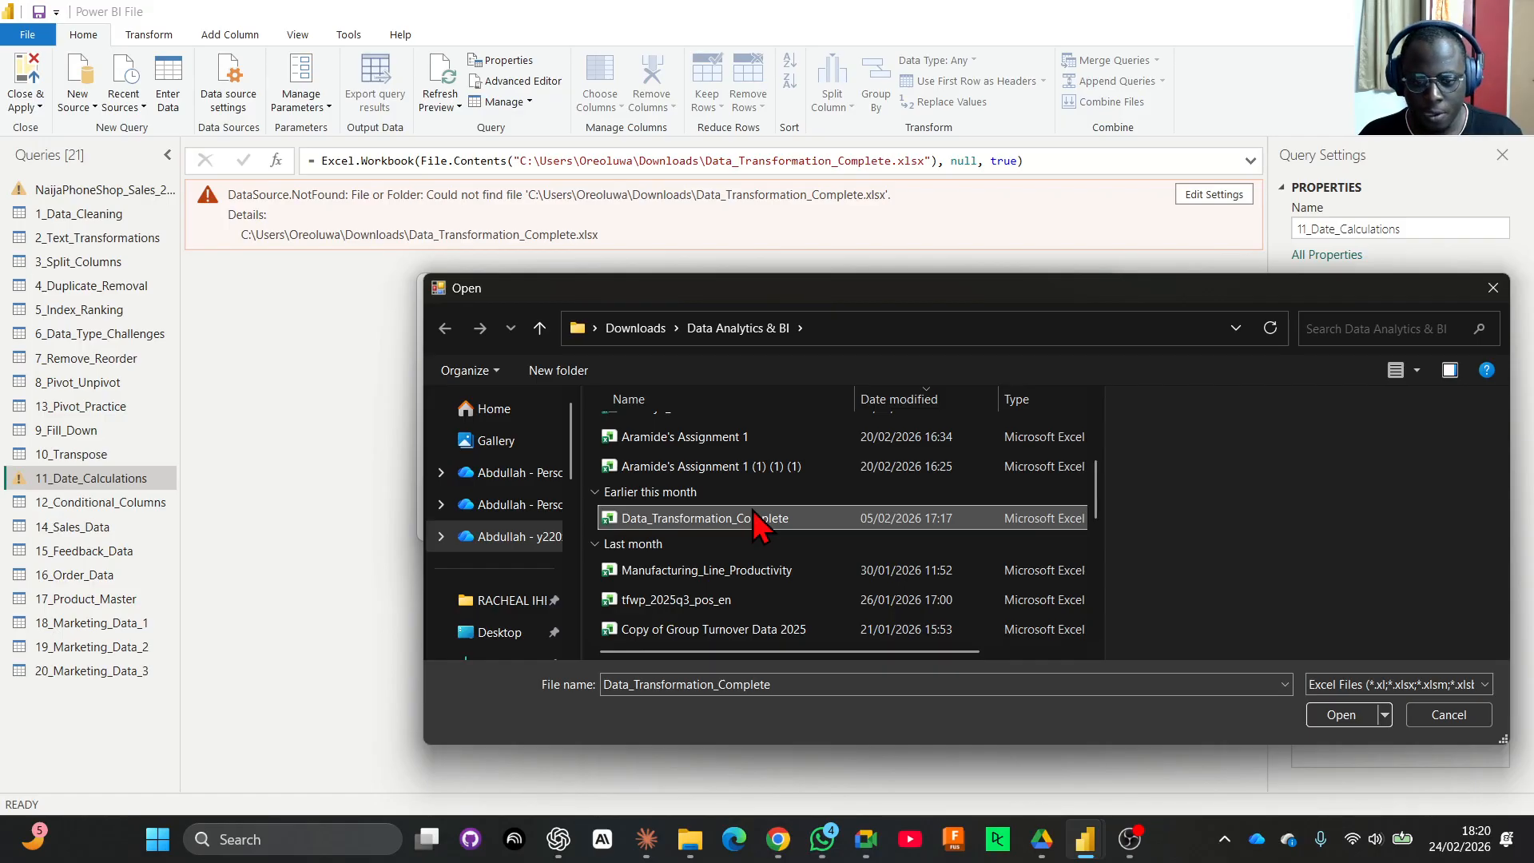
pyautogui.doubleClick(755, 518)
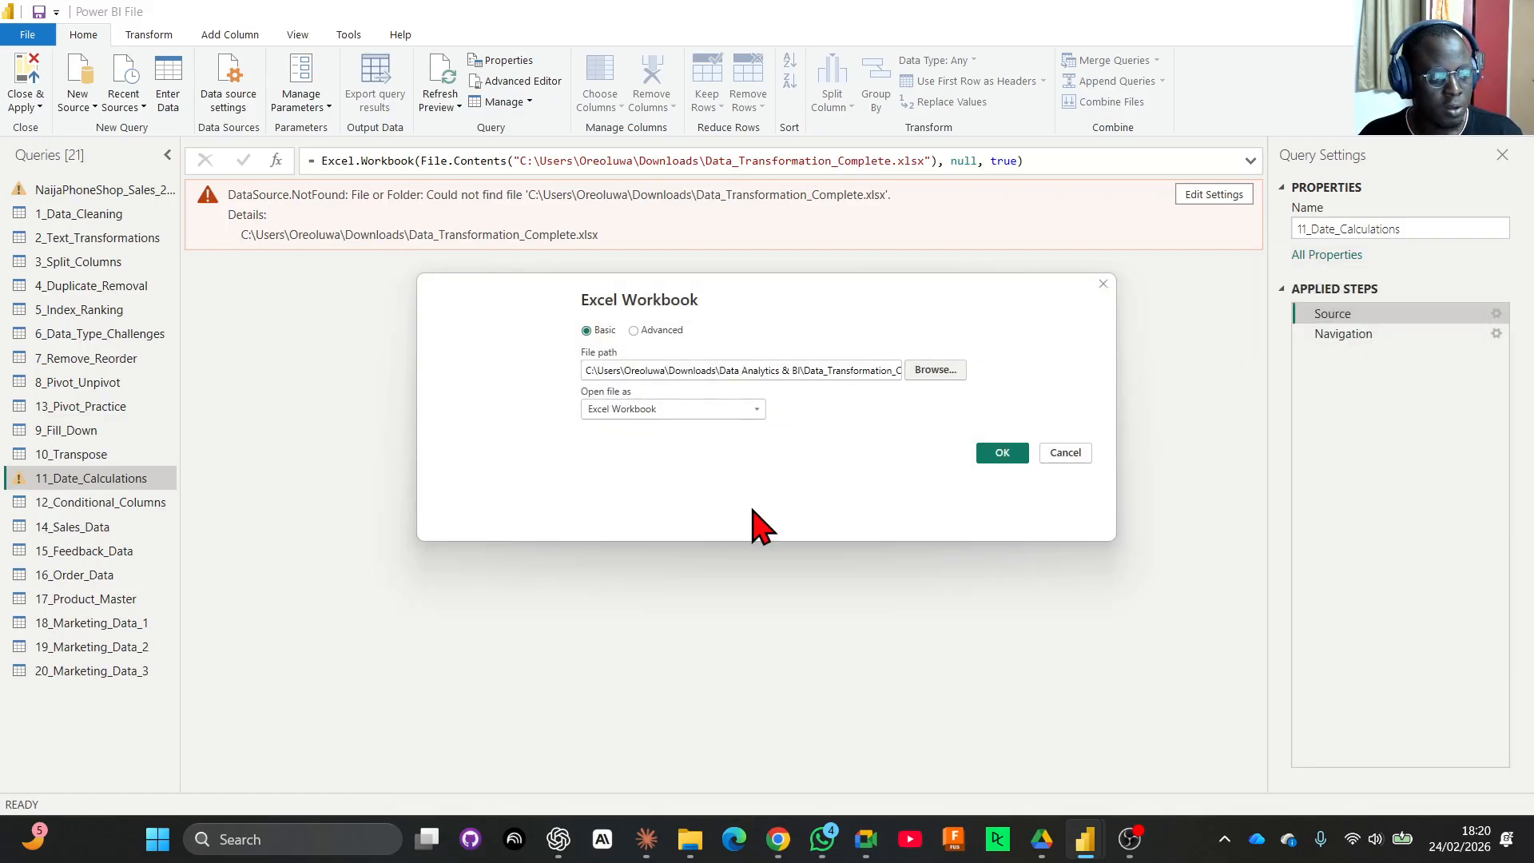
pyautogui.click(989, 457)
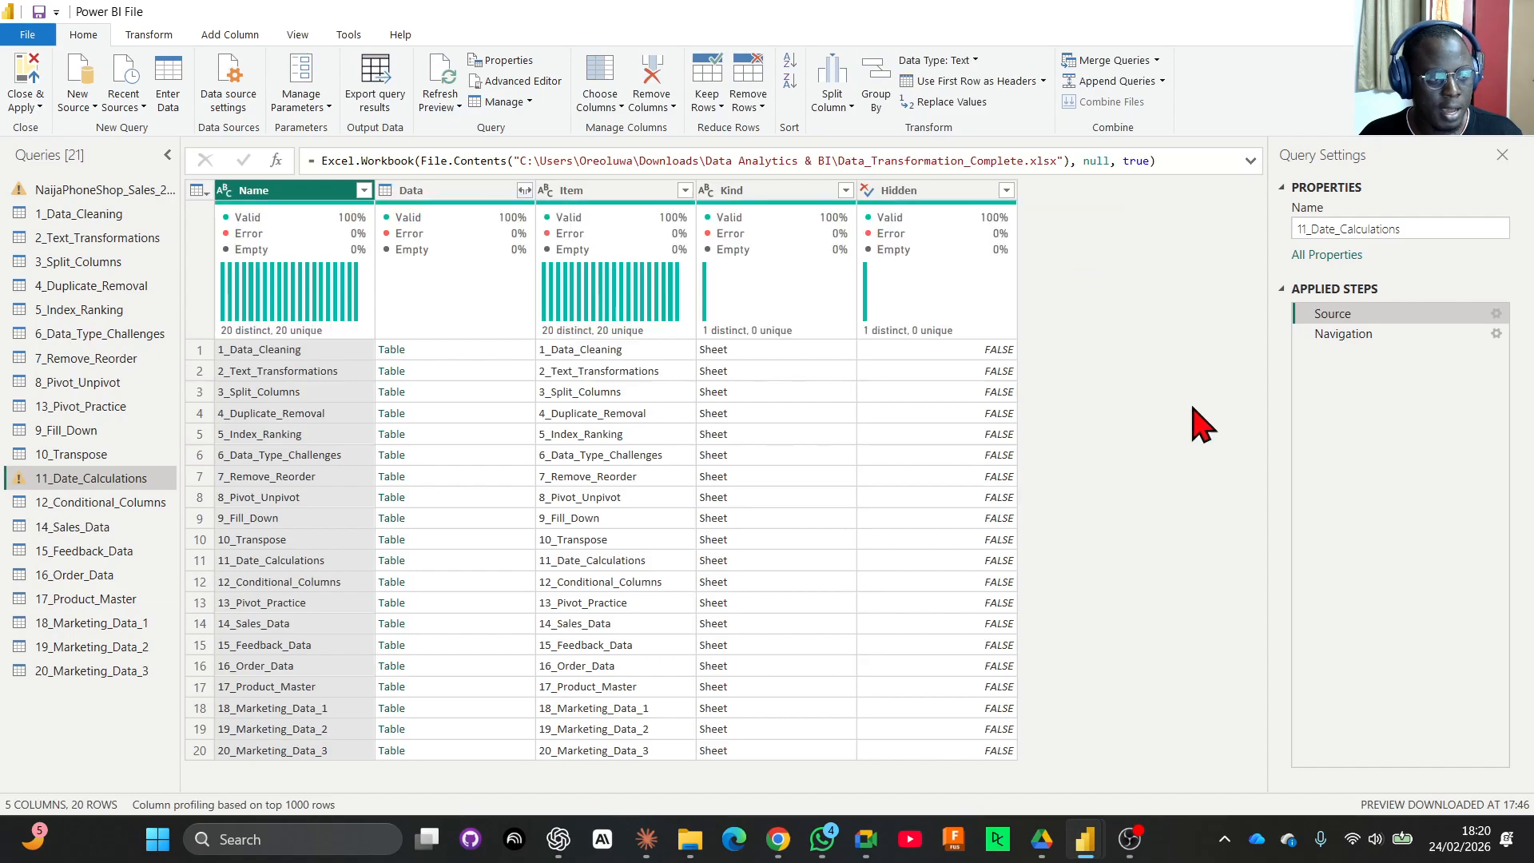
pyautogui.click(1344, 335)
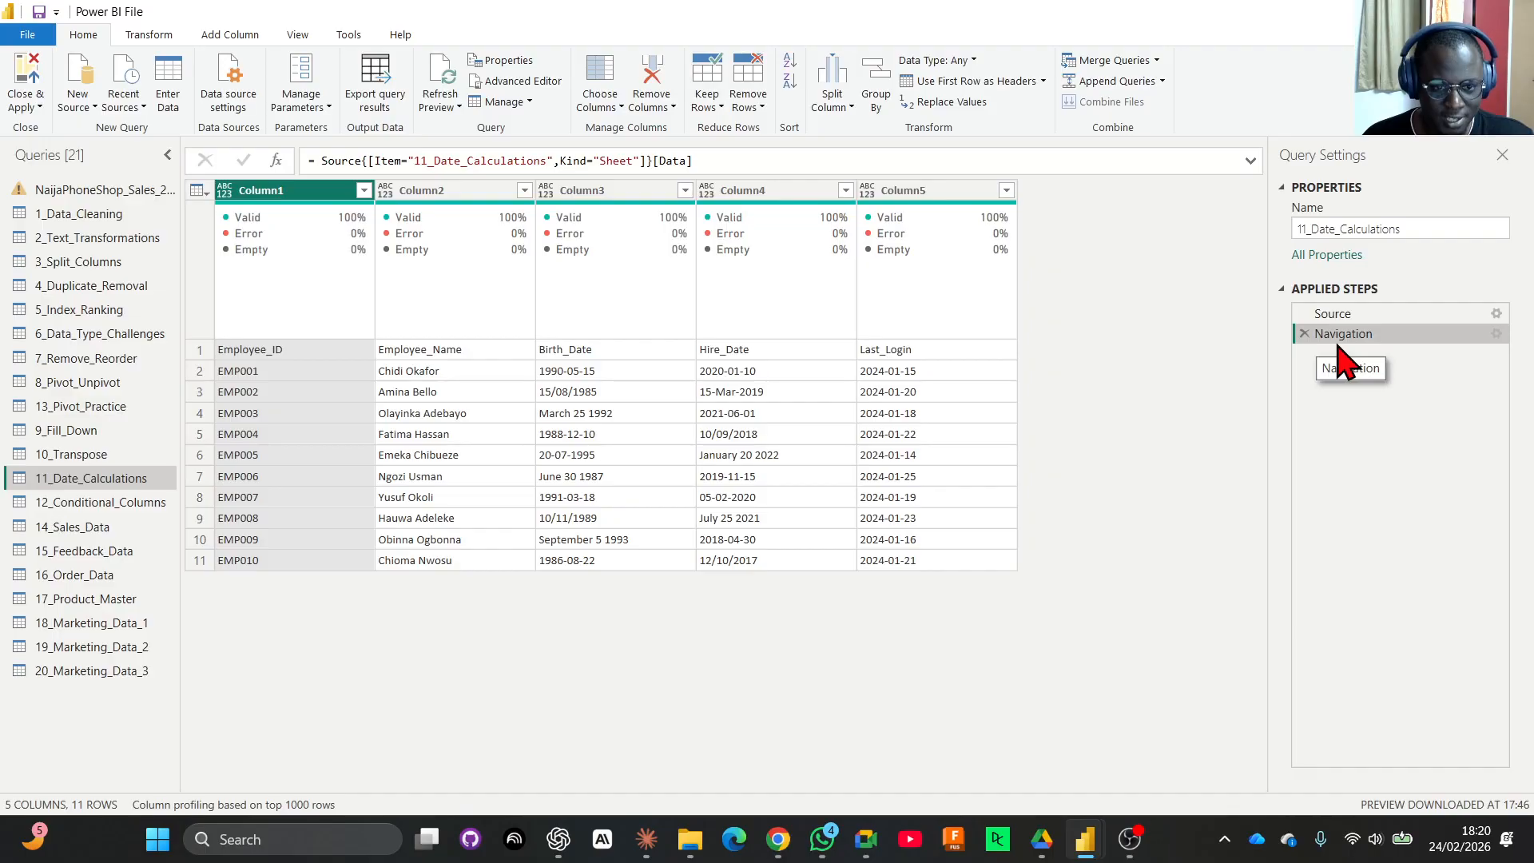
# Change the source file of the 6_Data_Type_Challenges query to the Data_Transformation_Complete workbook in Downloads\Data Analytics & BI.
pyautogui.click(102, 339)
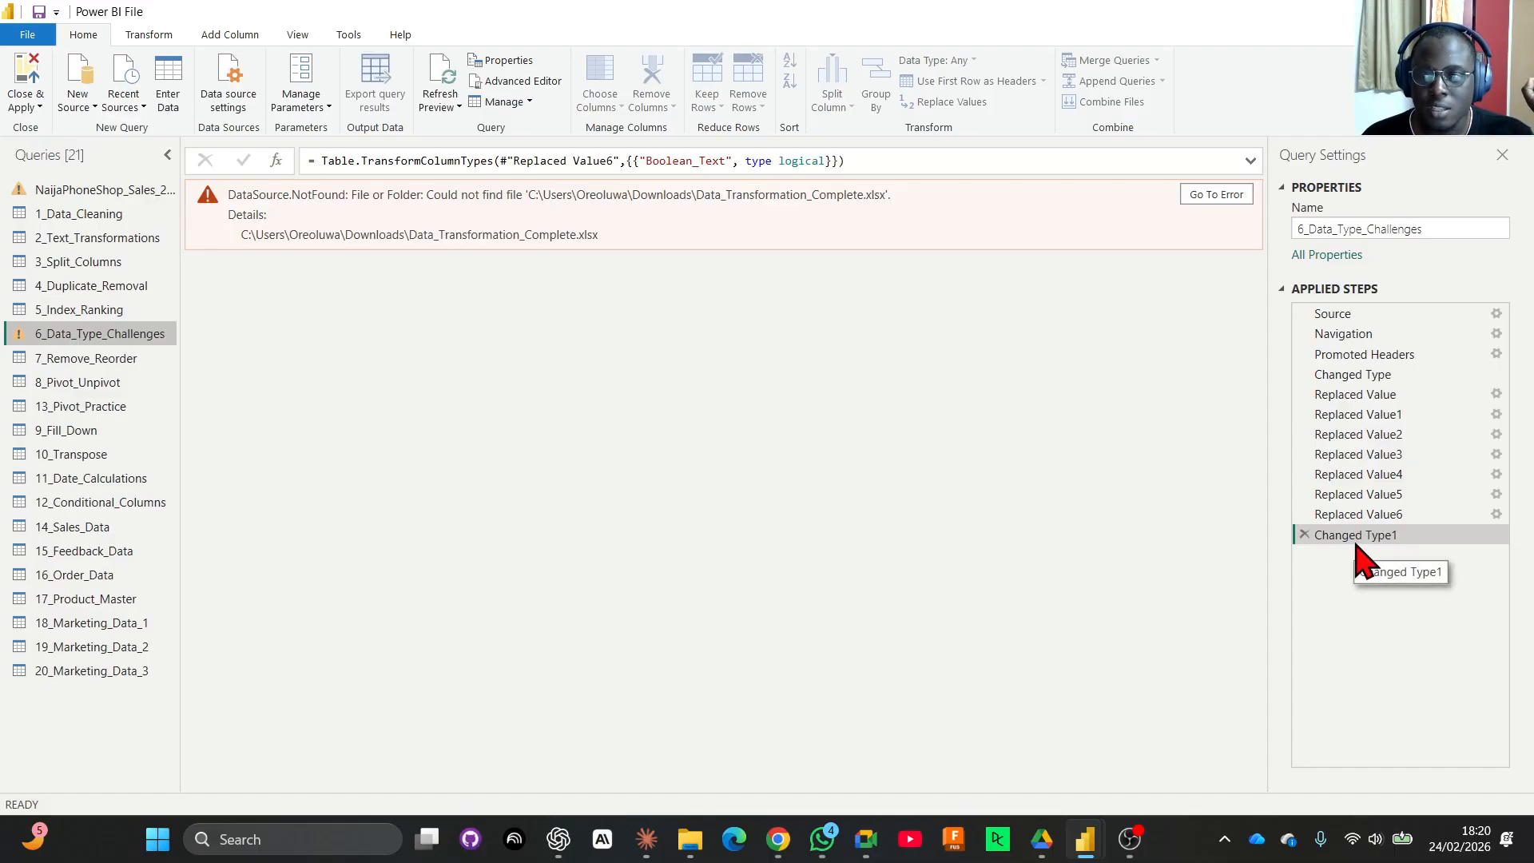
pyautogui.click(1497, 313)
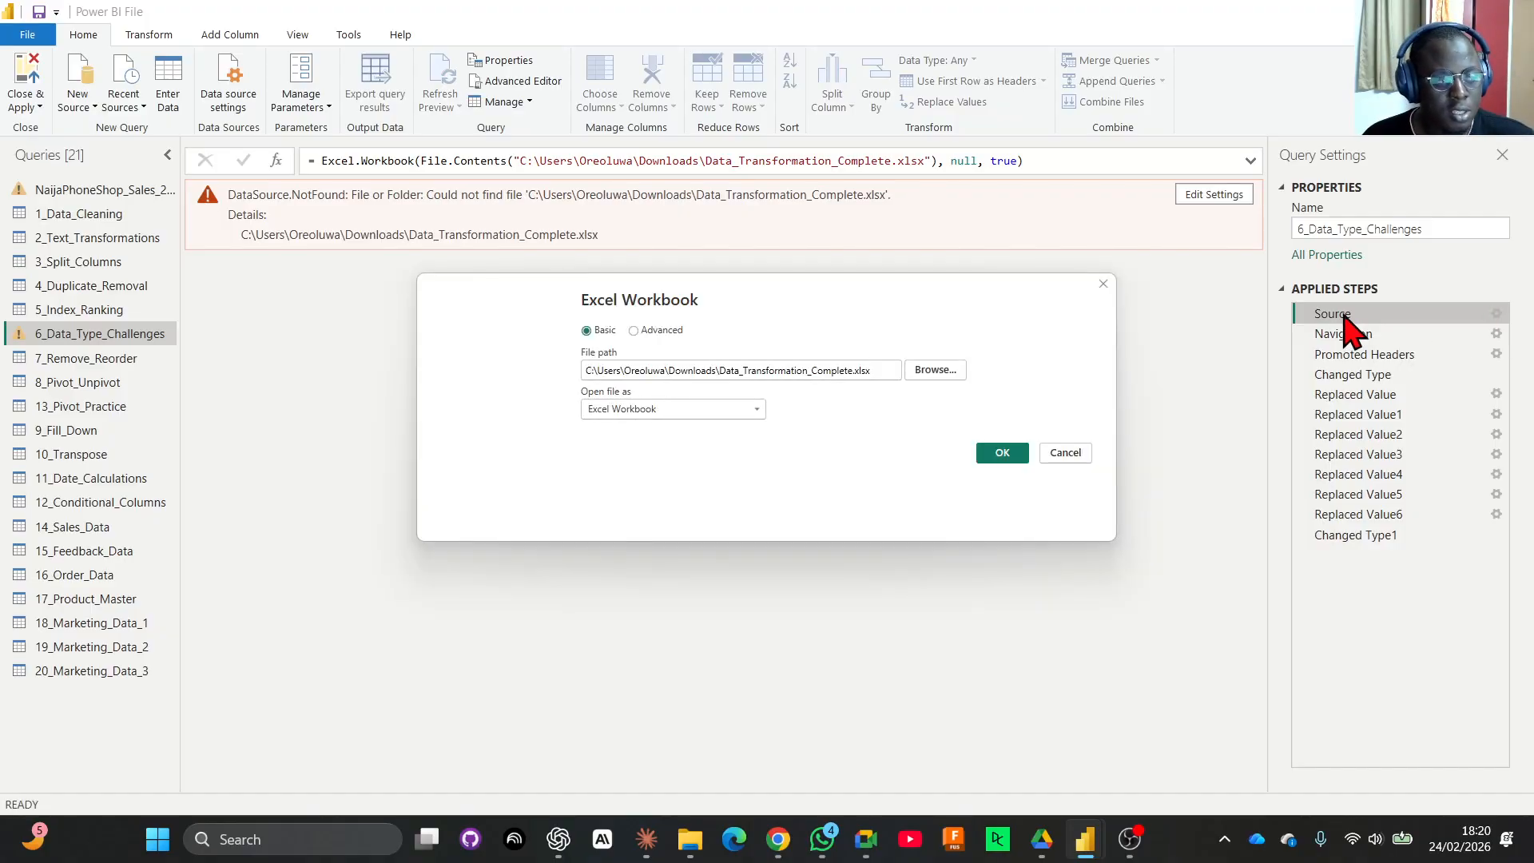
pyautogui.click(935, 370)
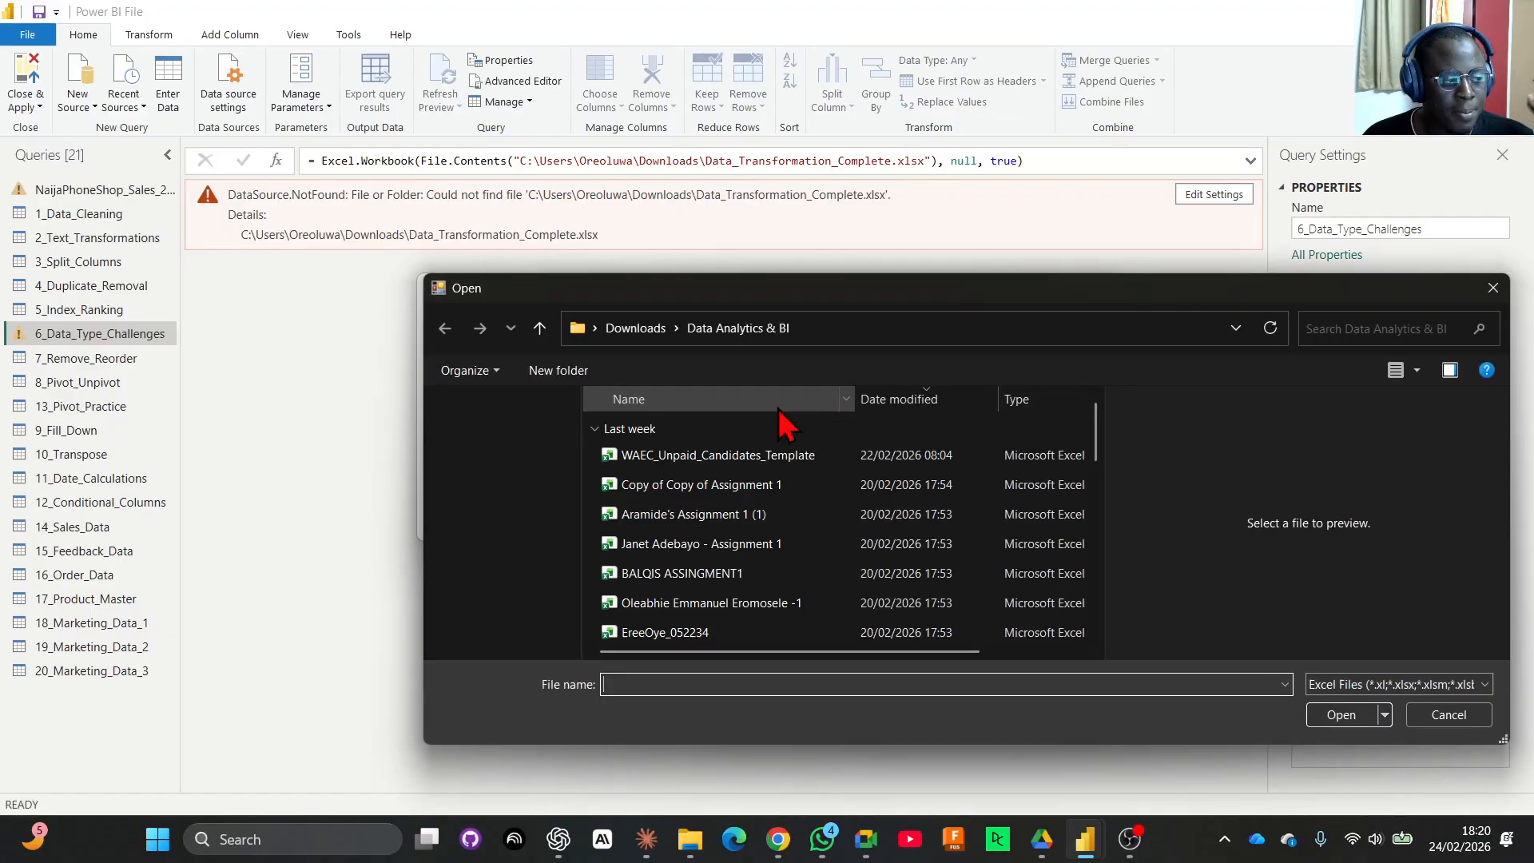
pyautogui.click(727, 607)
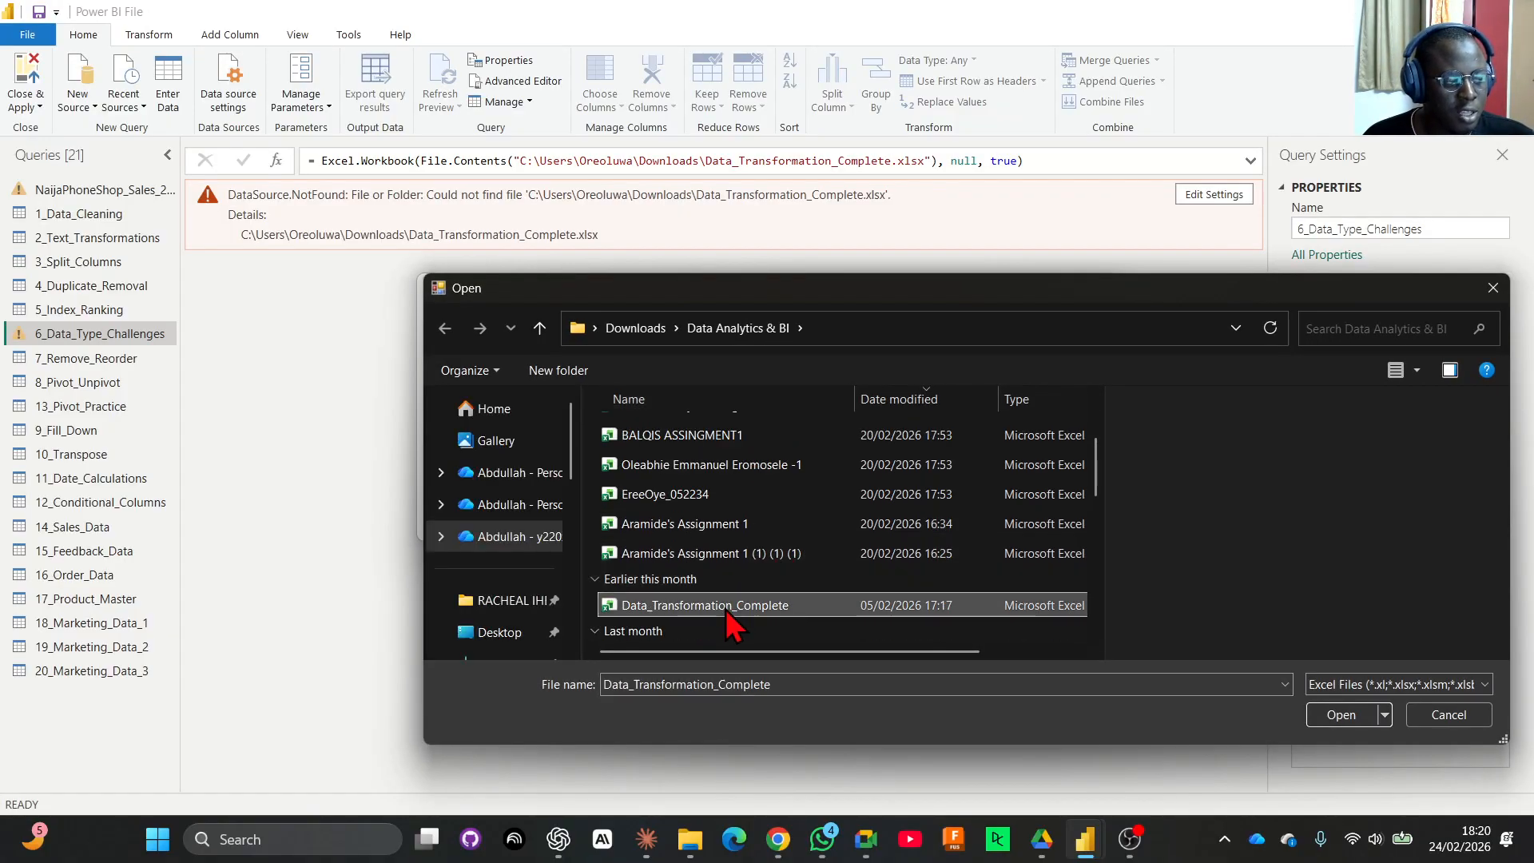
pyautogui.click(1336, 723)
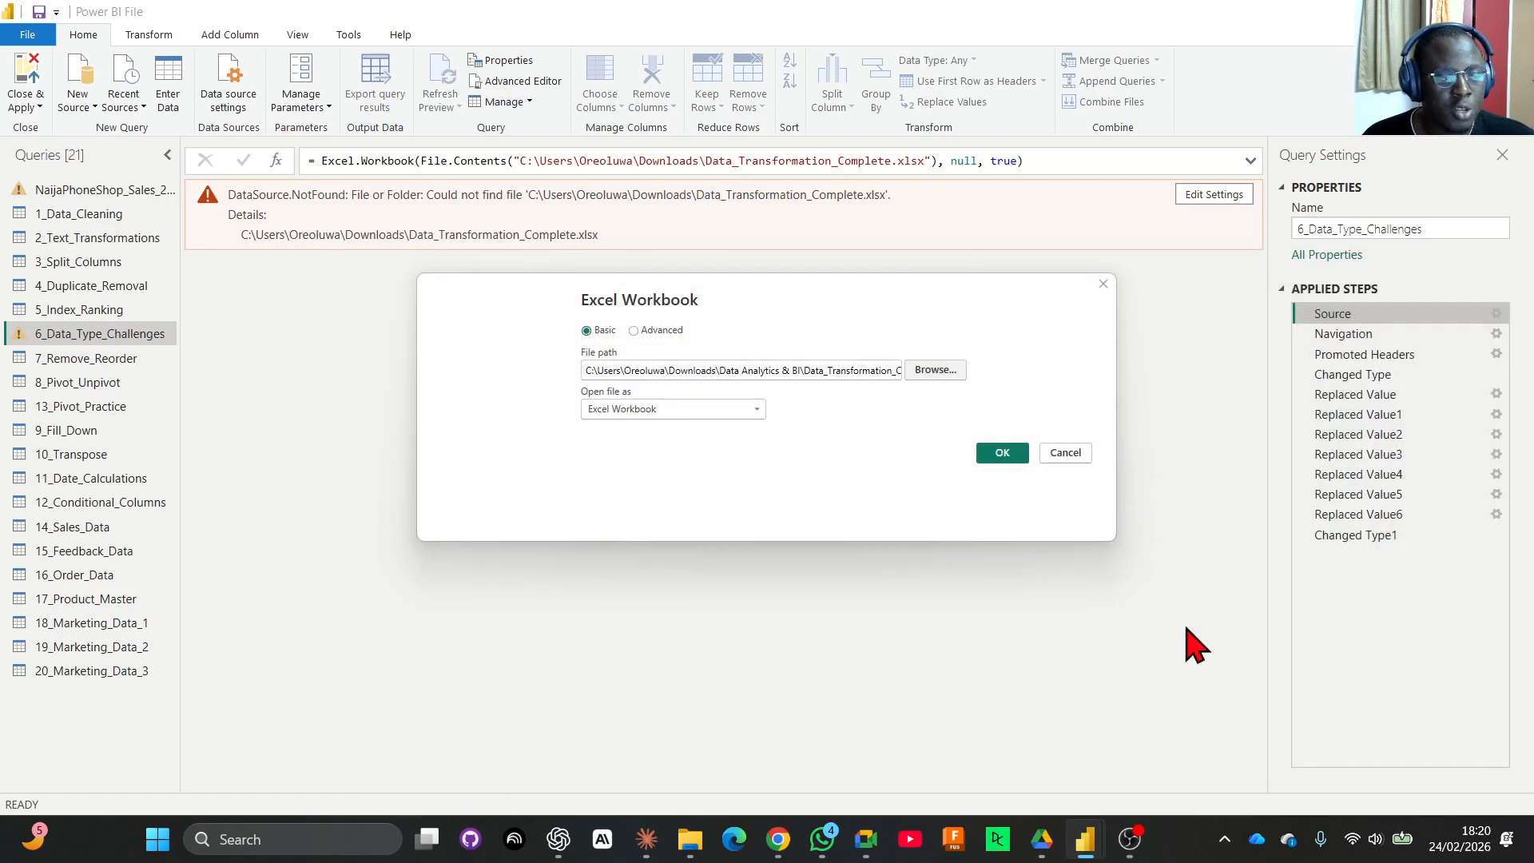
pyautogui.click(999, 453)
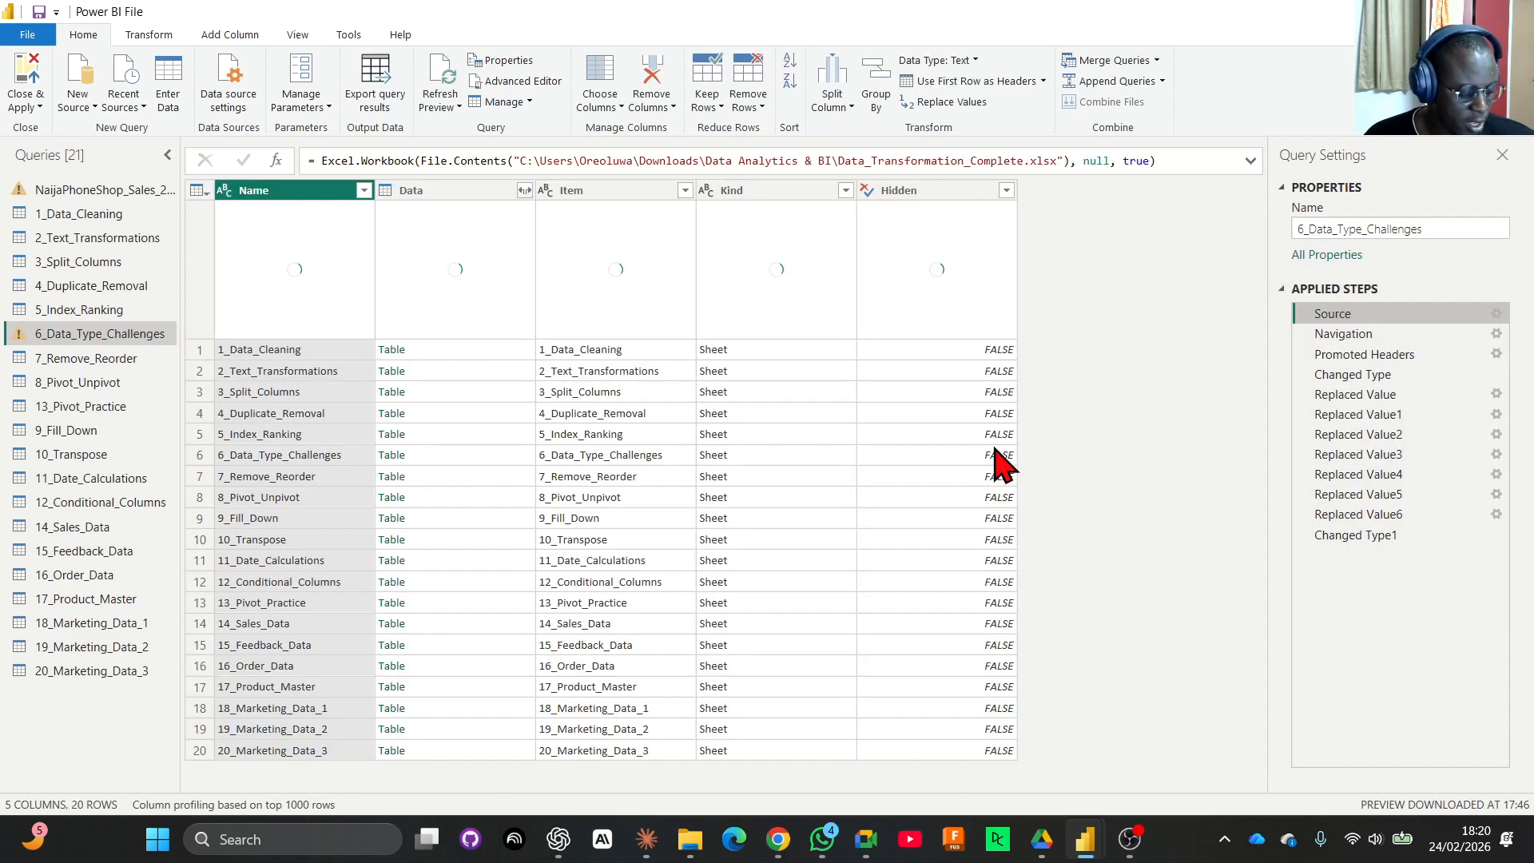
# Review the Navigation, Source and Changed Type1 steps of the 6_Data_Type_Challenges query.
pyautogui.click(1347, 335)
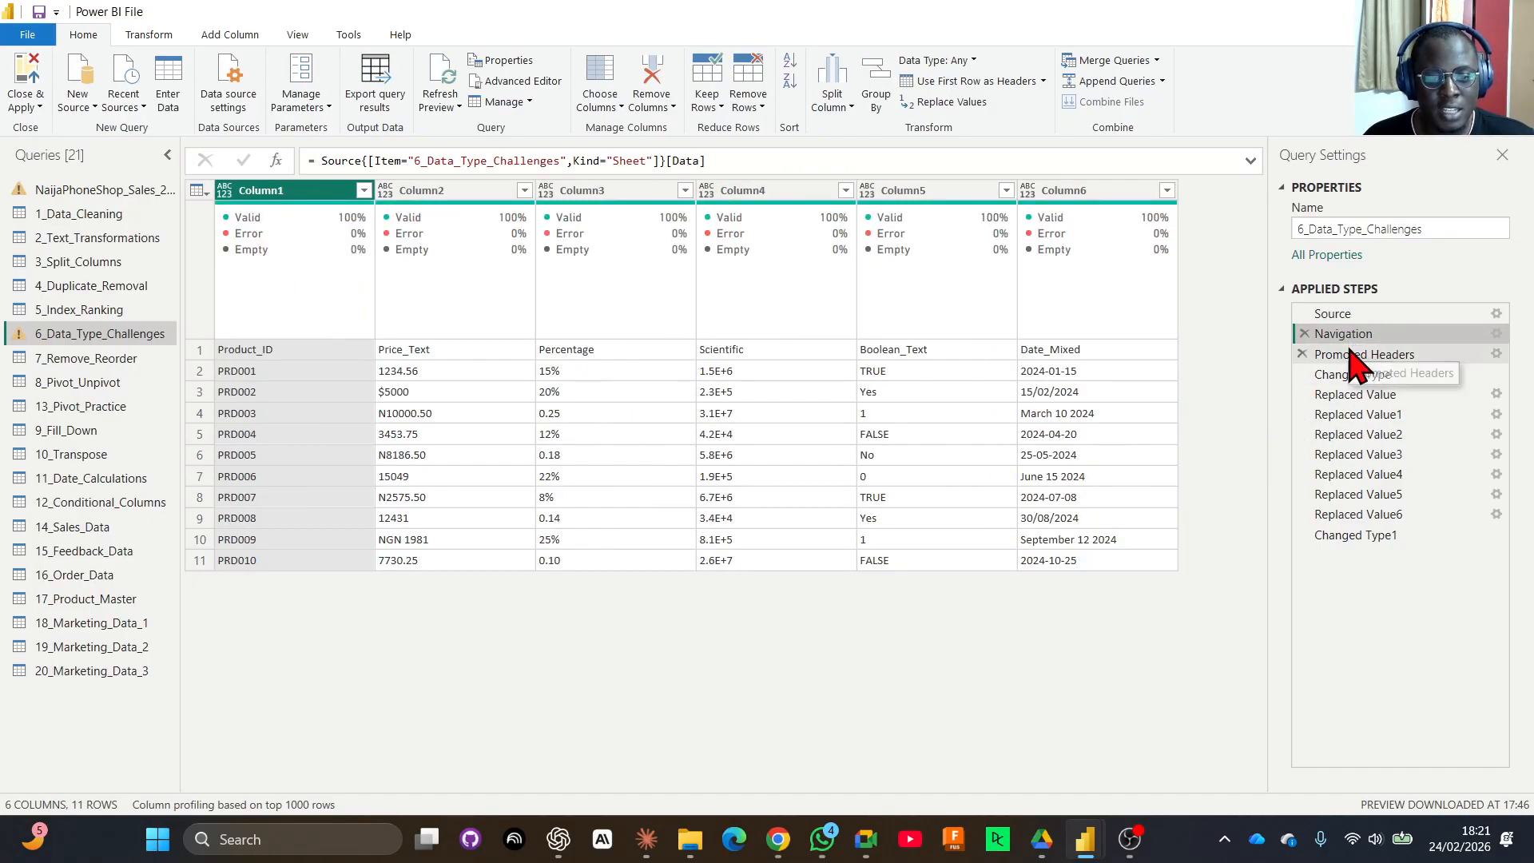
pyautogui.click(1351, 318)
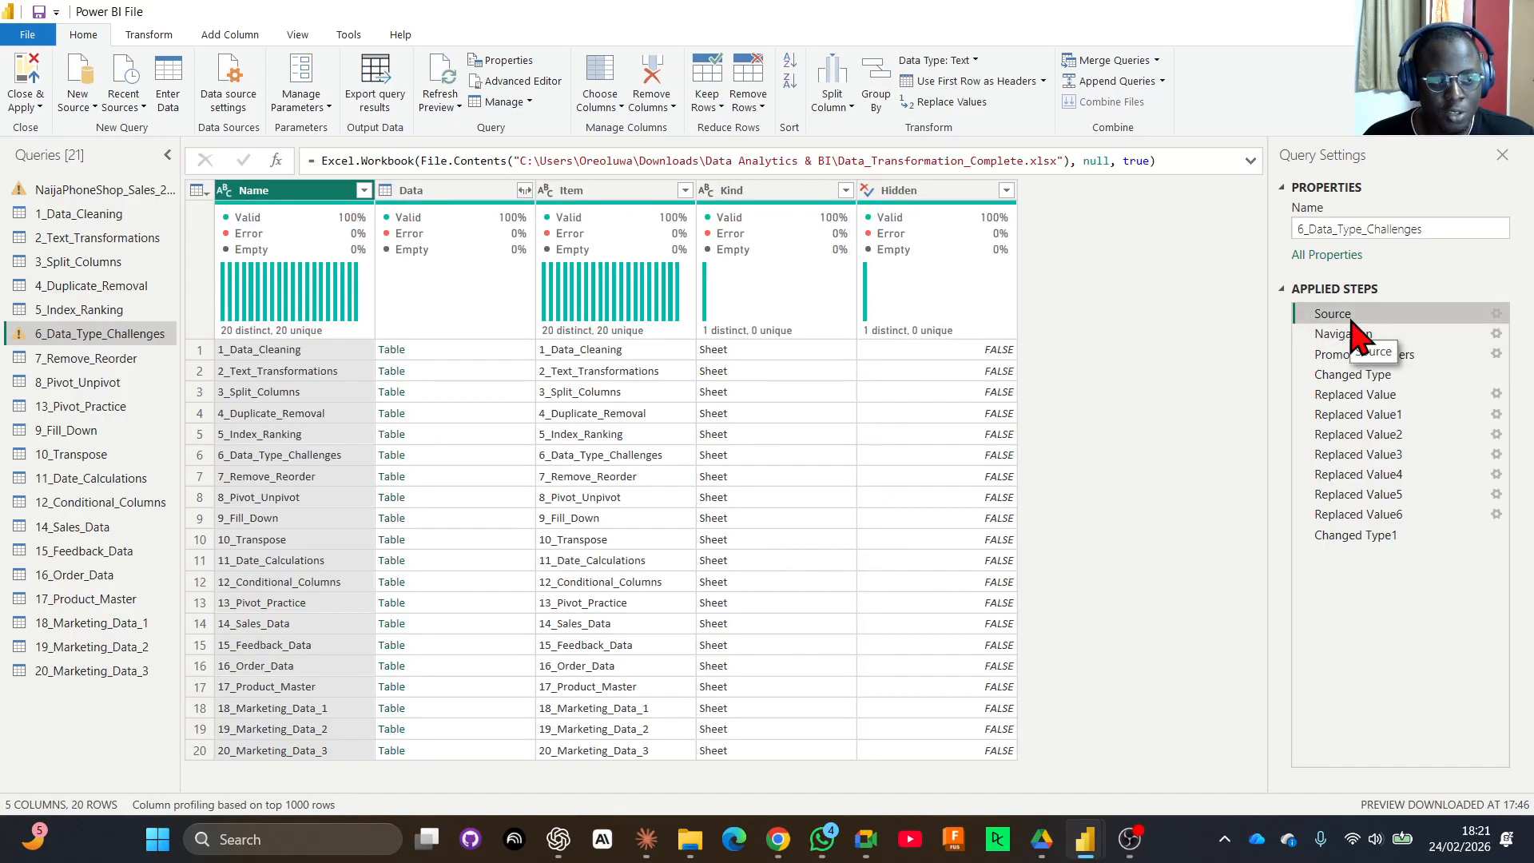
pyautogui.click(1378, 537)
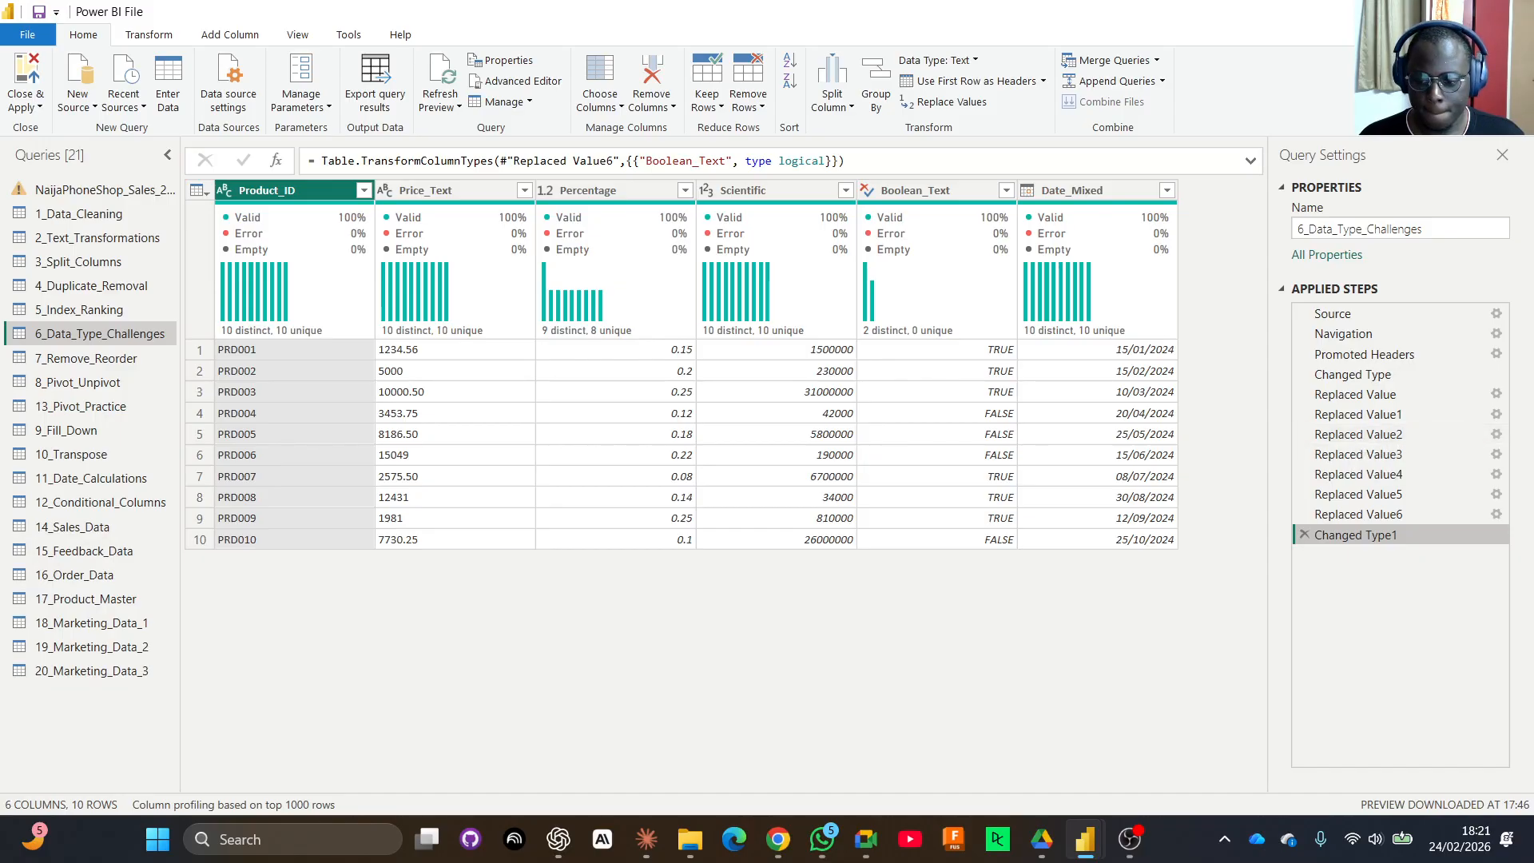
pyautogui.hotkey('alt', 'Tab')
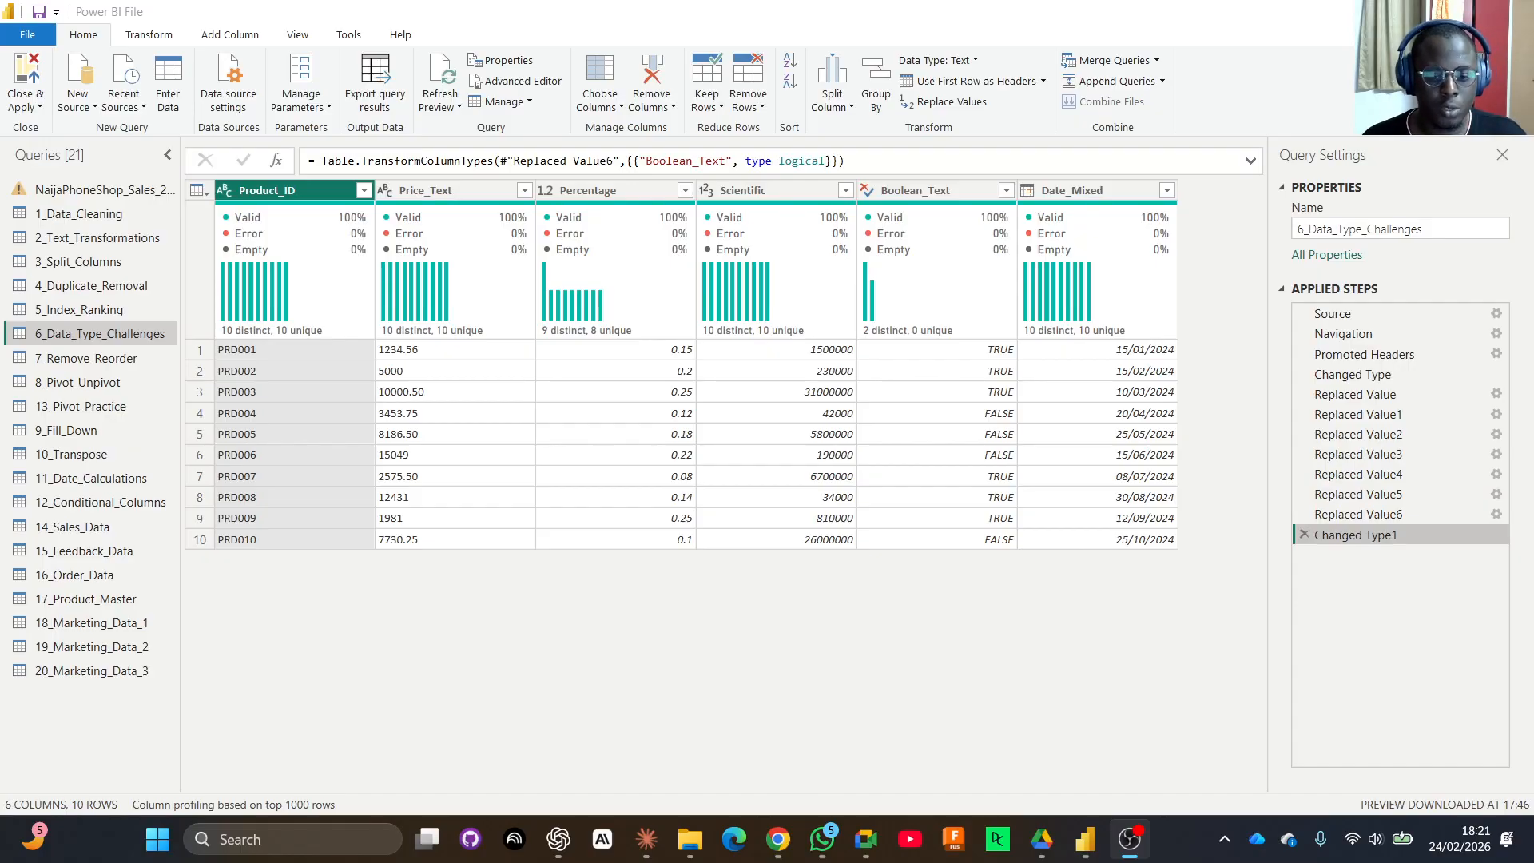
# Promote the first row of the 11_Date_Calculations query to column headers.
pyautogui.click(88, 484)
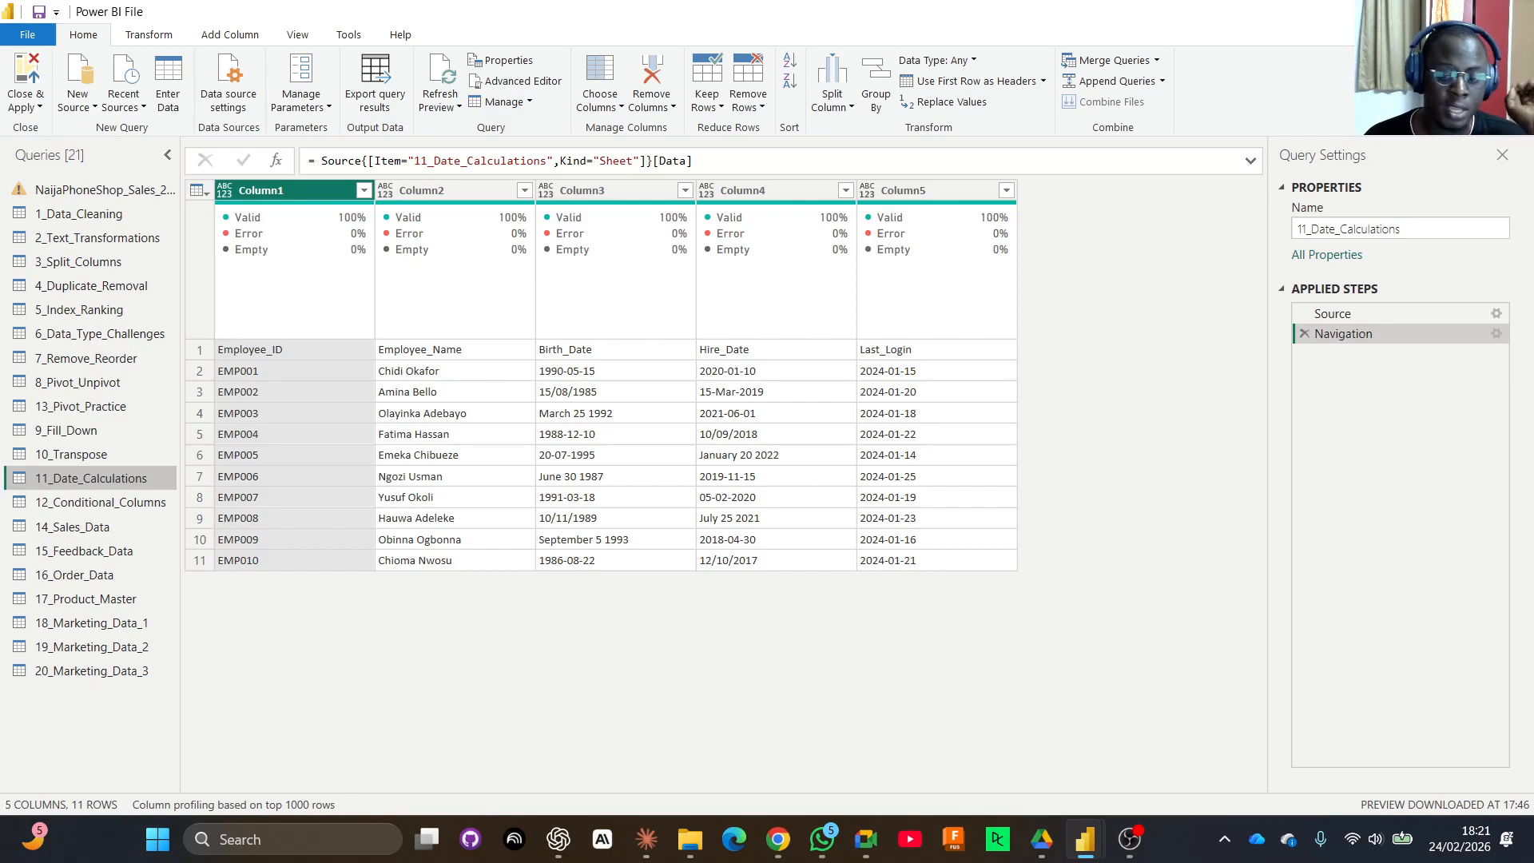
pyautogui.hotkey('alt', 'Tab')
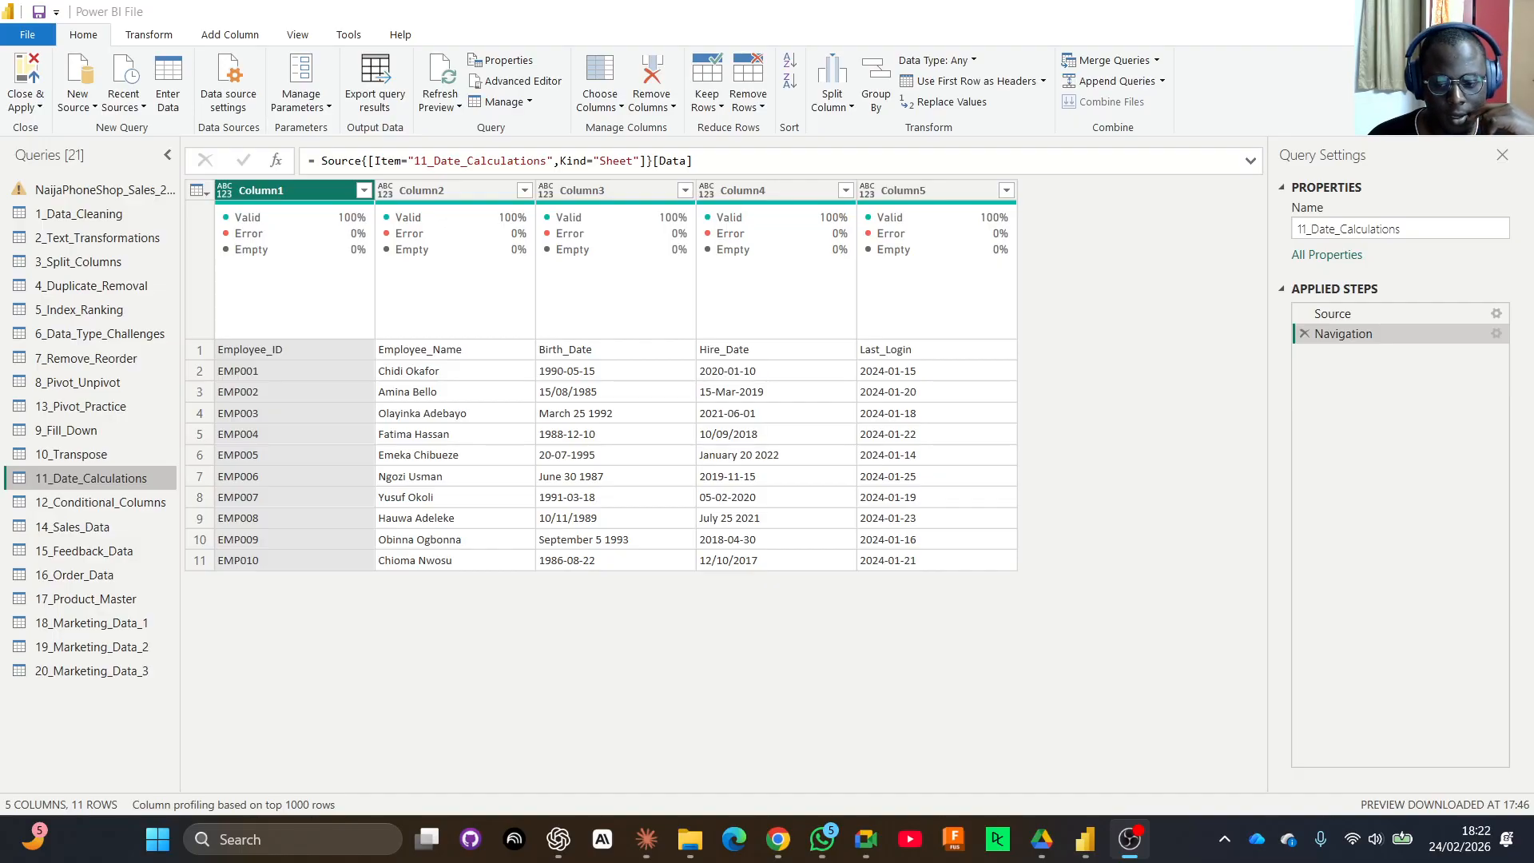
pyautogui.hotkey('alt', 'Tab')
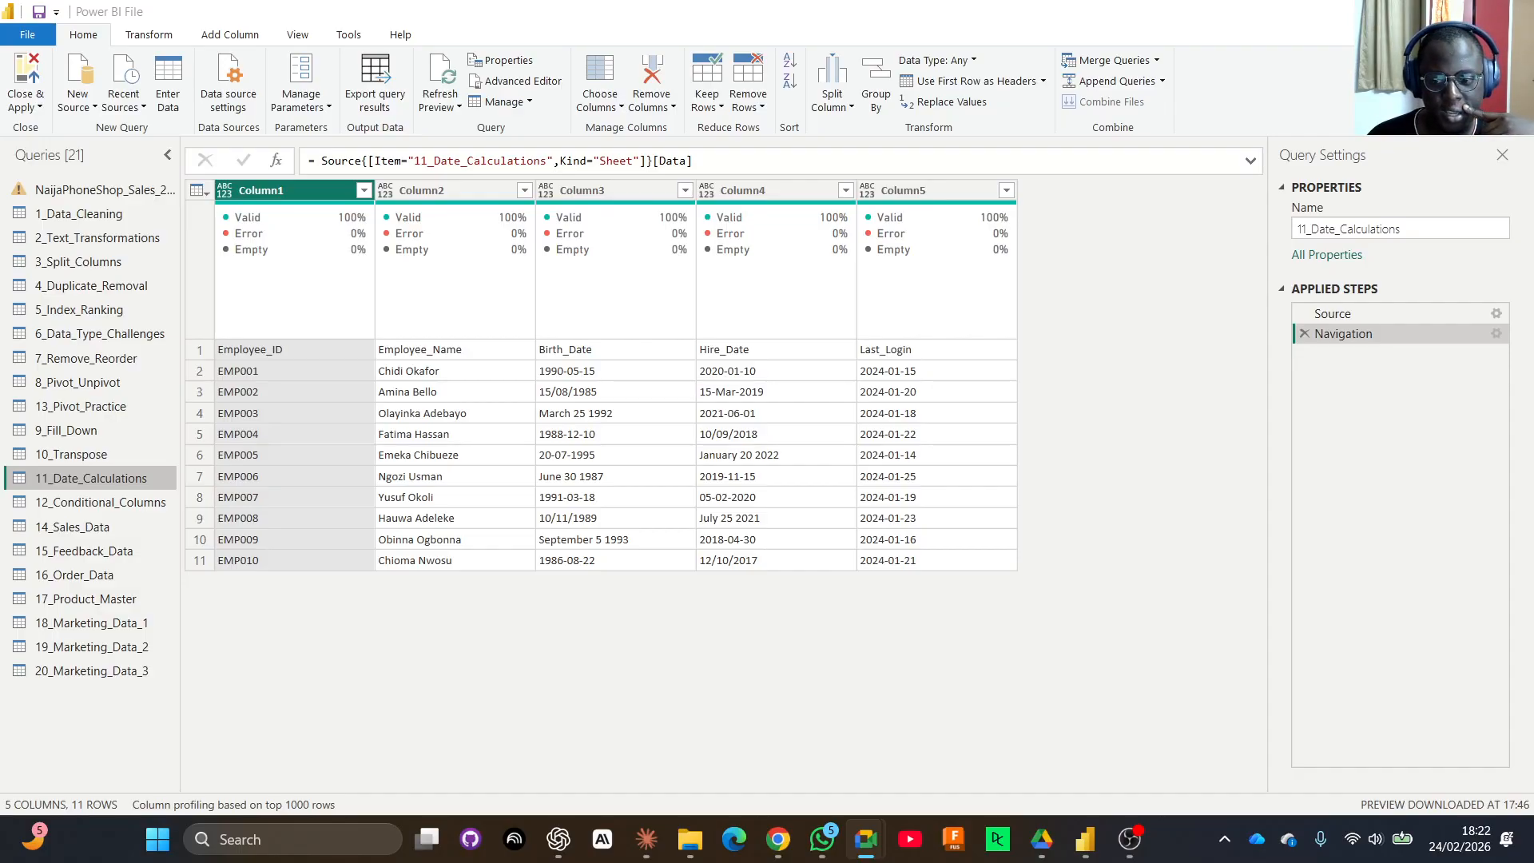
pyautogui.hotkey('alt', 'Tab')
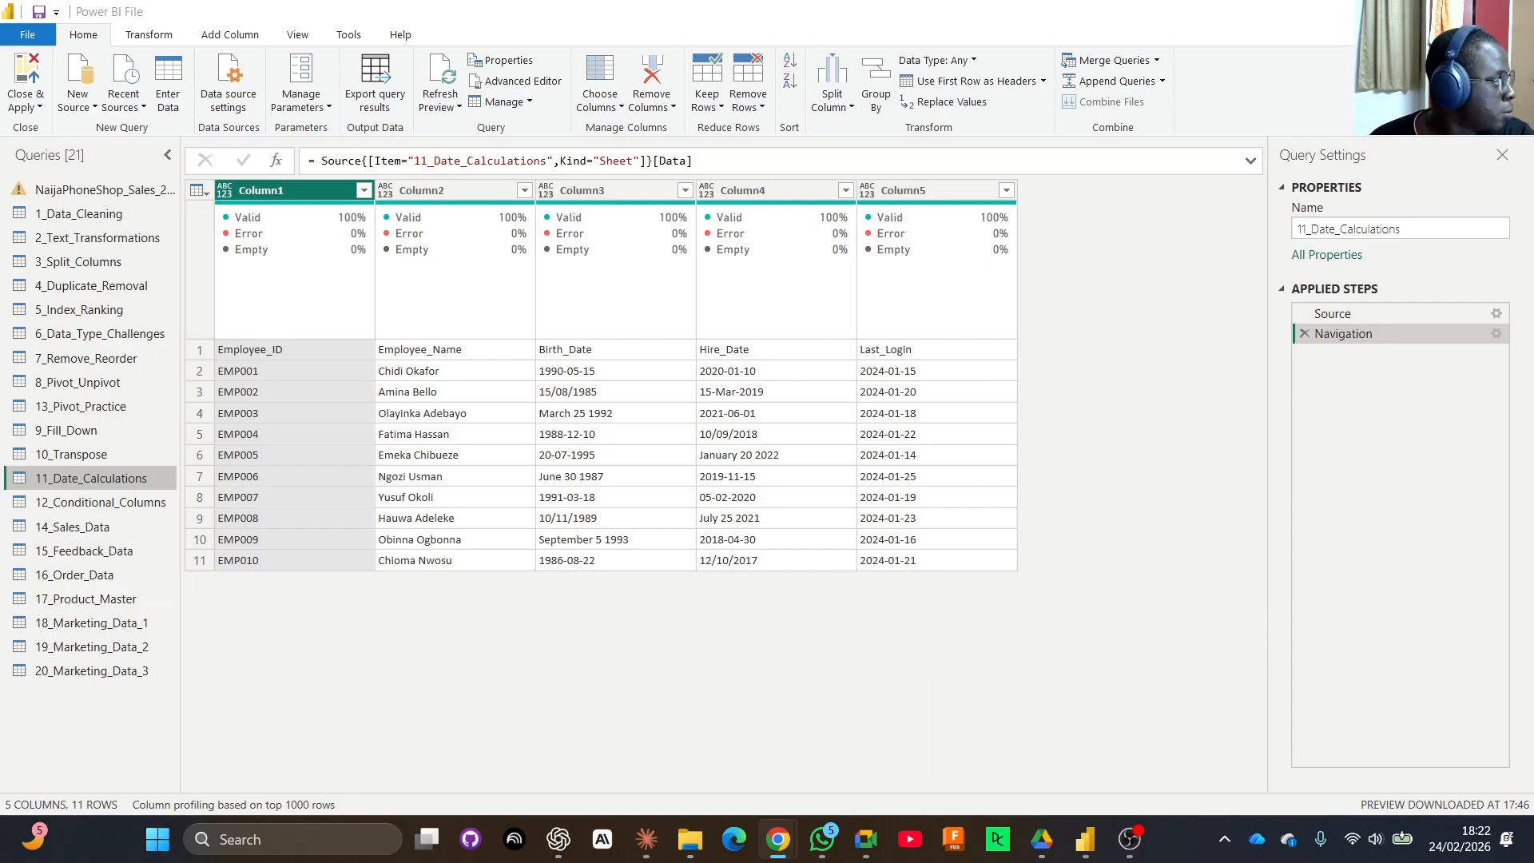
pyautogui.click(971, 83)
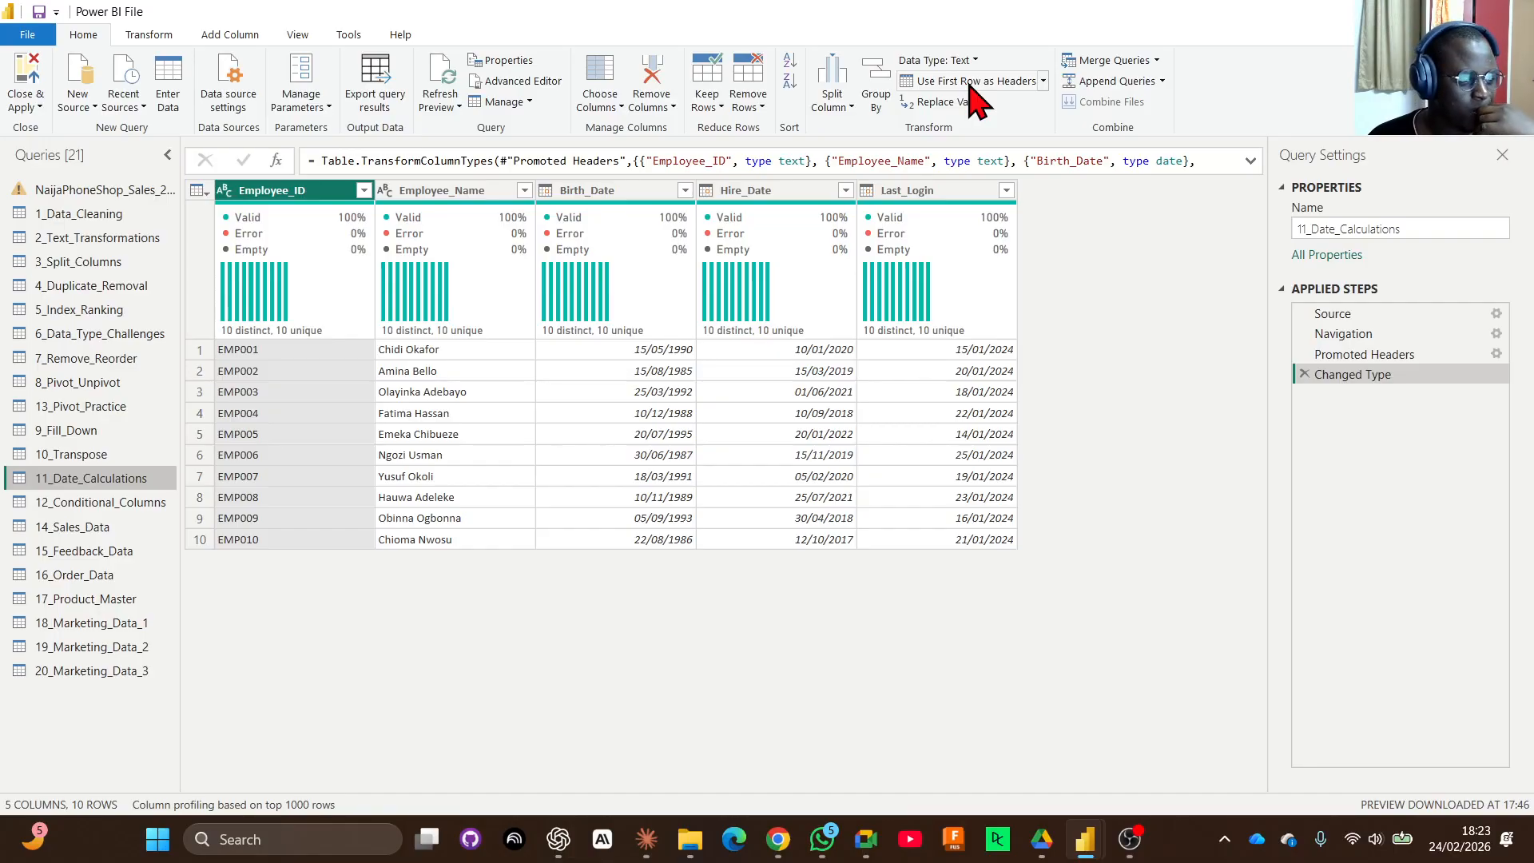
# Compare the date columns of 11_Date_Calculations between the Promoted Headers and Changed Type steps.
pyautogui.click(1401, 364)
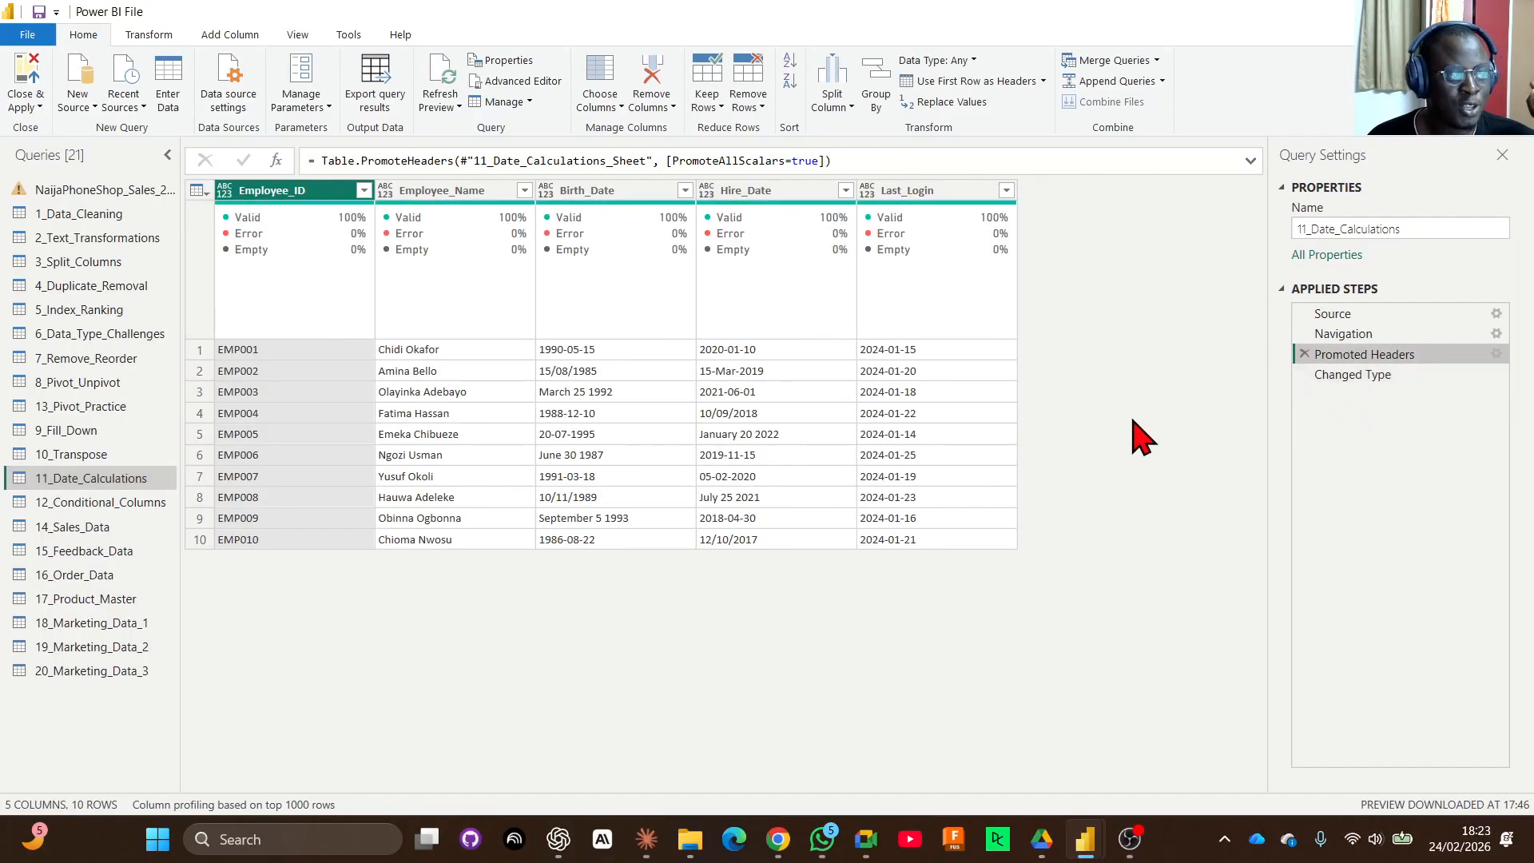
pyautogui.click(1358, 377)
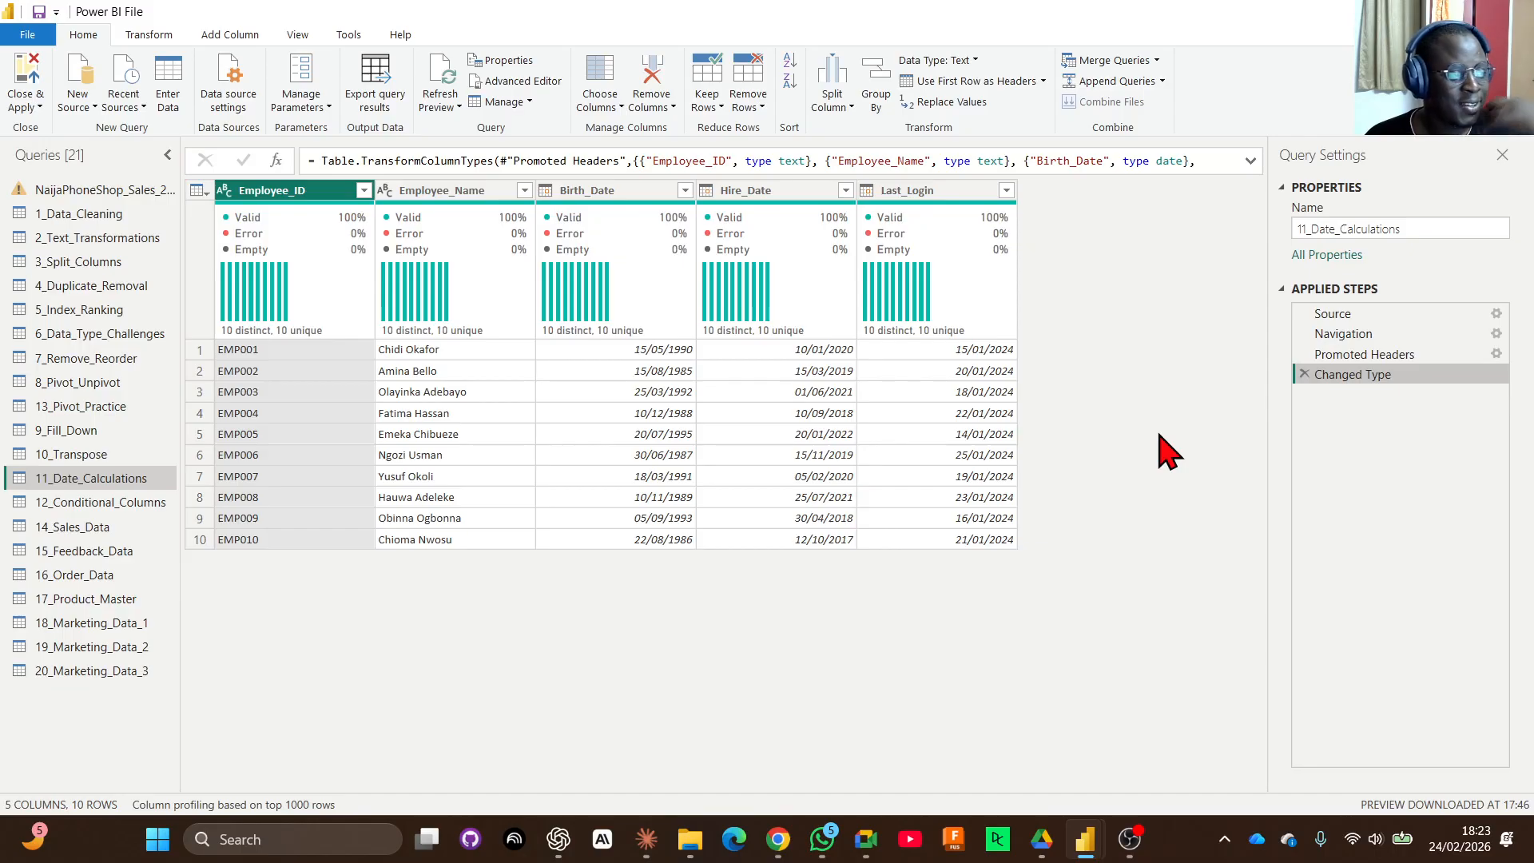
pyautogui.click(1437, 354)
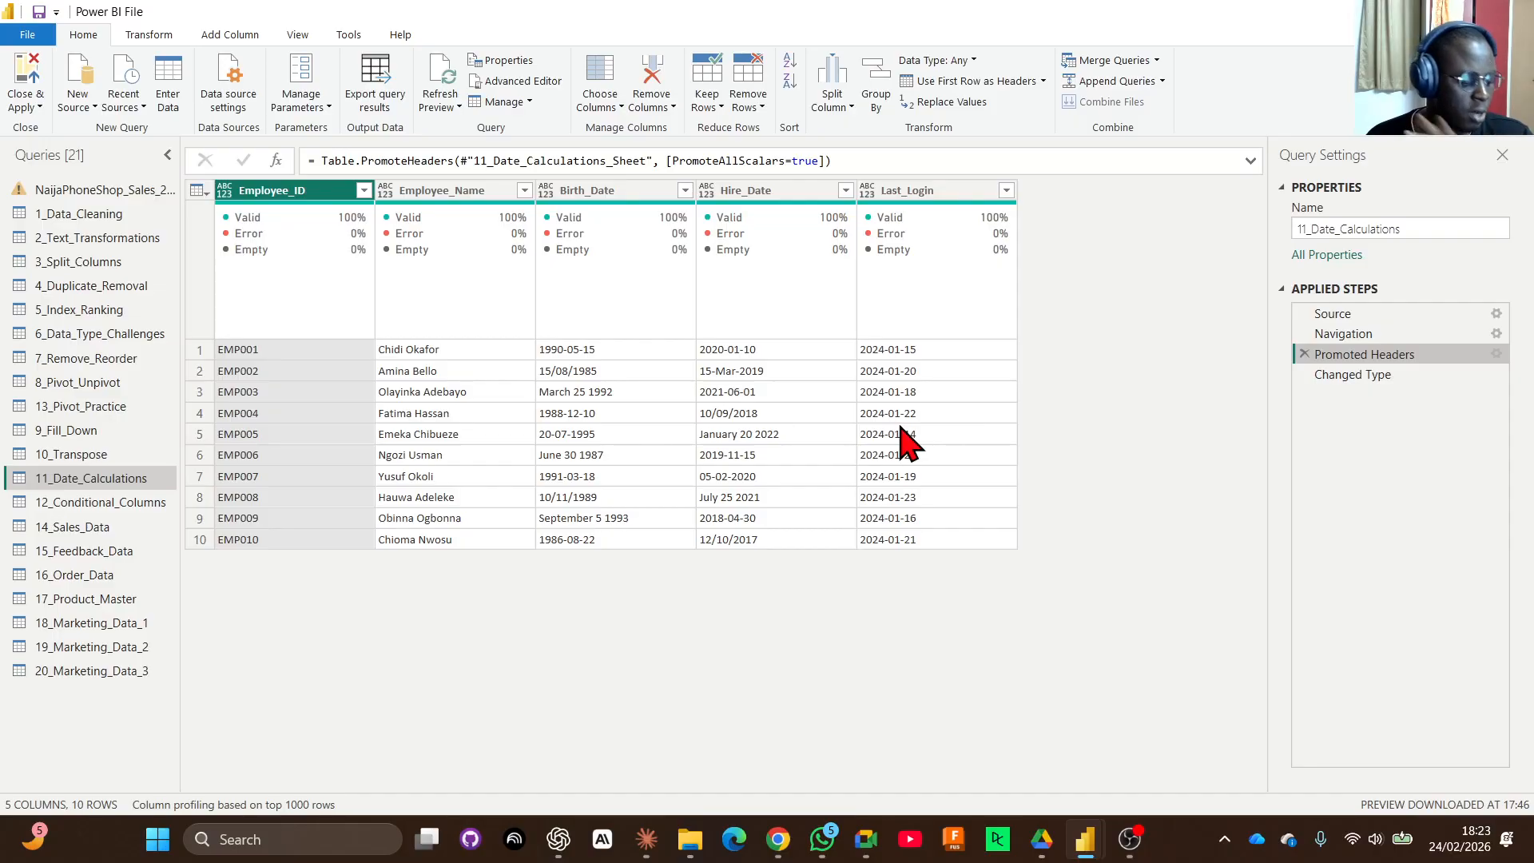
pyautogui.click(1389, 374)
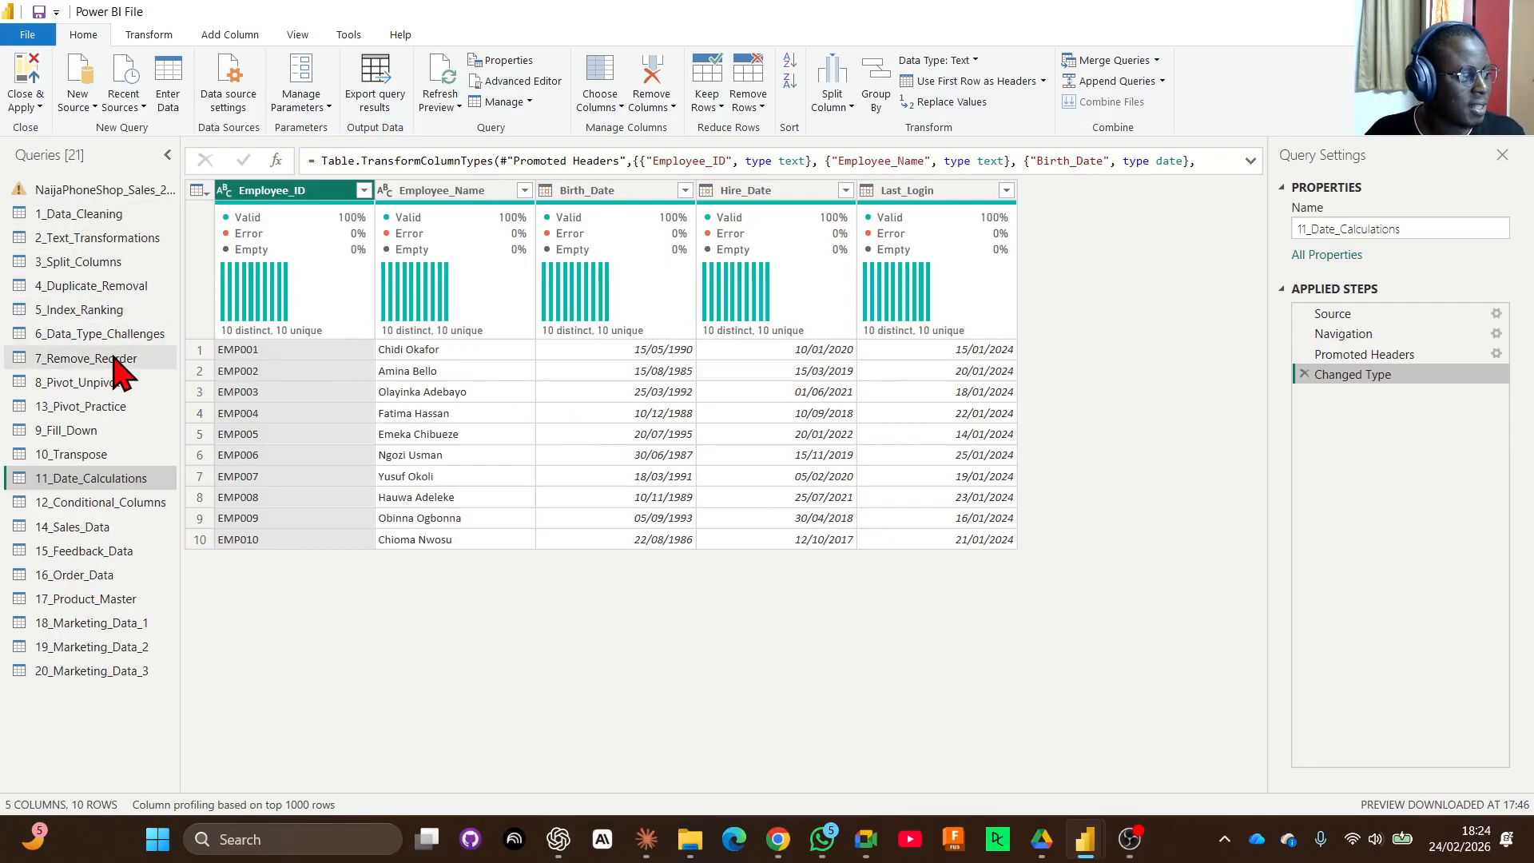
# Inspect the Source step settings of the NaijaPhoneShop_Sales_2024 query and close them without changes.
pyautogui.click(123, 190)
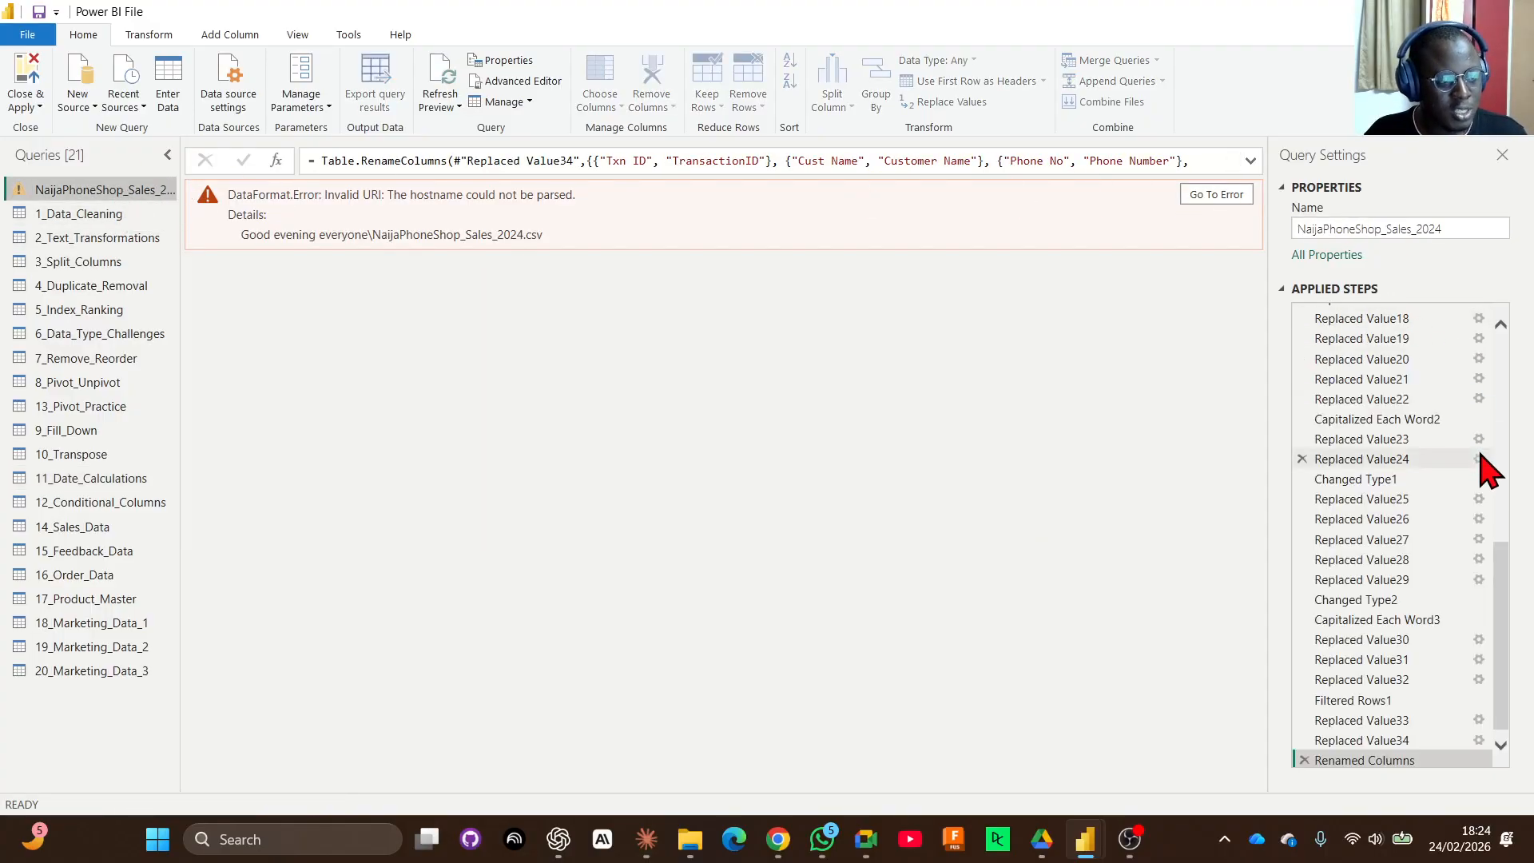
pyautogui.scroll(10, 1480, 470)
pyautogui.click(1473, 314)
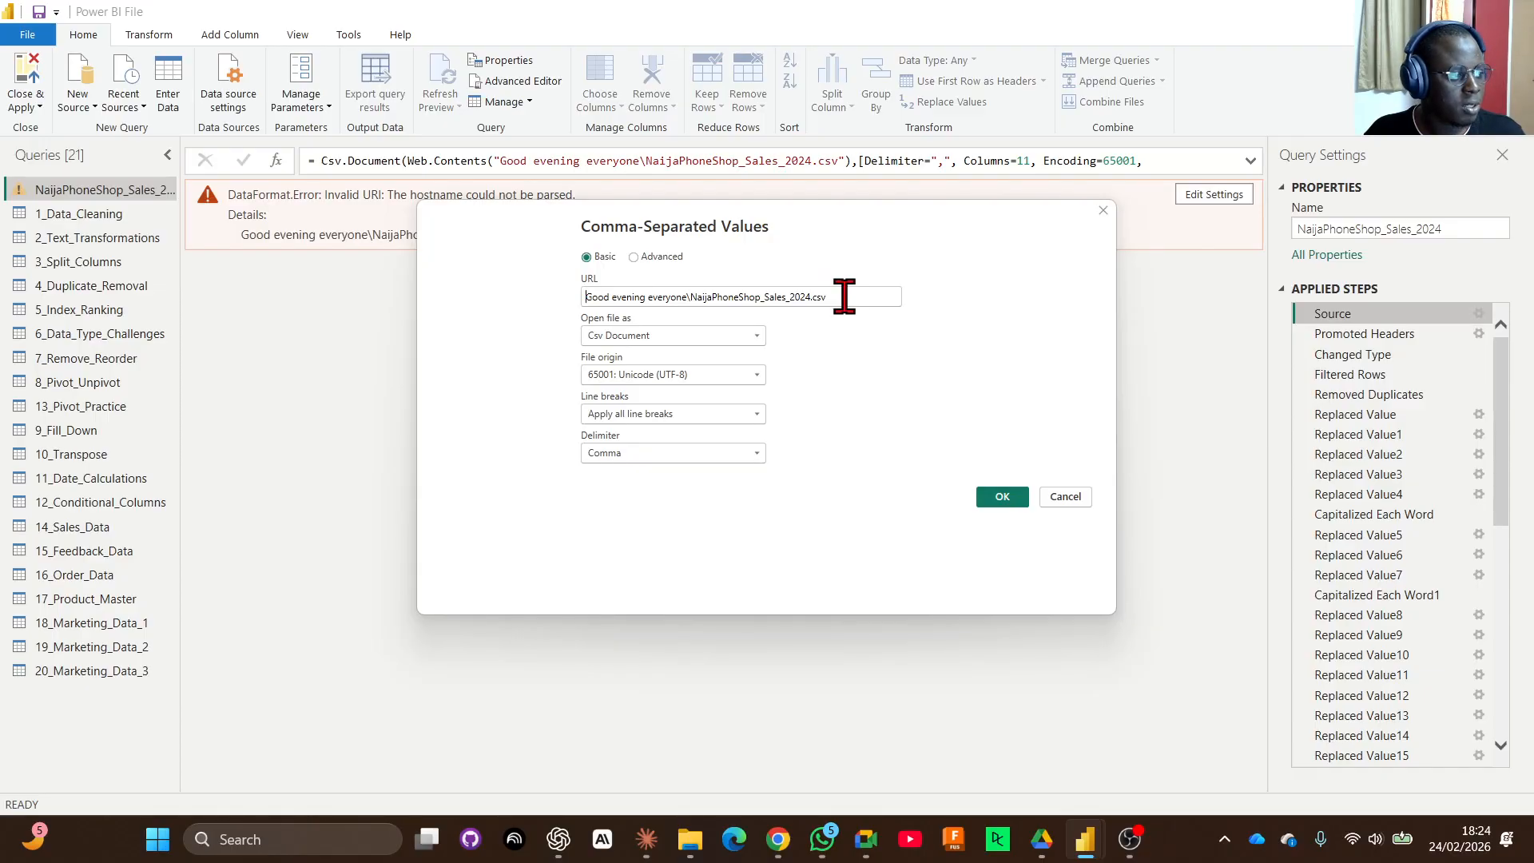
pyautogui.click(1061, 498)
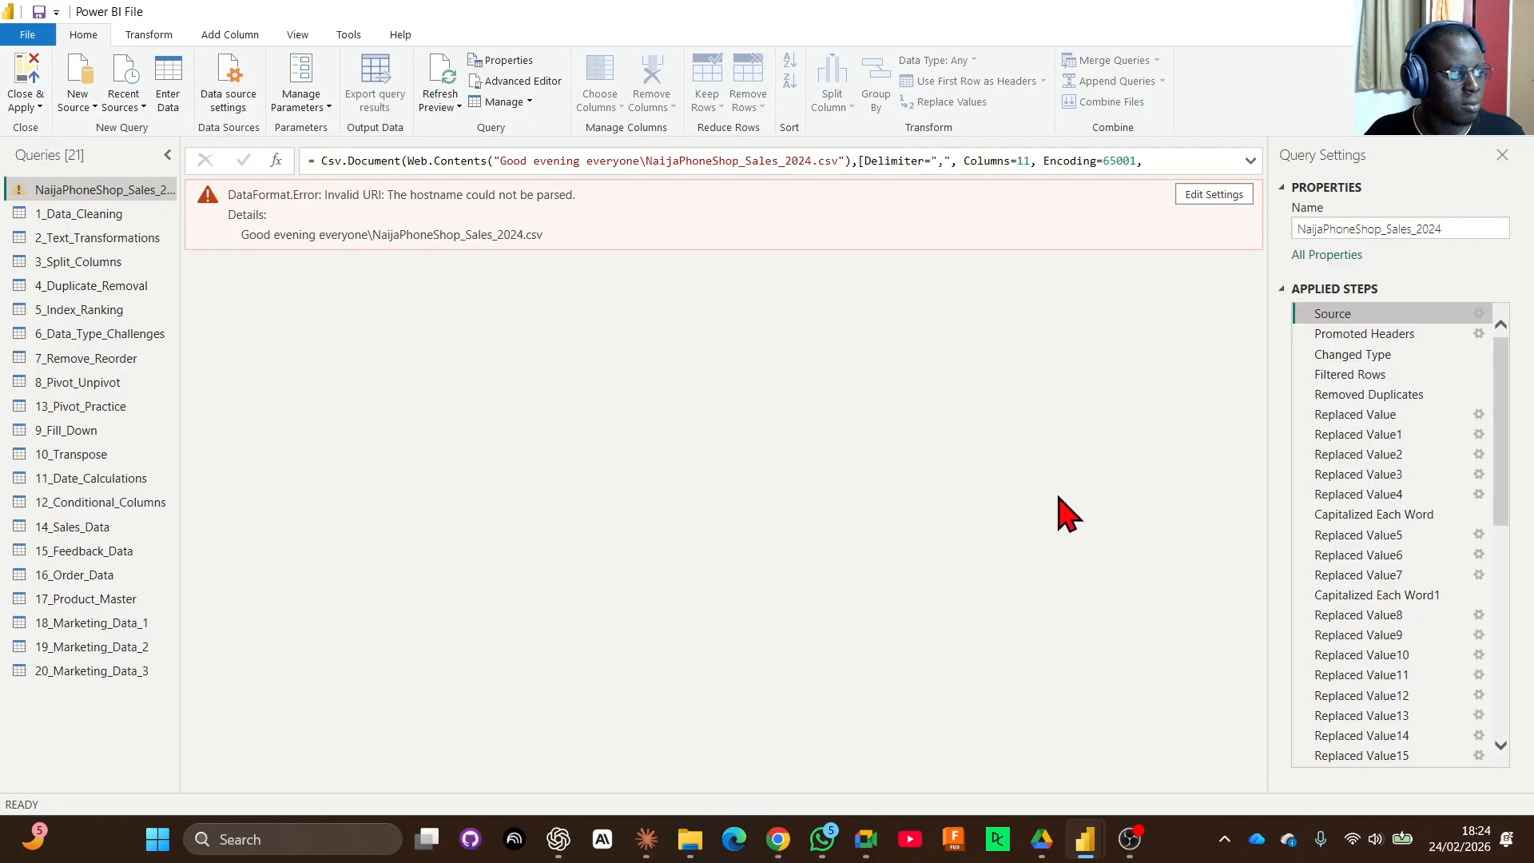
# Compare the Basic and Advanced CSV source settings of the NaijaPhoneShop_Sales_2024 query and close them without changes.
pyautogui.click(1214, 198)
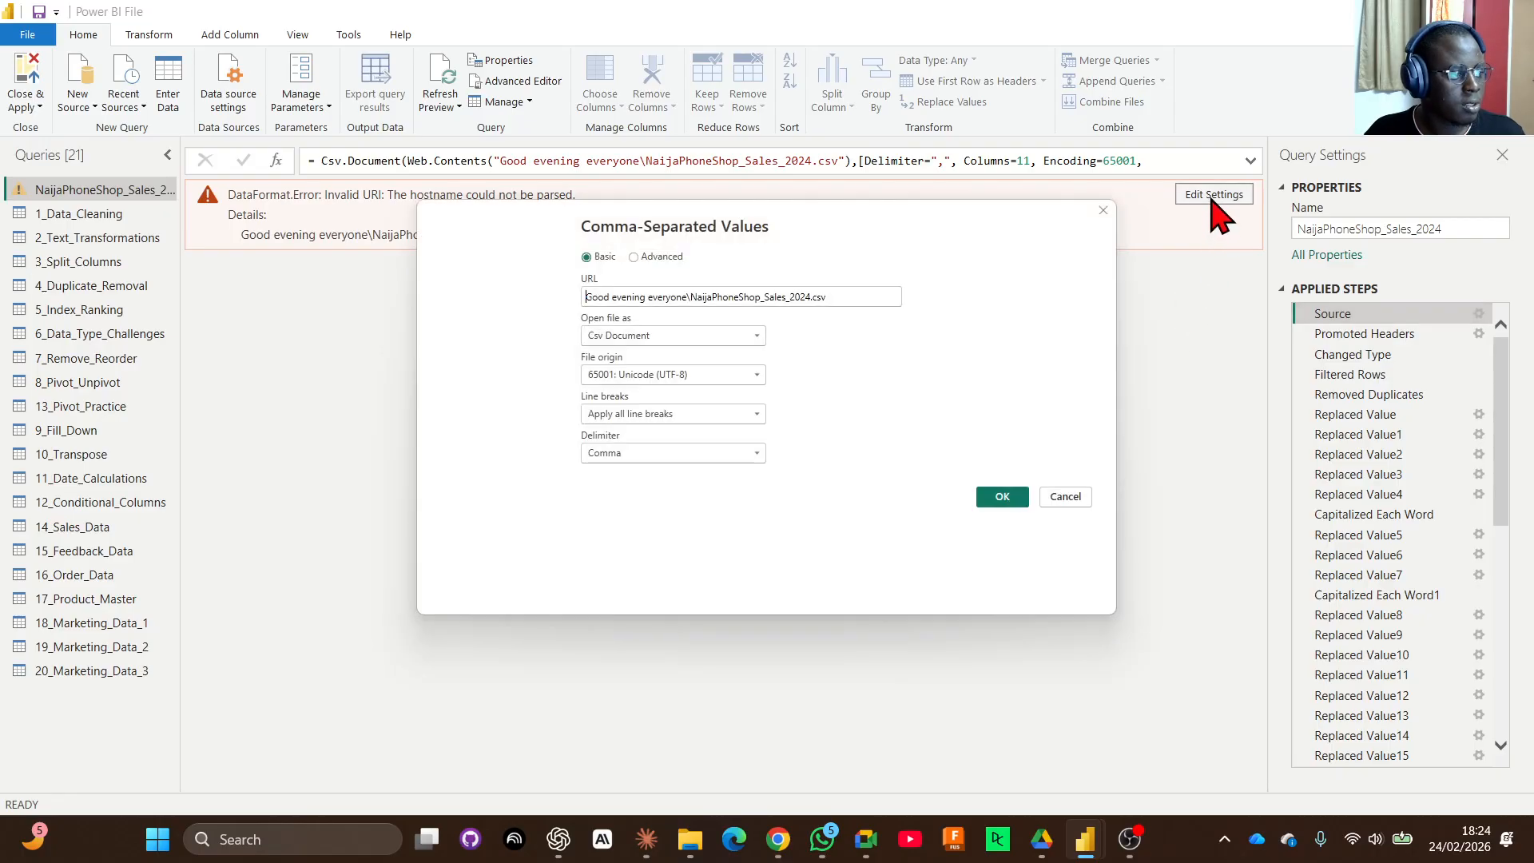
pyautogui.click(662, 257)
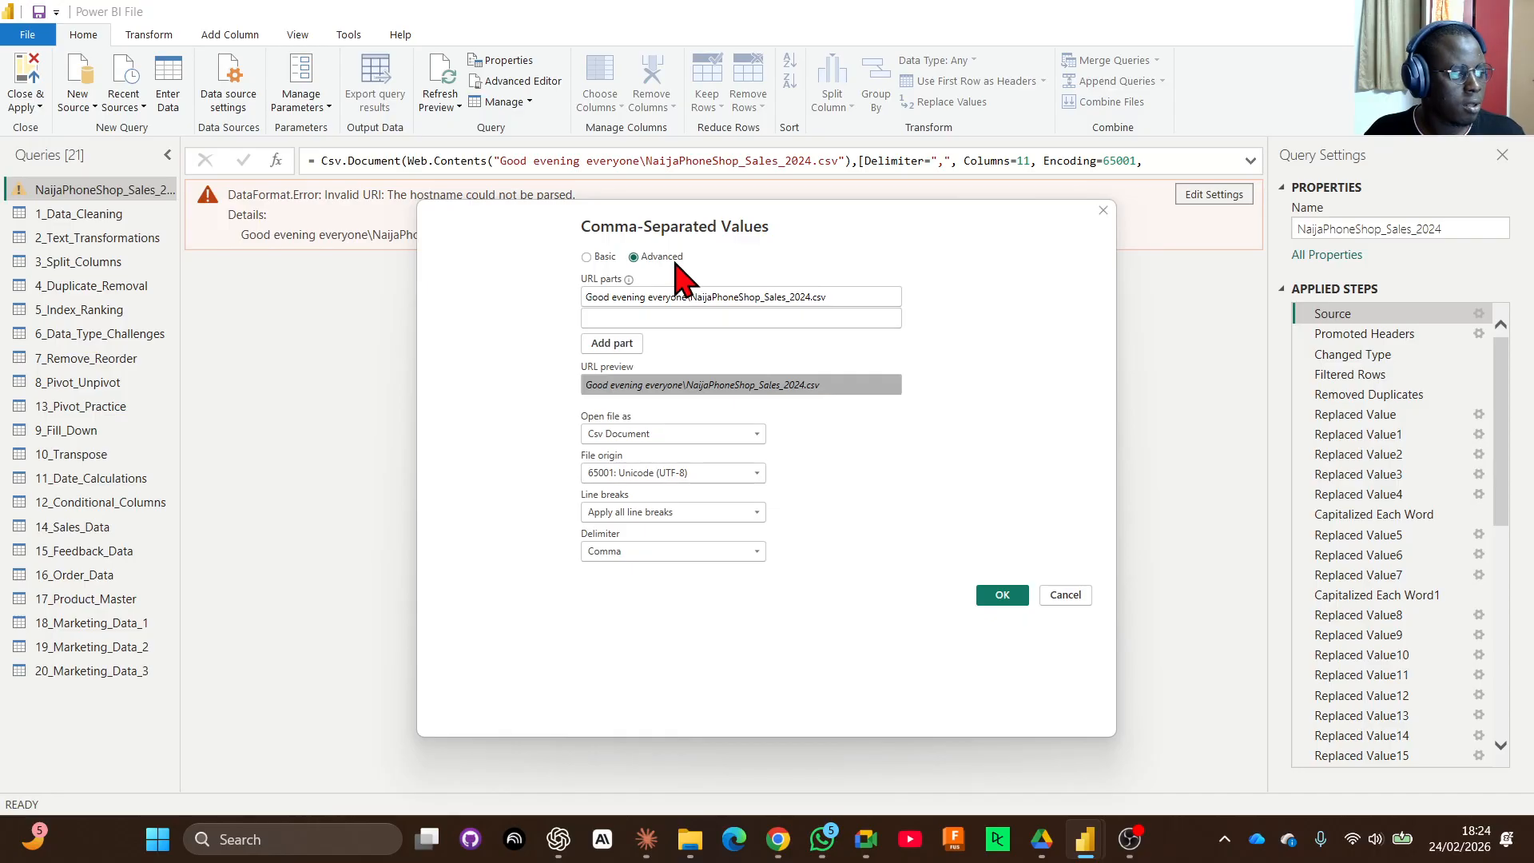
pyautogui.click(603, 259)
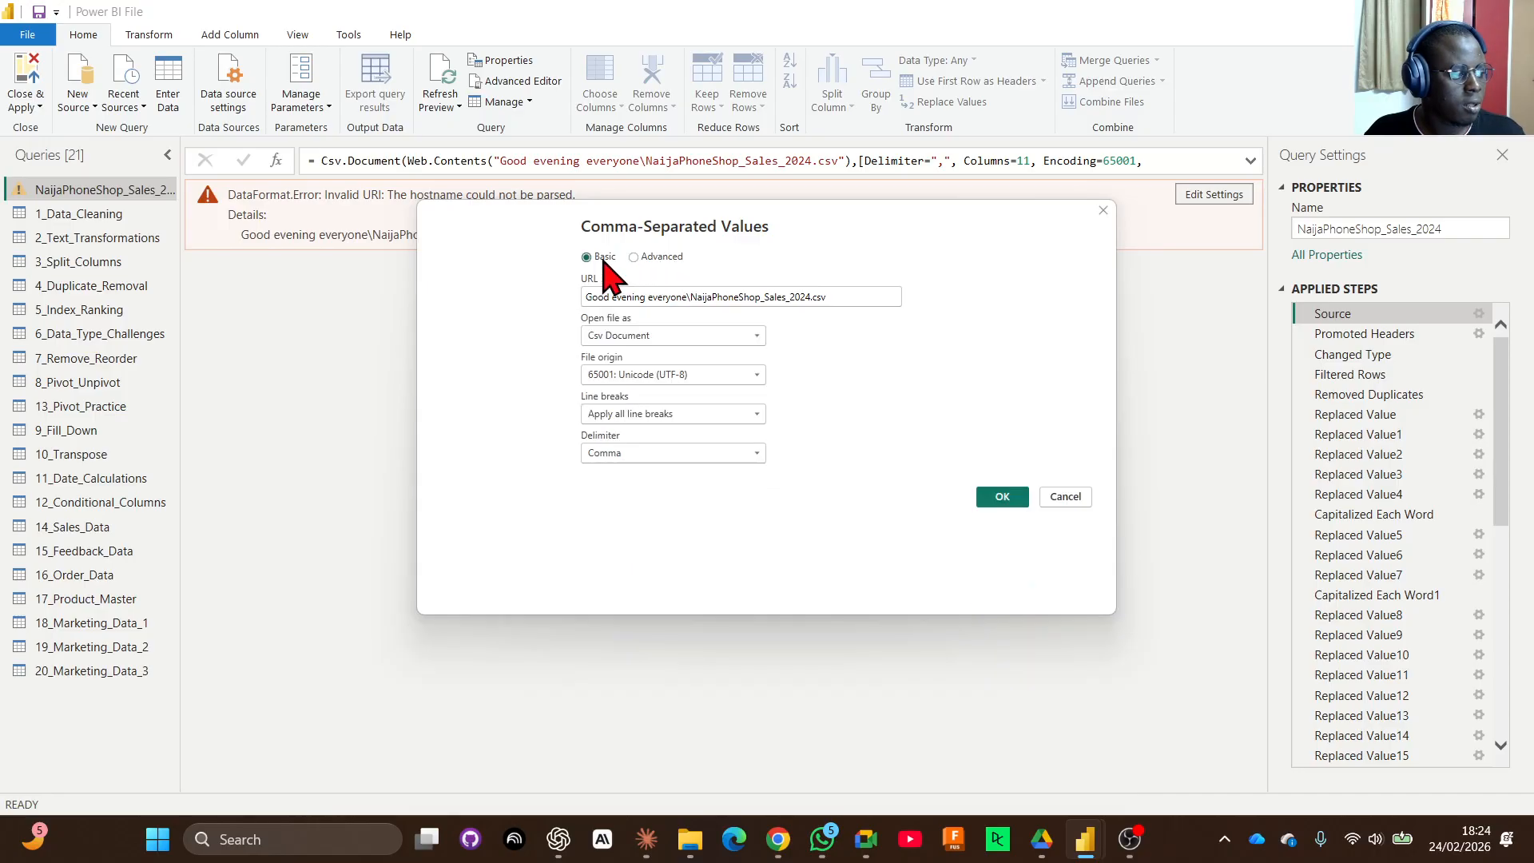
pyautogui.click(1065, 496)
# Review the Birth_Date, Hire_Date and Last_Login columns of the 11_Date_Calculations query.
pyautogui.click(62, 479)
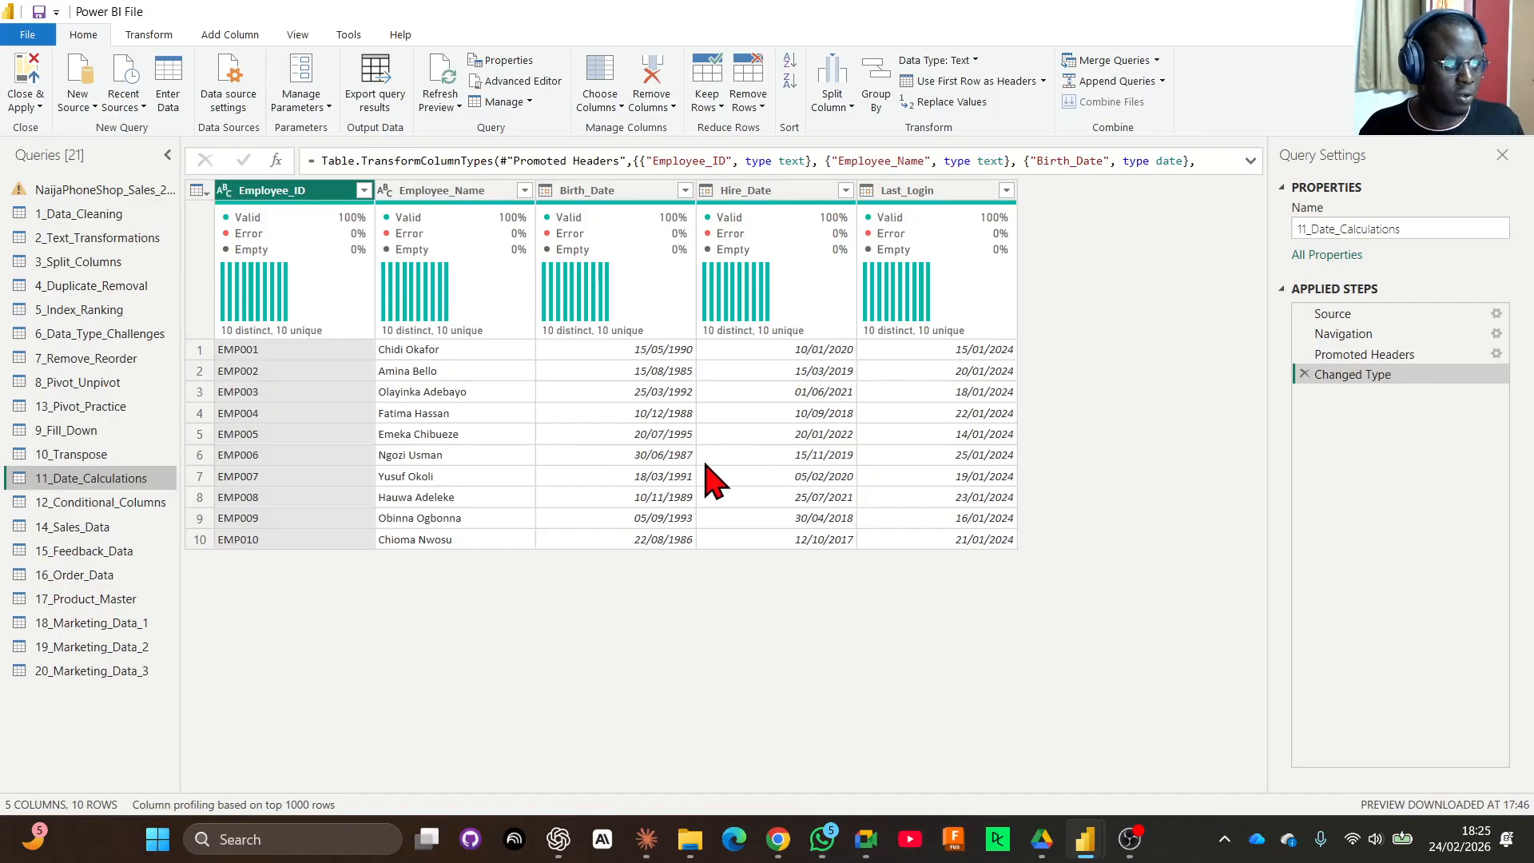
pyautogui.click(603, 192)
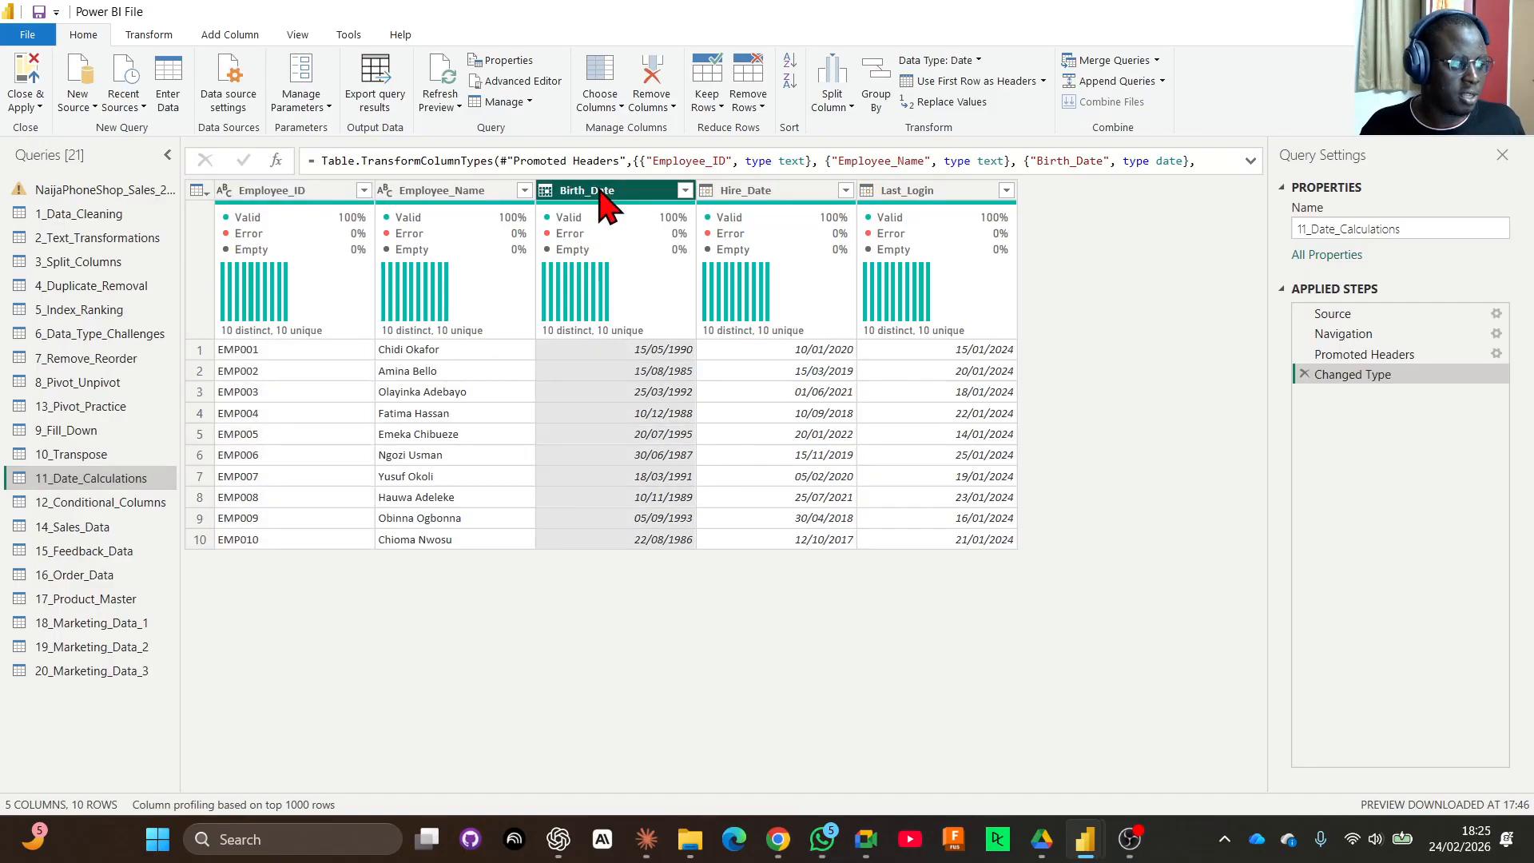
pyautogui.click(751, 198)
pyautogui.click(925, 198)
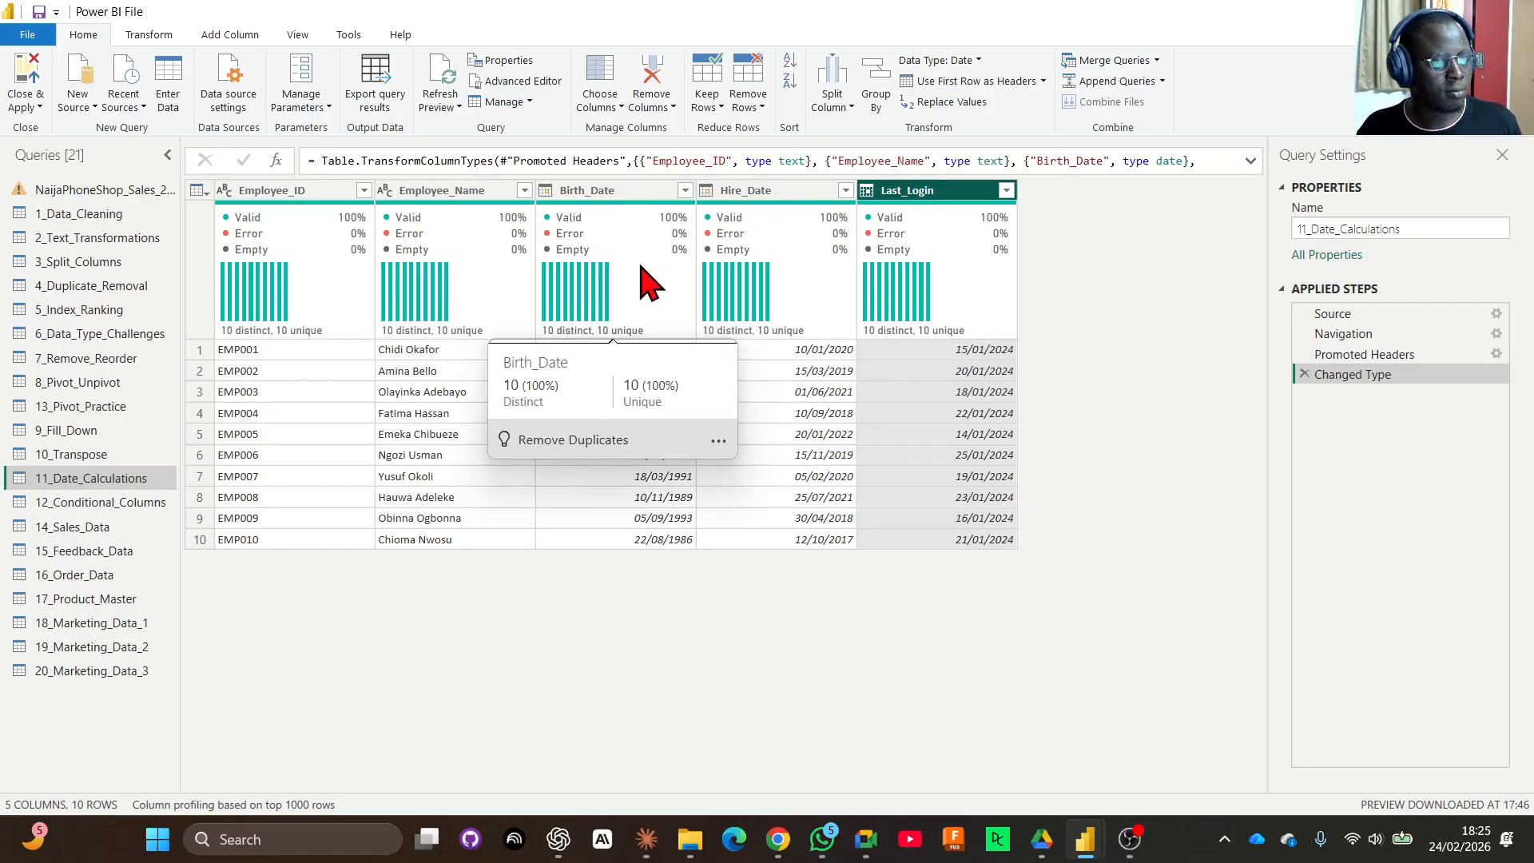
pyautogui.click(619, 200)
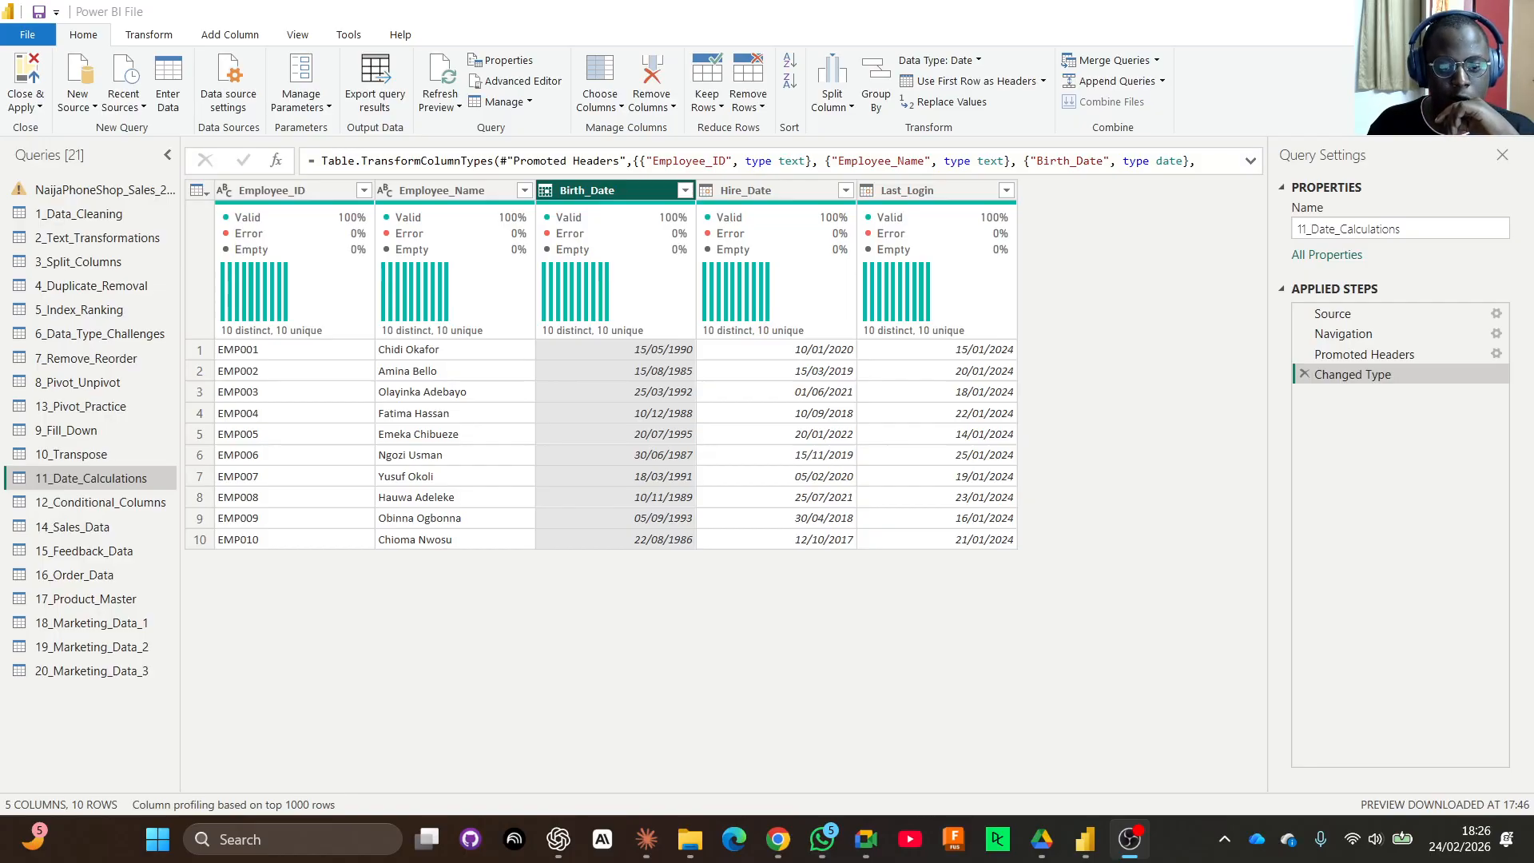
pyautogui.hotkey('alt', 'Tab')
pyautogui.hotkey('alt', 'Tab')
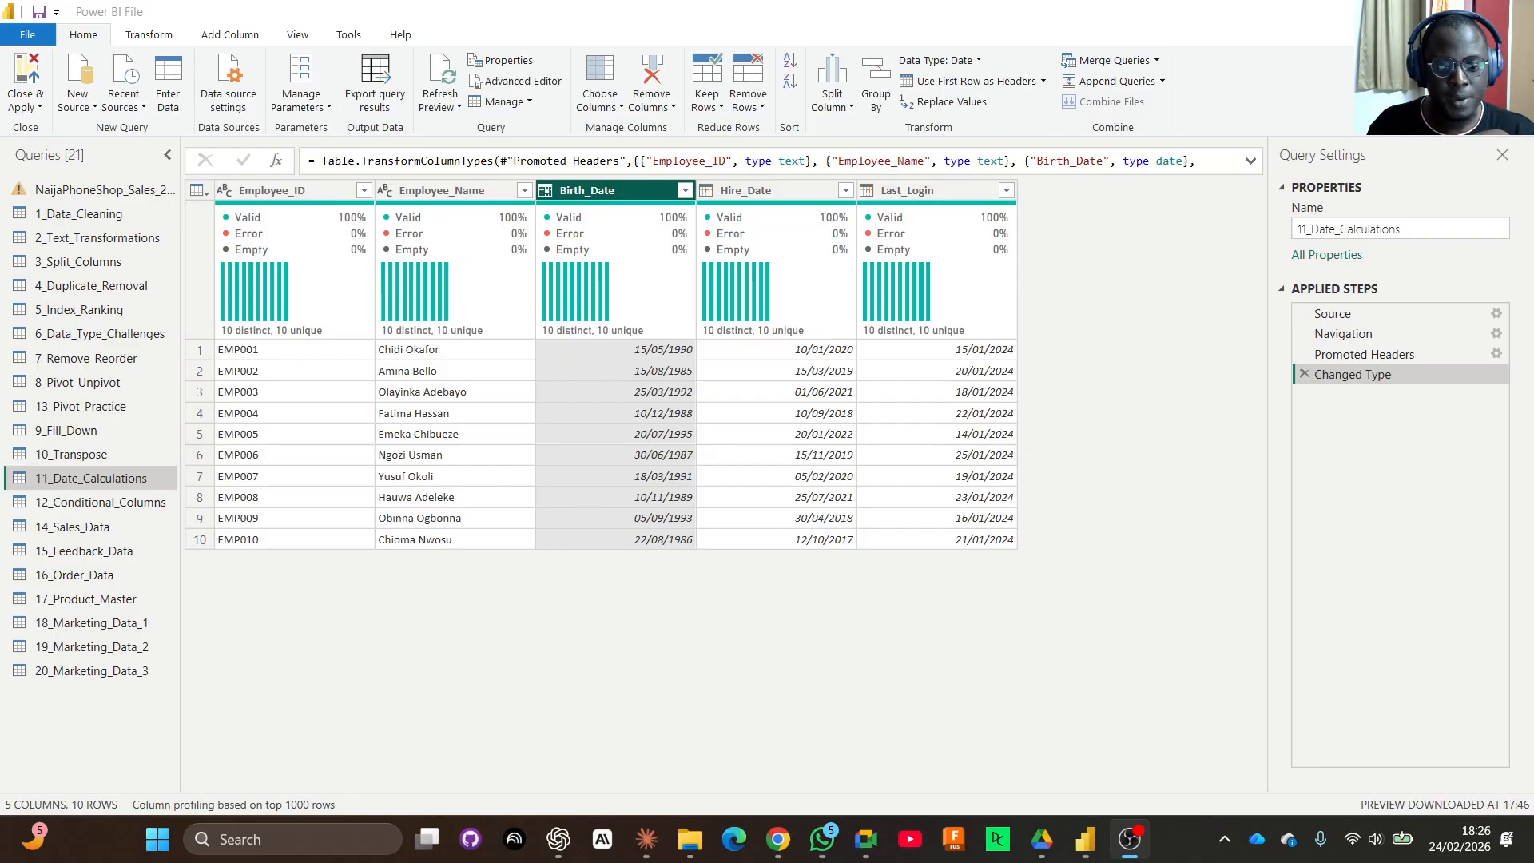
pyautogui.hotkey('alt', 'Tab')
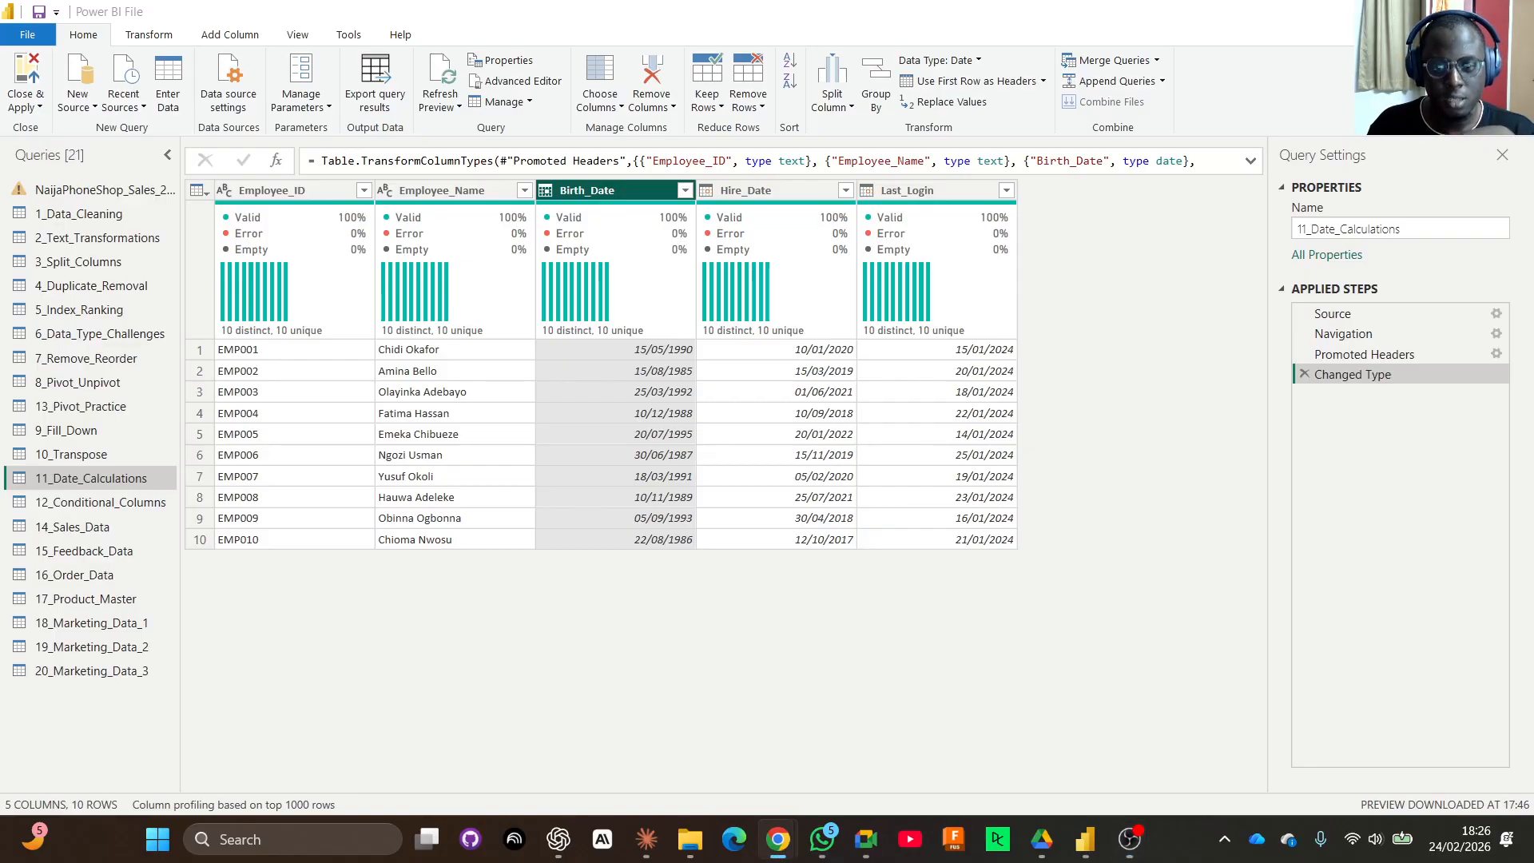
pyautogui.hotkey('alt', 'Tab')
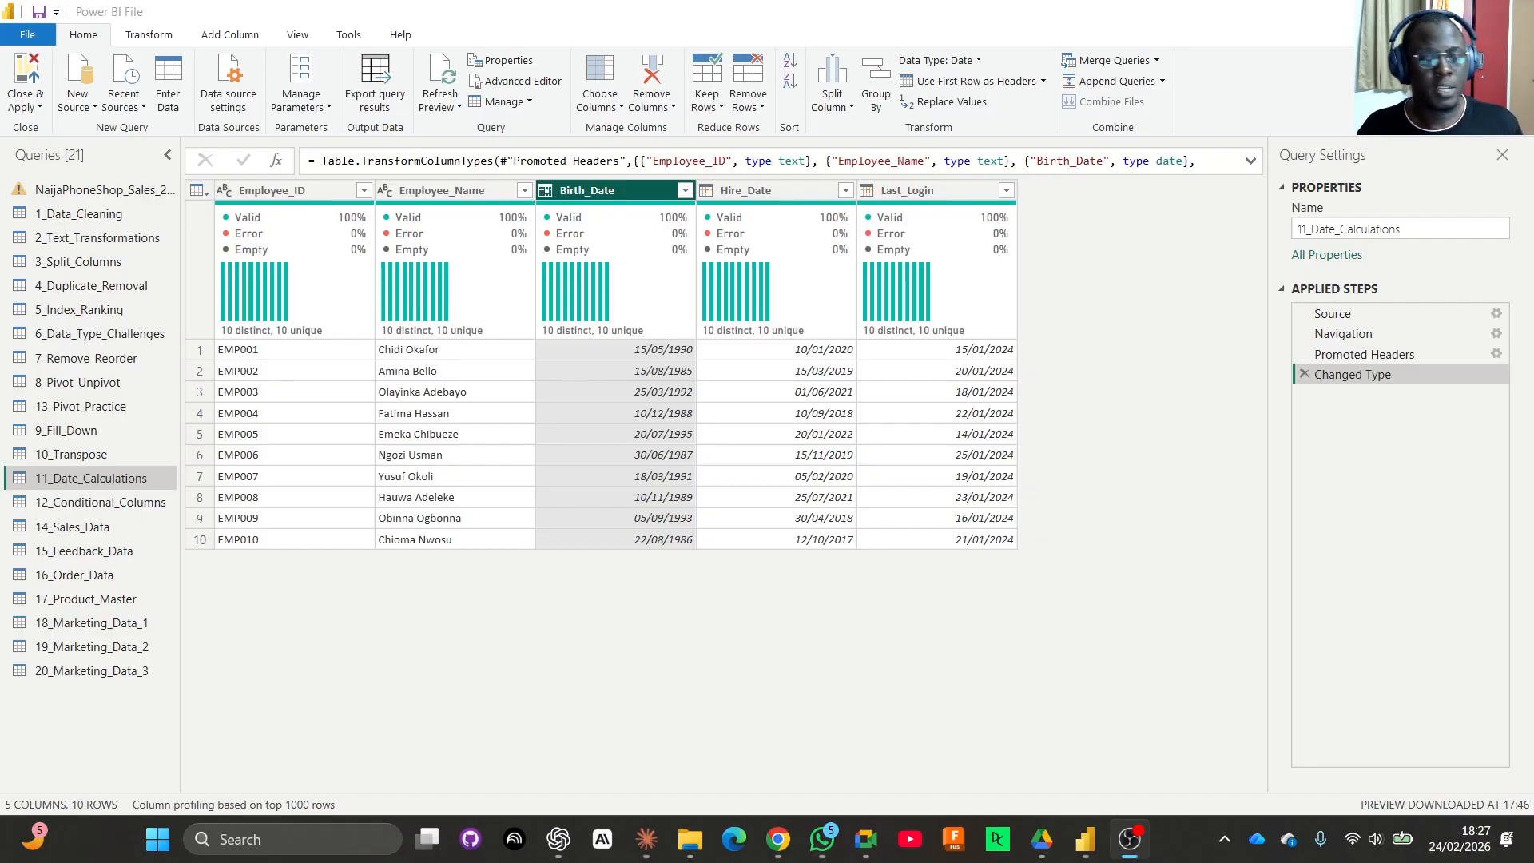
# Compare the date tools for transforming Hire_Date in place with those for adding a new column from it.
pyautogui.click(737, 193)
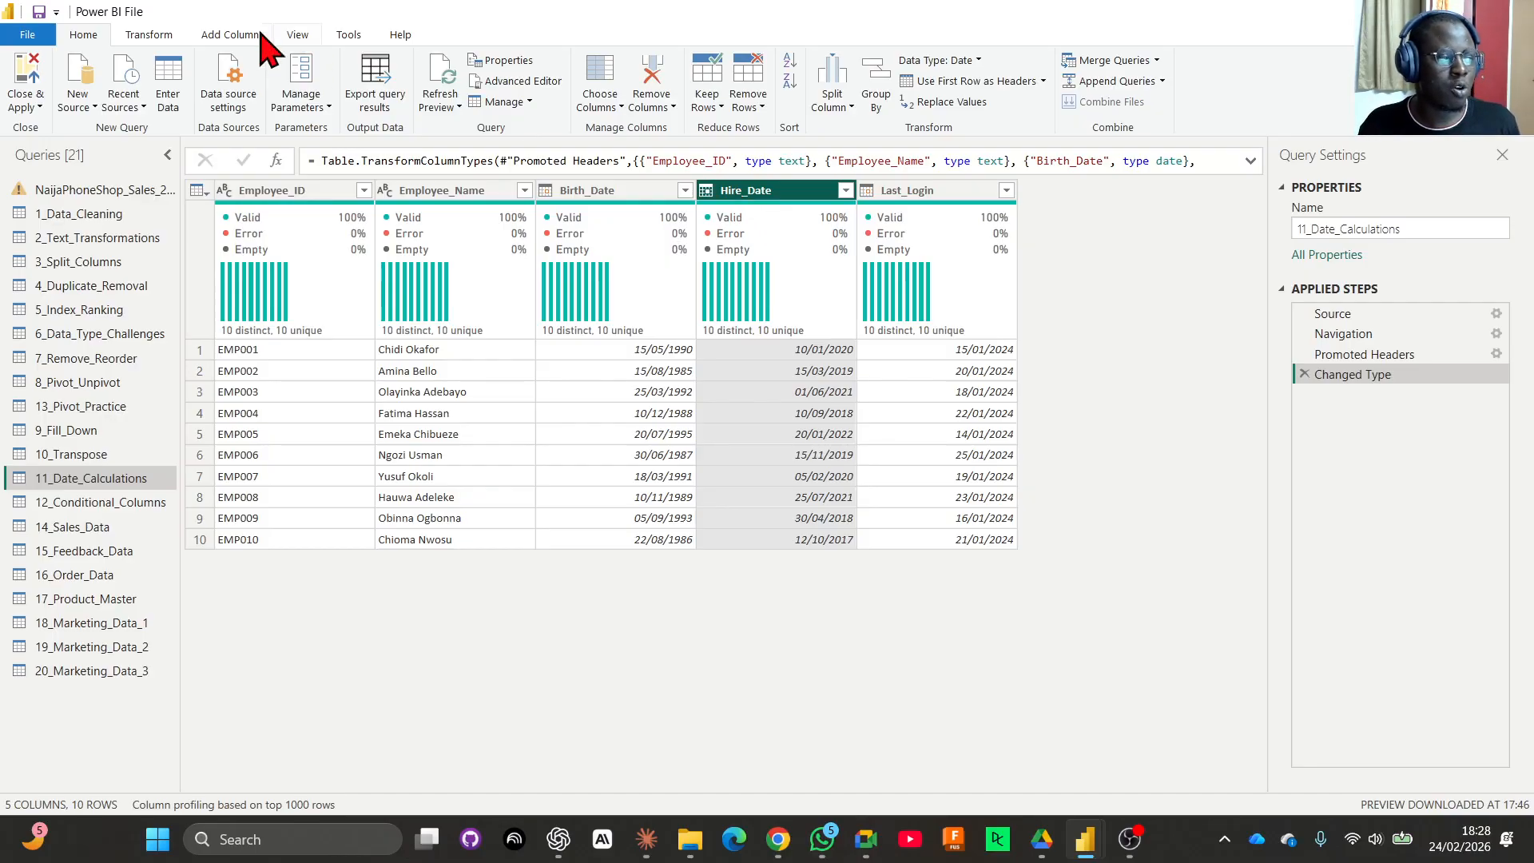
pyautogui.click(146, 36)
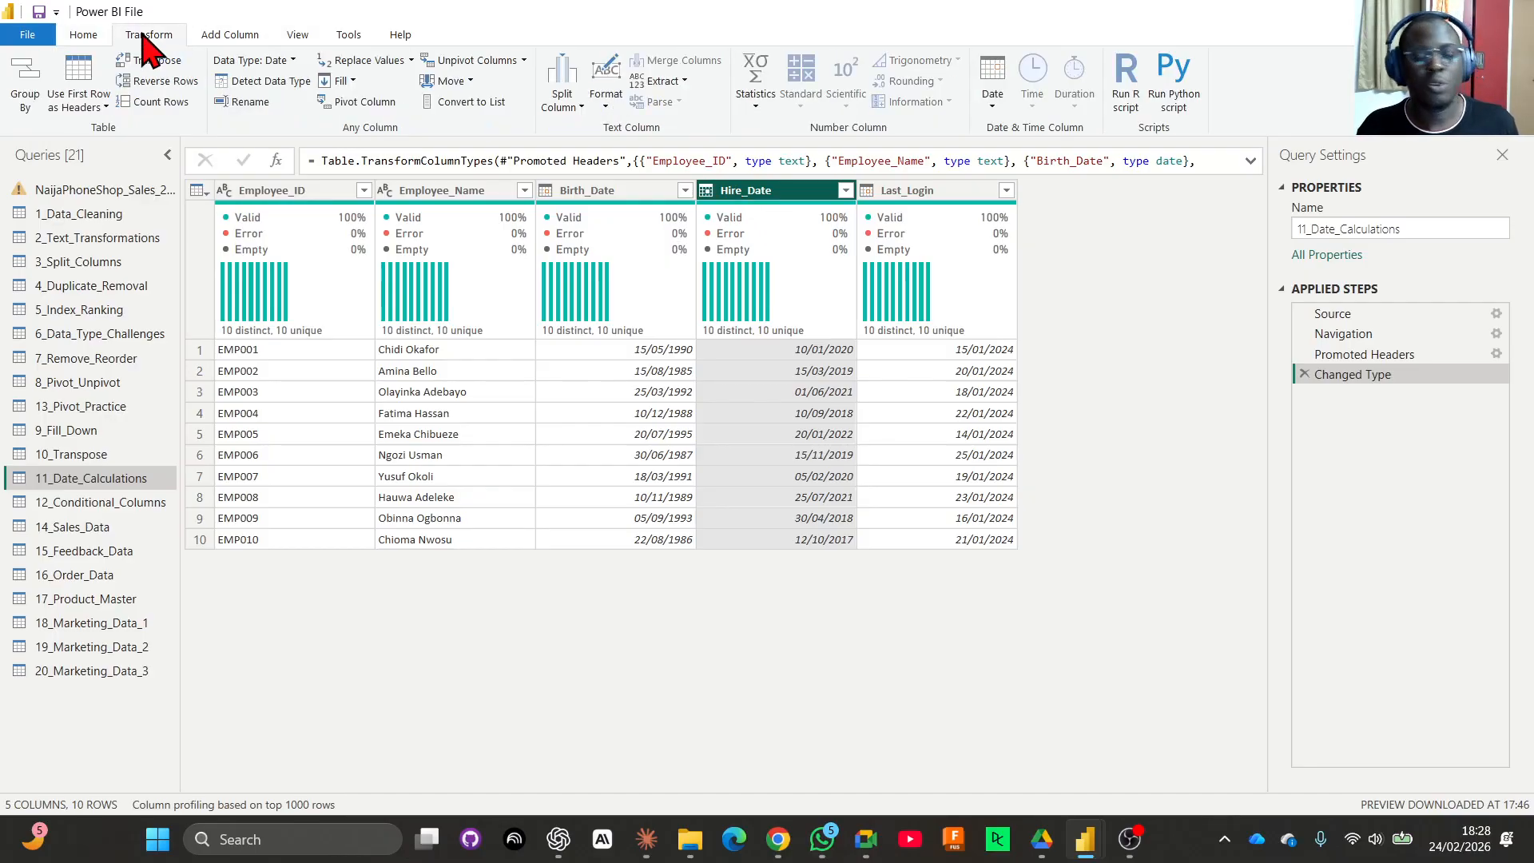
pyautogui.click(230, 42)
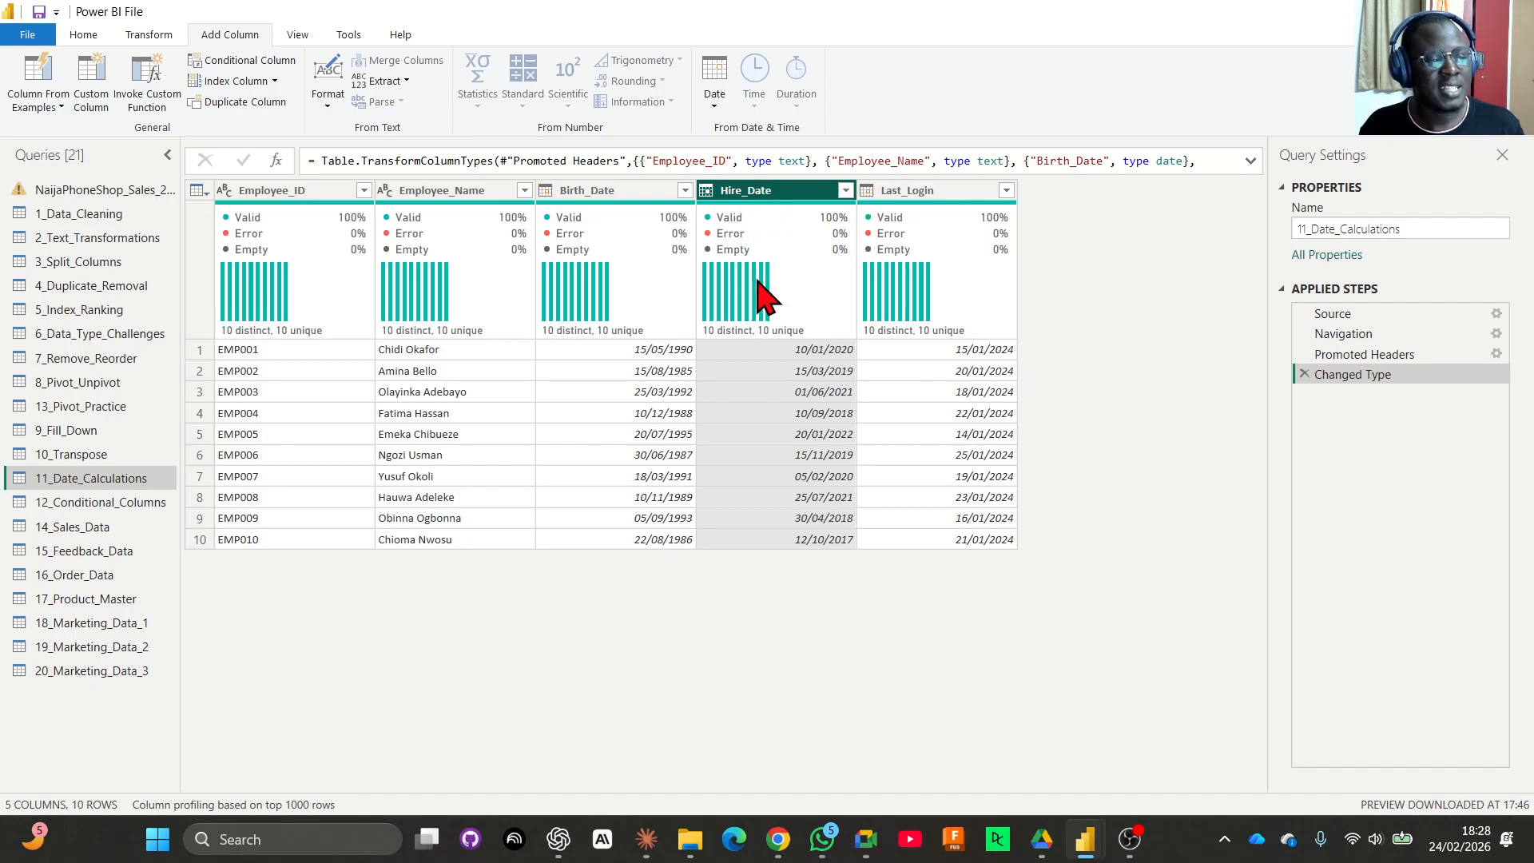
pyautogui.moveTo(757, 282)
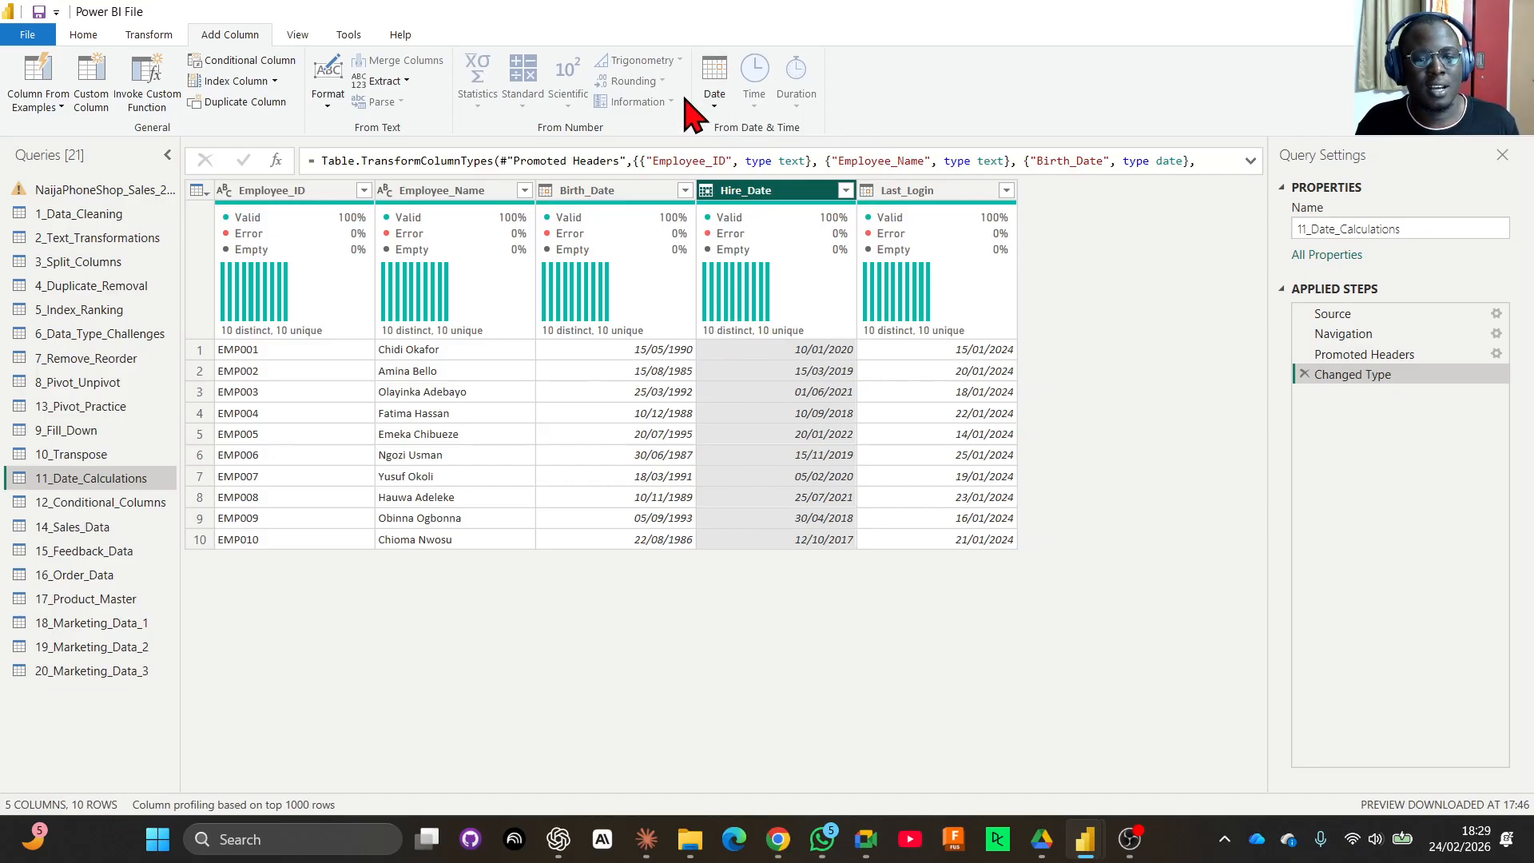
# Compare the date and time options for adding a column from the text column Employee_Name and the date column Birth_Date.
pyautogui.click(411, 195)
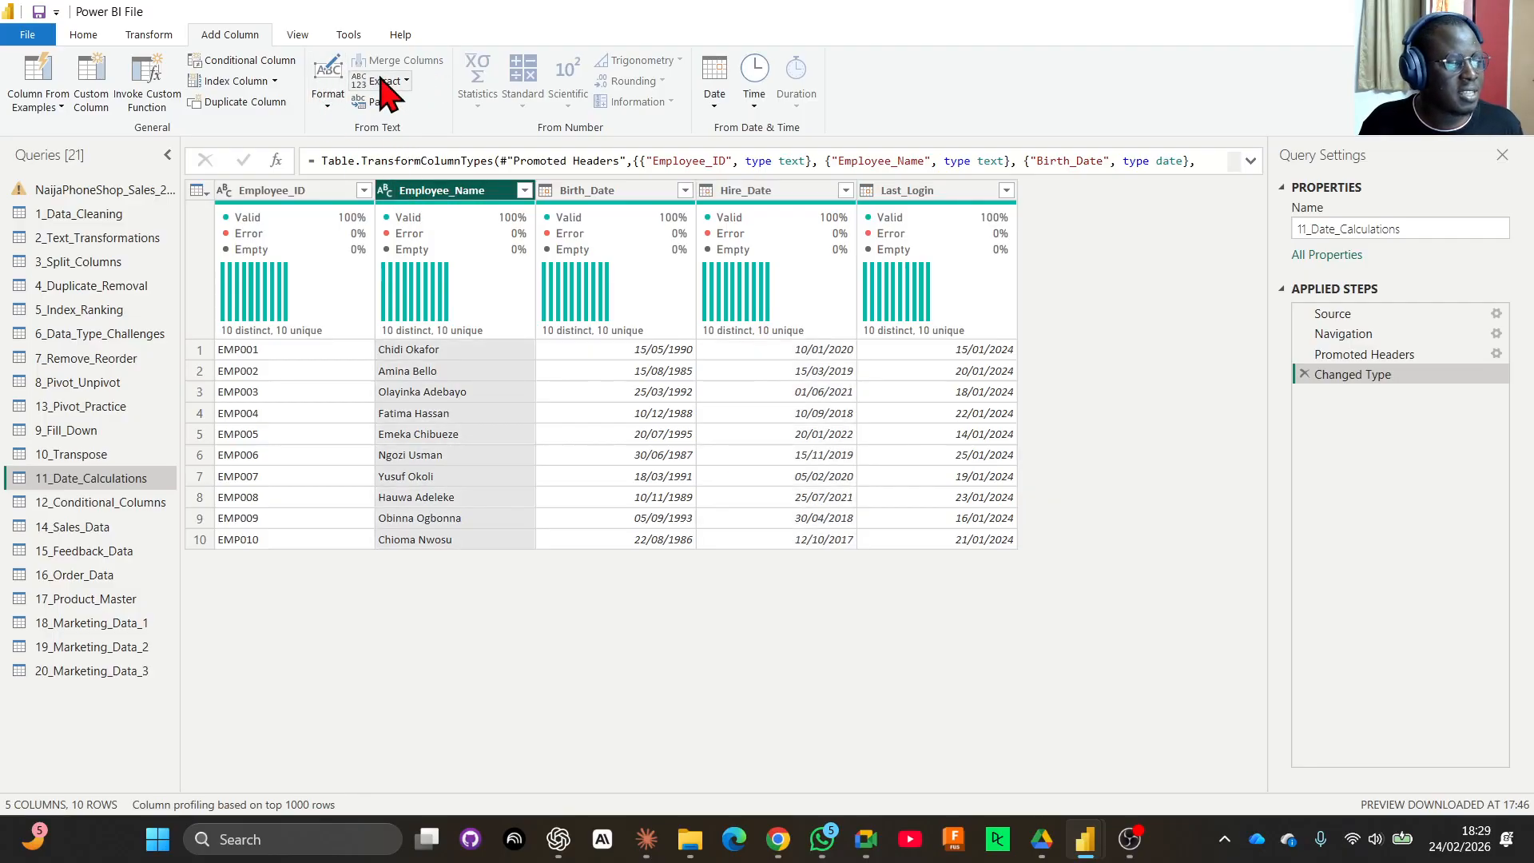
pyautogui.click(715, 100)
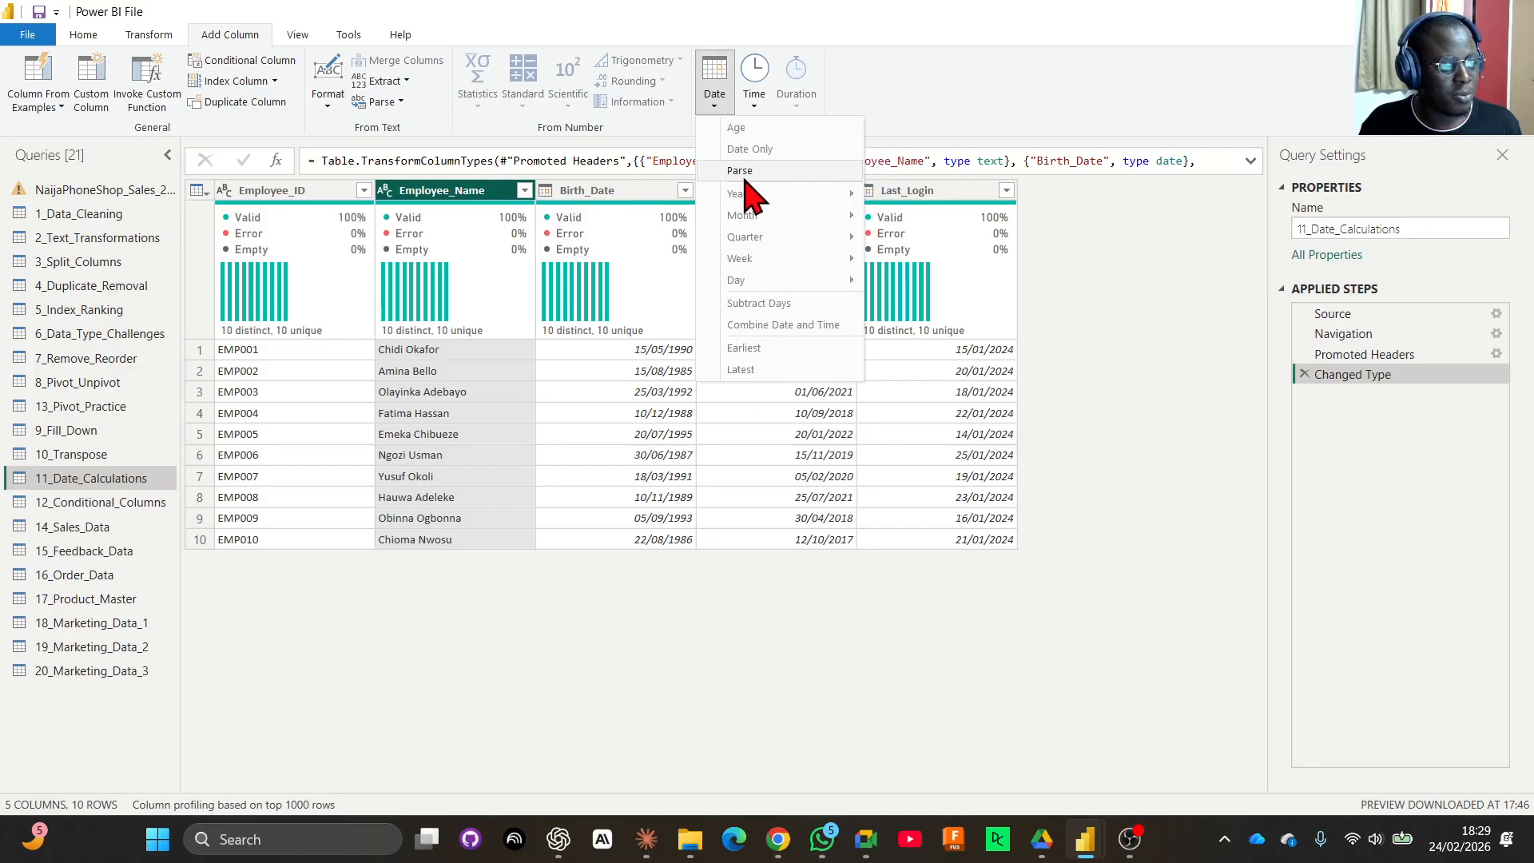
pyautogui.click(757, 76)
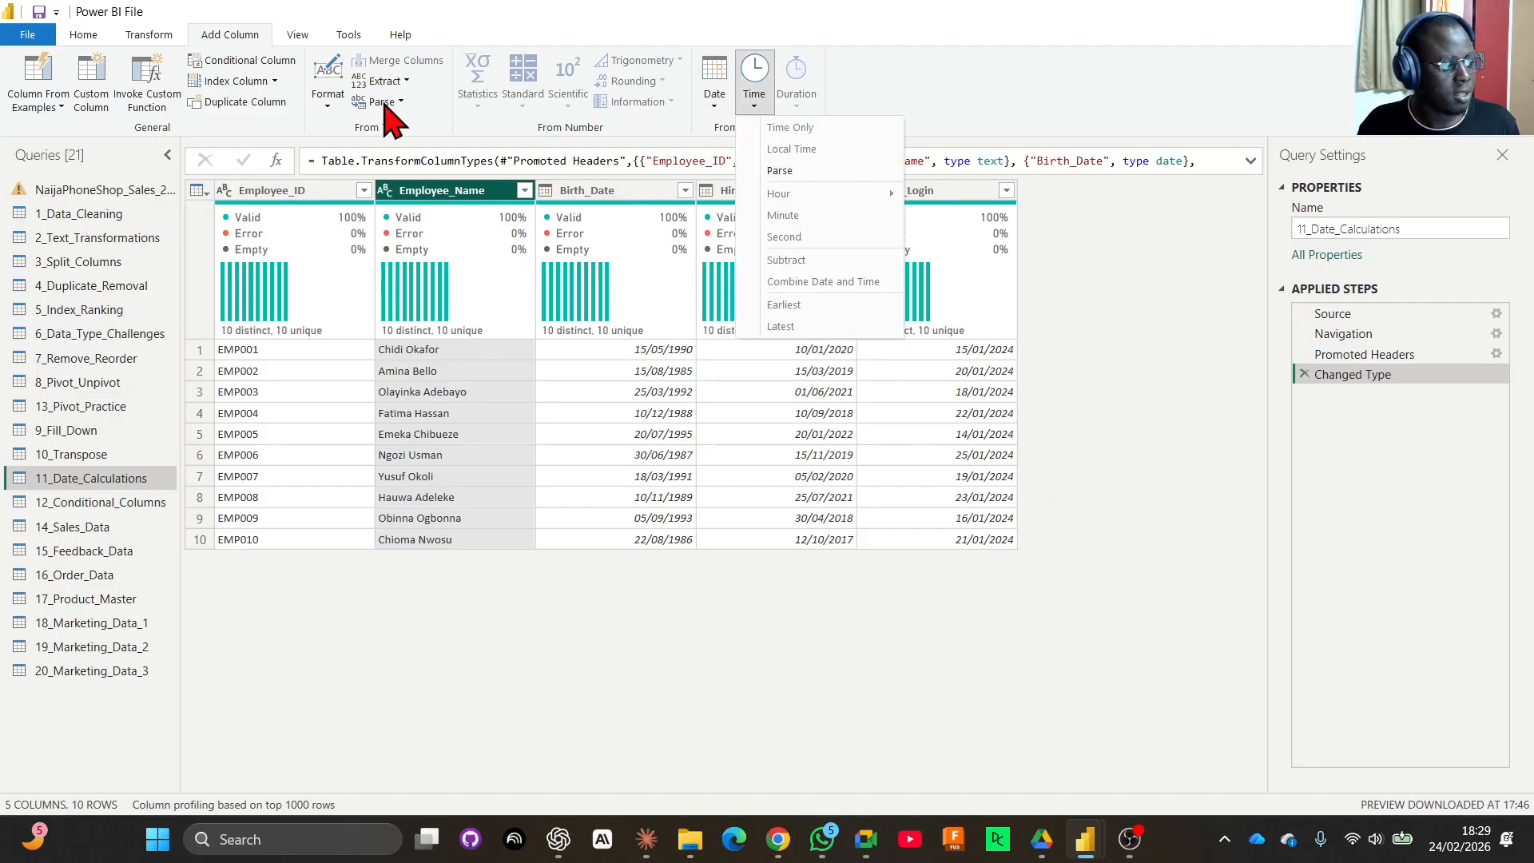
pyautogui.click(298, 196)
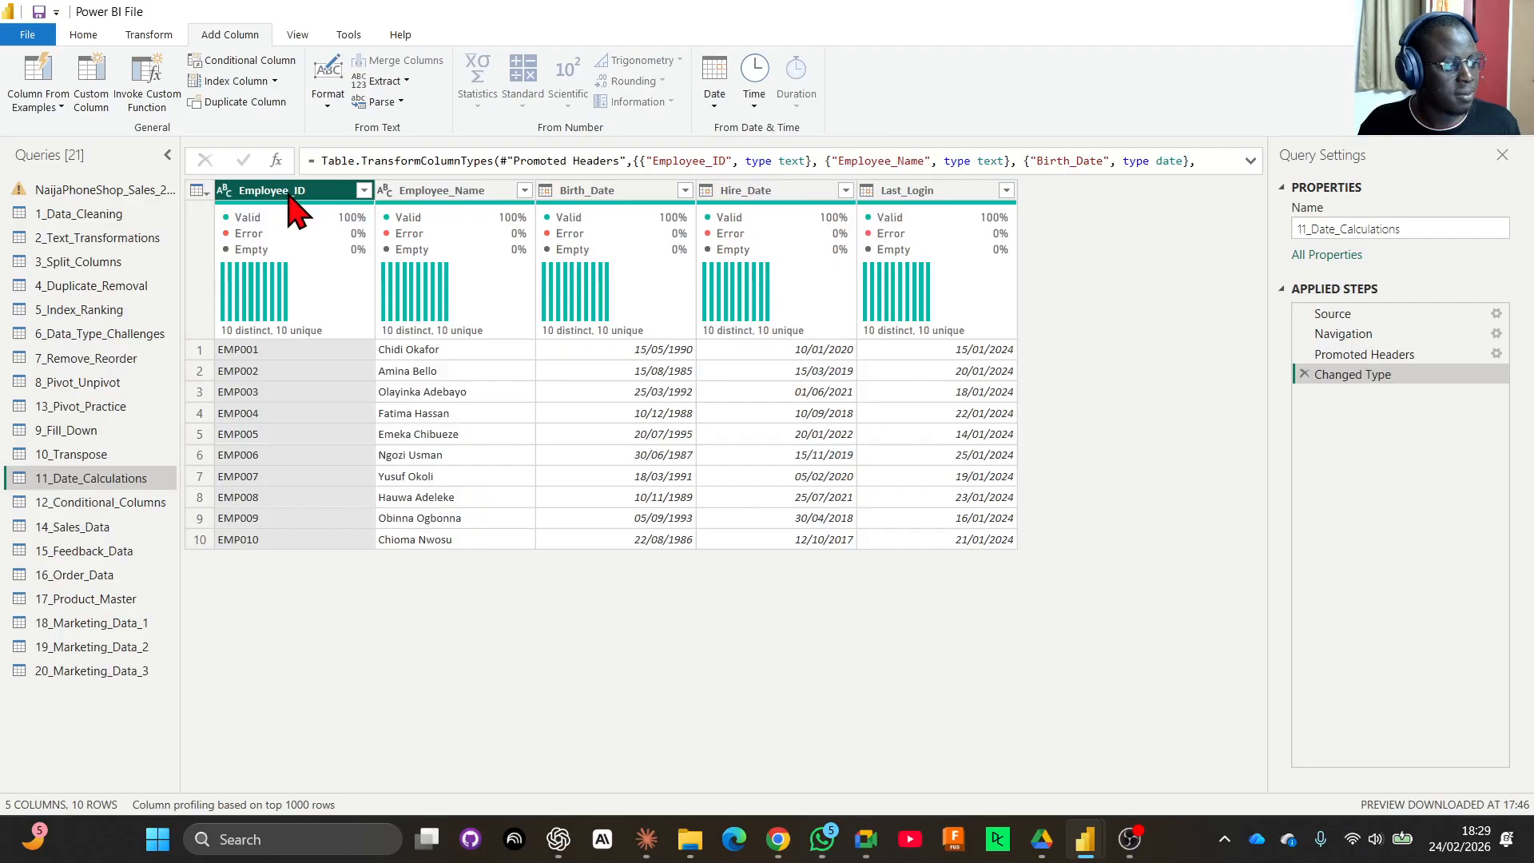
pyautogui.click(621, 195)
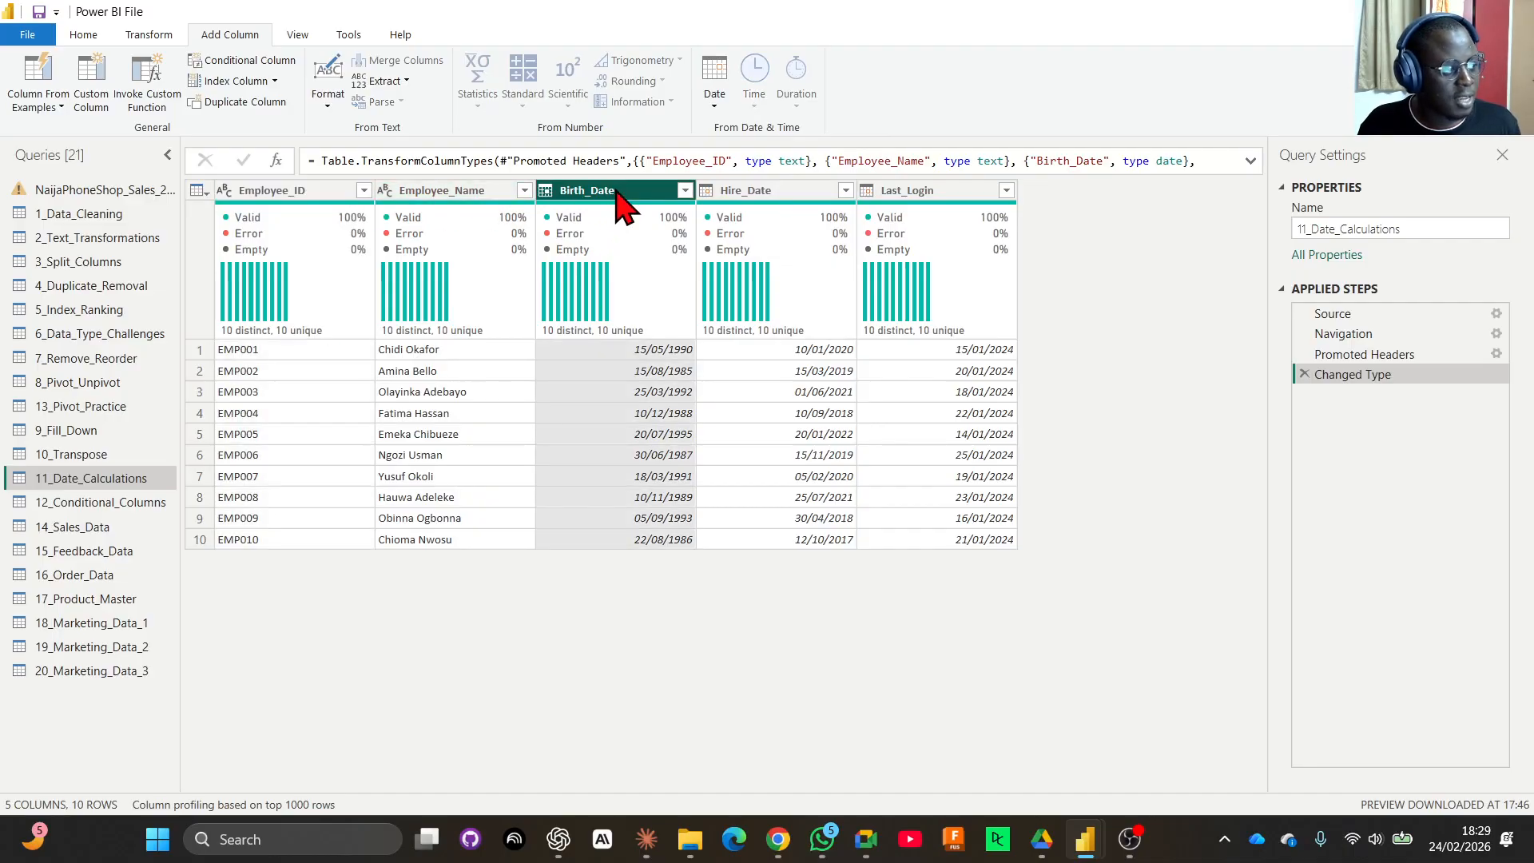
pyautogui.click(718, 107)
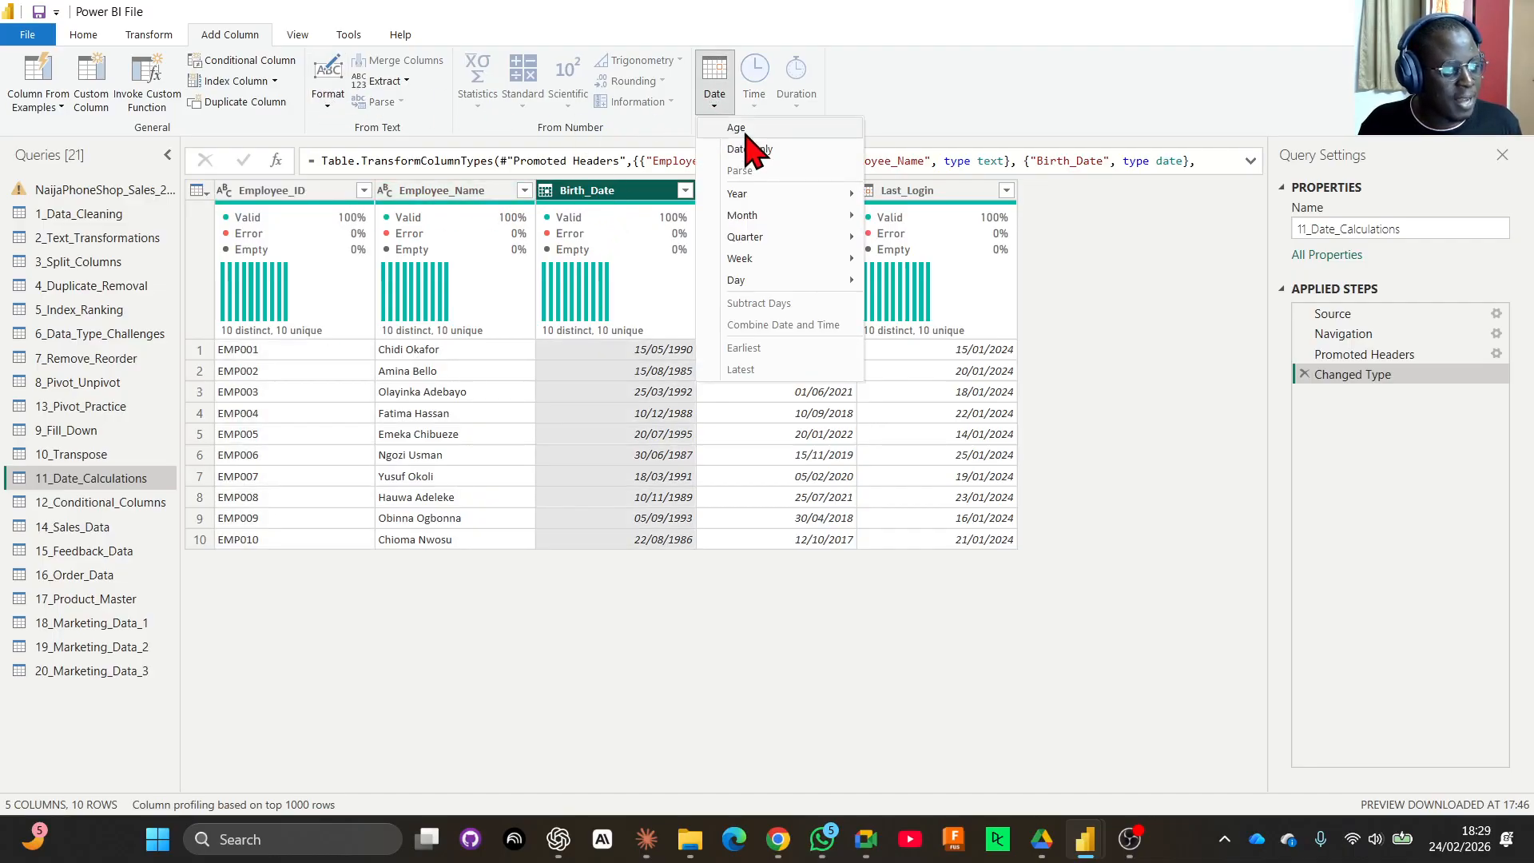
pyautogui.click(931, 78)
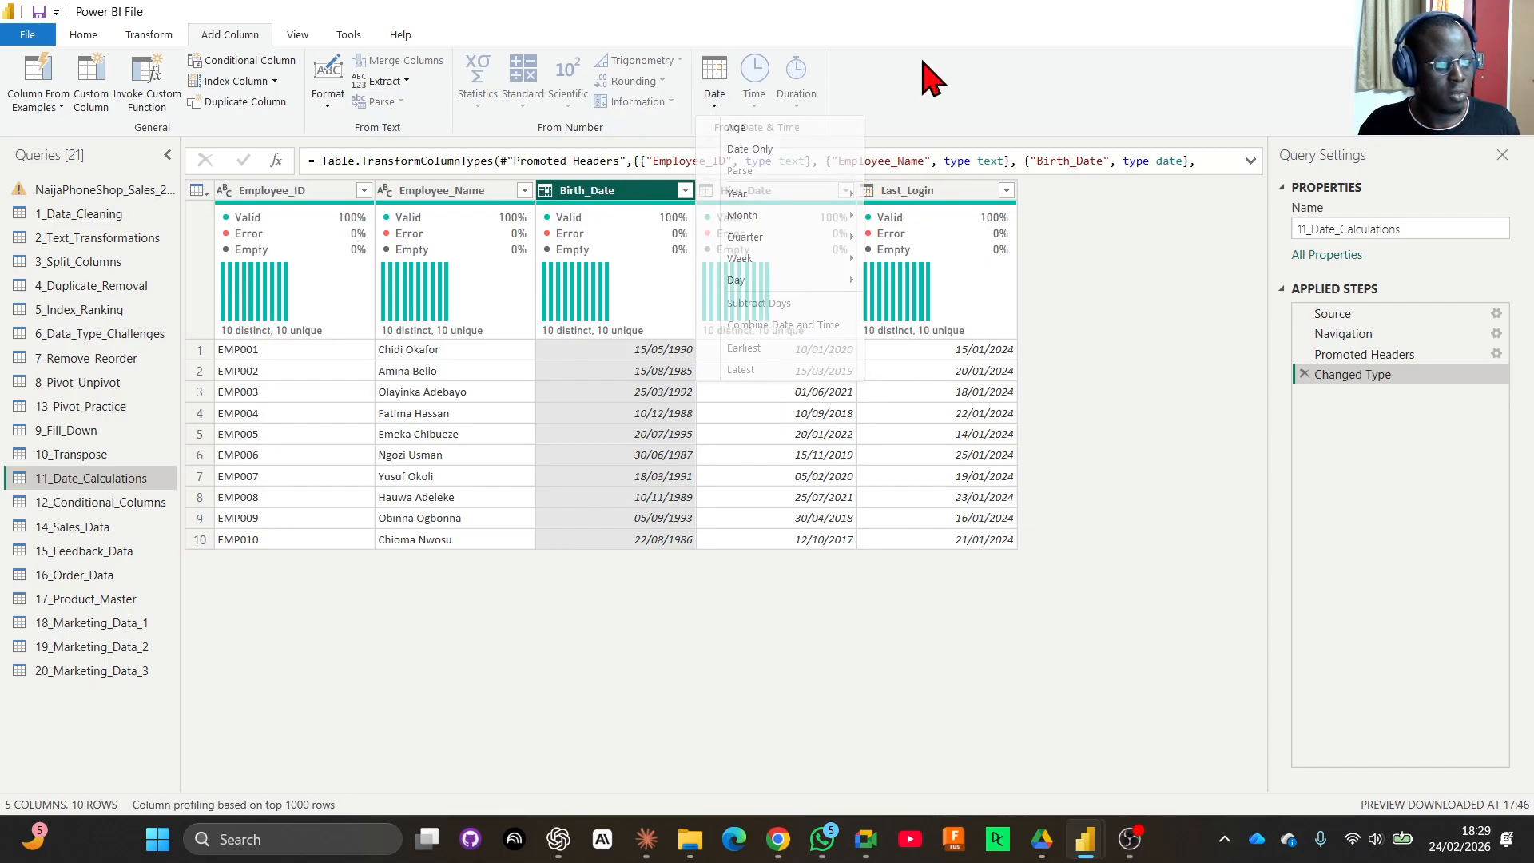
# Try adding a Year column extracted from Hire_Date, and remove the inserted step.
pyautogui.click(779, 193)
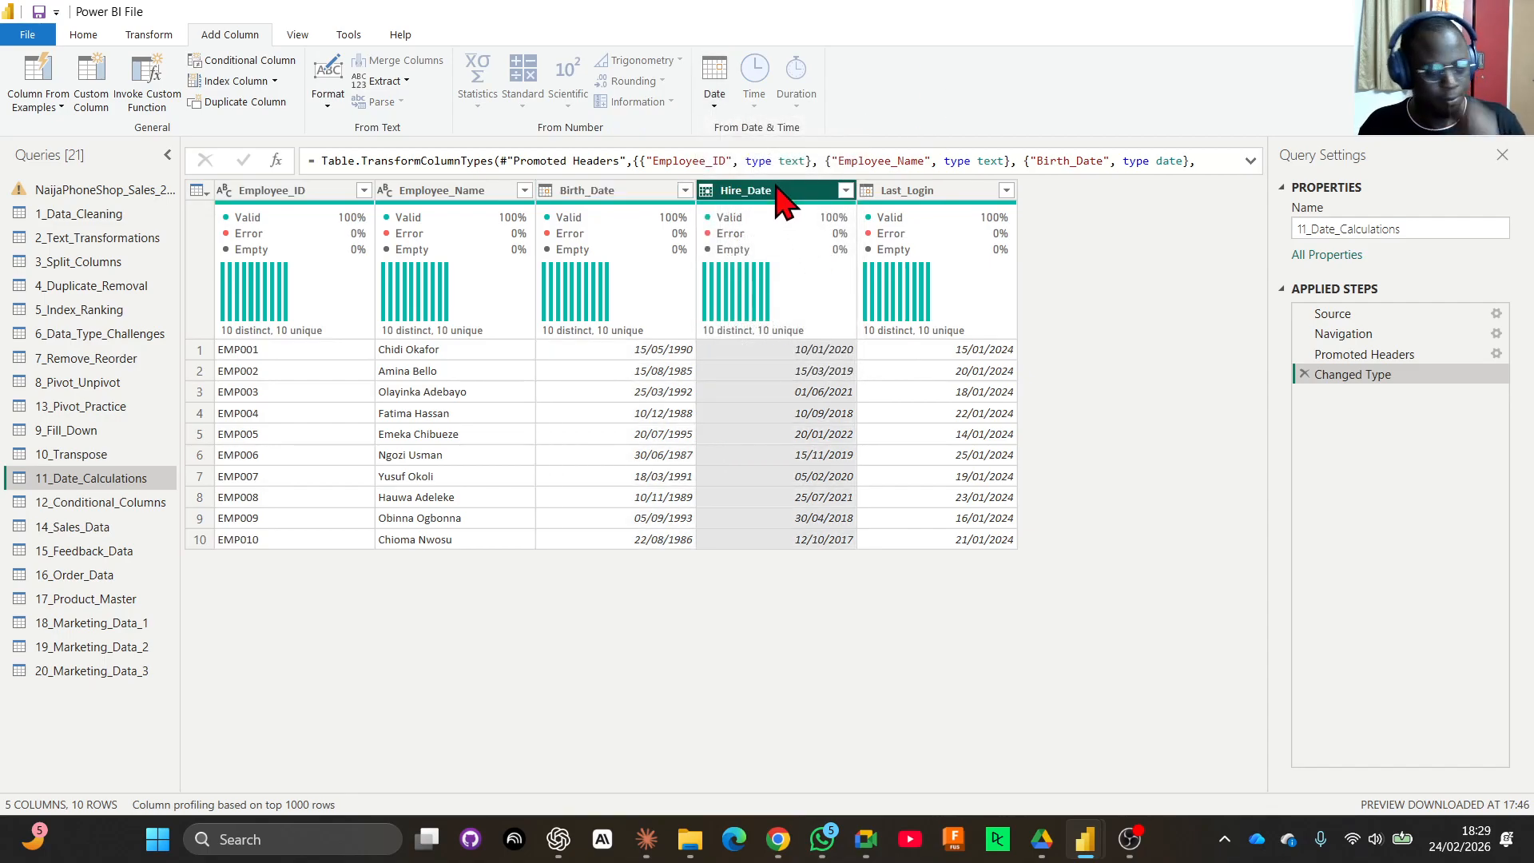
pyautogui.click(715, 104)
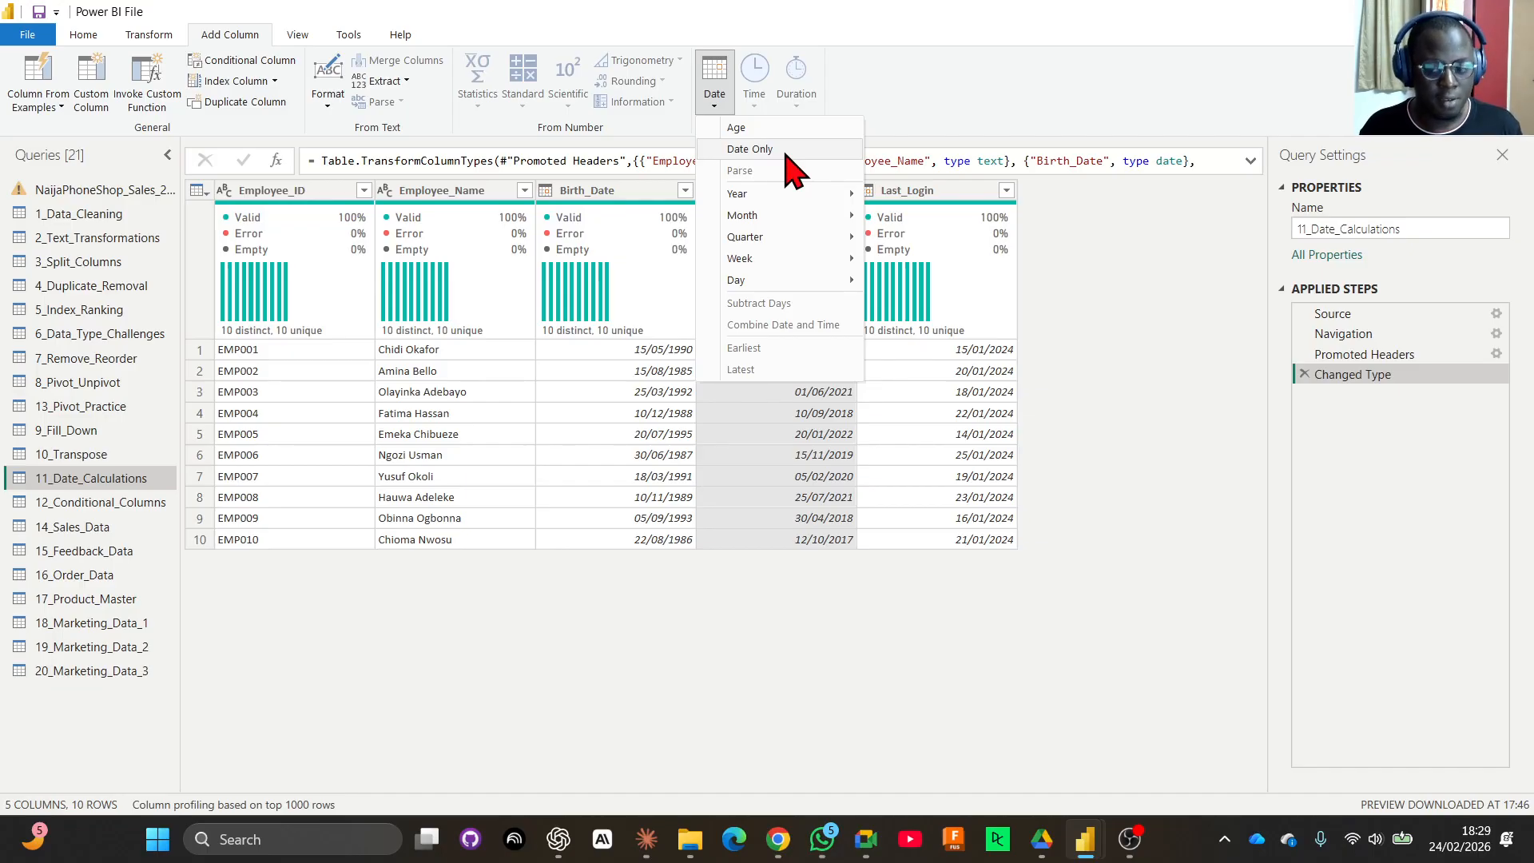
pyautogui.moveTo(796, 206)
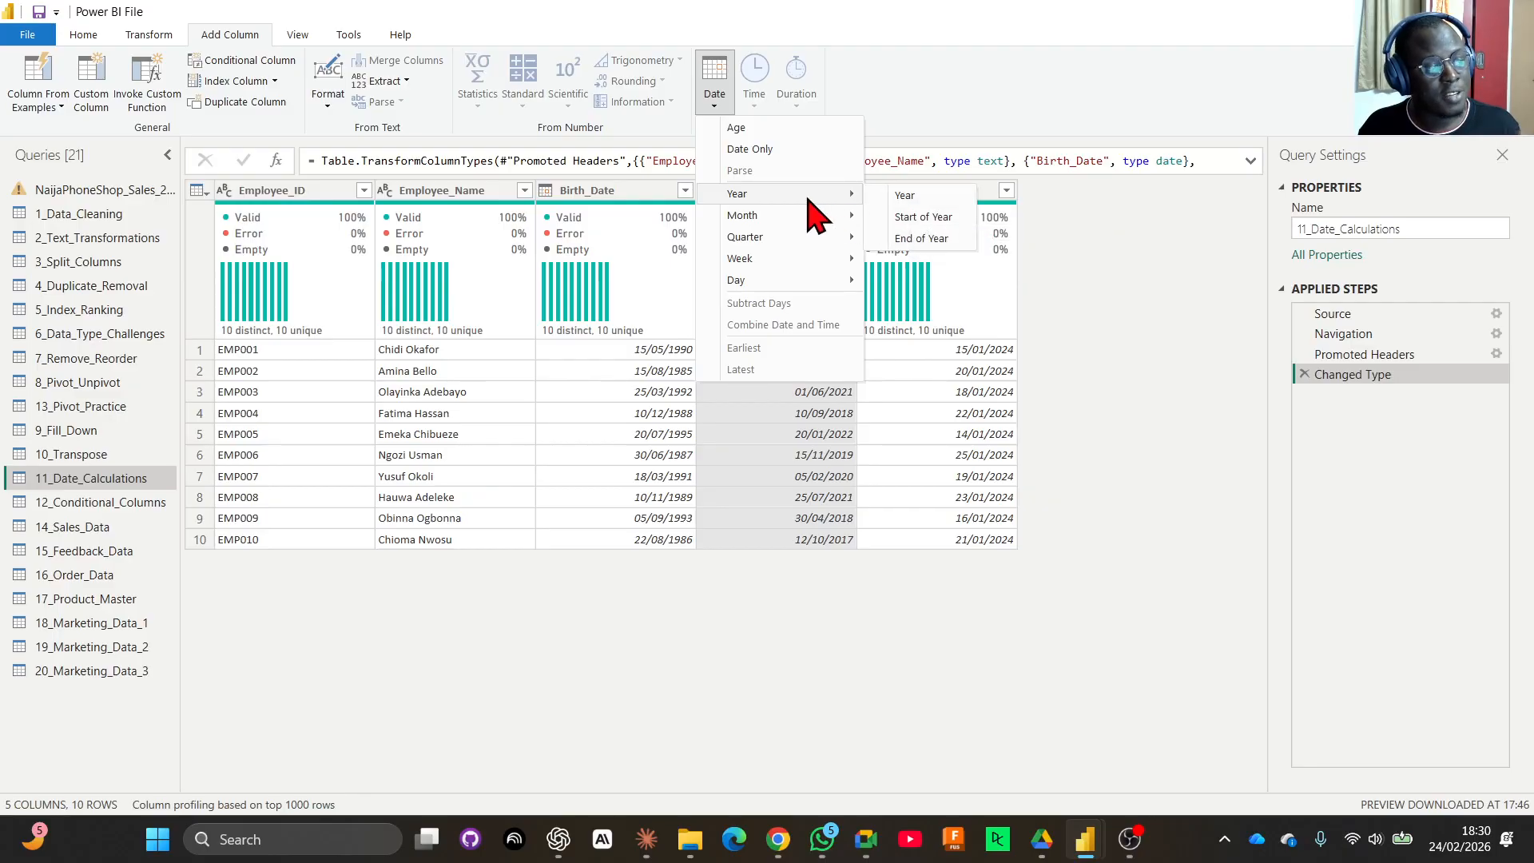
pyautogui.click(905, 197)
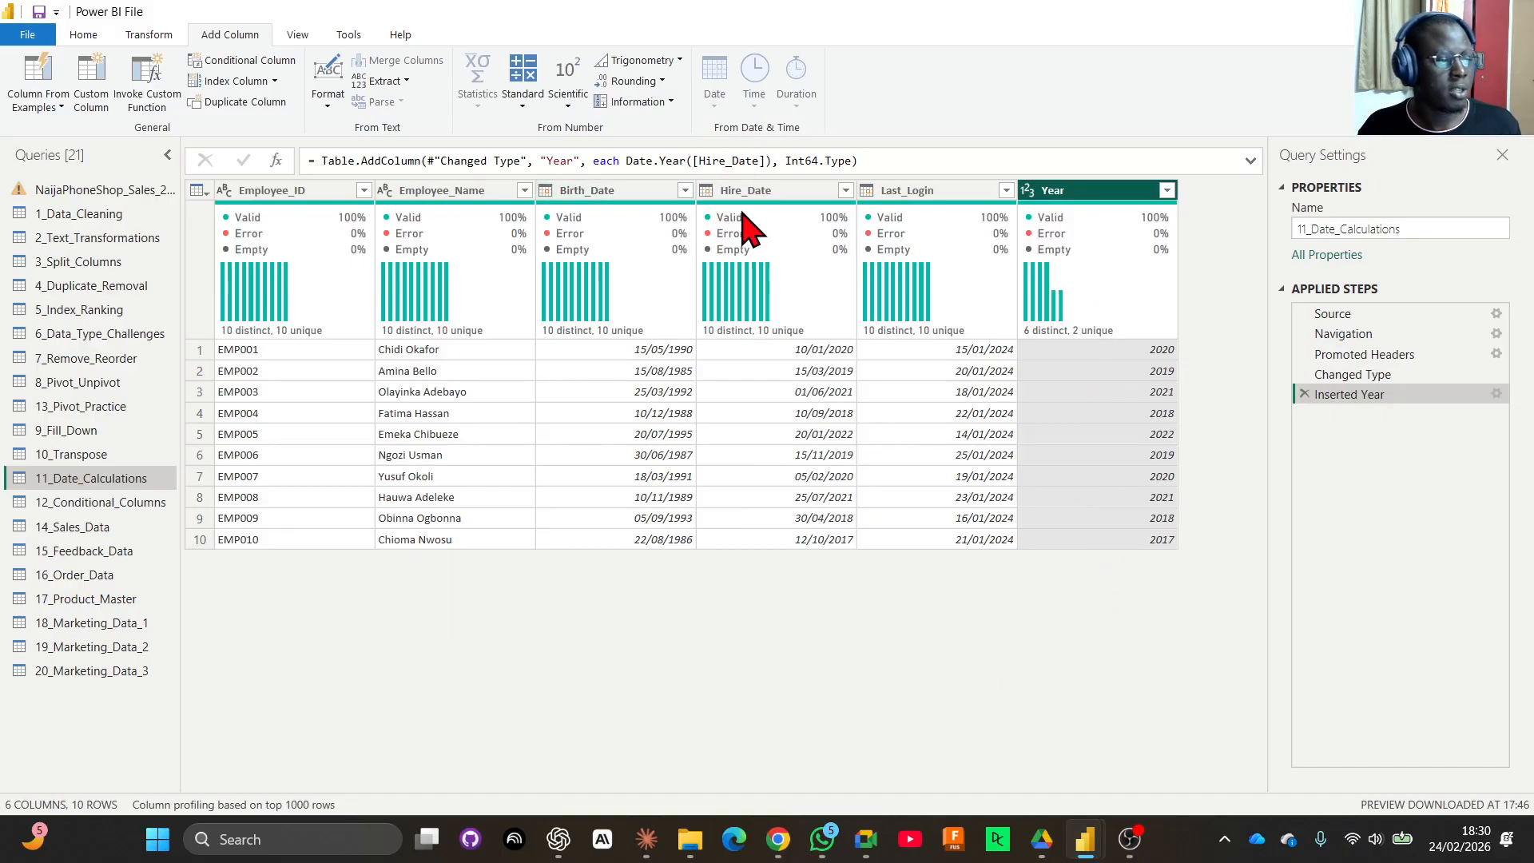
pyautogui.click(1304, 394)
# Try adding a Start of Year column based on Hire_Date, and remove the inserted step.
pyautogui.click(767, 192)
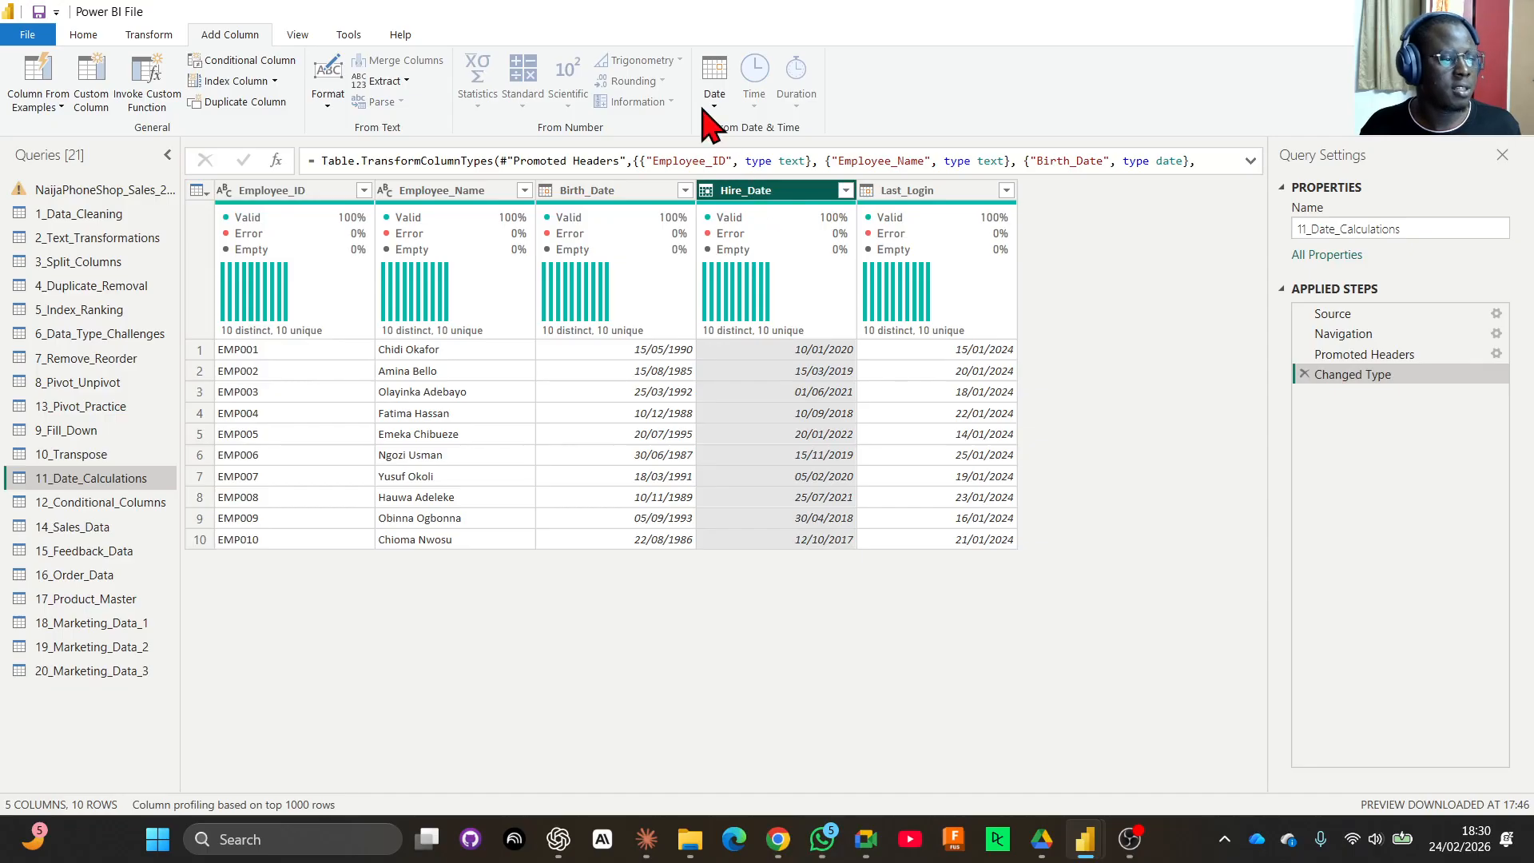
pyautogui.click(714, 80)
pyautogui.moveTo(831, 198)
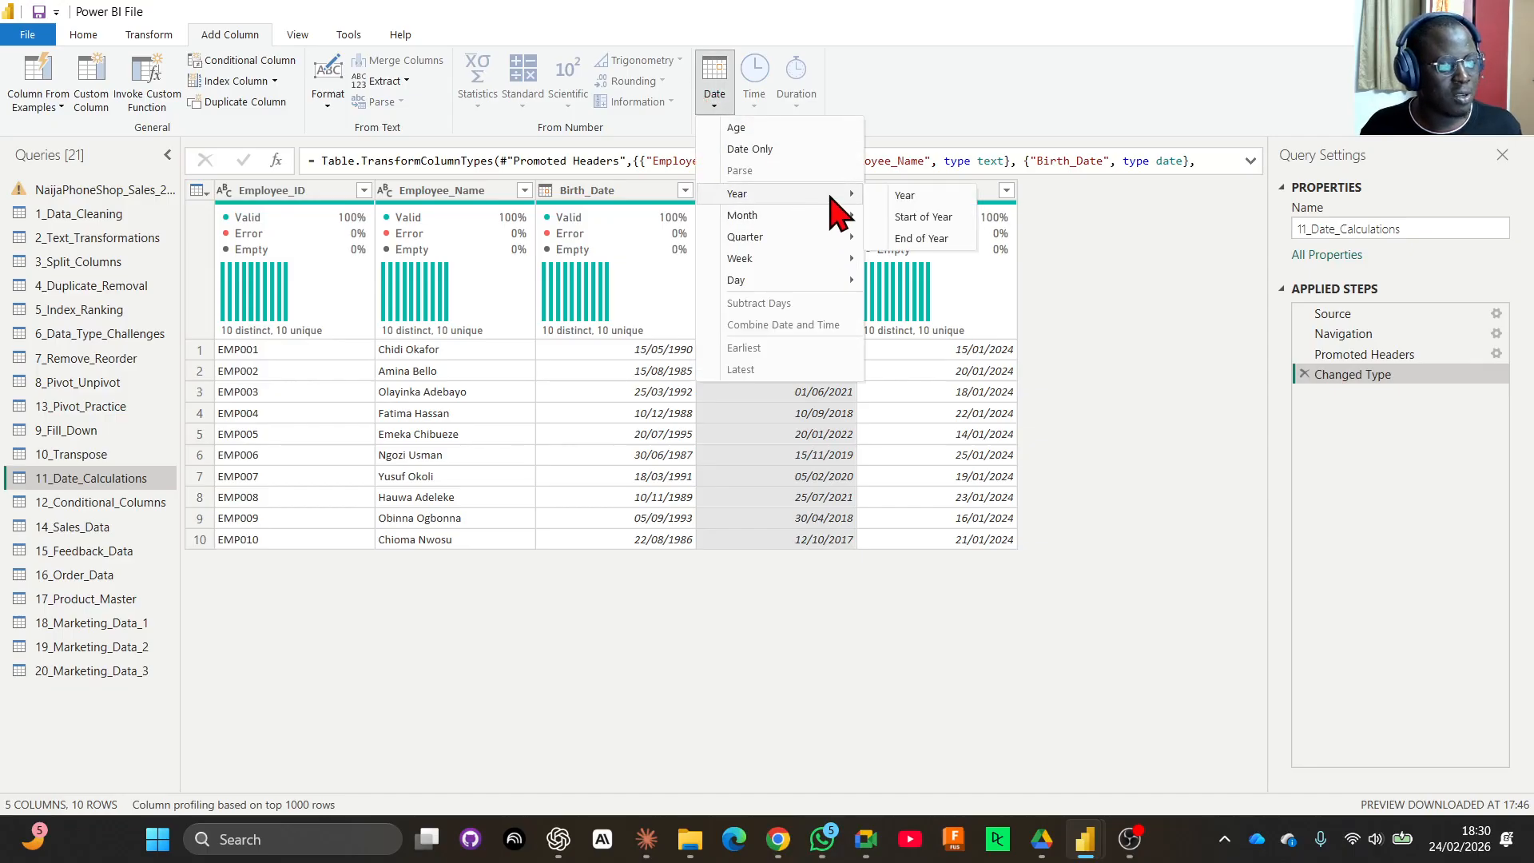
pyautogui.click(921, 217)
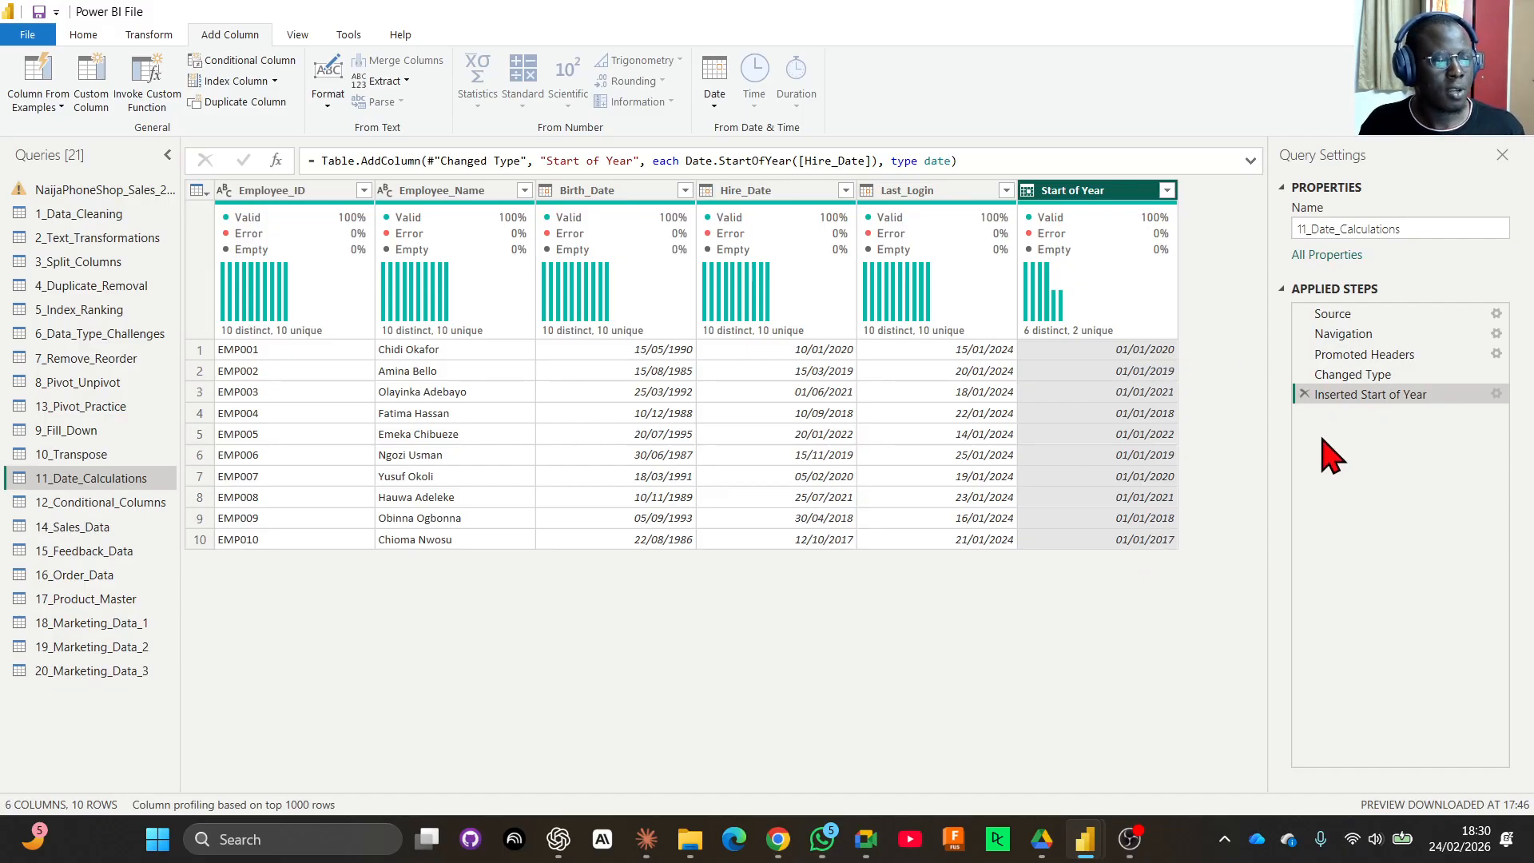
pyautogui.click(1305, 395)
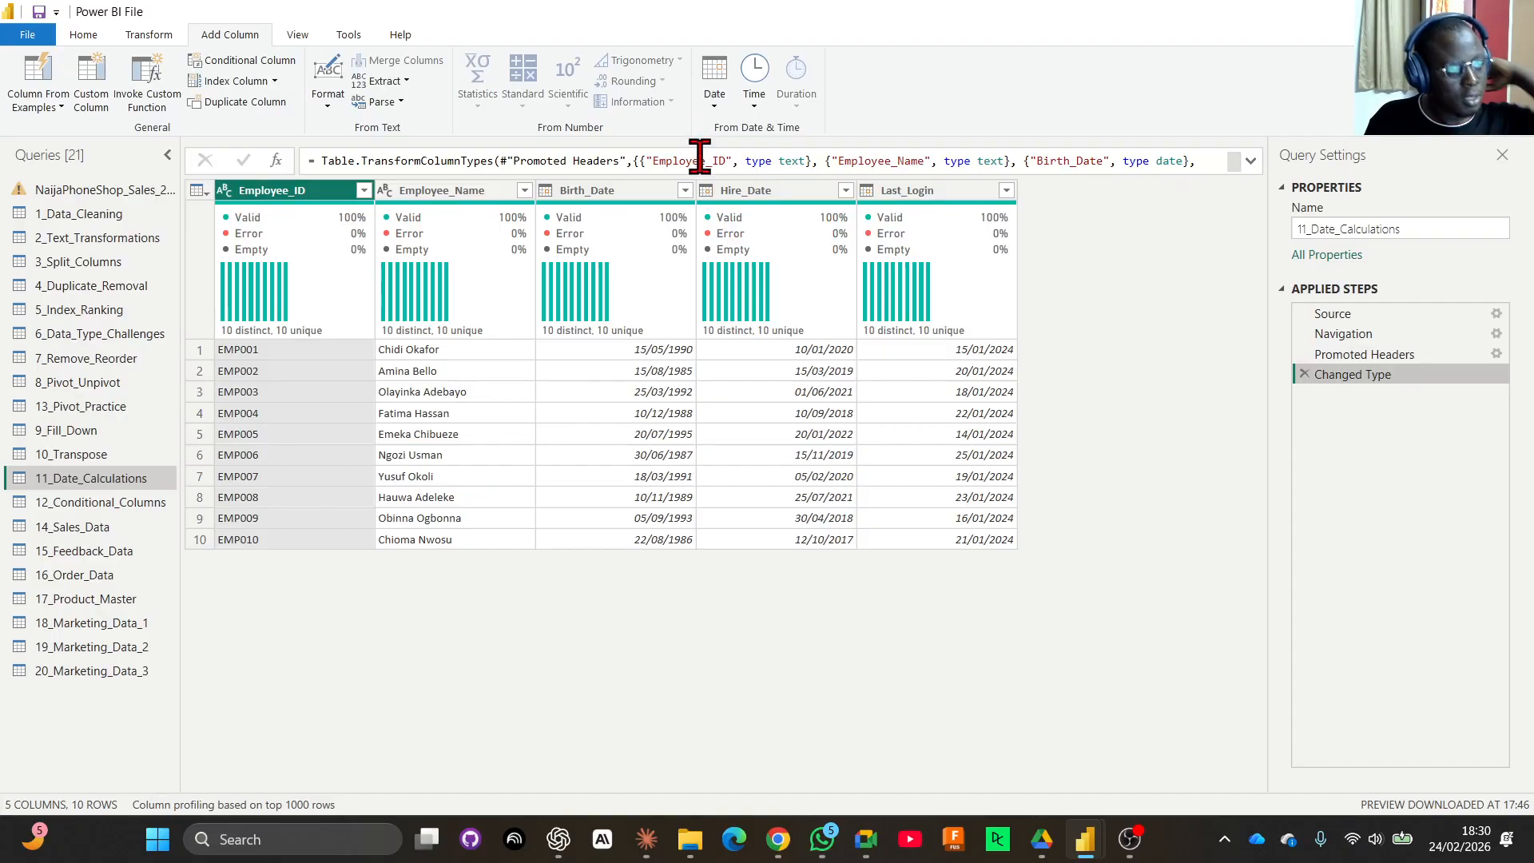
# Try adding an End of Year column based on Hire_Date, and remove the inserted step.
pyautogui.click(731, 194)
pyautogui.click(723, 101)
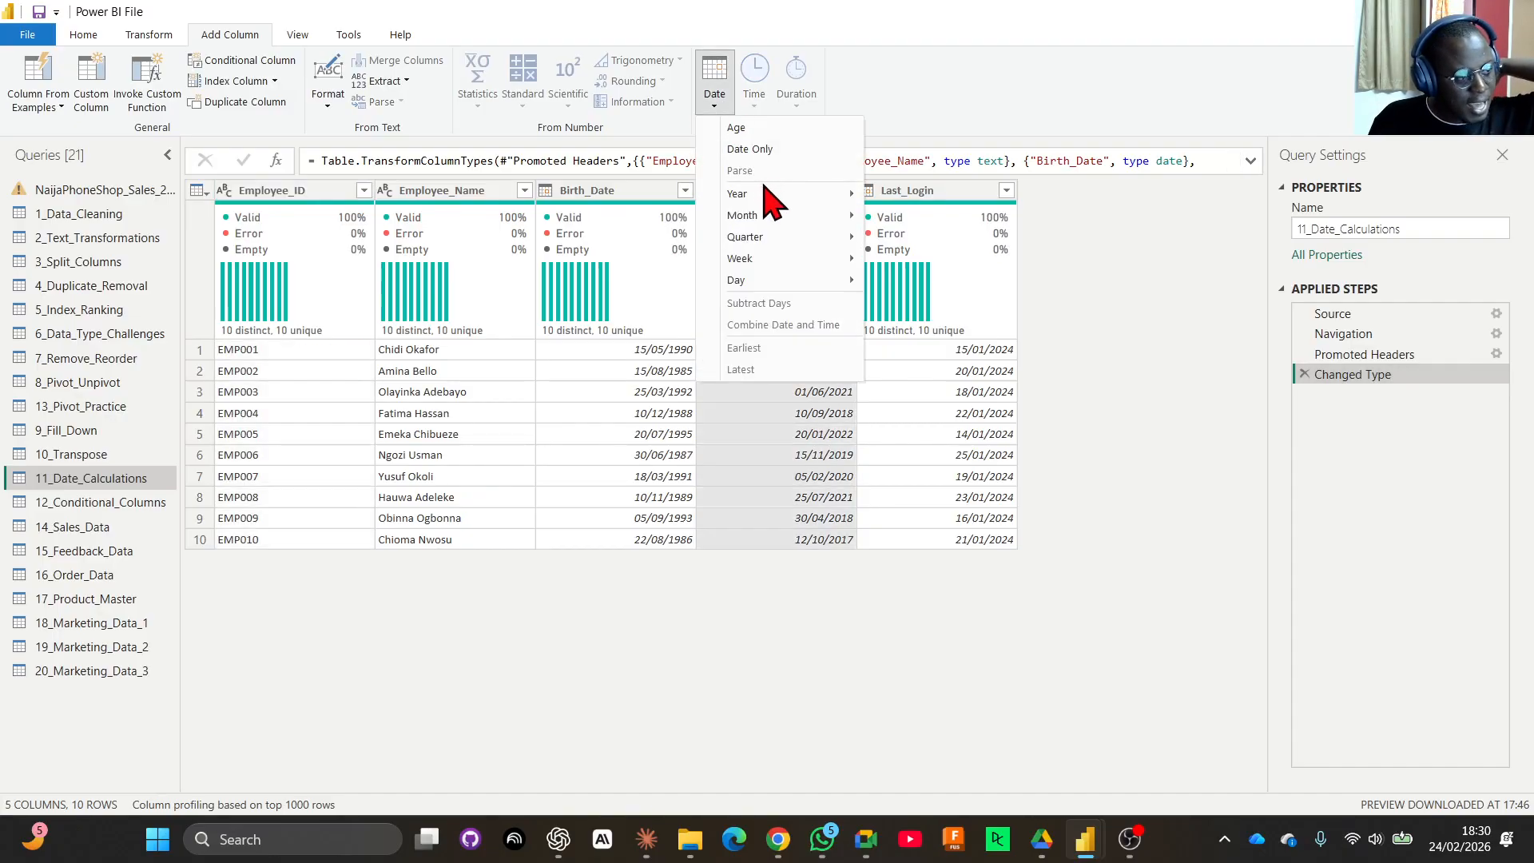
pyautogui.moveTo(794, 197)
pyautogui.click(922, 238)
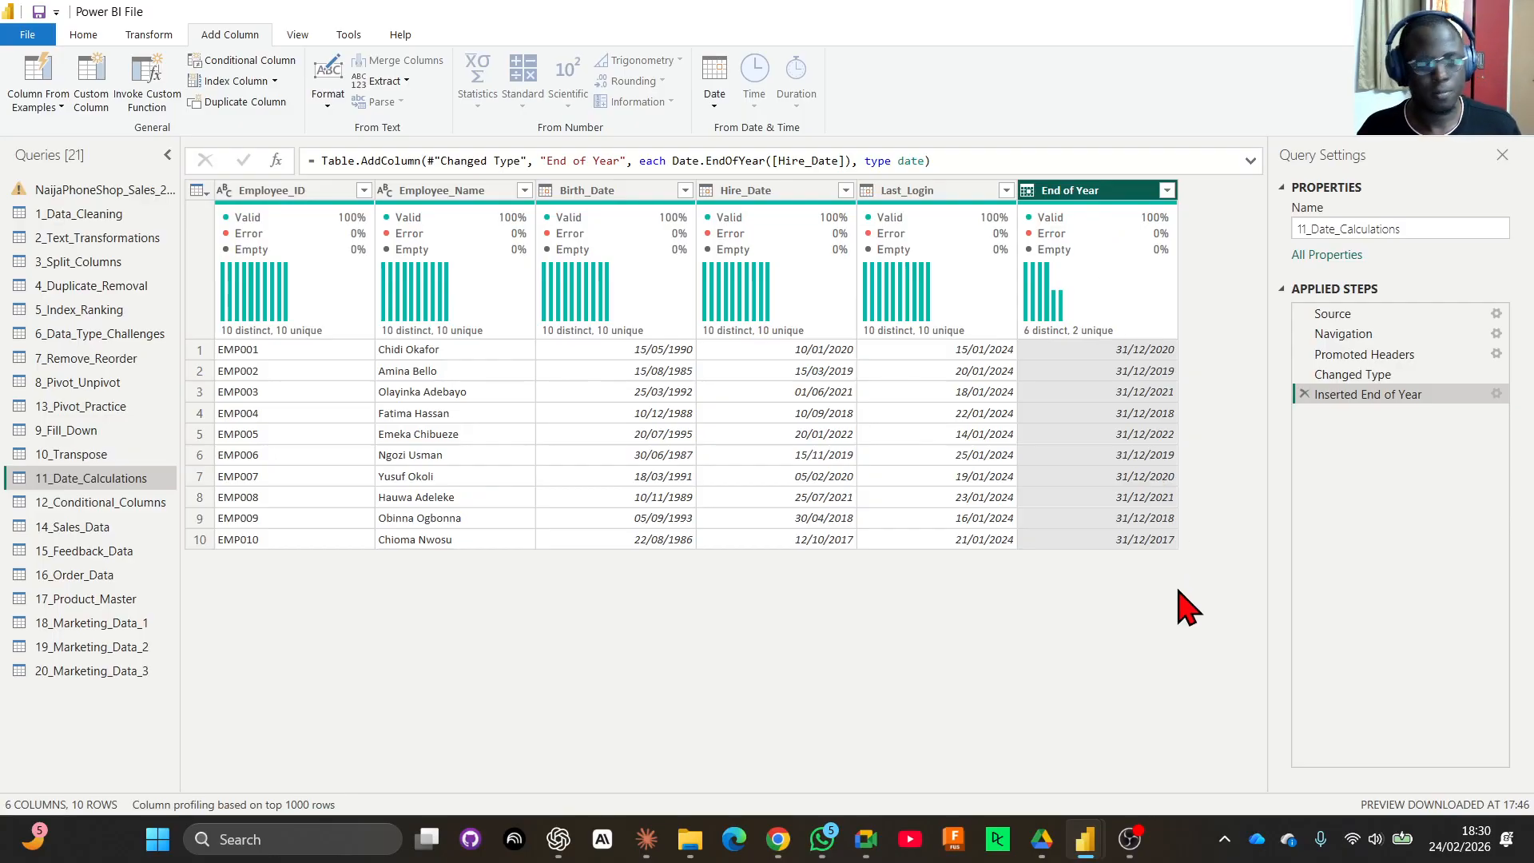
pyautogui.click(1305, 394)
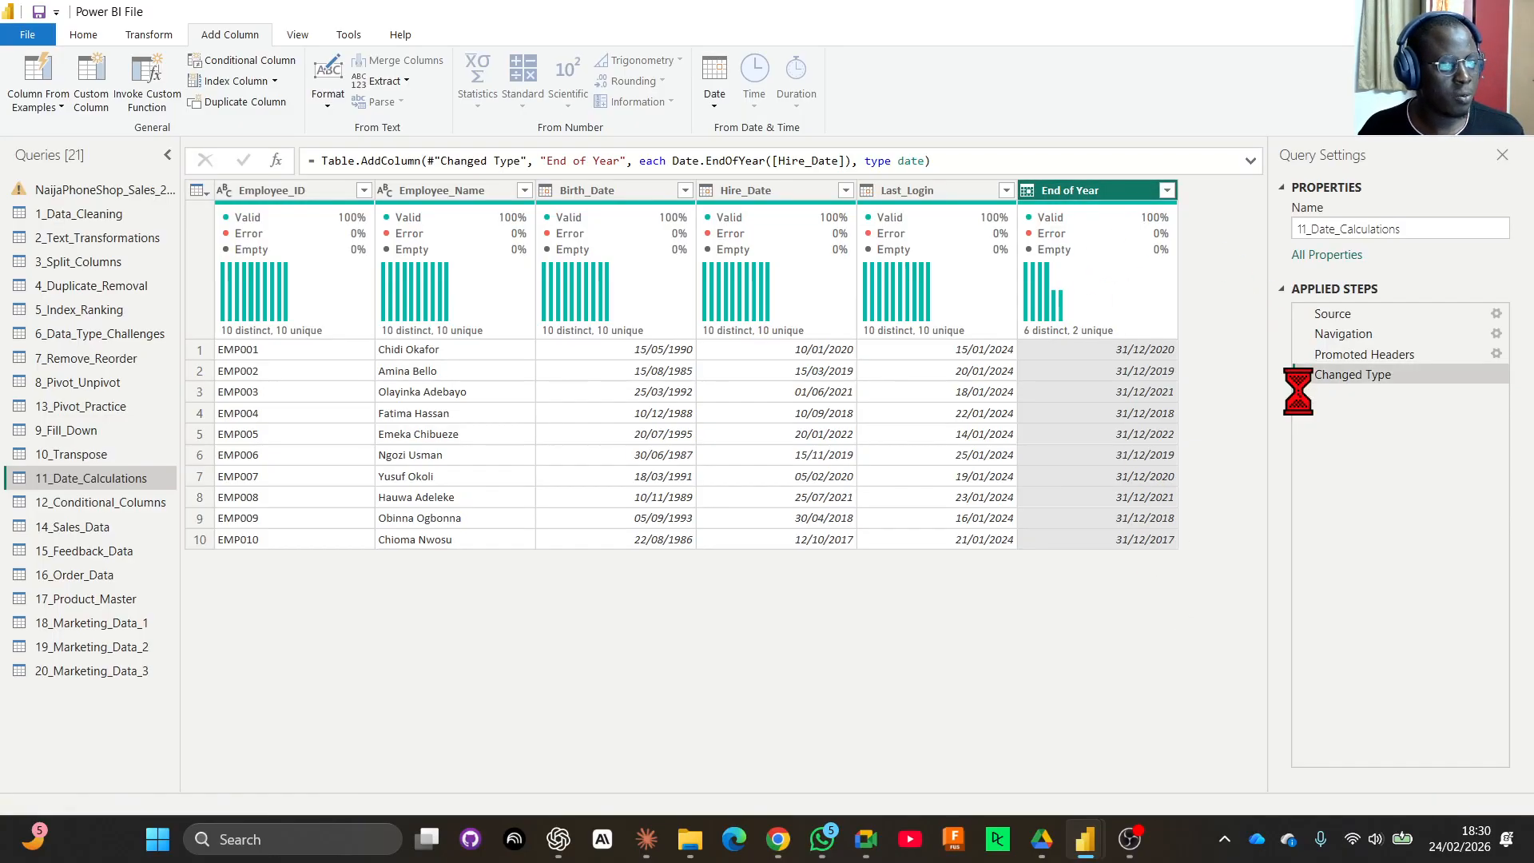
# Add a new column to 11_Date_Calculations with the year extracted from Hire_Date.
pyautogui.click(769, 194)
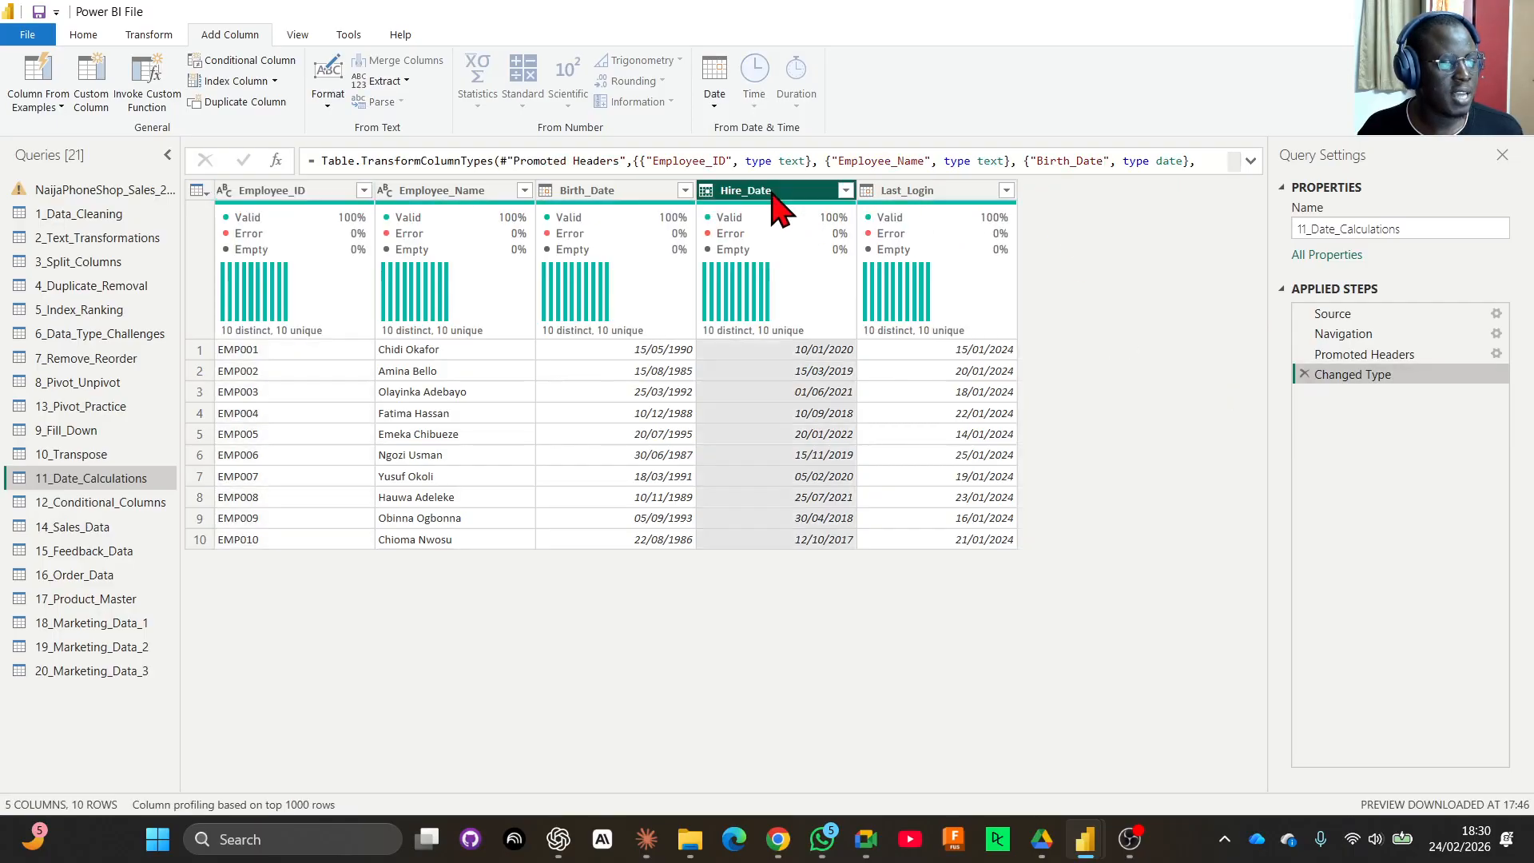
pyautogui.click(721, 112)
pyautogui.moveTo(757, 196)
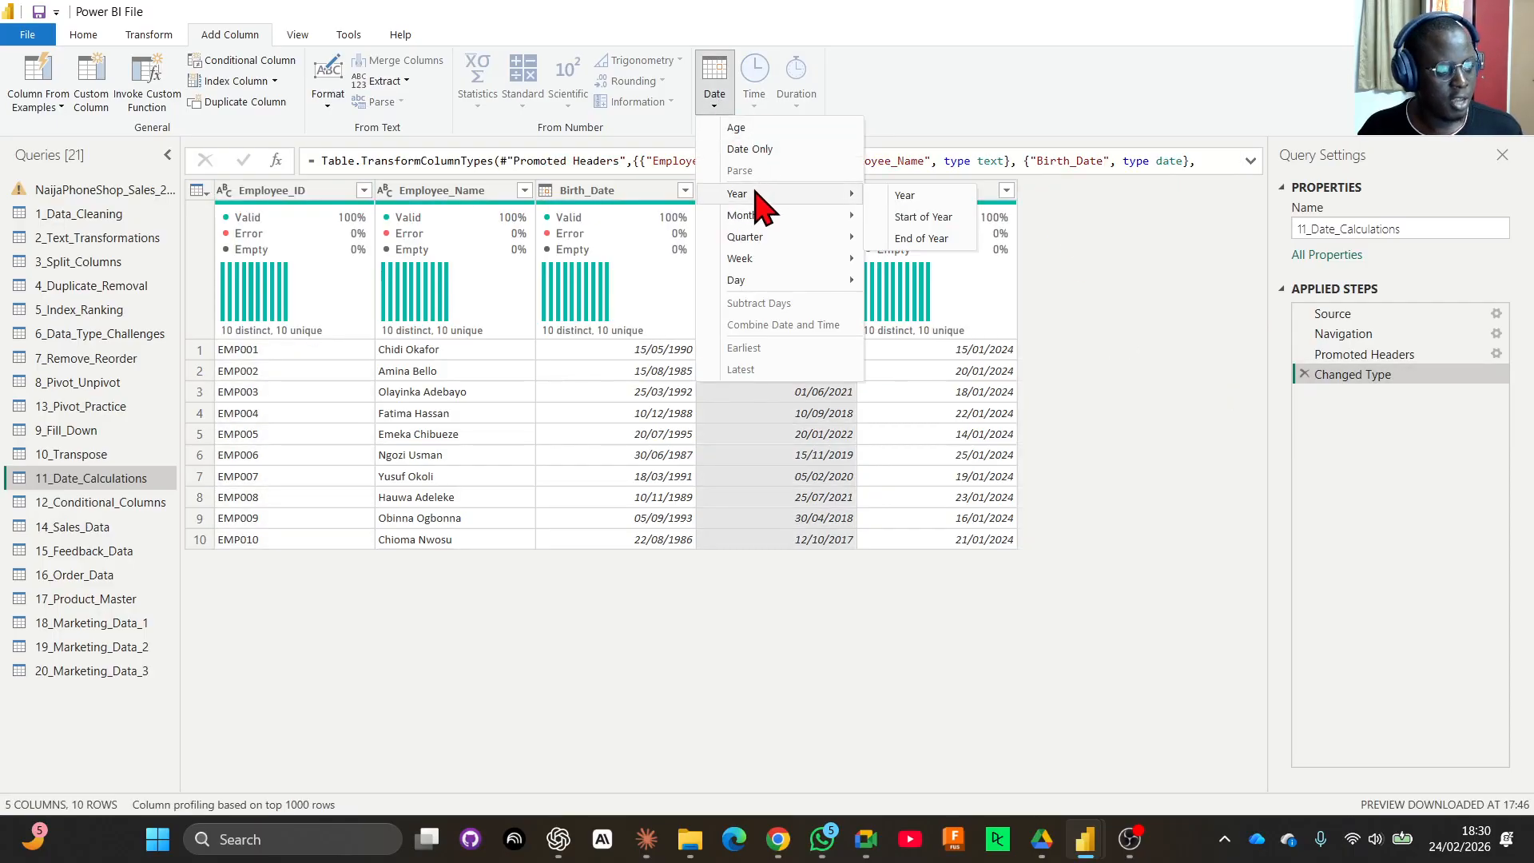
pyautogui.click(905, 197)
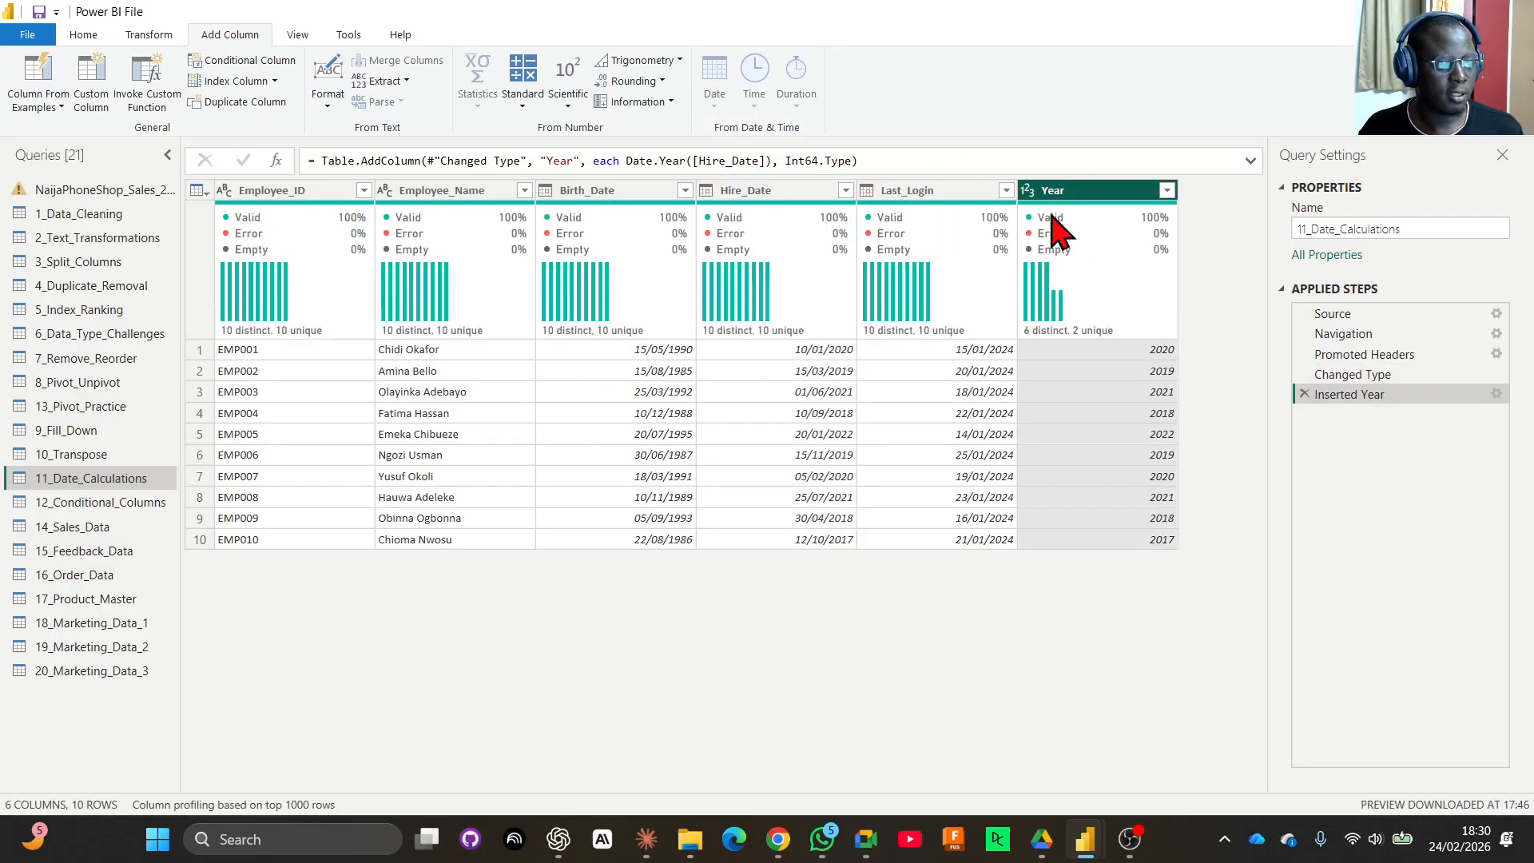
# Rename the new Year column to Hire Year.
pyautogui.doubleClick(1055, 191)
pyautogui.write('H')
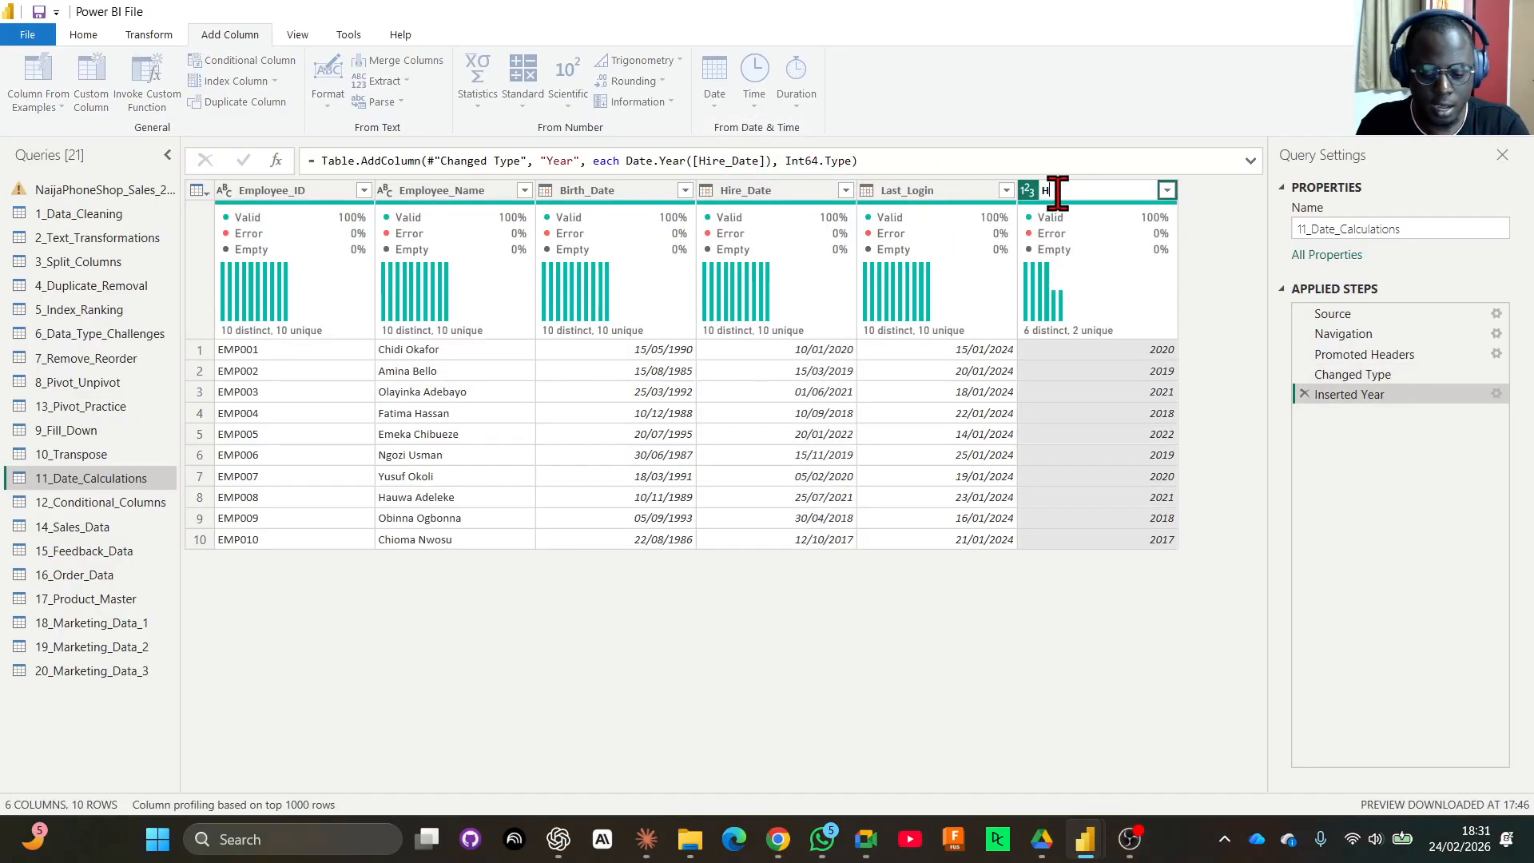
pyautogui.write('ire Year')
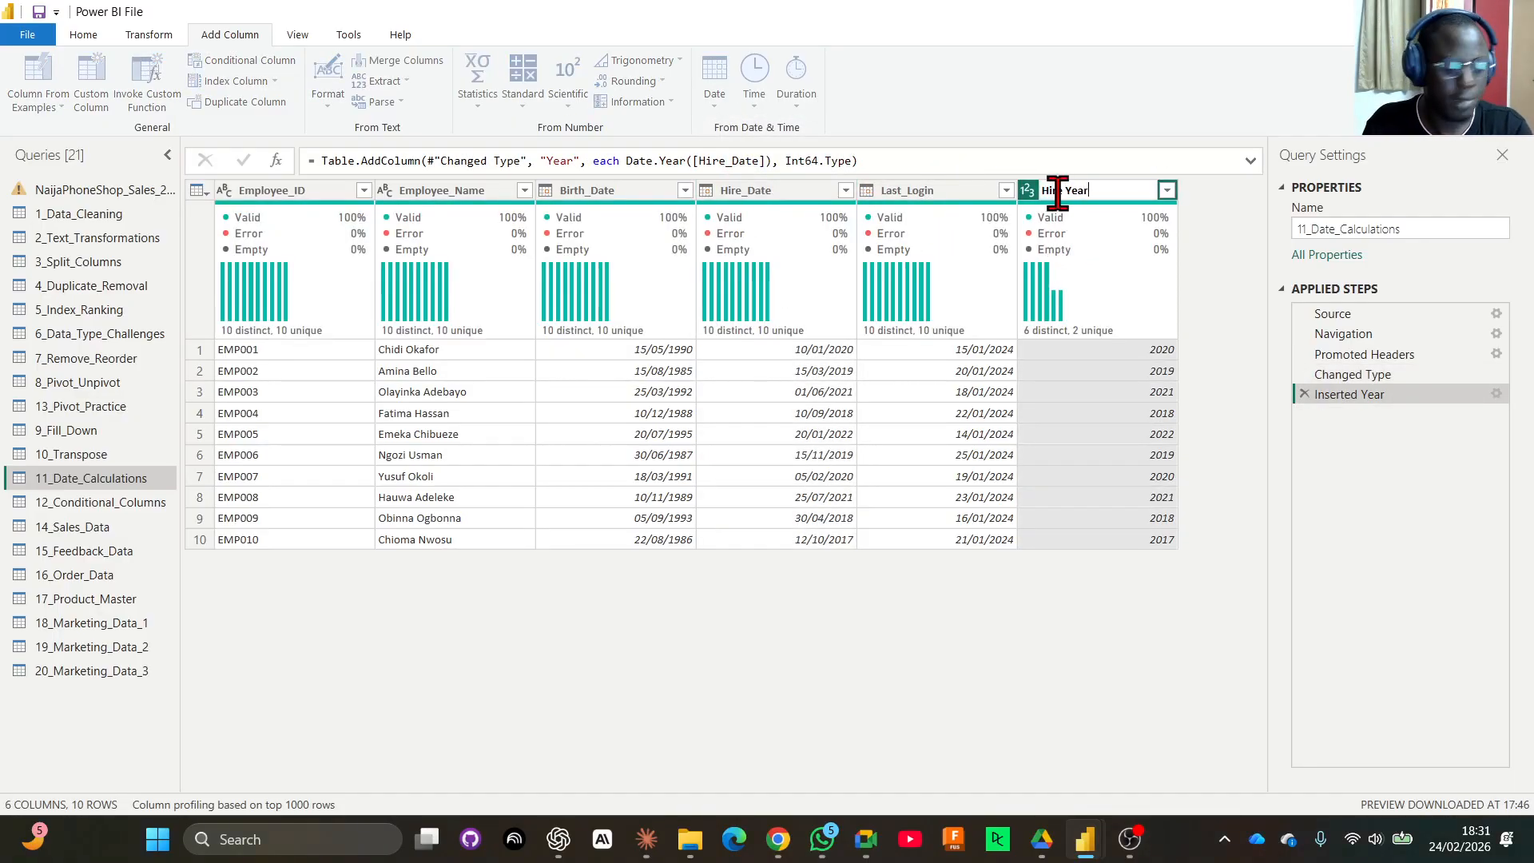
pyautogui.press('Return')
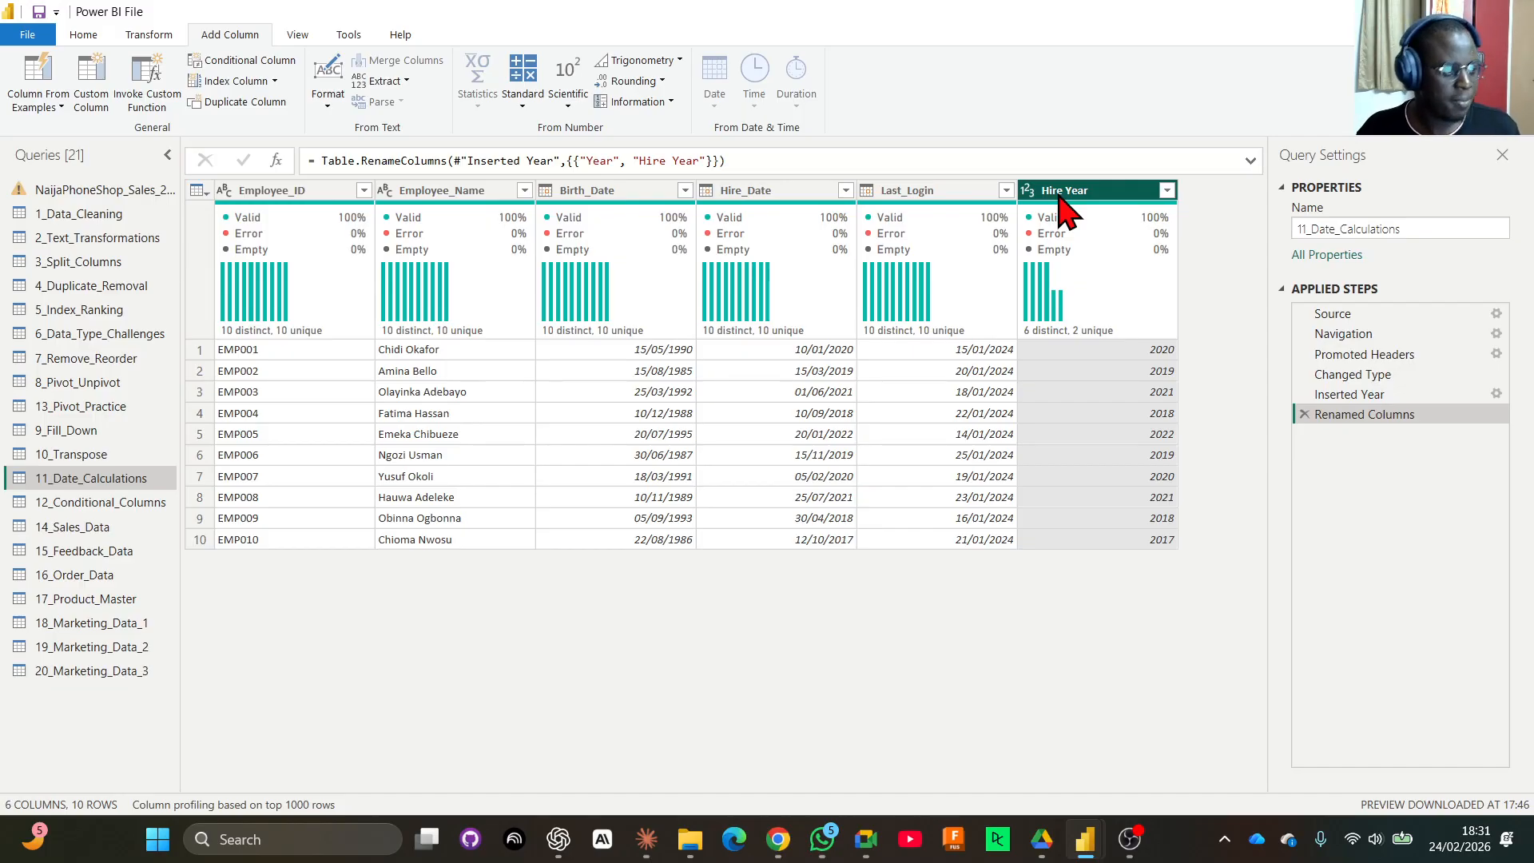
# Try adding a column with the month number extracted from Hire_Date.
pyautogui.click(751, 196)
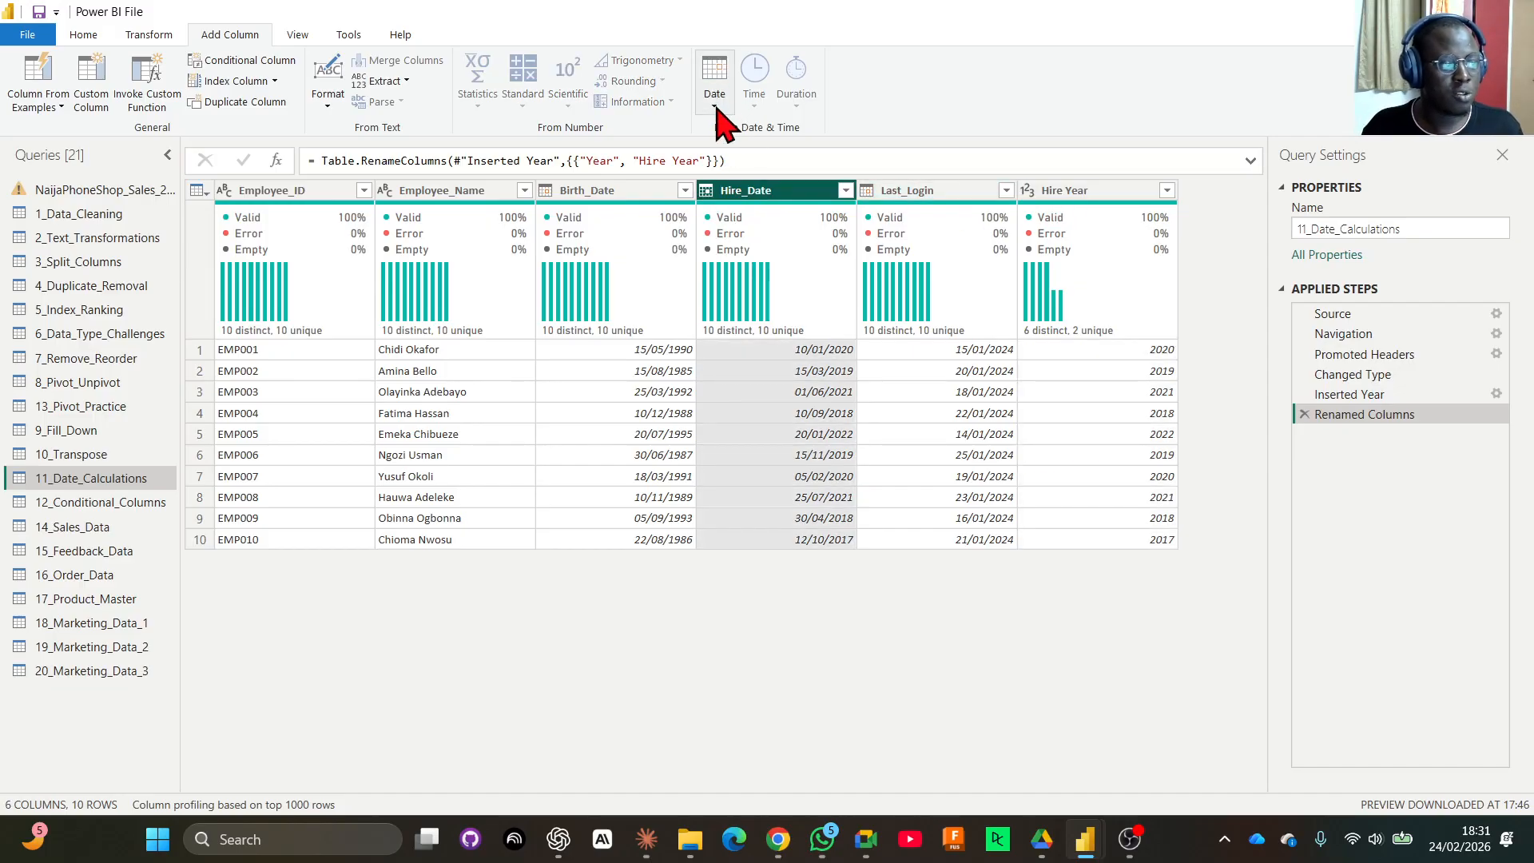
pyautogui.click(716, 105)
pyautogui.moveTo(841, 223)
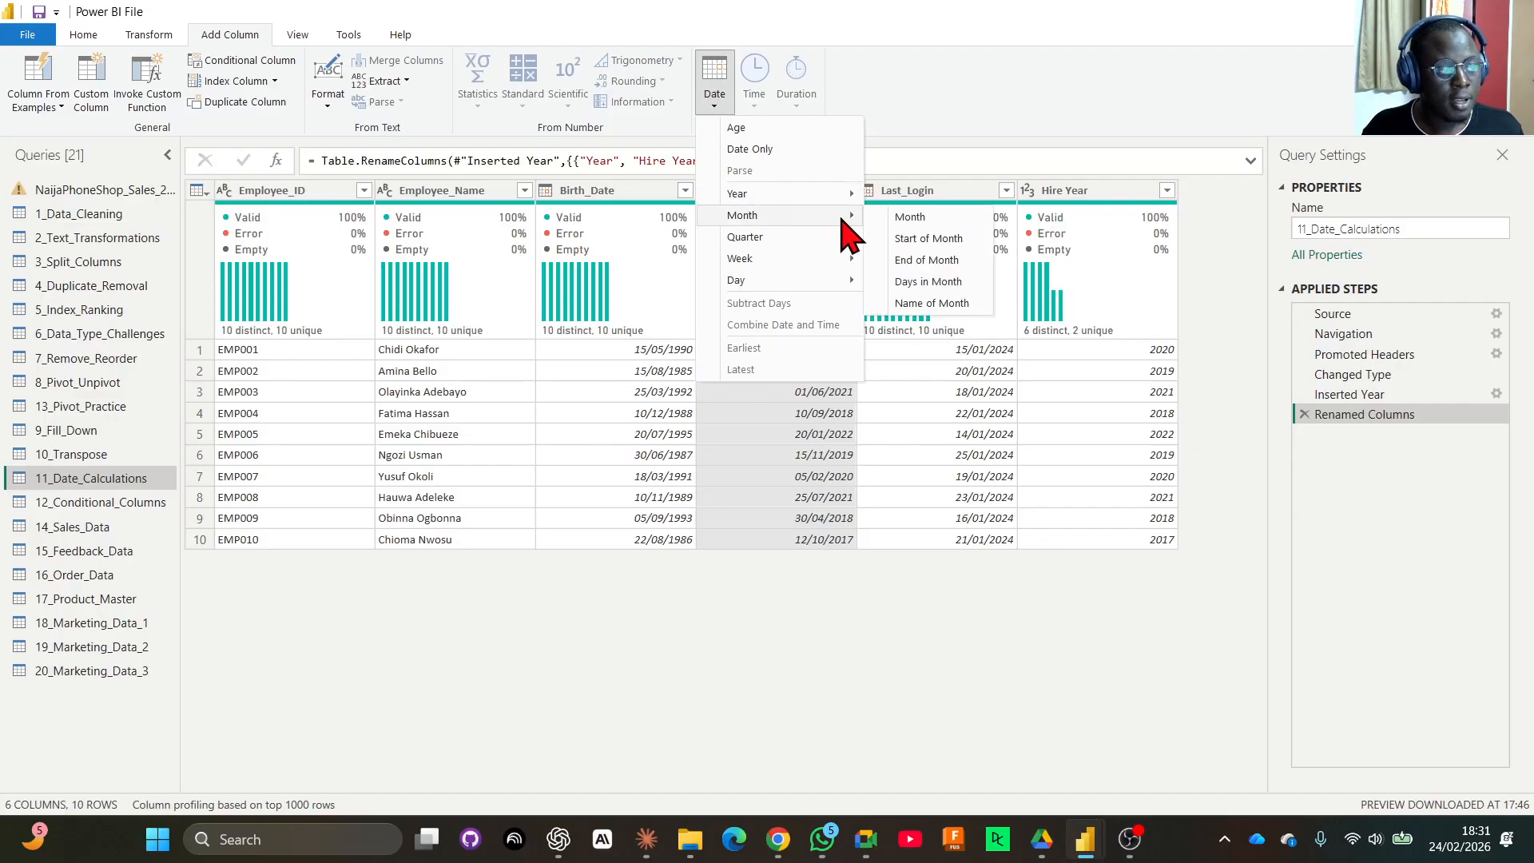
pyautogui.click(910, 217)
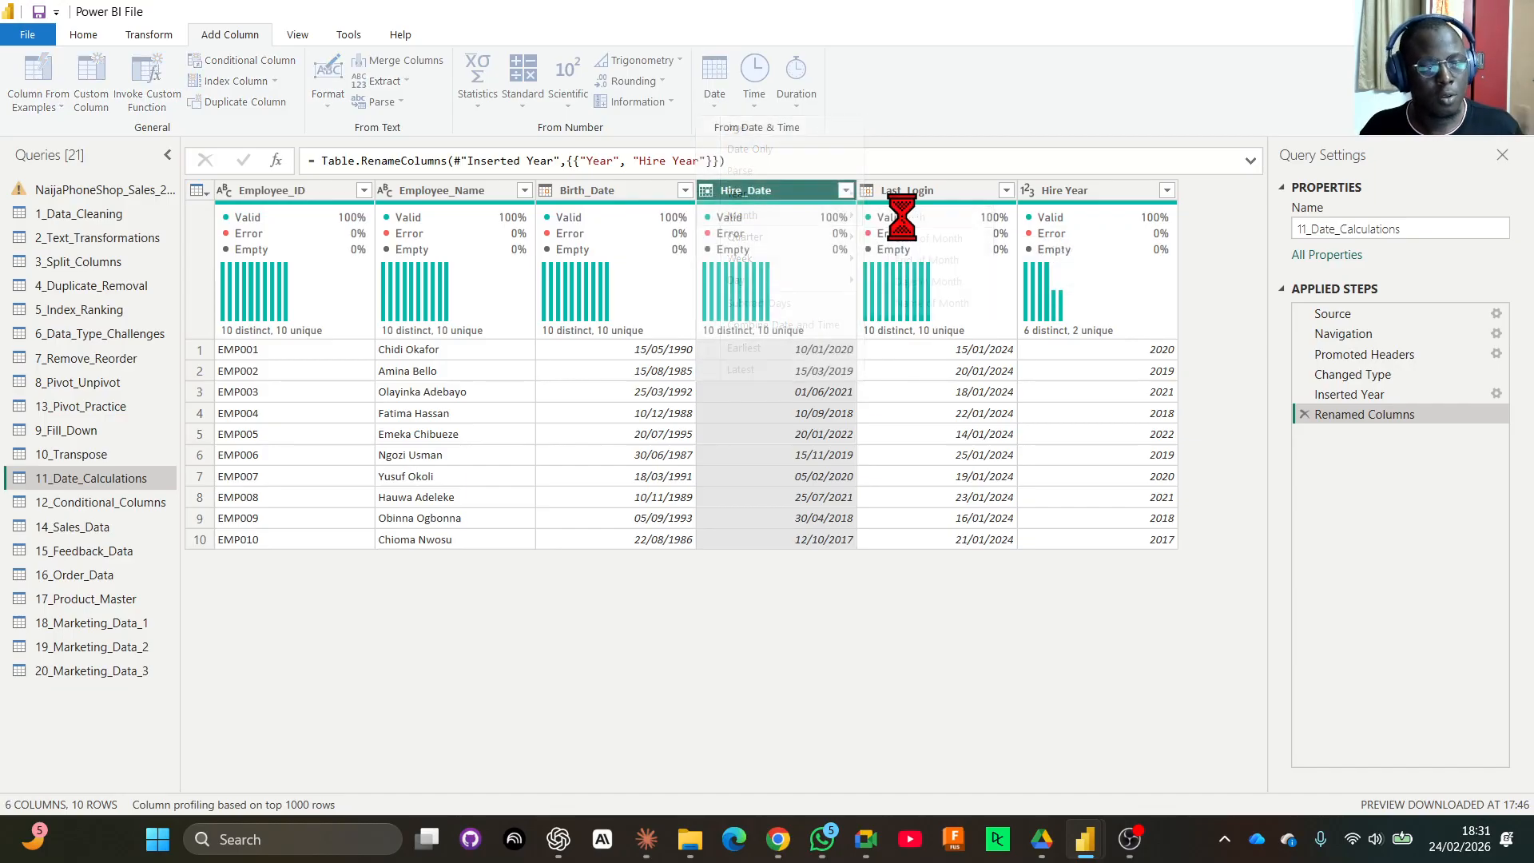
pyautogui.moveTo(1249, 231)
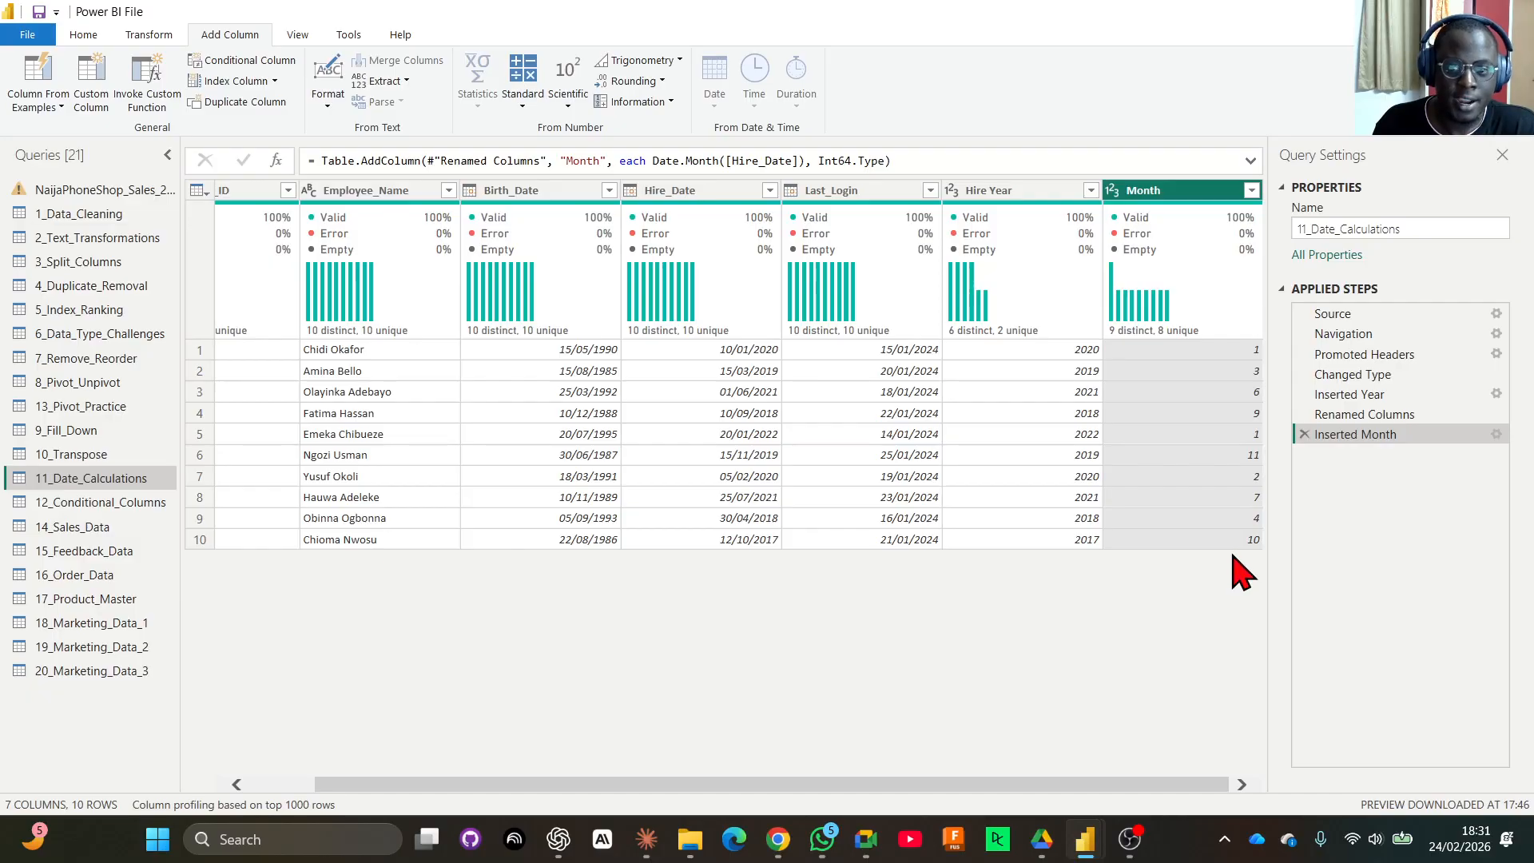
pyautogui.moveTo(1164, 290)
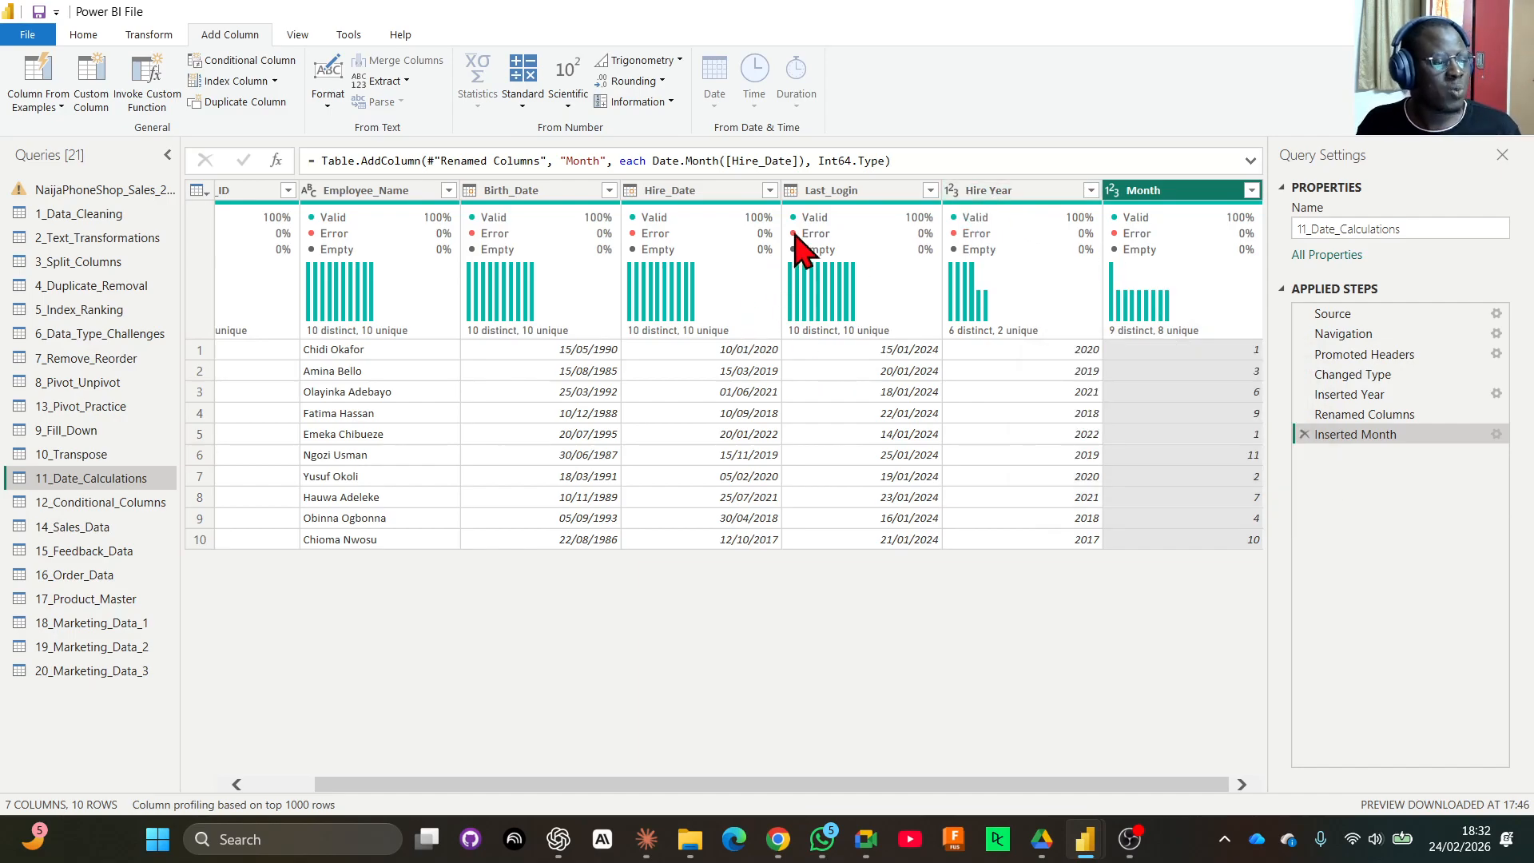
# Try adding a column with the name of the month from Hire_Date.
pyautogui.click(678, 192)
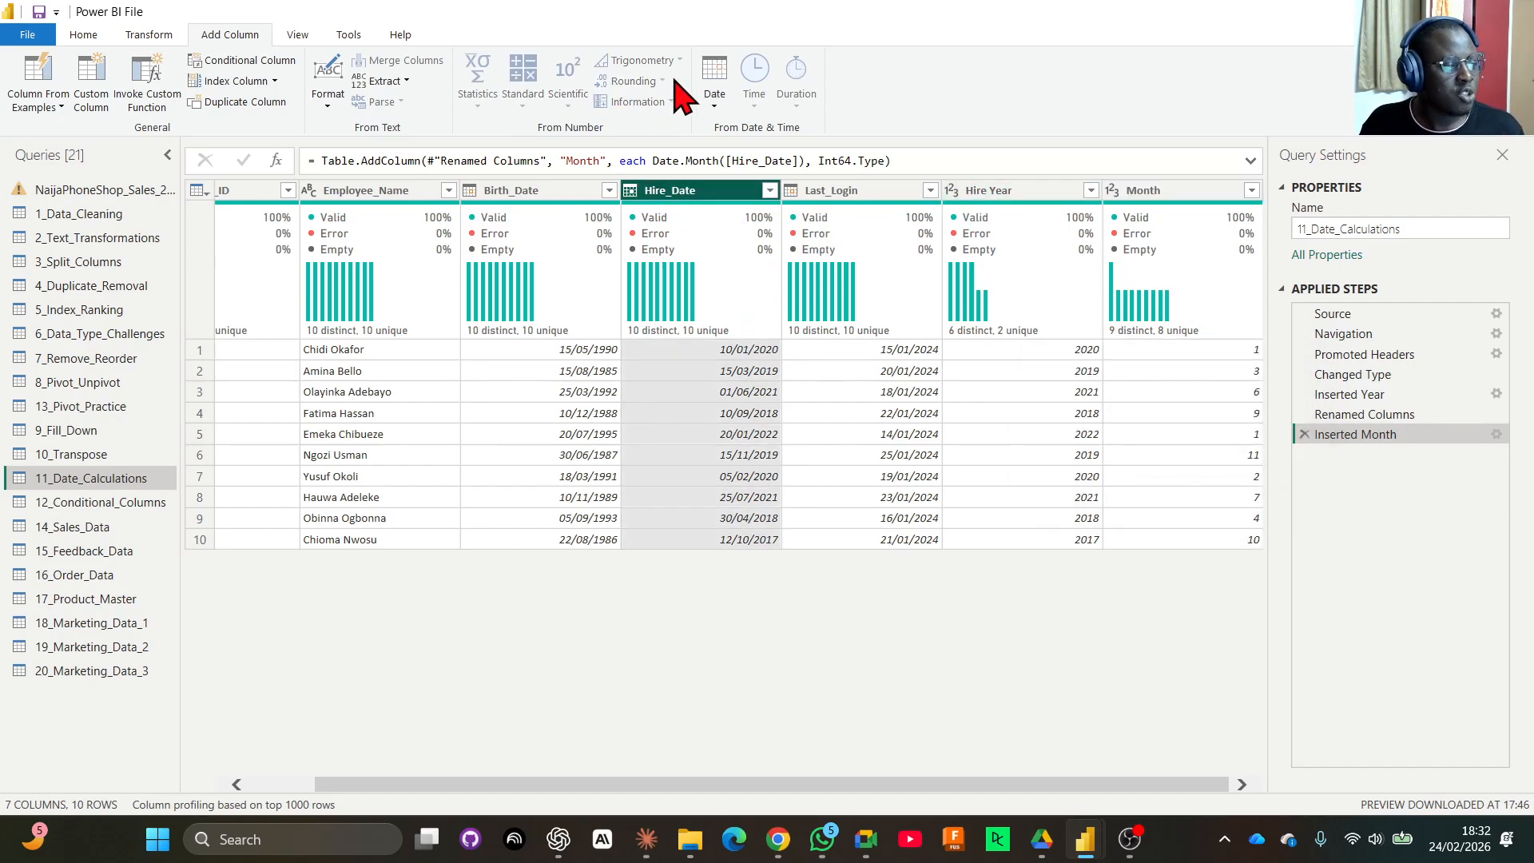
pyautogui.click(713, 98)
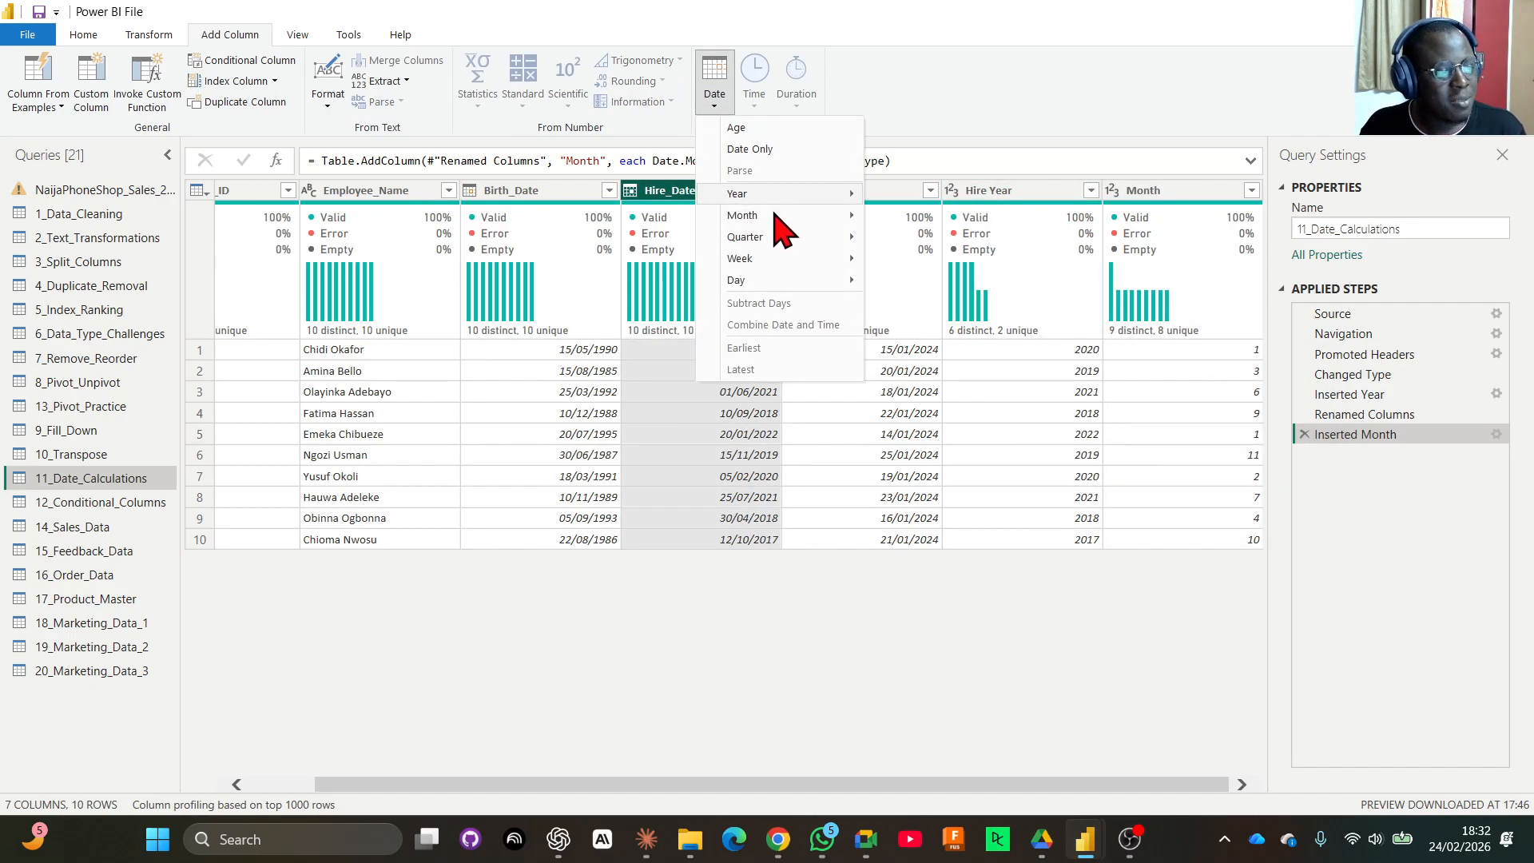
pyautogui.moveTo(779, 216)
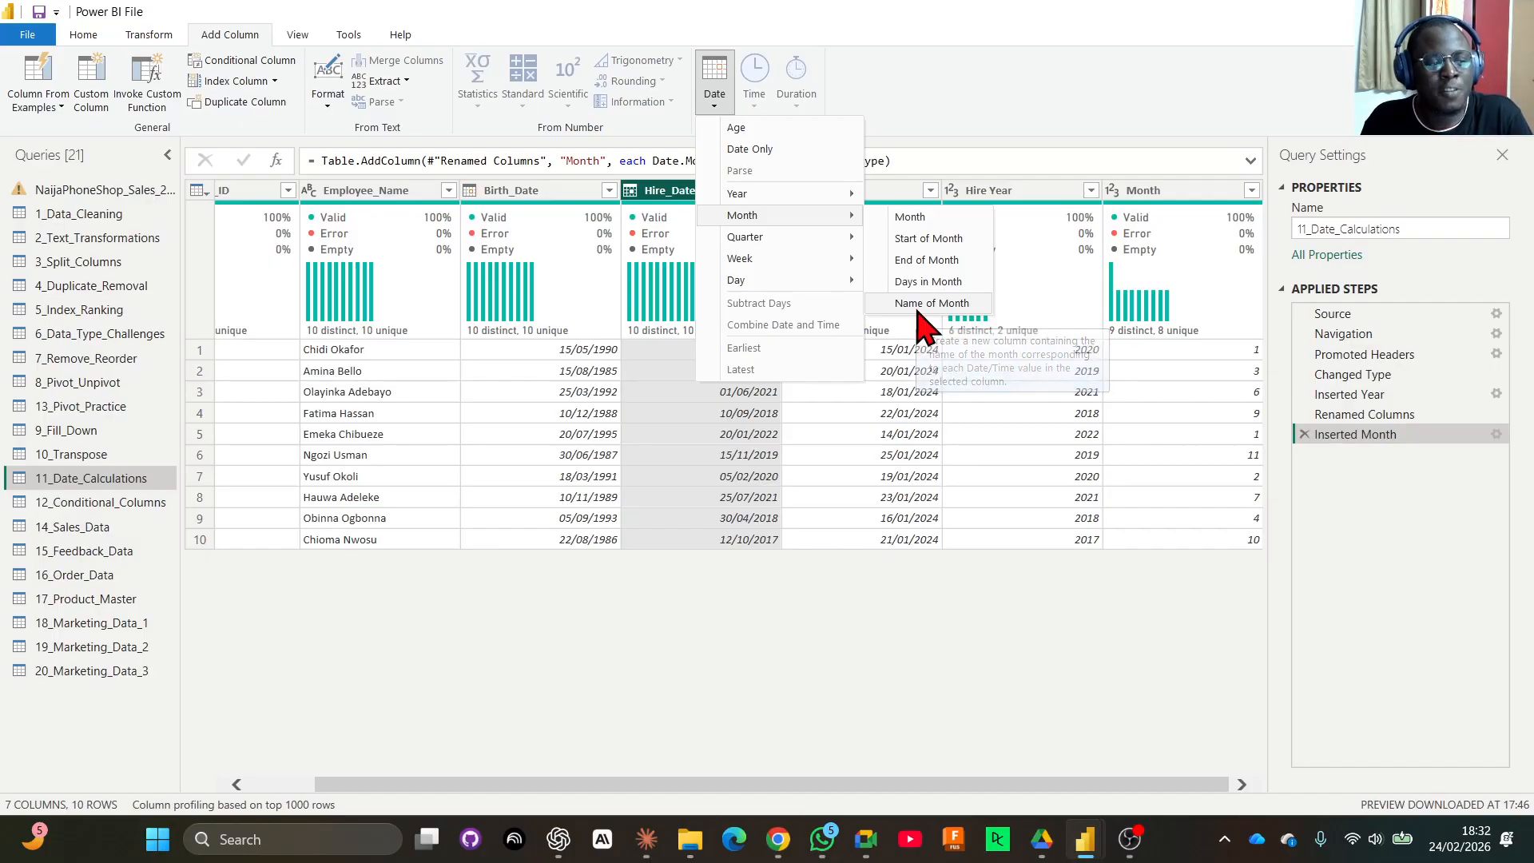
pyautogui.click(919, 304)
pyautogui.moveTo(1034, 785); pyautogui.dragTo(1247, 794)
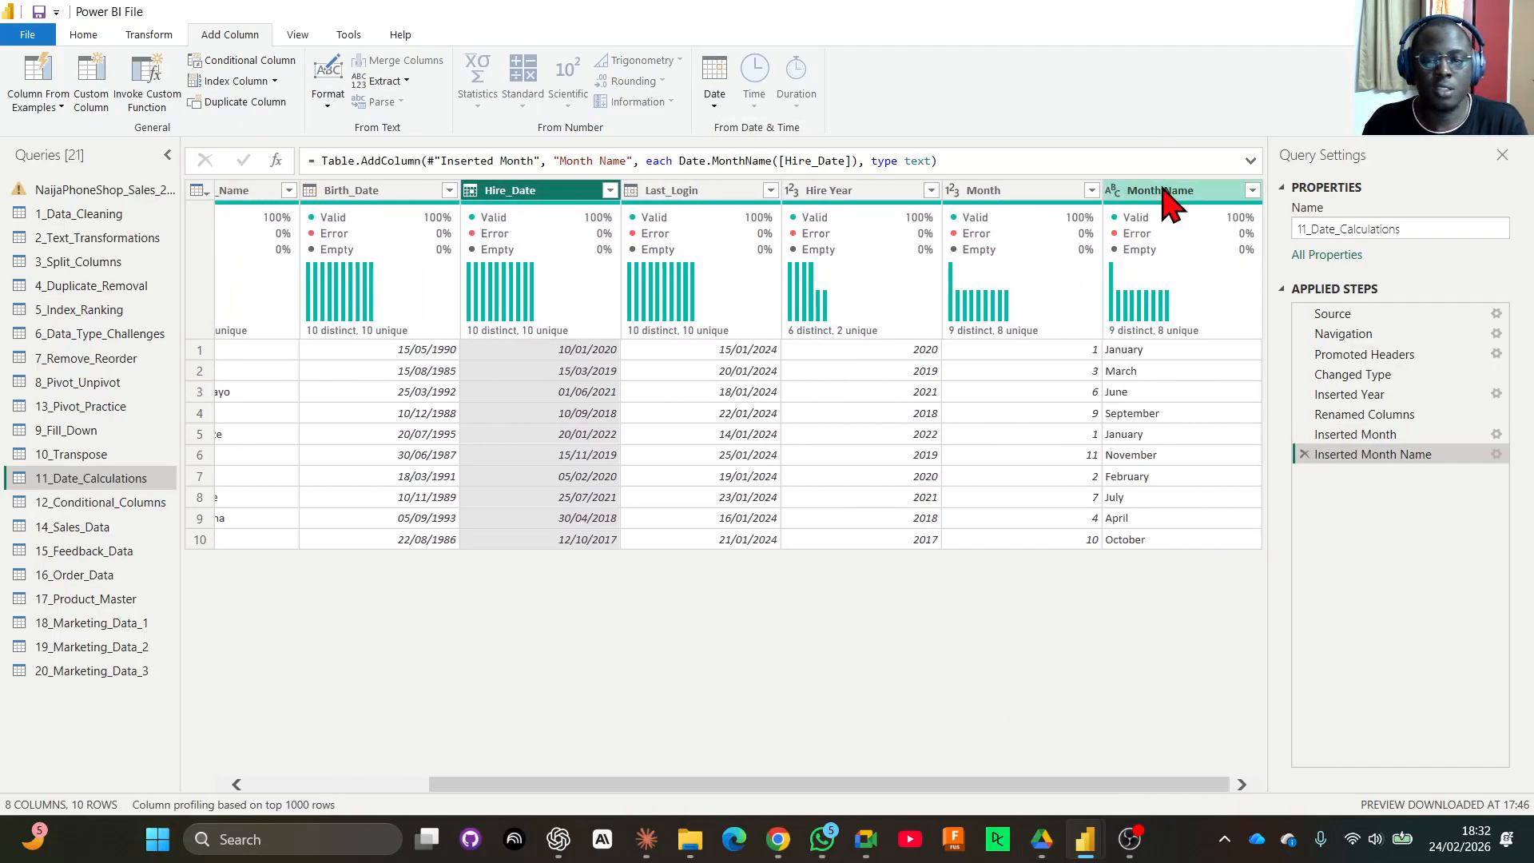
# Rename the Month Name column to Hire Month Name.
pyautogui.doubleClick(1028, 190)
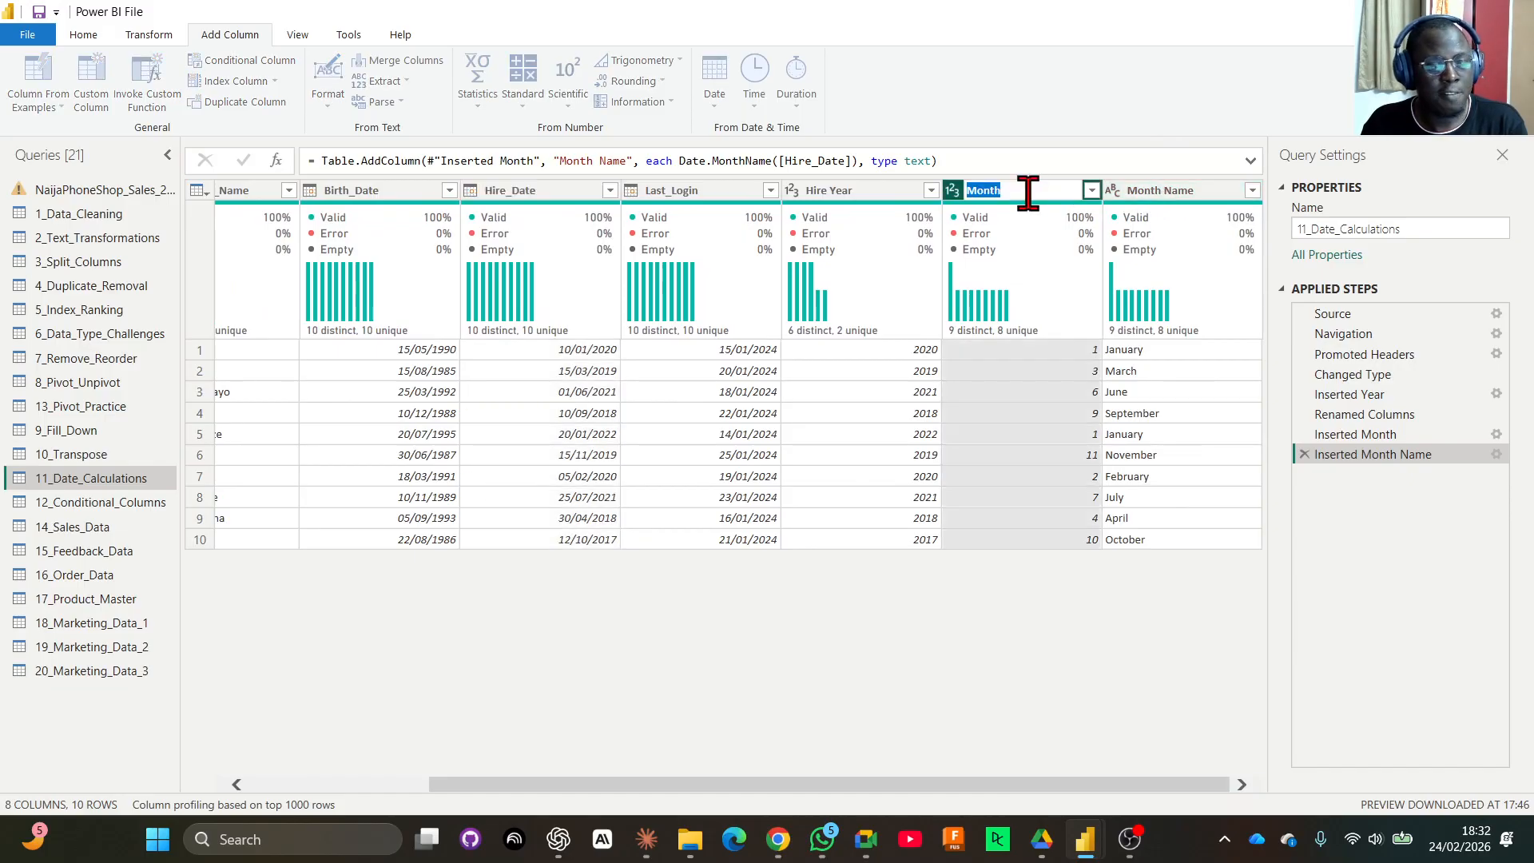
pyautogui.doubleClick(1157, 190)
pyautogui.click(1129, 190)
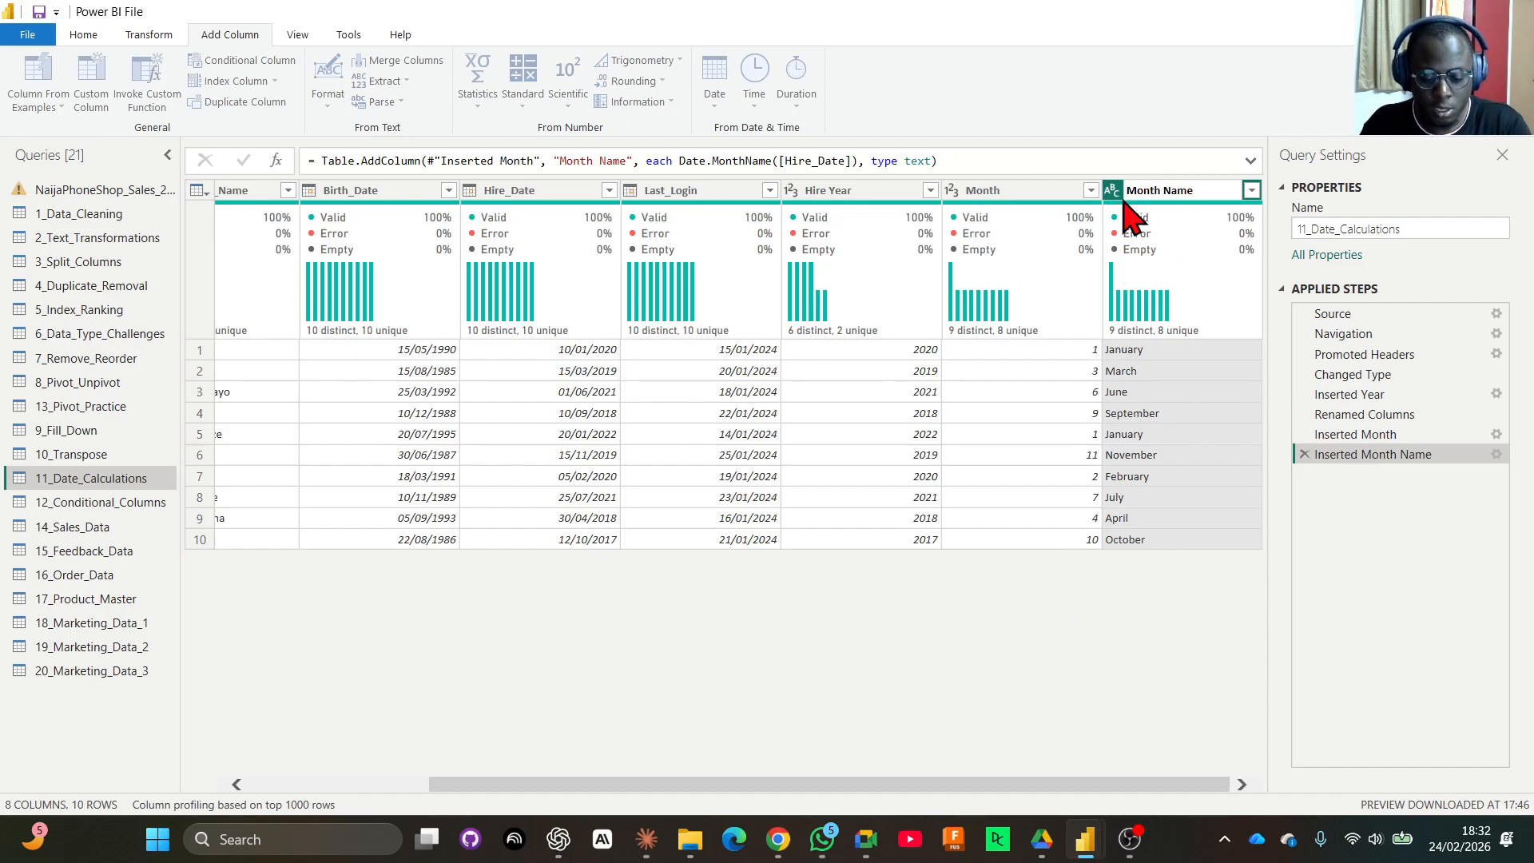
pyautogui.write('Hire')
pyautogui.press('Return')
# Rename the numeric Month column to Hire Month.
pyautogui.doubleClick(977, 190)
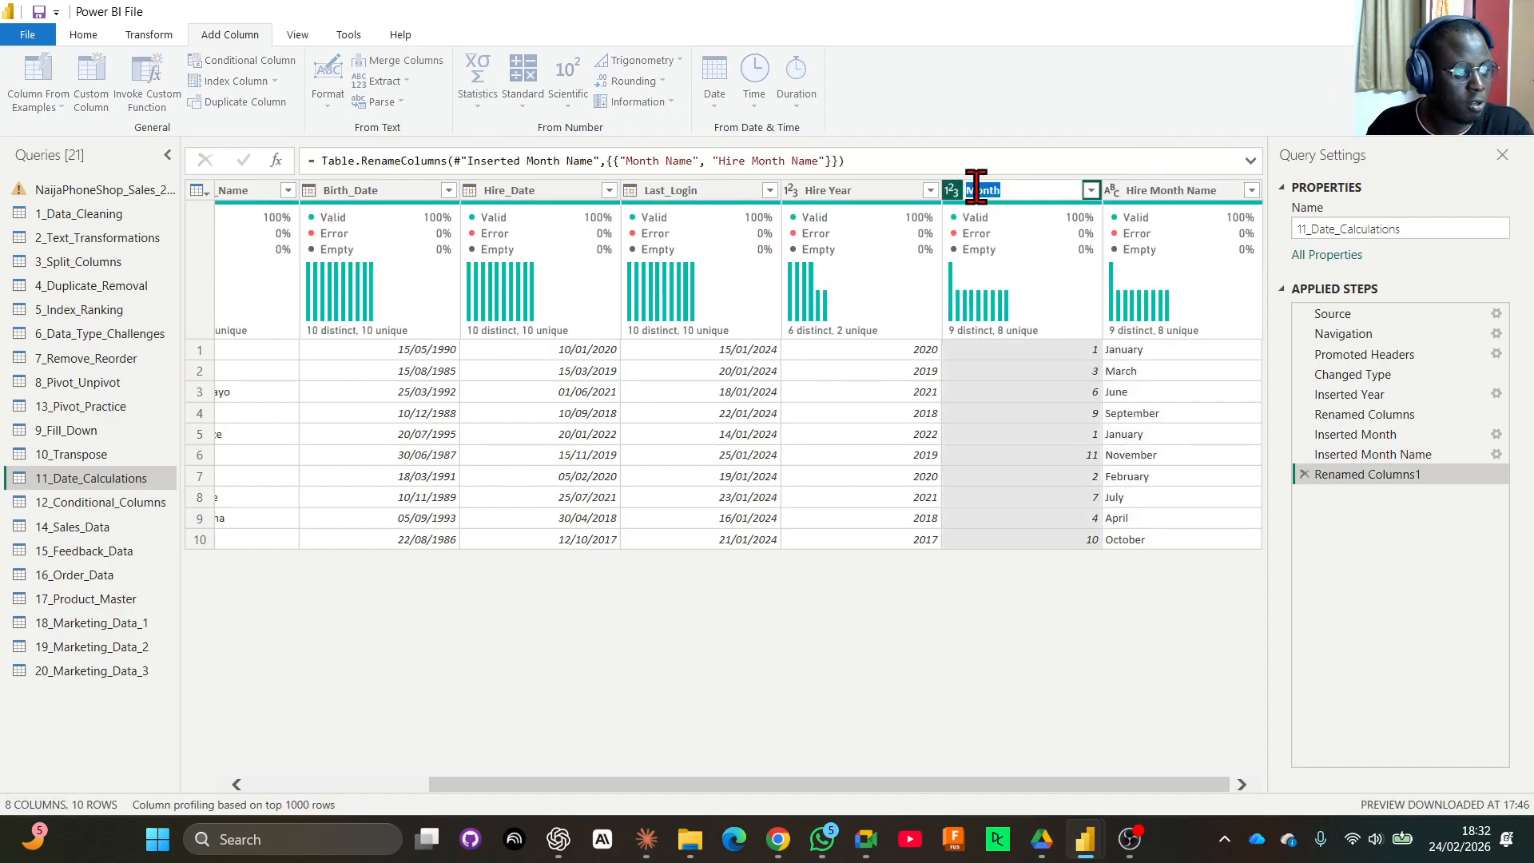
pyautogui.click(971, 190)
pyautogui.write('Hire')
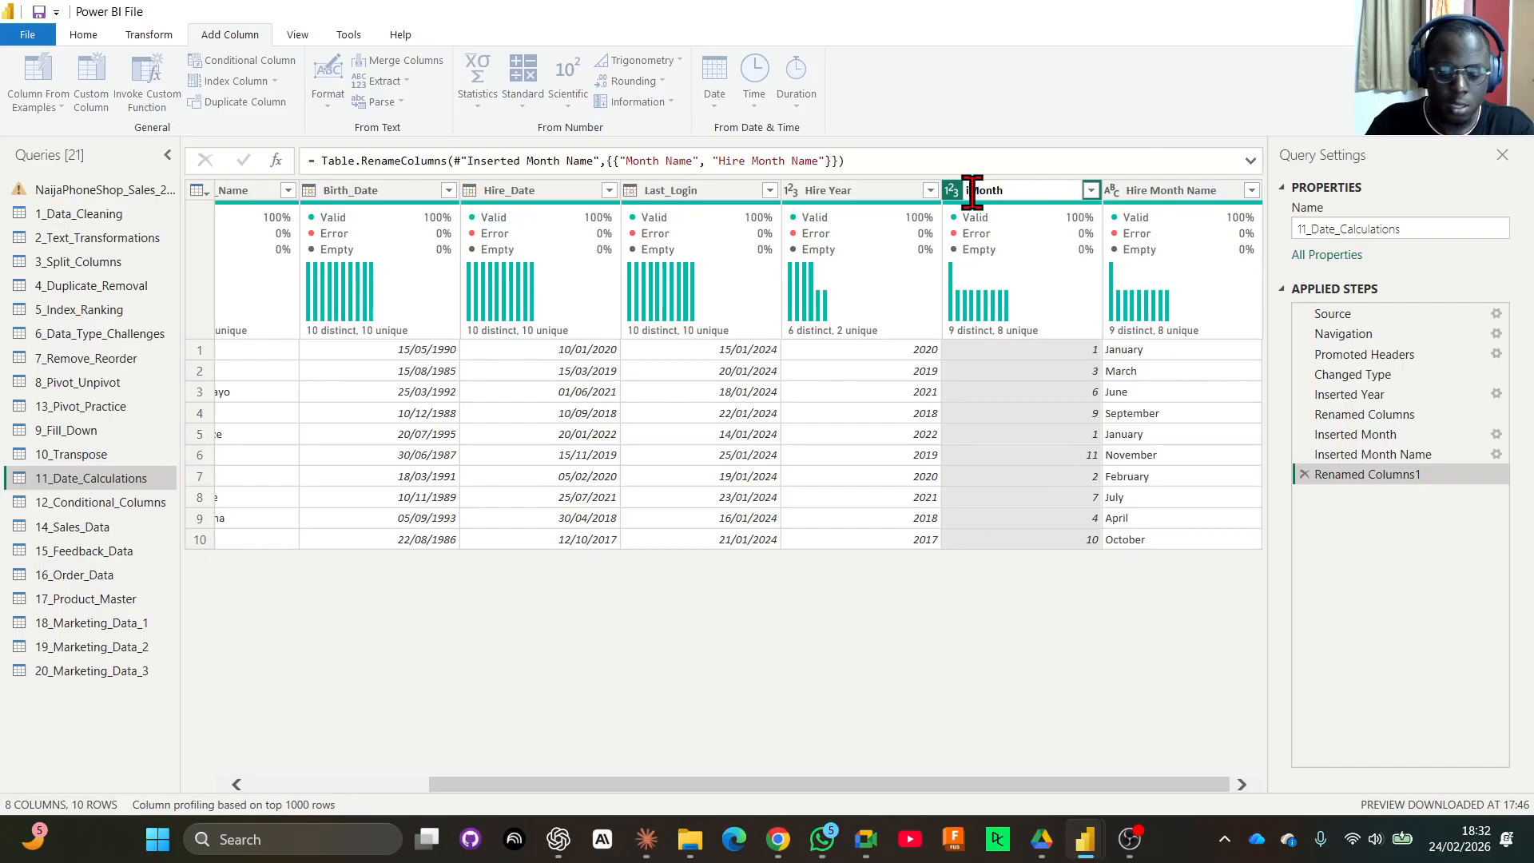
pyautogui.press('BackSpace')
pyautogui.press('BackSpace')
pyautogui.press('BackSpace')
pyautogui.press('BackSpace')
pyautogui.press('BackSpace')
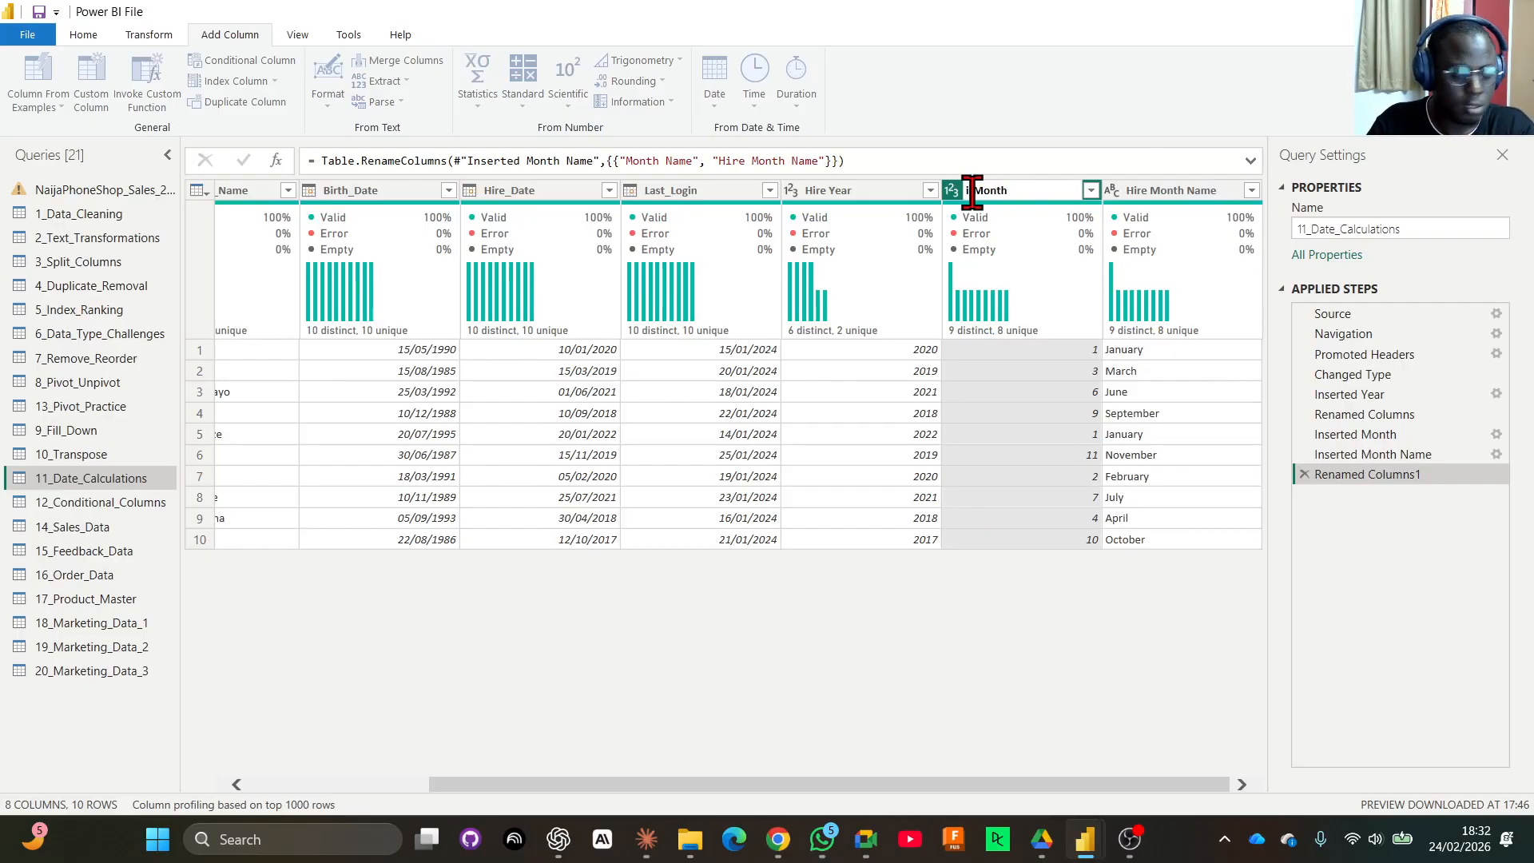
pyautogui.write('Hire')
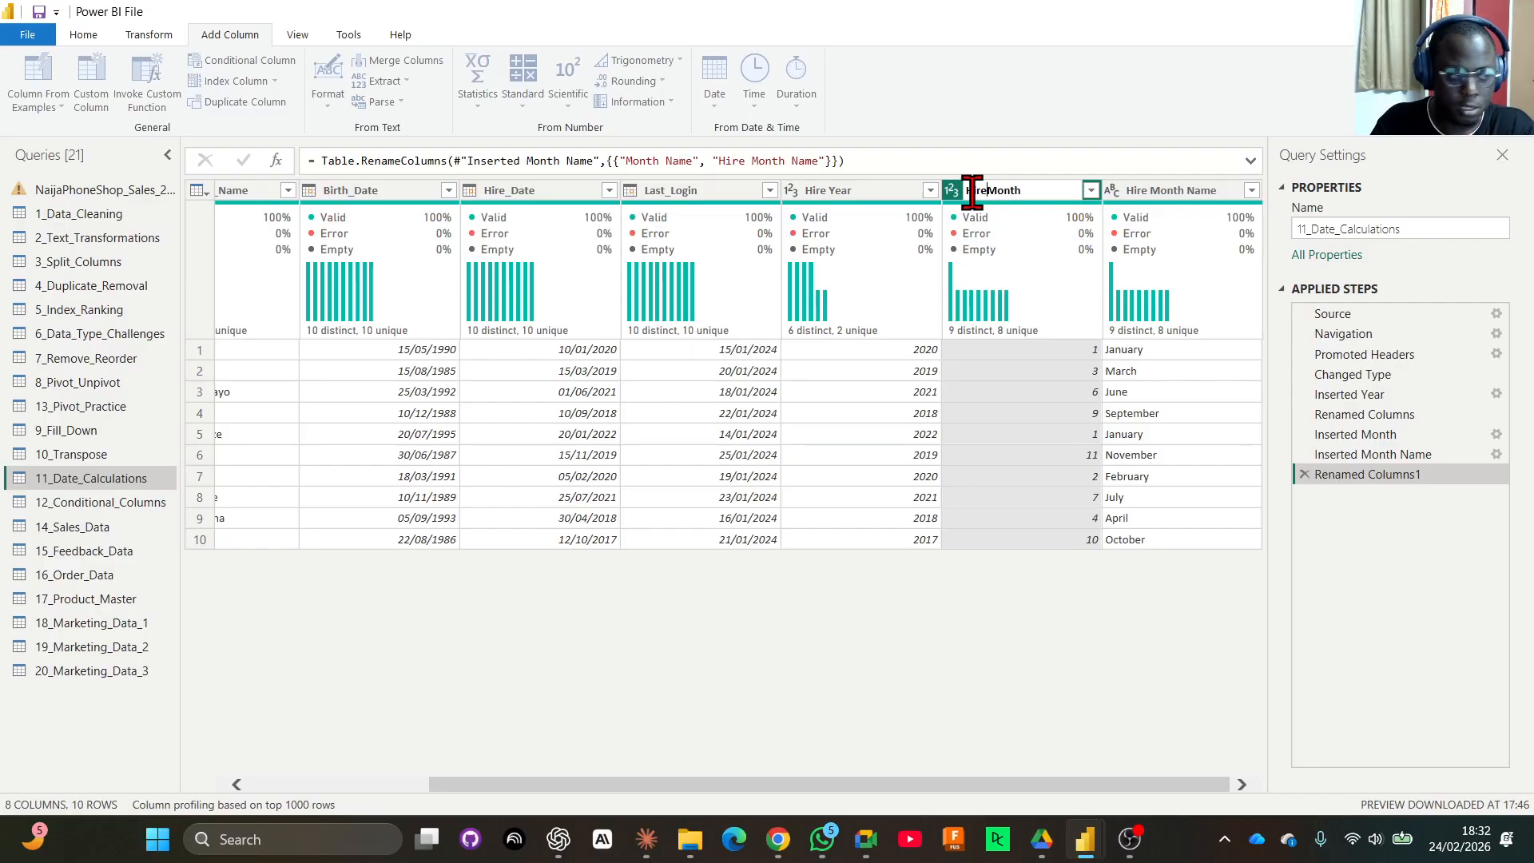
pyautogui.press('BackSpace')
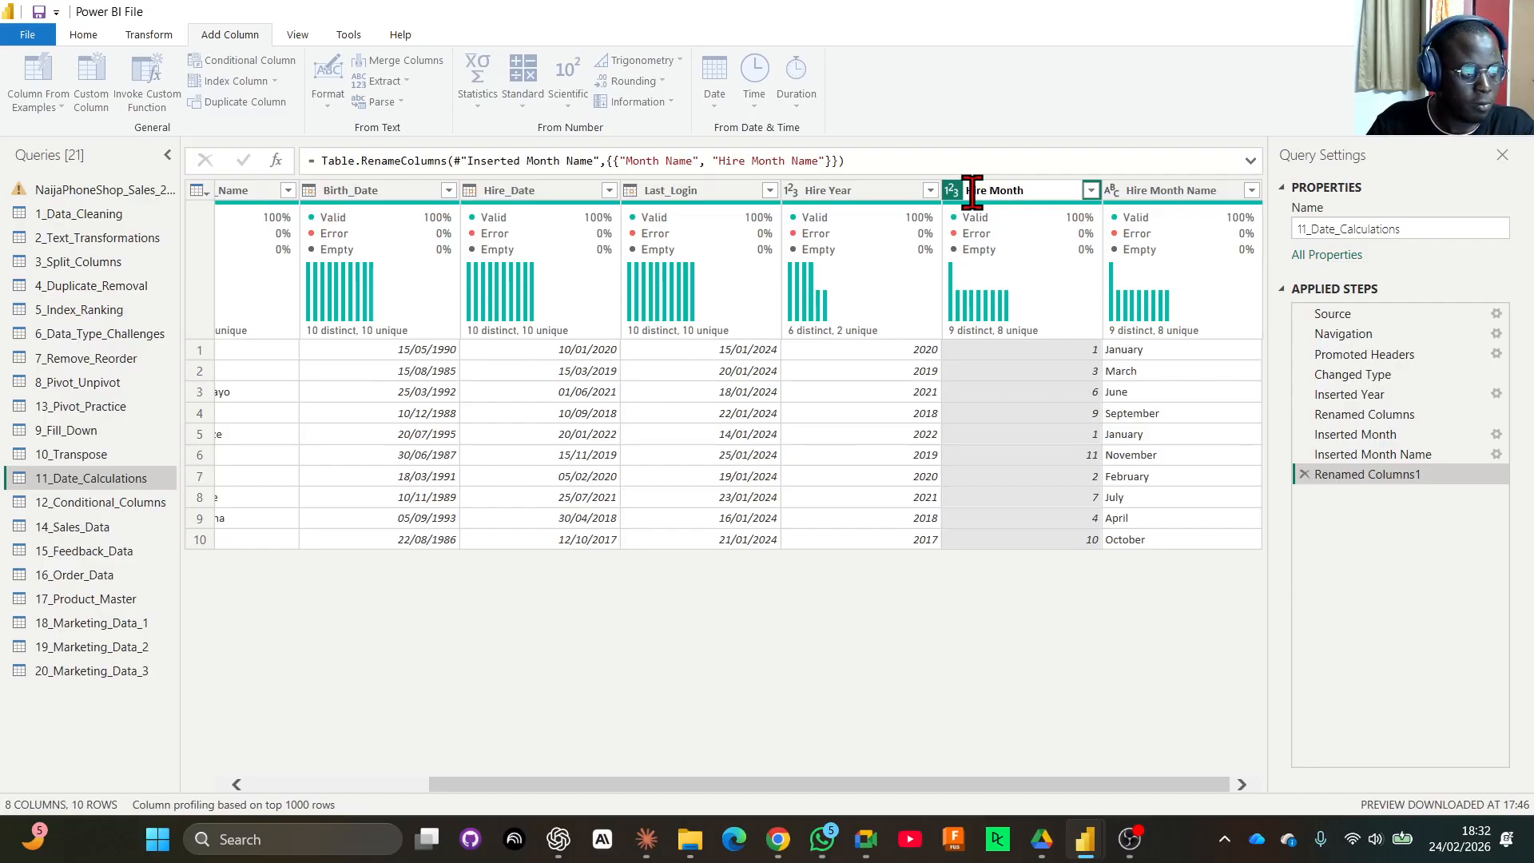
pyautogui.press('Return')
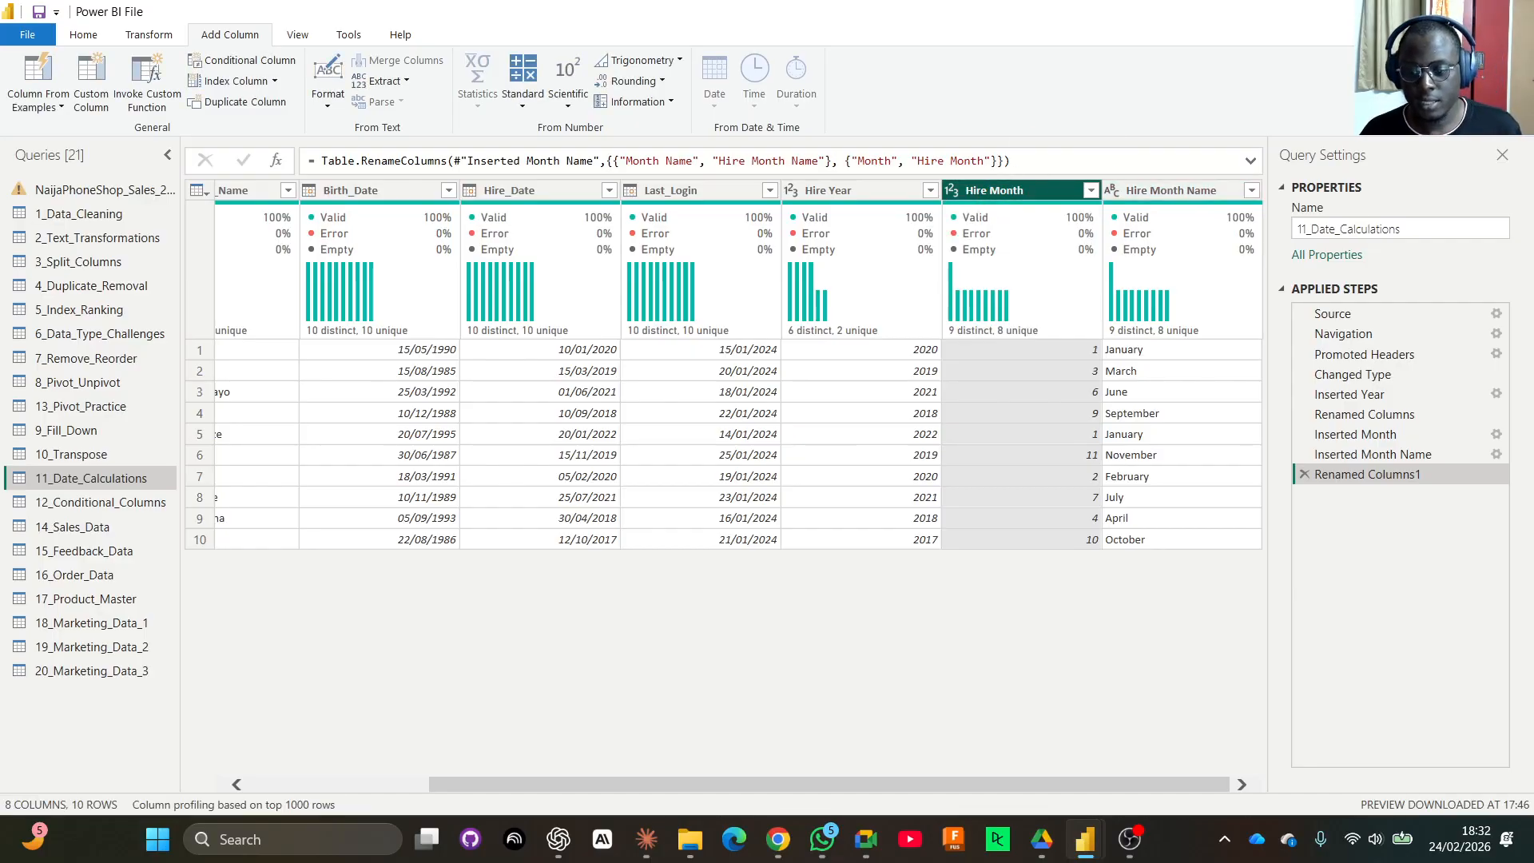
# Remove the applied steps for the second column renaming, the inserted month name and the inserted month.
pyautogui.hotkey('alt', 'Tab')
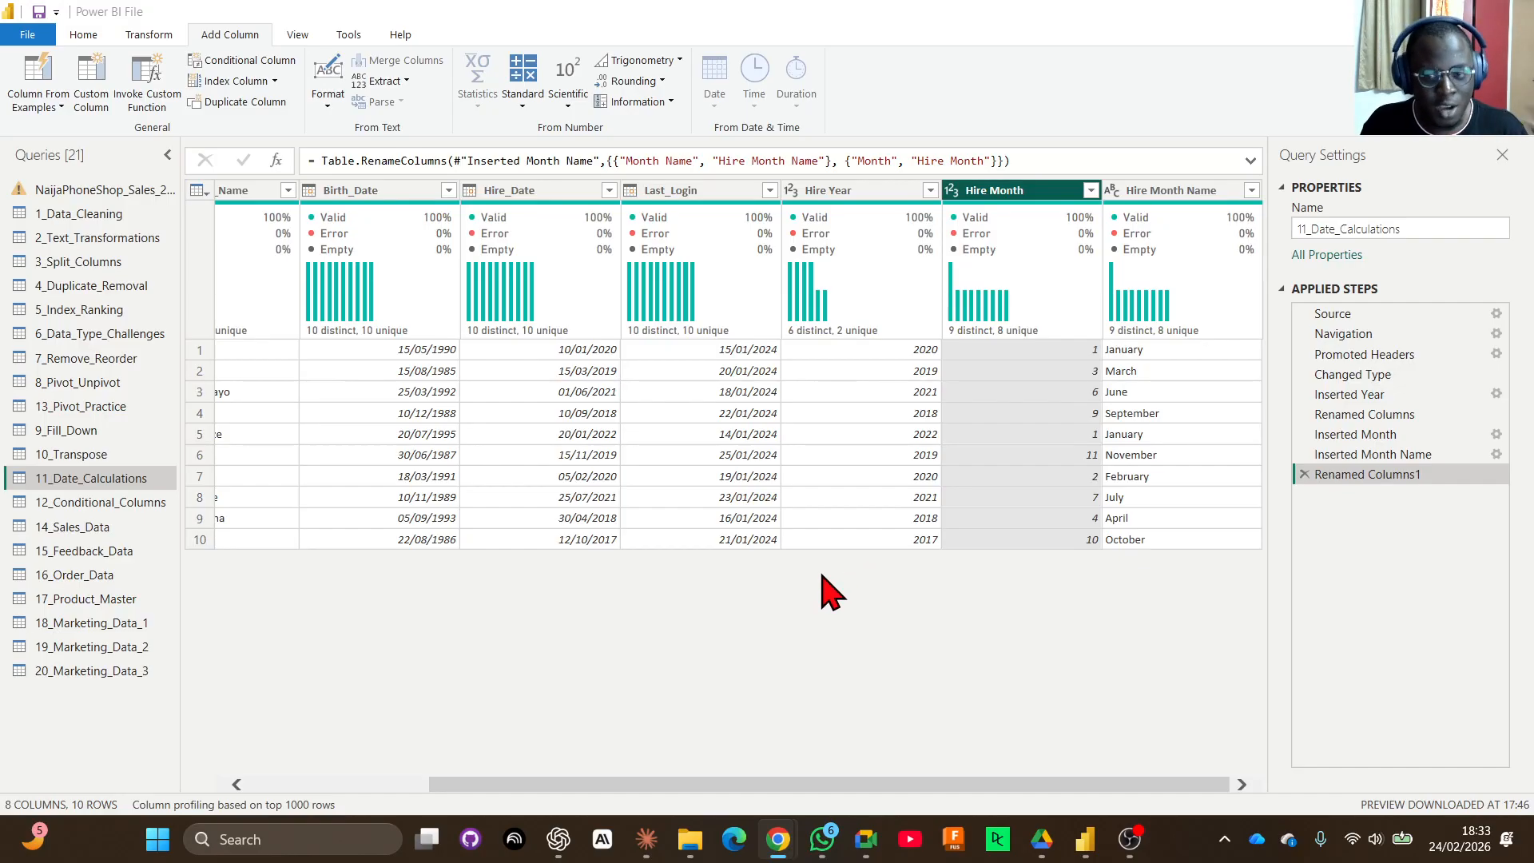
pyautogui.click(1304, 474)
pyautogui.click(1304, 455)
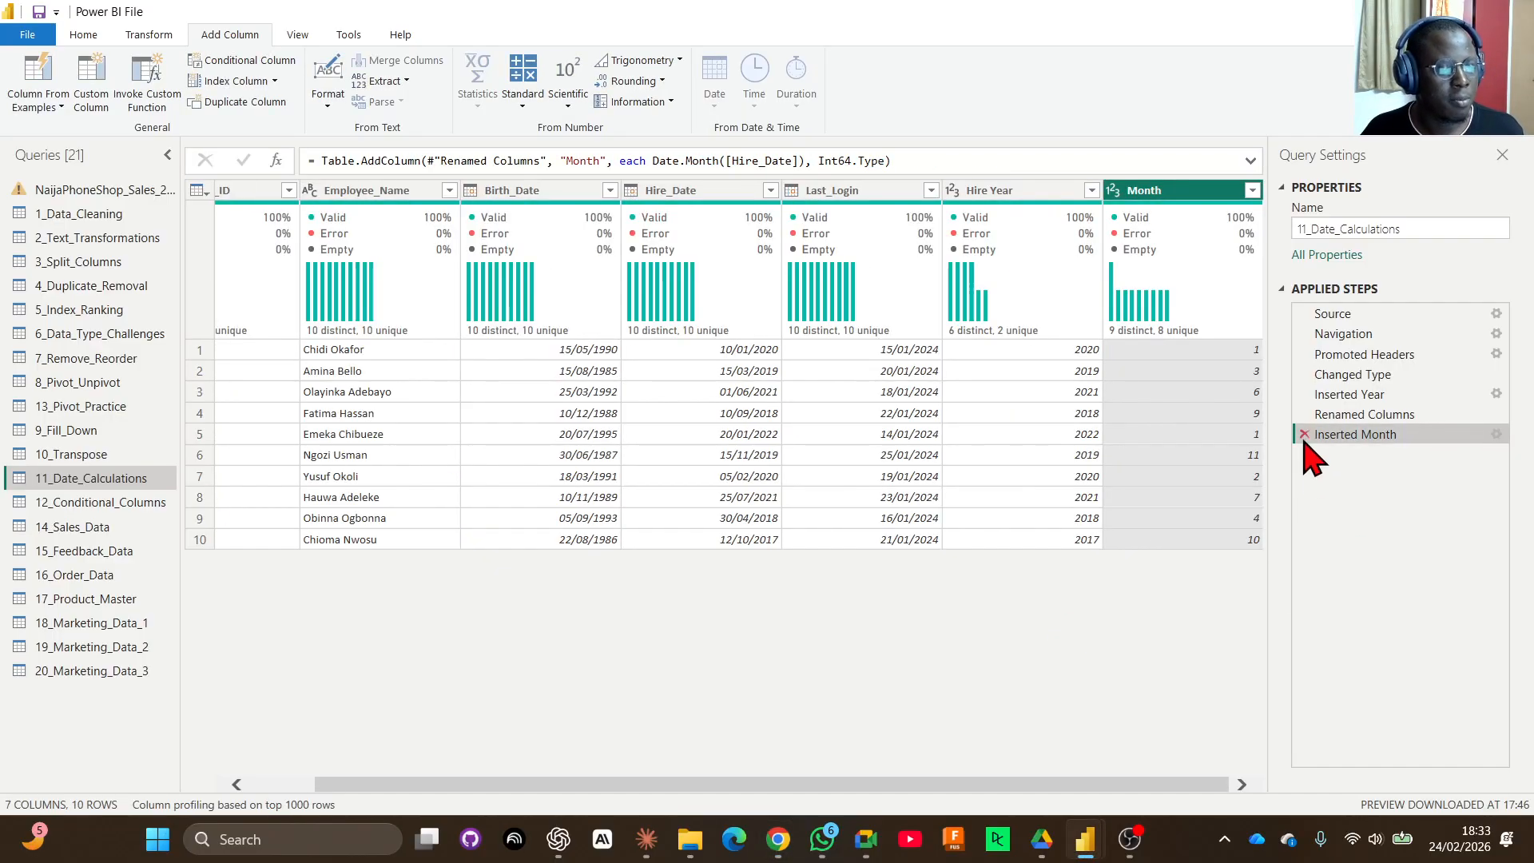
pyautogui.click(1304, 434)
pyautogui.click(1108, 195)
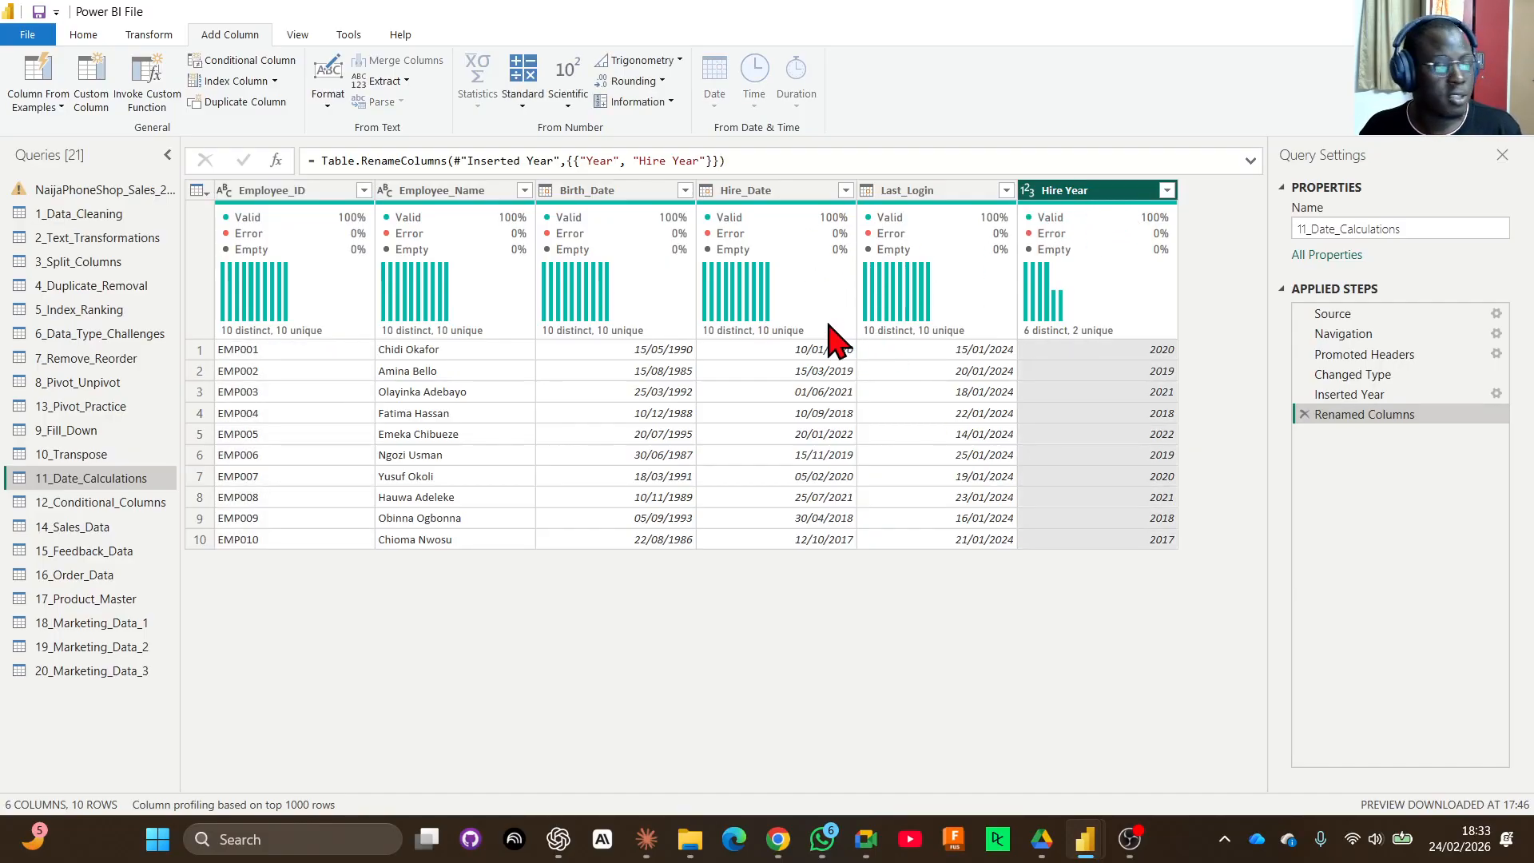
# Add a new column to 11_Date_Calculations with the month number extracted from Hire_Date.
pyautogui.click(766, 193)
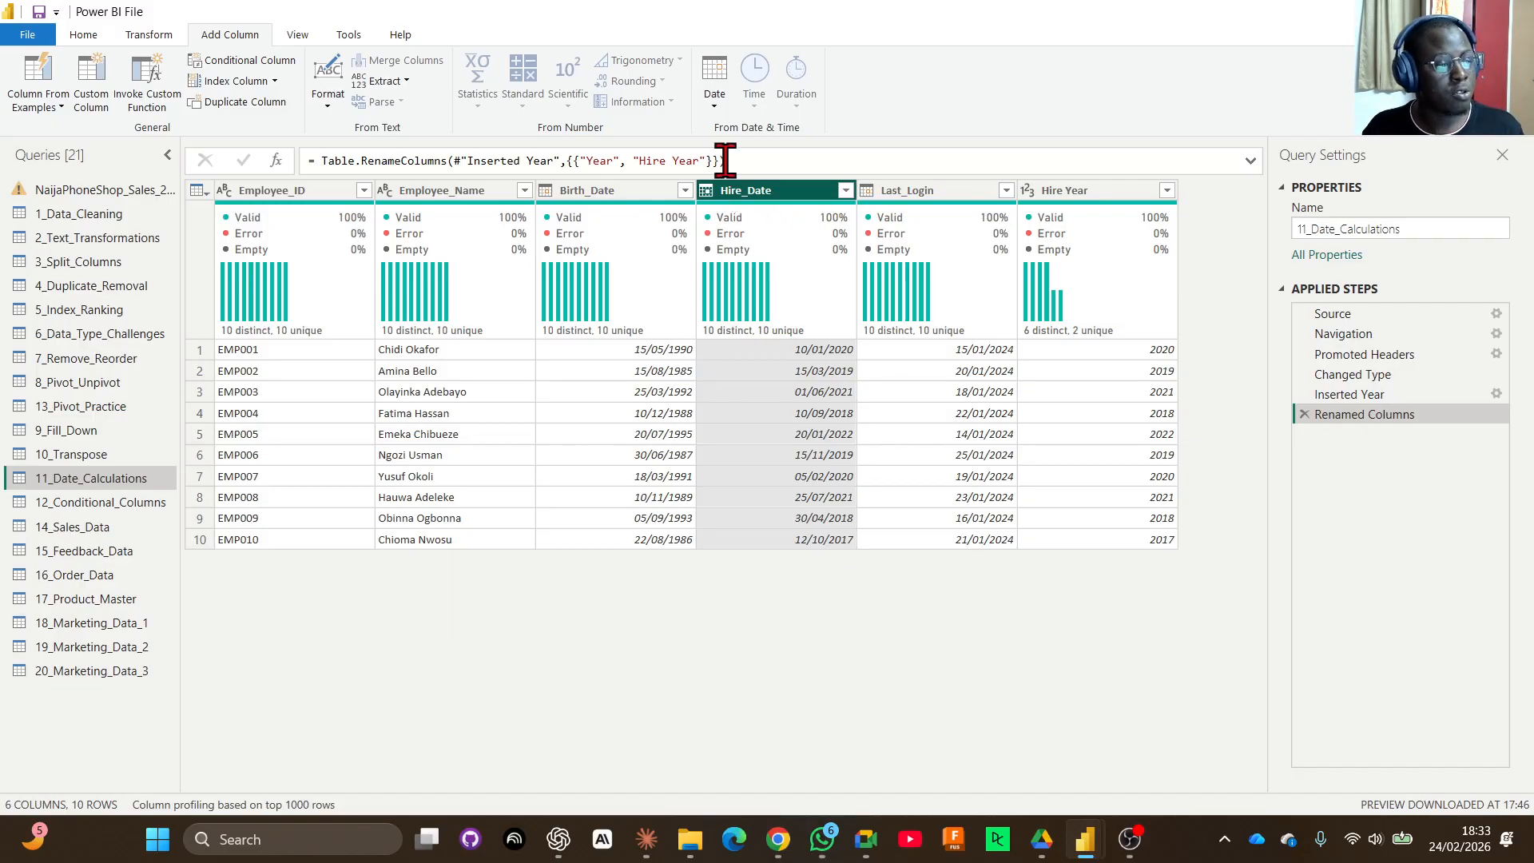
pyautogui.click(722, 110)
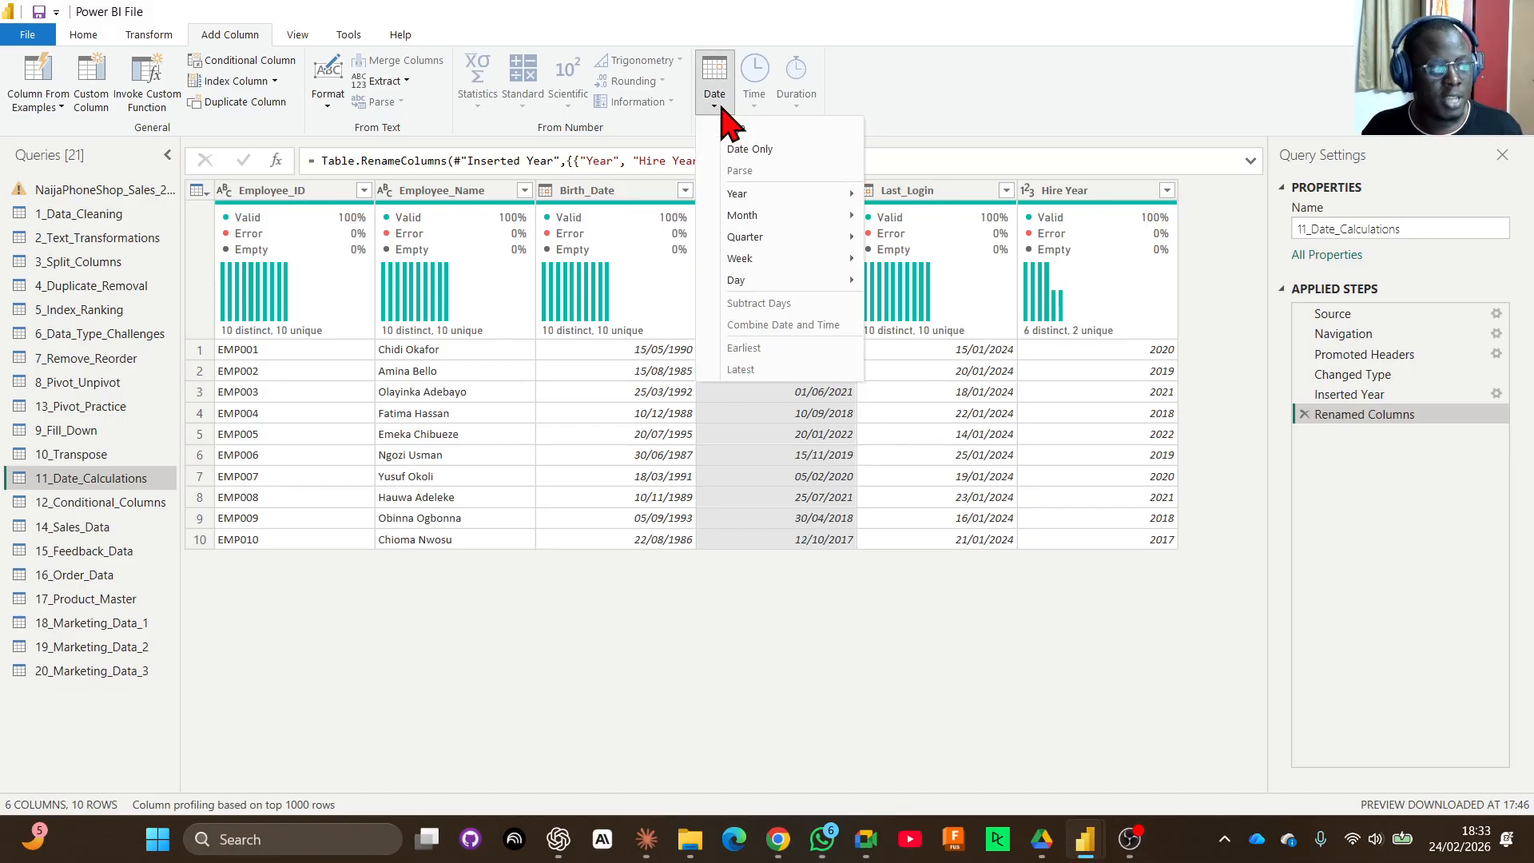
pyautogui.moveTo(764, 212)
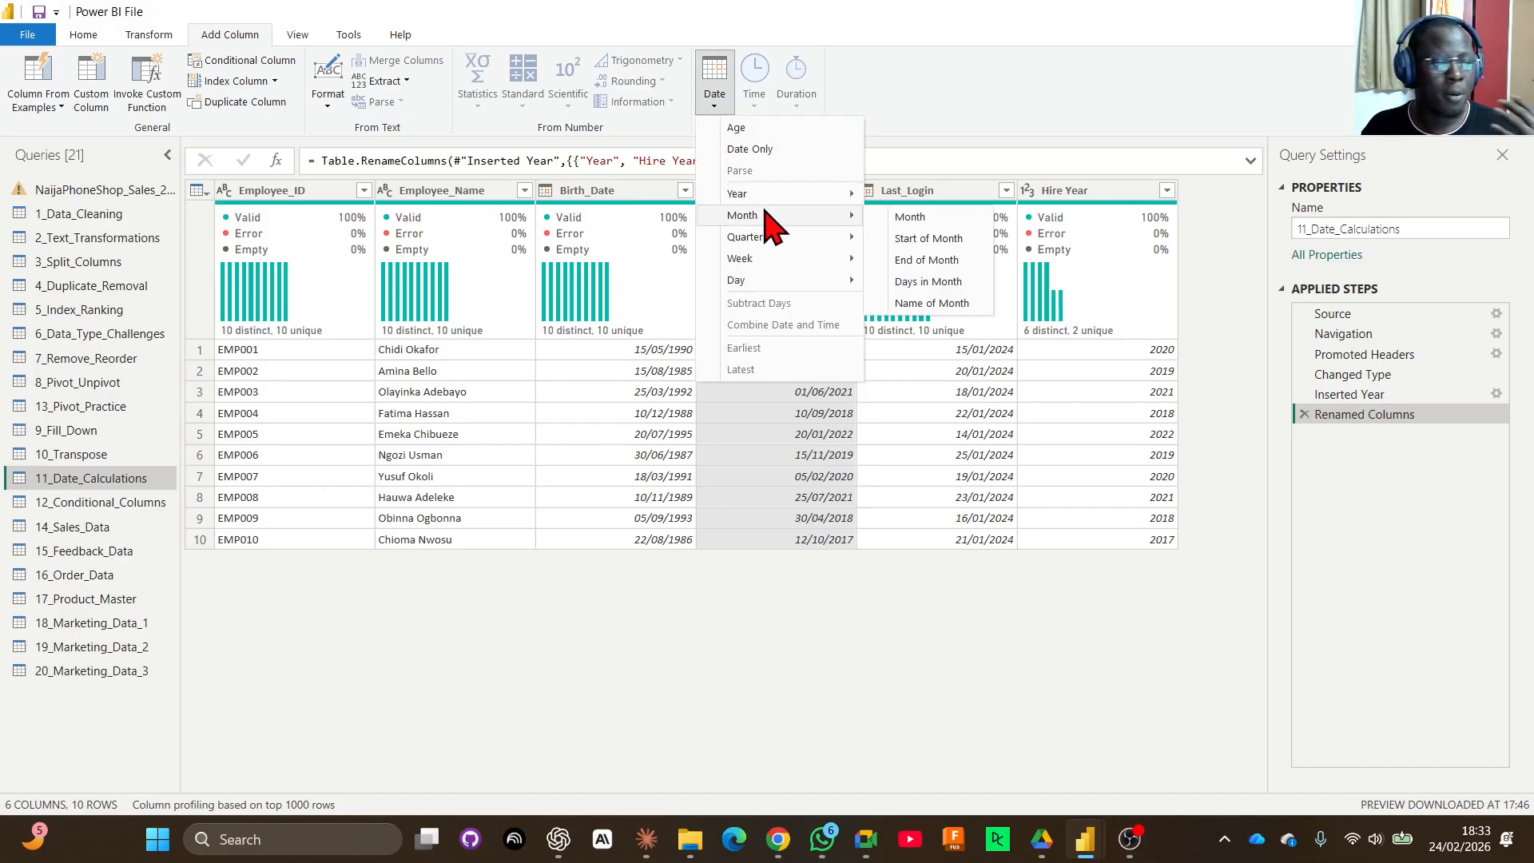
pyautogui.click(907, 221)
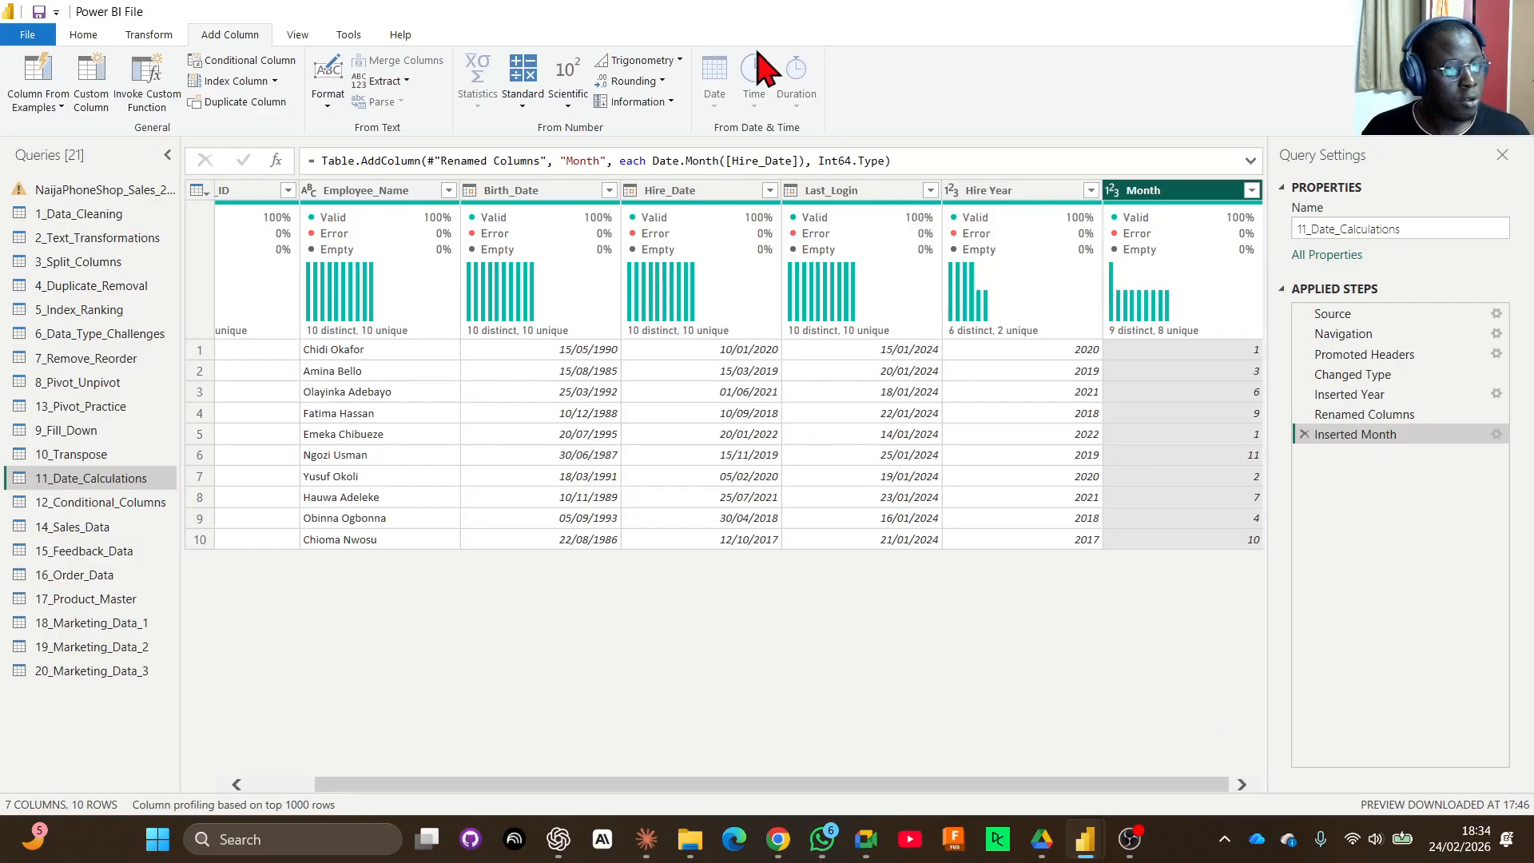
# Add a new column with the name of the month from Hire_Date, and check several of its values.
pyautogui.click(670, 198)
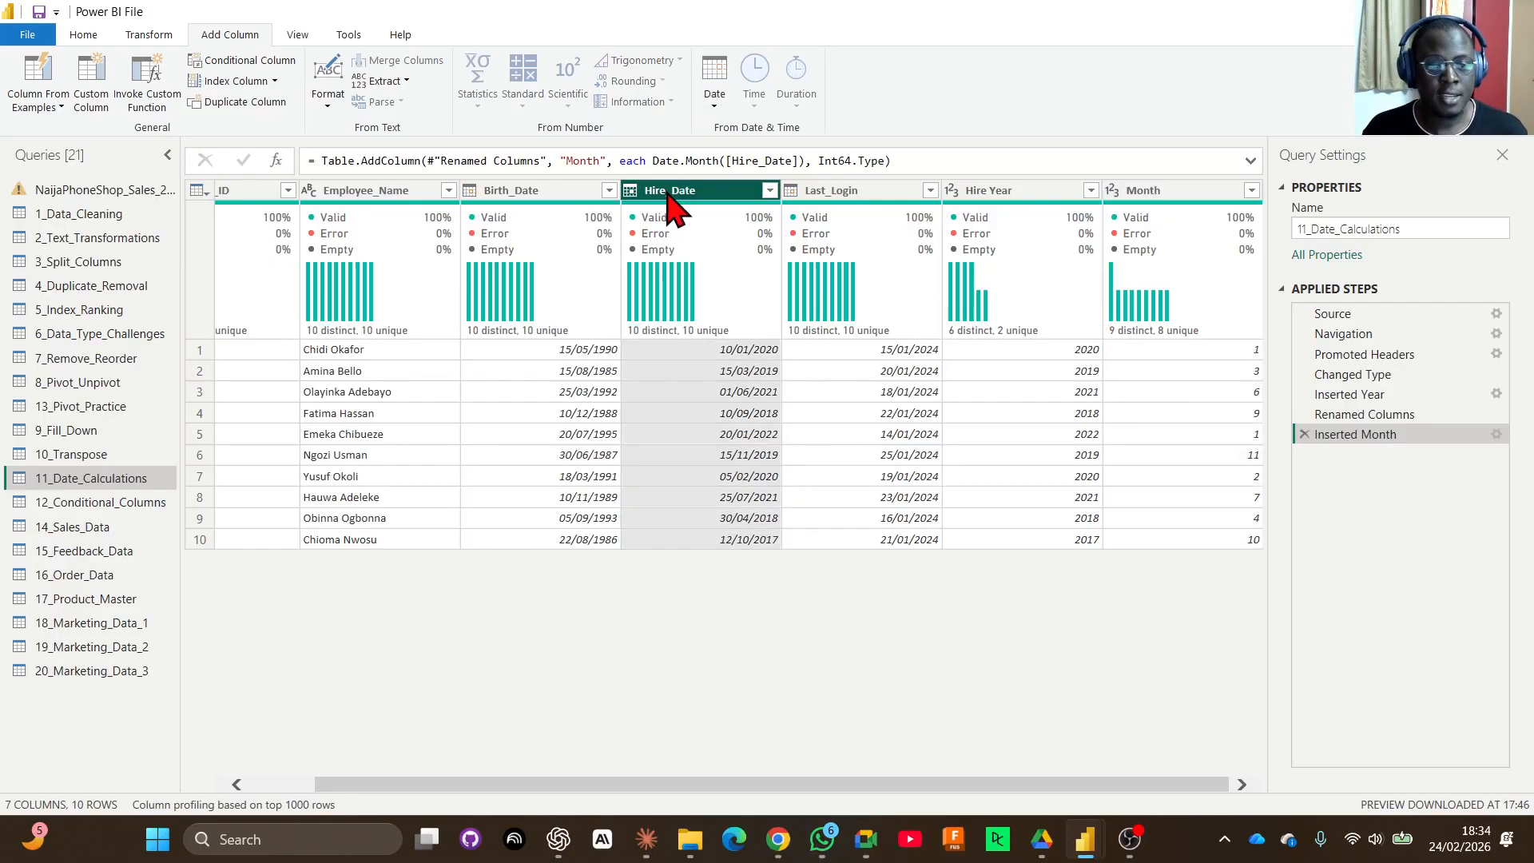
pyautogui.click(716, 111)
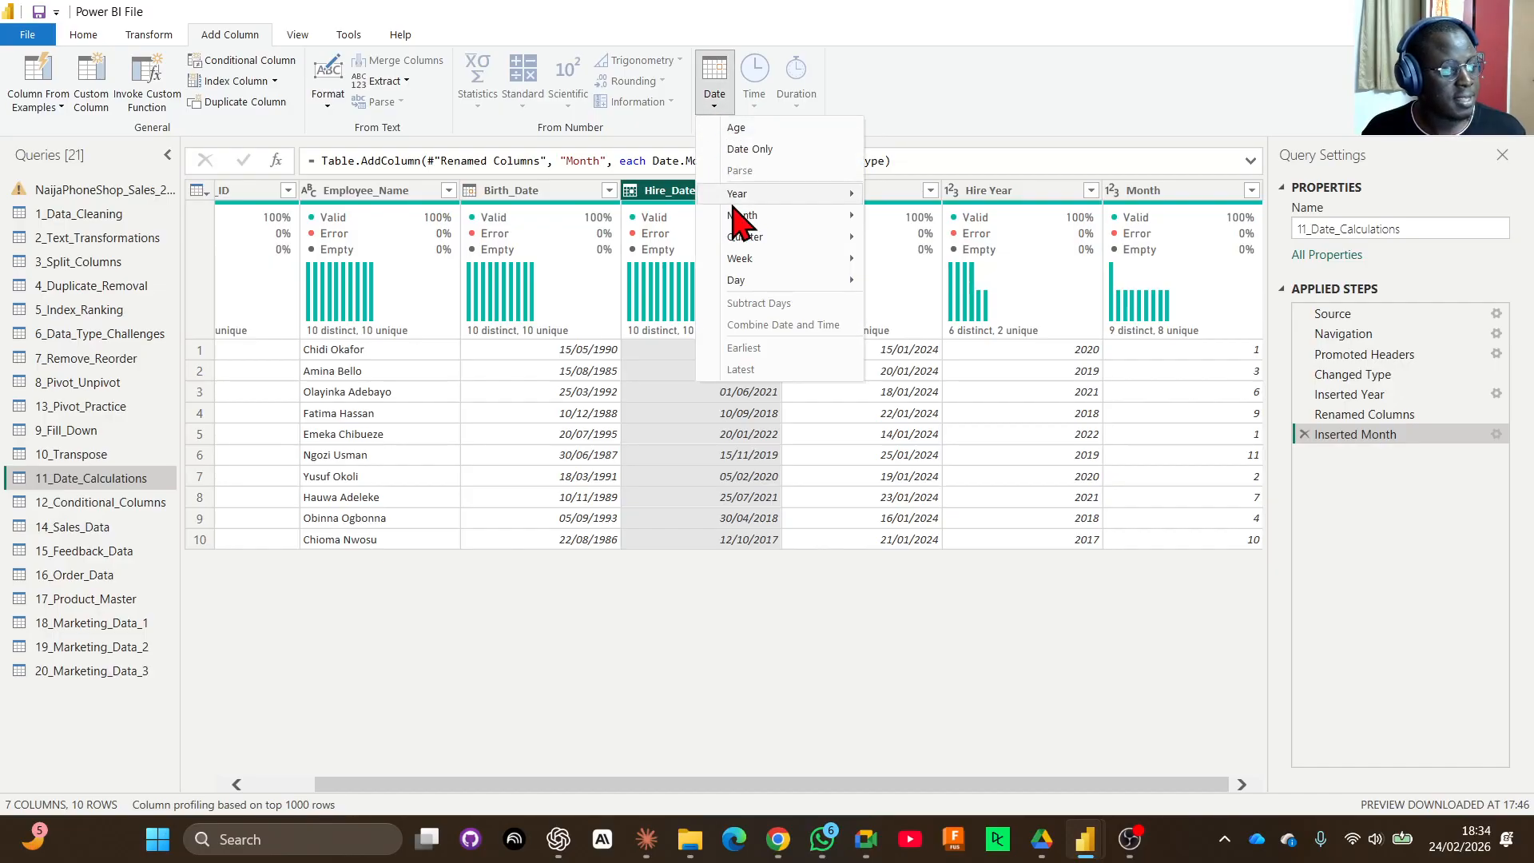
pyautogui.moveTo(755, 215)
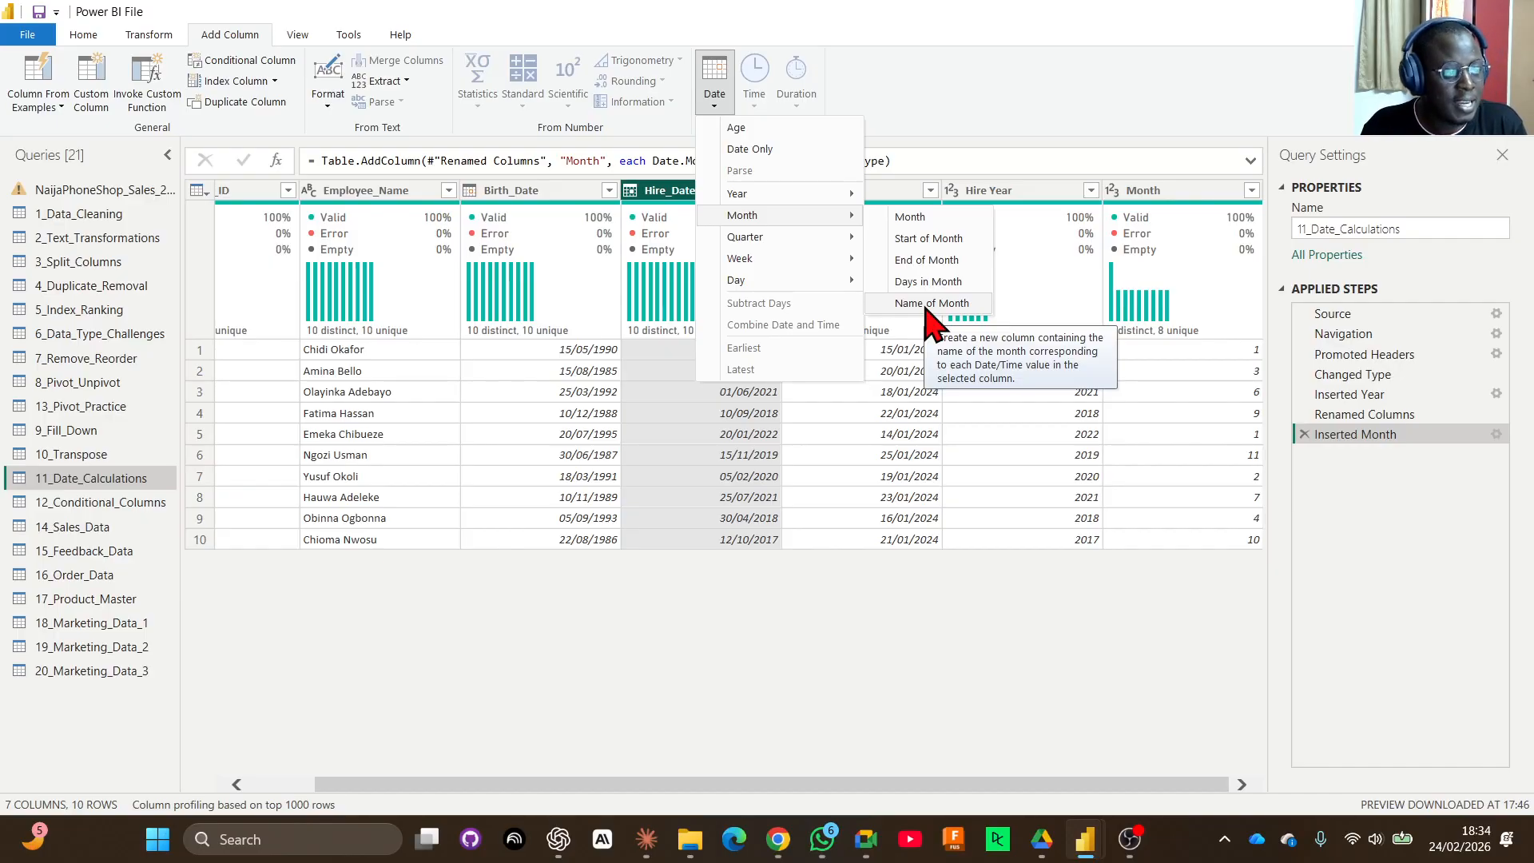
pyautogui.click(932, 303)
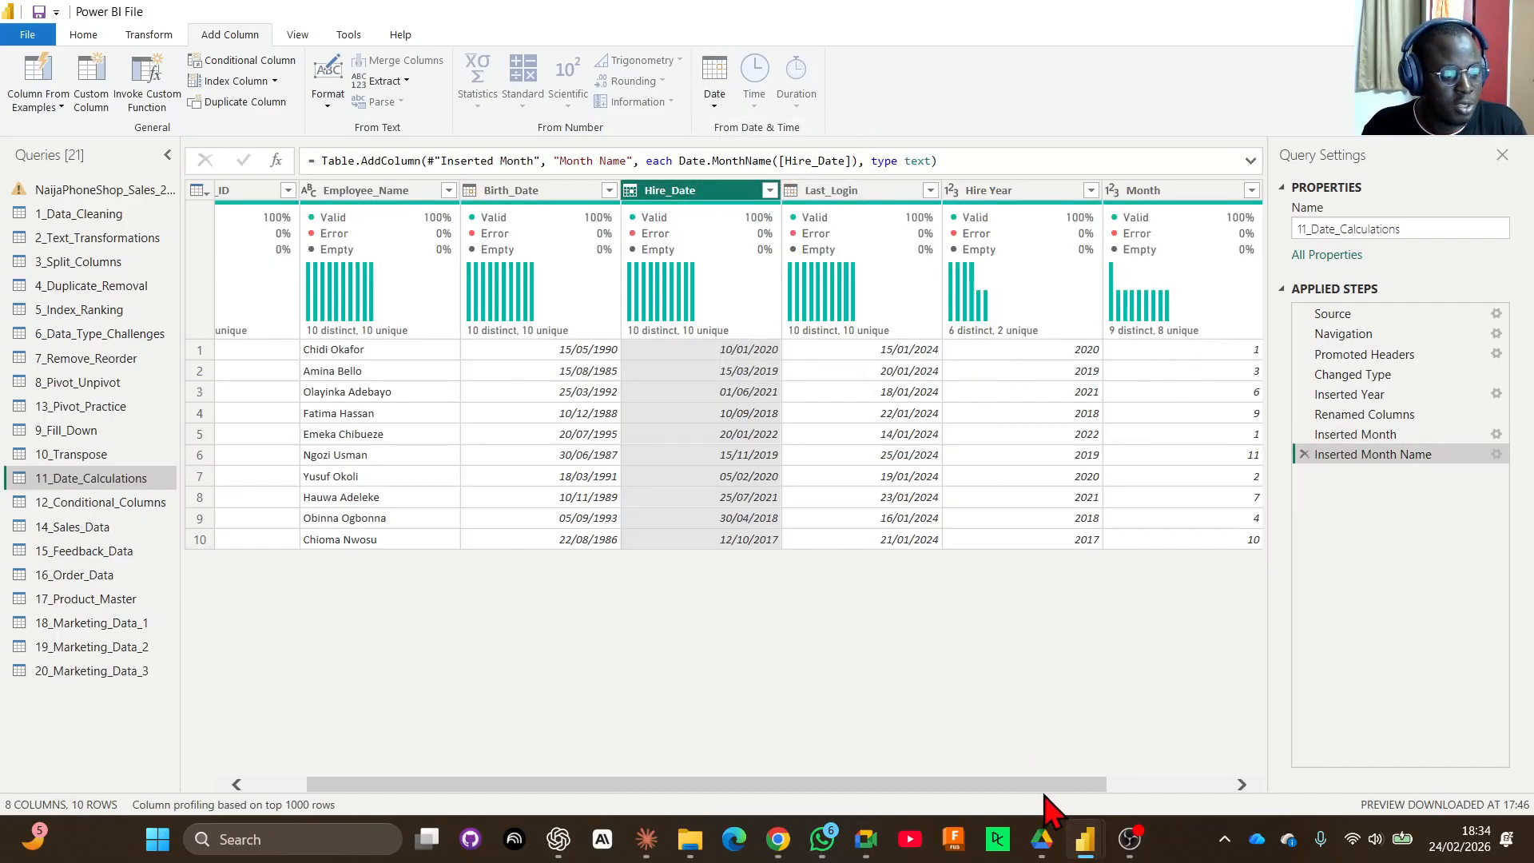
pyautogui.click(1173, 786)
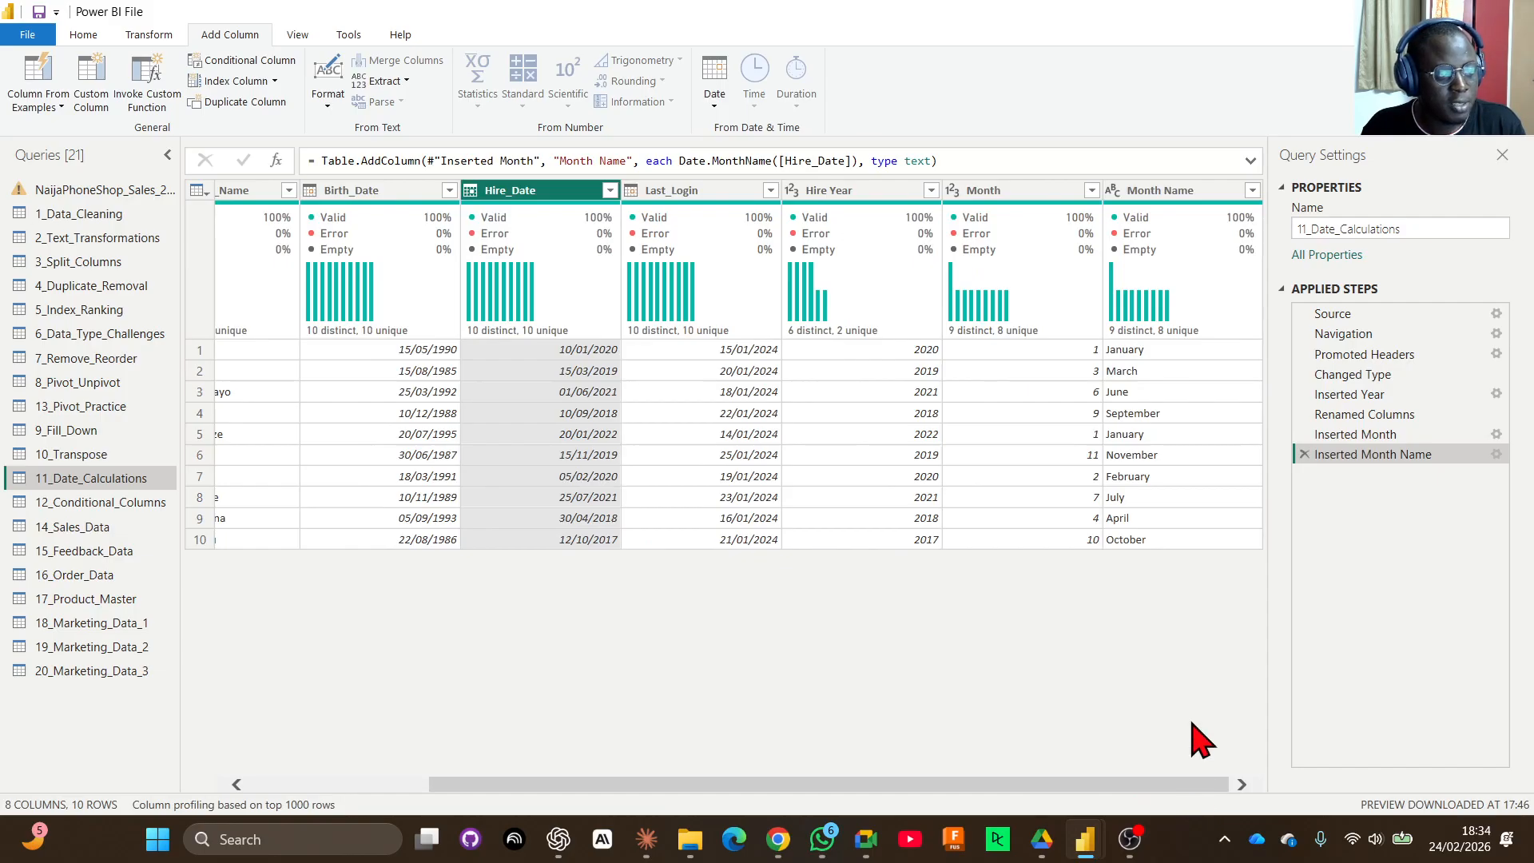
pyautogui.click(1139, 354)
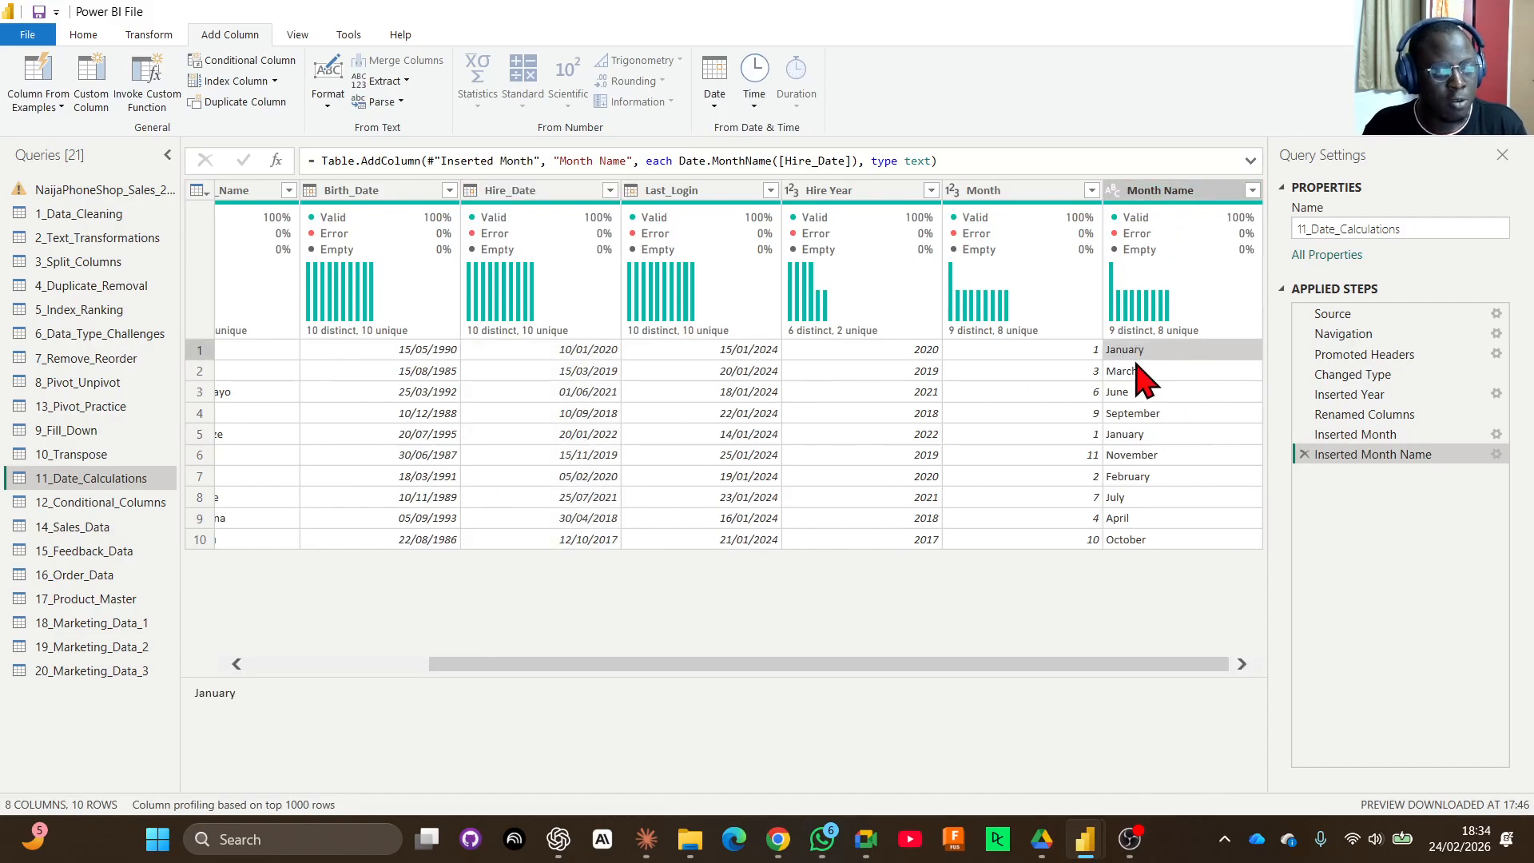
pyautogui.click(1128, 377)
pyautogui.click(1133, 414)
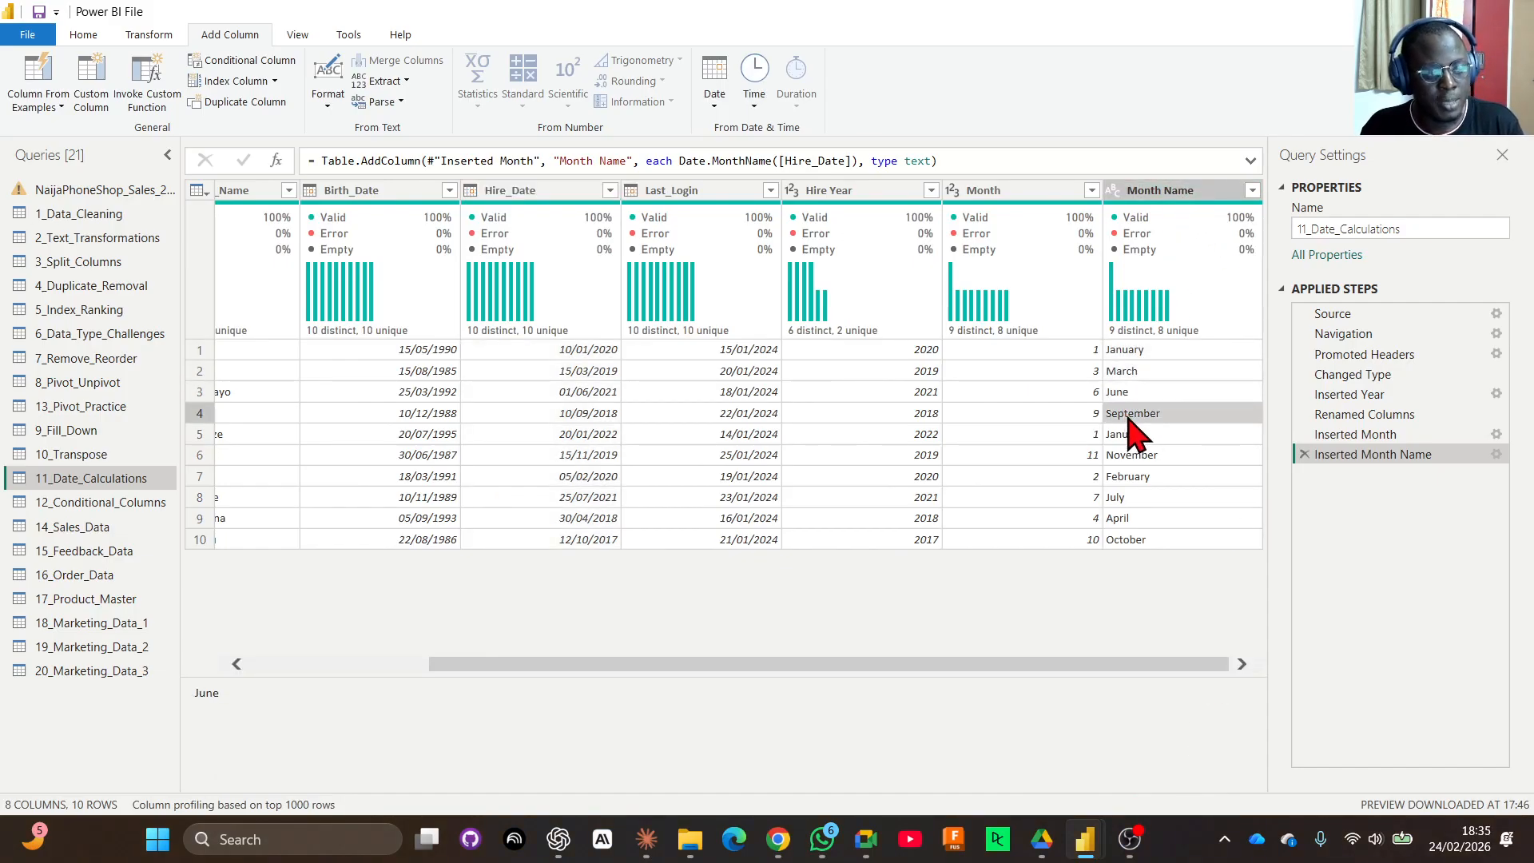
pyautogui.click(1144, 461)
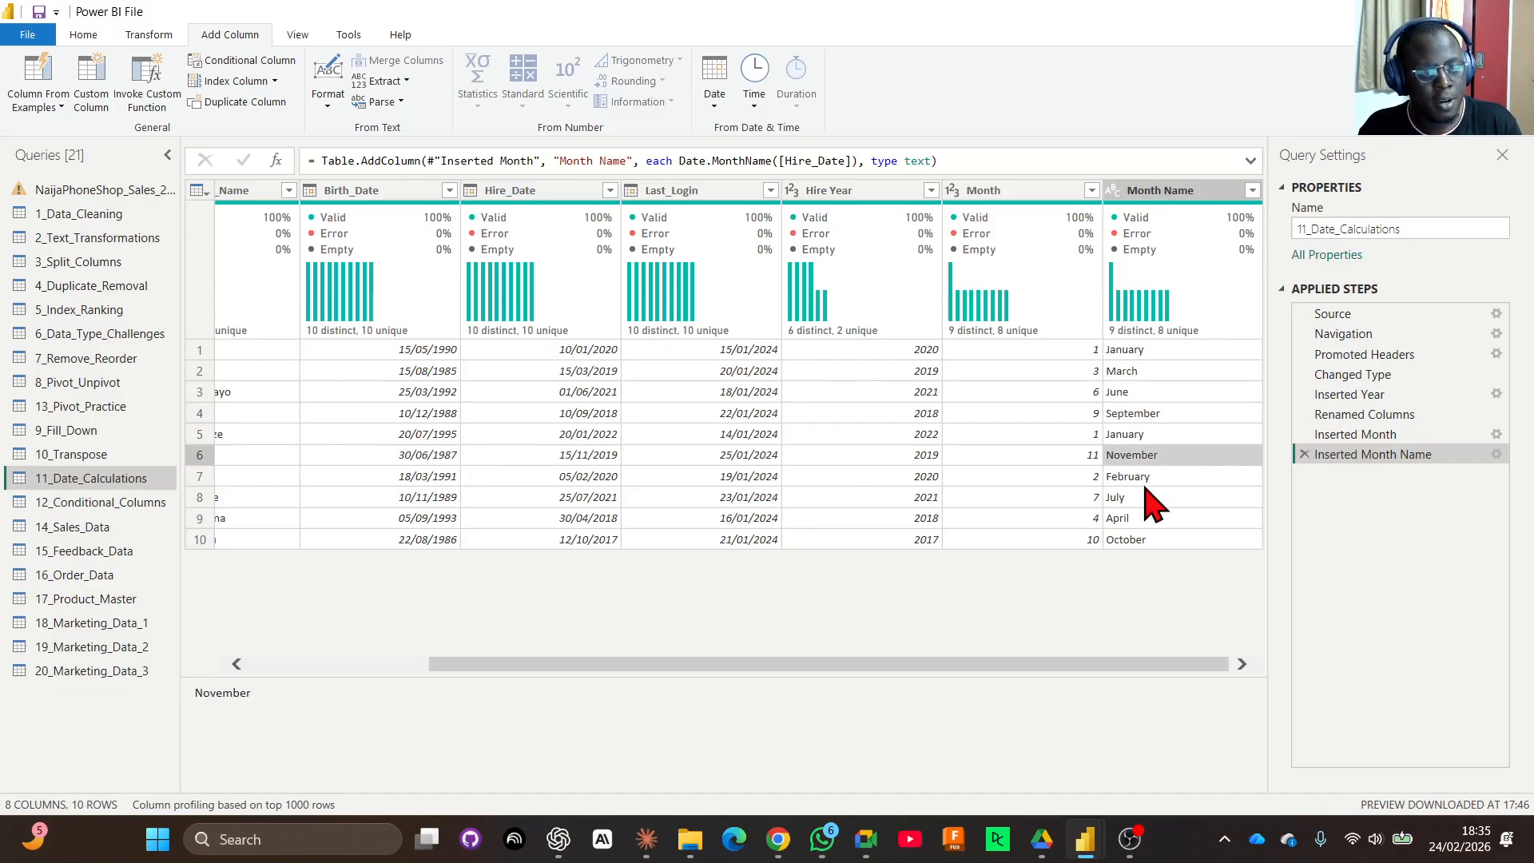
# Rename the Month Name column to Hire Month Name.
pyautogui.click(1147, 498)
pyautogui.click(1163, 191)
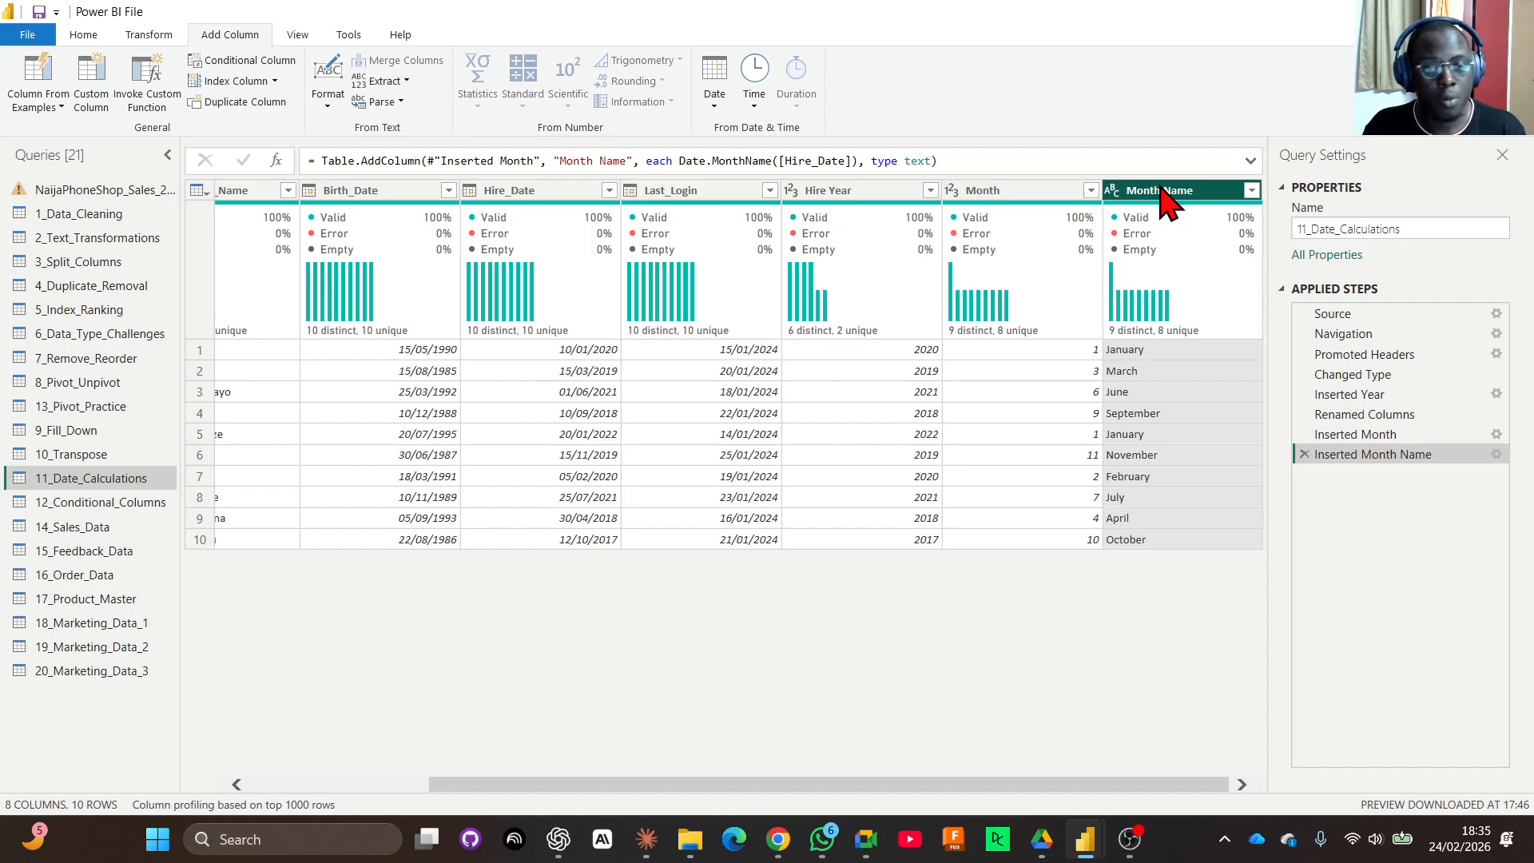
pyautogui.doubleClick(1162, 190)
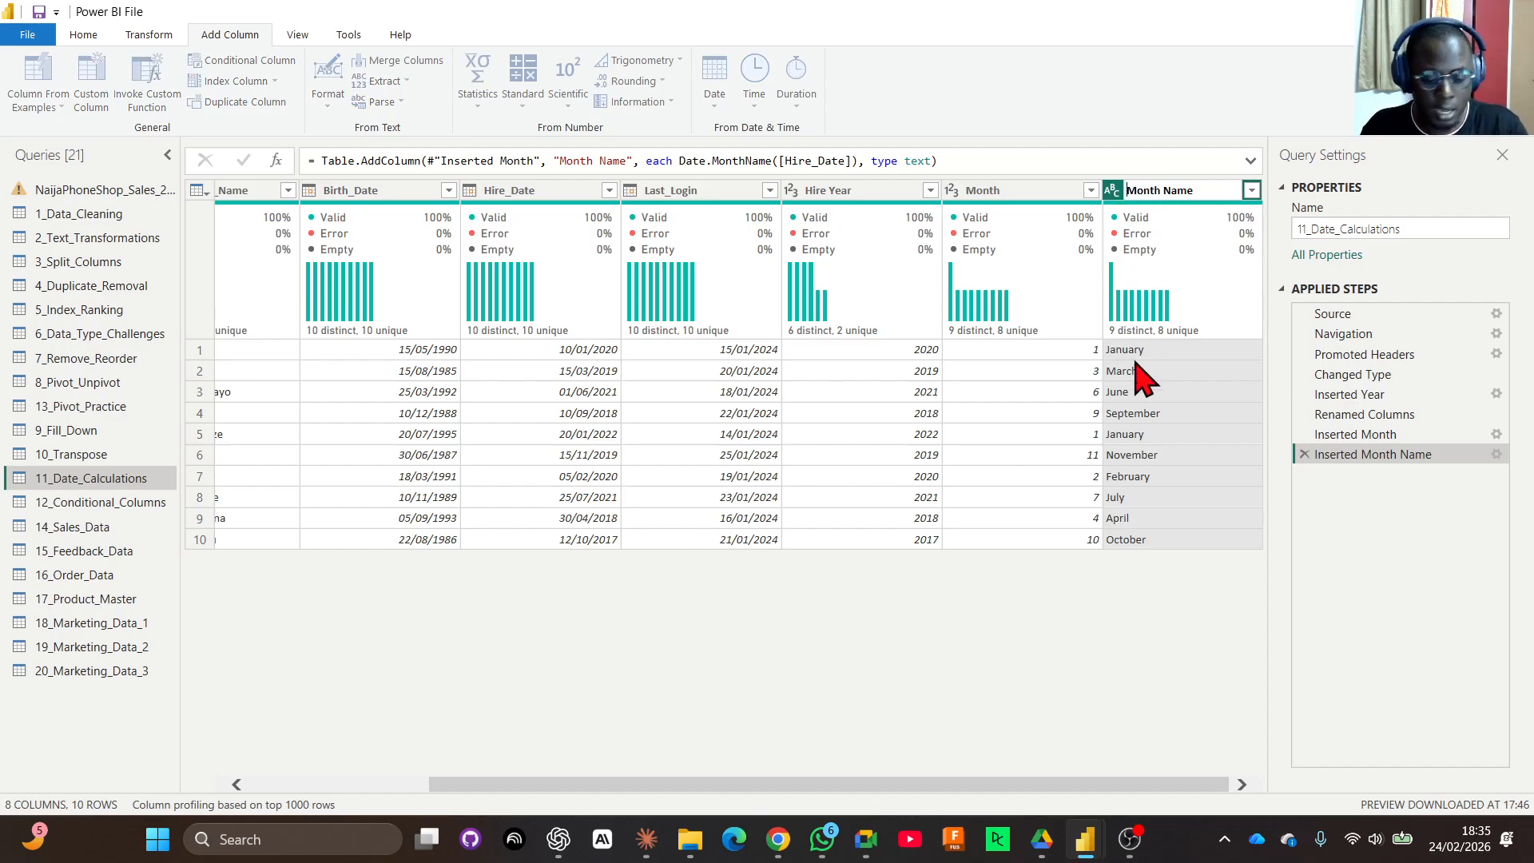
pyautogui.write('Hire')
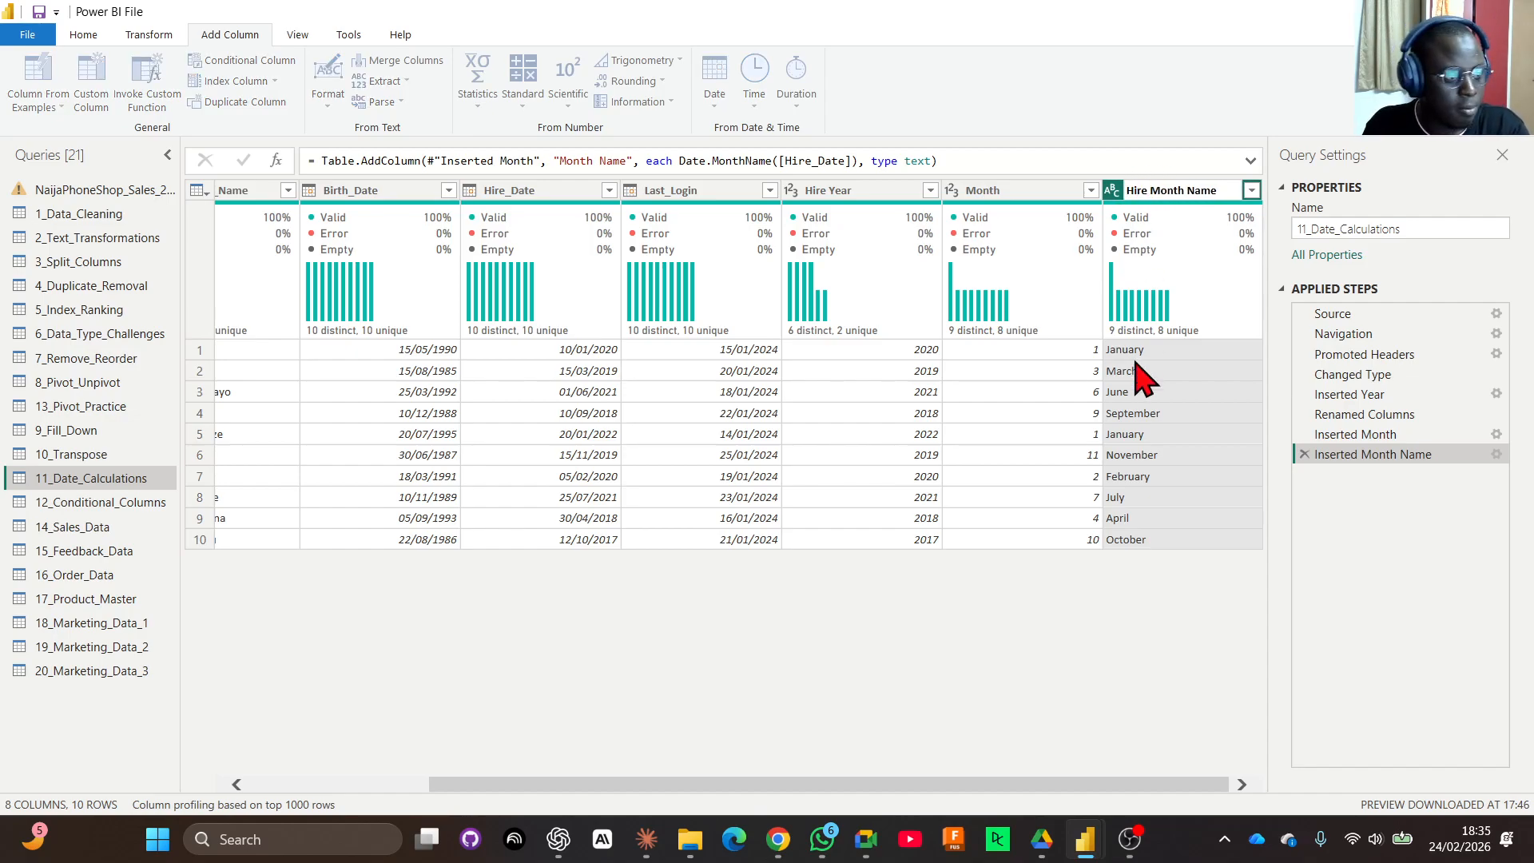
# Rename the month number column to Hire Month.
pyautogui.click(975, 195)
pyautogui.doubleClick(974, 192)
pyautogui.click(972, 190)
pyautogui.write('Hire')
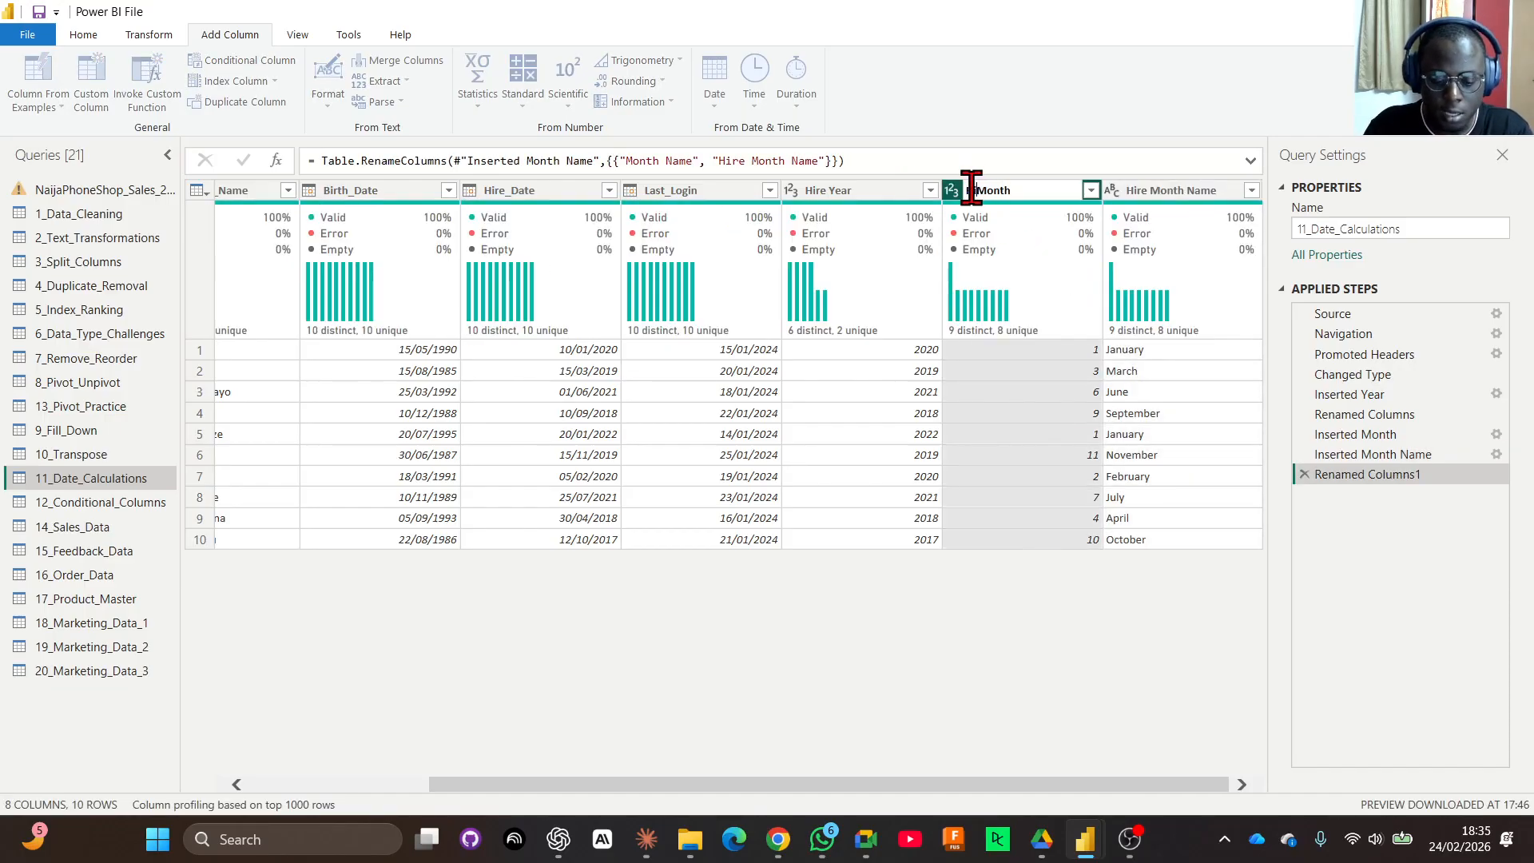
pyautogui.press('Return')
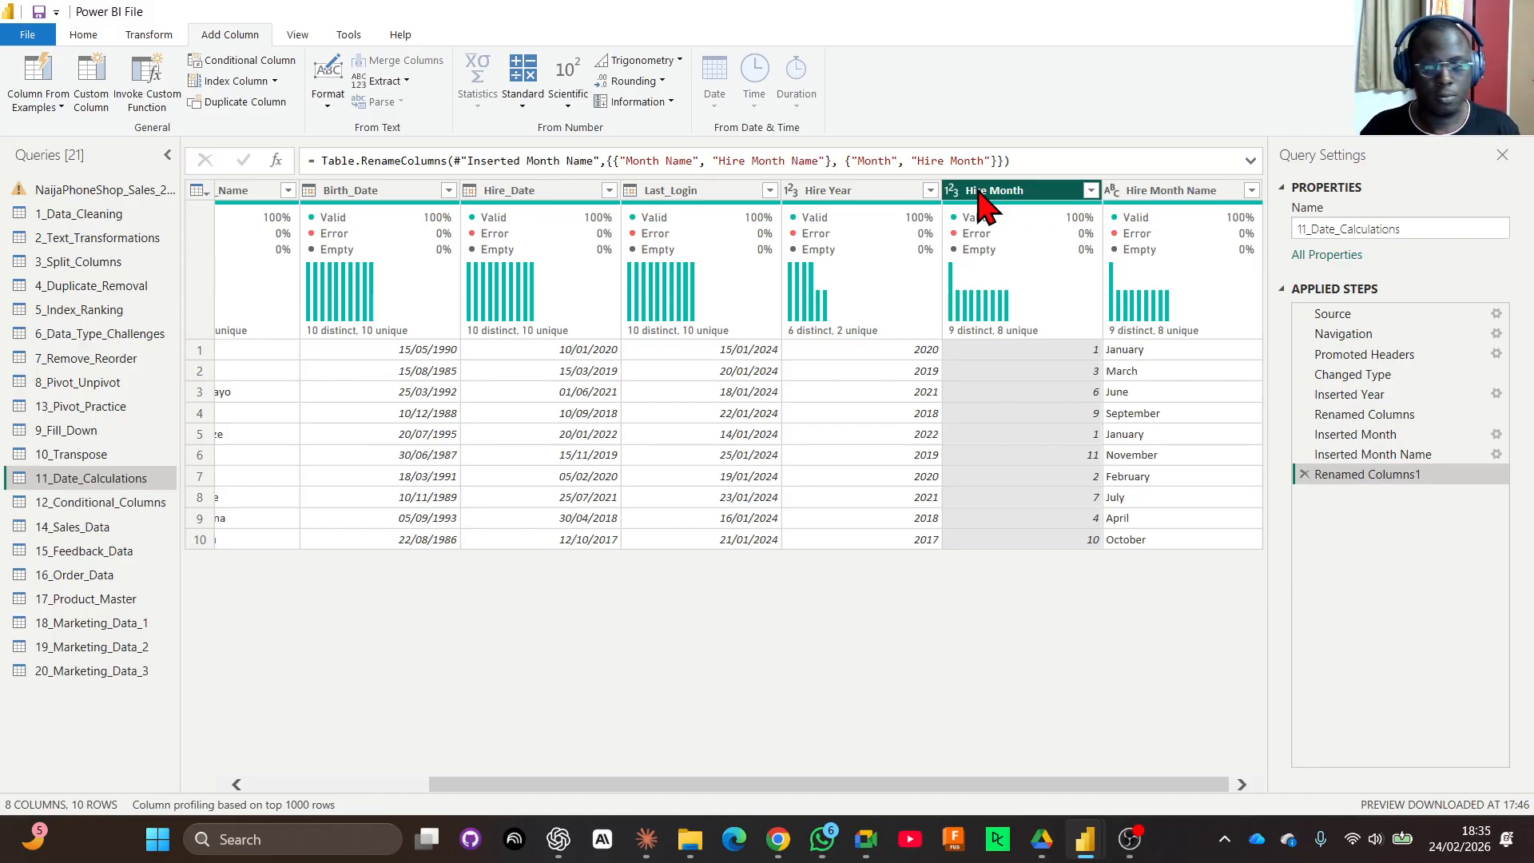
pyautogui.click(1128, 192)
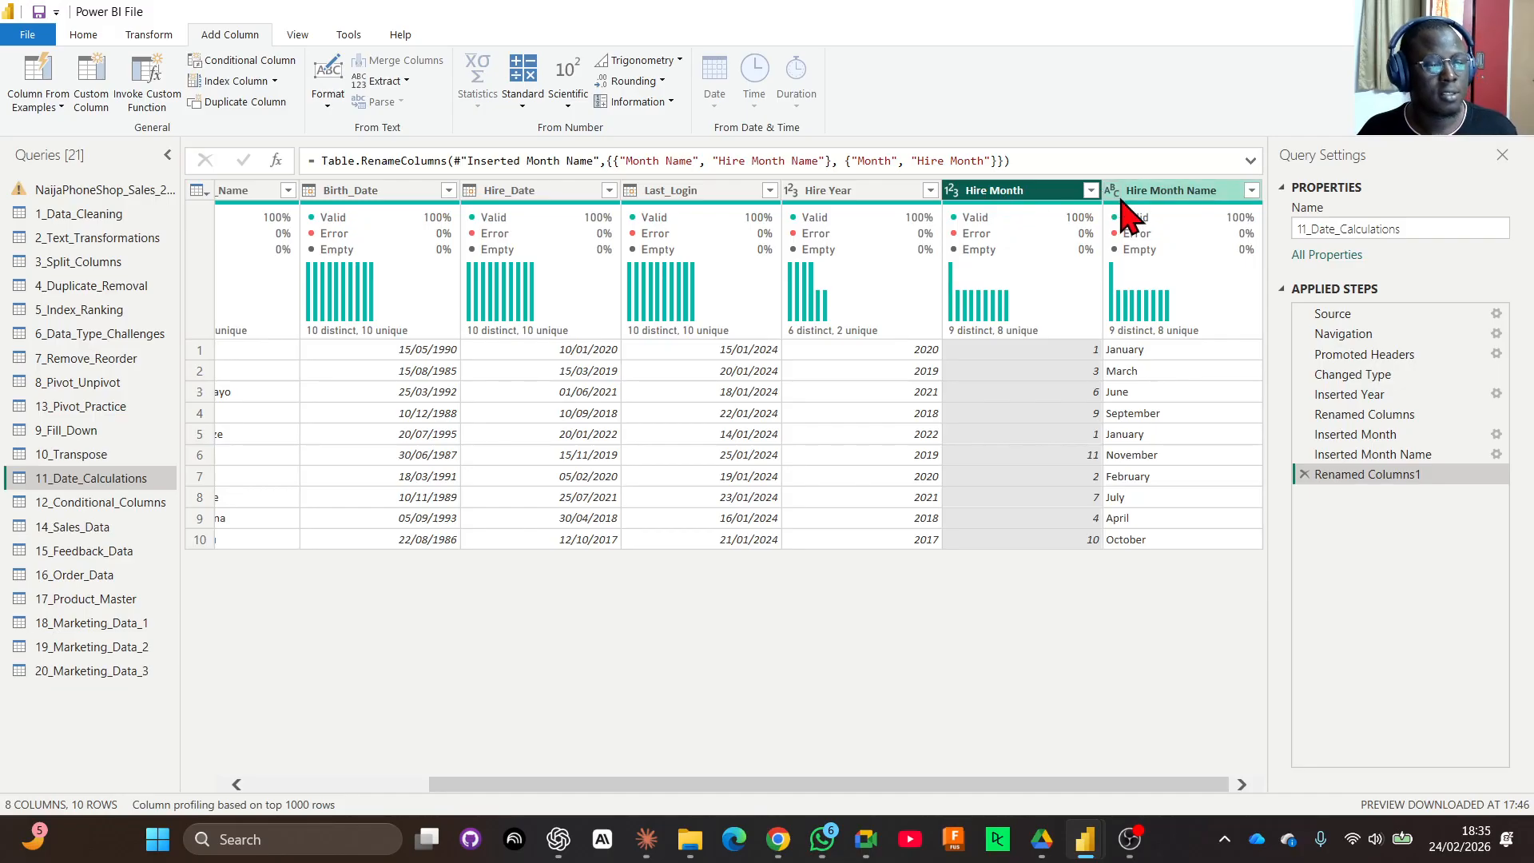
pyautogui.click(1113, 190)
pyautogui.click(999, 749)
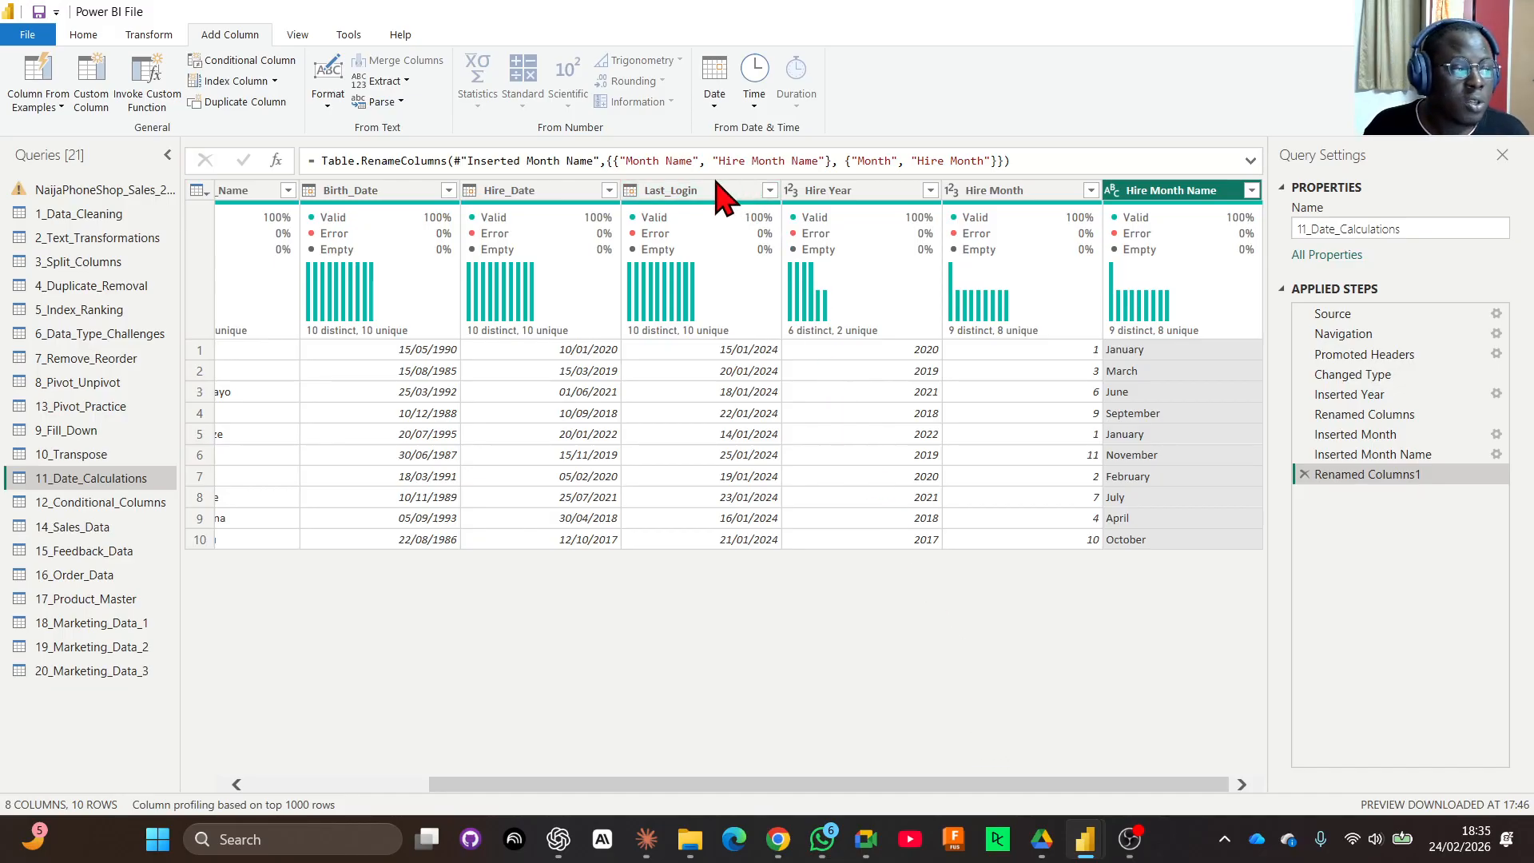
# Add a new column with the quarter of the year extracted from Hire_Date.
pyautogui.click(818, 195)
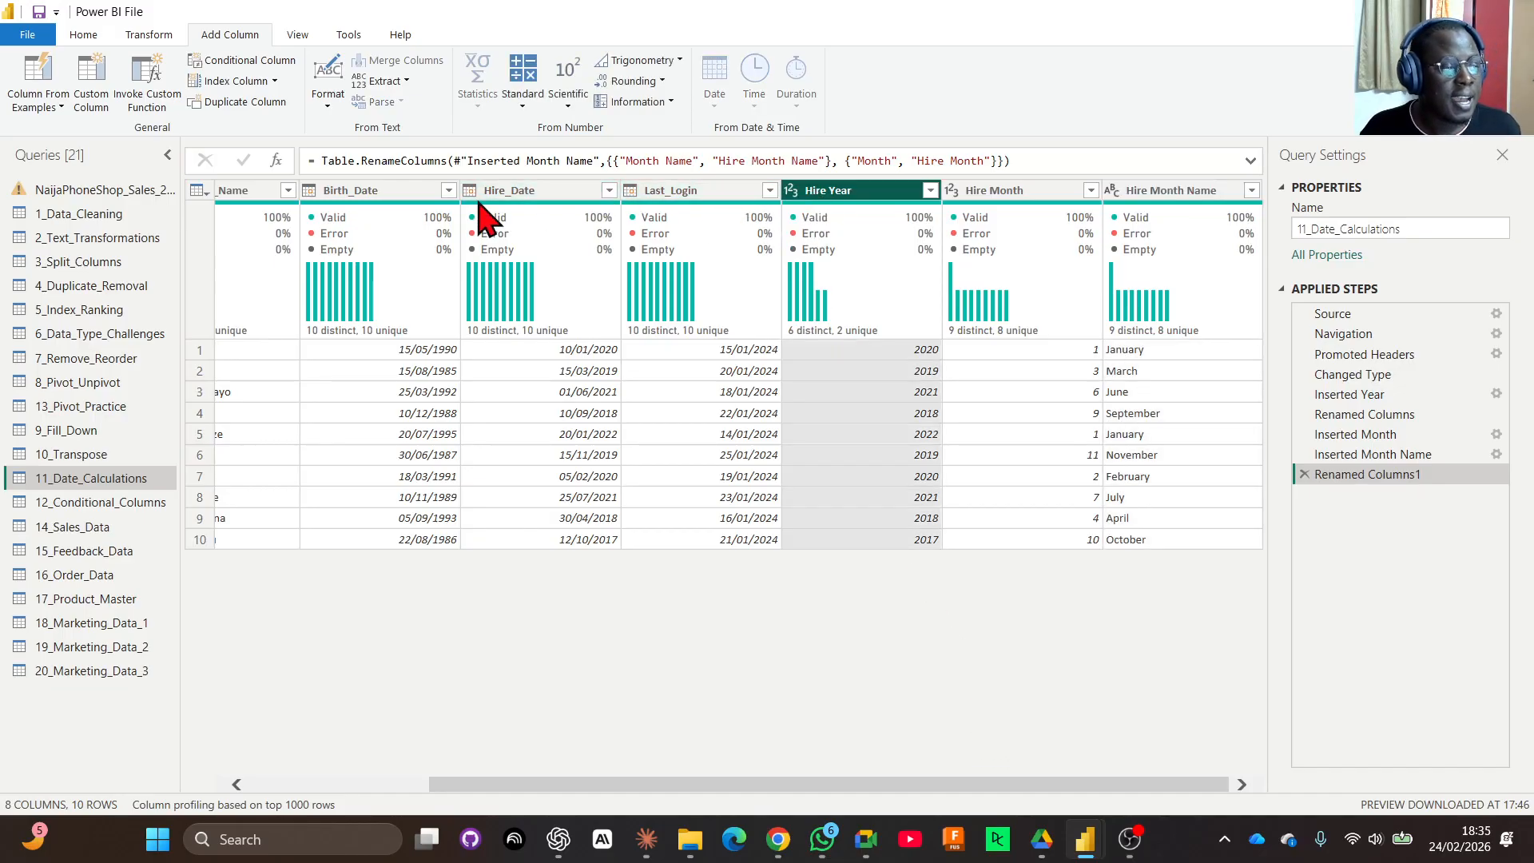
pyautogui.click(557, 197)
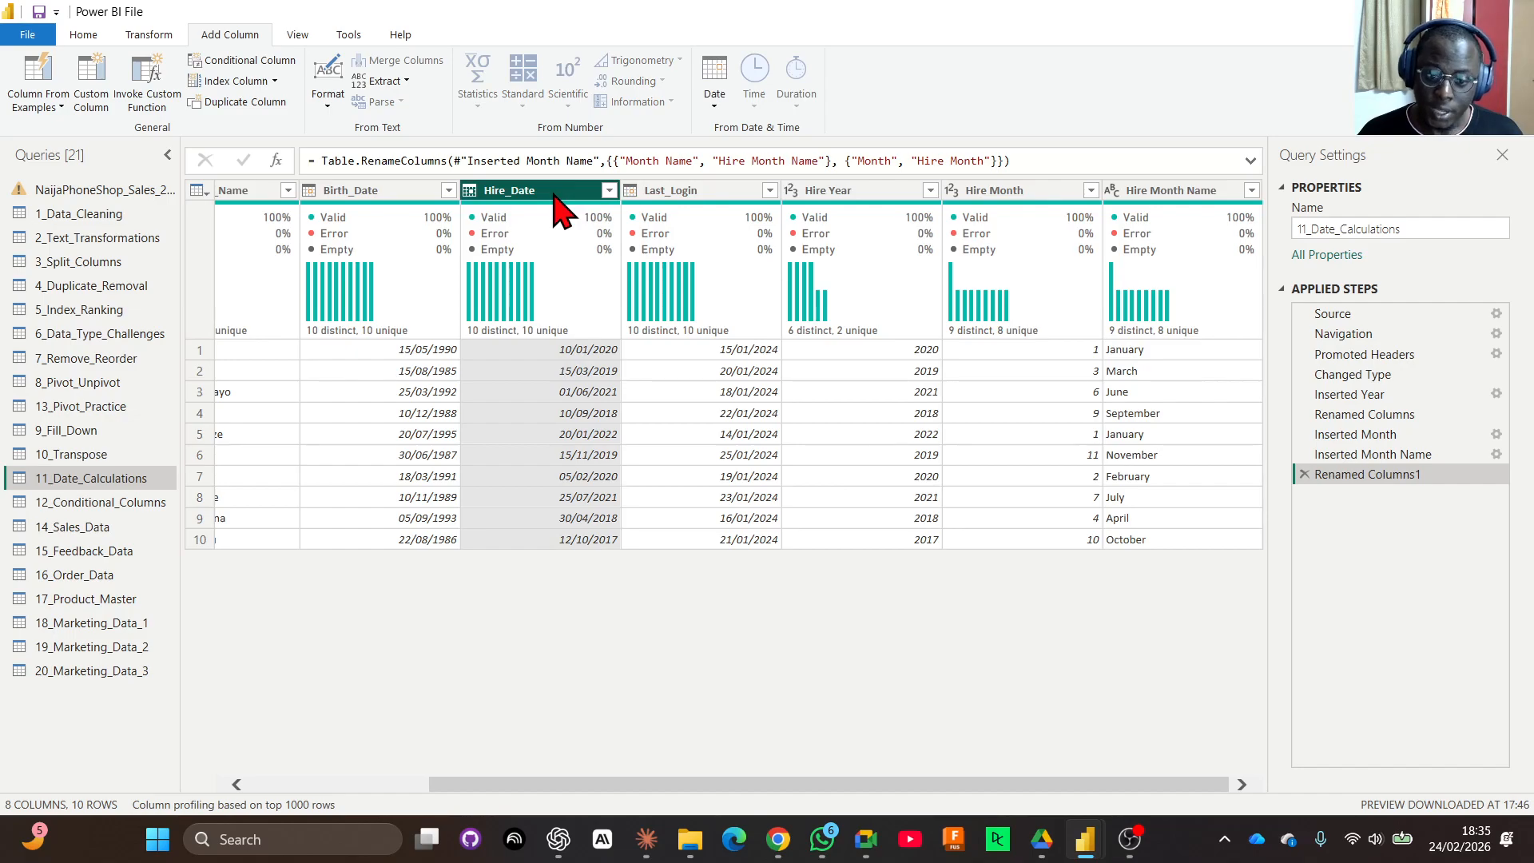
pyautogui.click(716, 112)
pyautogui.moveTo(784, 243)
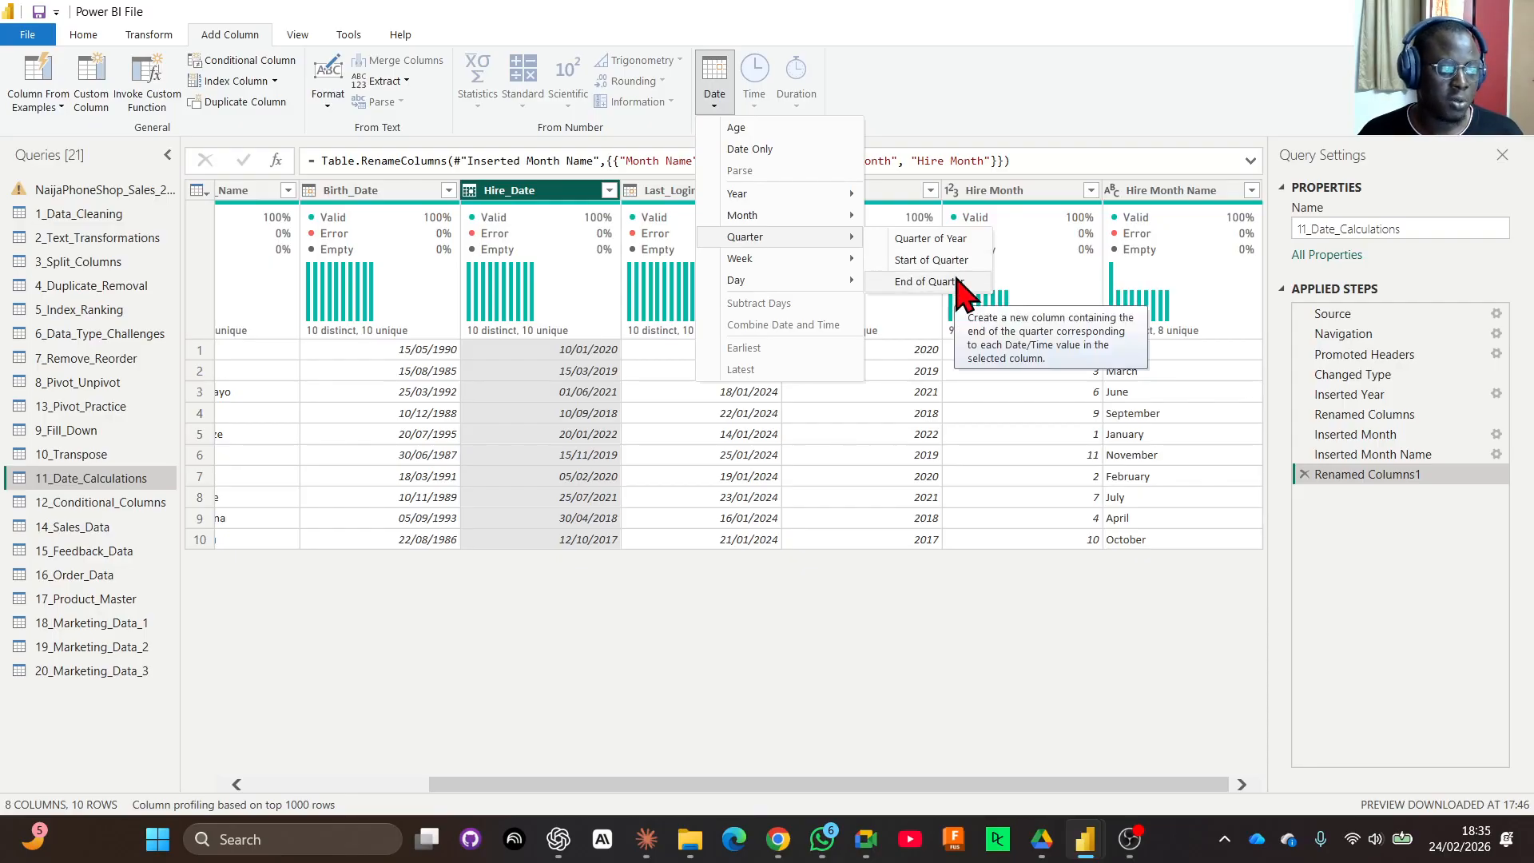
pyautogui.click(955, 240)
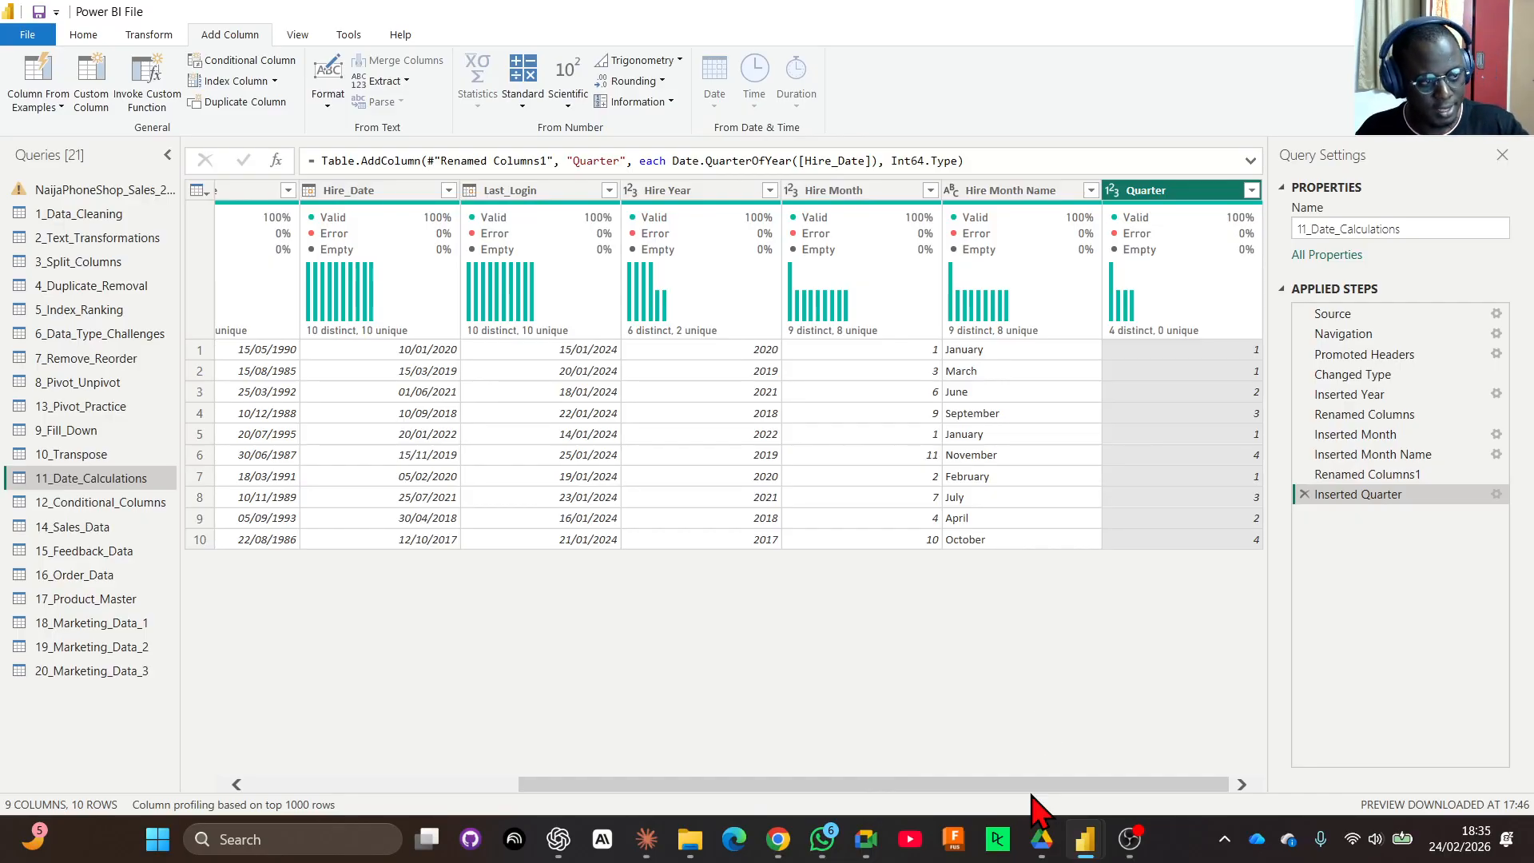
pyautogui.moveTo(1215, 331)
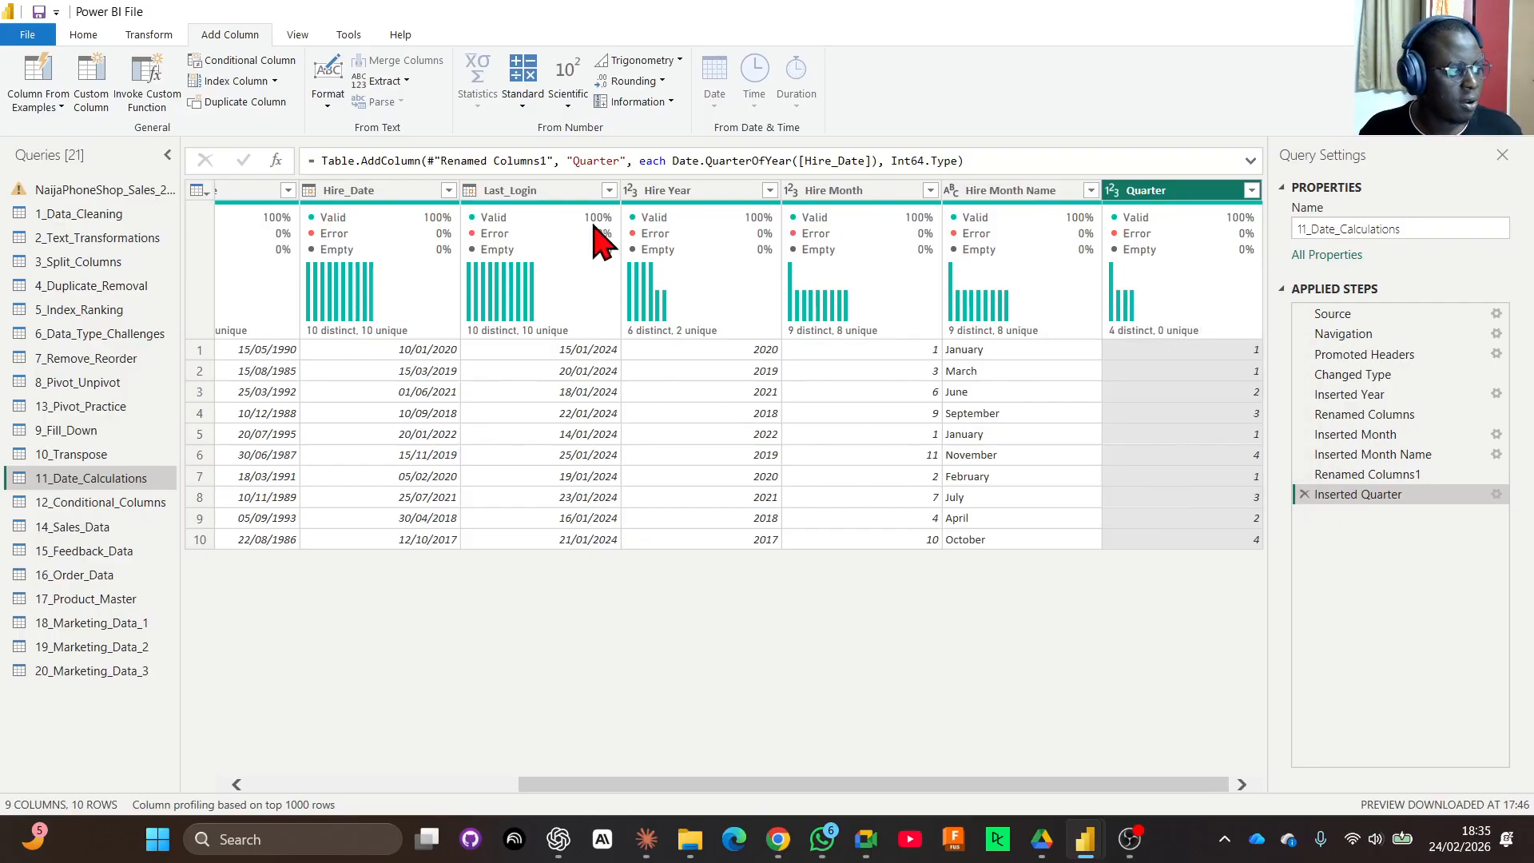
# Add a new column with the day of the month extracted from Hire_Date.
pyautogui.click(398, 195)
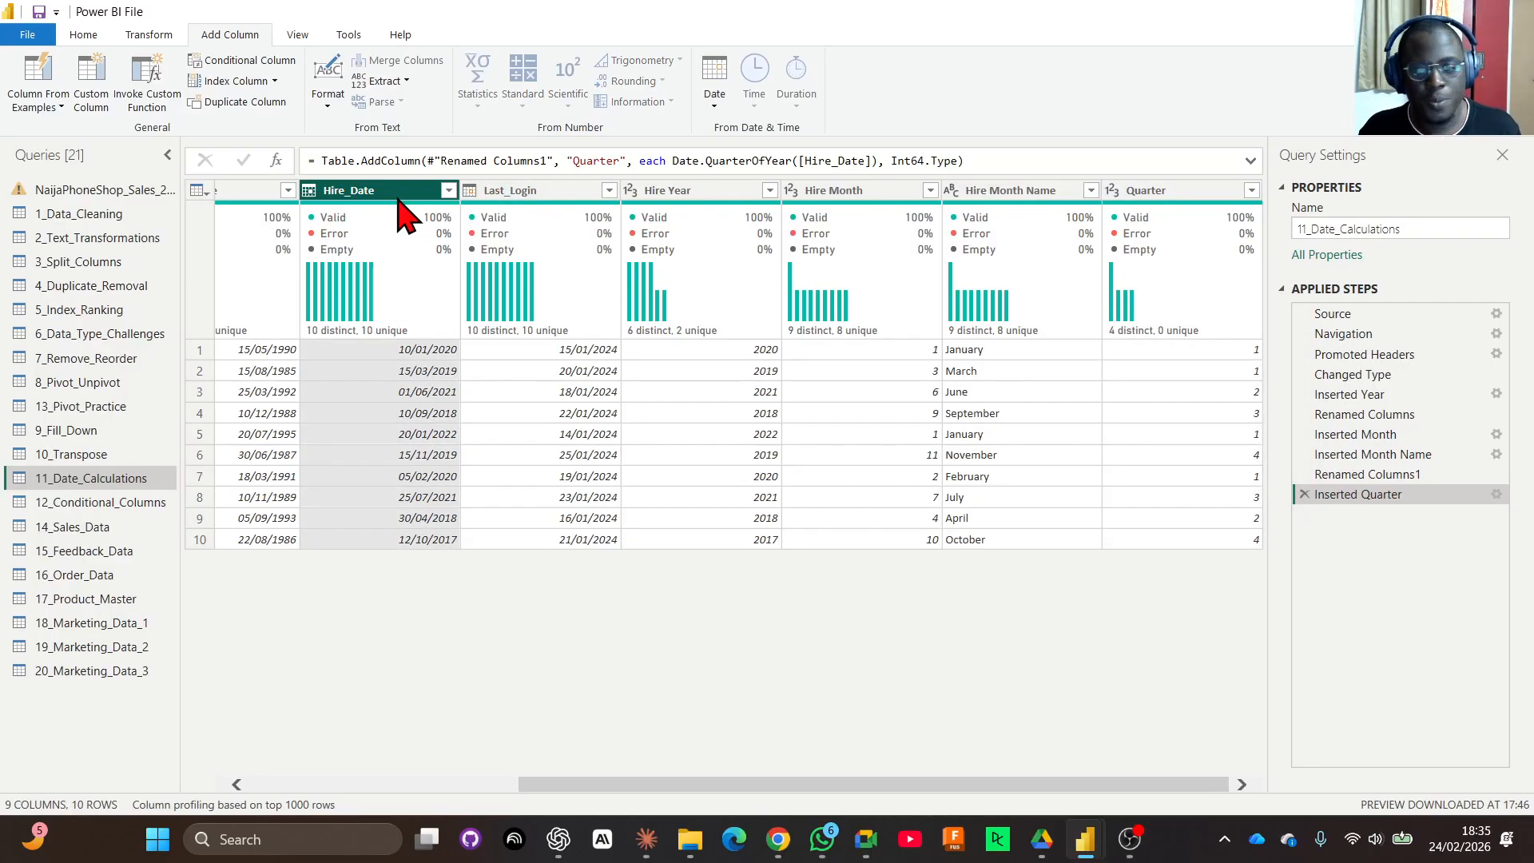
pyautogui.click(711, 95)
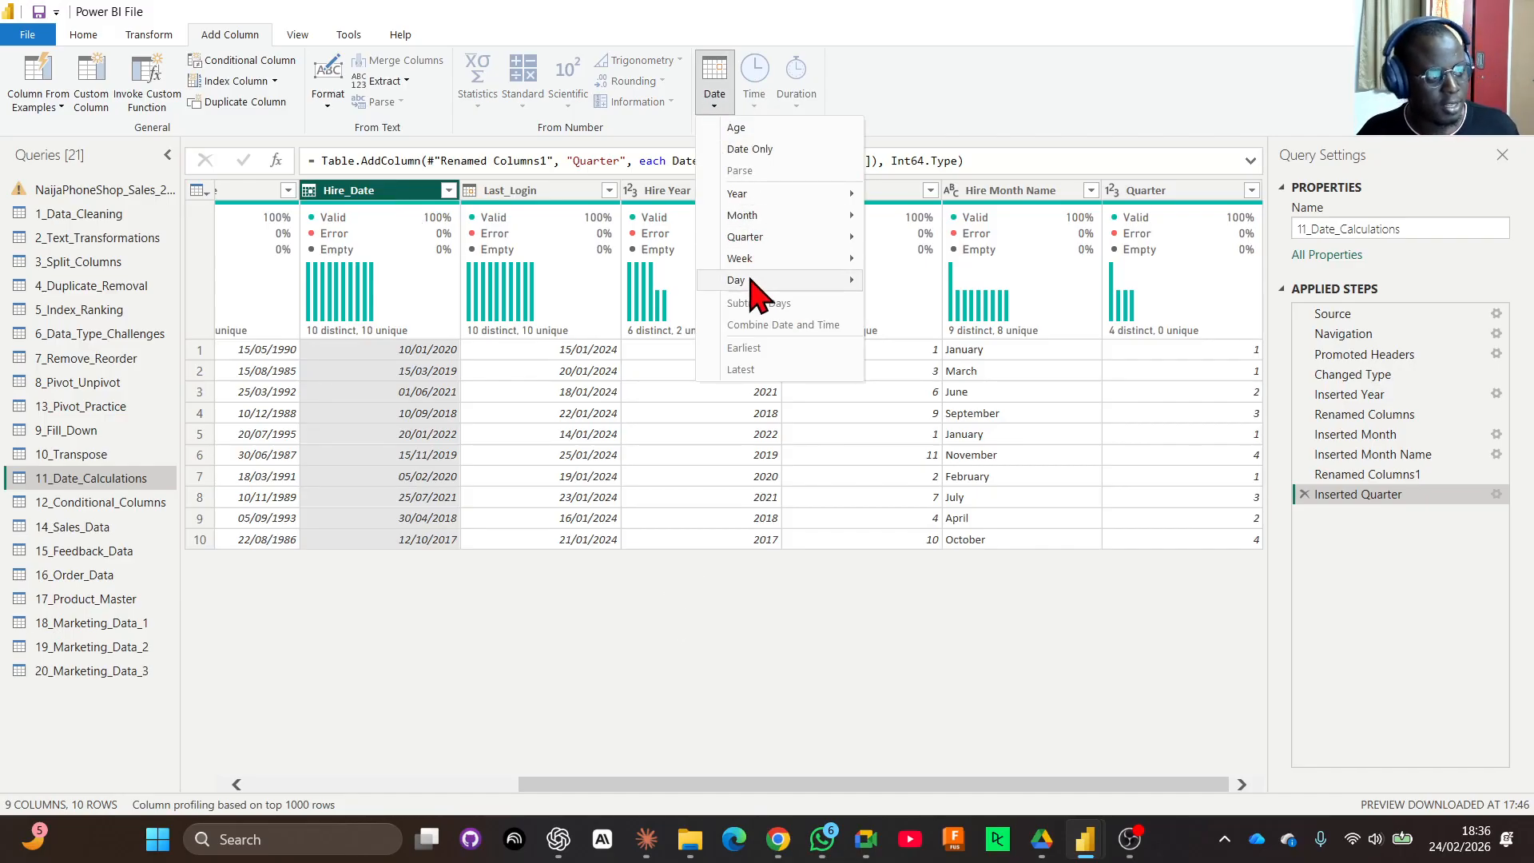
pyautogui.moveTo(752, 281)
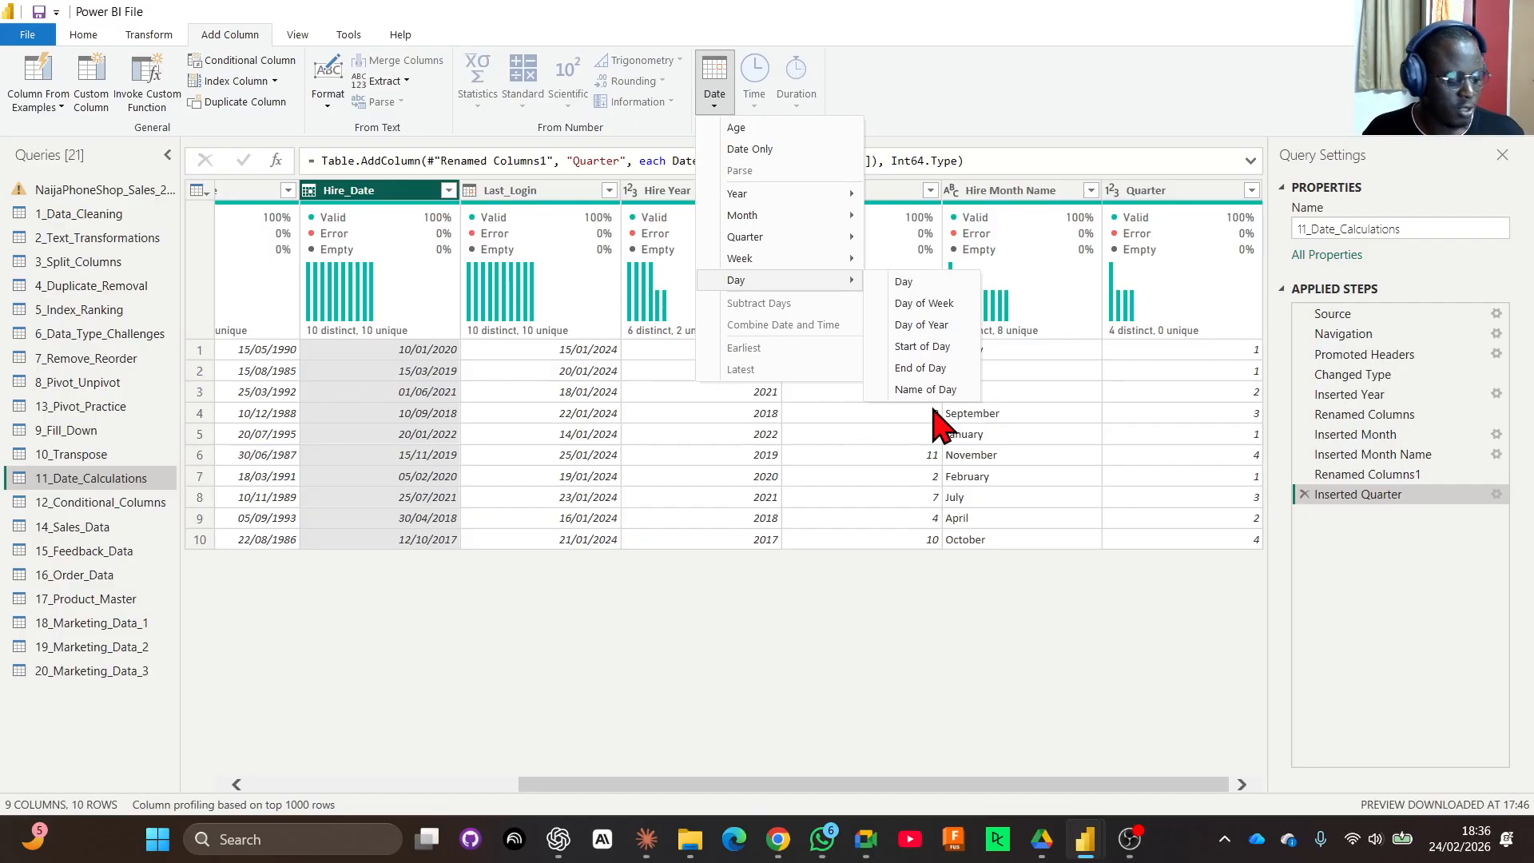
pyautogui.click(914, 282)
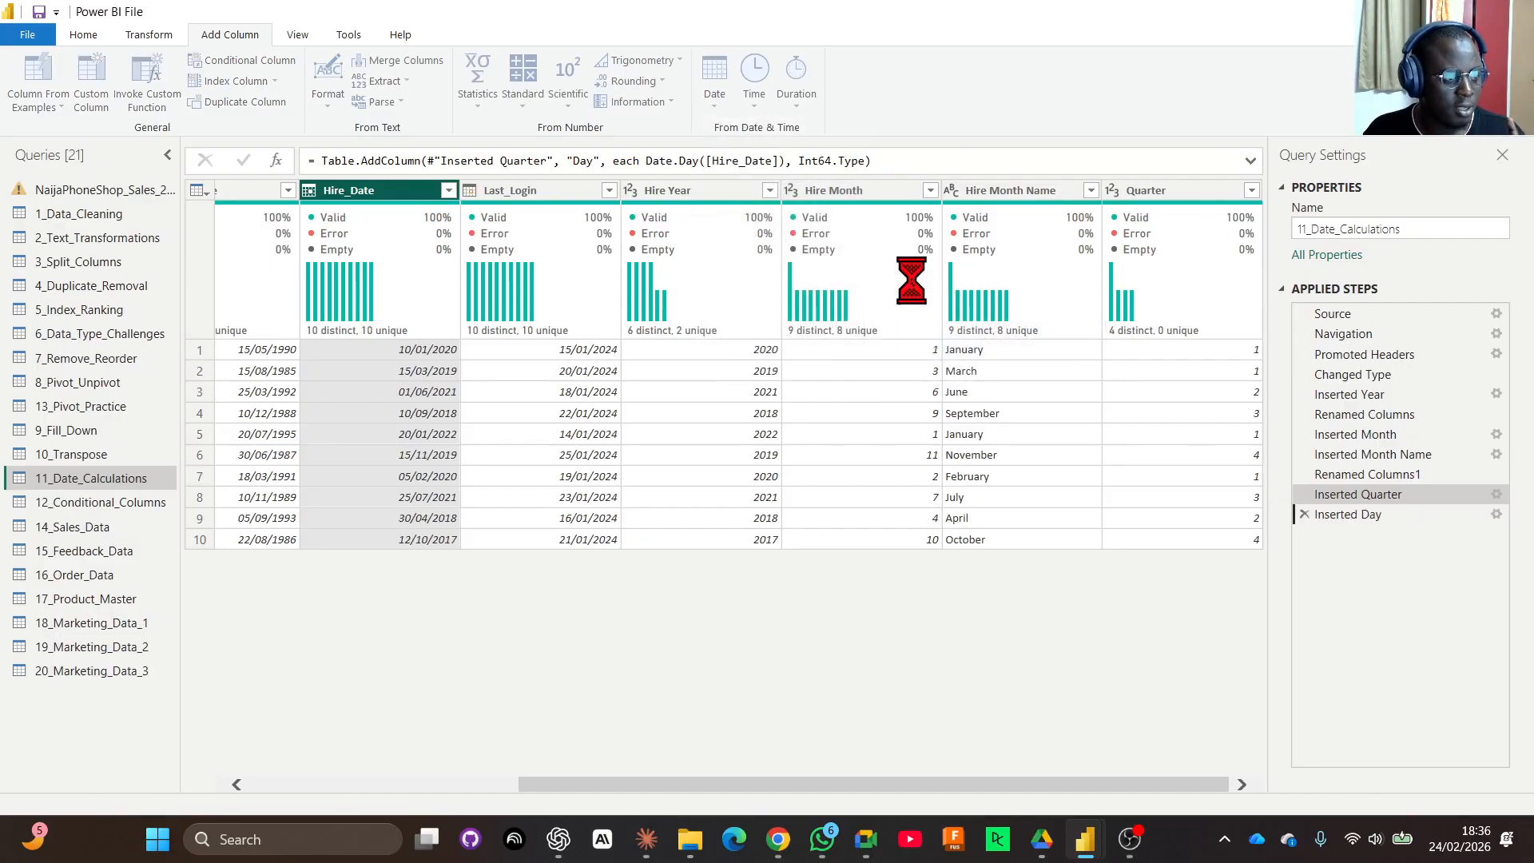
# Add a new column with the day of the week number extracted from Hire_Date.
pyautogui.click(240, 190)
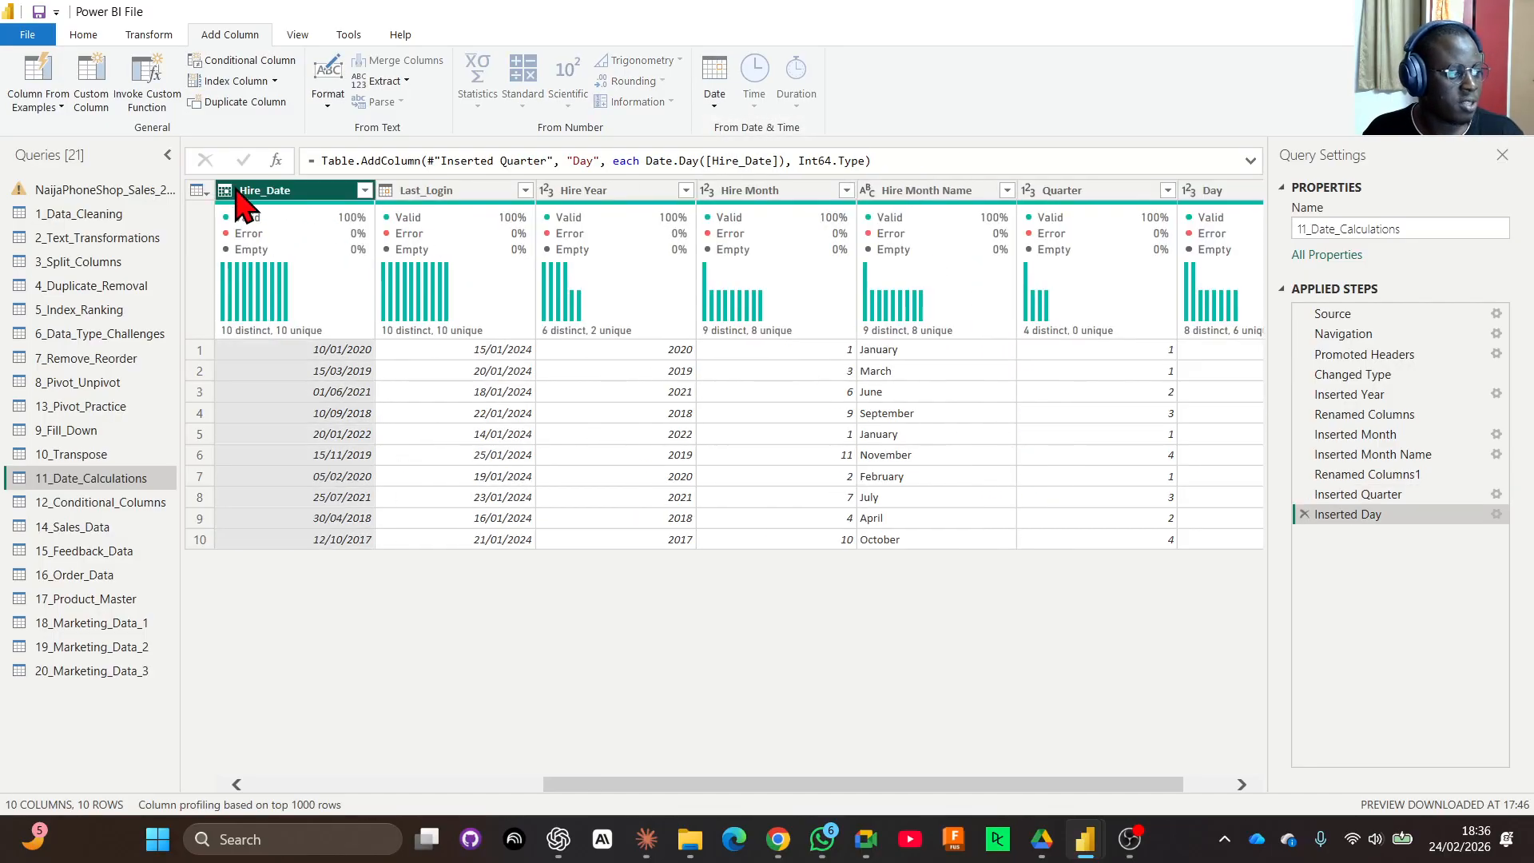
pyautogui.click(714, 84)
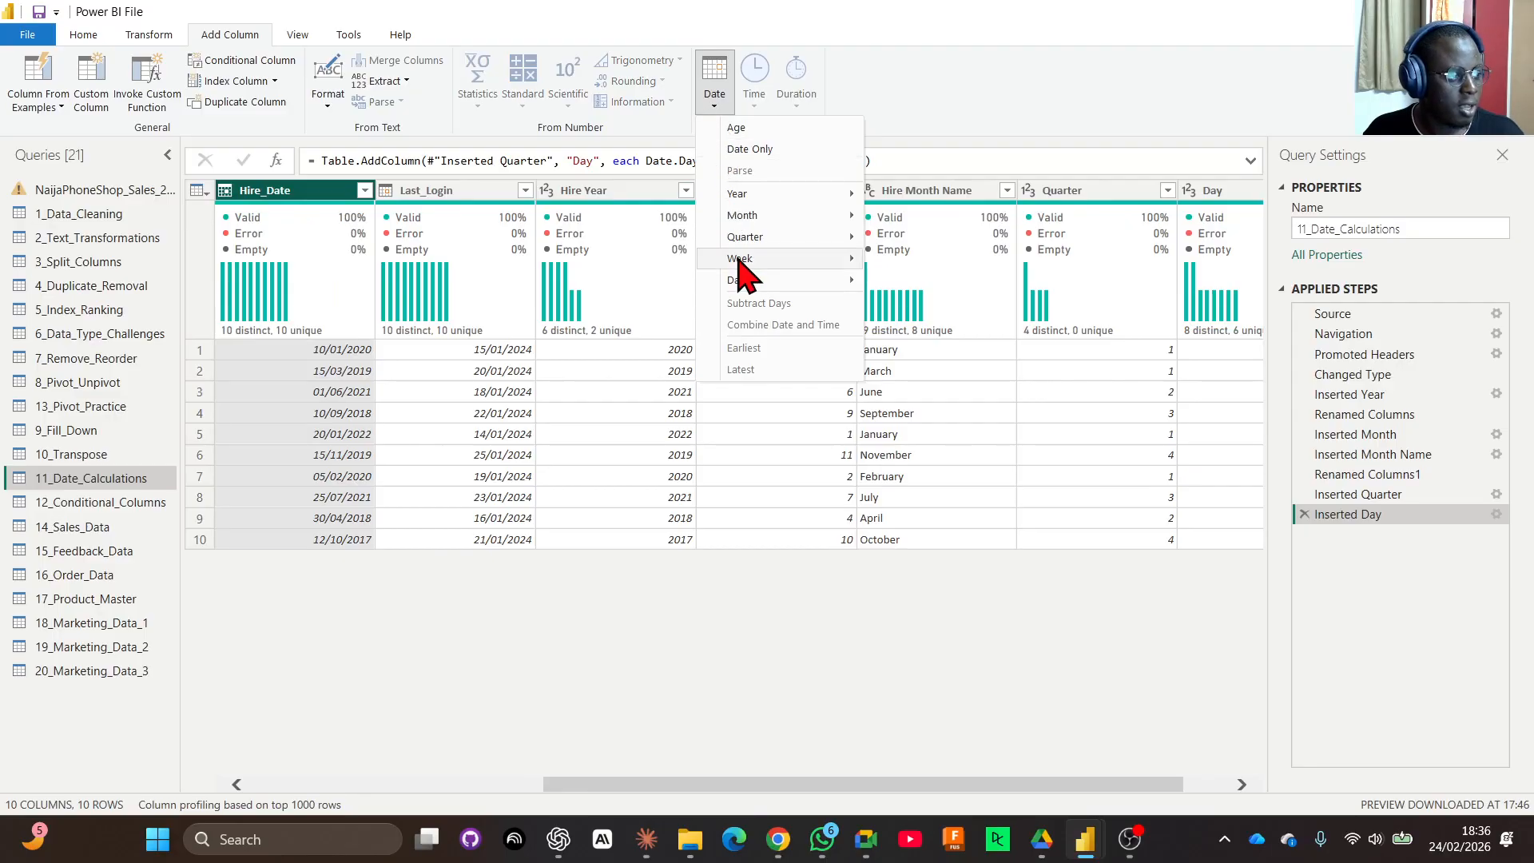
pyautogui.moveTo(799, 281)
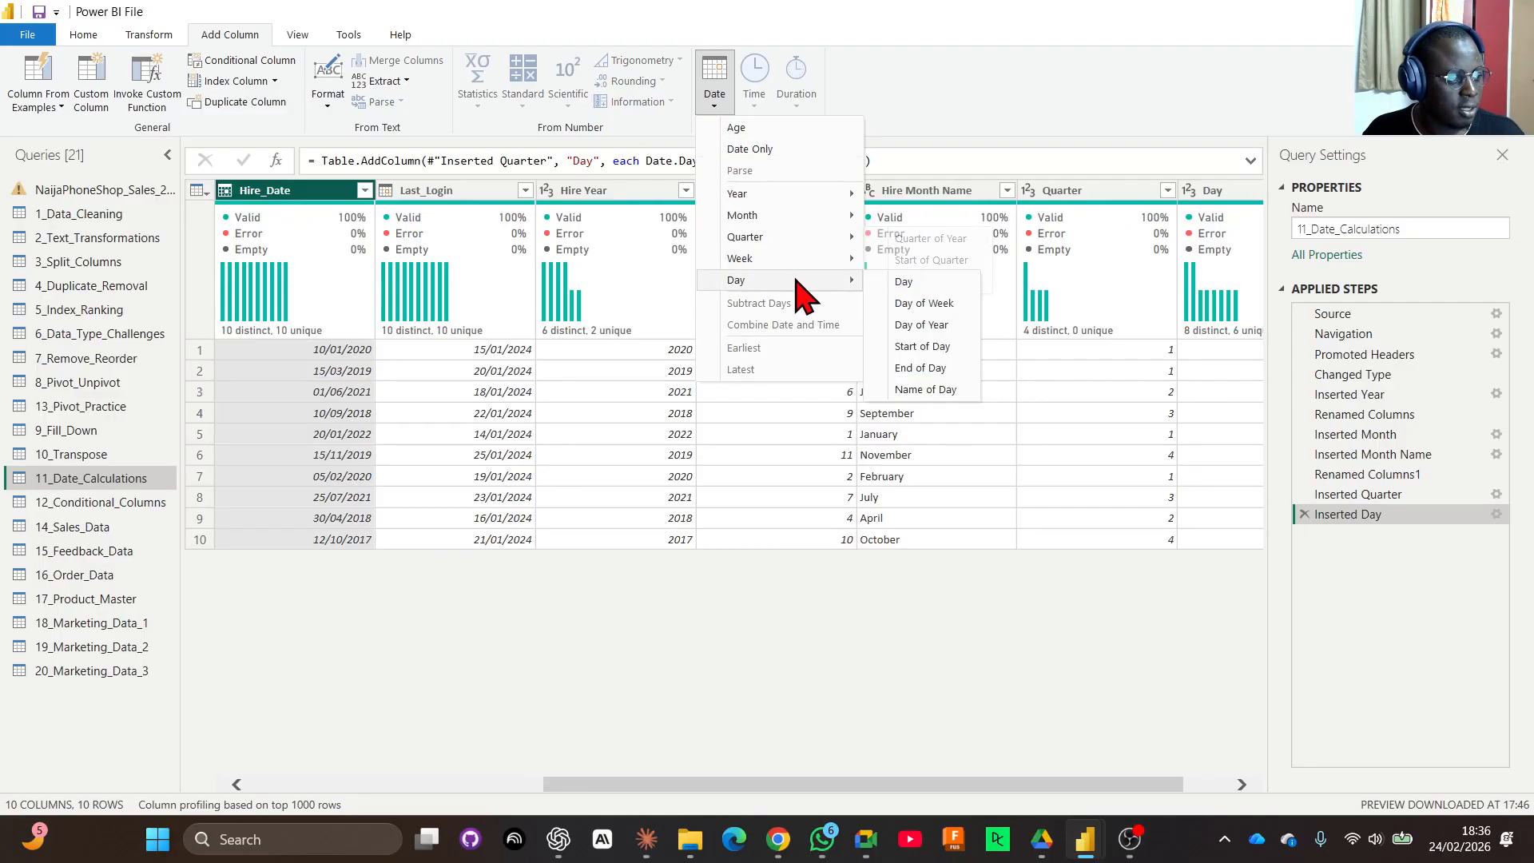
pyautogui.click(951, 305)
# Add a new column with the day of the year extracted from Hire_Date.
pyautogui.click(257, 190)
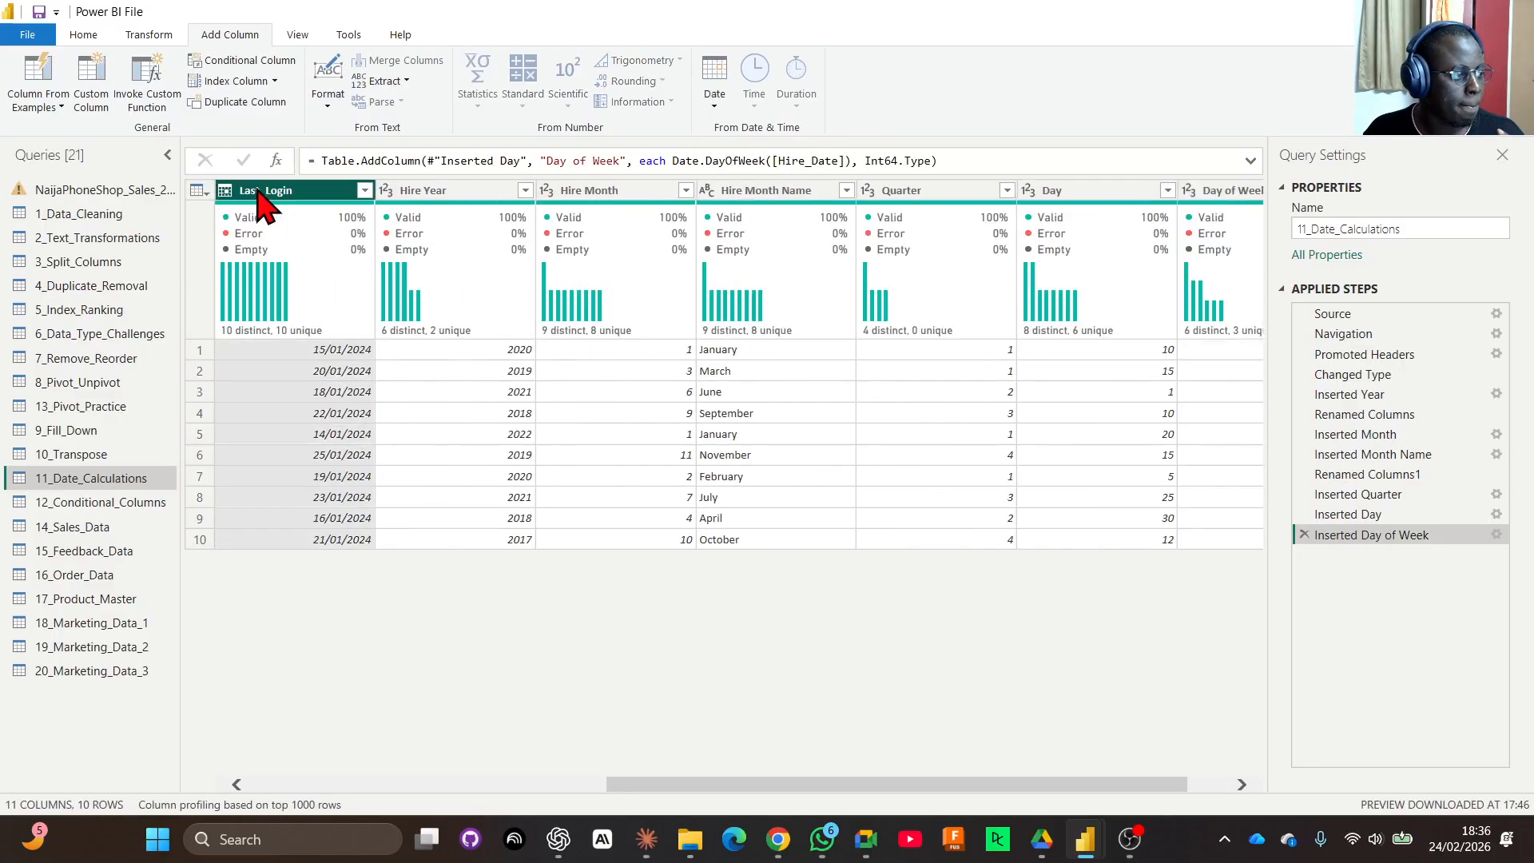
pyautogui.moveTo(736, 786); pyautogui.dragTo(618, 787)
pyautogui.click(320, 191)
pyautogui.click(714, 80)
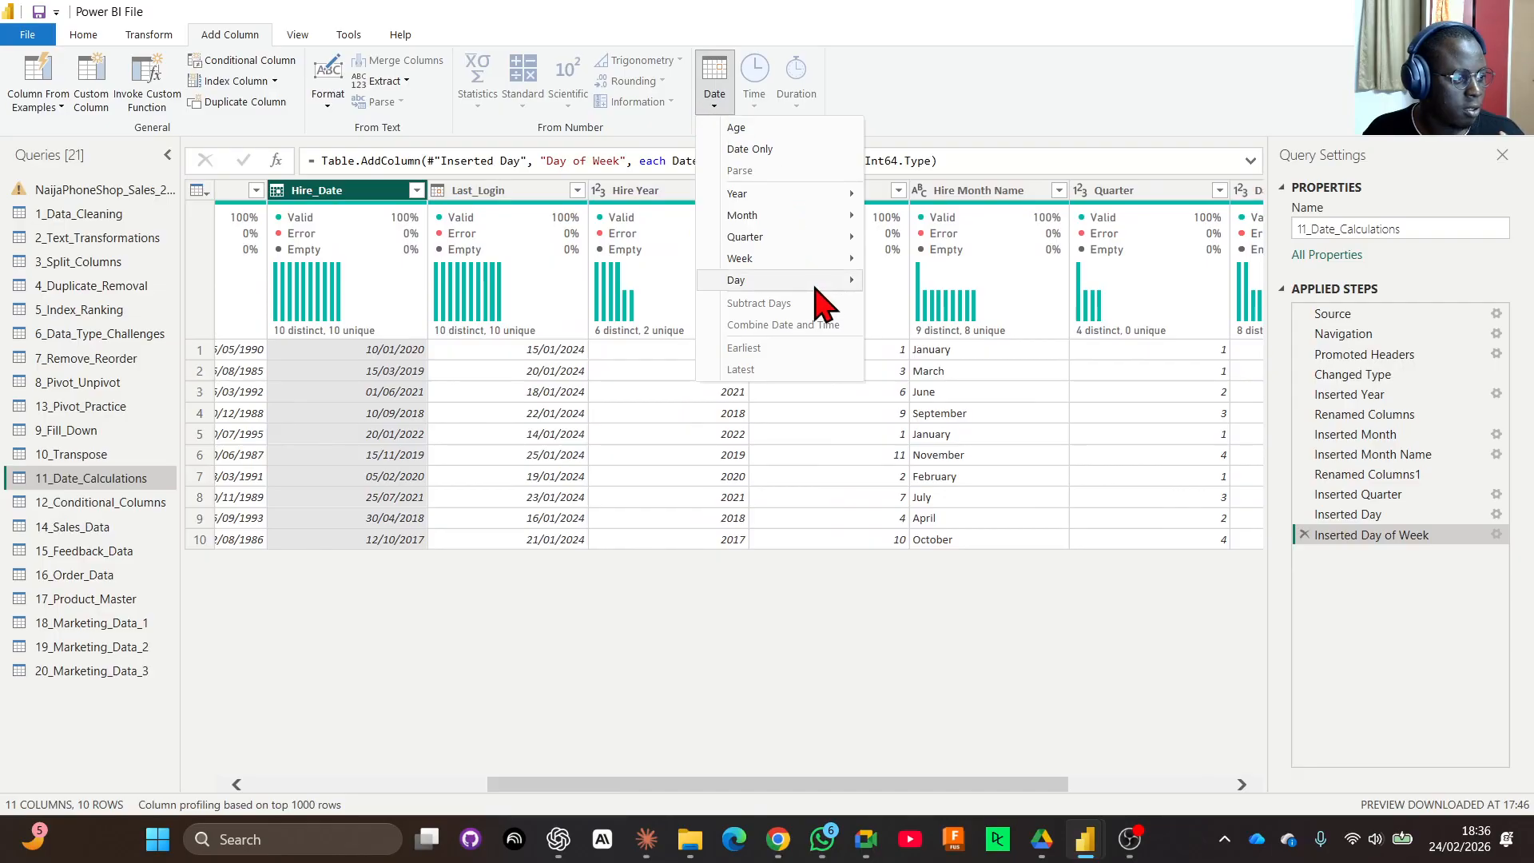
pyautogui.moveTo(820, 284)
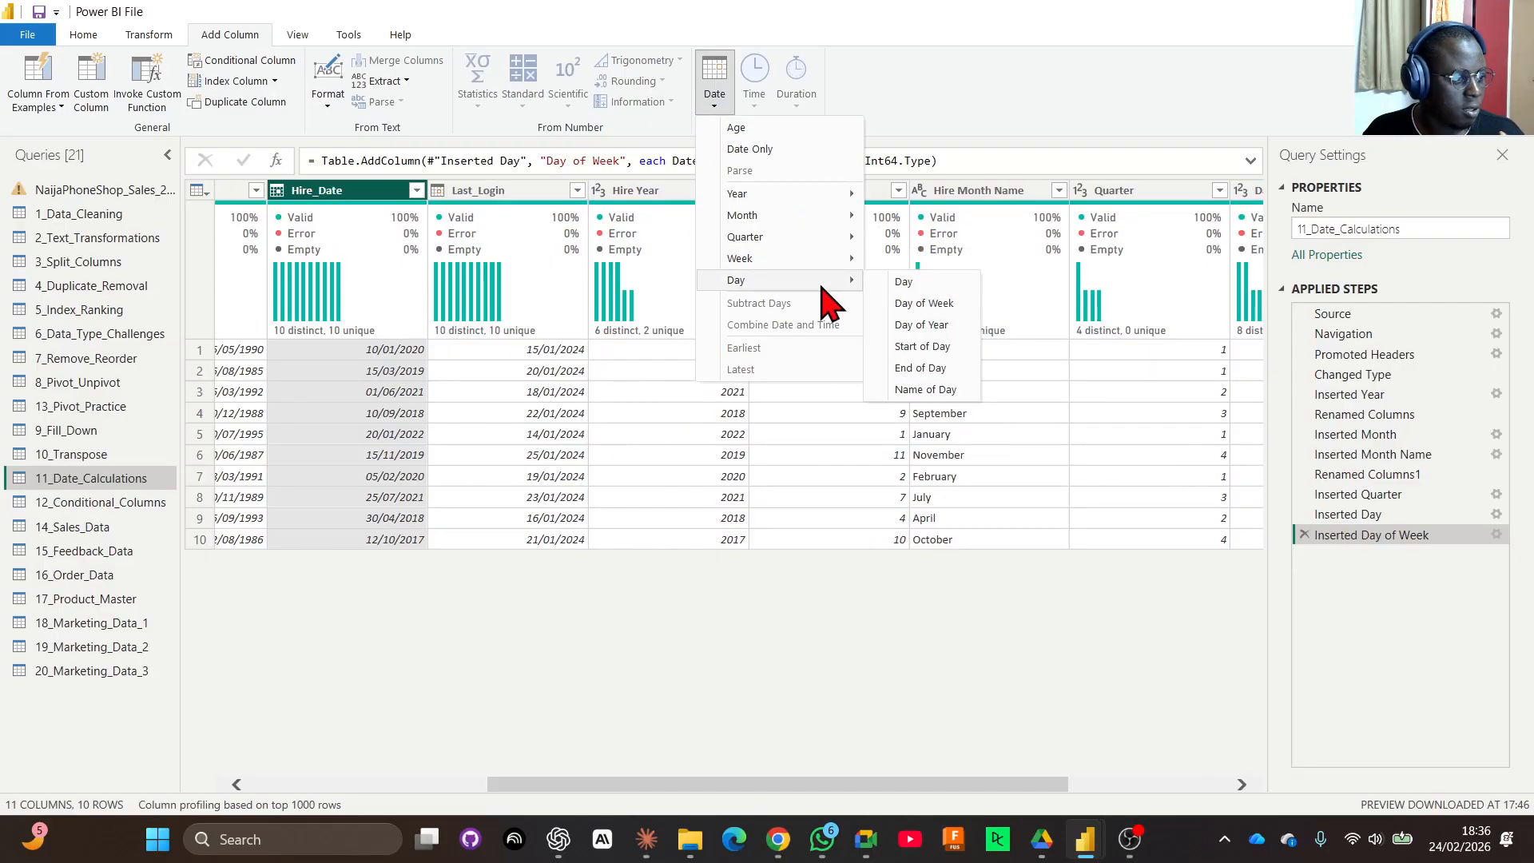
pyautogui.click(913, 325)
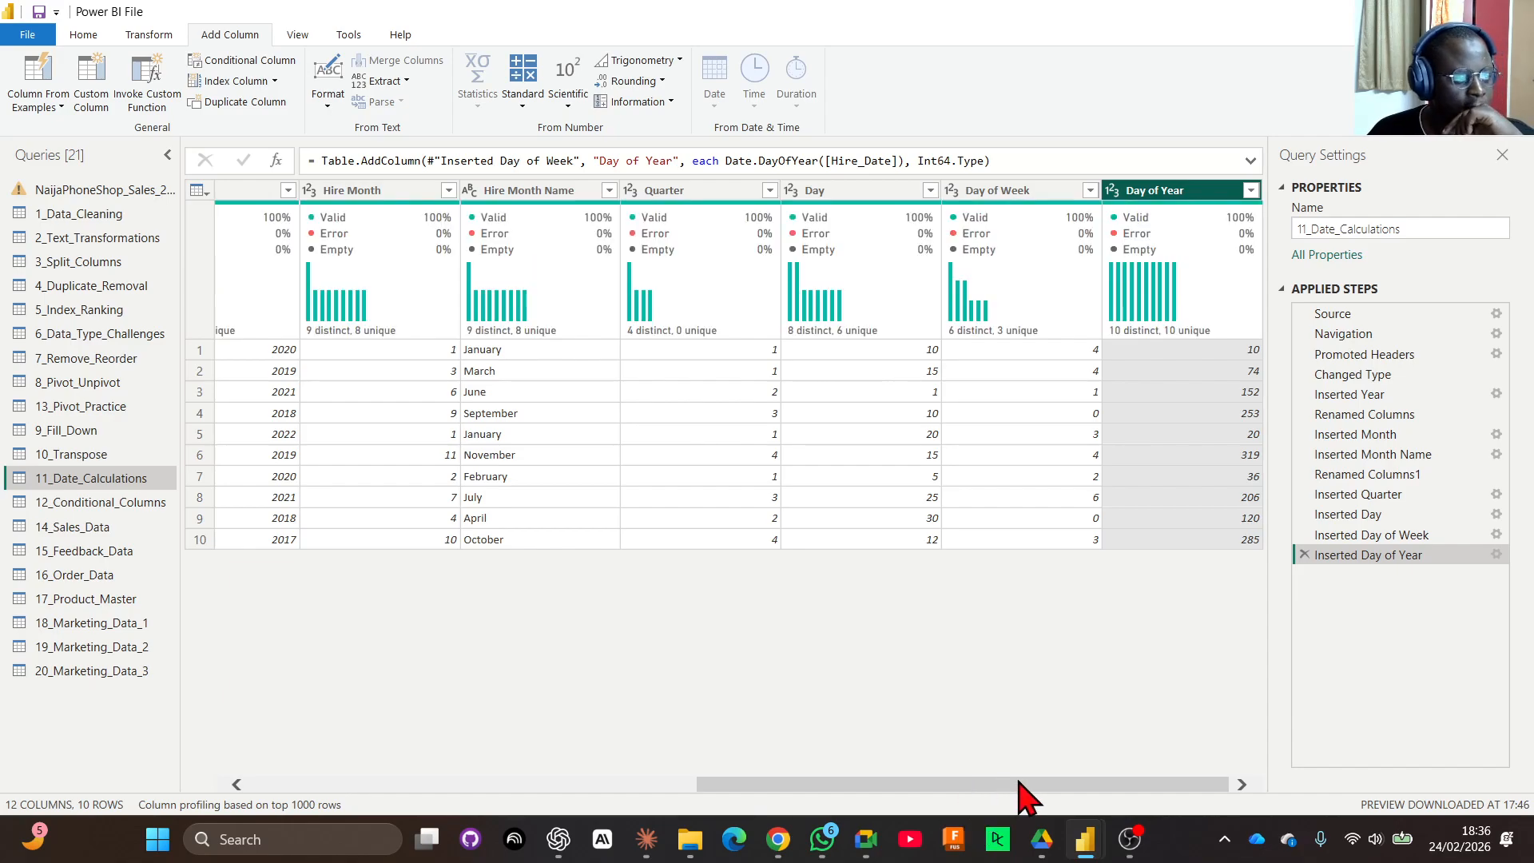
# Move the Hire_Date column between the Quarter and Day columns.
pyautogui.click(834, 212)
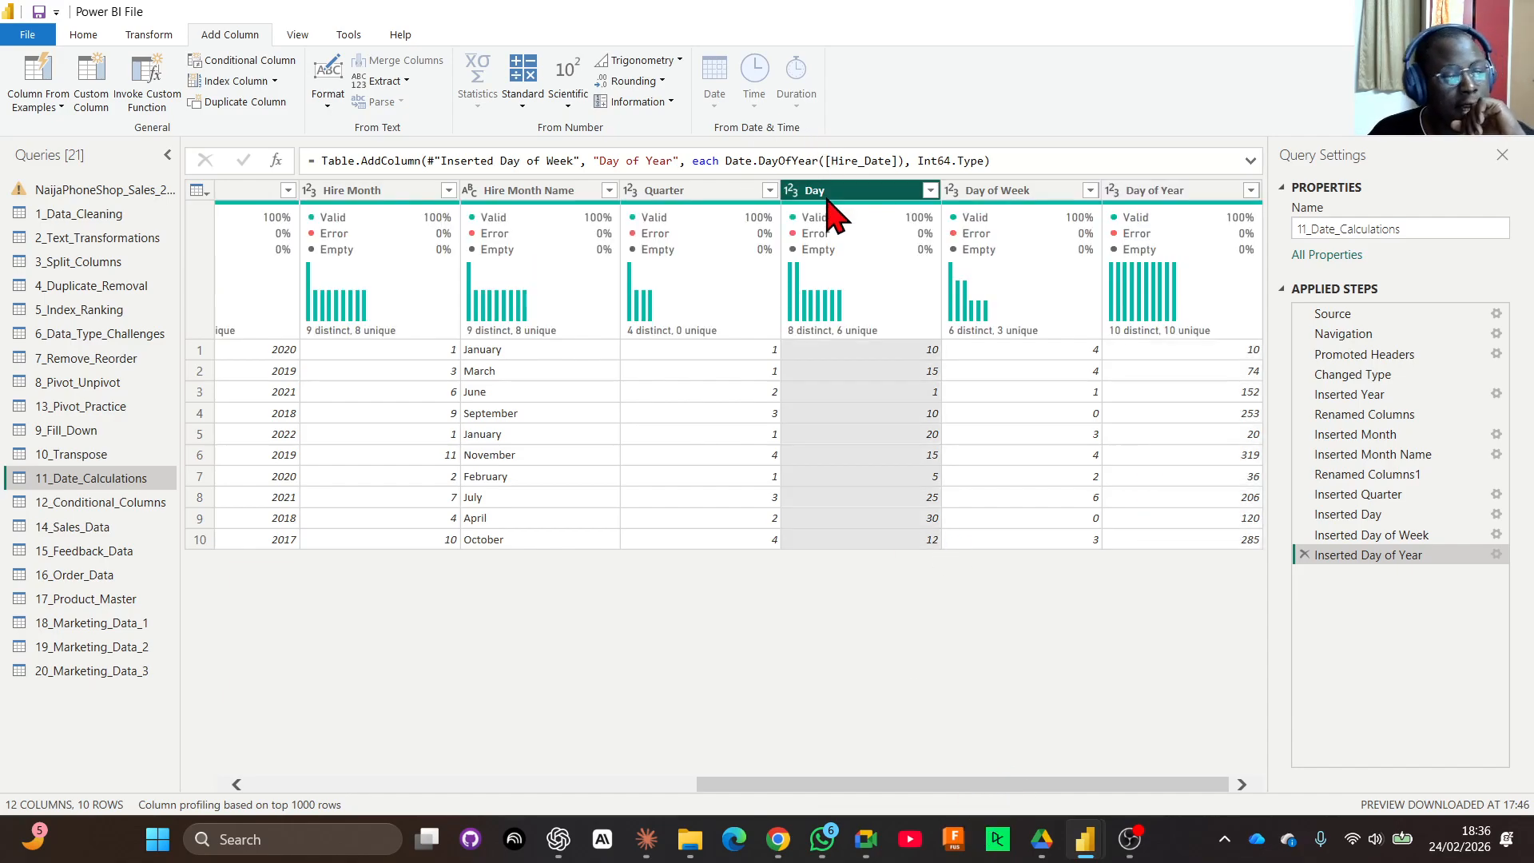
pyautogui.click(1008, 206)
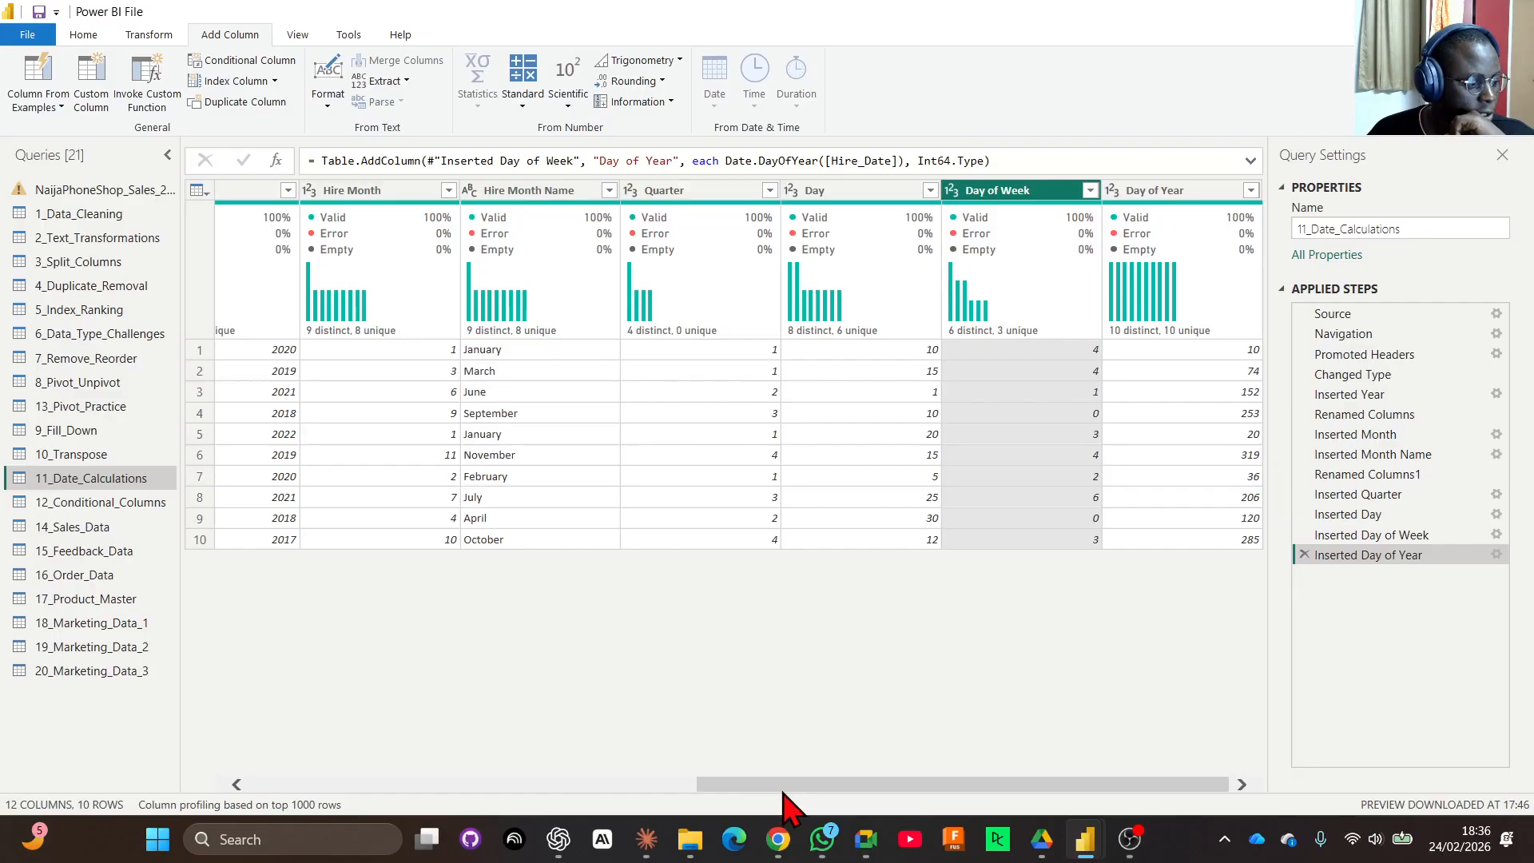
pyautogui.moveTo(720, 791); pyautogui.dragTo(545, 787)
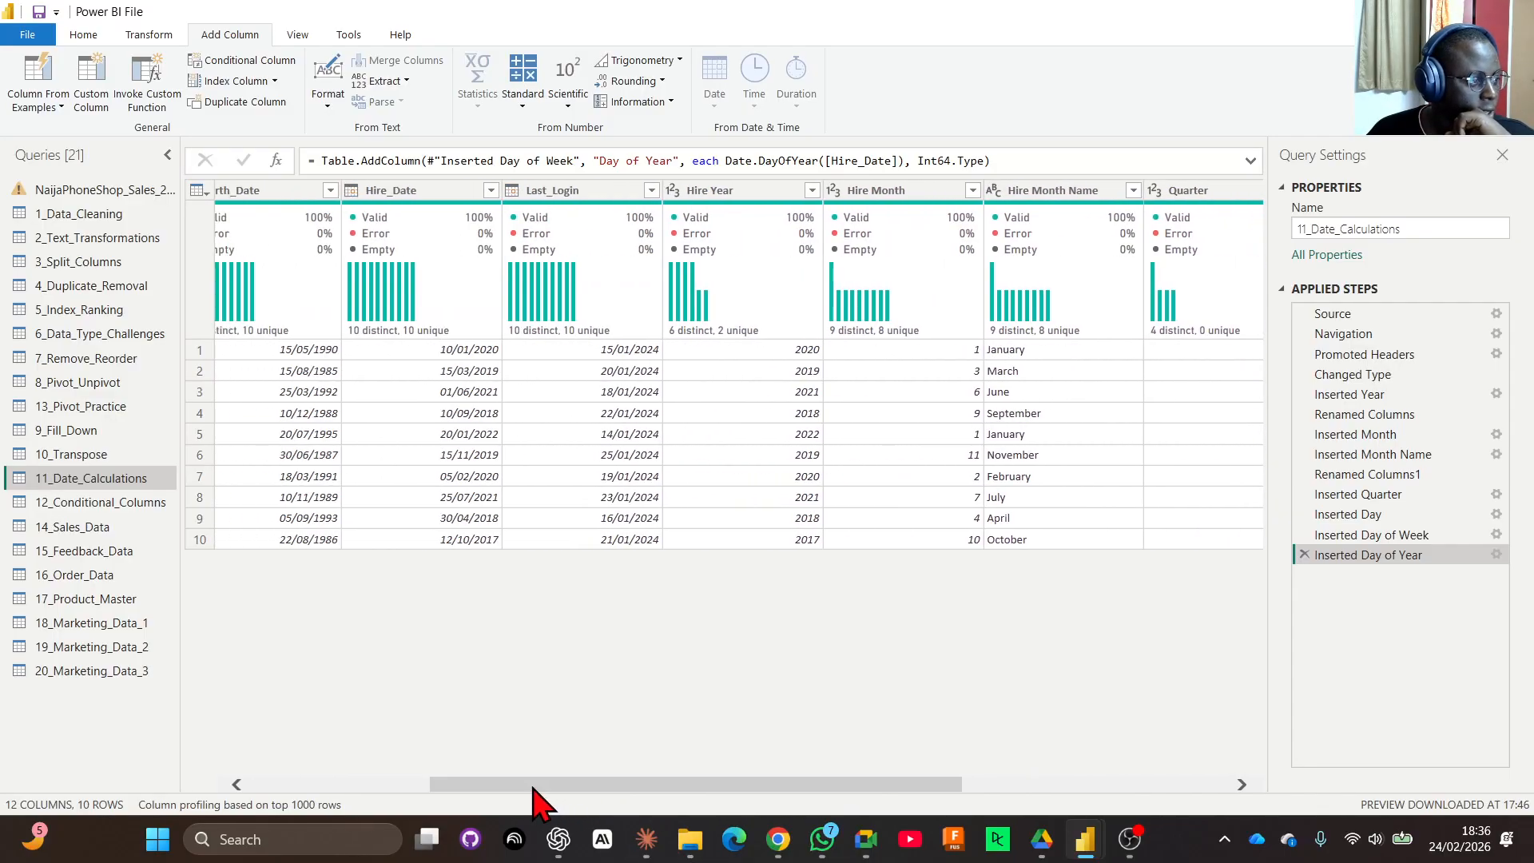
pyautogui.moveTo(416, 196); pyautogui.dragTo(1235, 206)
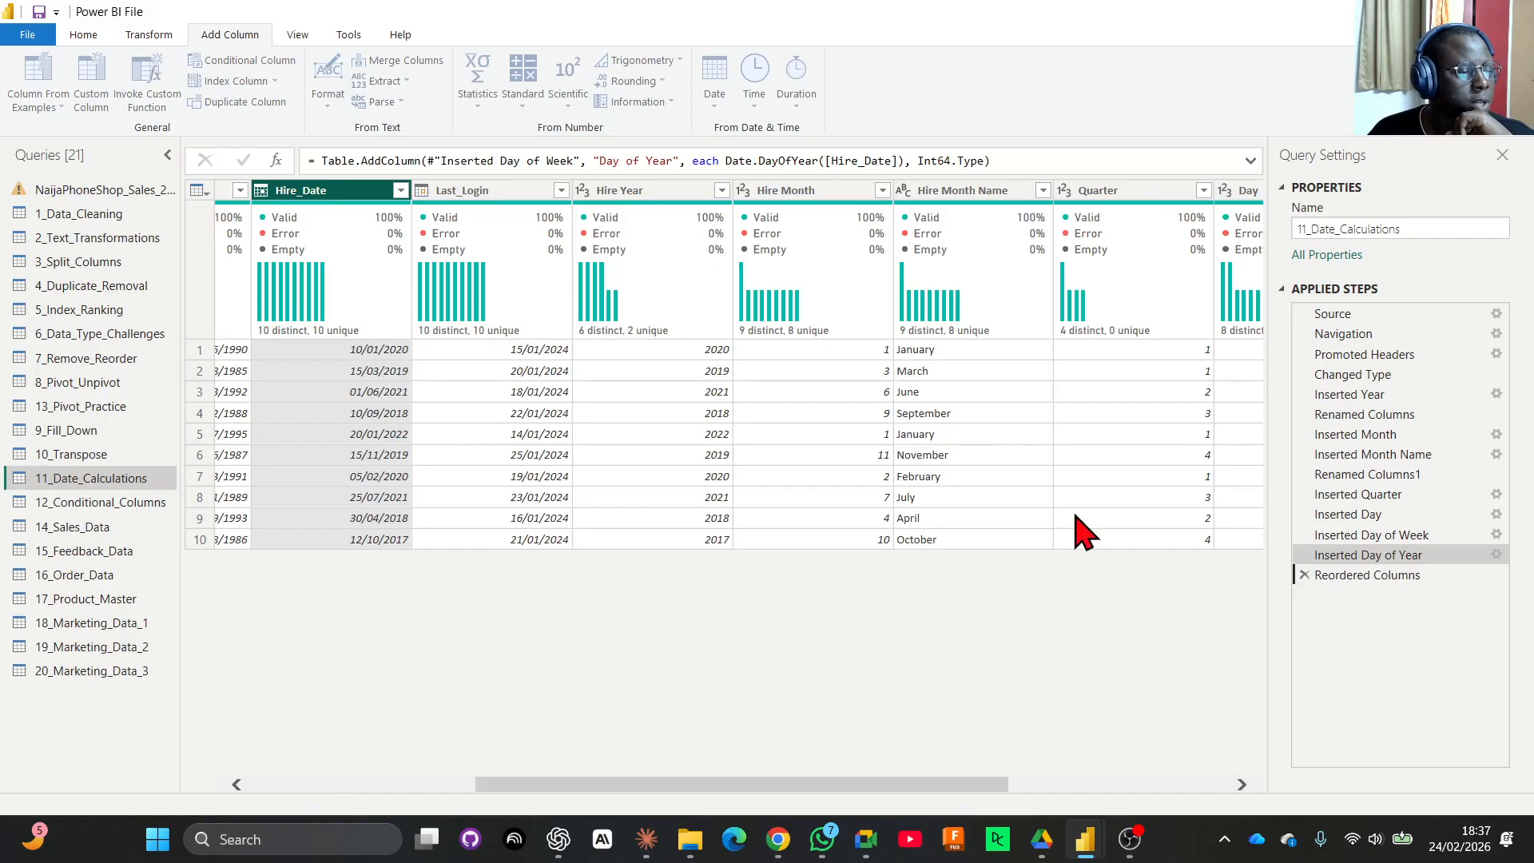
pyautogui.click(1015, 784)
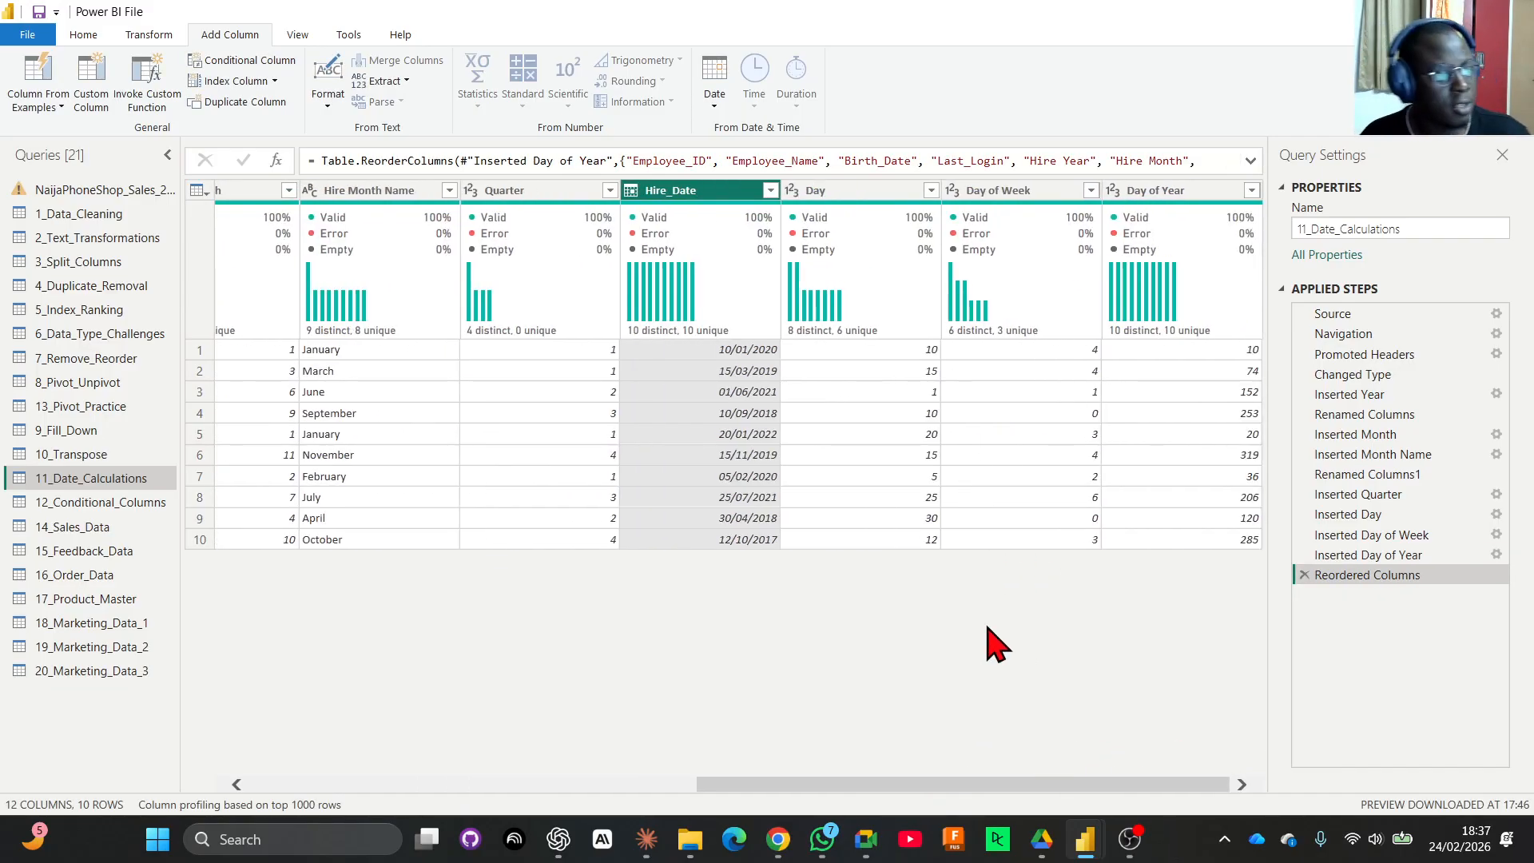
# Compare the Day and Day of Week columns with Hire_Date, and review the formula of the inserted Day of Week step without changing it.
pyautogui.click(846, 199)
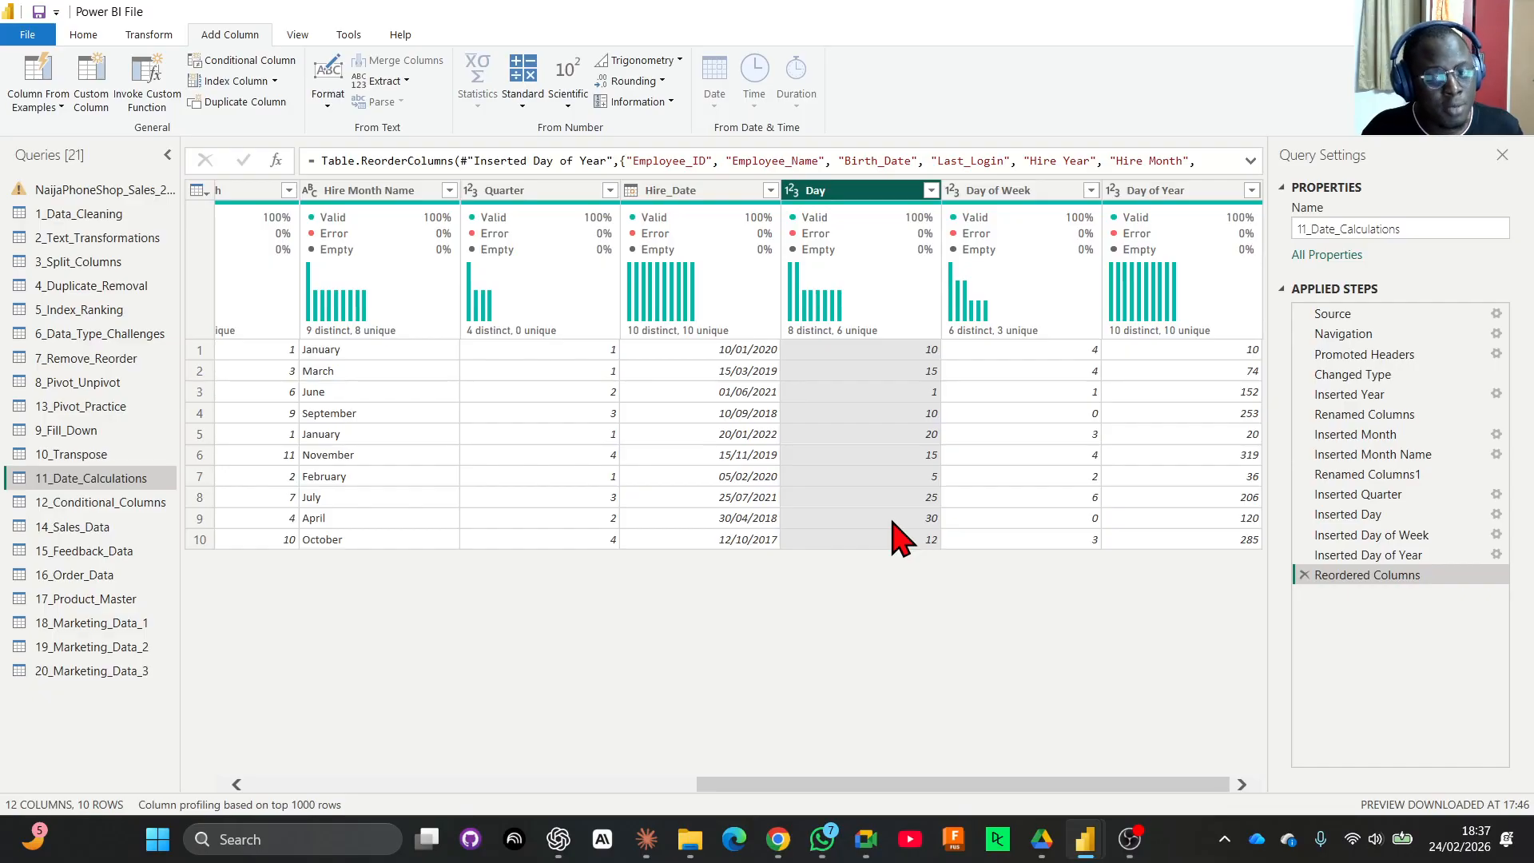
pyautogui.click(991, 192)
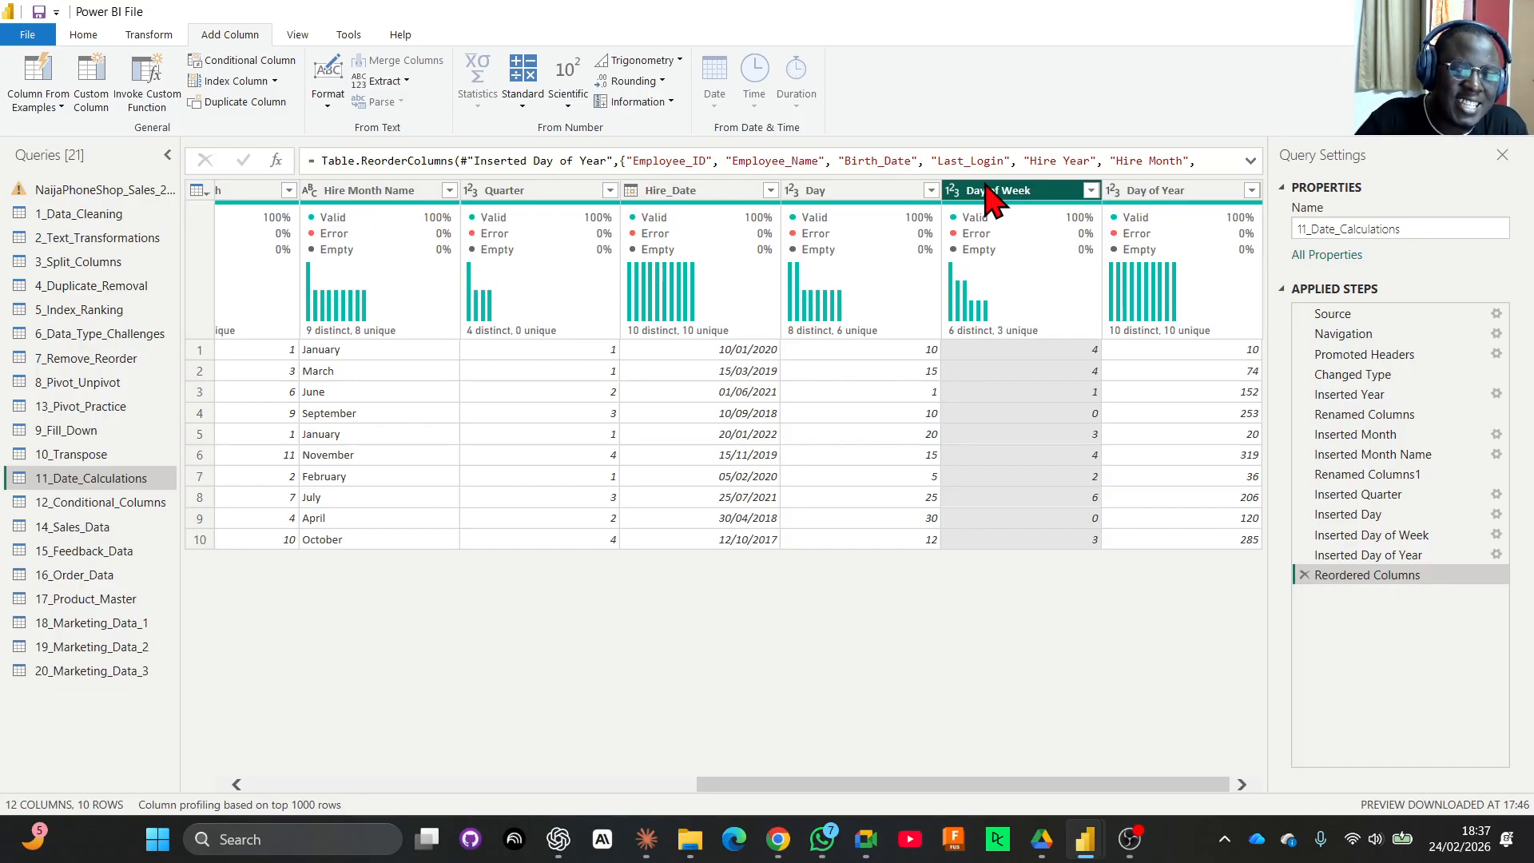
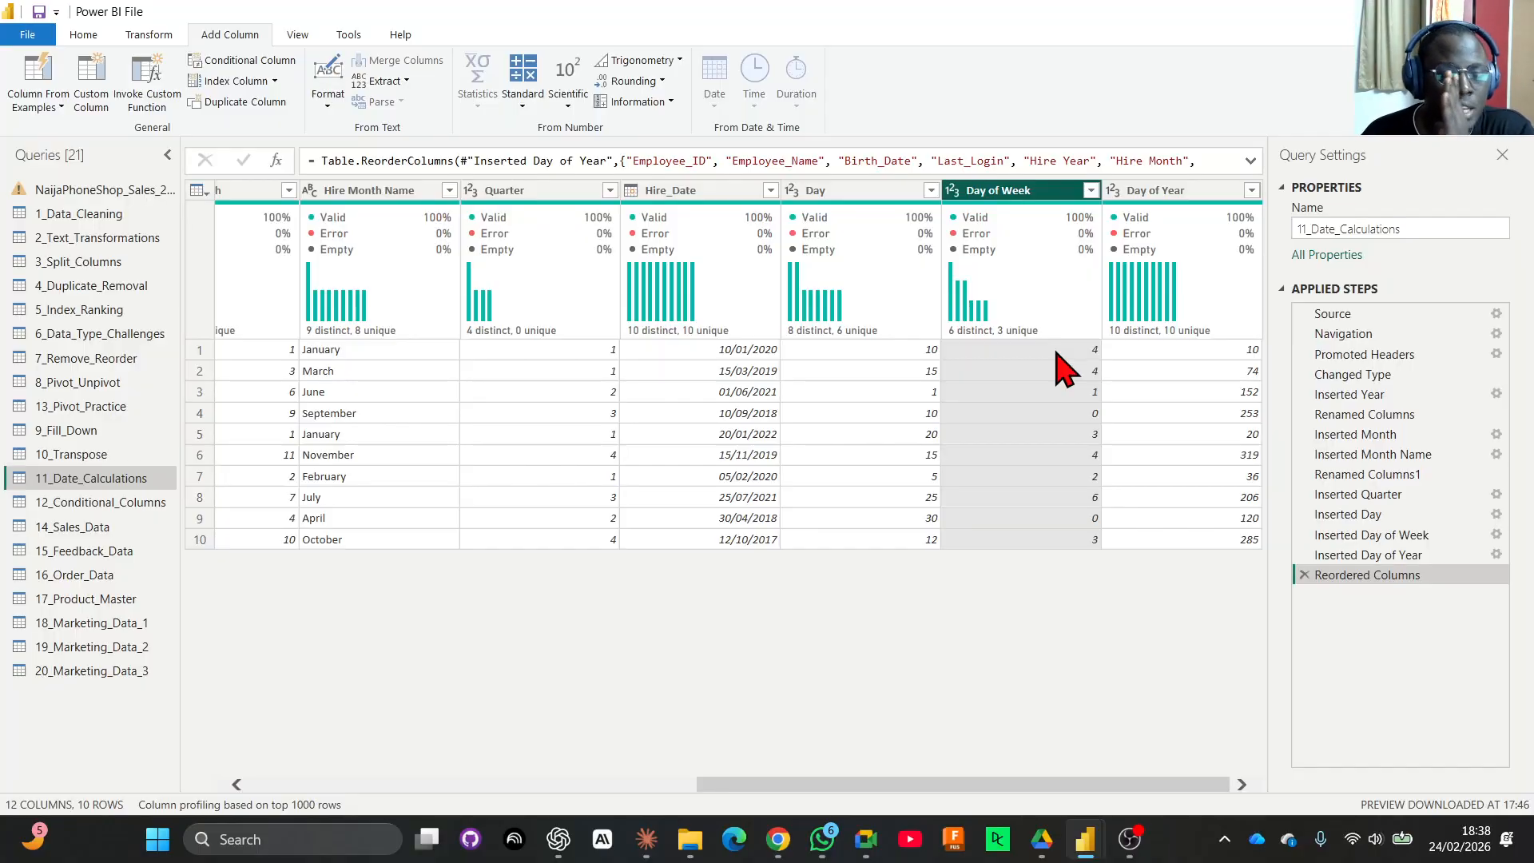
pyautogui.click(1478, 535)
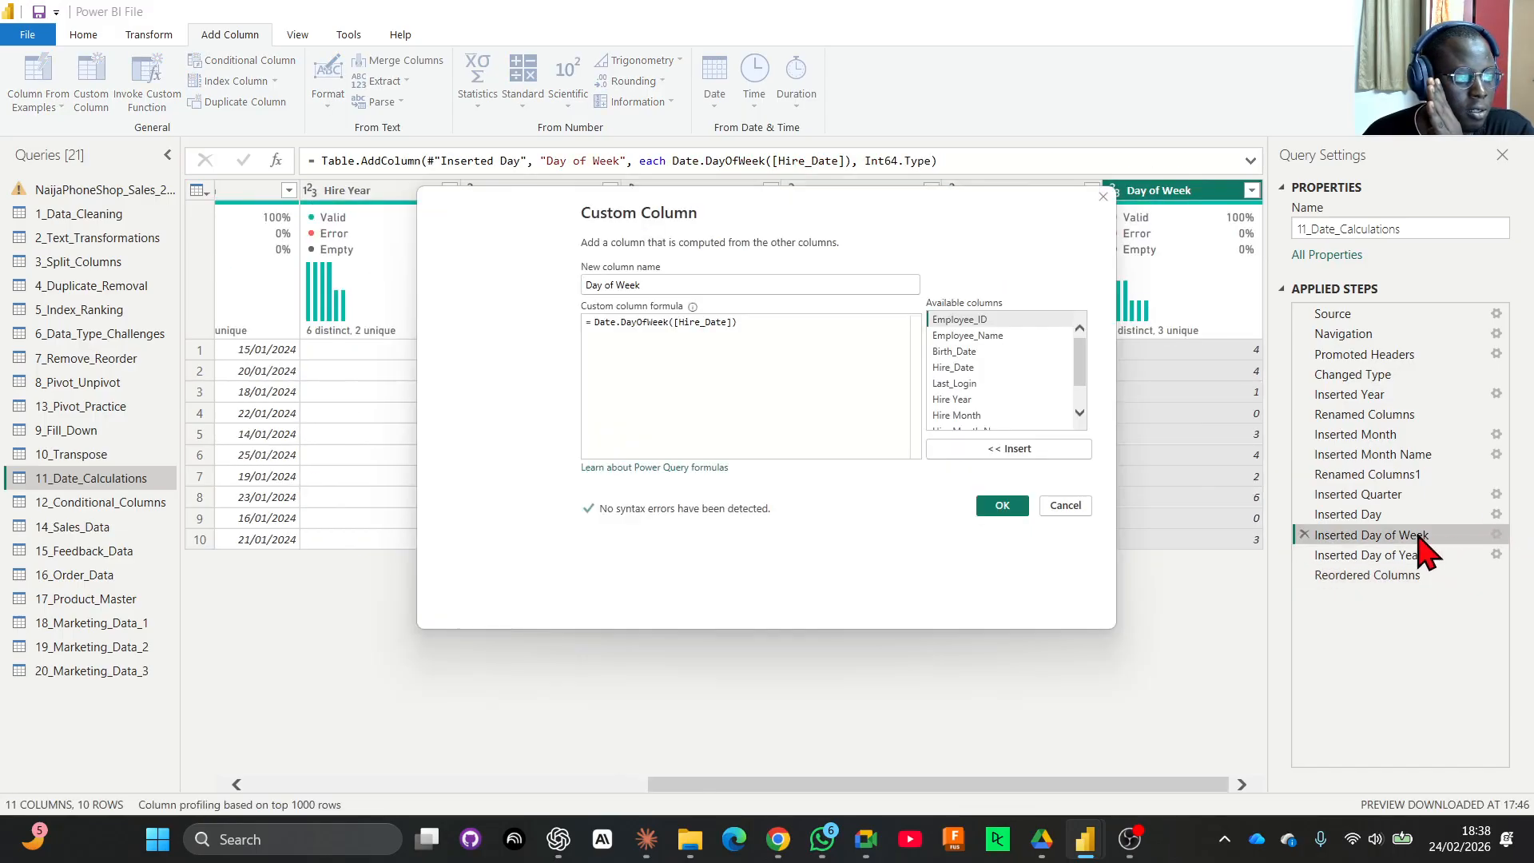
pyautogui.click(1067, 506)
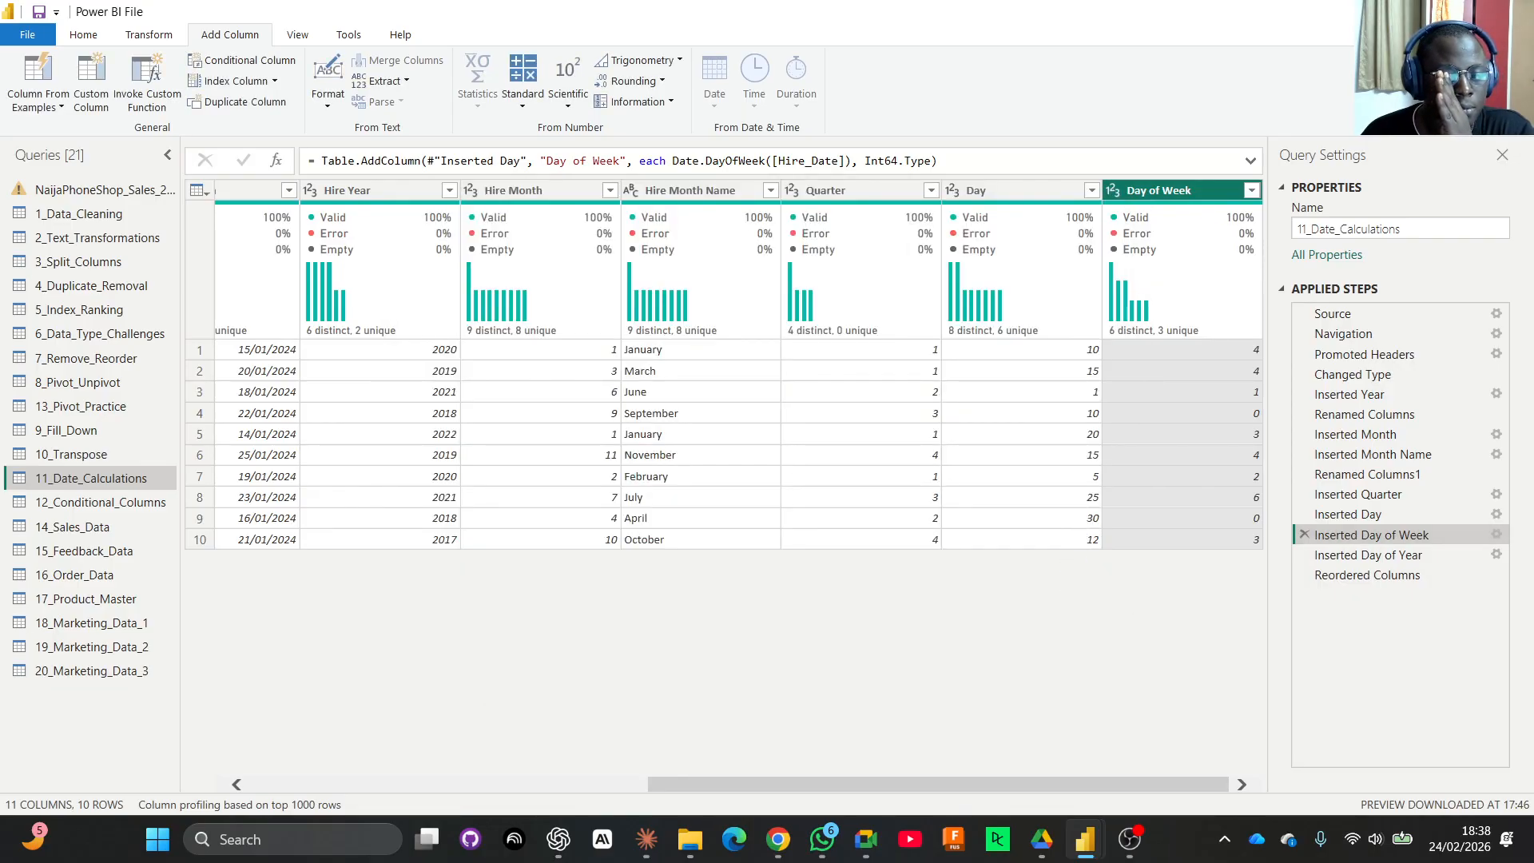
pyautogui.hotkey('alt', 'Tab')
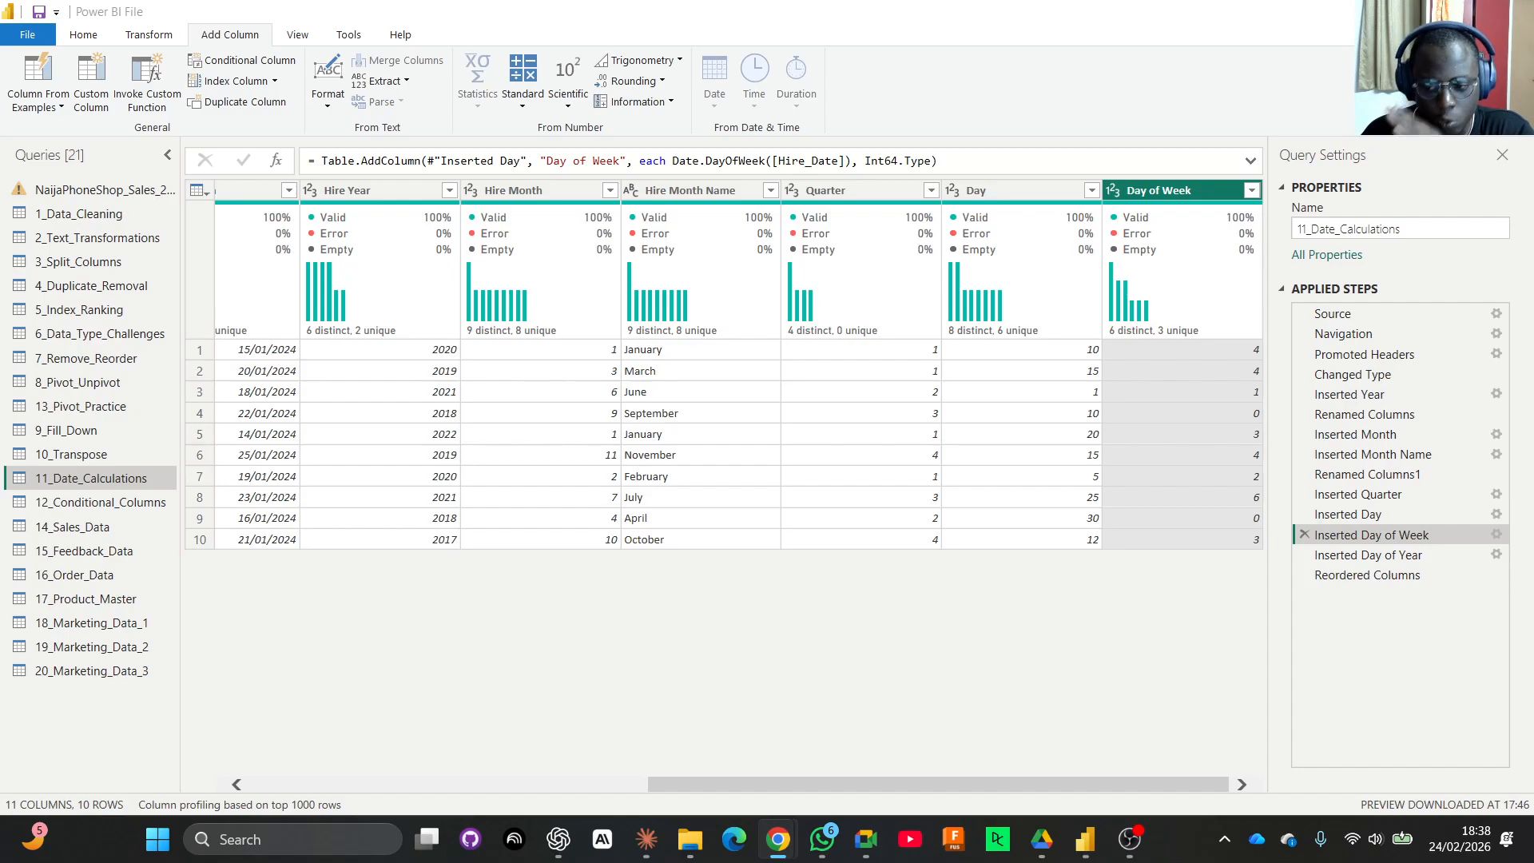
pyautogui.click(971, 193)
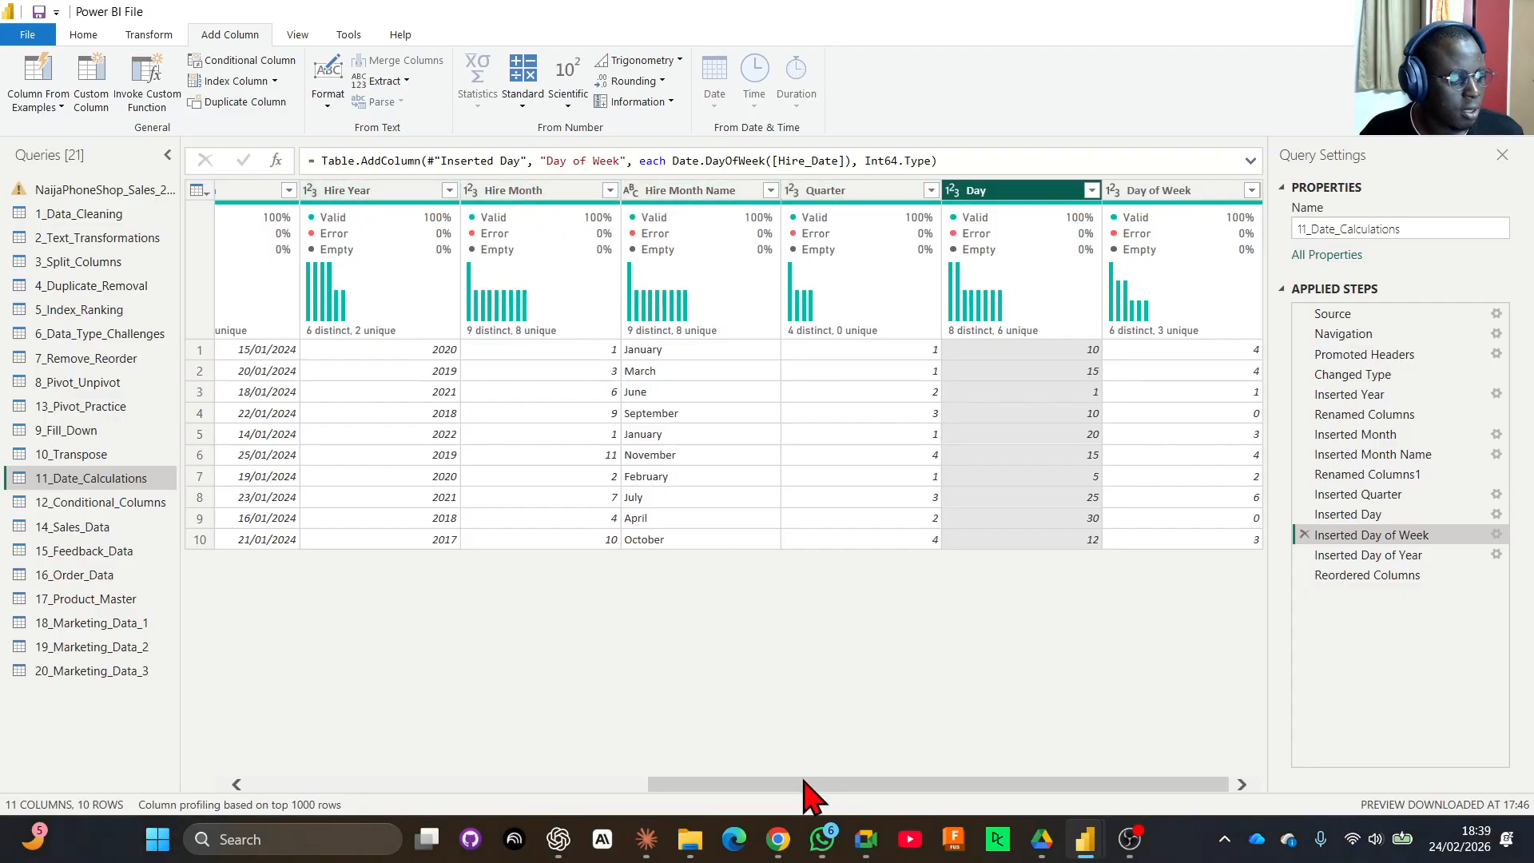
# Move the Hire_Date column between Quarter and Day as a new step inserted after Inserted Day of Week.
pyautogui.moveTo(807, 786); pyautogui.dragTo(647, 795)
pyautogui.moveTo(342, 205); pyautogui.dragTo(1228, 244)
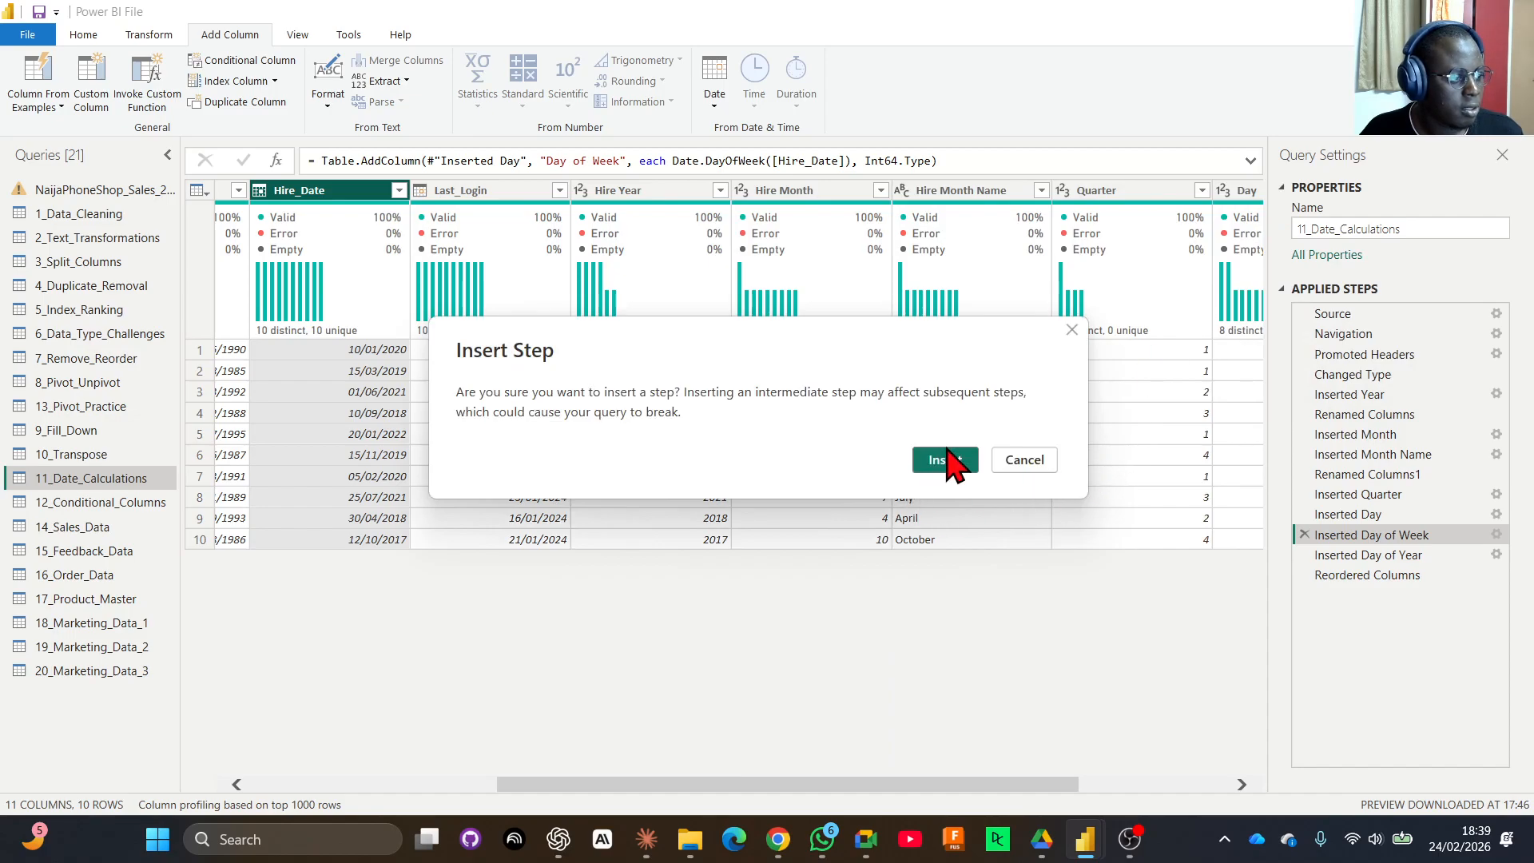
pyautogui.click(951, 461)
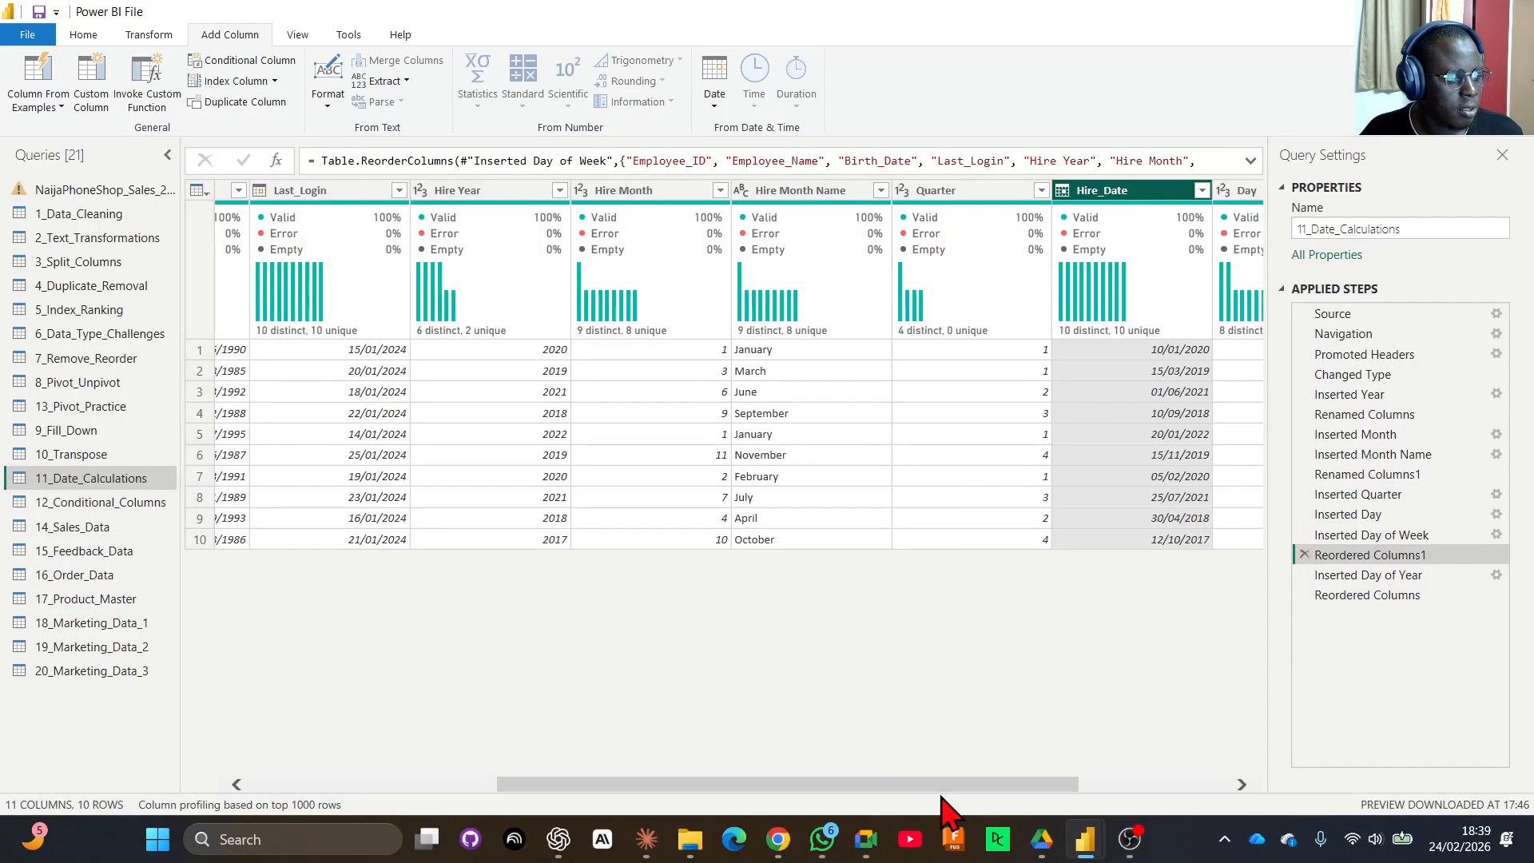
# Delete the intermediate column-reordering step that follows Inserted Day of Week, and show the query's last step.
pyautogui.click(1338, 596)
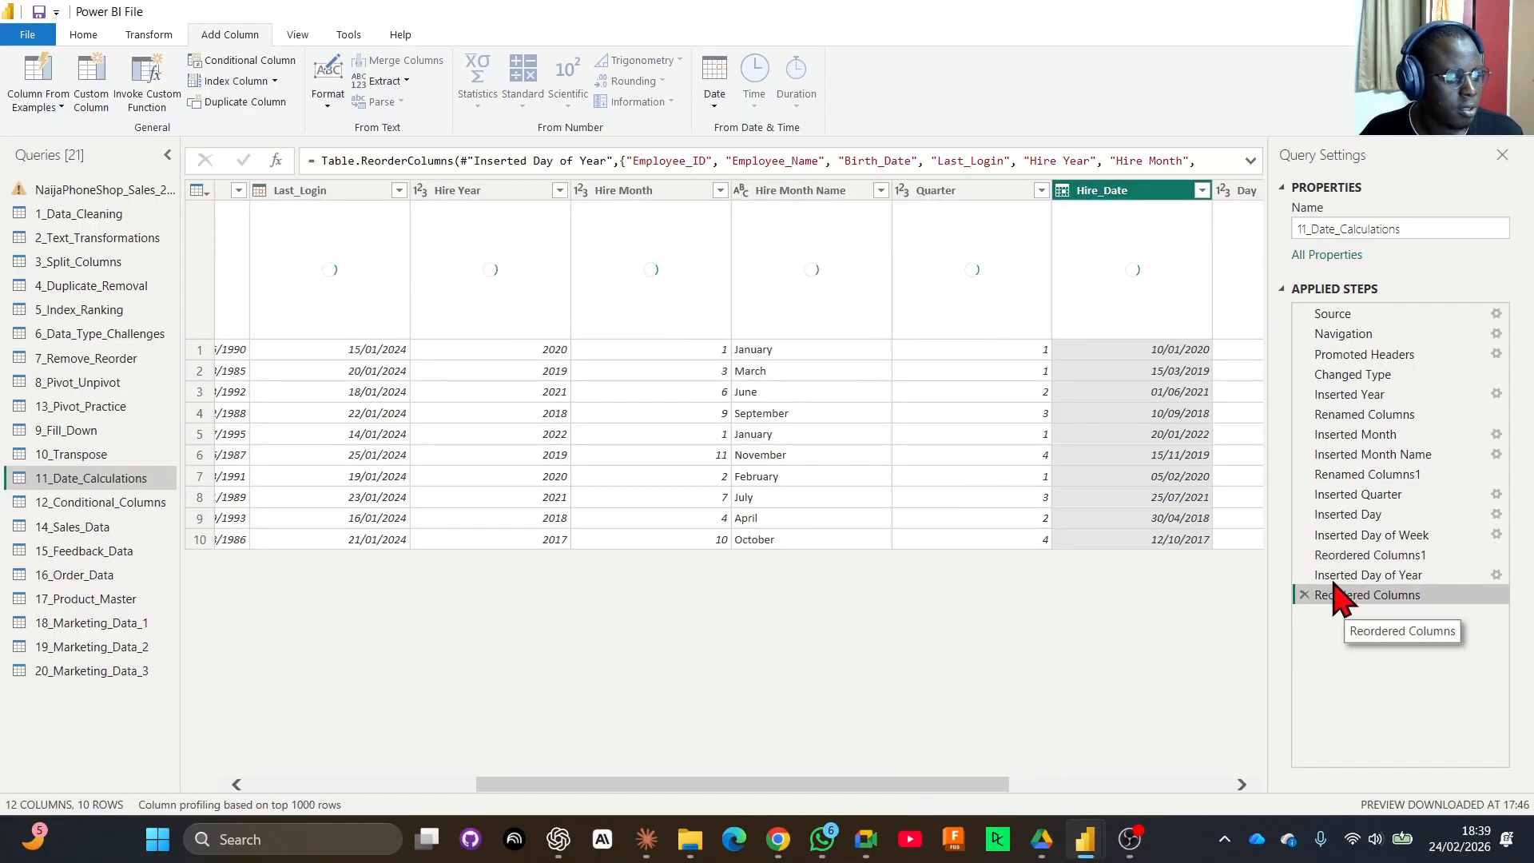
pyautogui.click(1305, 595)
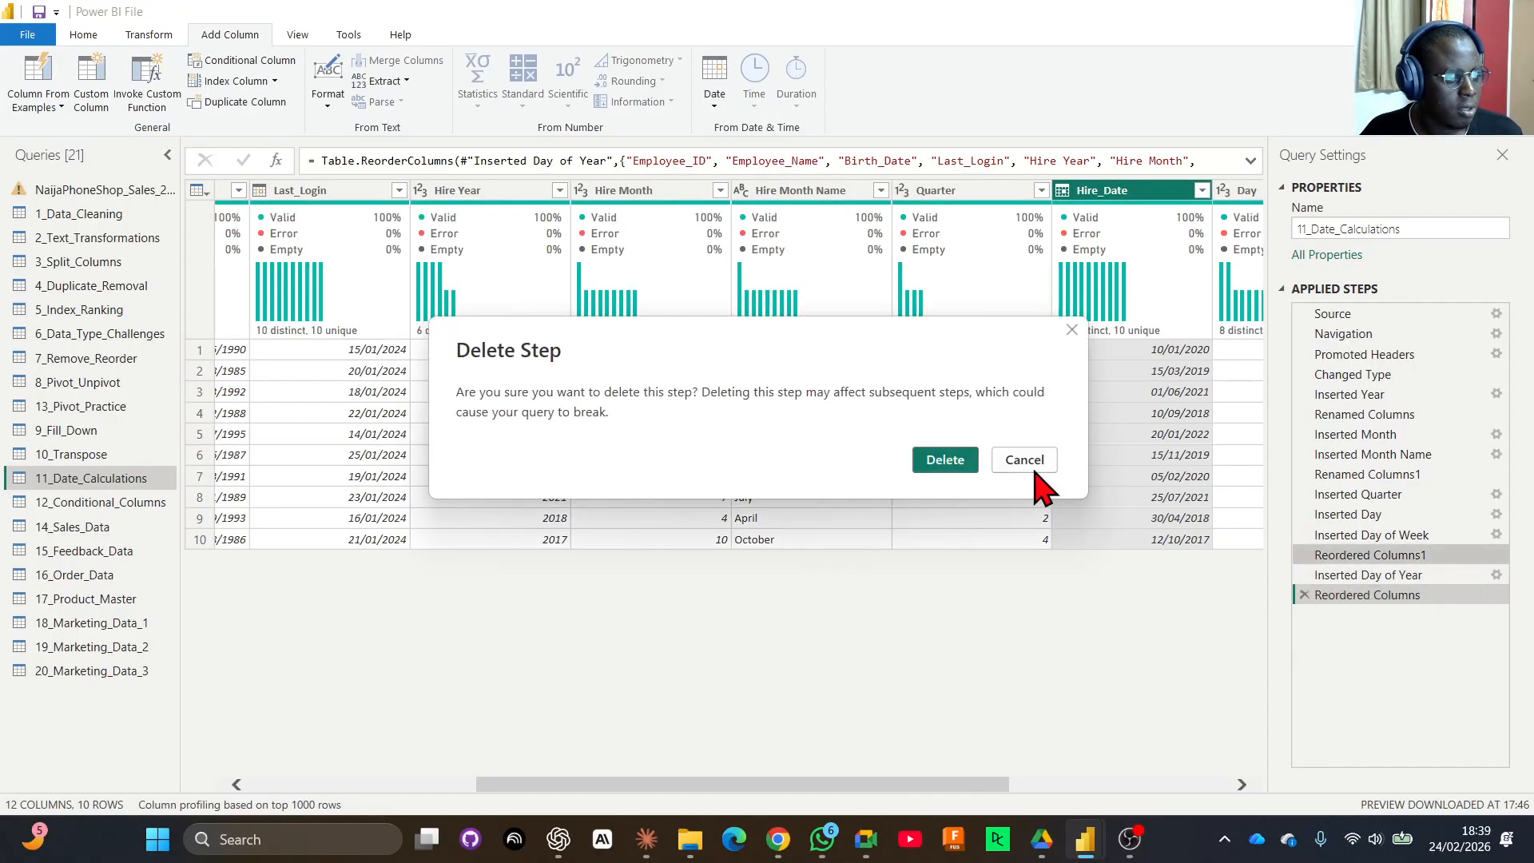
pyautogui.click(947, 463)
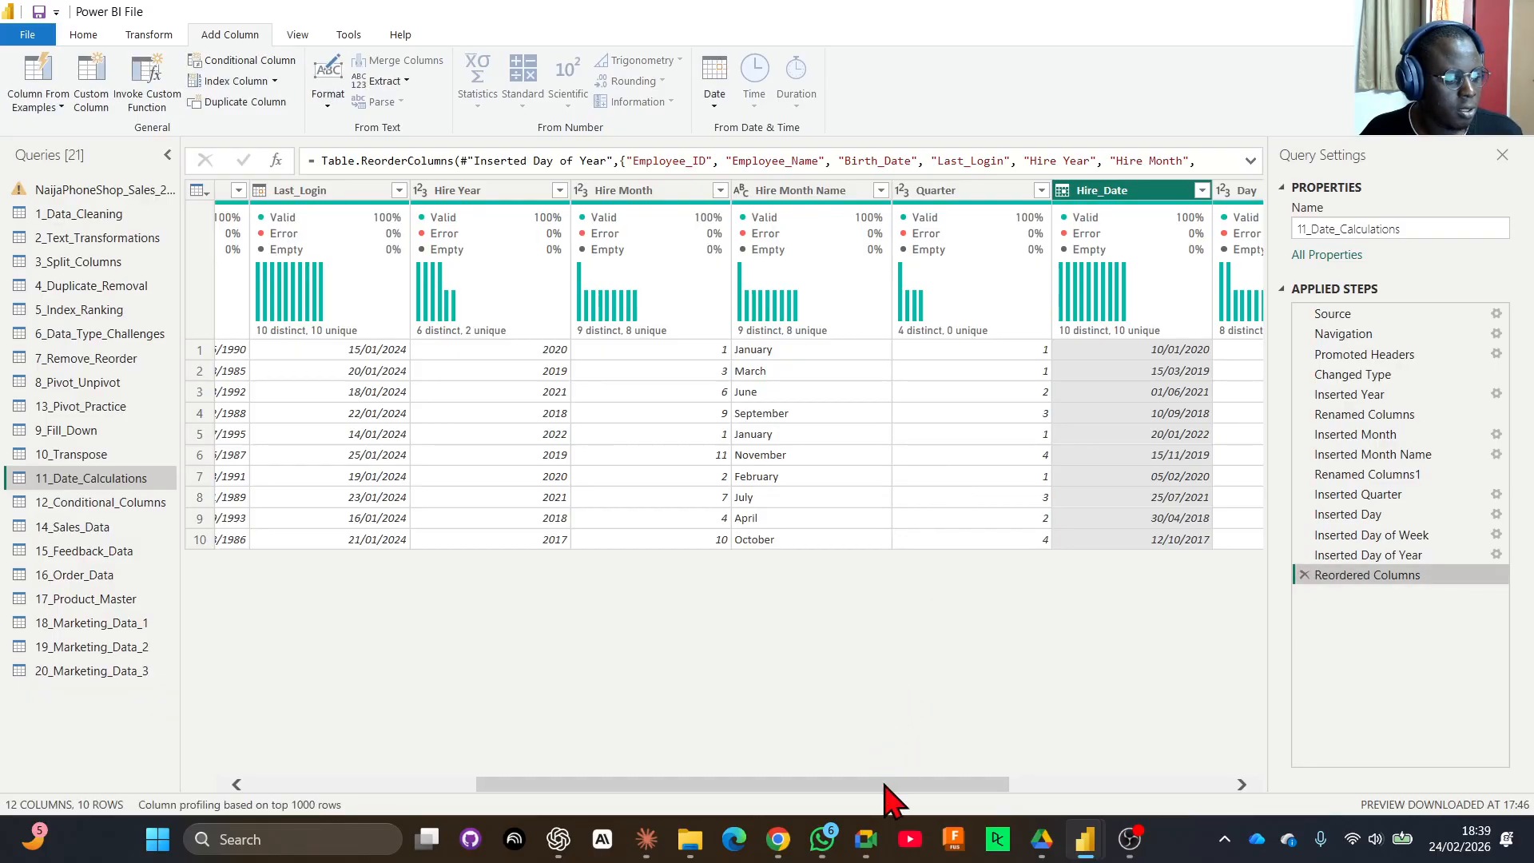
# Add a new column with the name of the day extracted from Hire_Date.
pyautogui.moveTo(886, 786); pyautogui.dragTo(1117, 784)
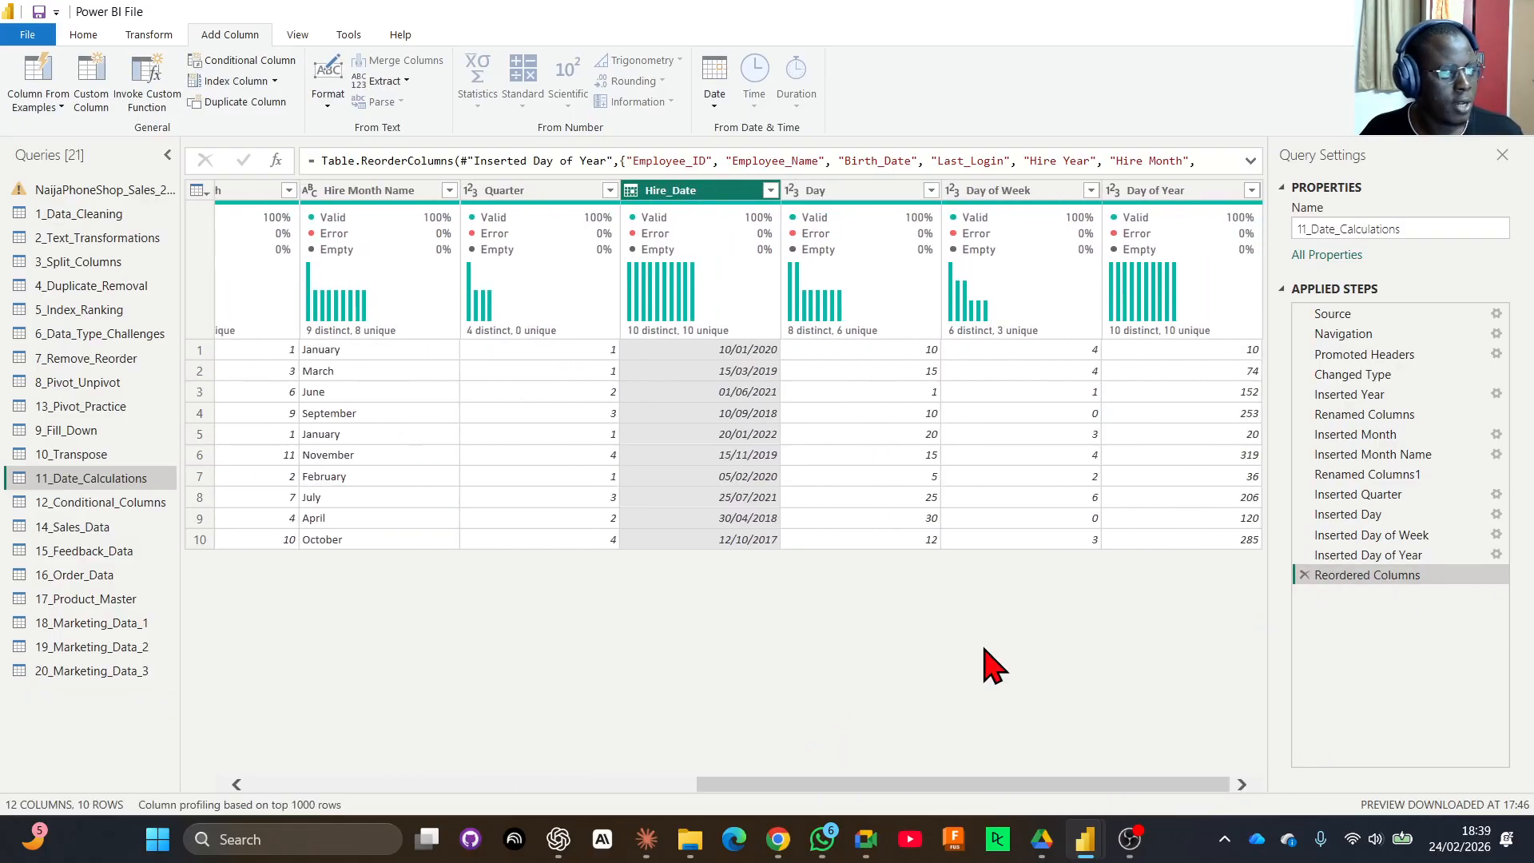
pyautogui.moveTo(735, 339)
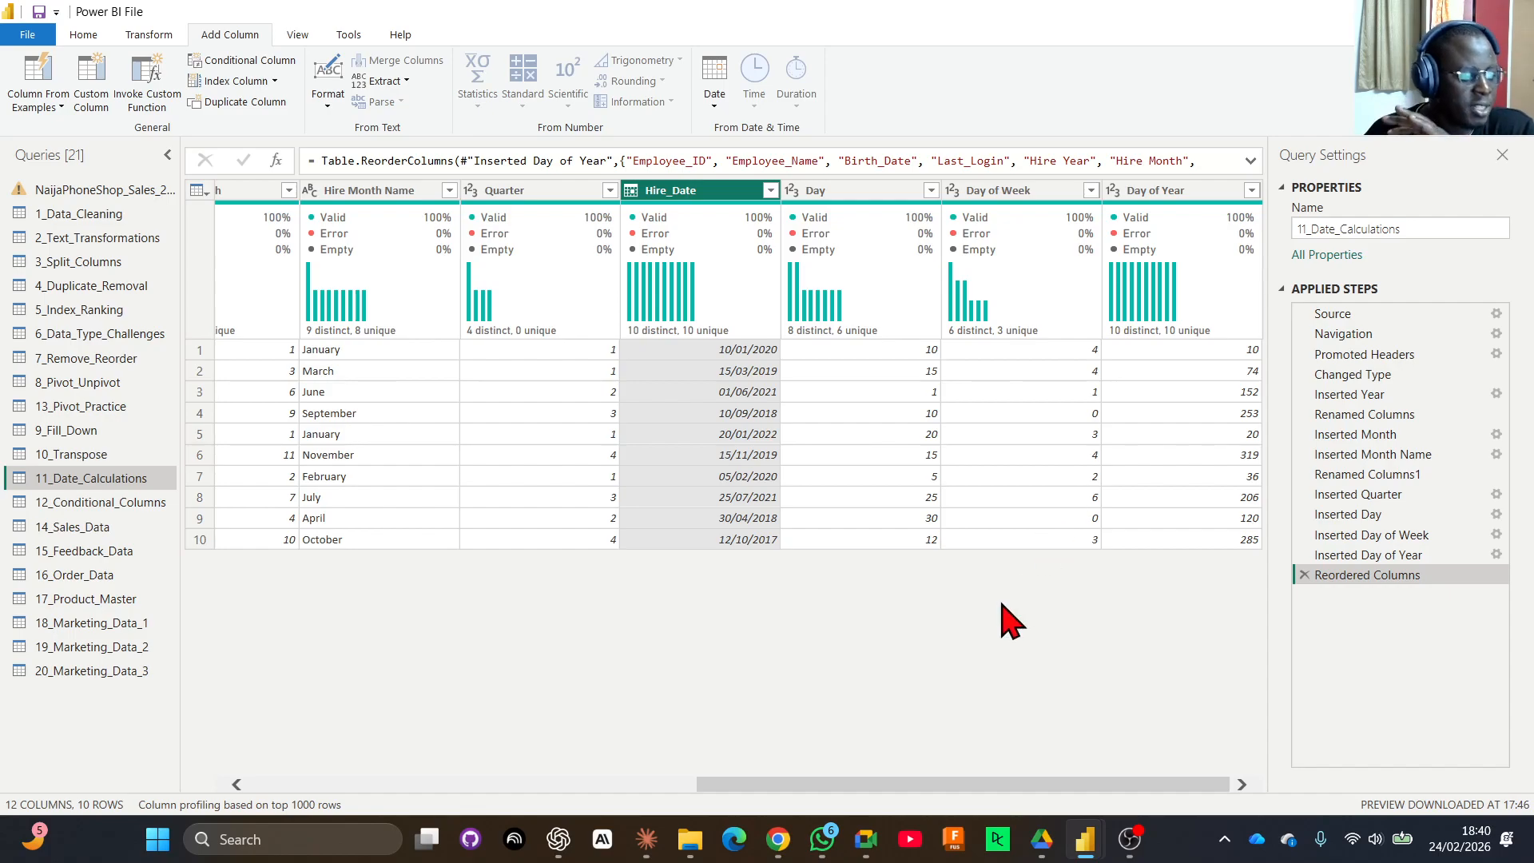
pyautogui.click(716, 100)
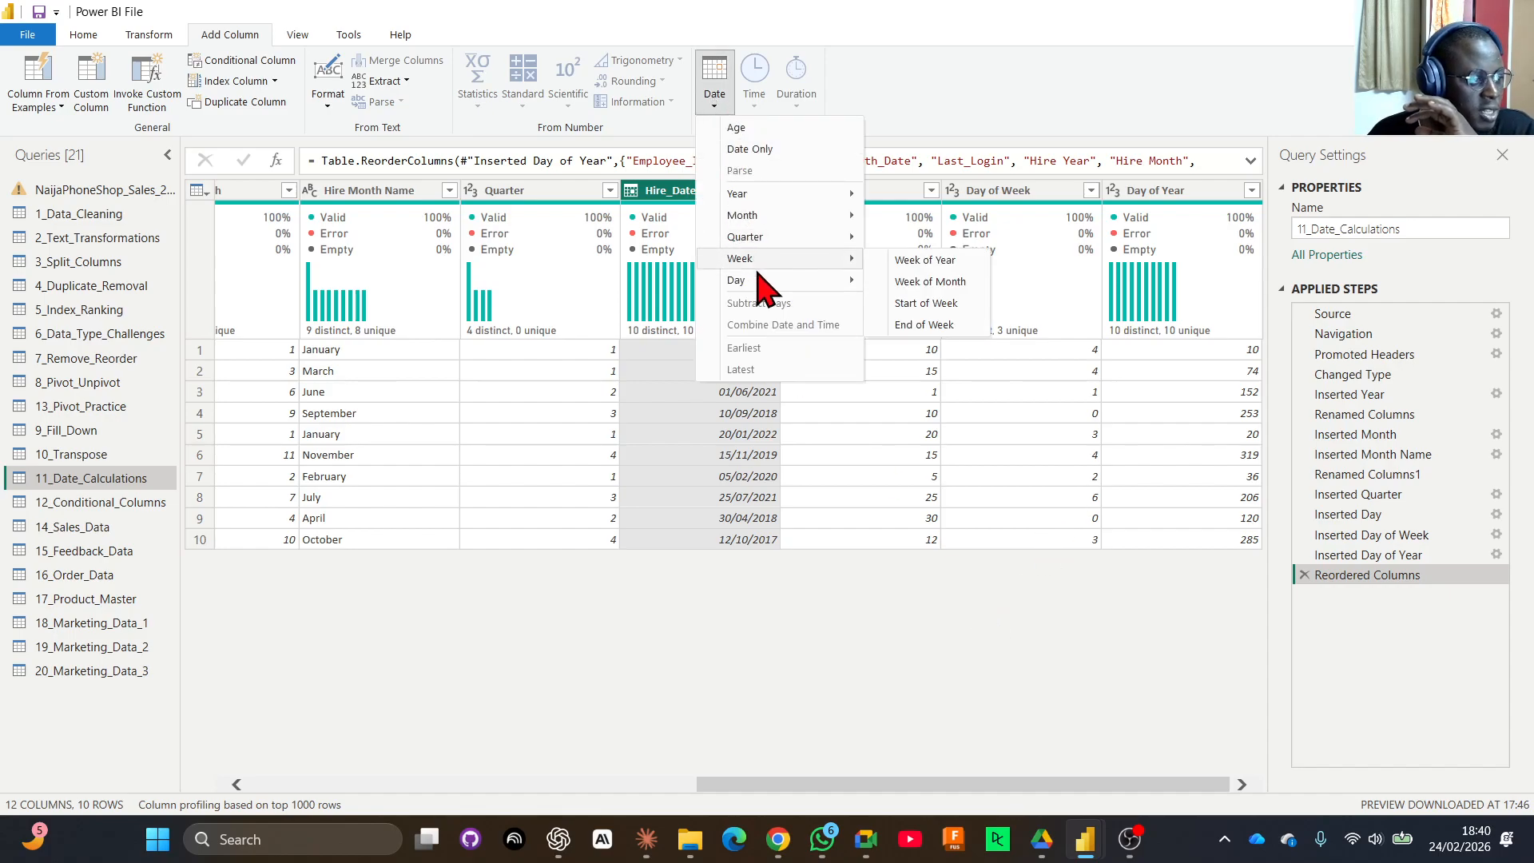
pyautogui.moveTo(815, 282)
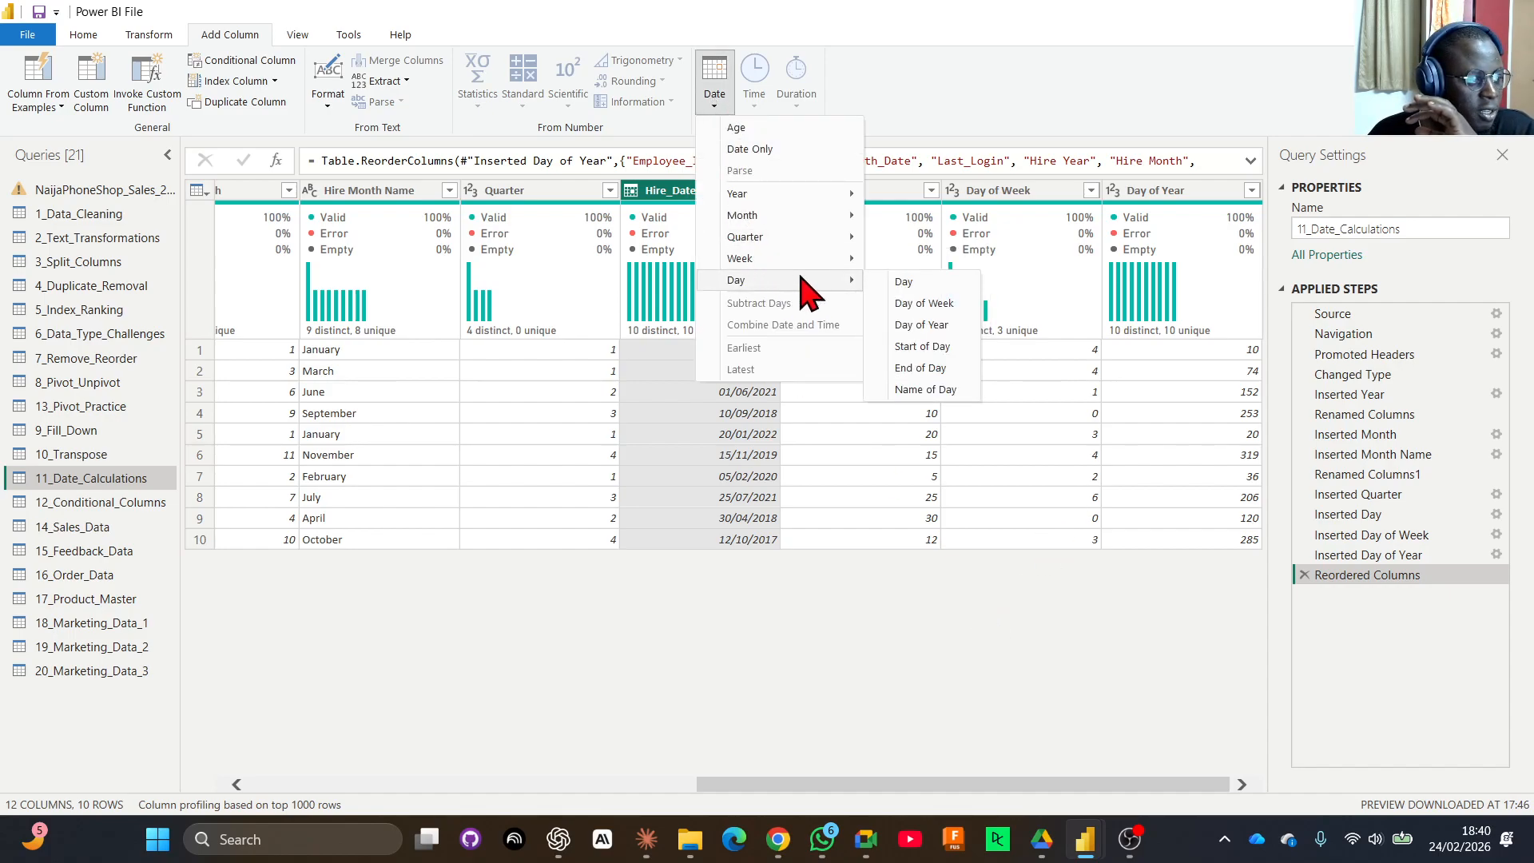
pyautogui.click(925, 390)
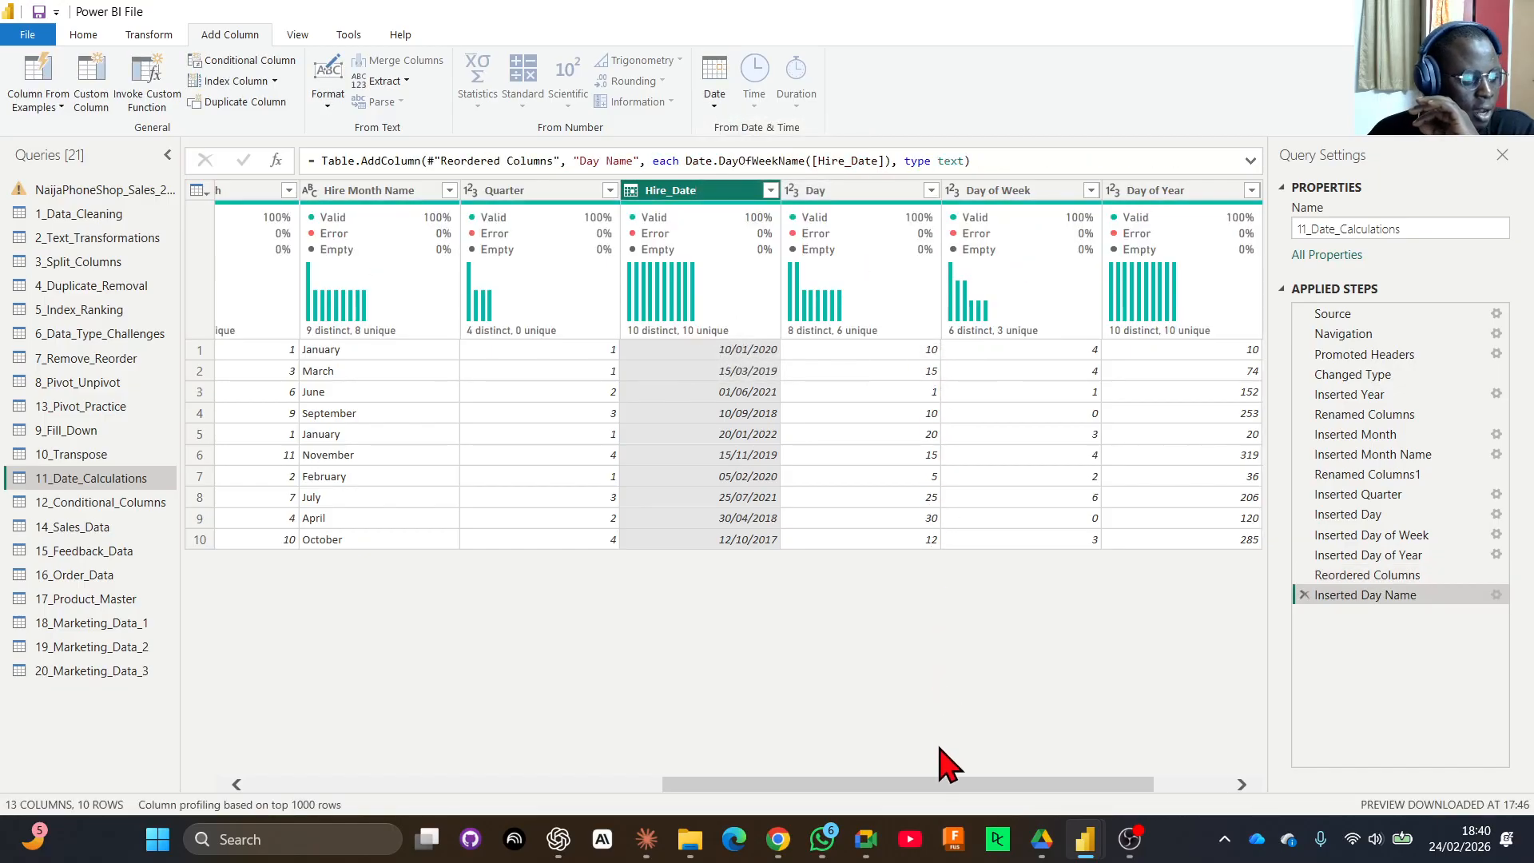
pyautogui.moveTo(923, 784); pyautogui.dragTo(1130, 790)
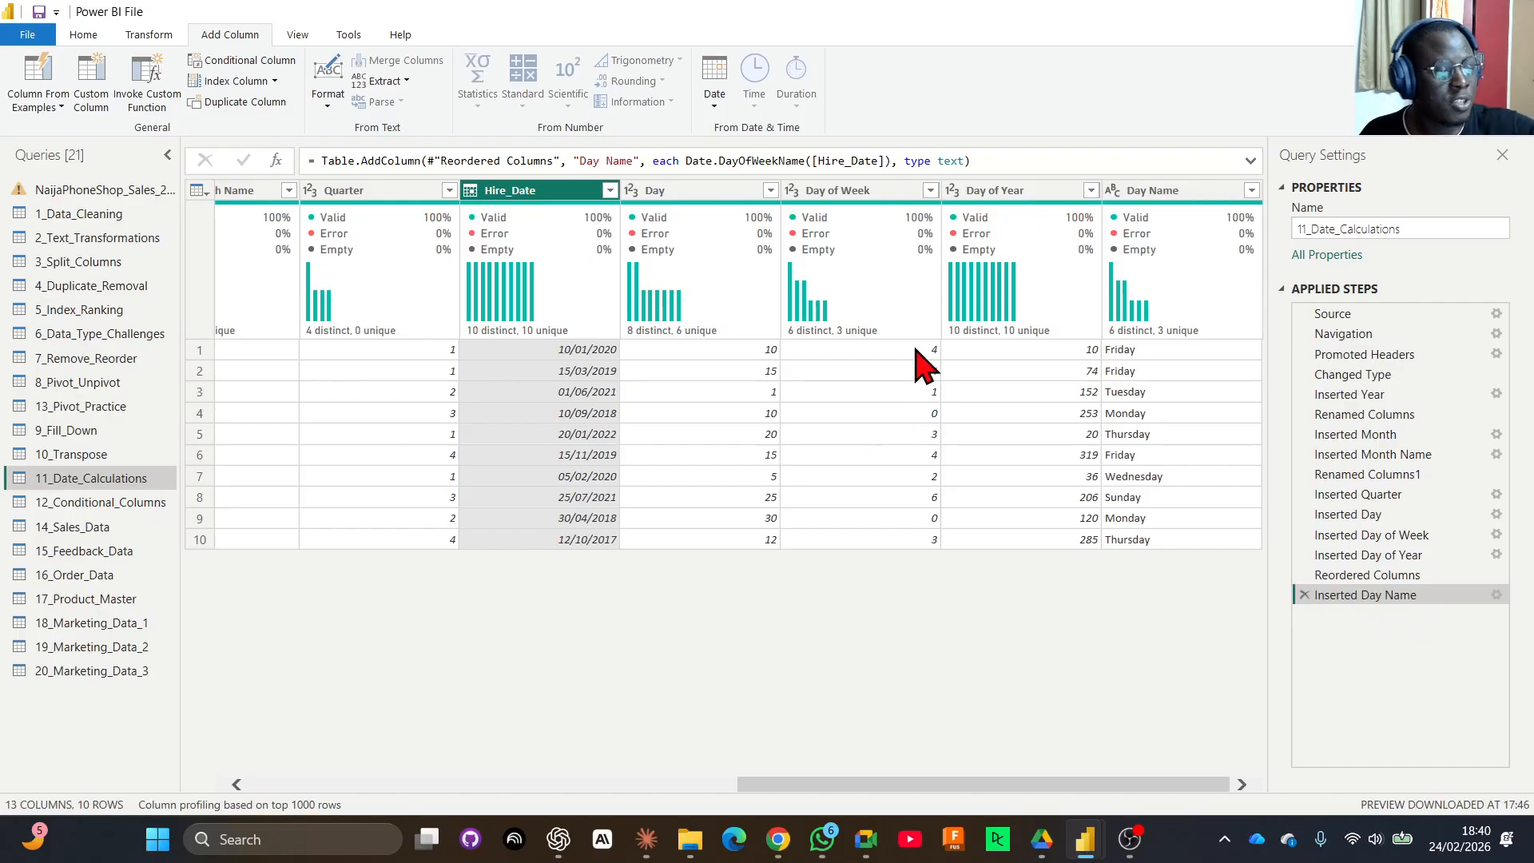
# Compare the Day of Week numbers with the weekday names in the Day Name column, row by row.
pyautogui.click(681, 203)
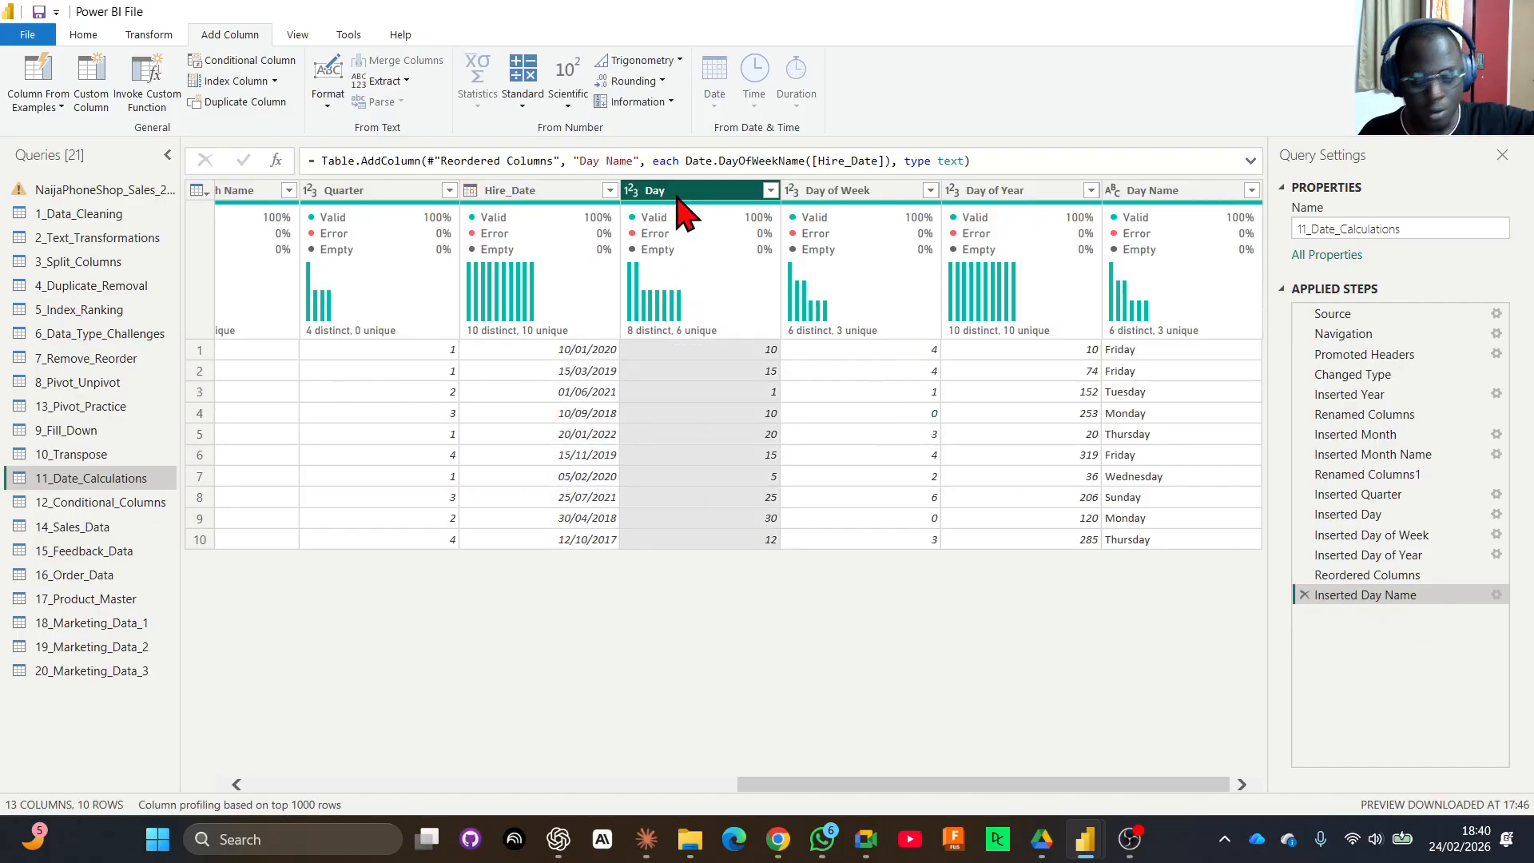
pyautogui.click(840, 207)
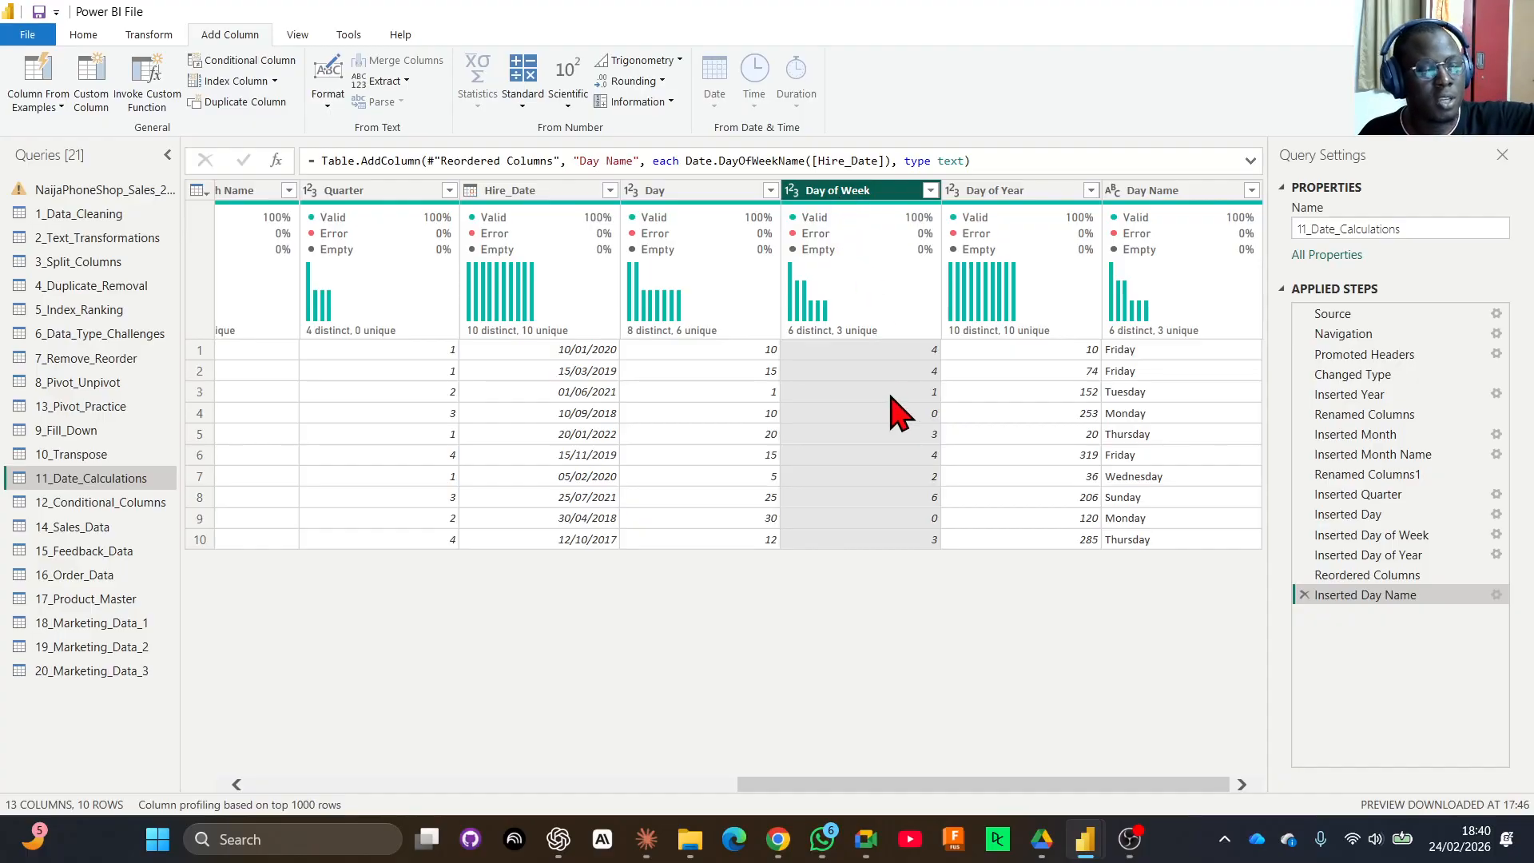
pyautogui.click(909, 354)
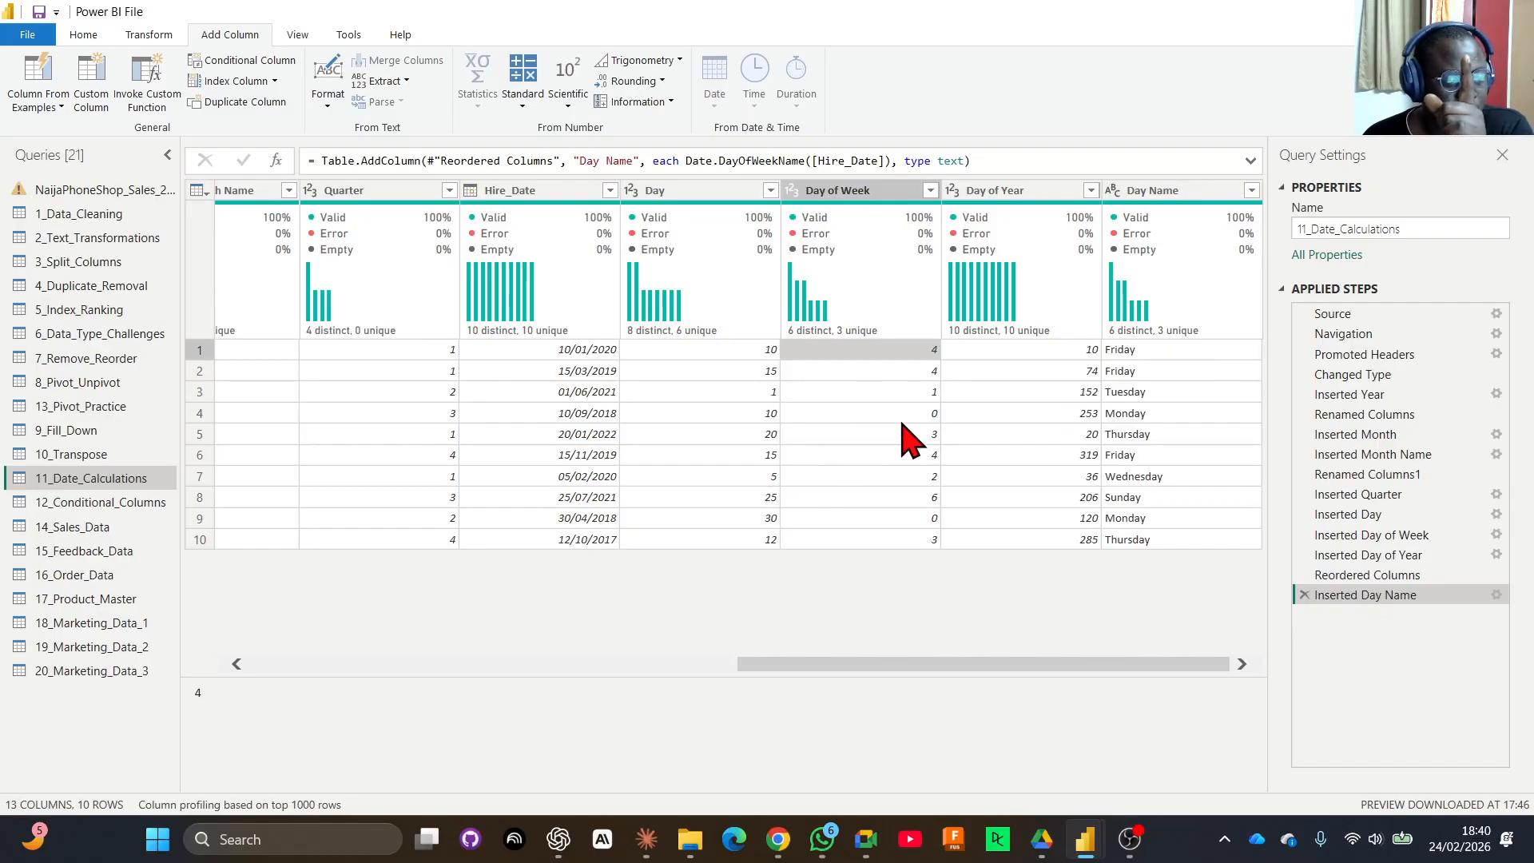
pyautogui.click(901, 414)
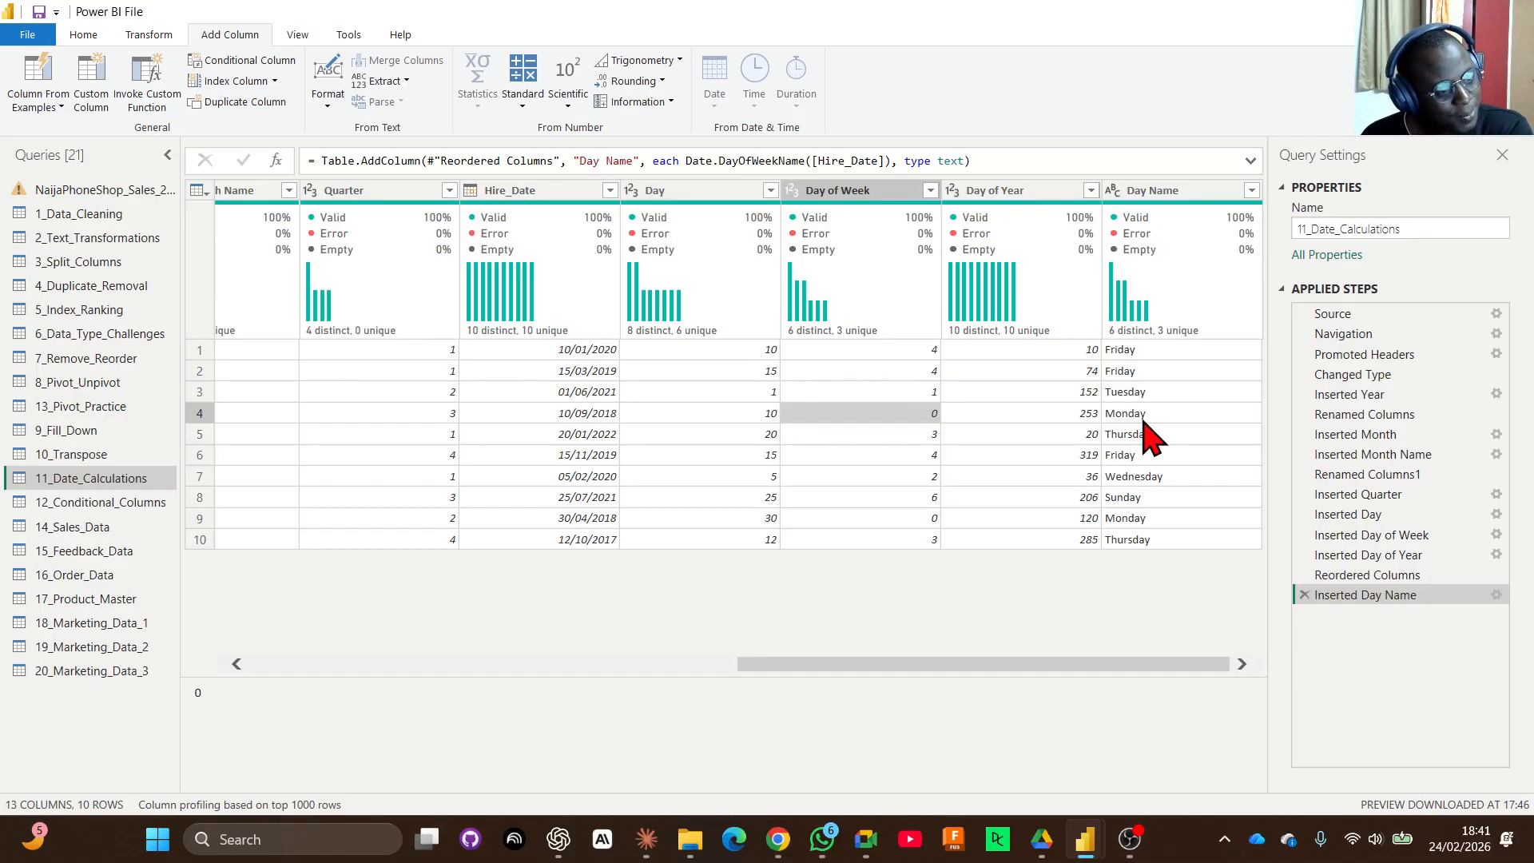
pyautogui.click(1135, 499)
pyautogui.click(927, 499)
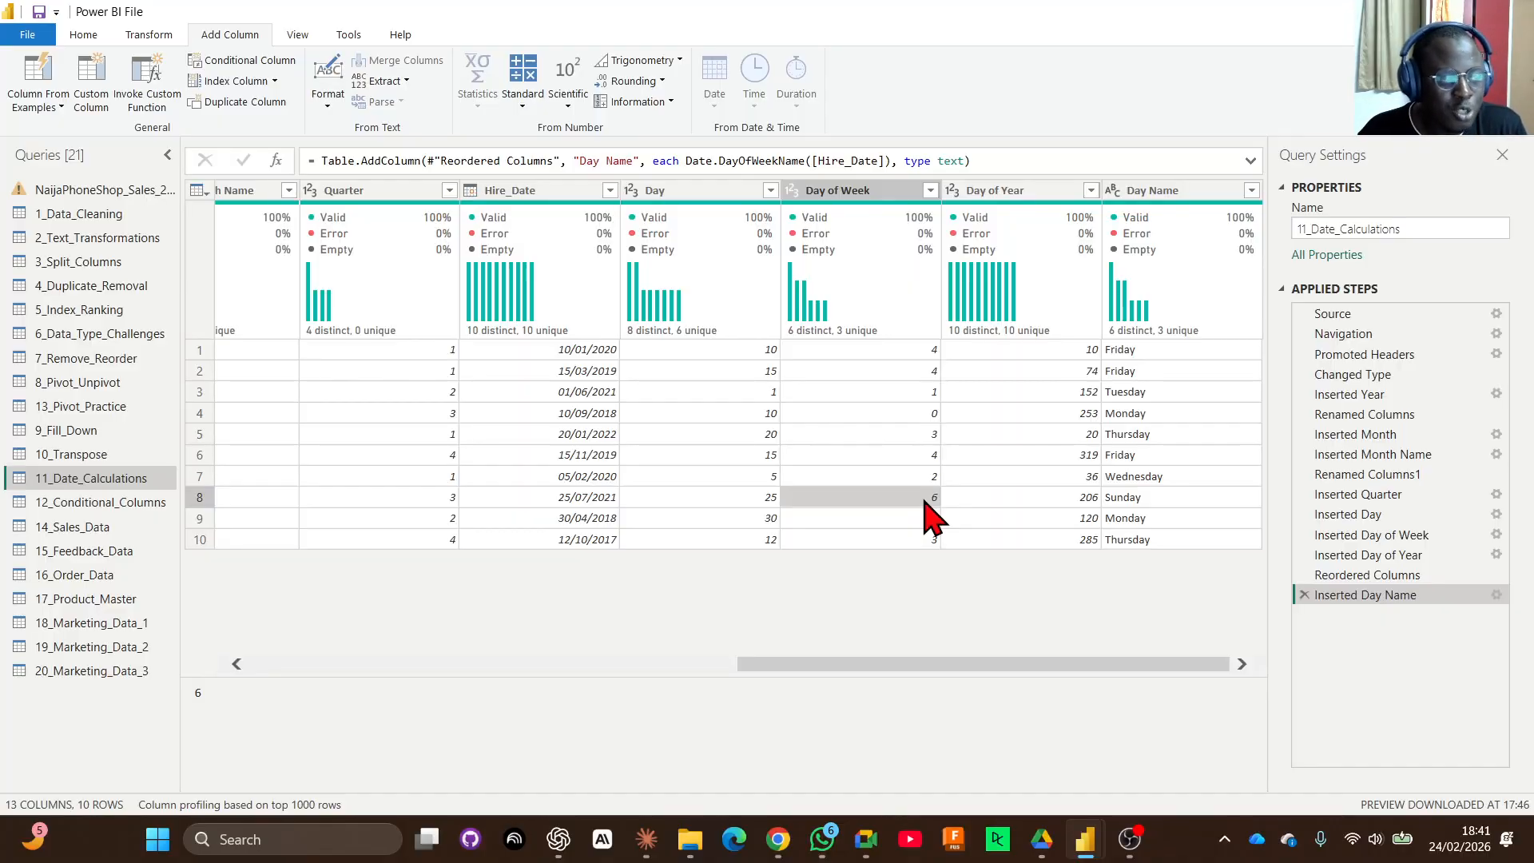
pyautogui.click(865, 199)
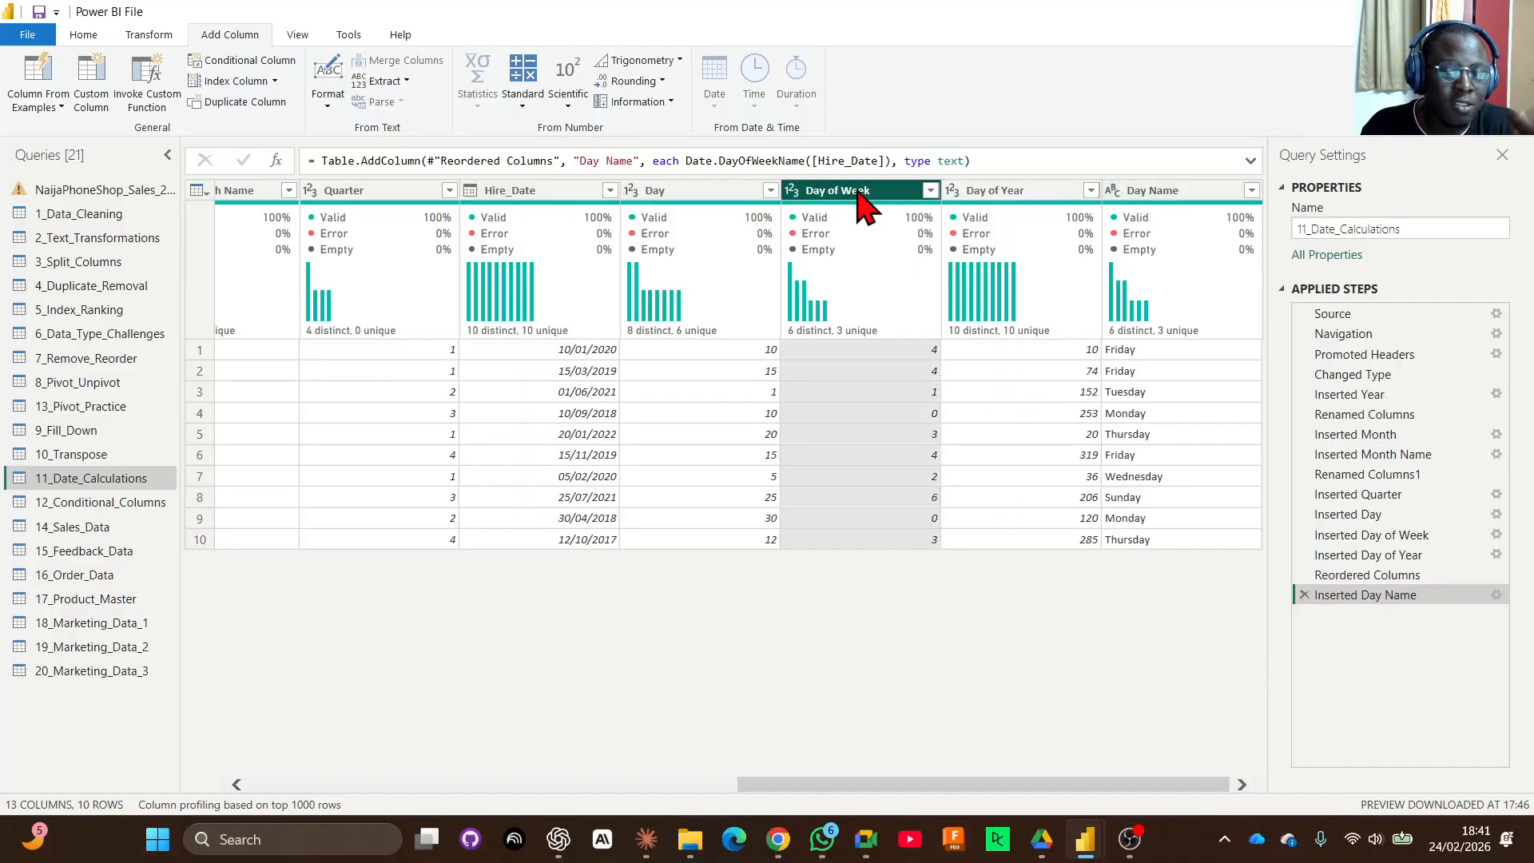
pyautogui.click(1175, 198)
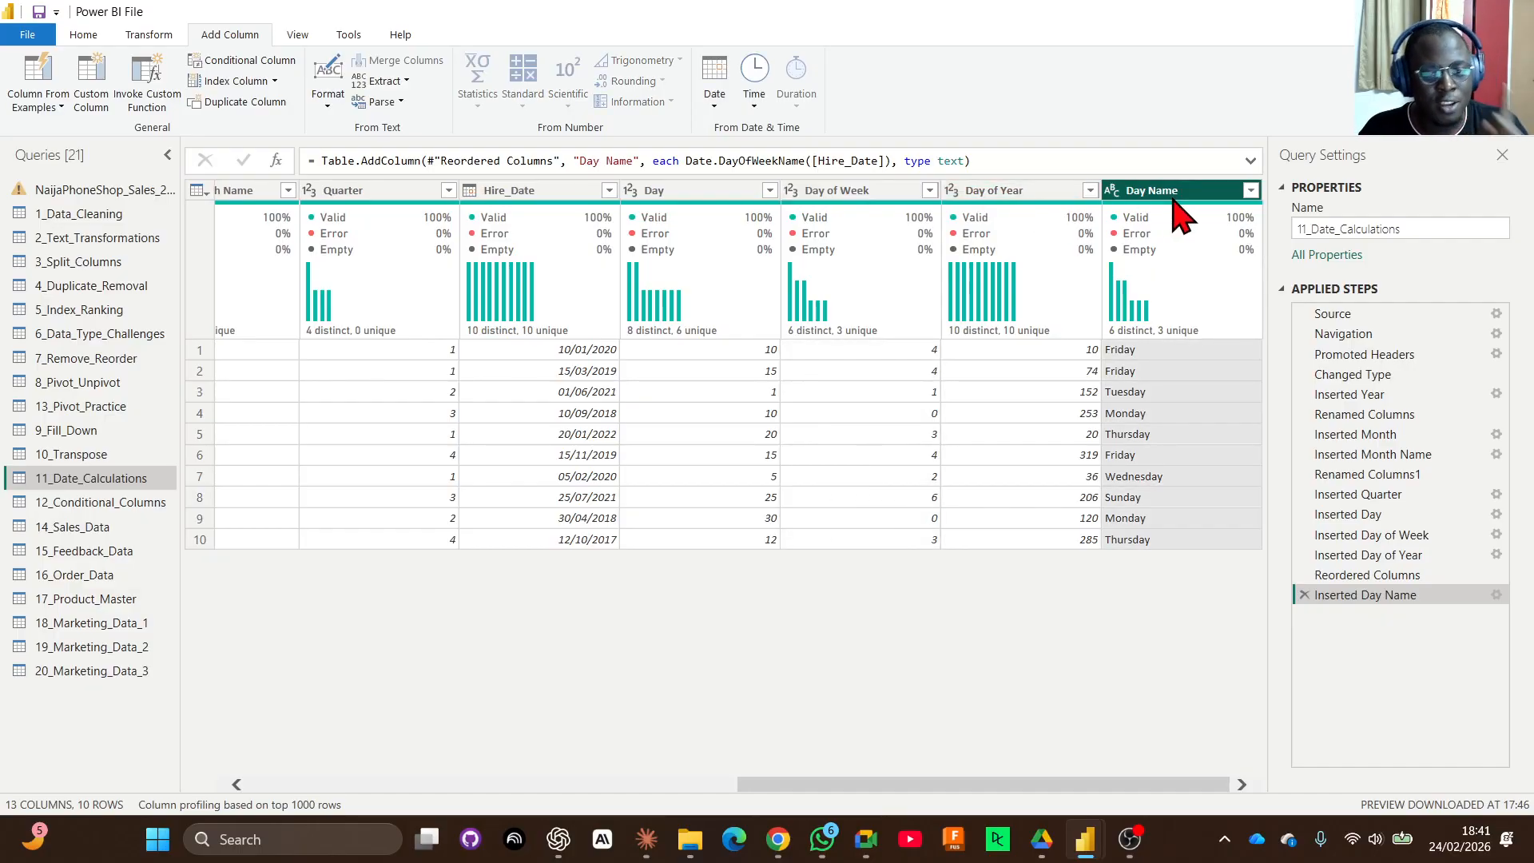
pyautogui.moveTo(1182, 218)
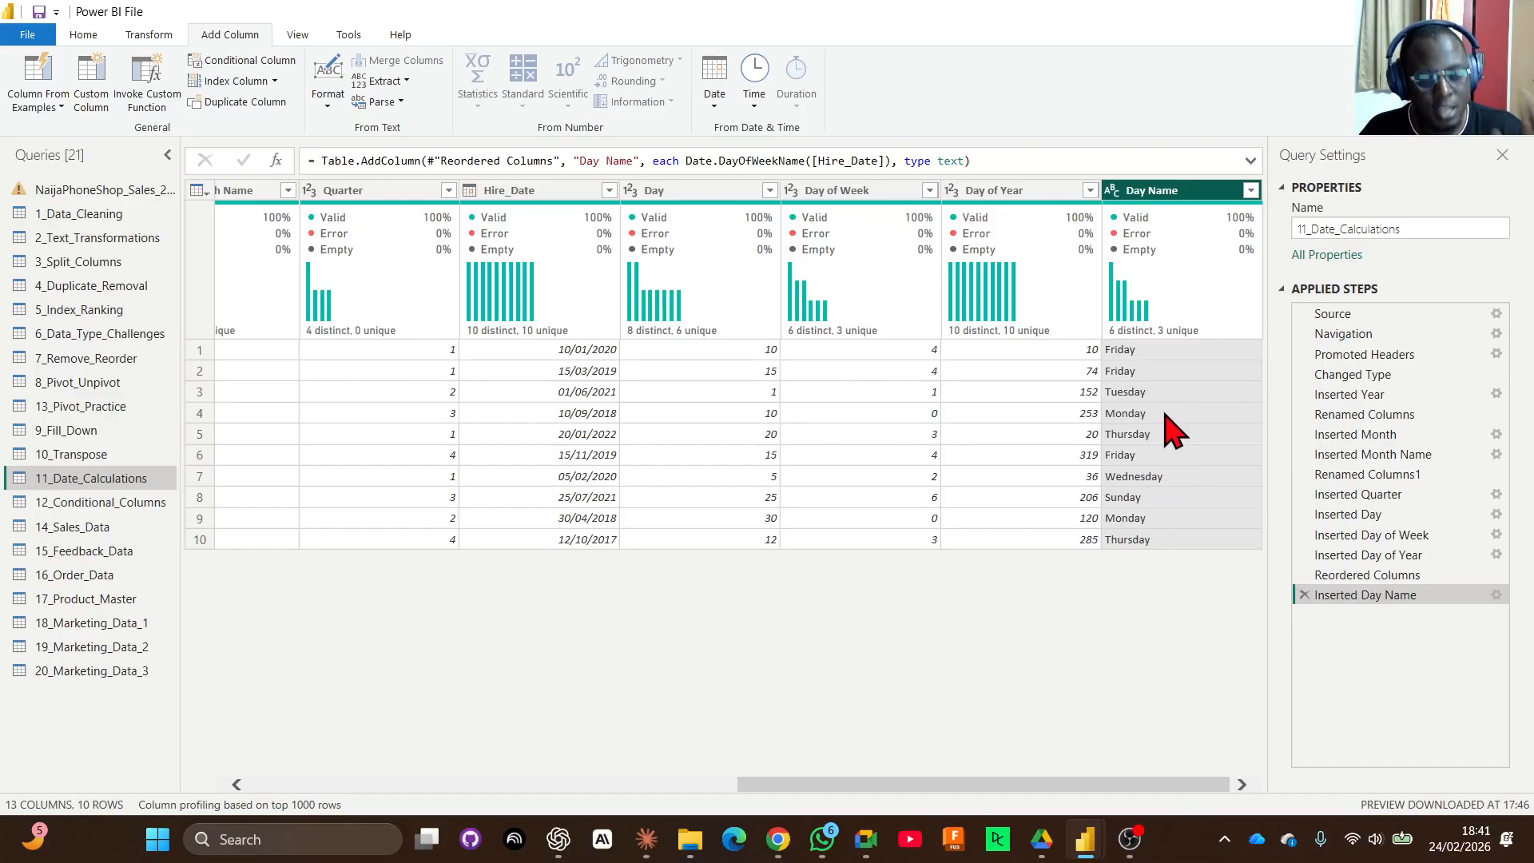
# Check the Day of Year values against the matching dates in Hire_Date.
pyautogui.click(1008, 193)
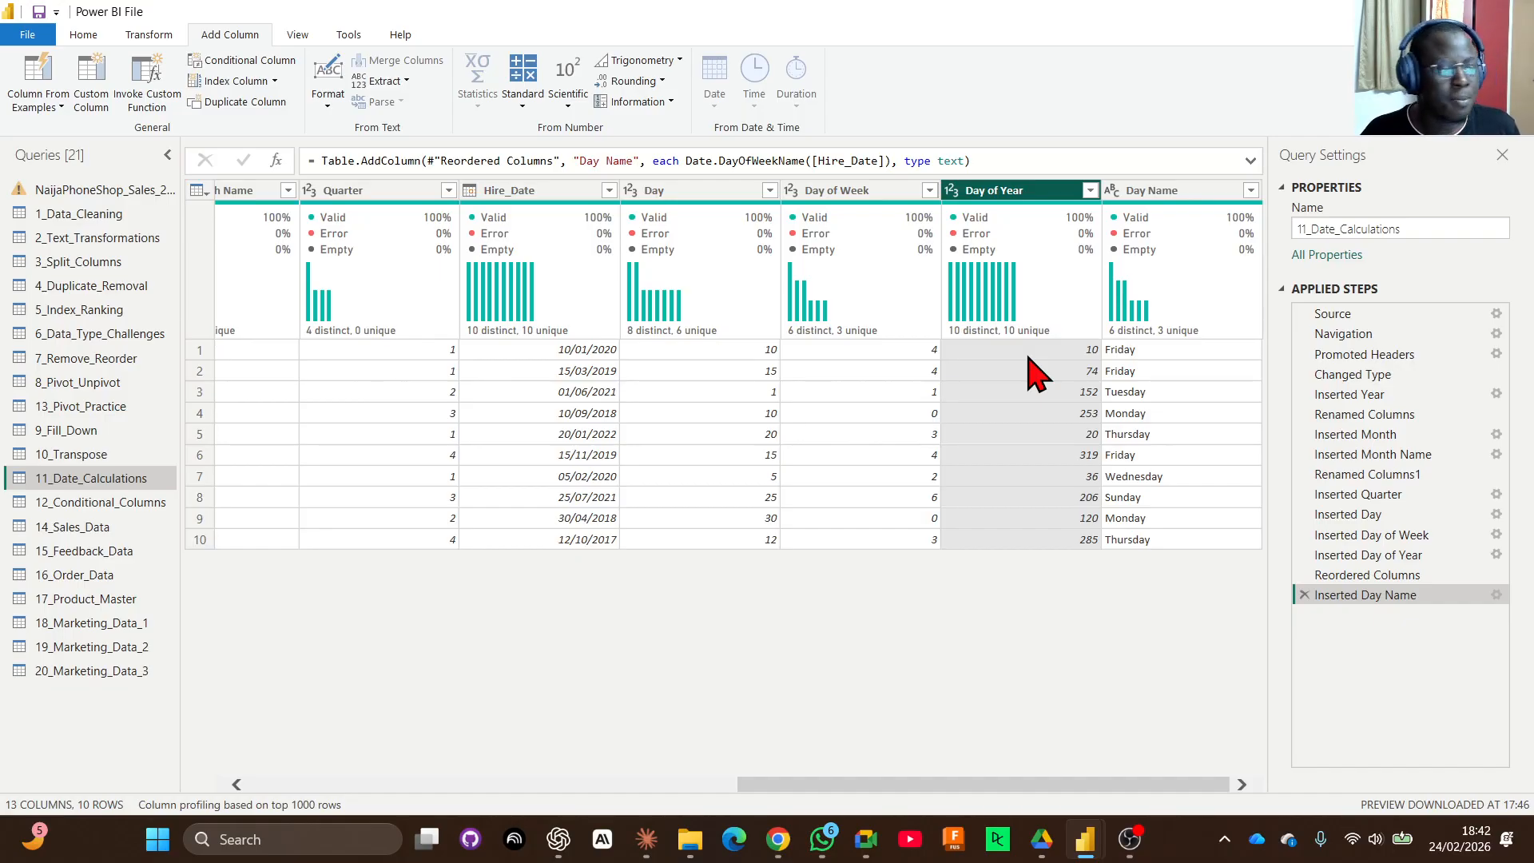
pyautogui.click(596, 370)
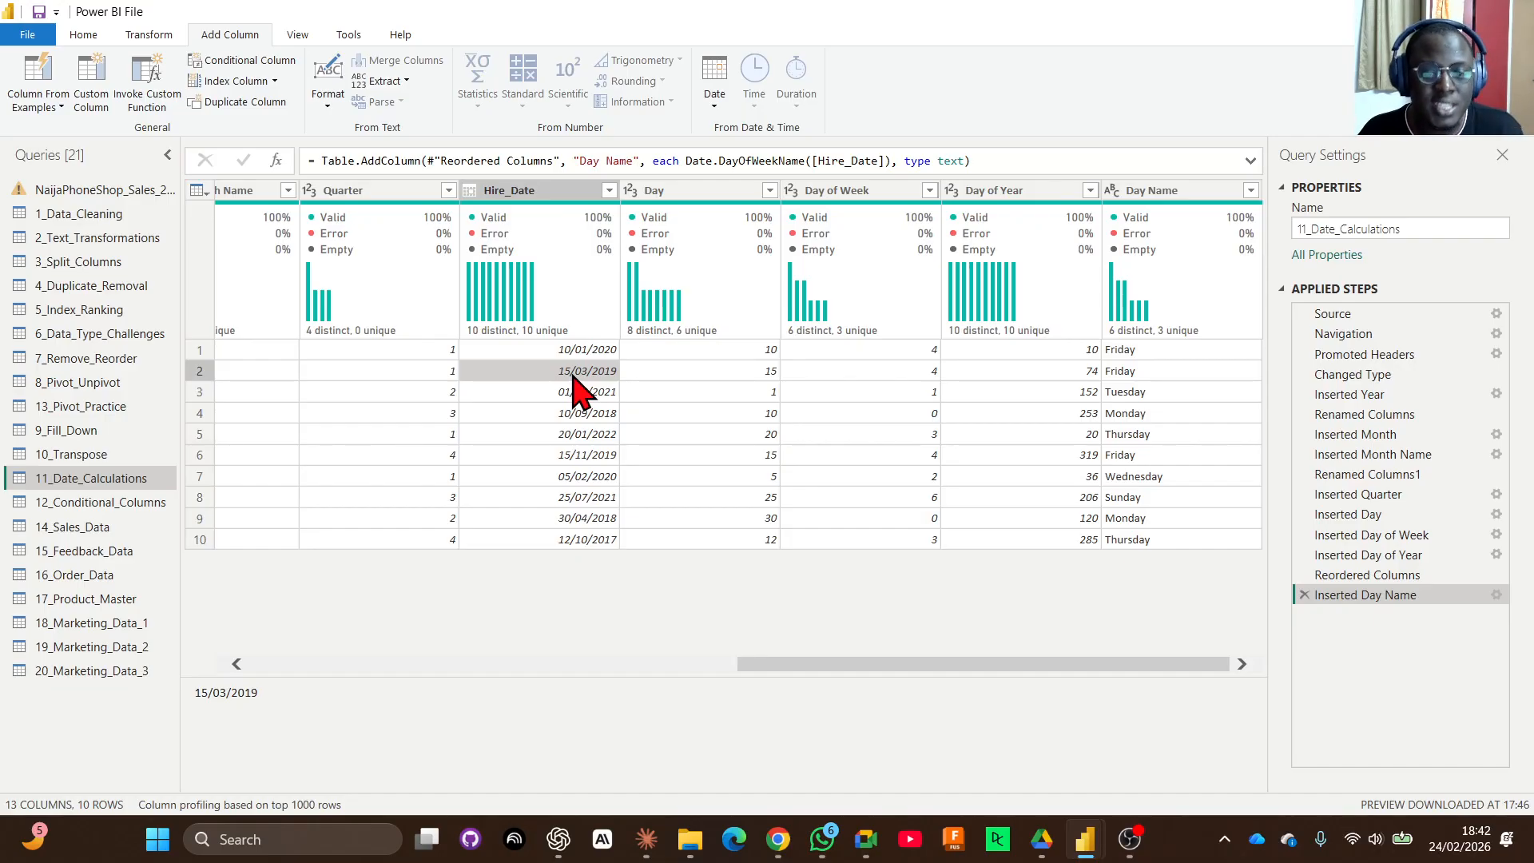
pyautogui.click(1026, 376)
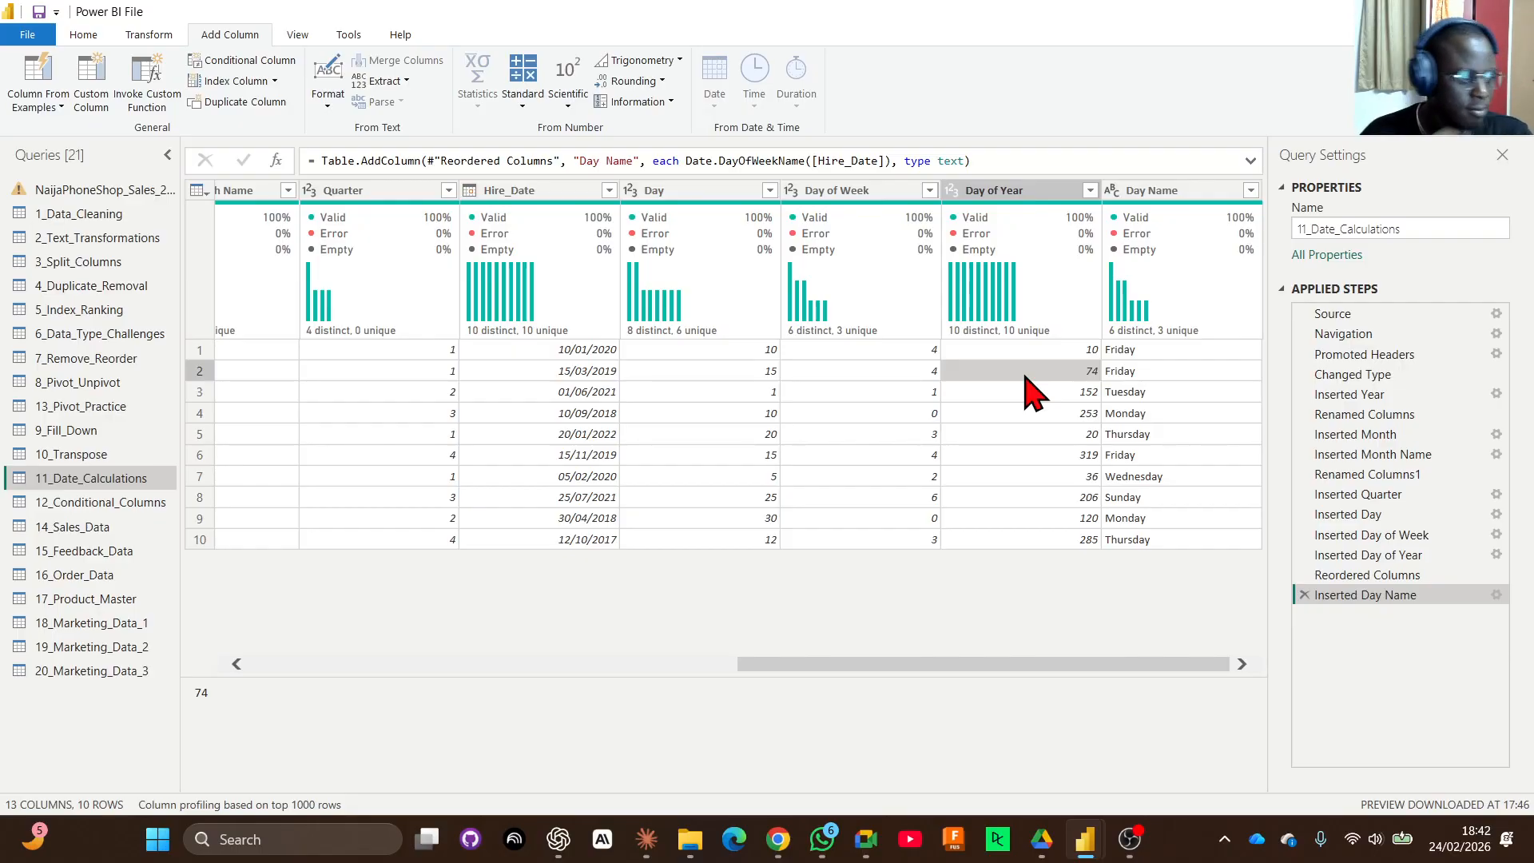
pyautogui.click(567, 399)
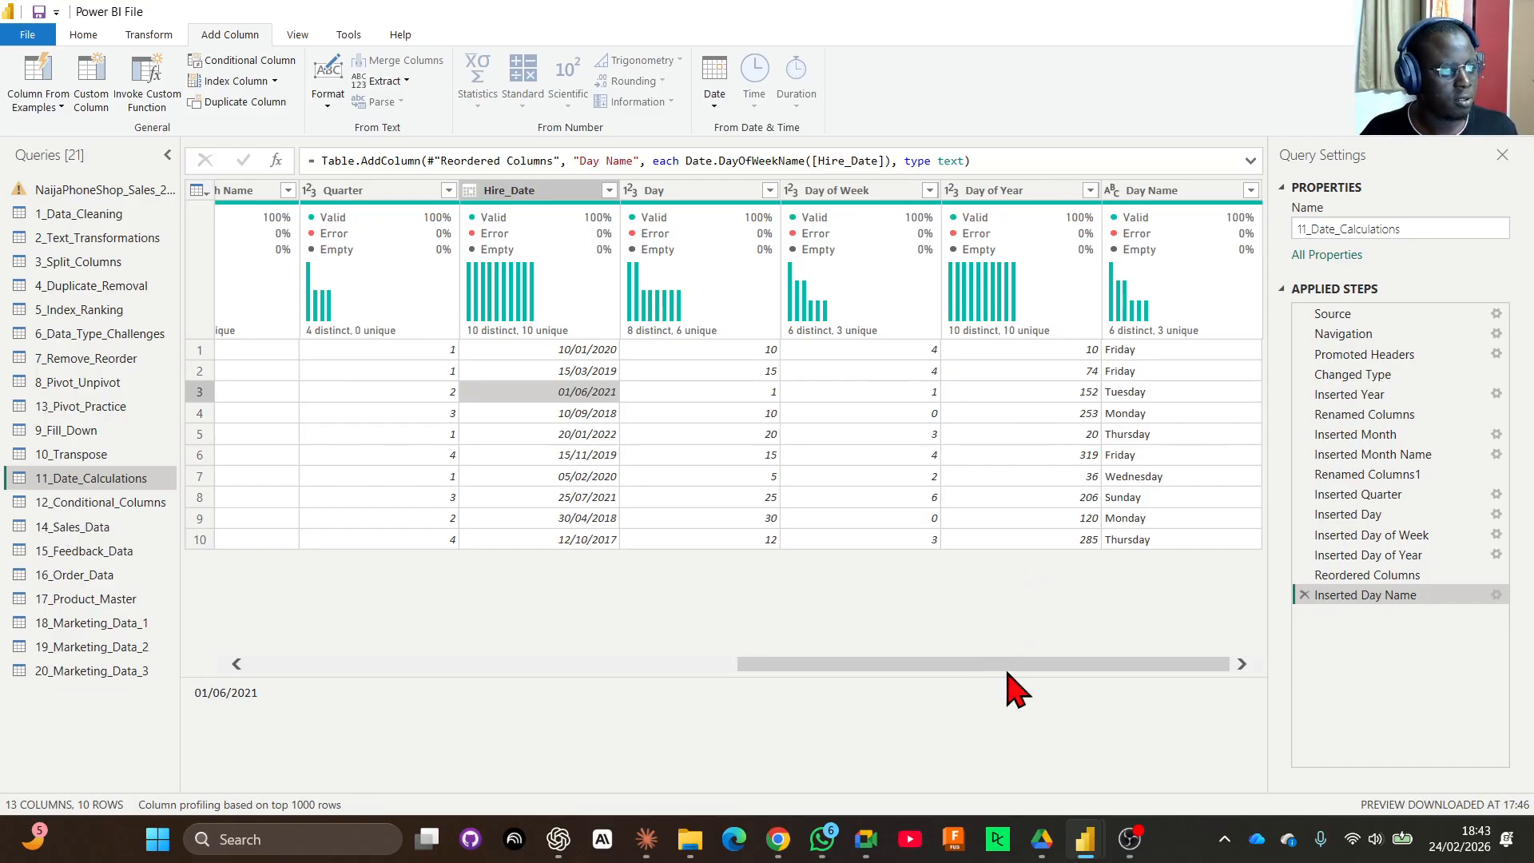
pyautogui.moveTo(1009, 673); pyautogui.dragTo(961, 675)
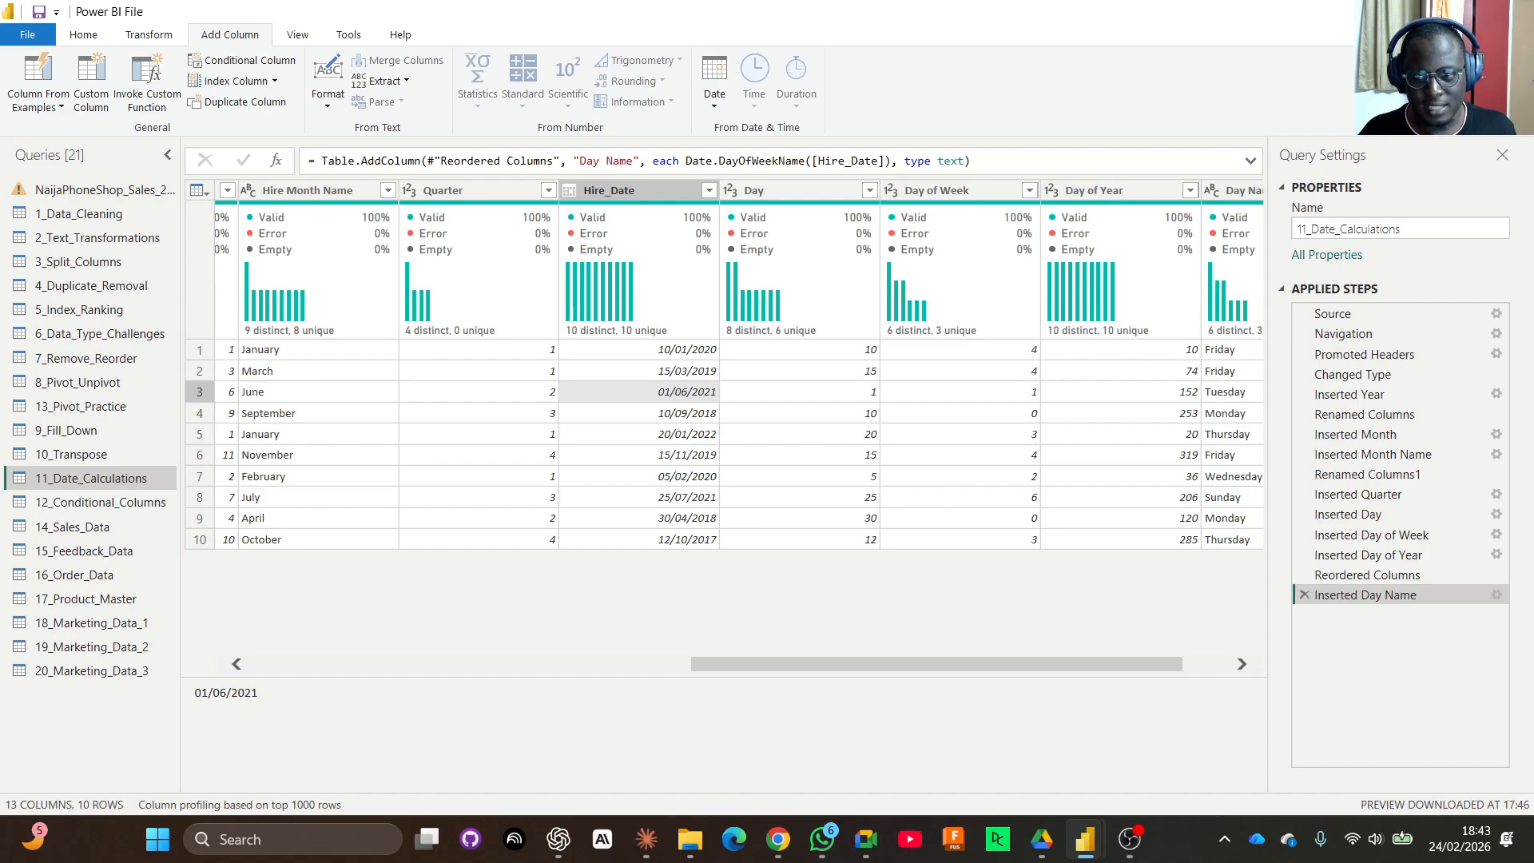
pyautogui.hotkey('alt', 'Tab')
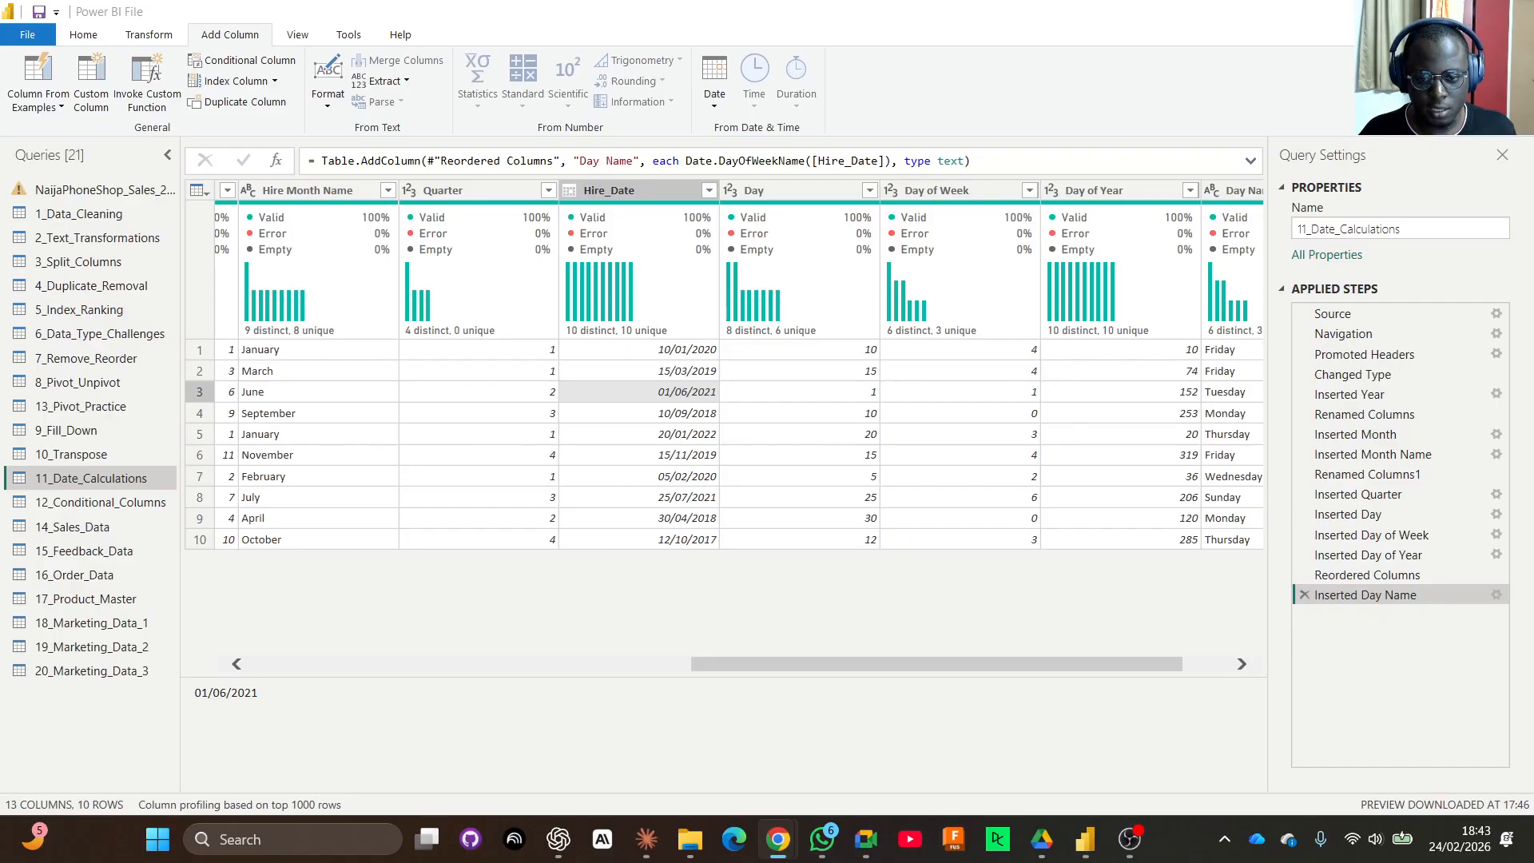
pyautogui.hotkey('alt', 'Tab')
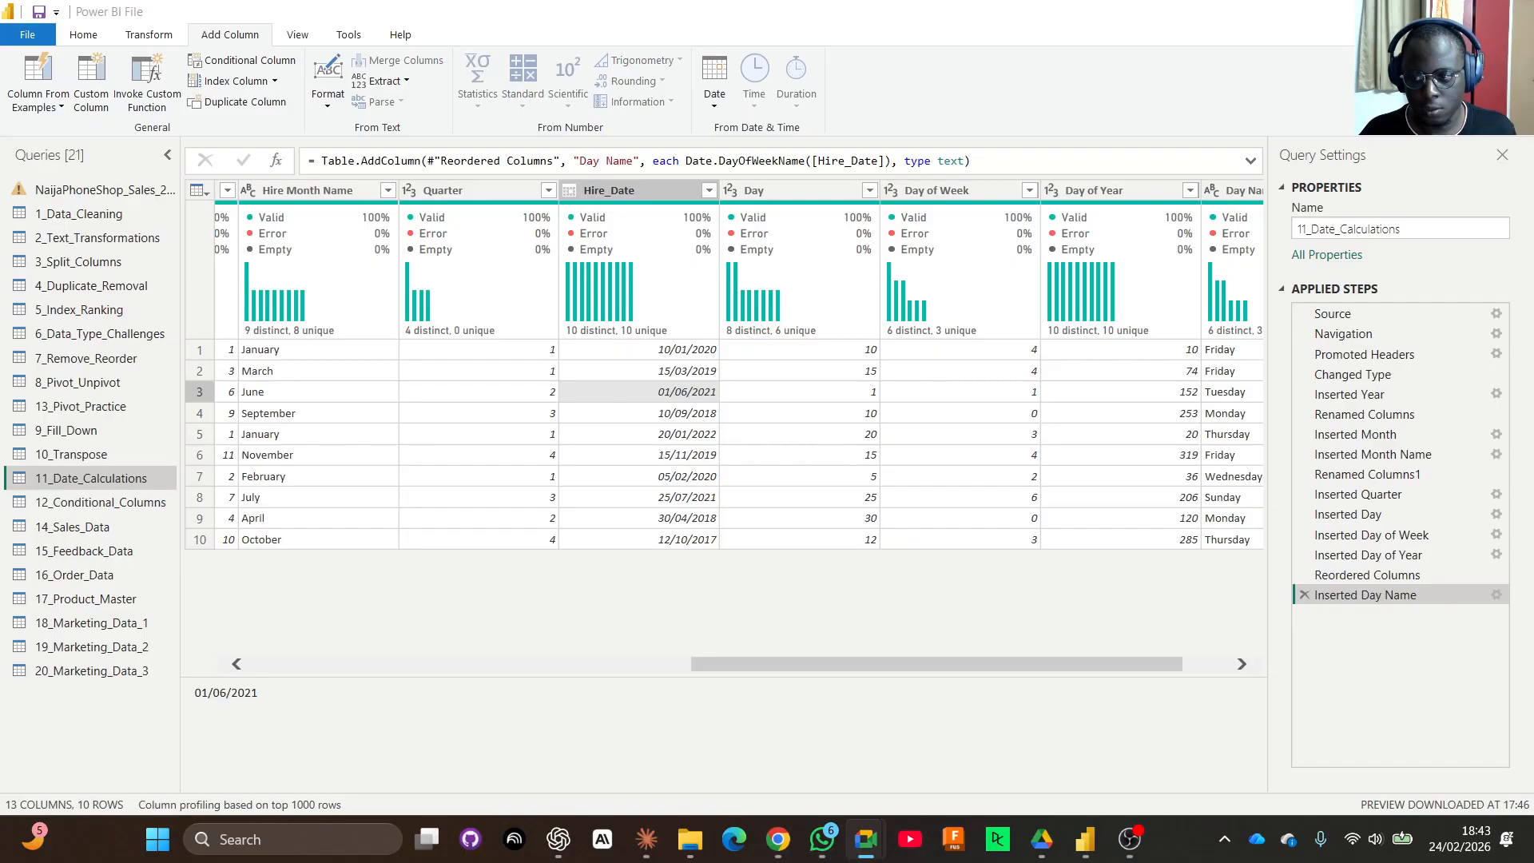
pyautogui.hotkey('alt', 'Tab')
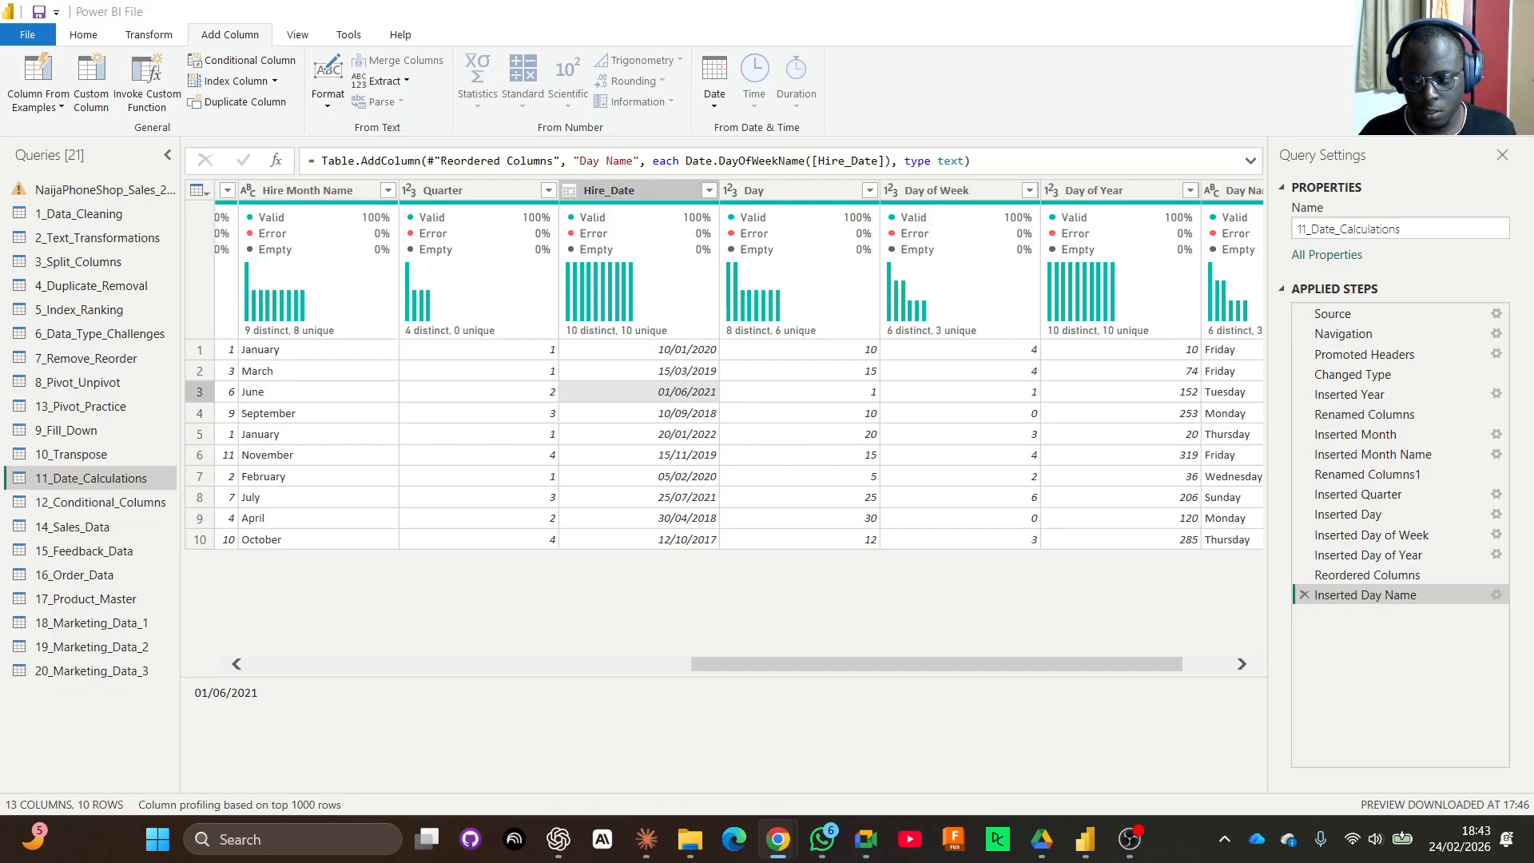
pyautogui.hotkey('alt', 'Tab')
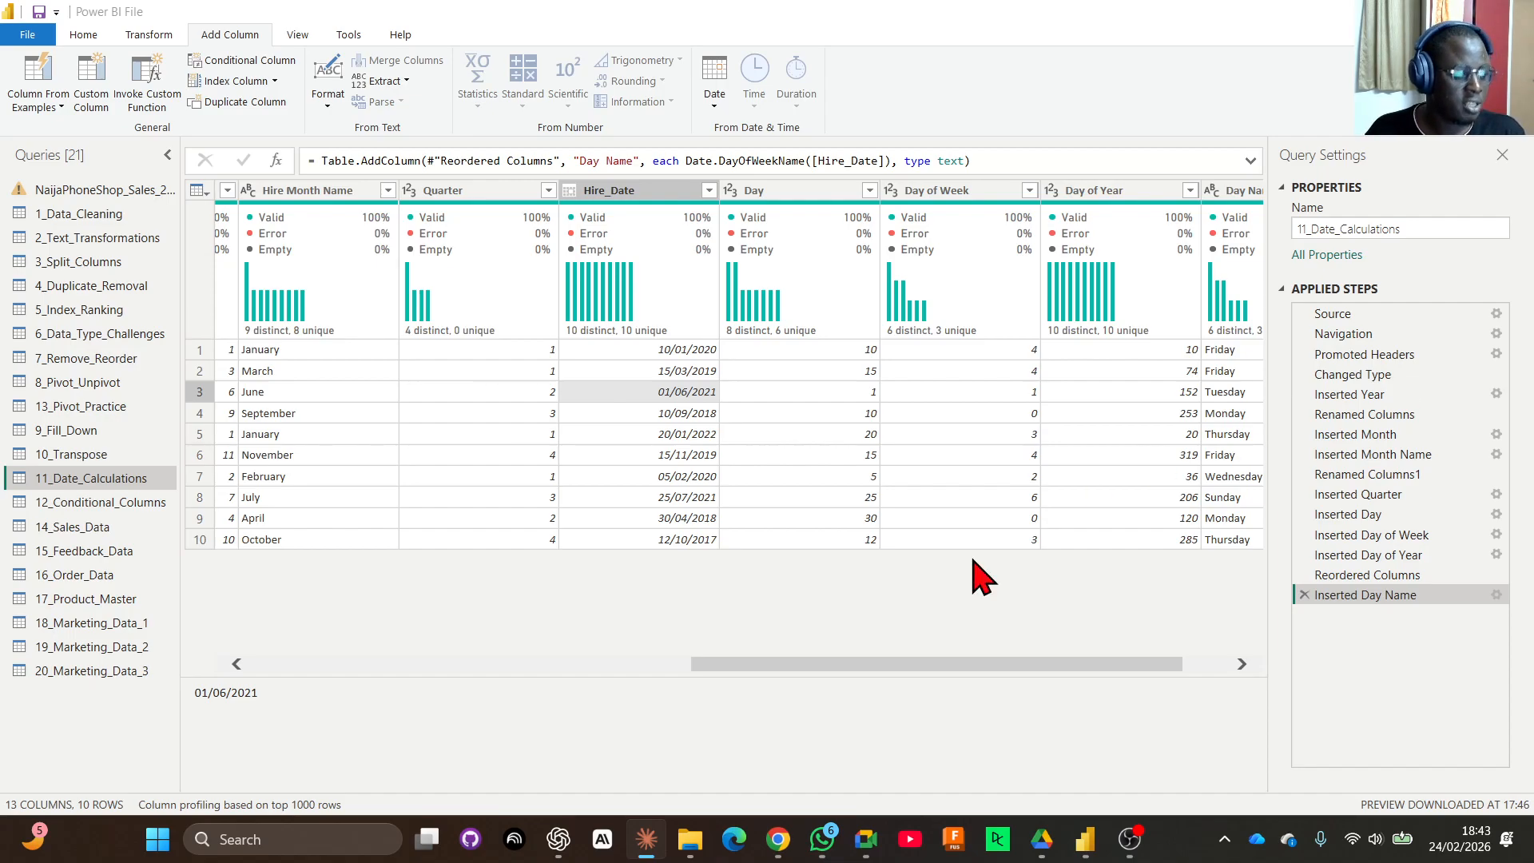
# Try adding an Age column calculated from Birth_Date, and remove the Inserted Age step.
pyautogui.moveTo(908, 664); pyautogui.dragTo(482, 675)
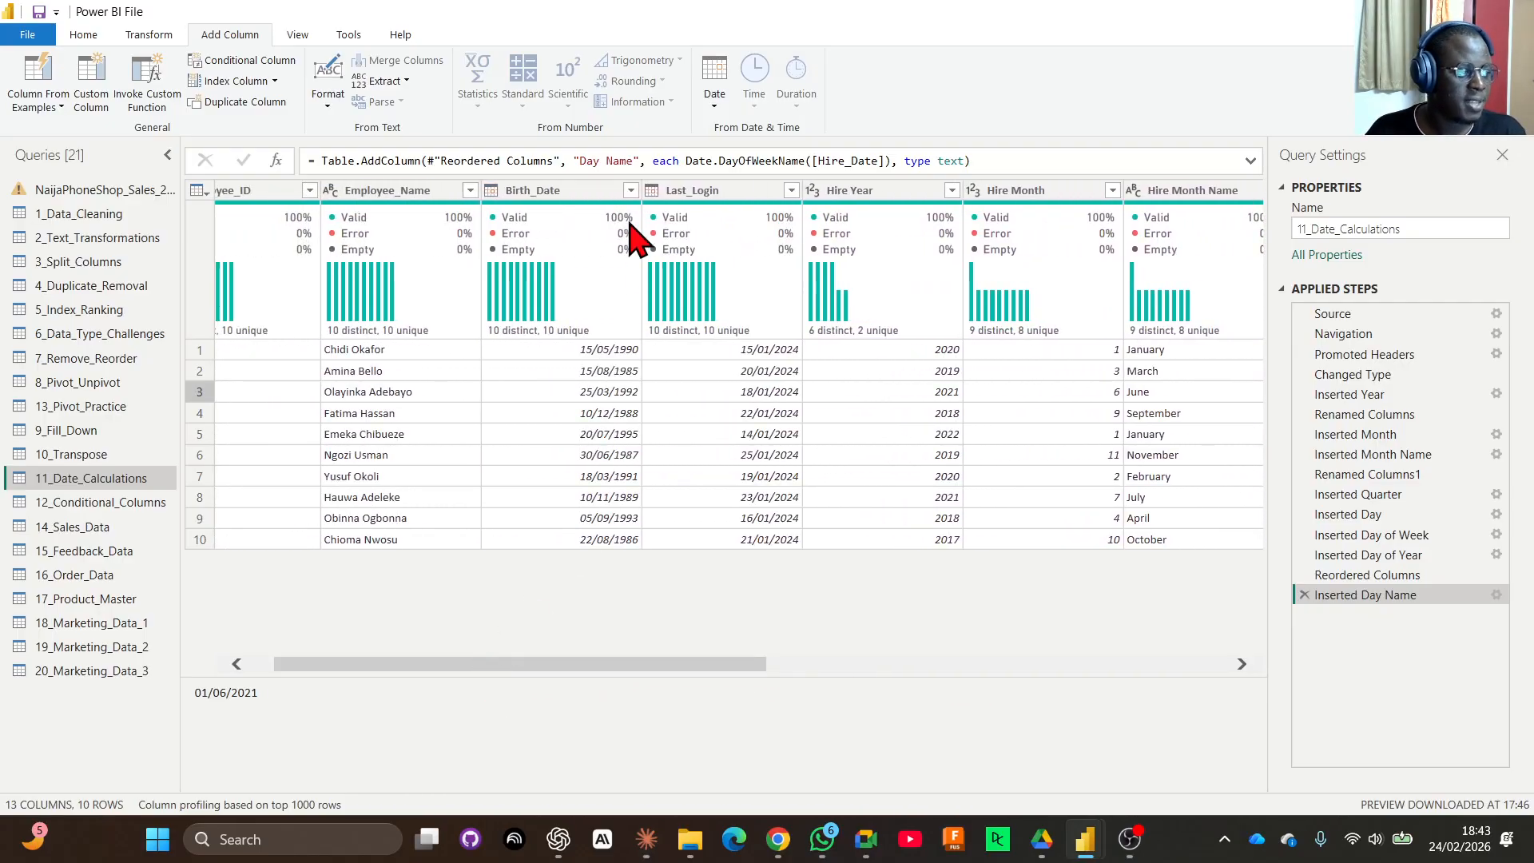
pyautogui.click(559, 200)
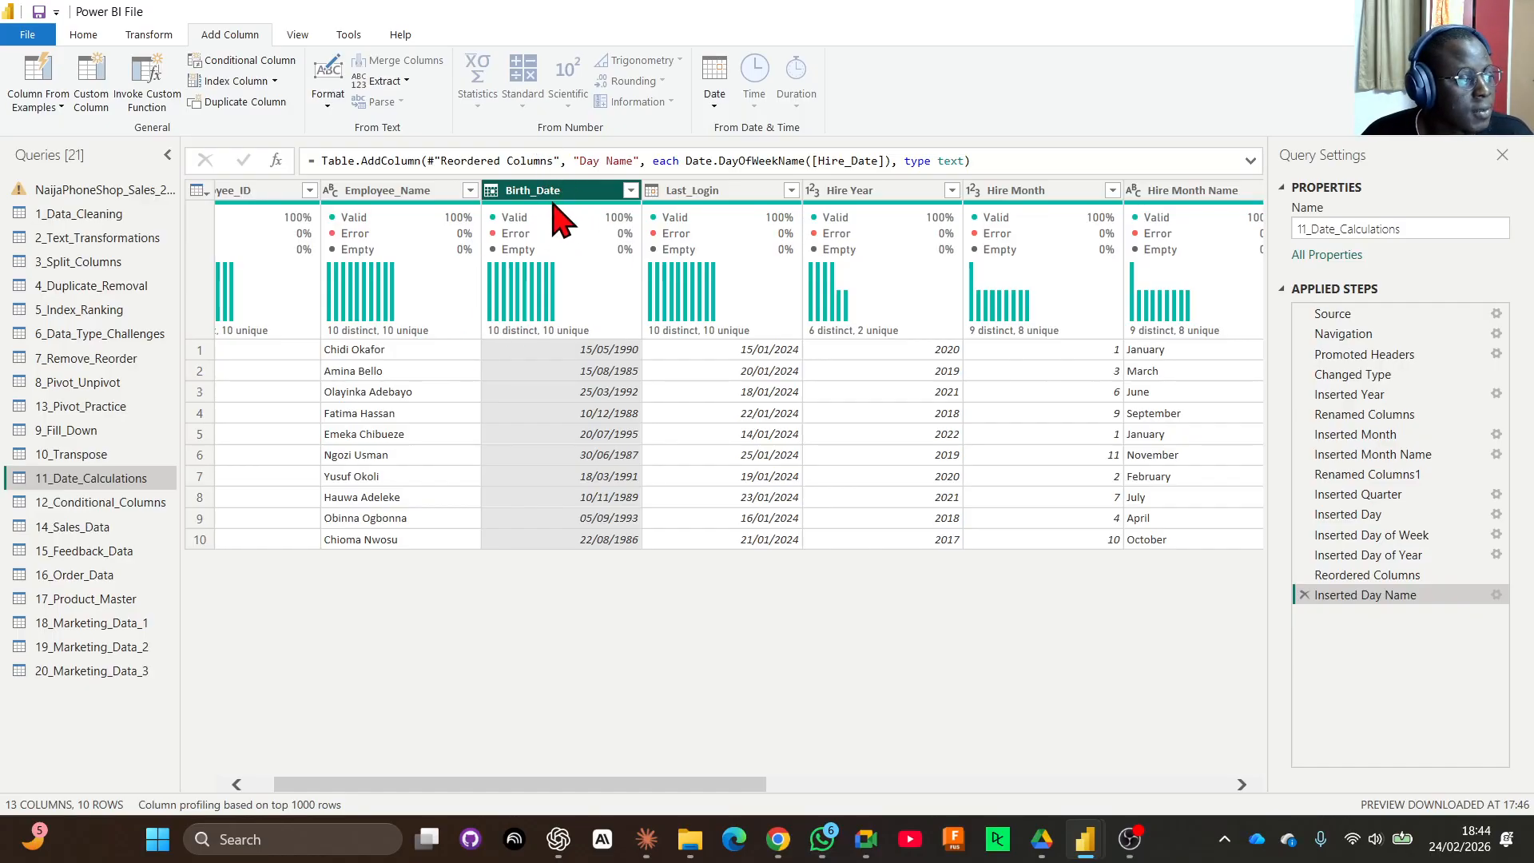
pyautogui.click(716, 104)
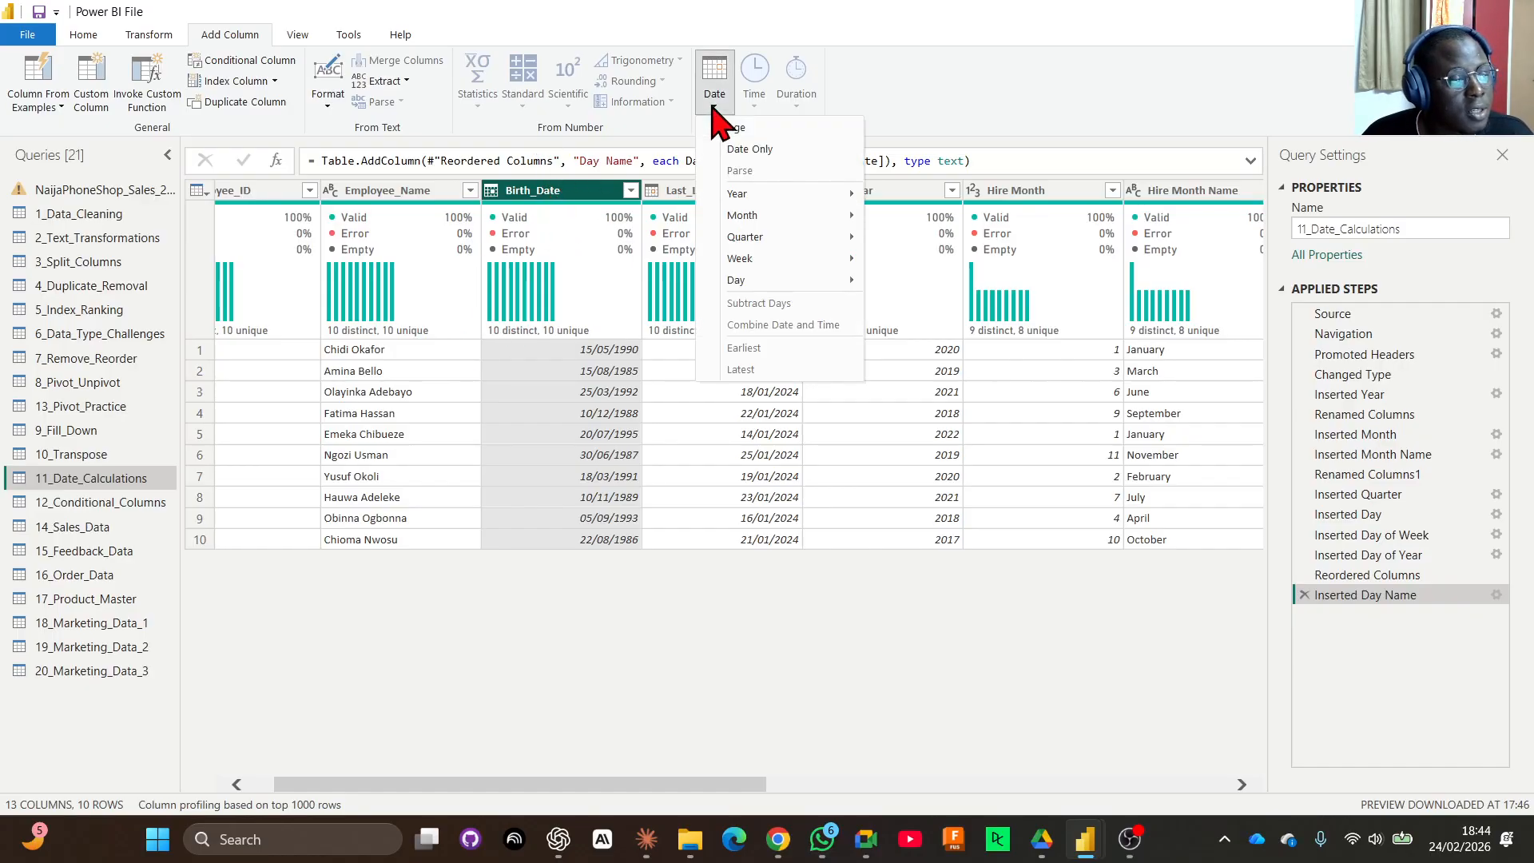
pyautogui.click(736, 127)
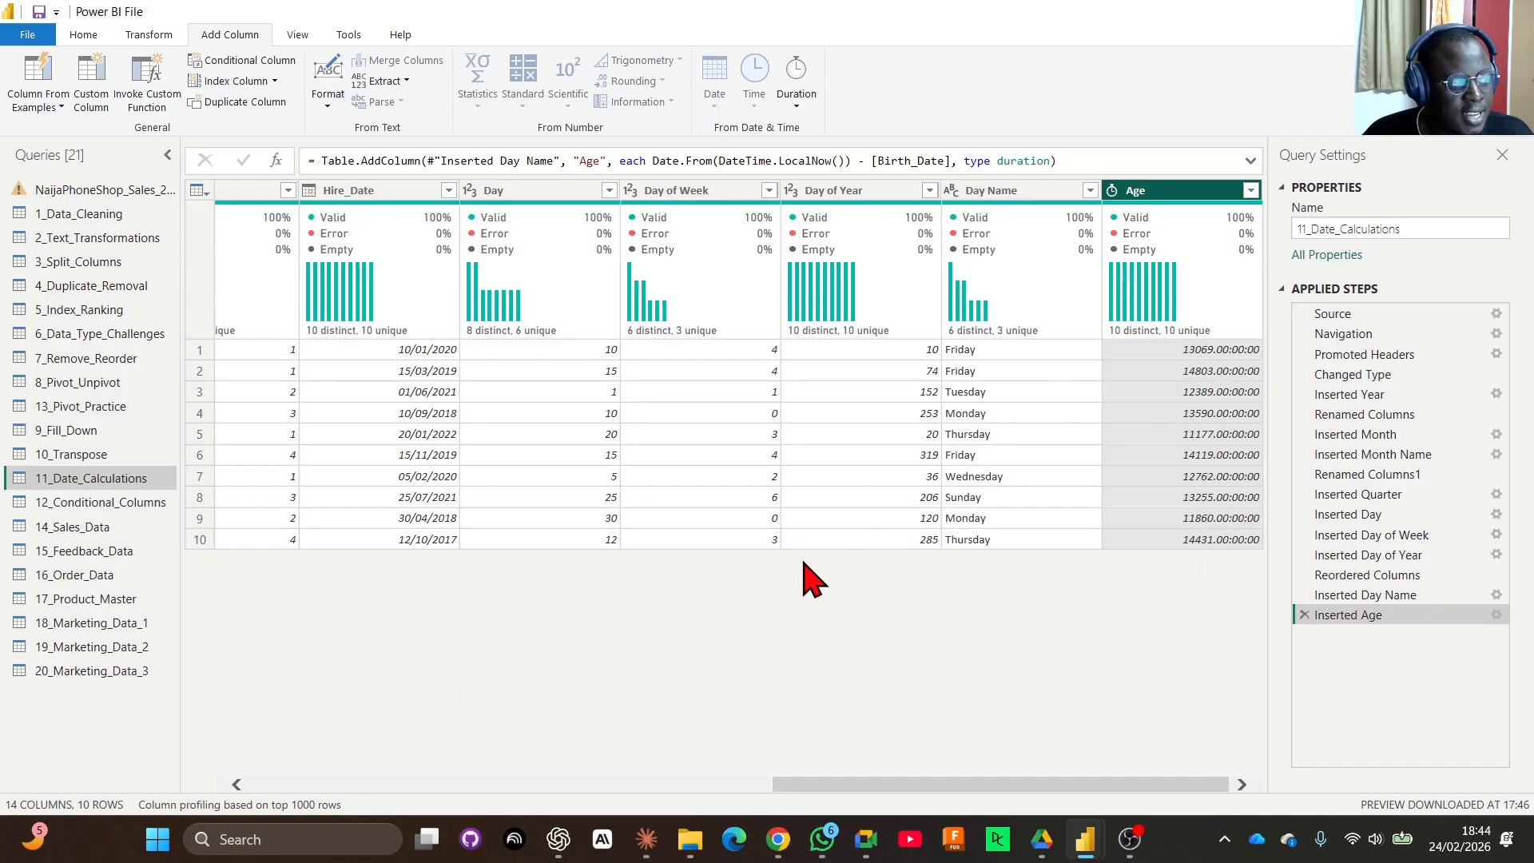
pyautogui.click(1304, 615)
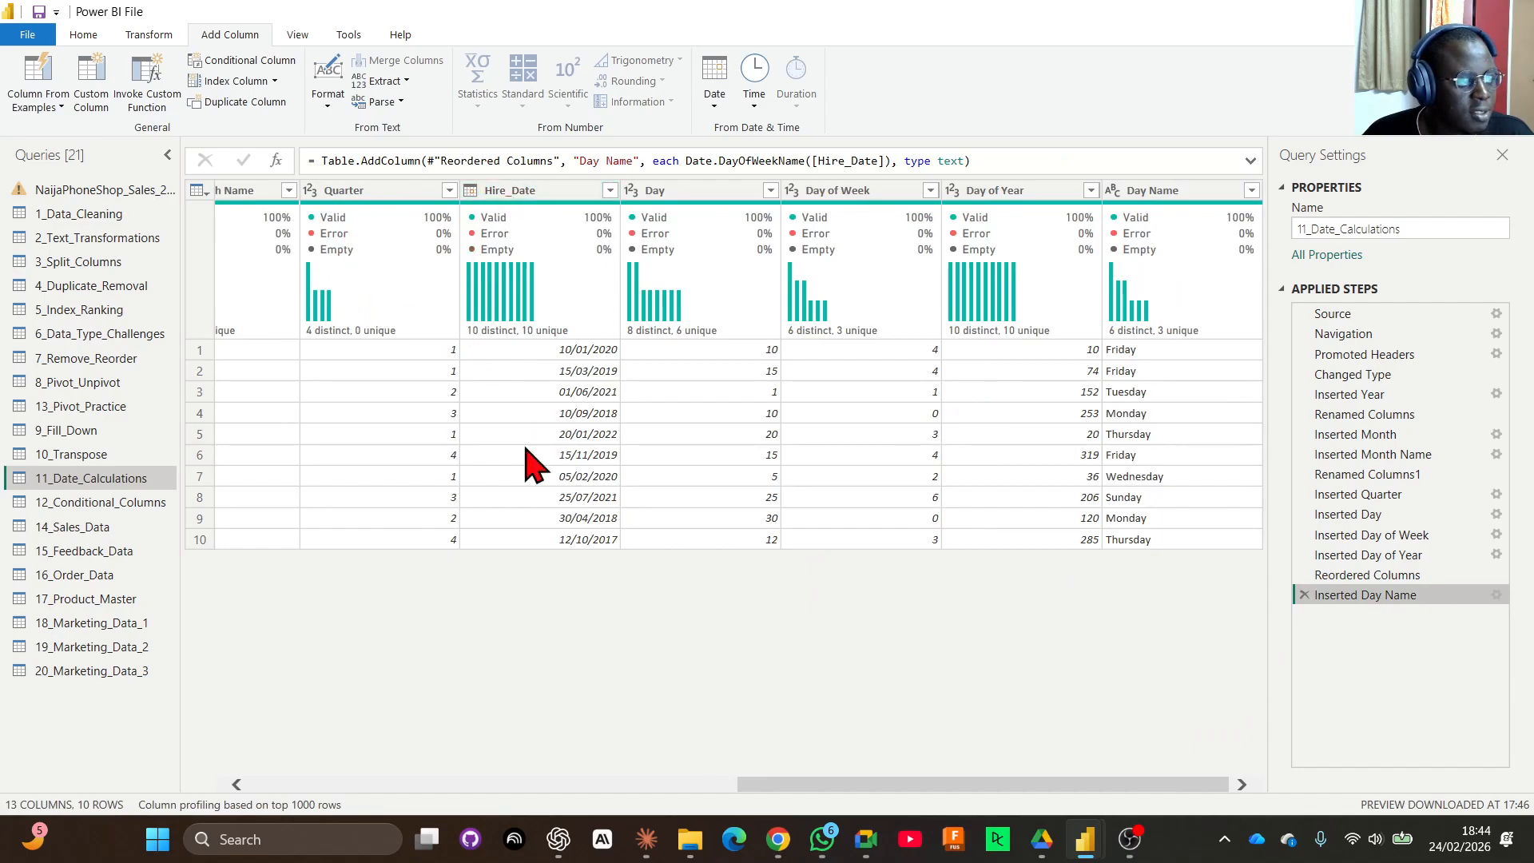
# Add an Age column calculated from the Birth_Date column.
pyautogui.moveTo(834, 784); pyautogui.dragTo(703, 801)
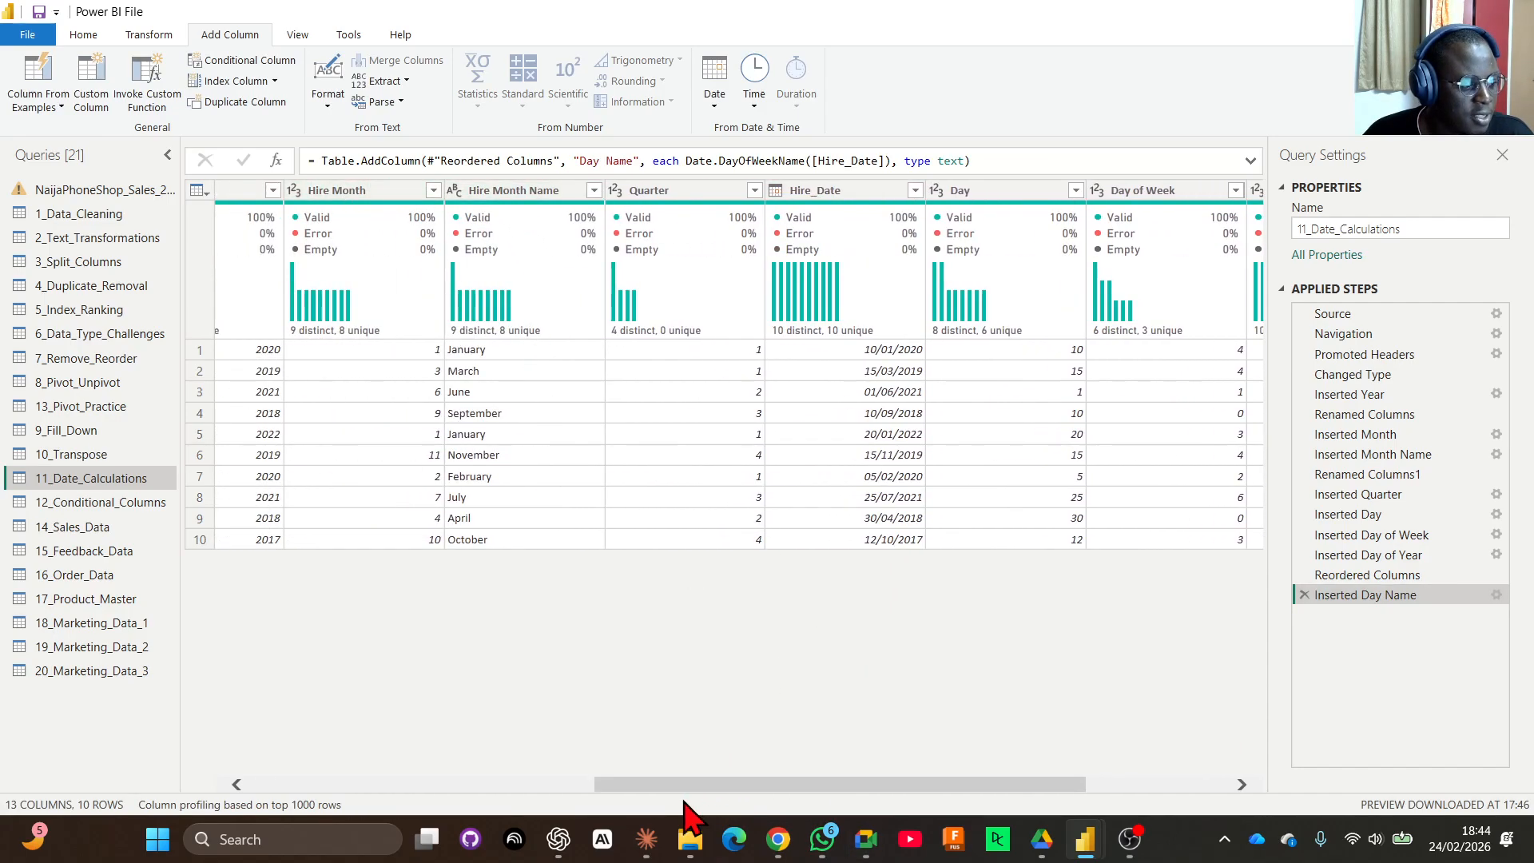
pyautogui.moveTo(607, 790); pyautogui.dragTo(397, 793)
pyautogui.click(343, 192)
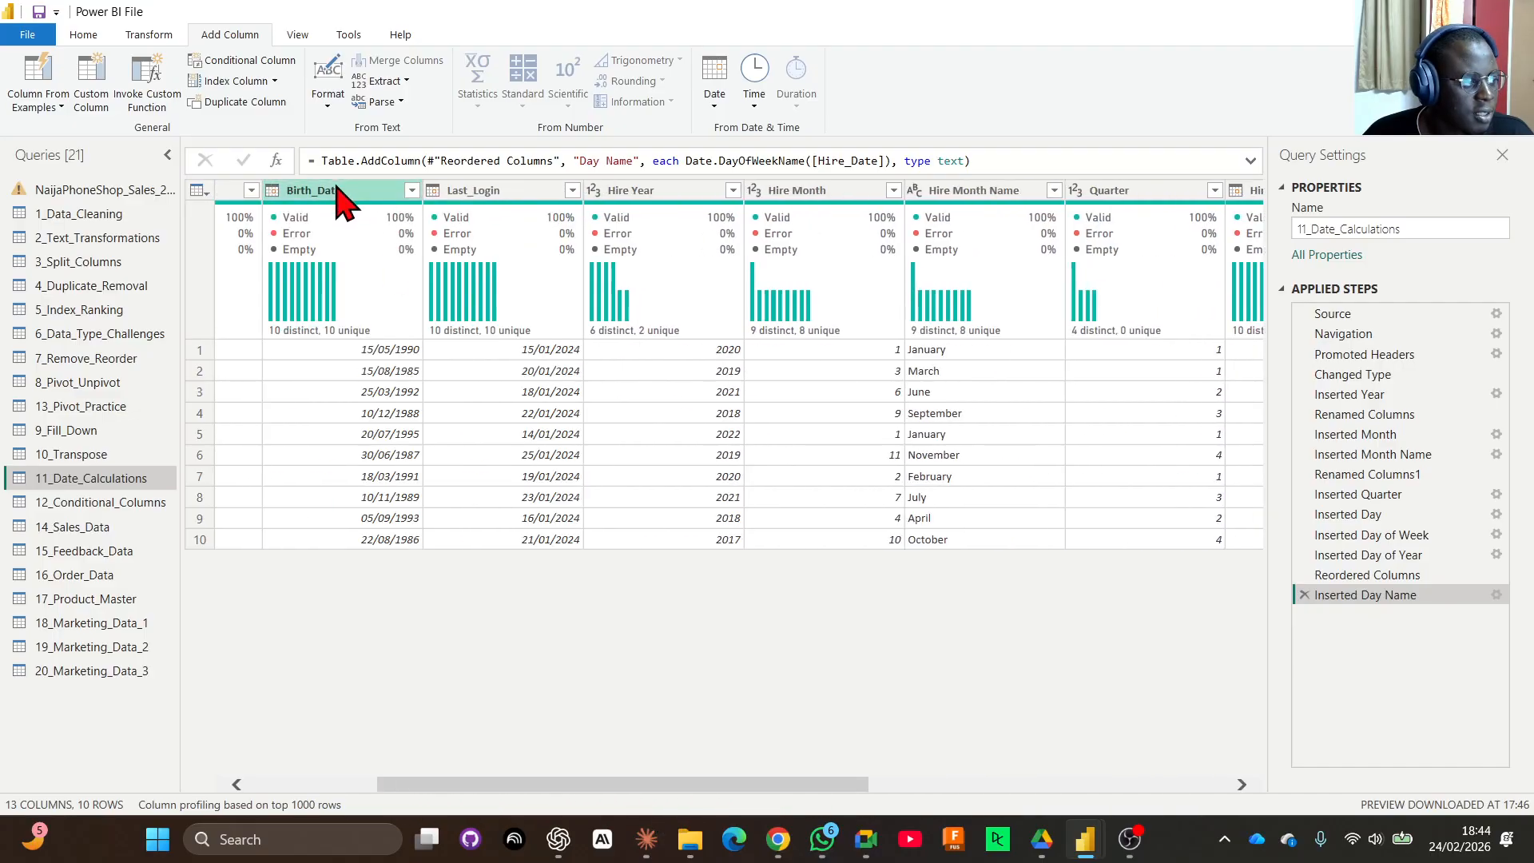
pyautogui.click(715, 96)
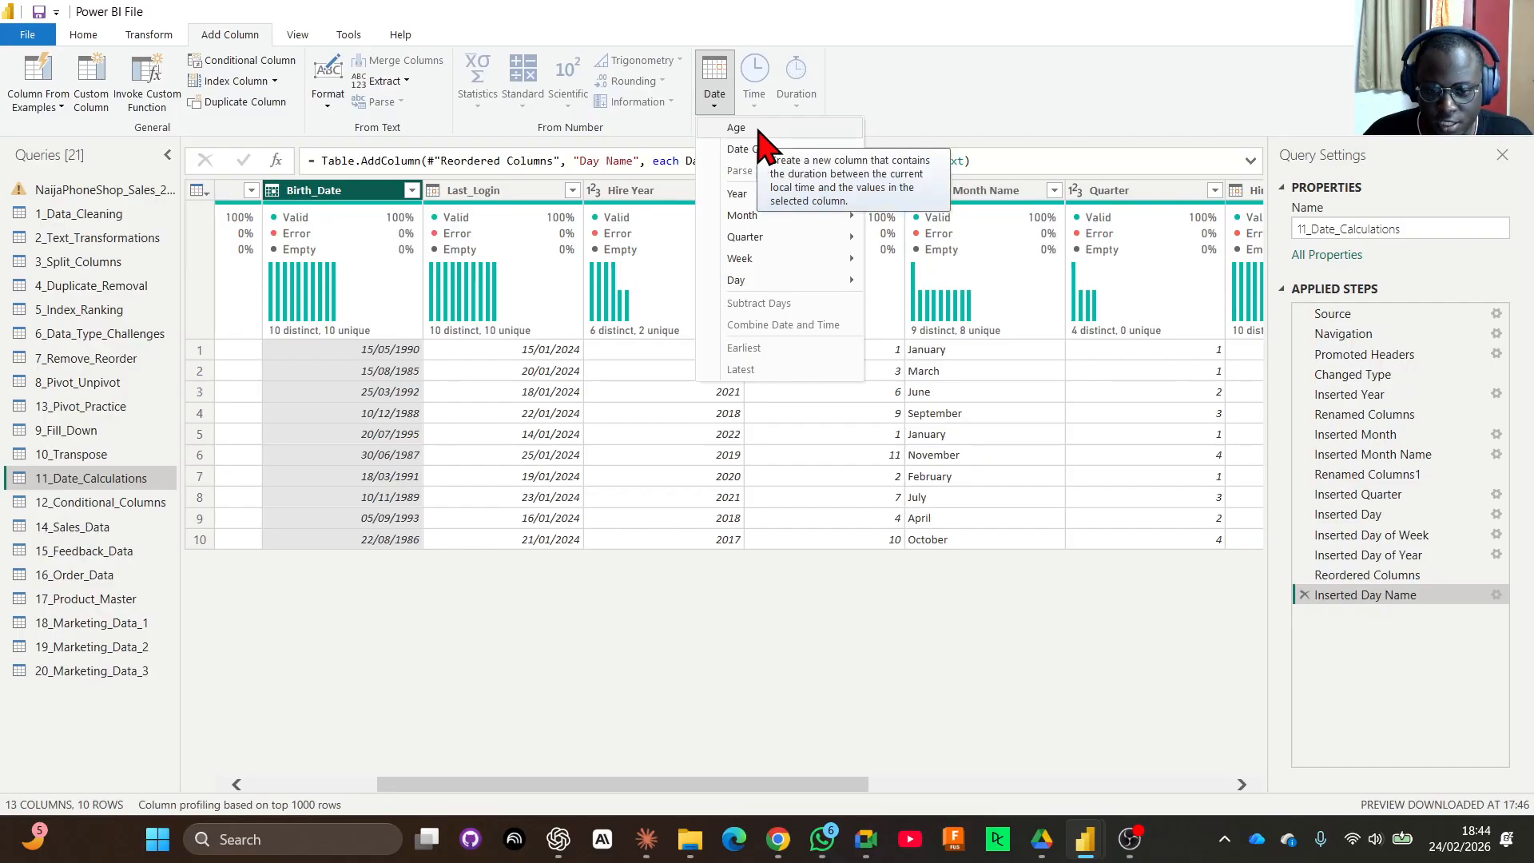
pyautogui.click(737, 128)
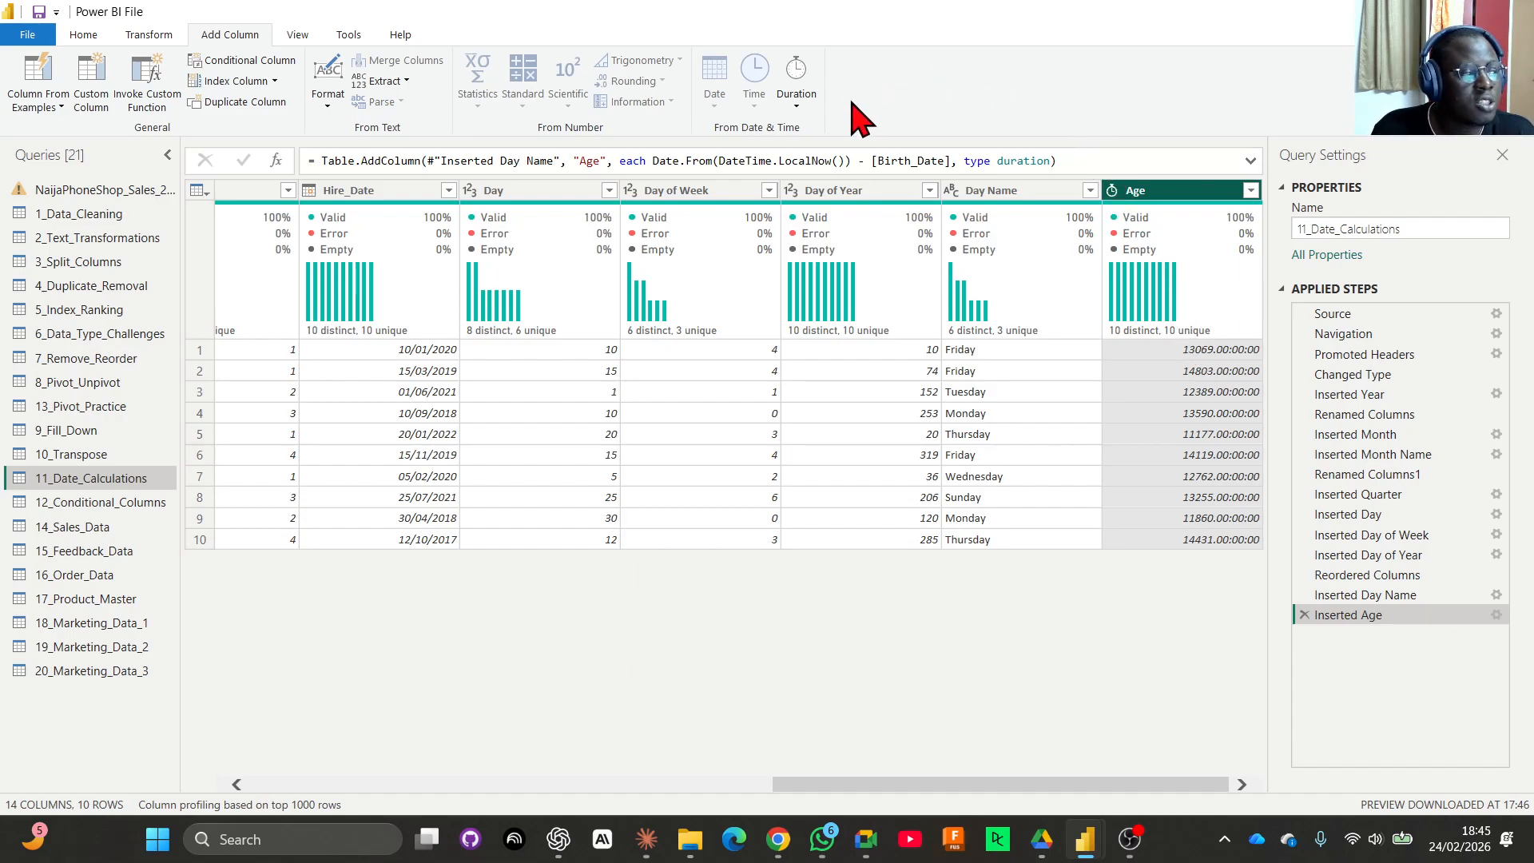
# Add a Total Years column that converts the Age durations into years.
pyautogui.click(797, 107)
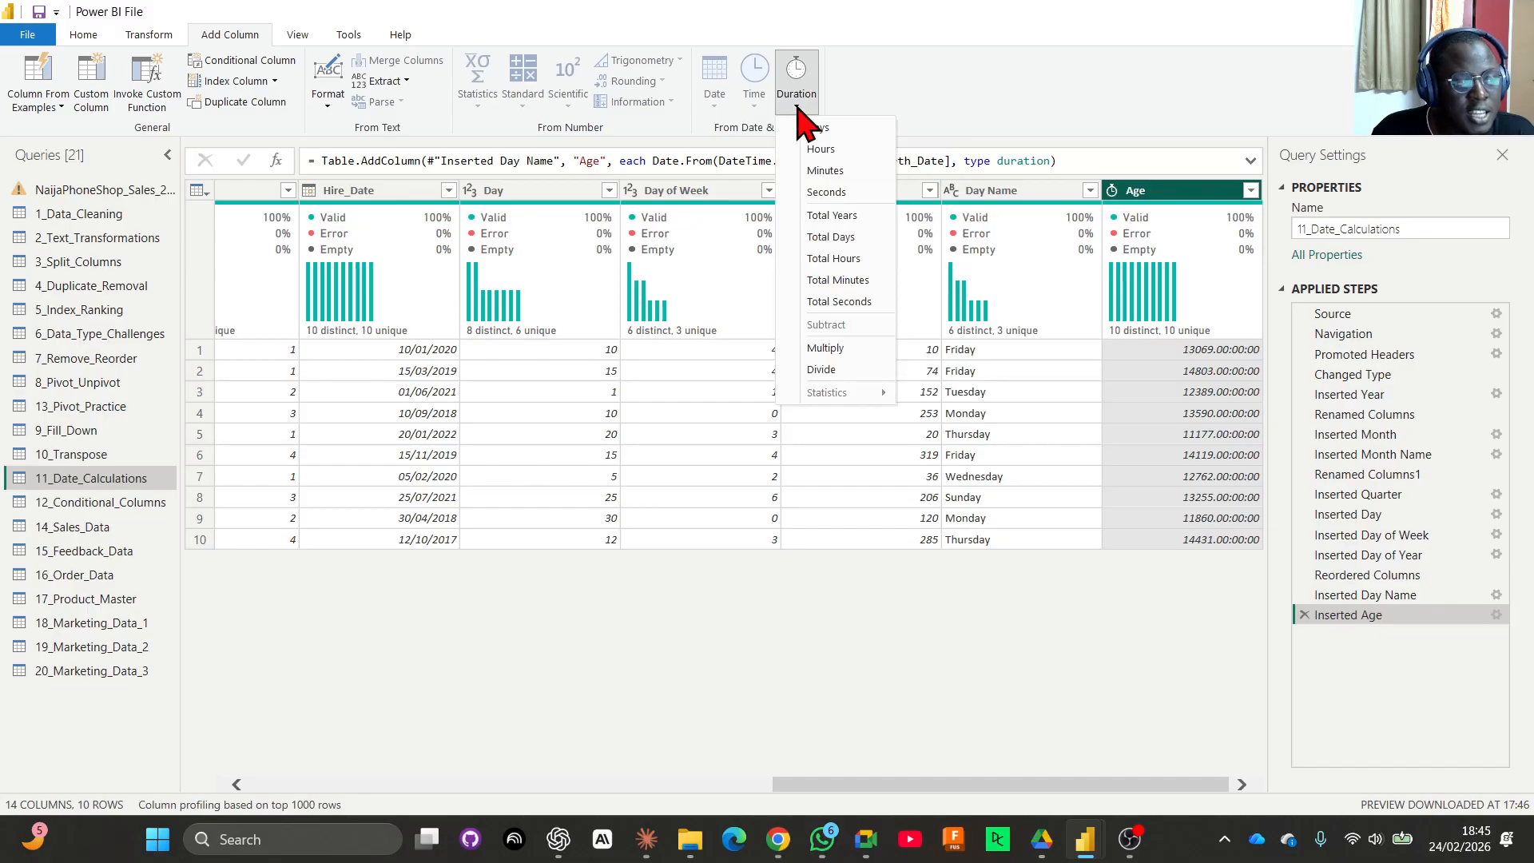
pyautogui.click(890, 77)
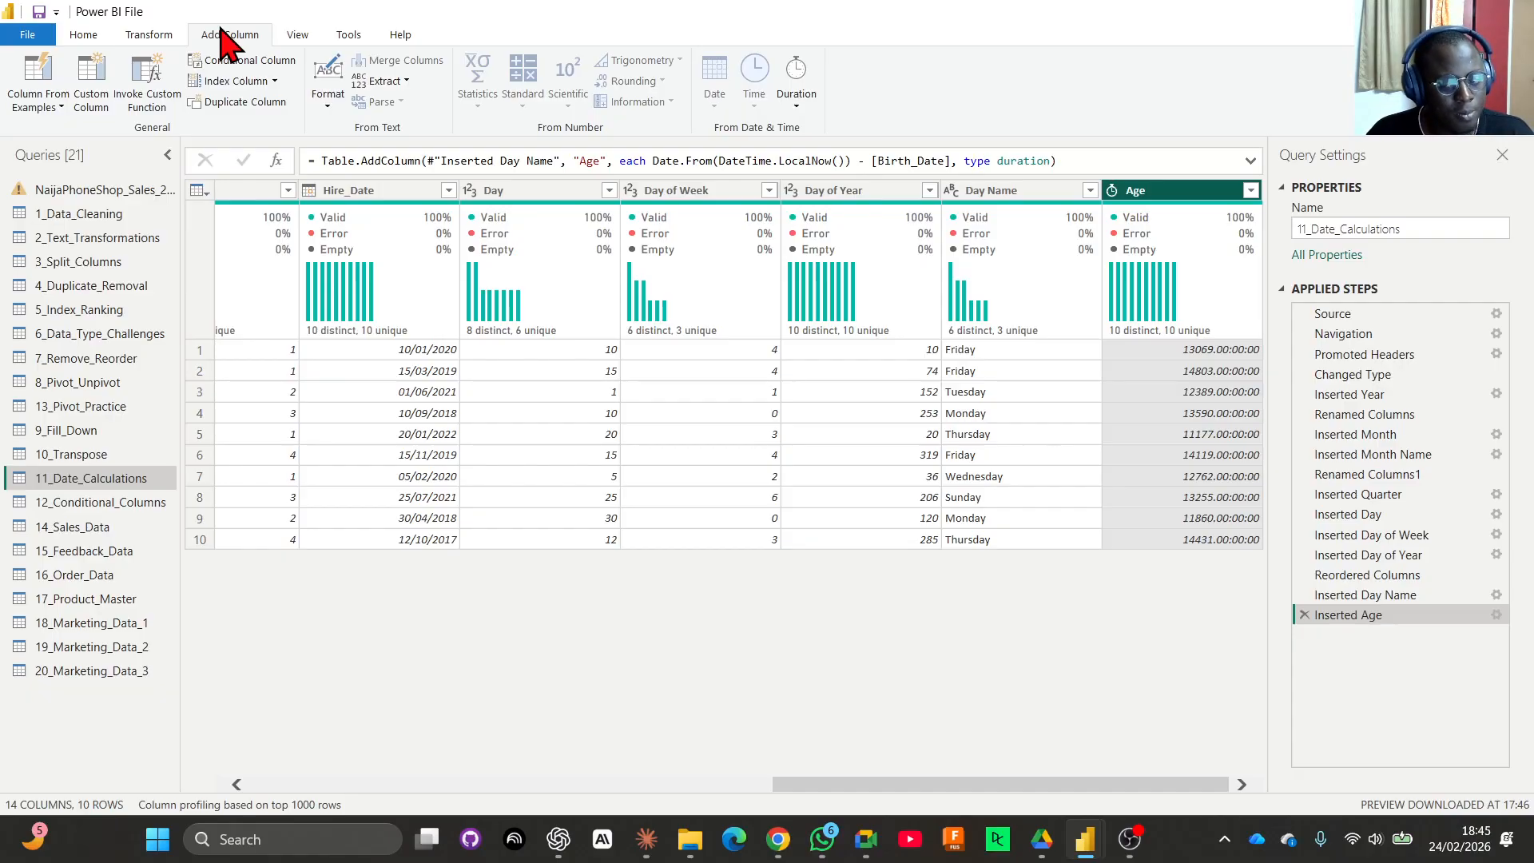
pyautogui.click(150, 39)
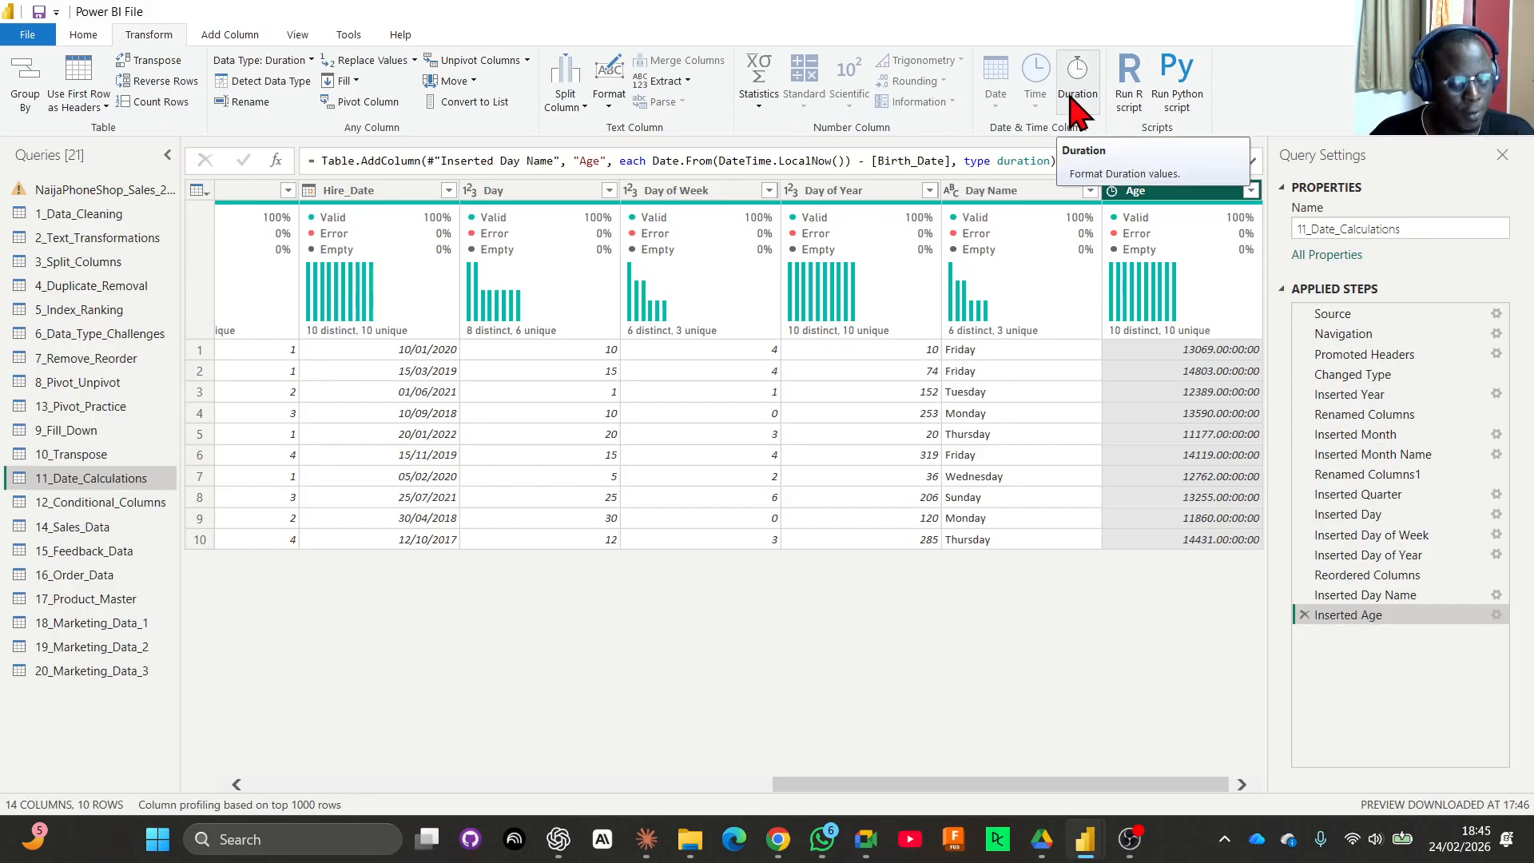
pyautogui.click(220, 38)
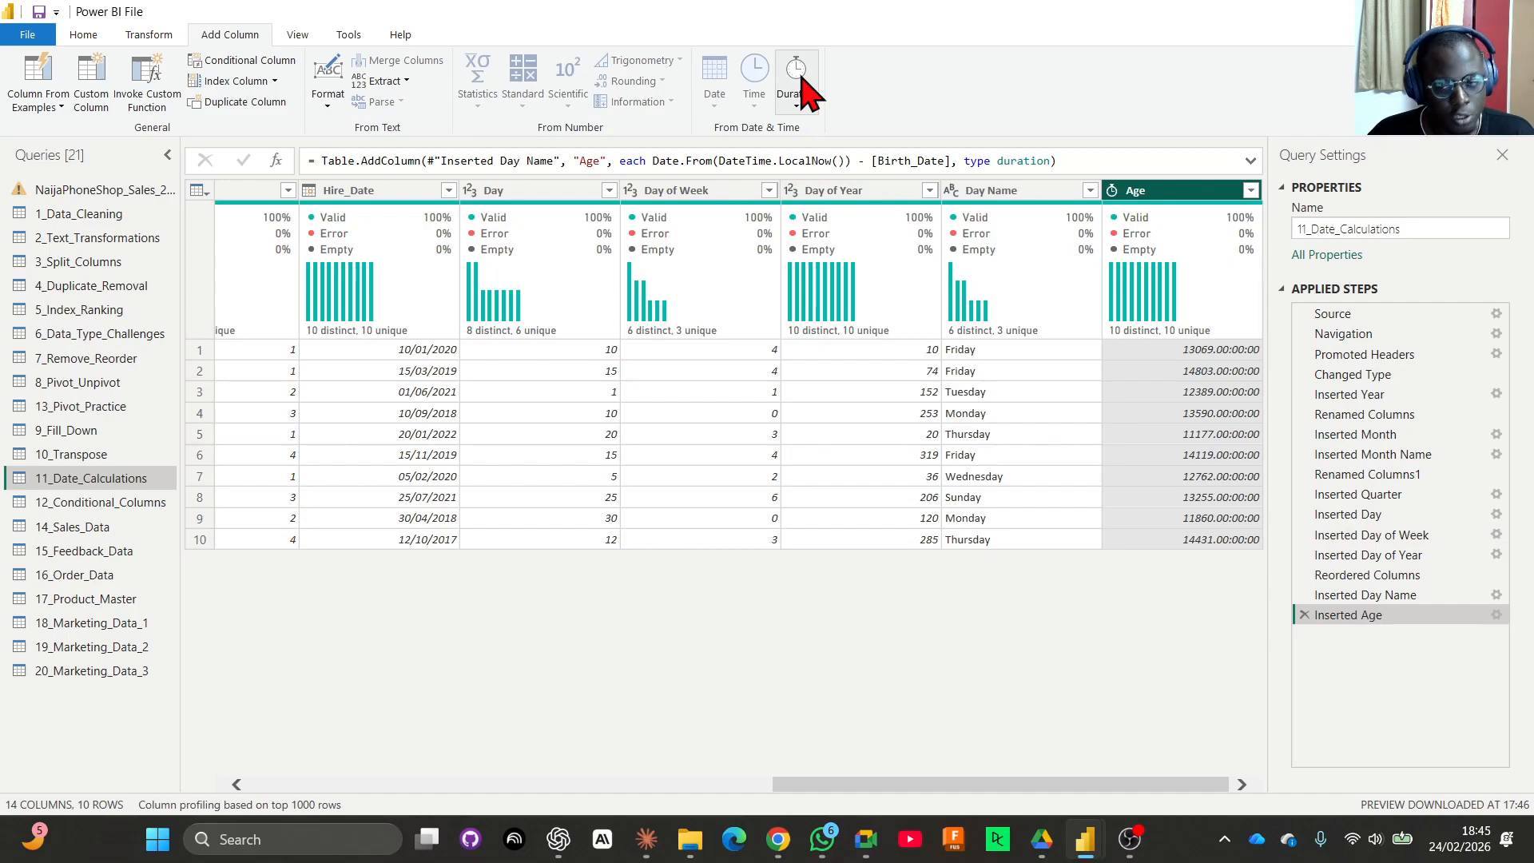
pyautogui.click(800, 108)
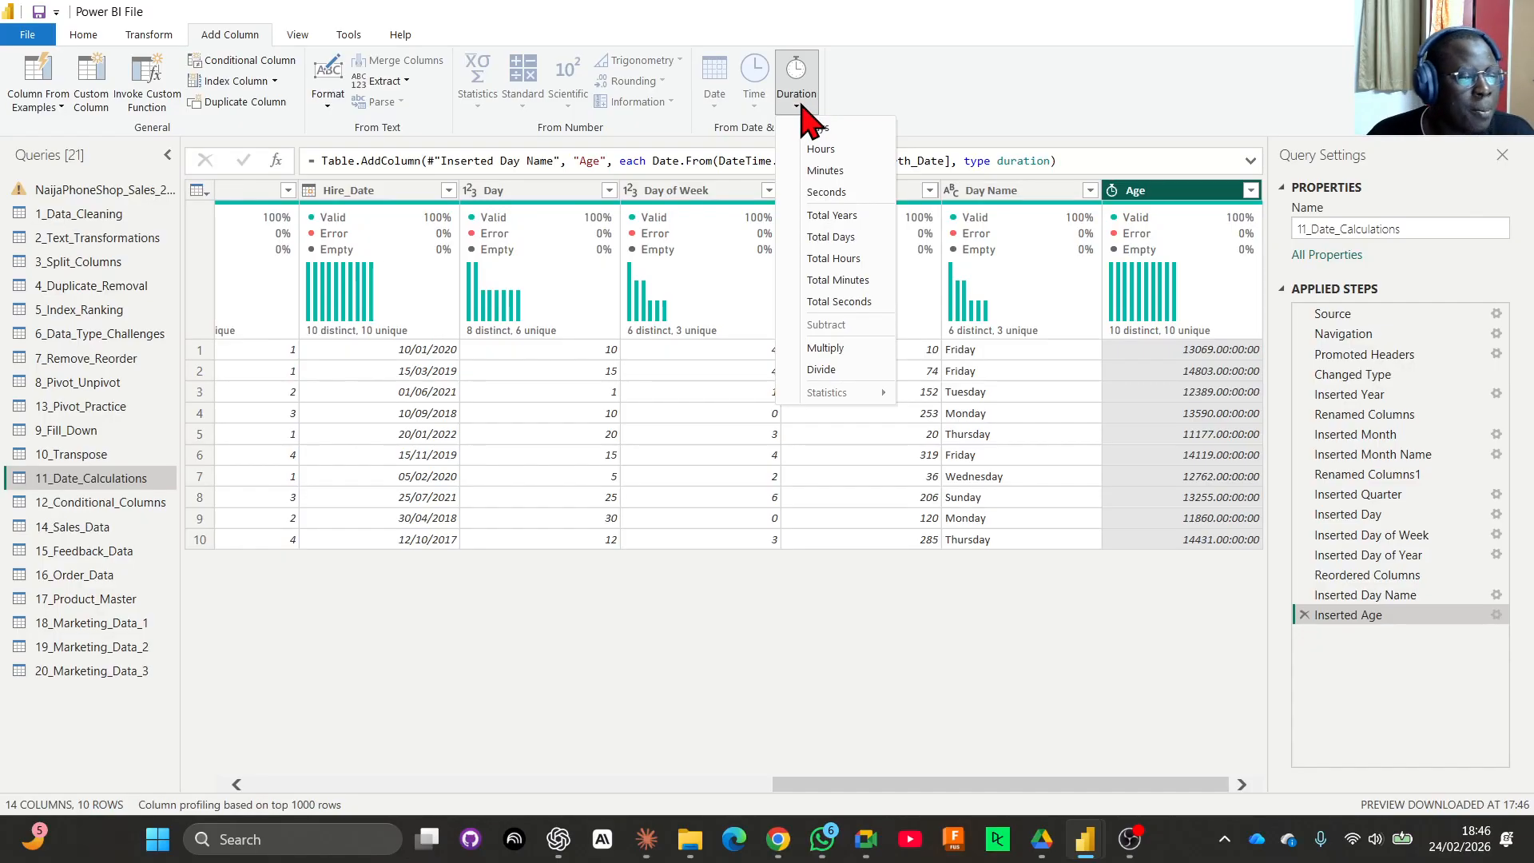
pyautogui.click(823, 218)
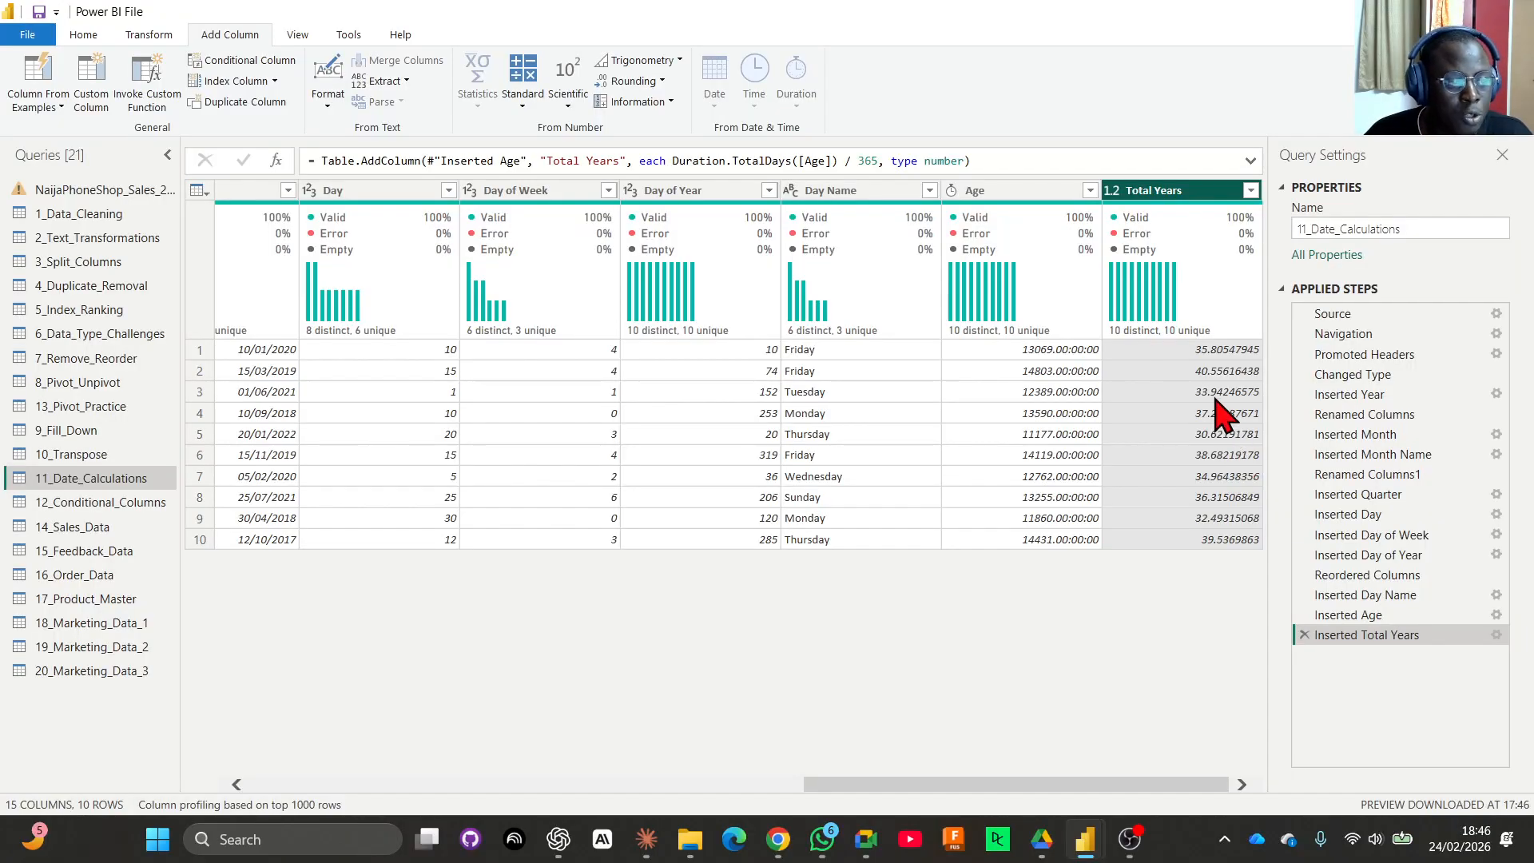
# Try rounding the Total Years column to 0 decimal places, and remove the Rounded Off step.
pyautogui.rightClick(1172, 193)
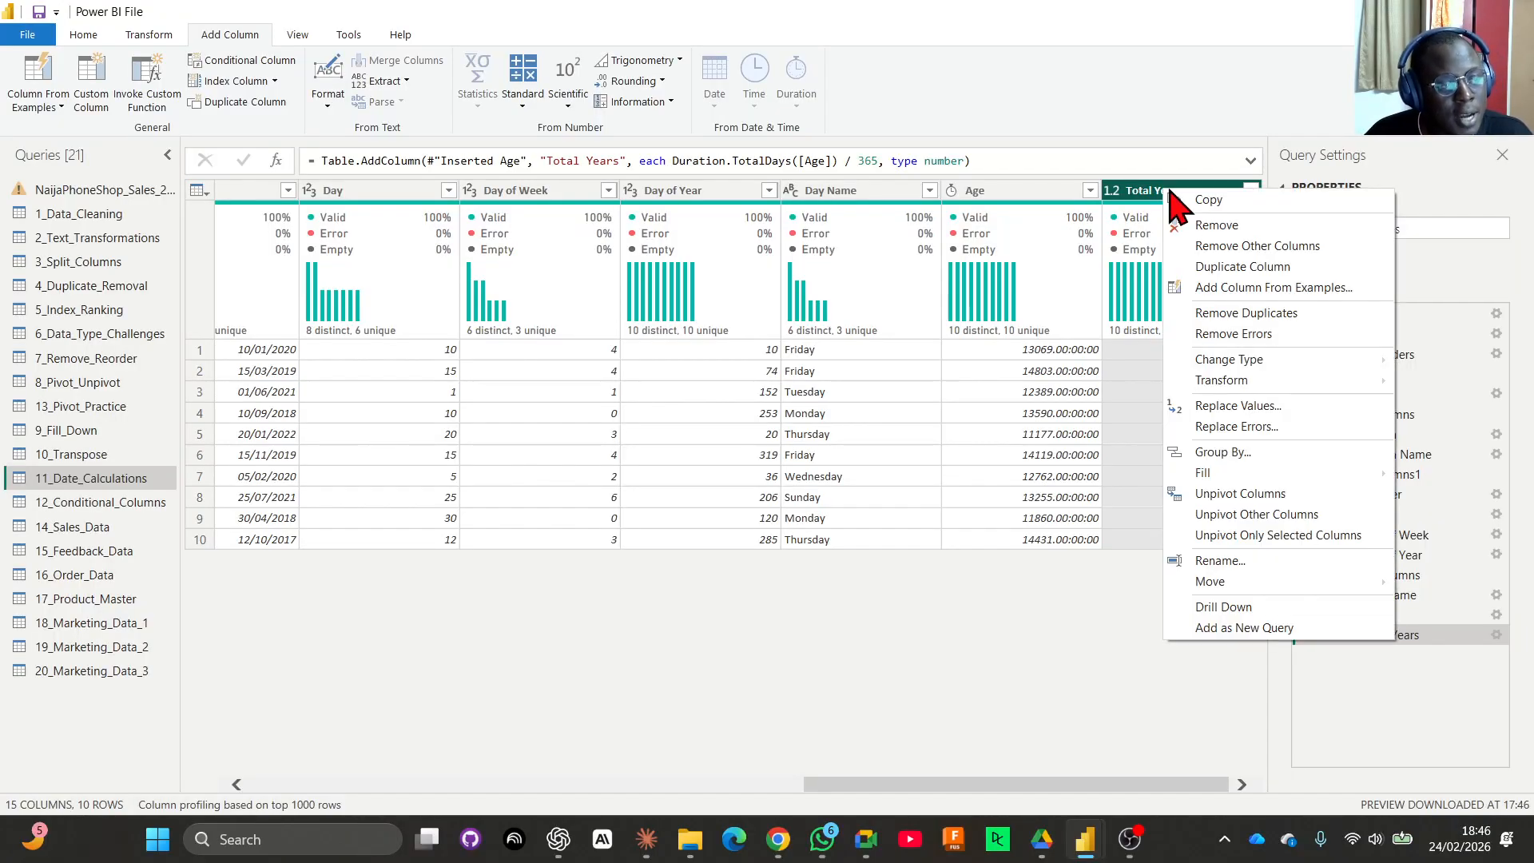
pyautogui.moveTo(1271, 383)
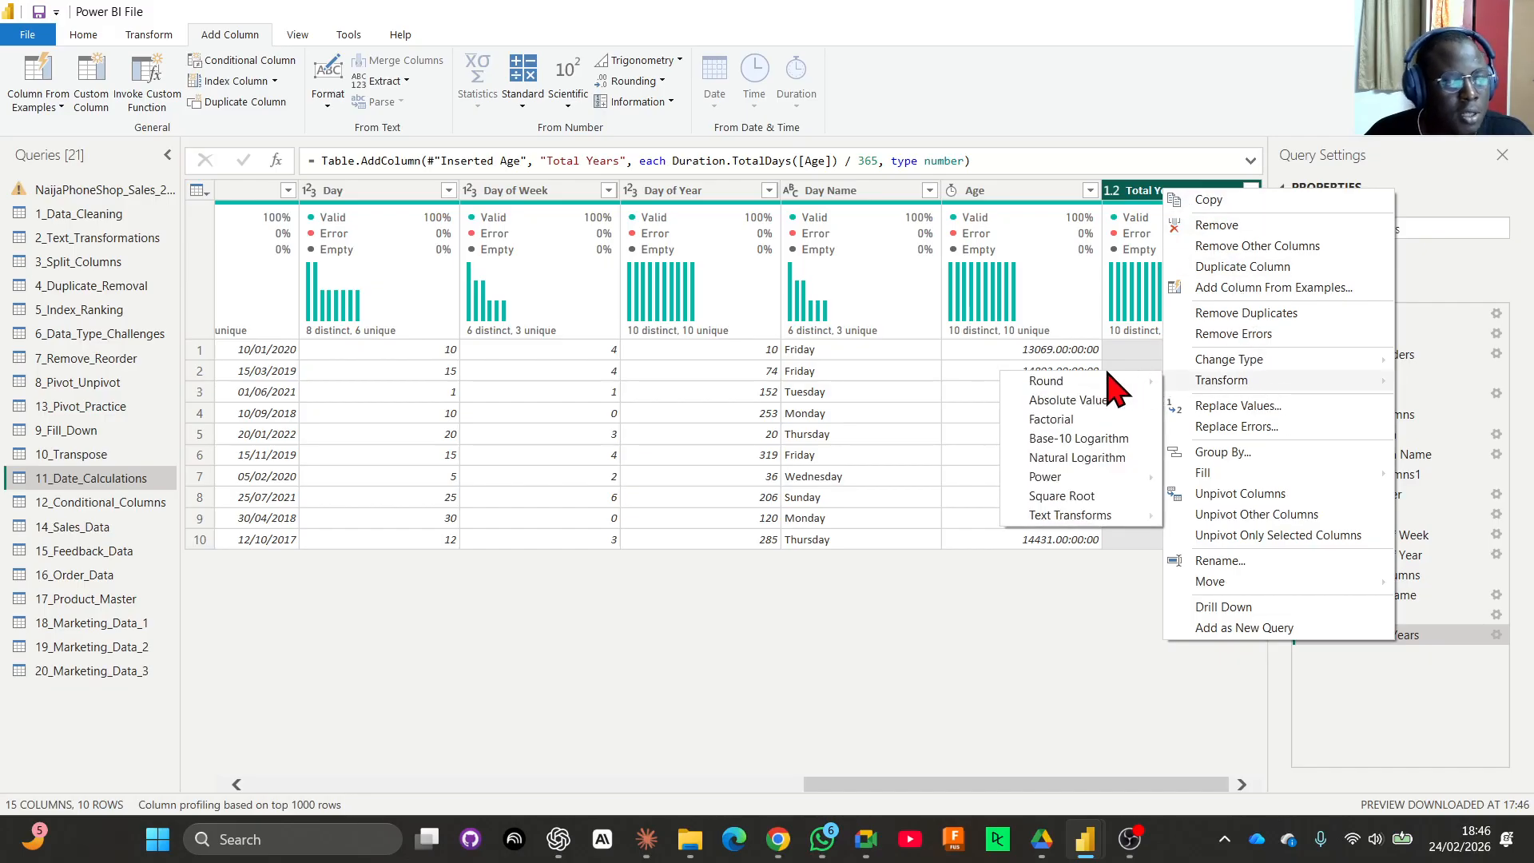
pyautogui.moveTo(1089, 387)
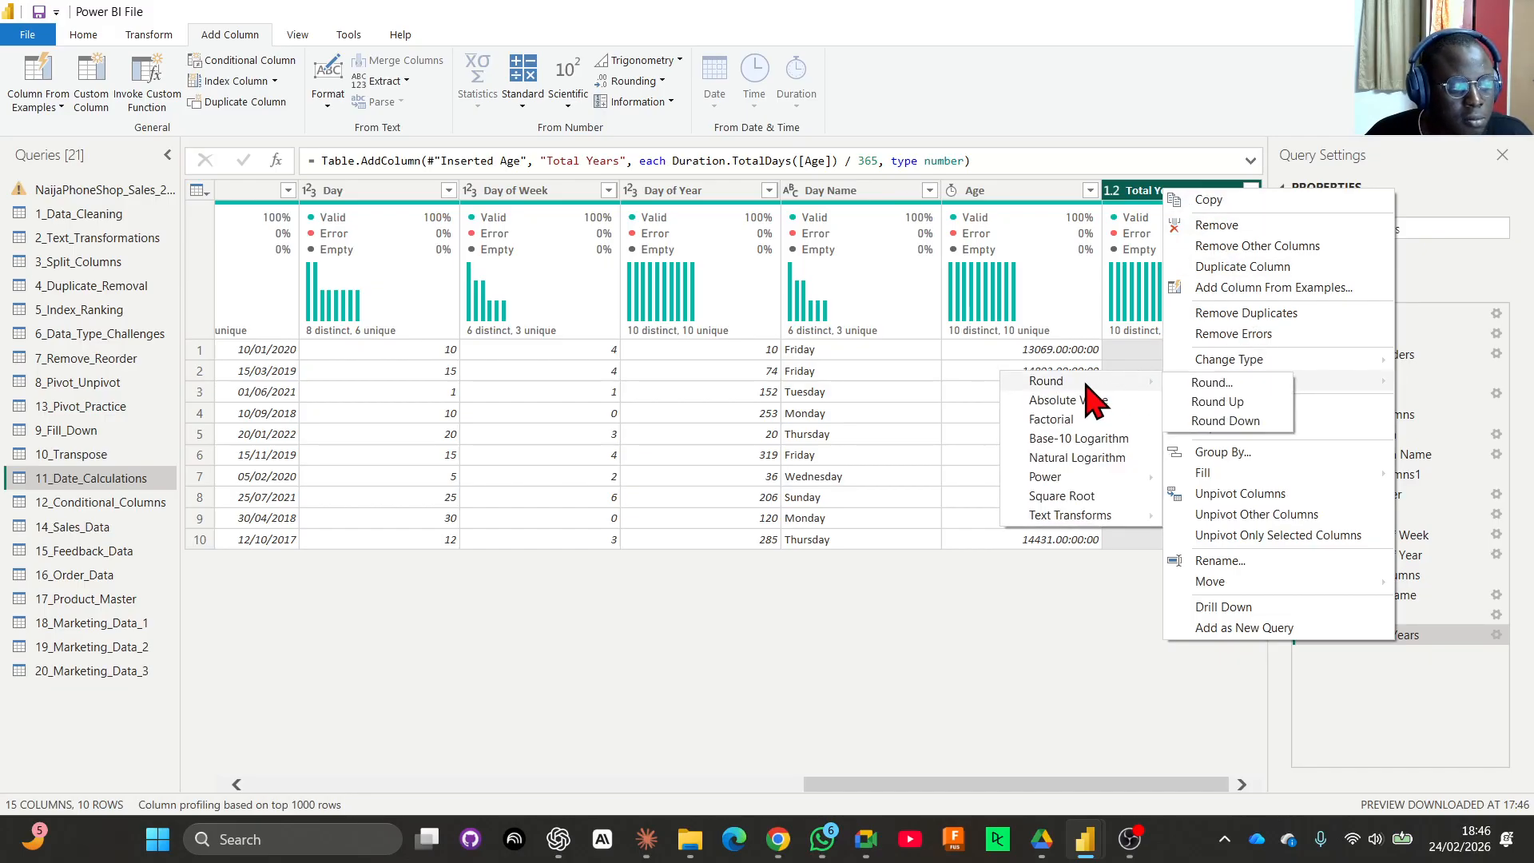
pyautogui.click(1259, 391)
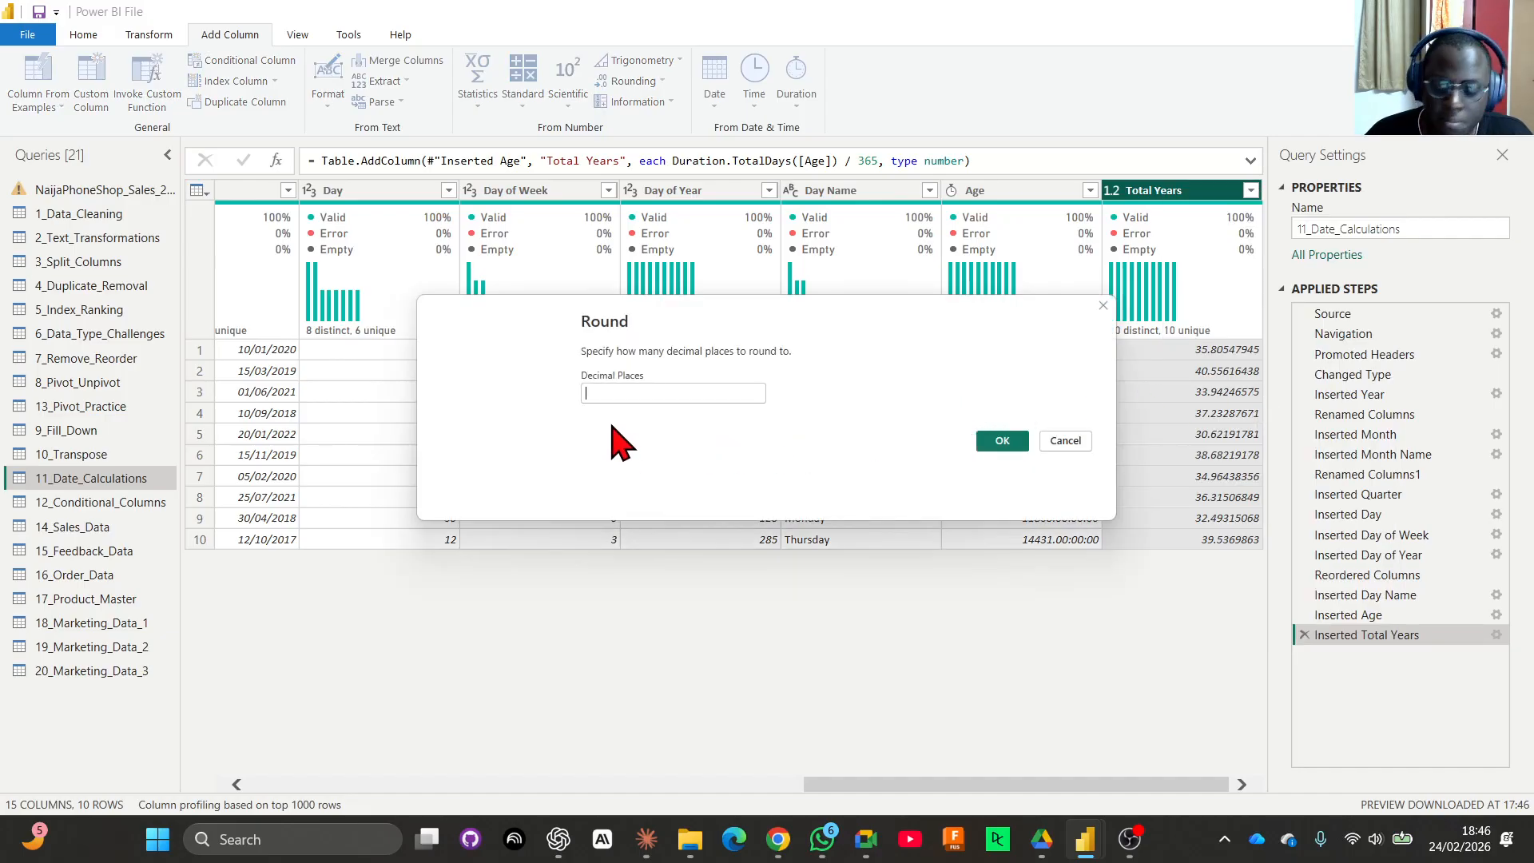
pyautogui.write('0')
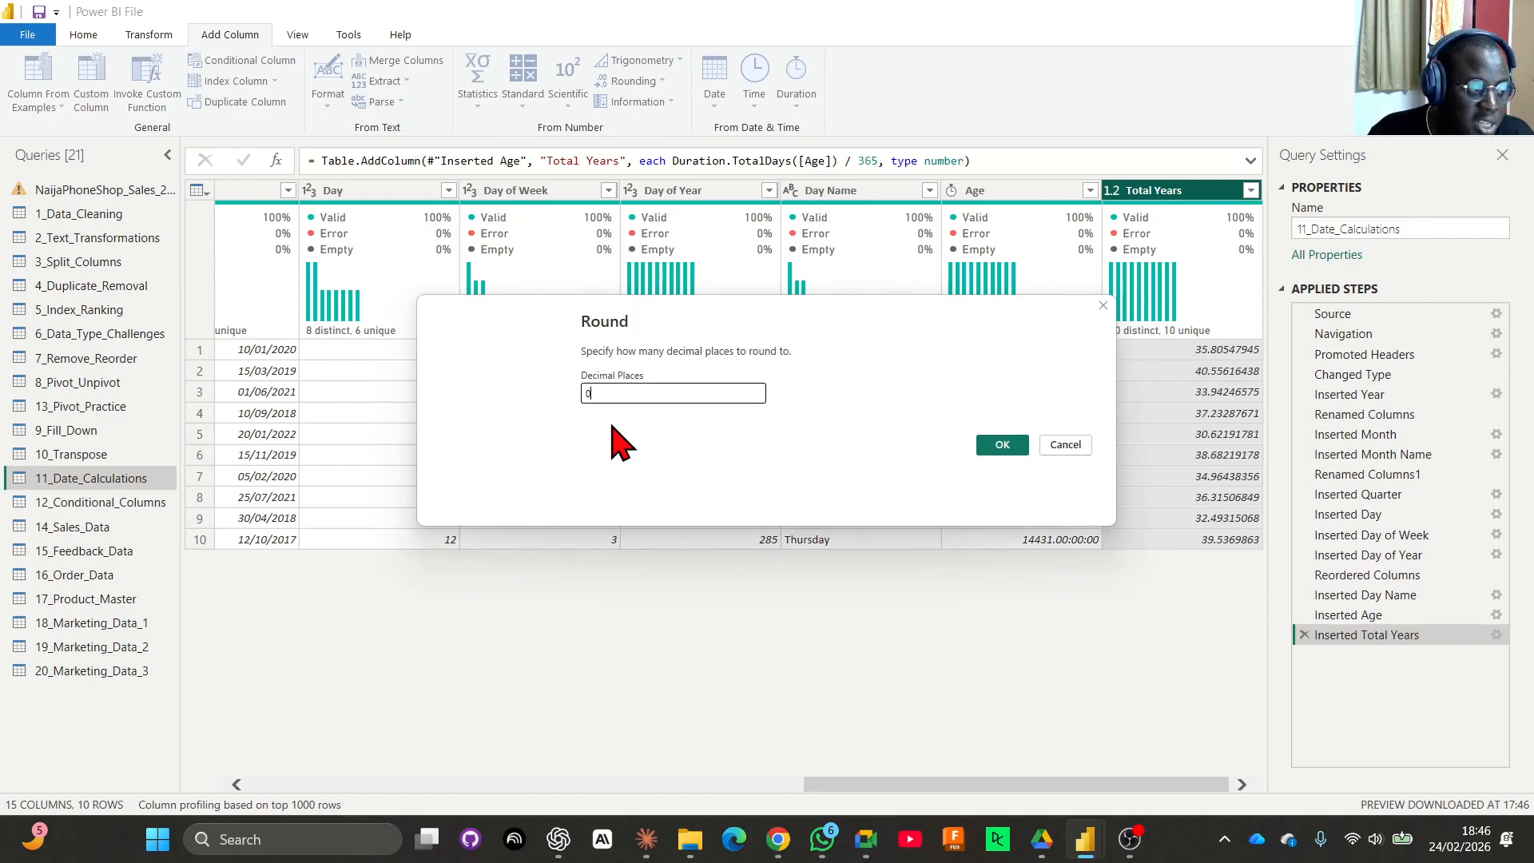
pyautogui.click(997, 447)
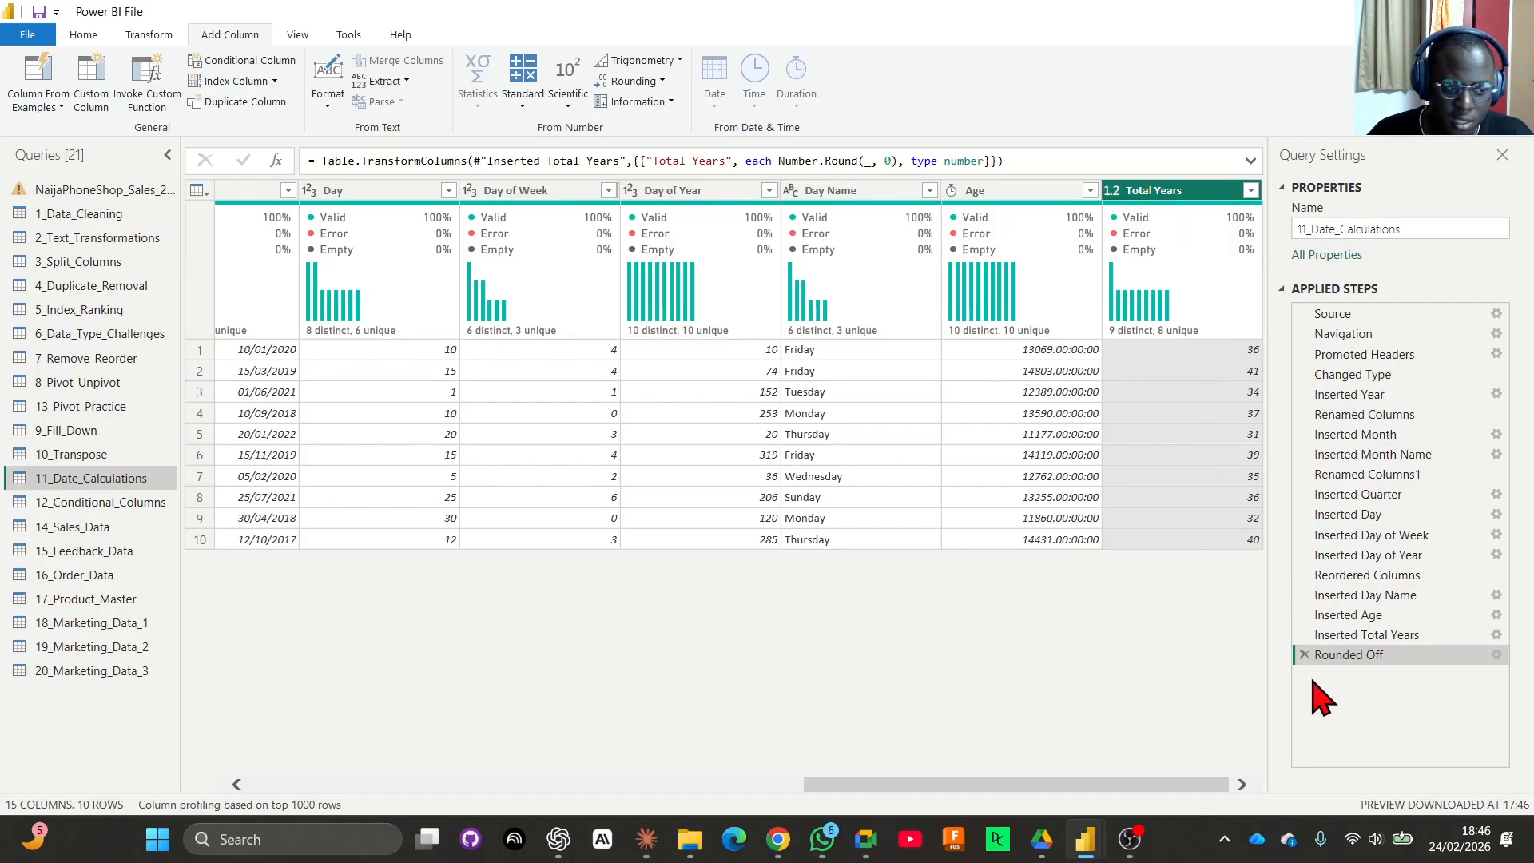
pyautogui.click(1304, 655)
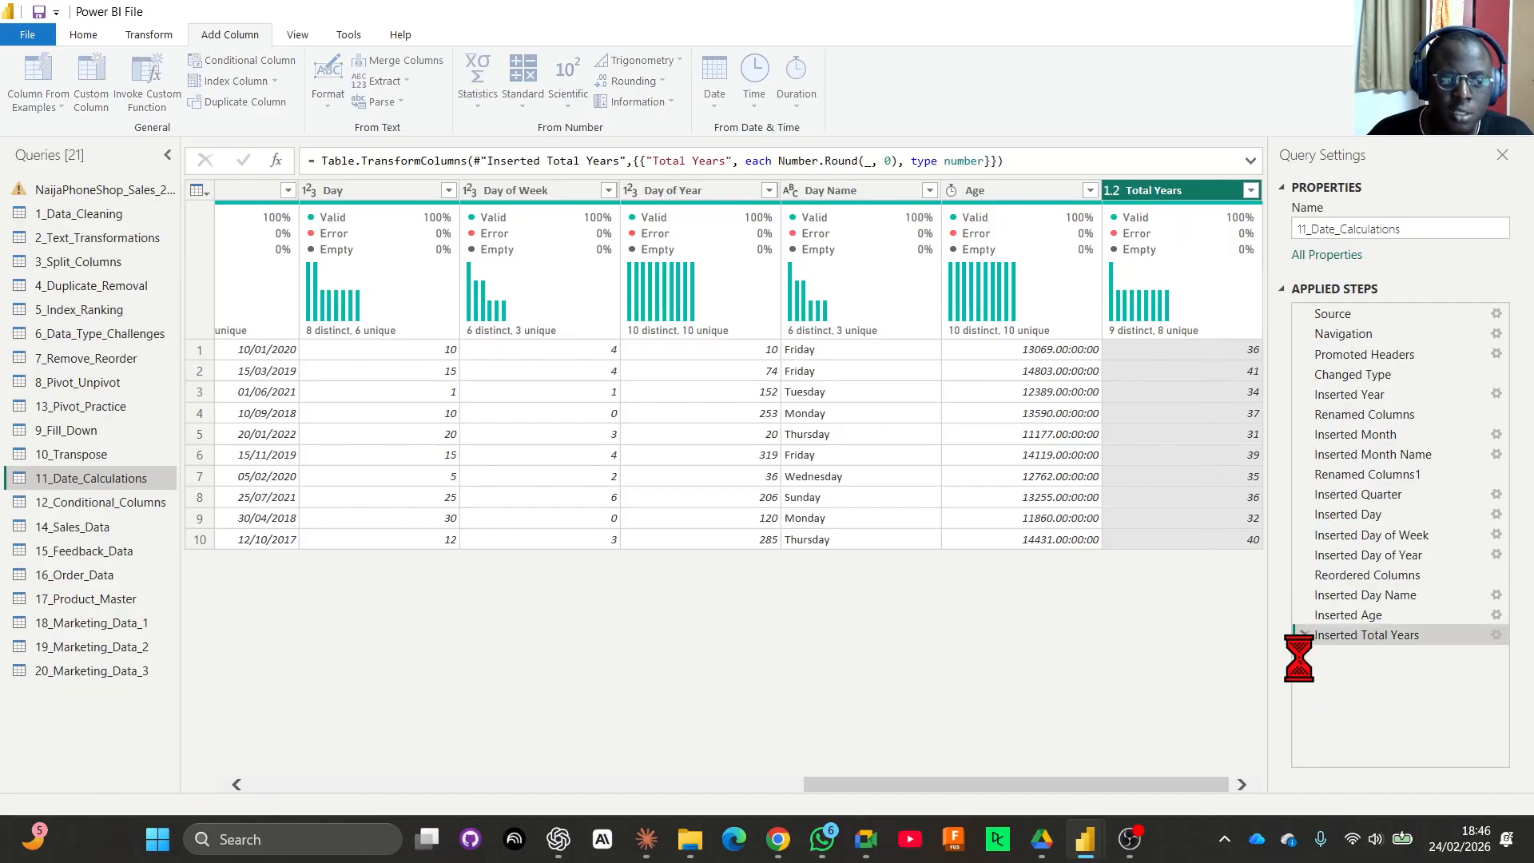
# Change the data type of the Total Years column to Whole Number.
pyautogui.click(1112, 191)
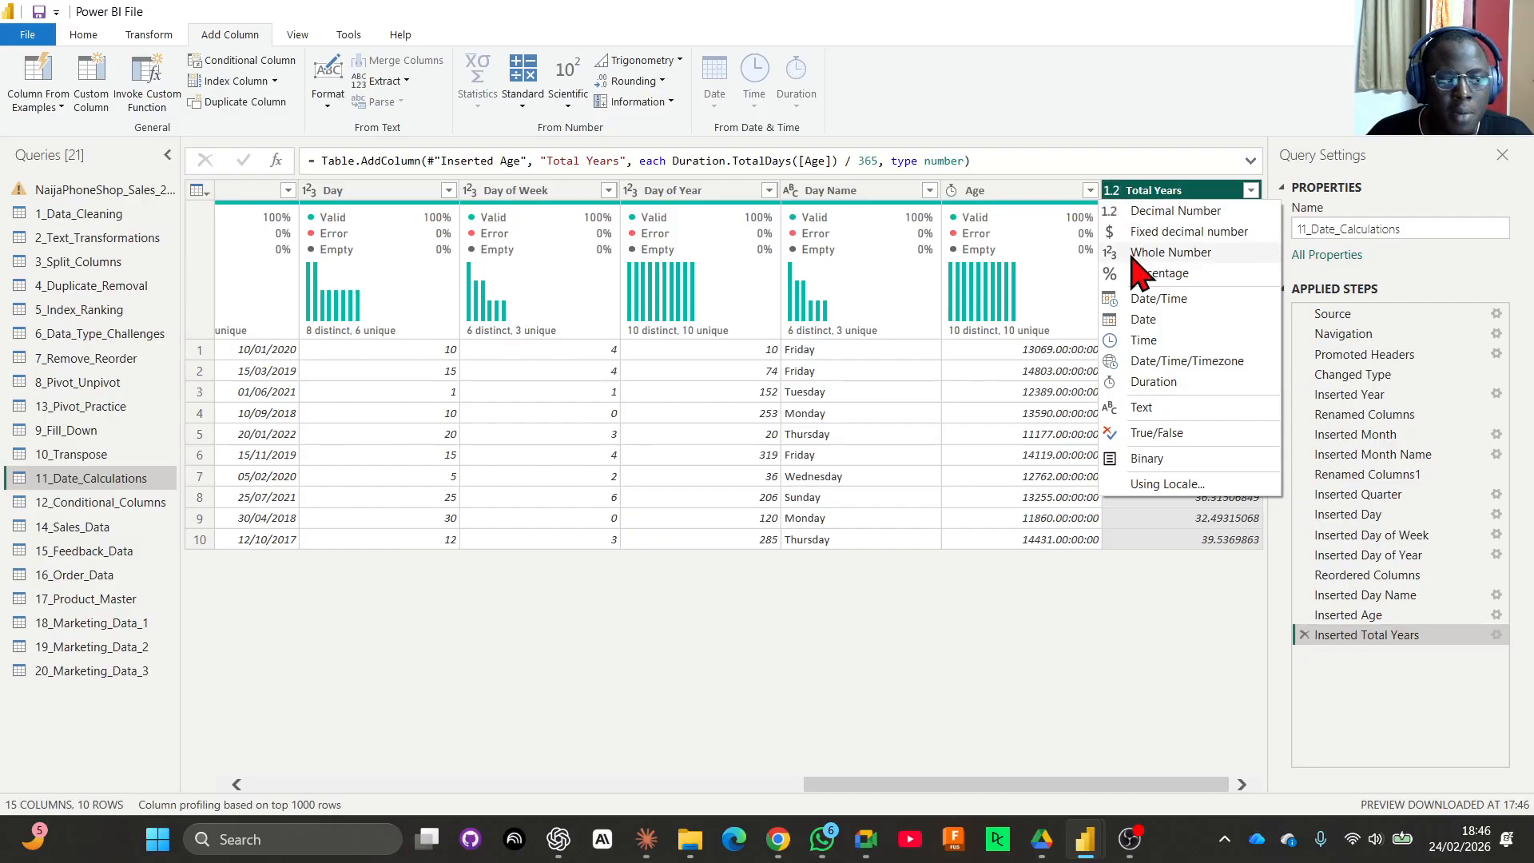
pyautogui.click(1133, 254)
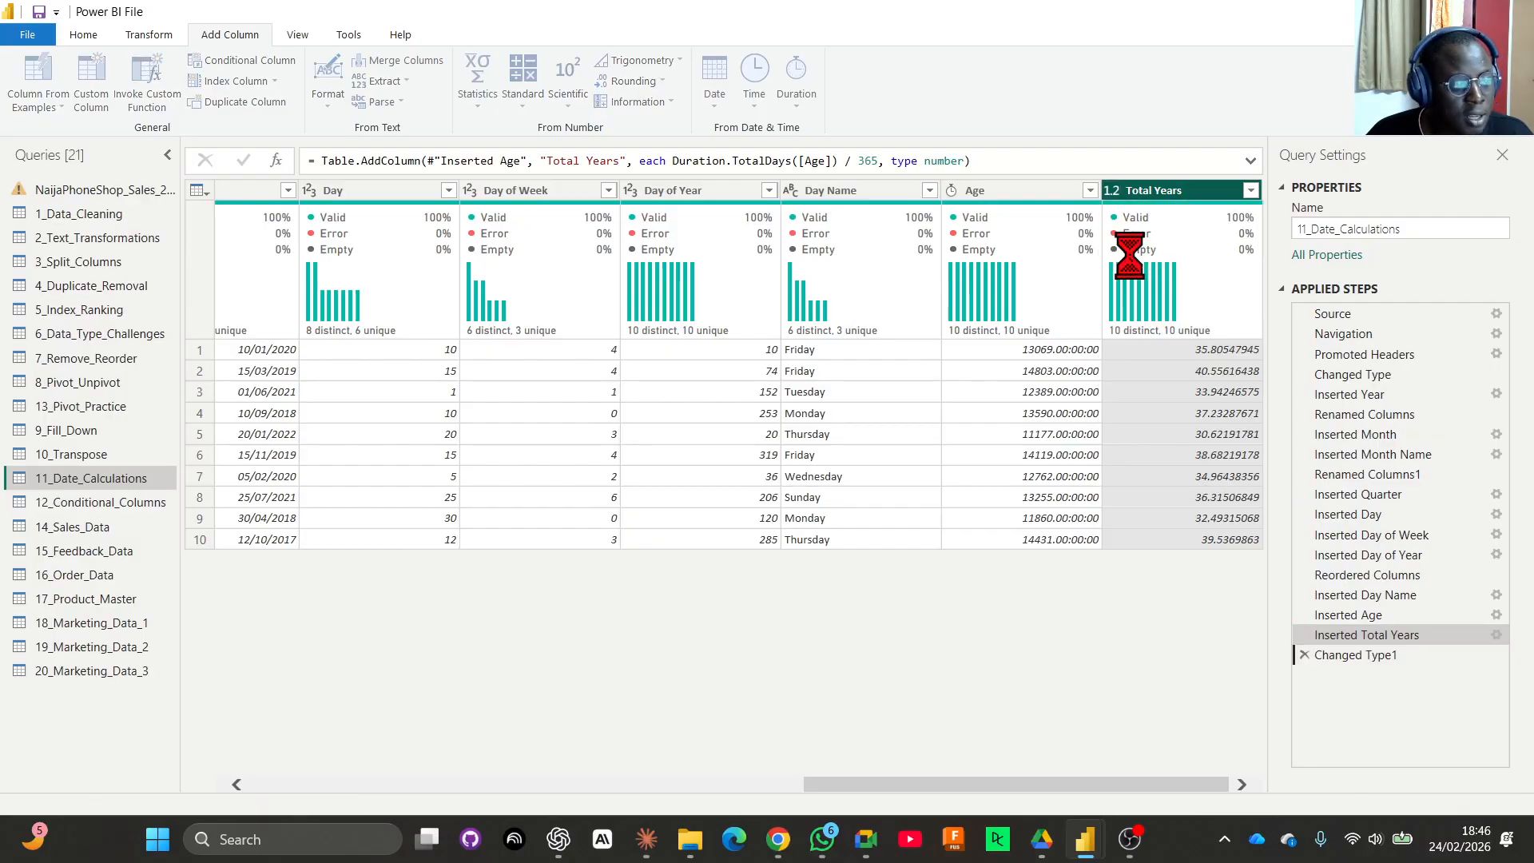
pyautogui.moveTo(1132, 258)
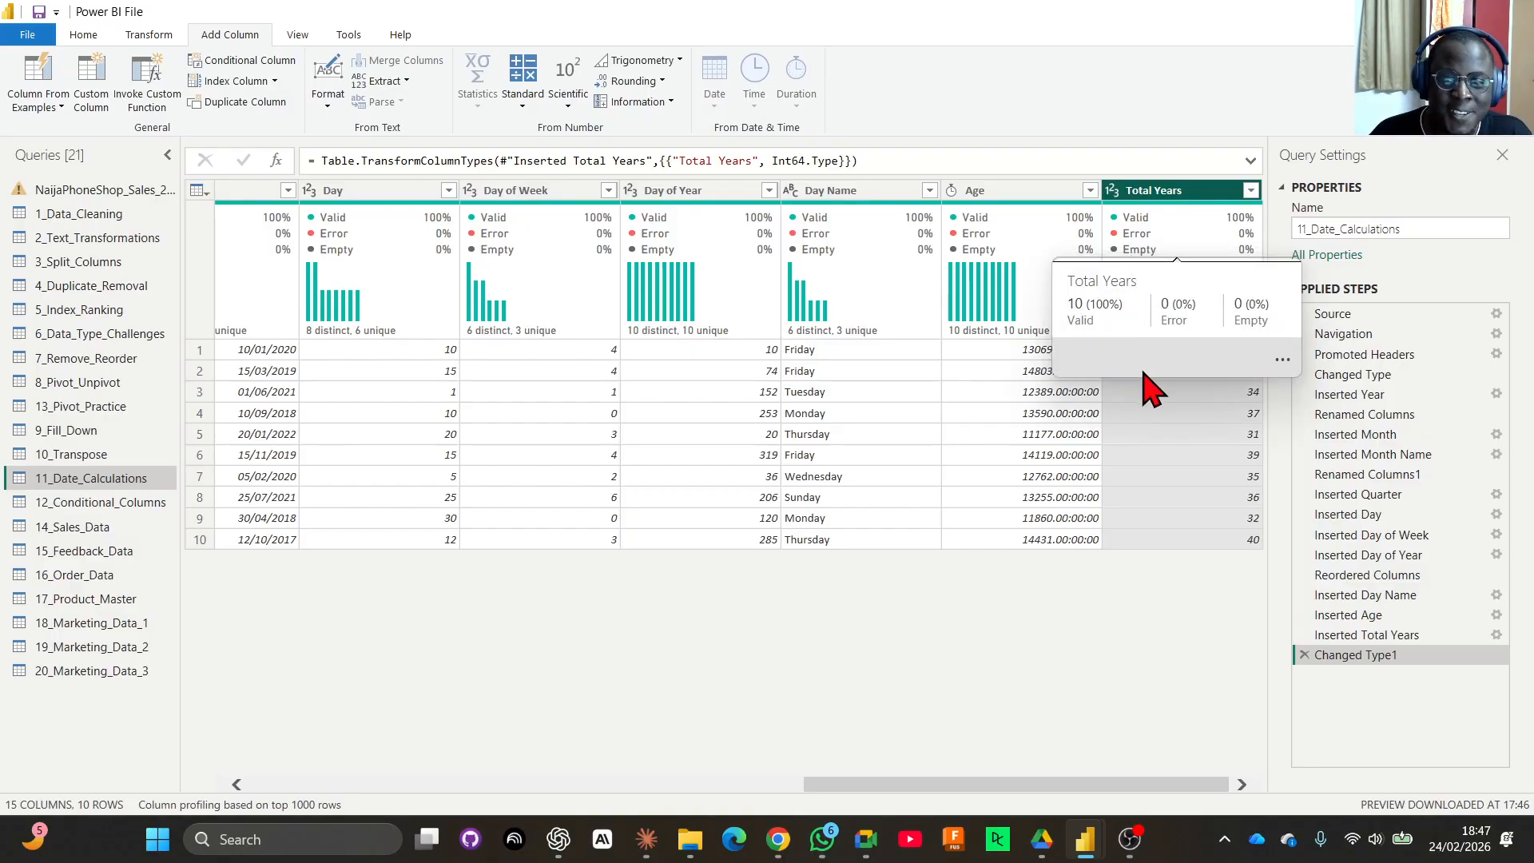
# Compare the Age and Total Years columns, and examine the formula behind the Inserted Age step.
pyautogui.click(1011, 196)
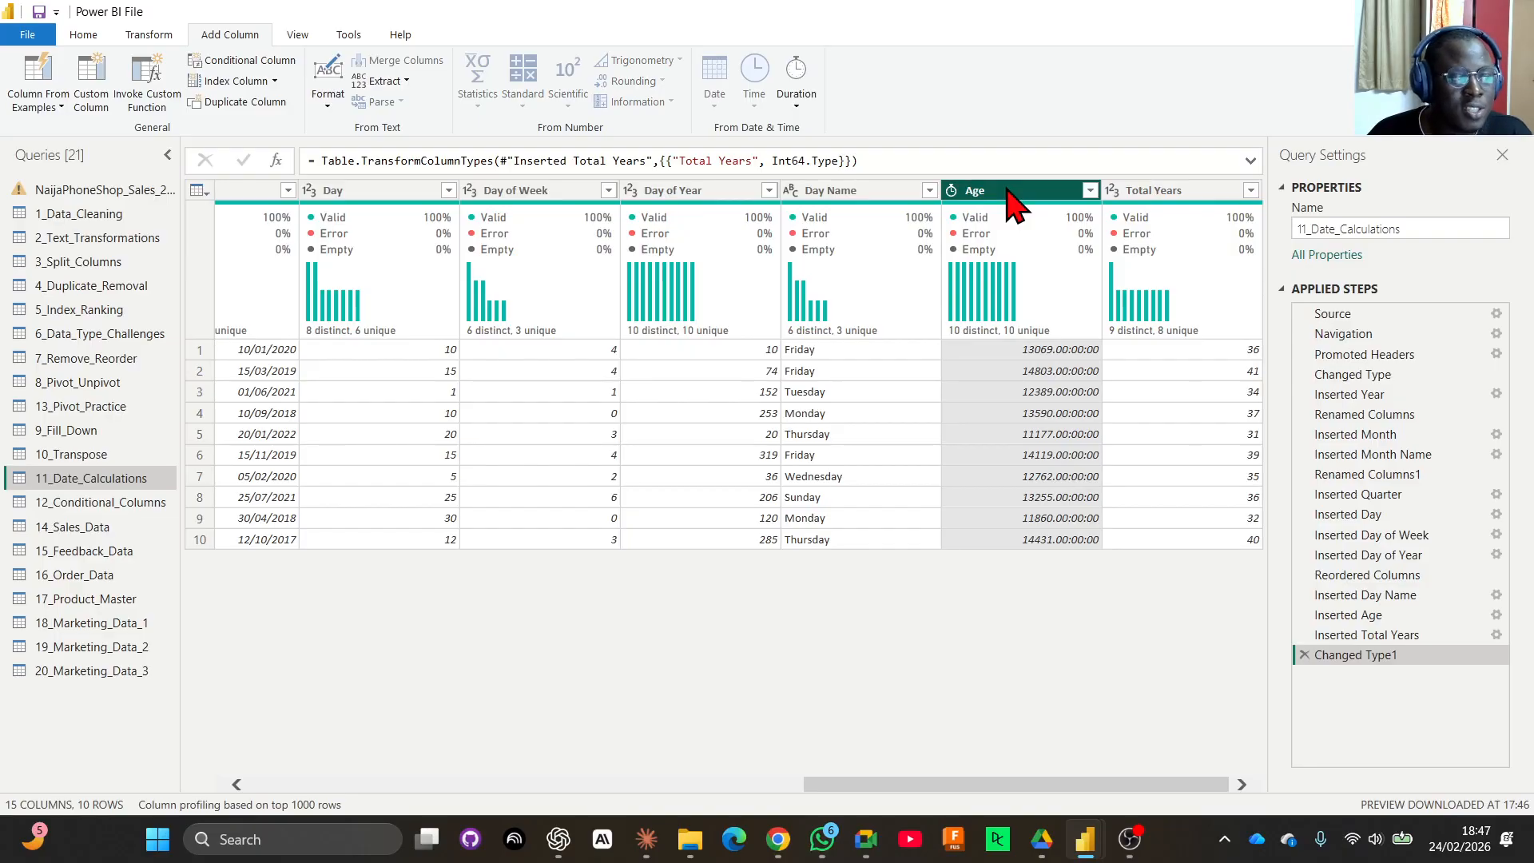
pyautogui.moveTo(1024, 208)
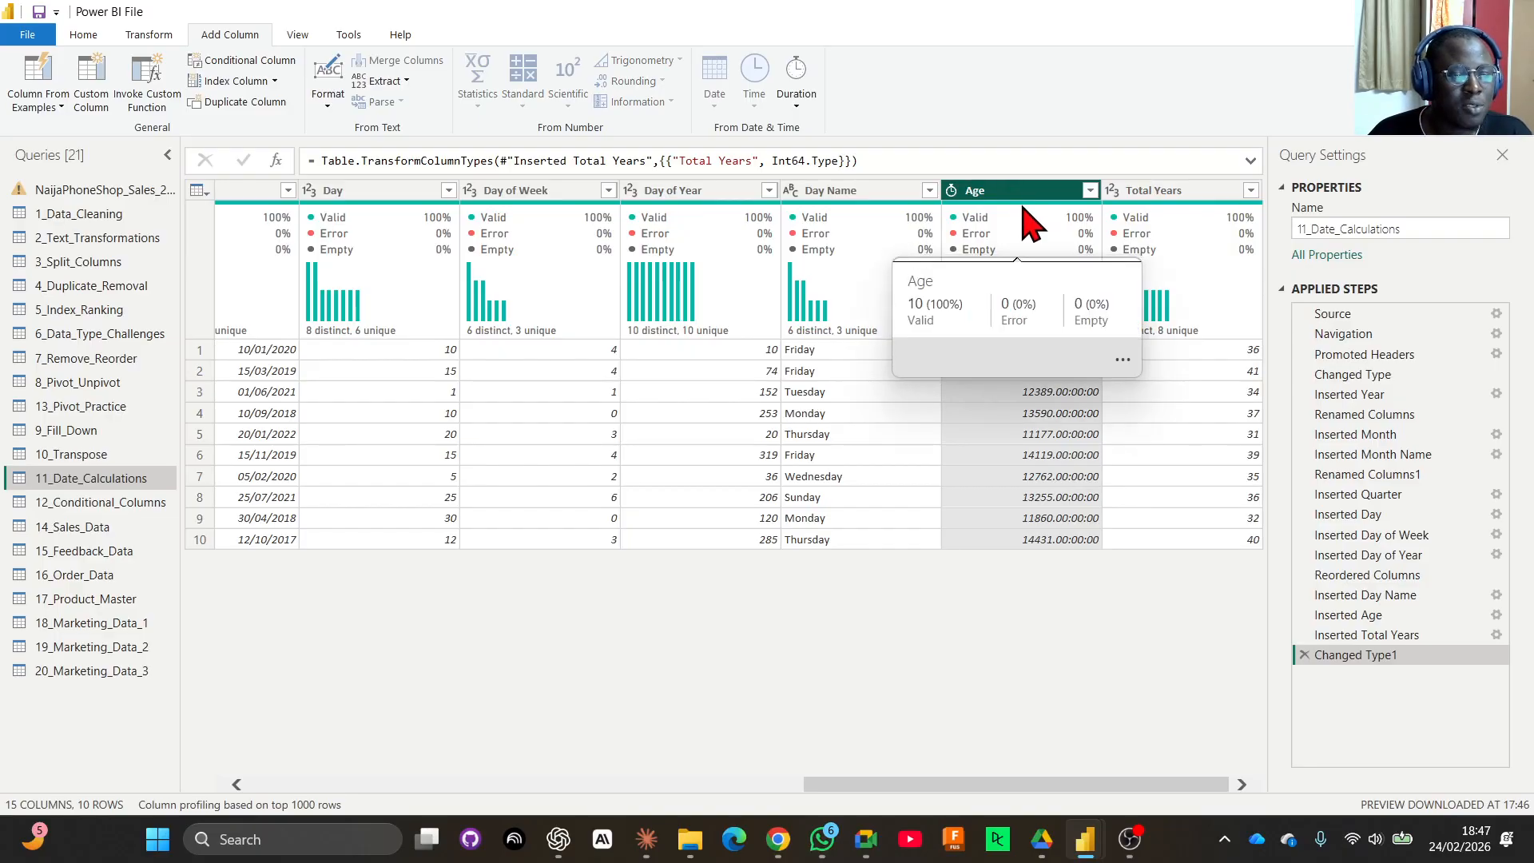
pyautogui.click(1139, 193)
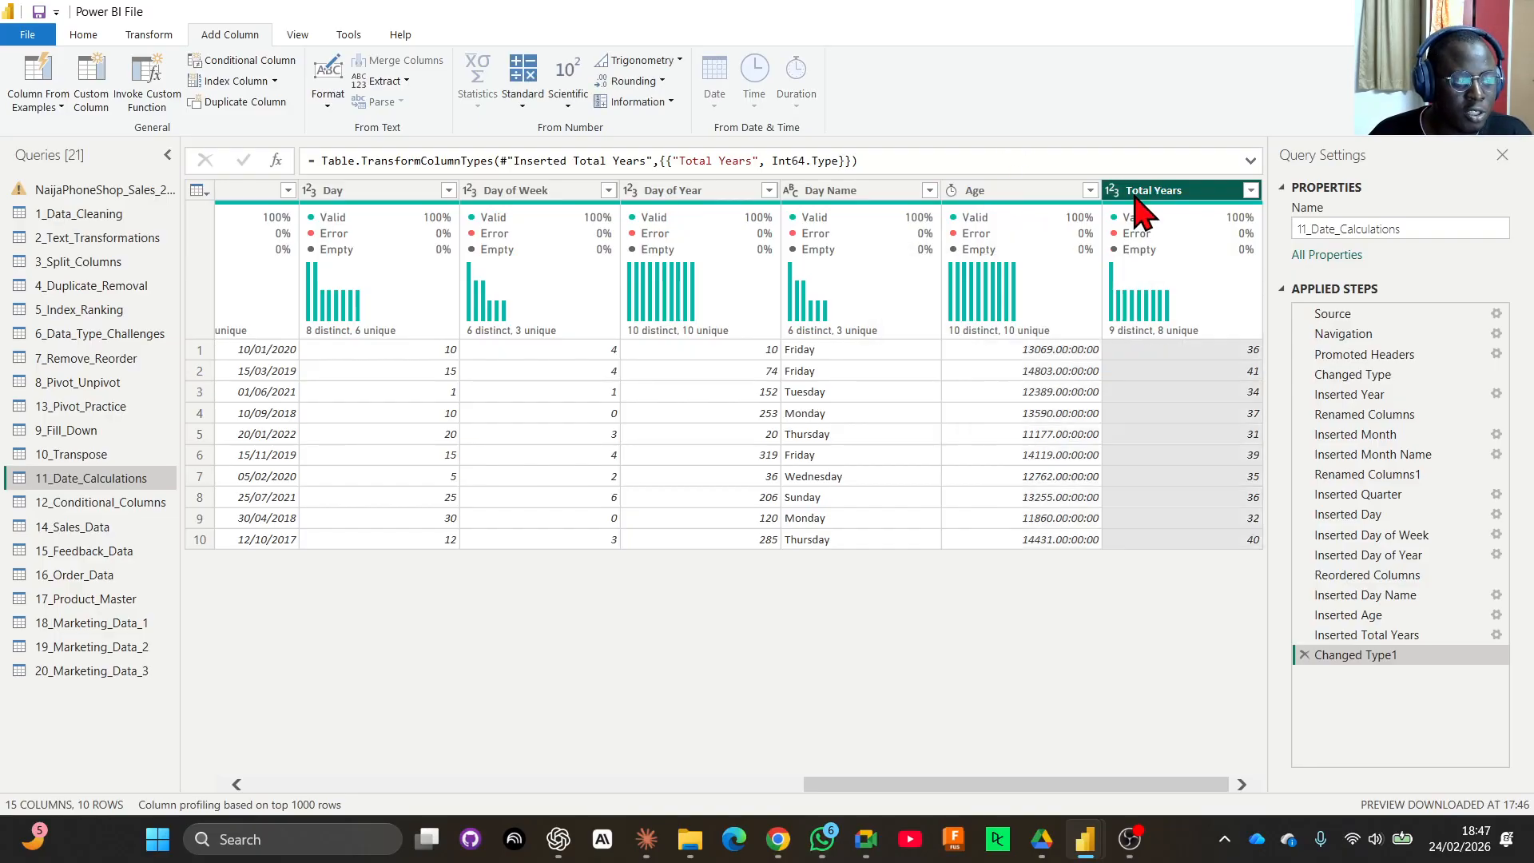
pyautogui.click(1019, 196)
pyautogui.click(1376, 615)
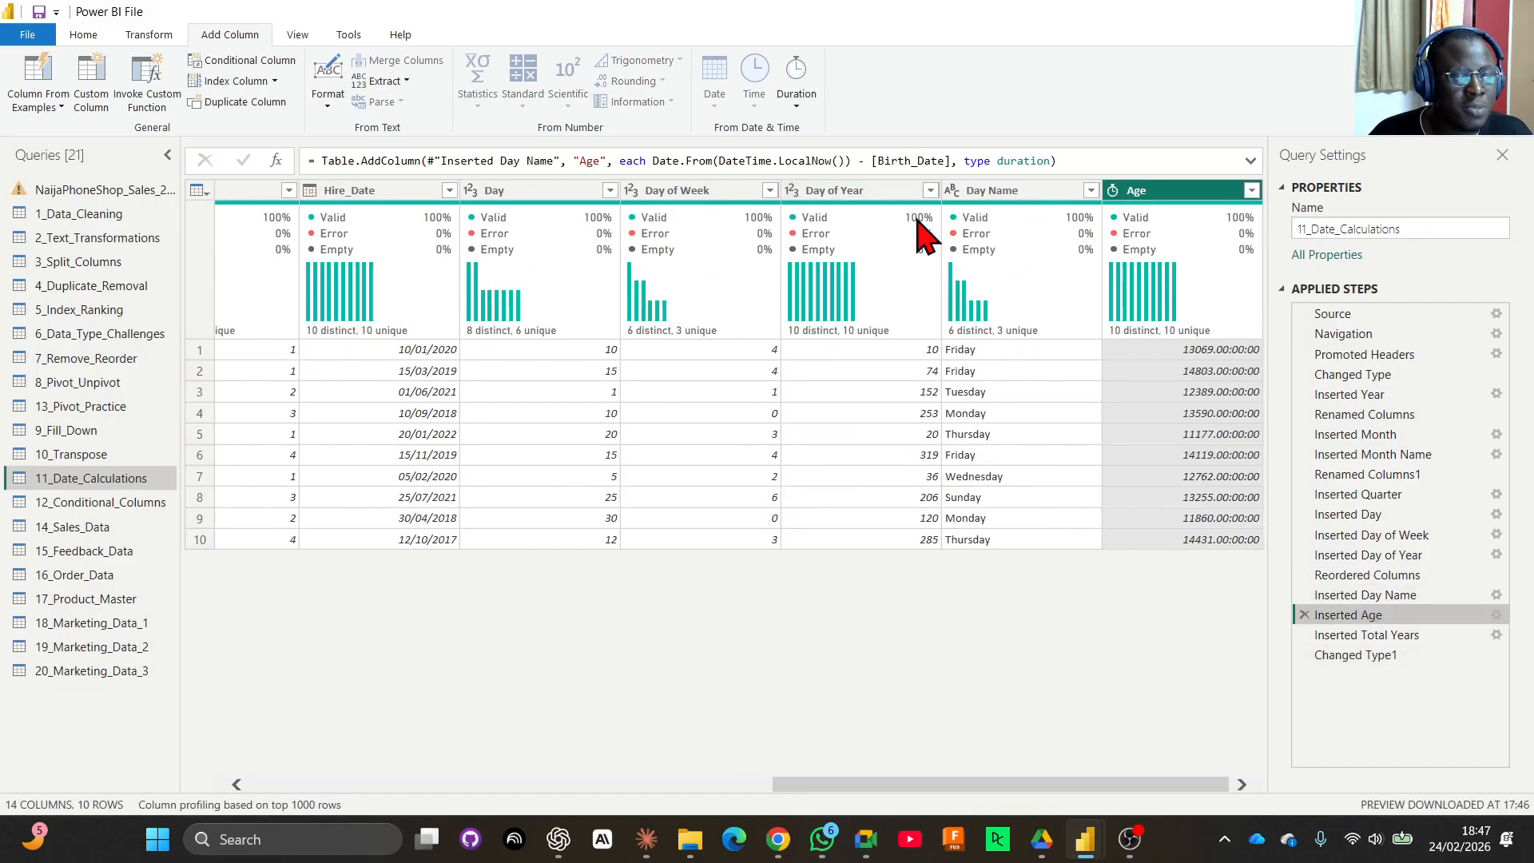
pyautogui.click(1092, 160)
pyautogui.moveTo(1092, 161); pyautogui.dragTo(616, 164)
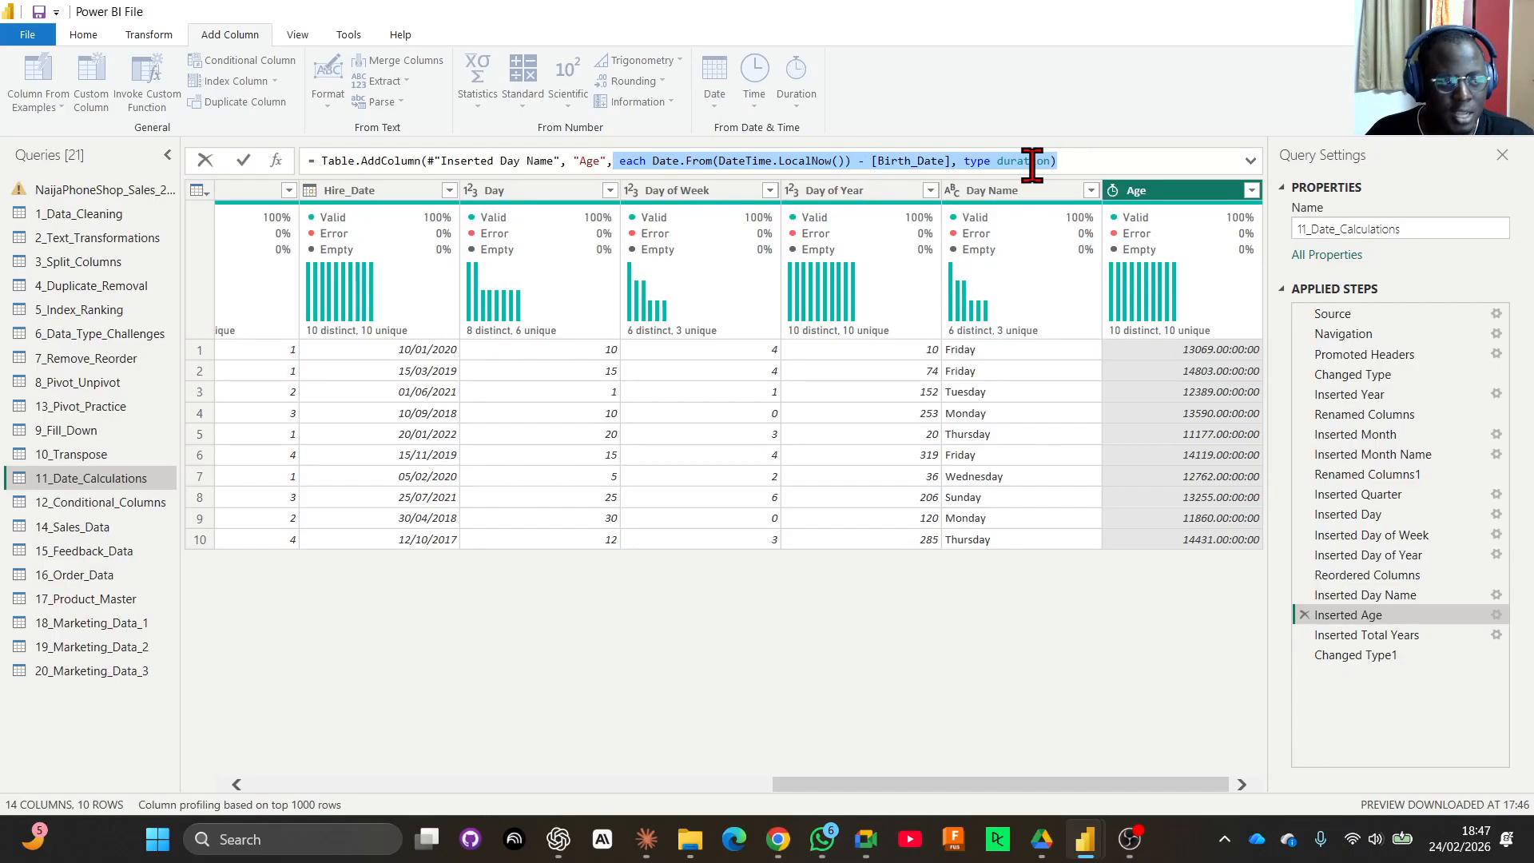
pyautogui.click(1091, 166)
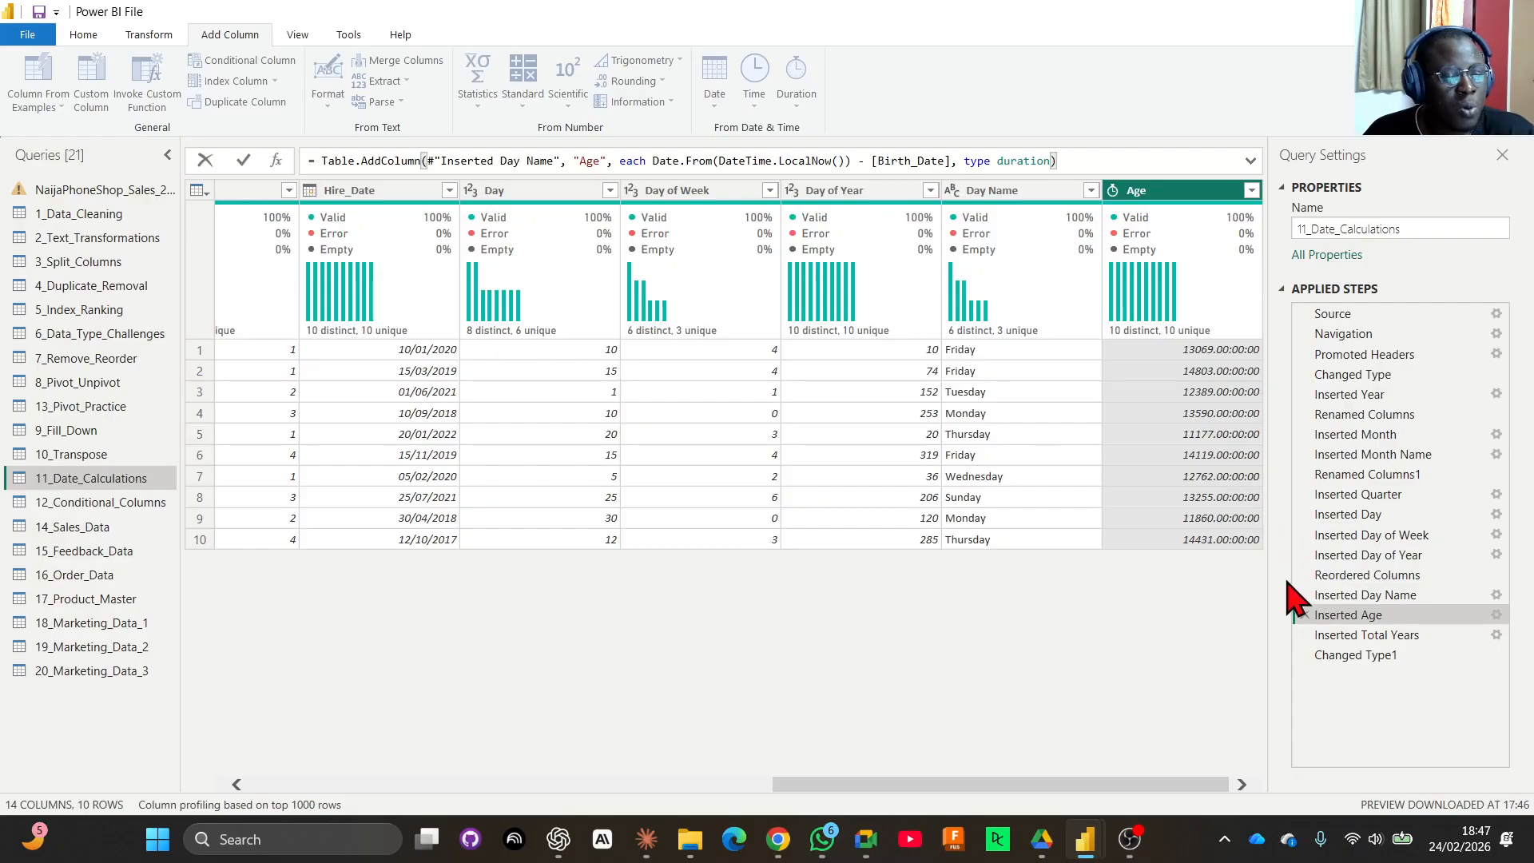
pyautogui.click(1166, 426)
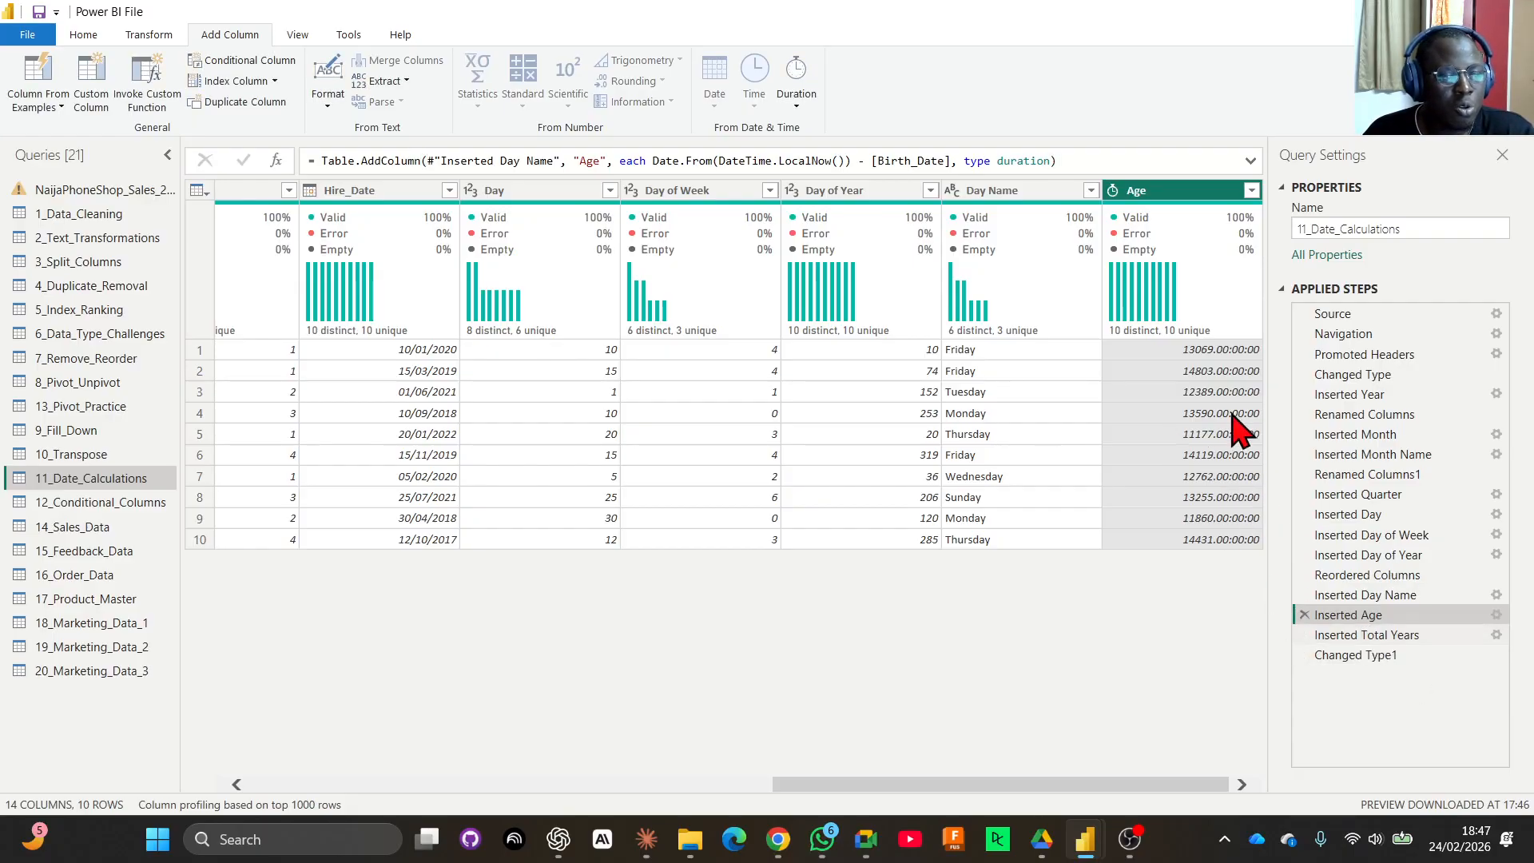
# Review the duration options available for the Age column, and return to the Total Years column in the Changed Type1 step.
pyautogui.click(802, 100)
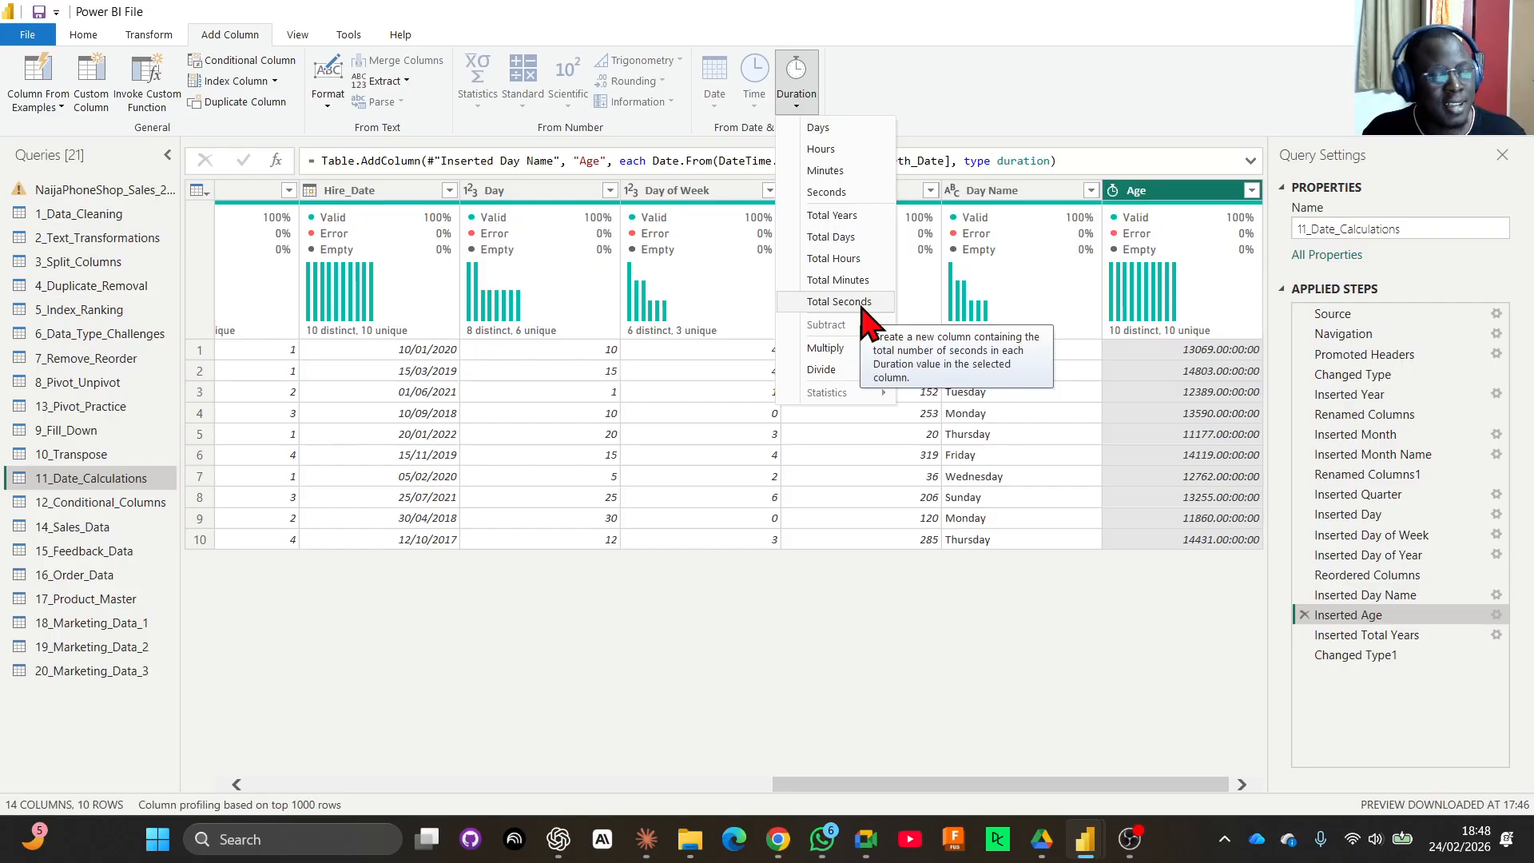
pyautogui.click(1389, 640)
pyautogui.click(1394, 637)
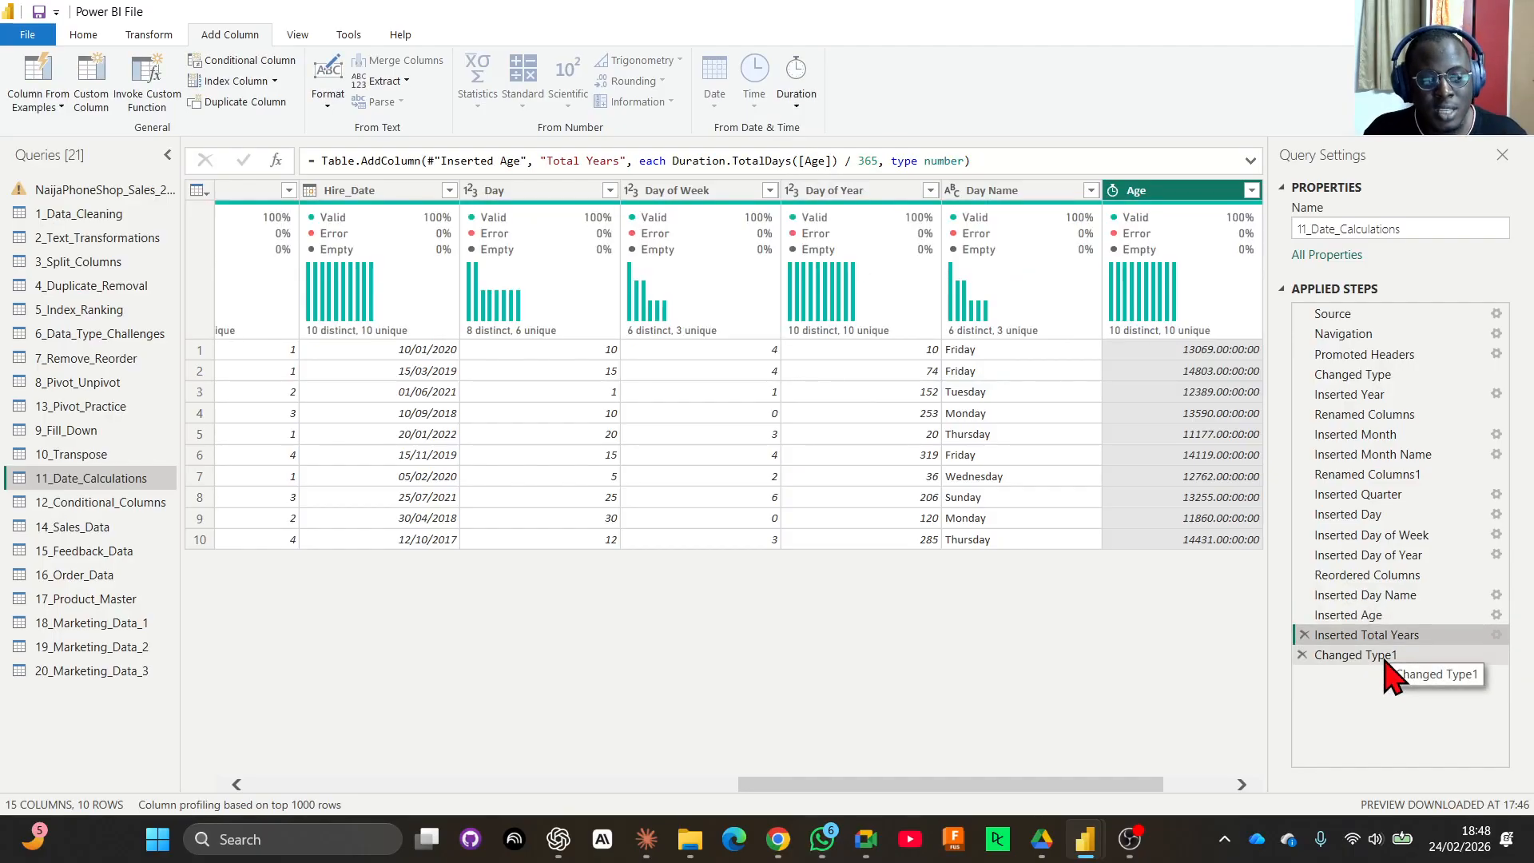
pyautogui.click(1389, 660)
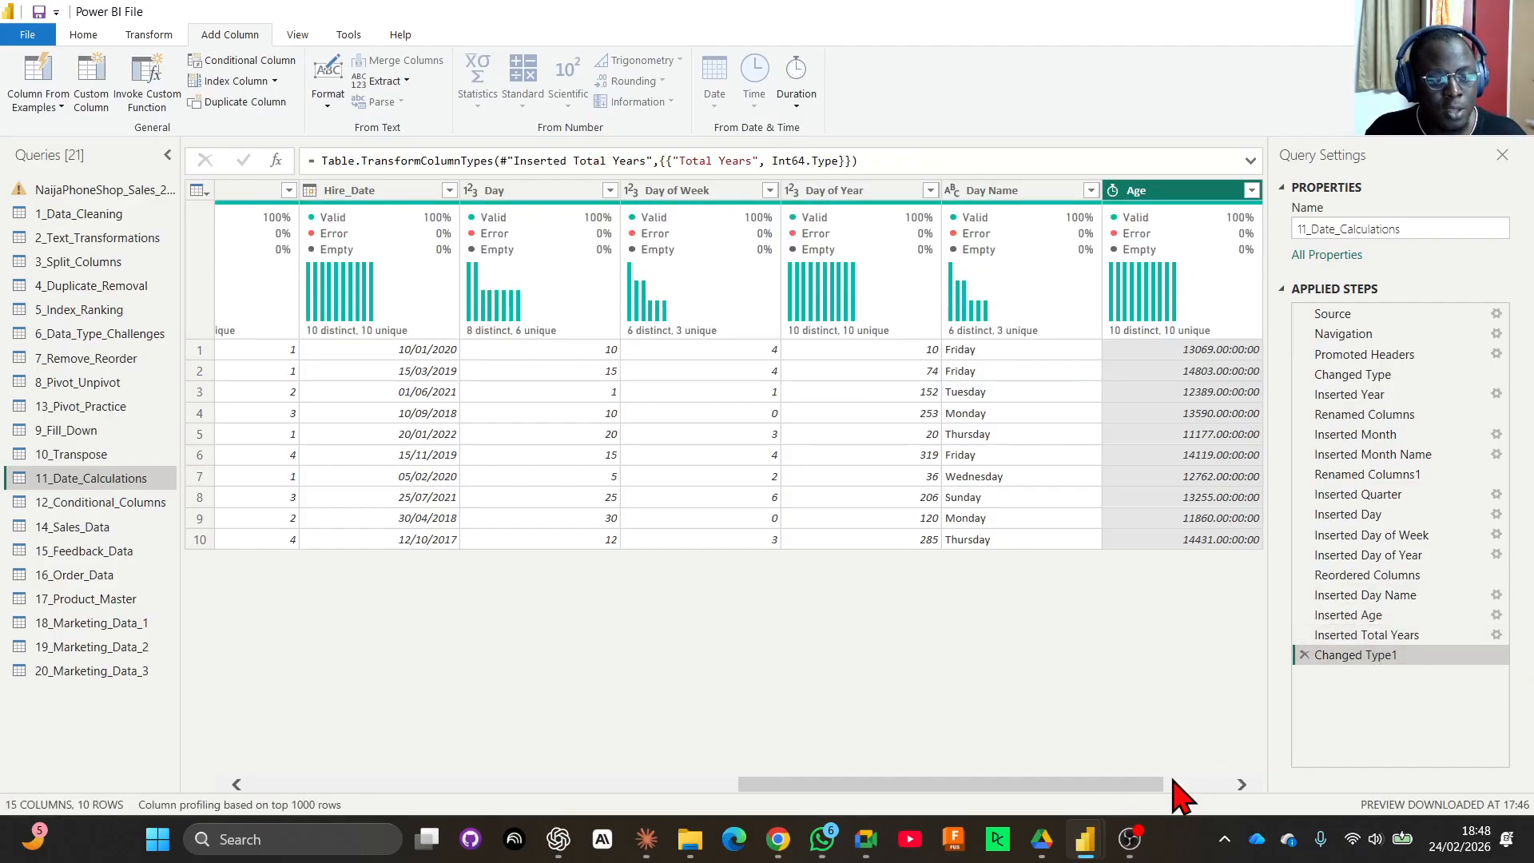
pyautogui.click(1239, 784)
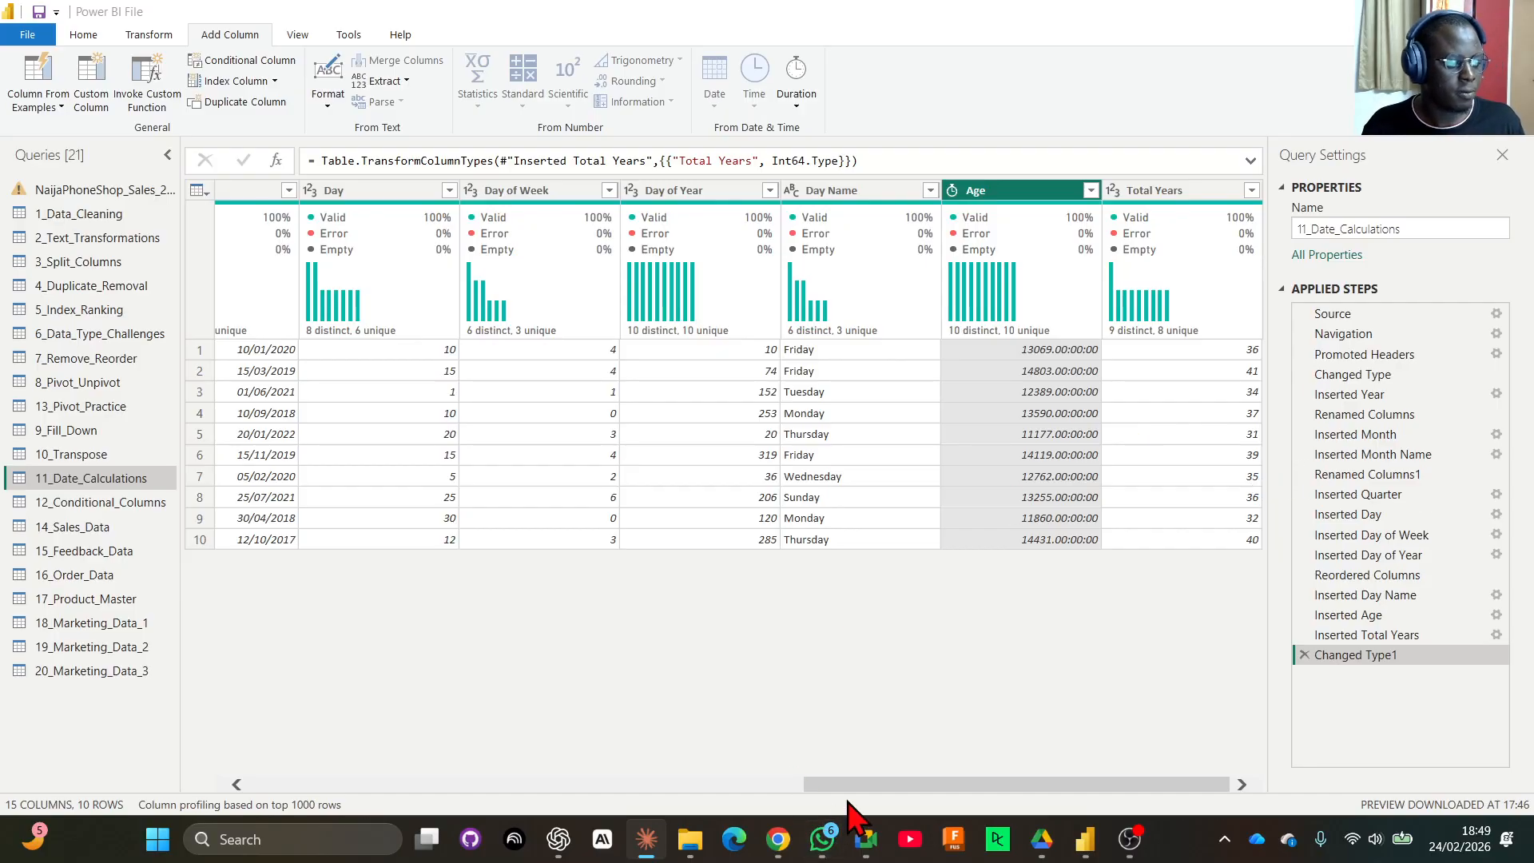
# Remove the Reordered Columns step from the applied steps of the query.
pyautogui.moveTo(818, 784); pyautogui.dragTo(545, 787)
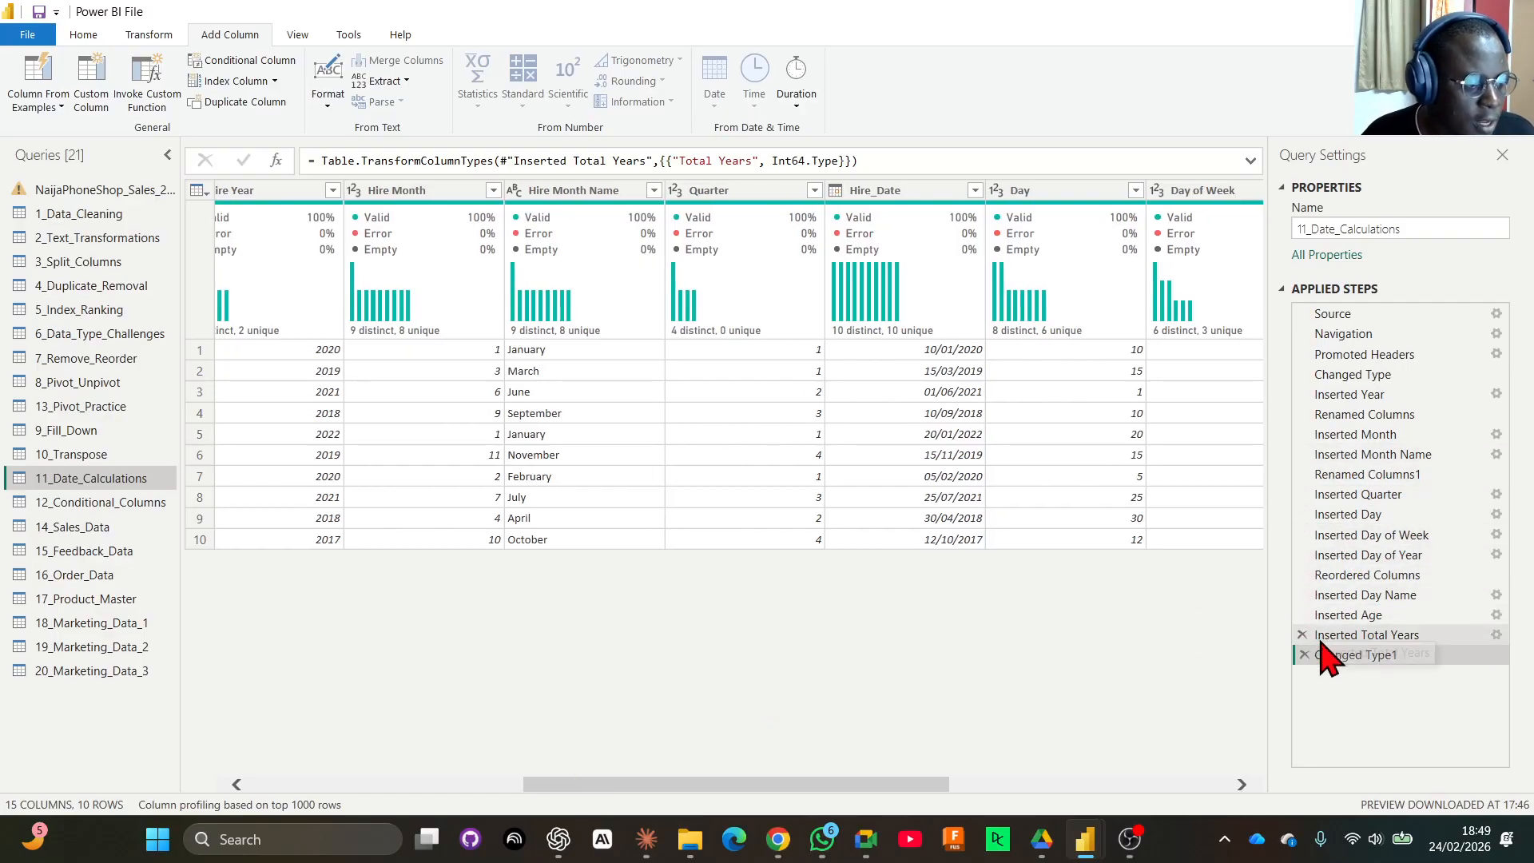
pyautogui.click(1302, 577)
pyautogui.click(951, 462)
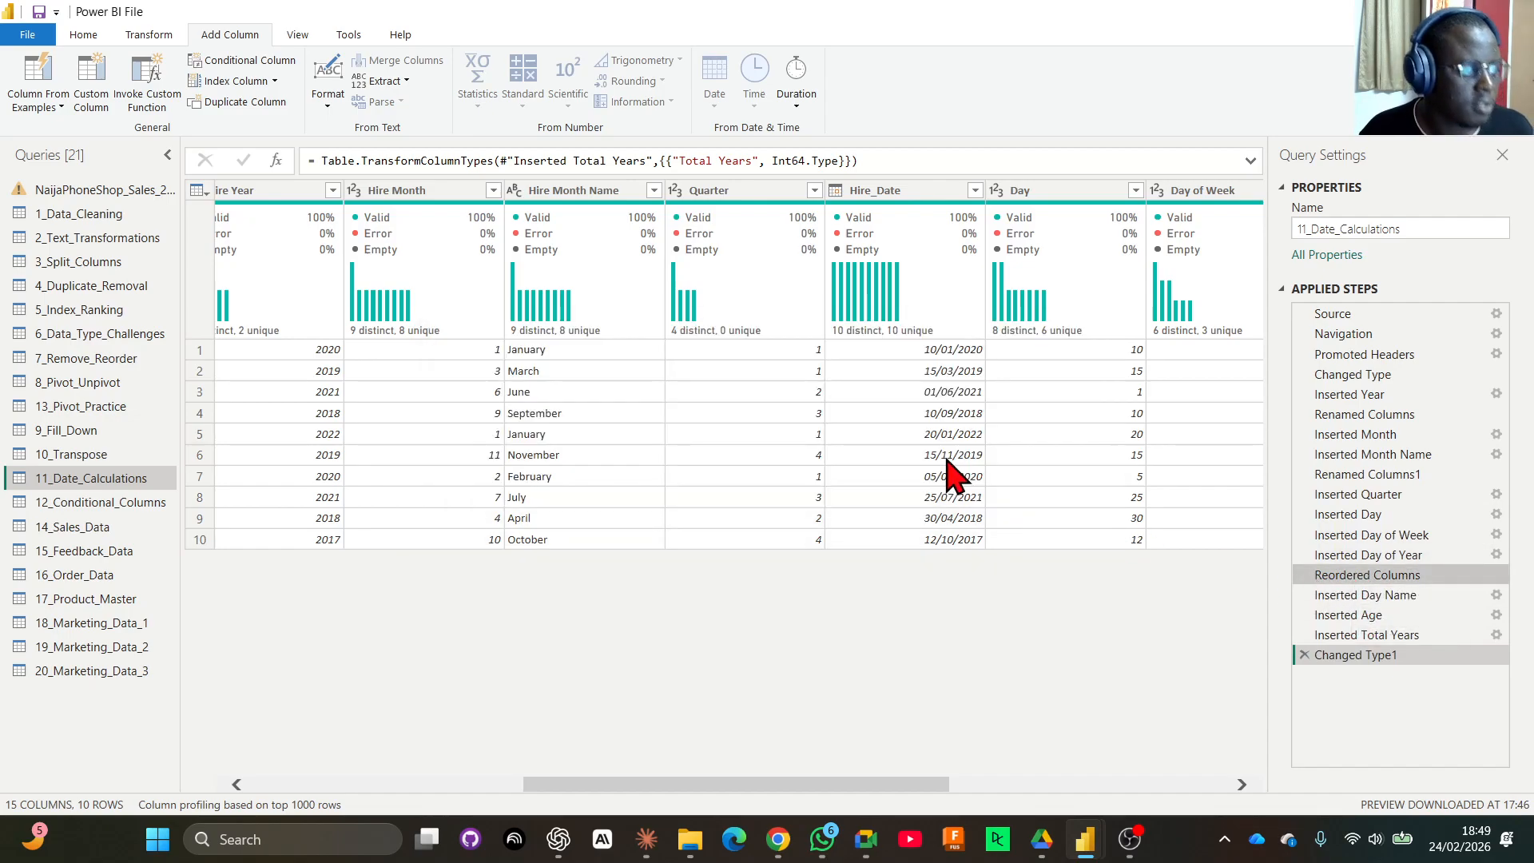
# Select the Hire_Date and Last_Login columns together and check the date operations available for the pair, such as Subtract Days.
pyautogui.moveTo(767, 788); pyautogui.dragTo(633, 791)
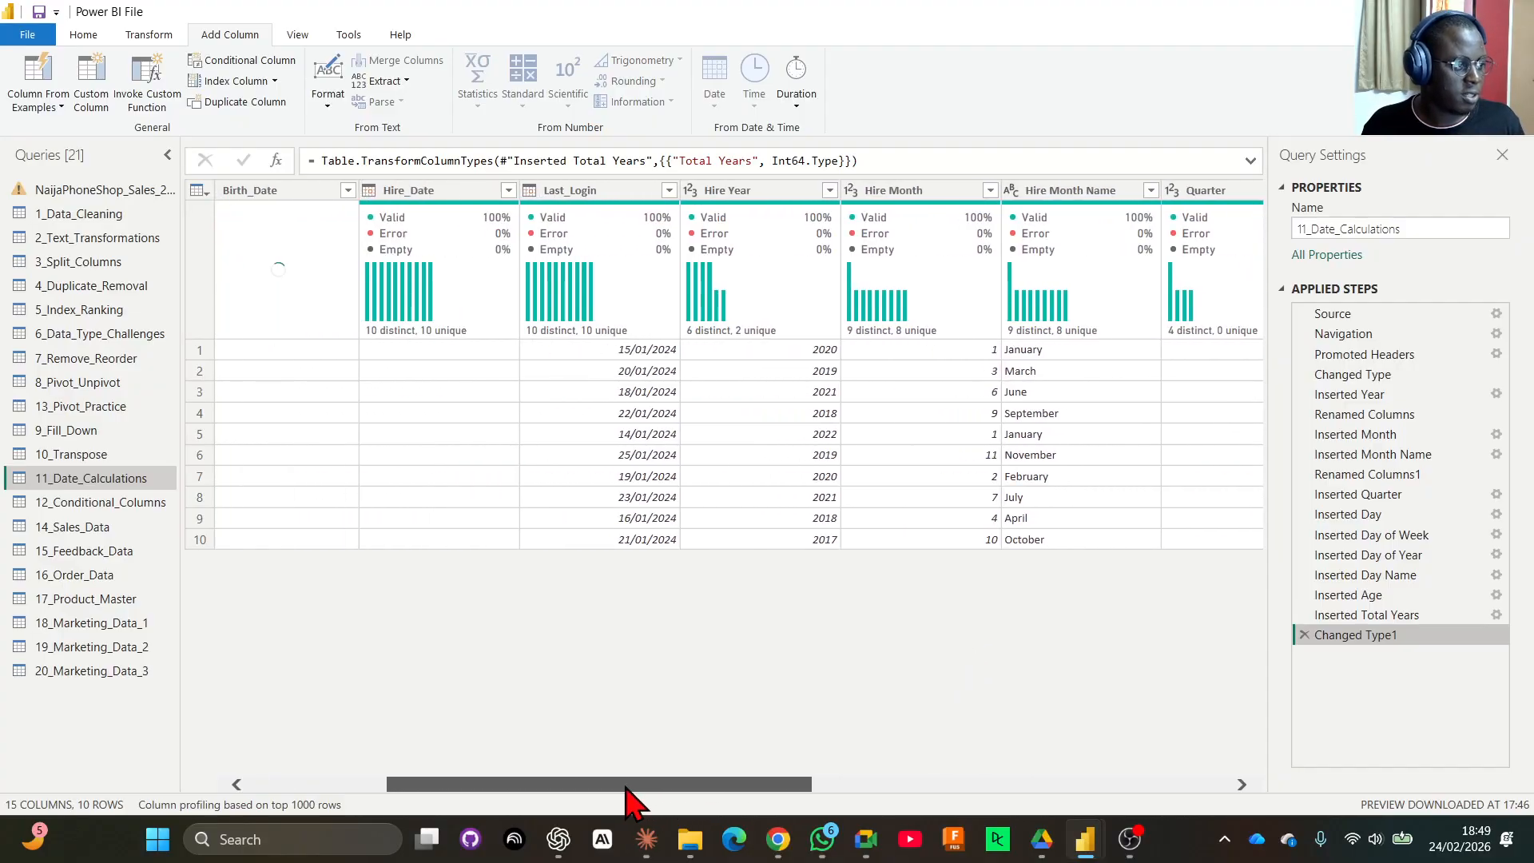
pyautogui.click(439, 197)
pyautogui.keyDown('ctrl'); pyautogui.click(623, 200); pyautogui.keyUp('ctrl')
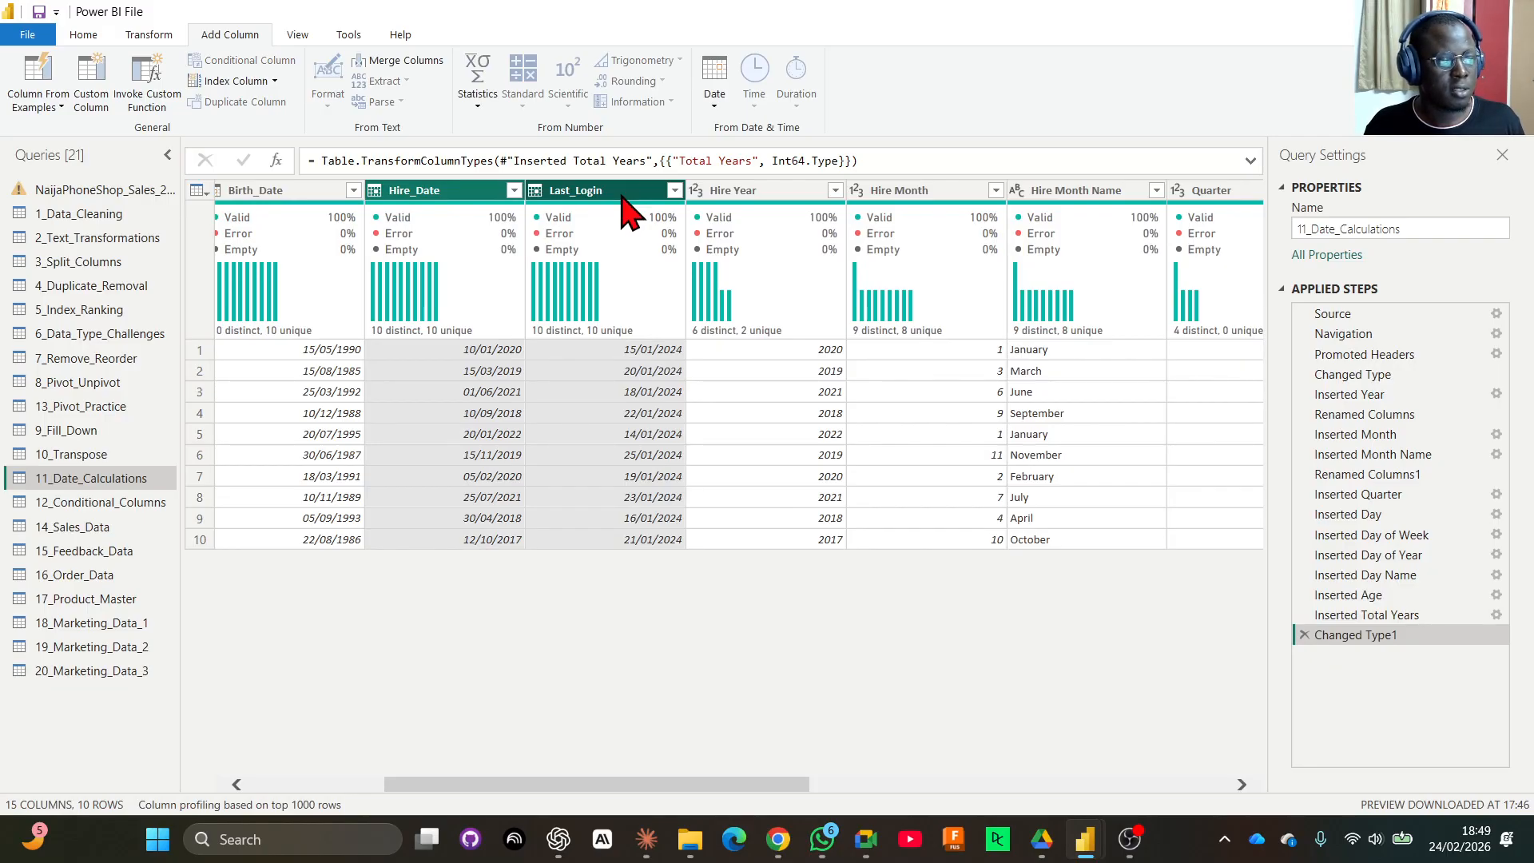
pyautogui.click(710, 103)
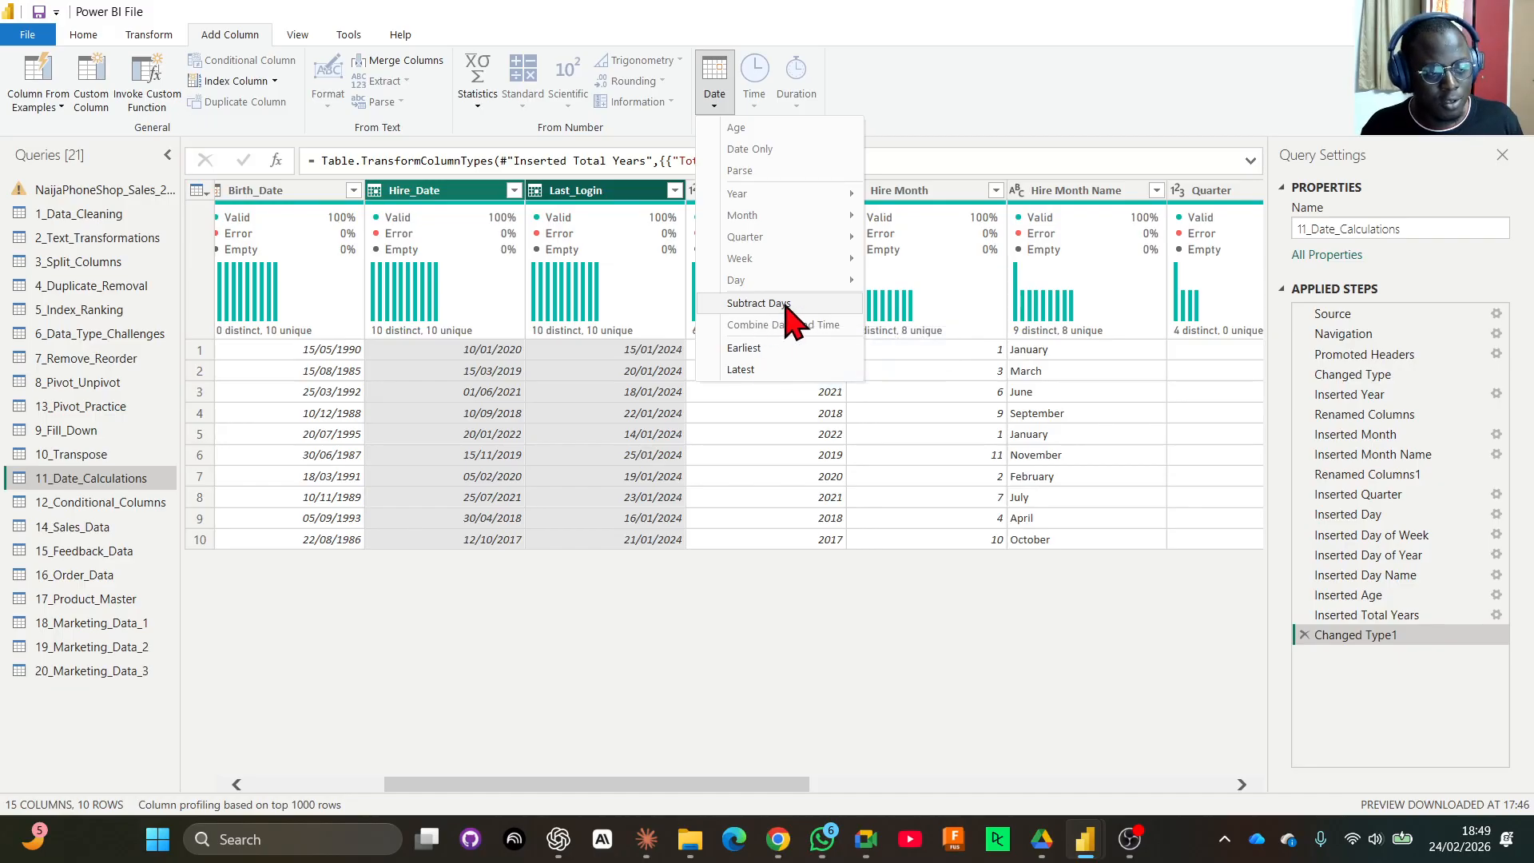
pyautogui.click(741, 663)
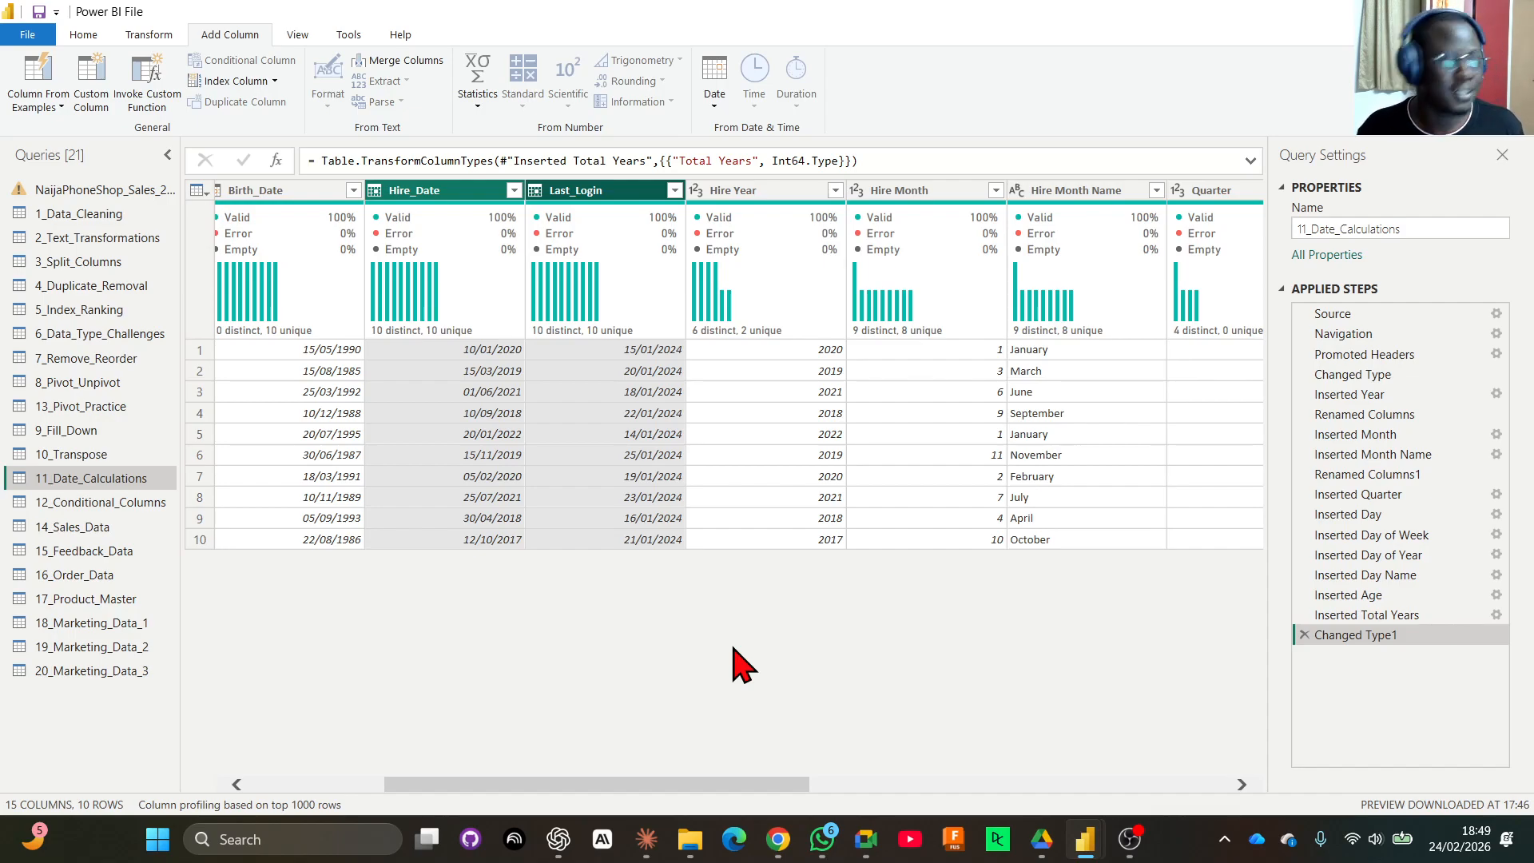
# Add a column that subtracts Last_Login from Hire_Date in days.
pyautogui.click(491, 196)
pyautogui.click(578, 196)
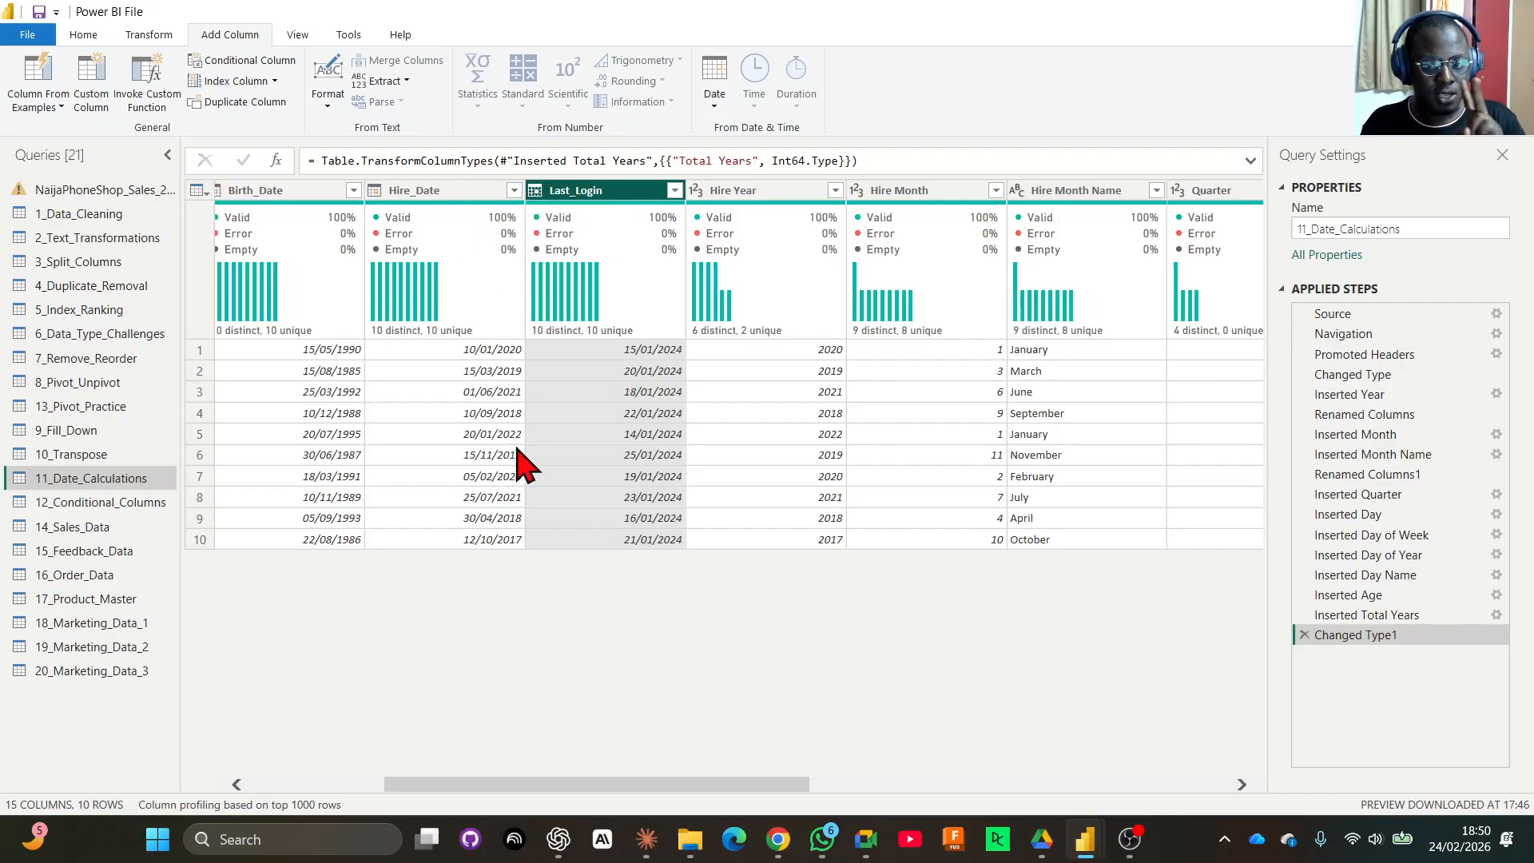
pyautogui.click(437, 200)
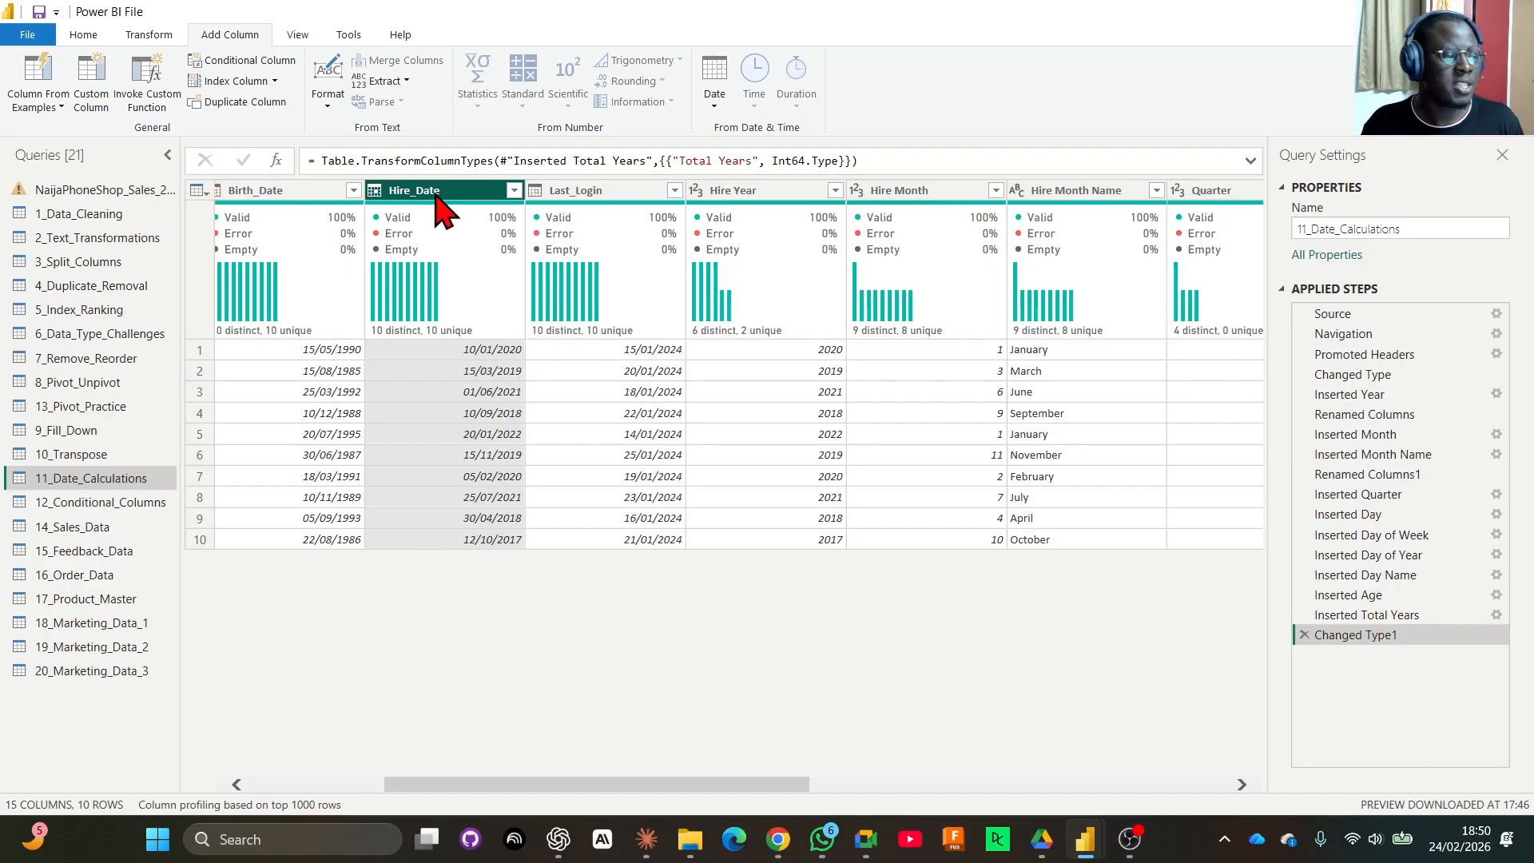
pyautogui.keyDown('ctrl'); pyautogui.click(584, 191); pyautogui.keyUp('ctrl')
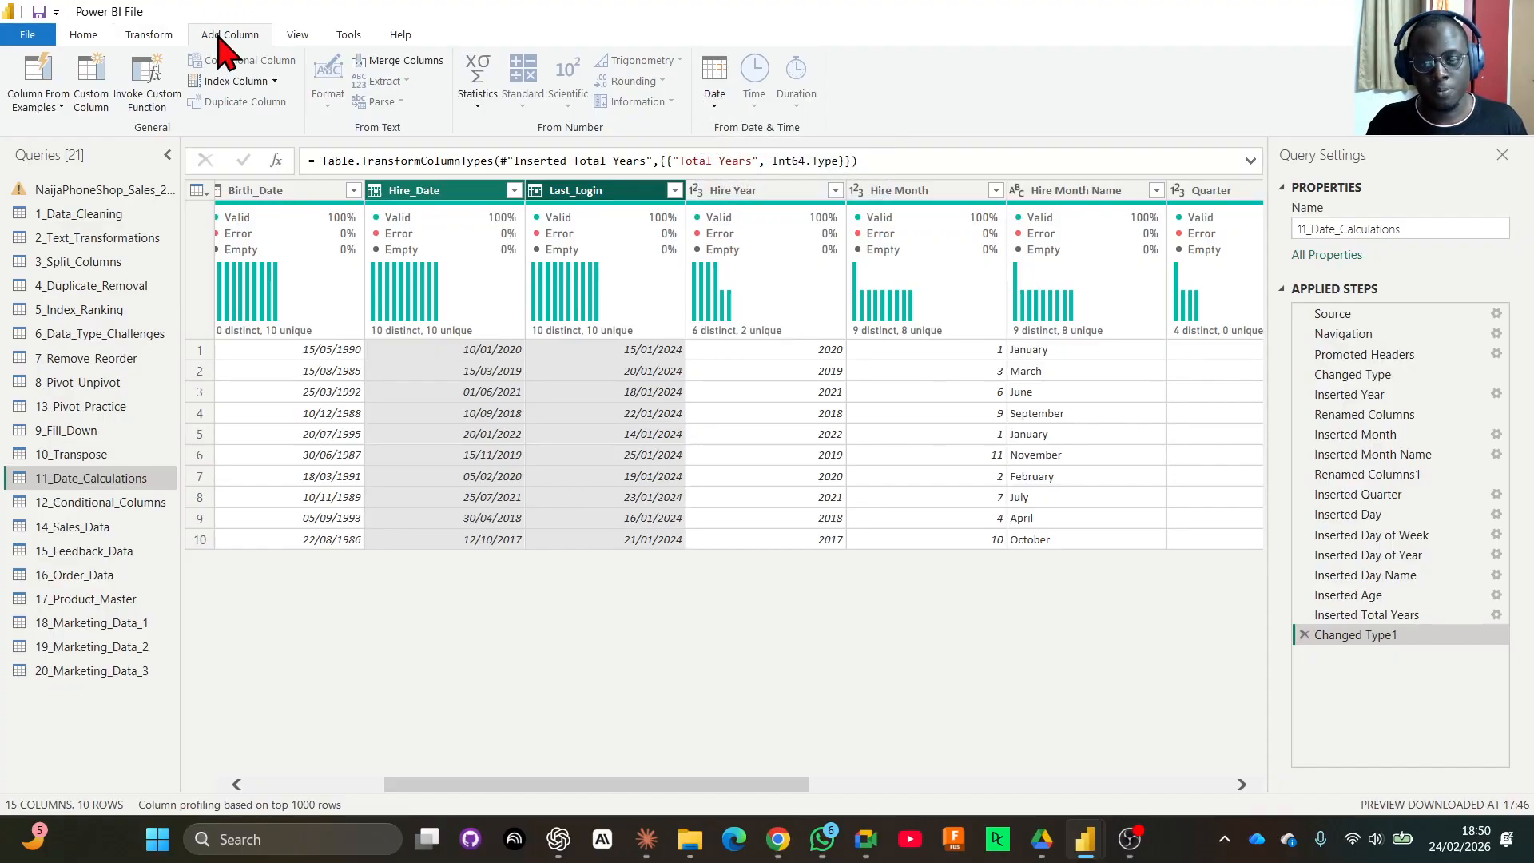
pyautogui.click(716, 104)
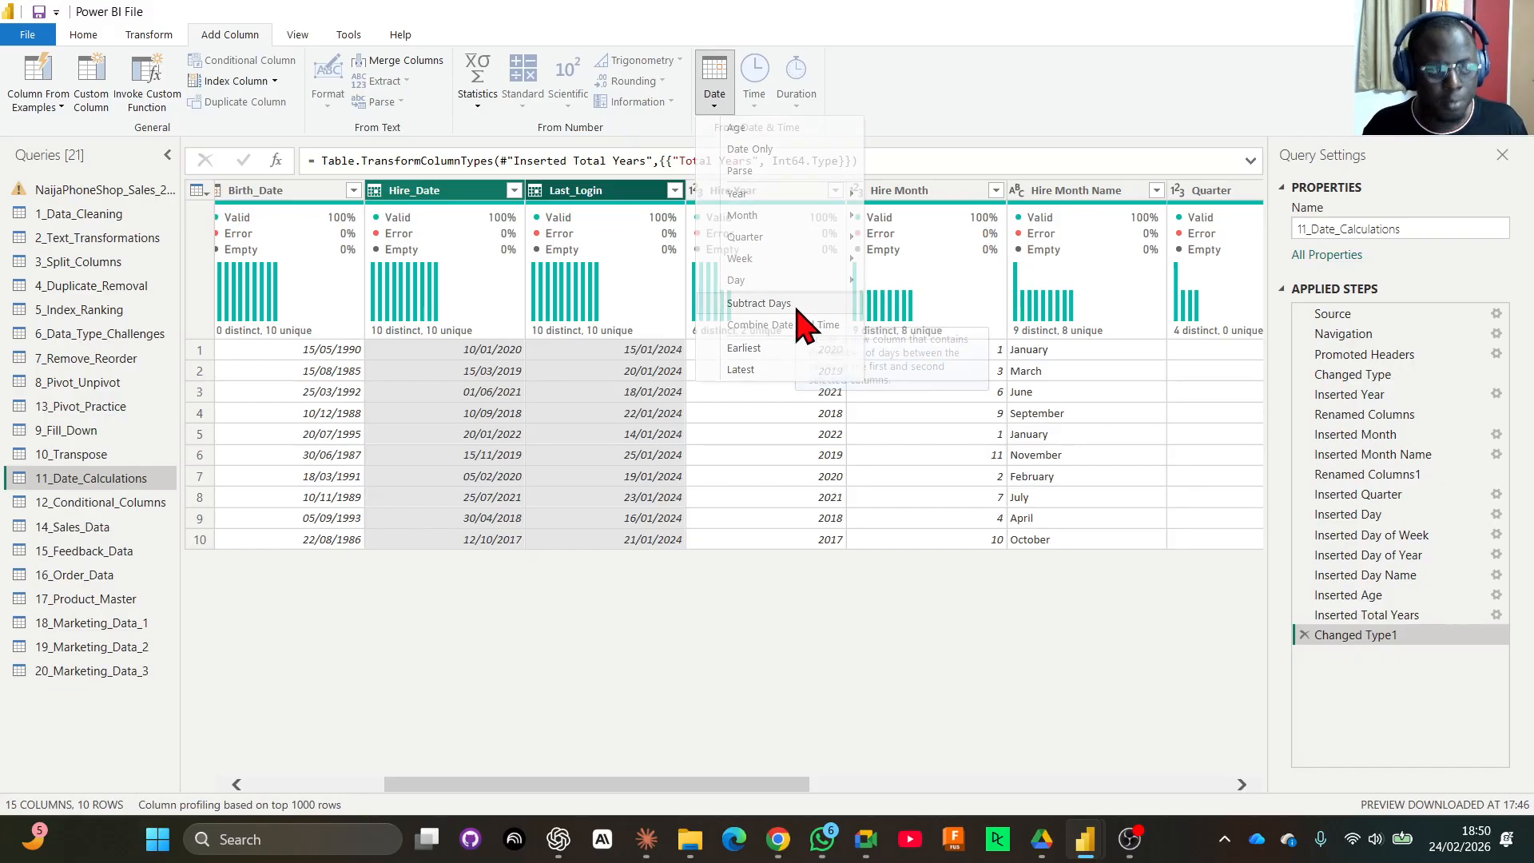
pyautogui.click(791, 306)
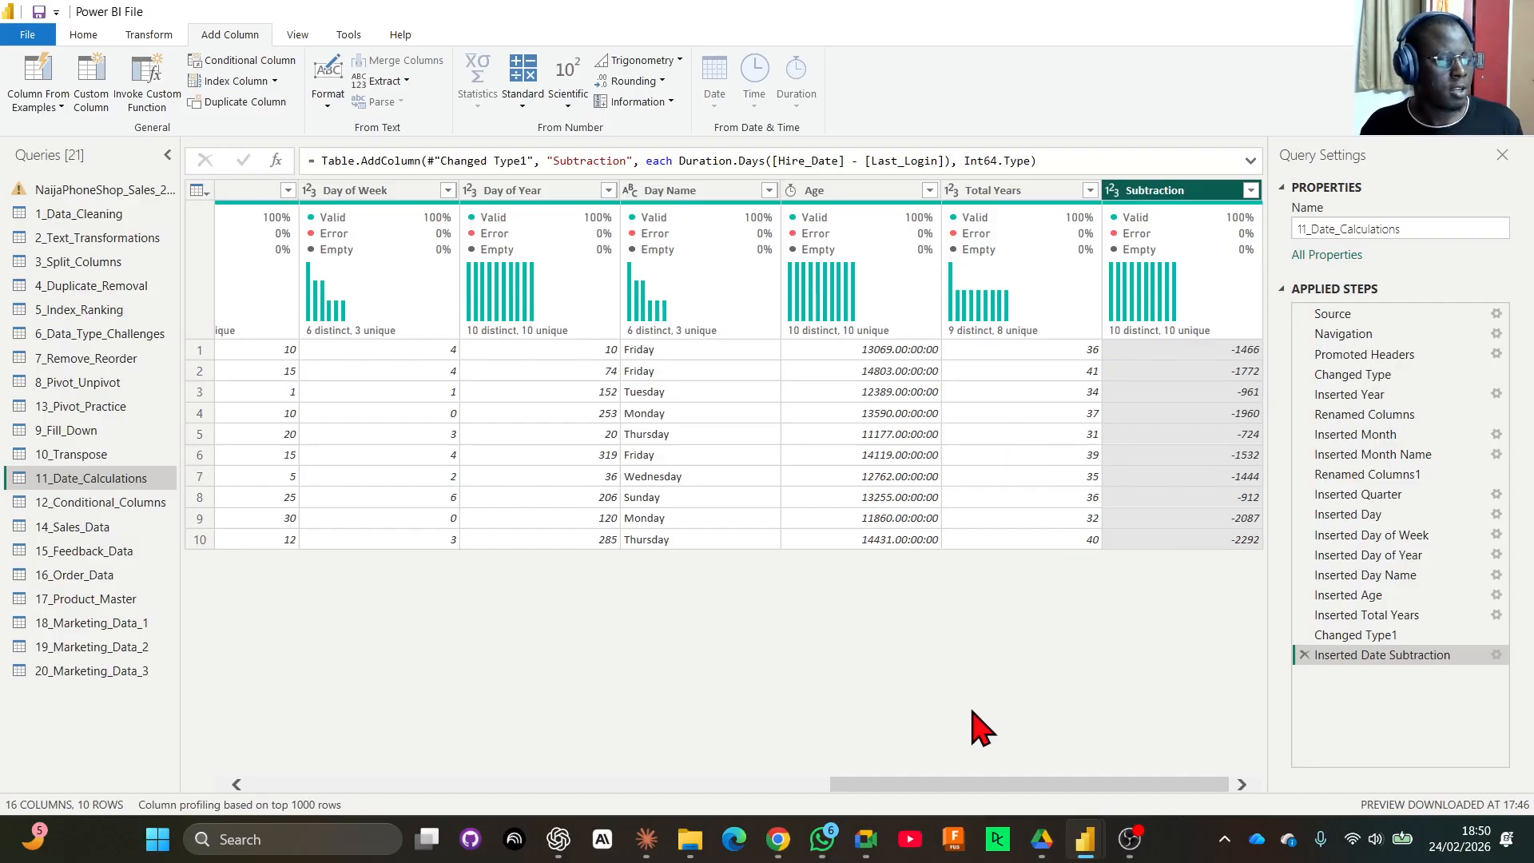
# Add a column that subtracts Hire_Date from Last_Login in days, using the reversed column selection order.
pyautogui.moveTo(876, 786); pyautogui.dragTo(463, 791)
pyautogui.click(371, 192)
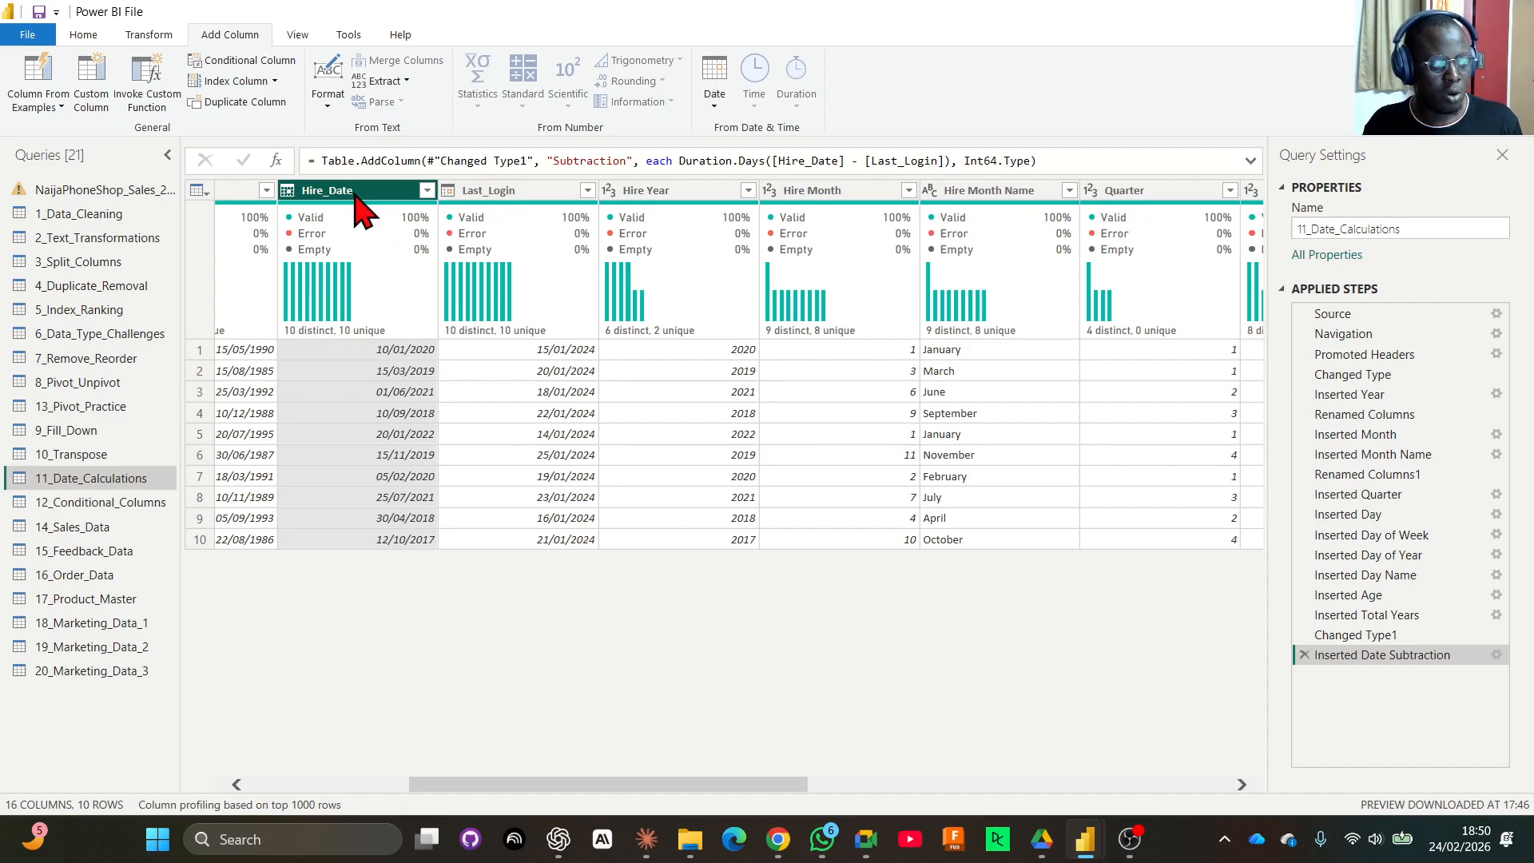
pyautogui.click(530, 195)
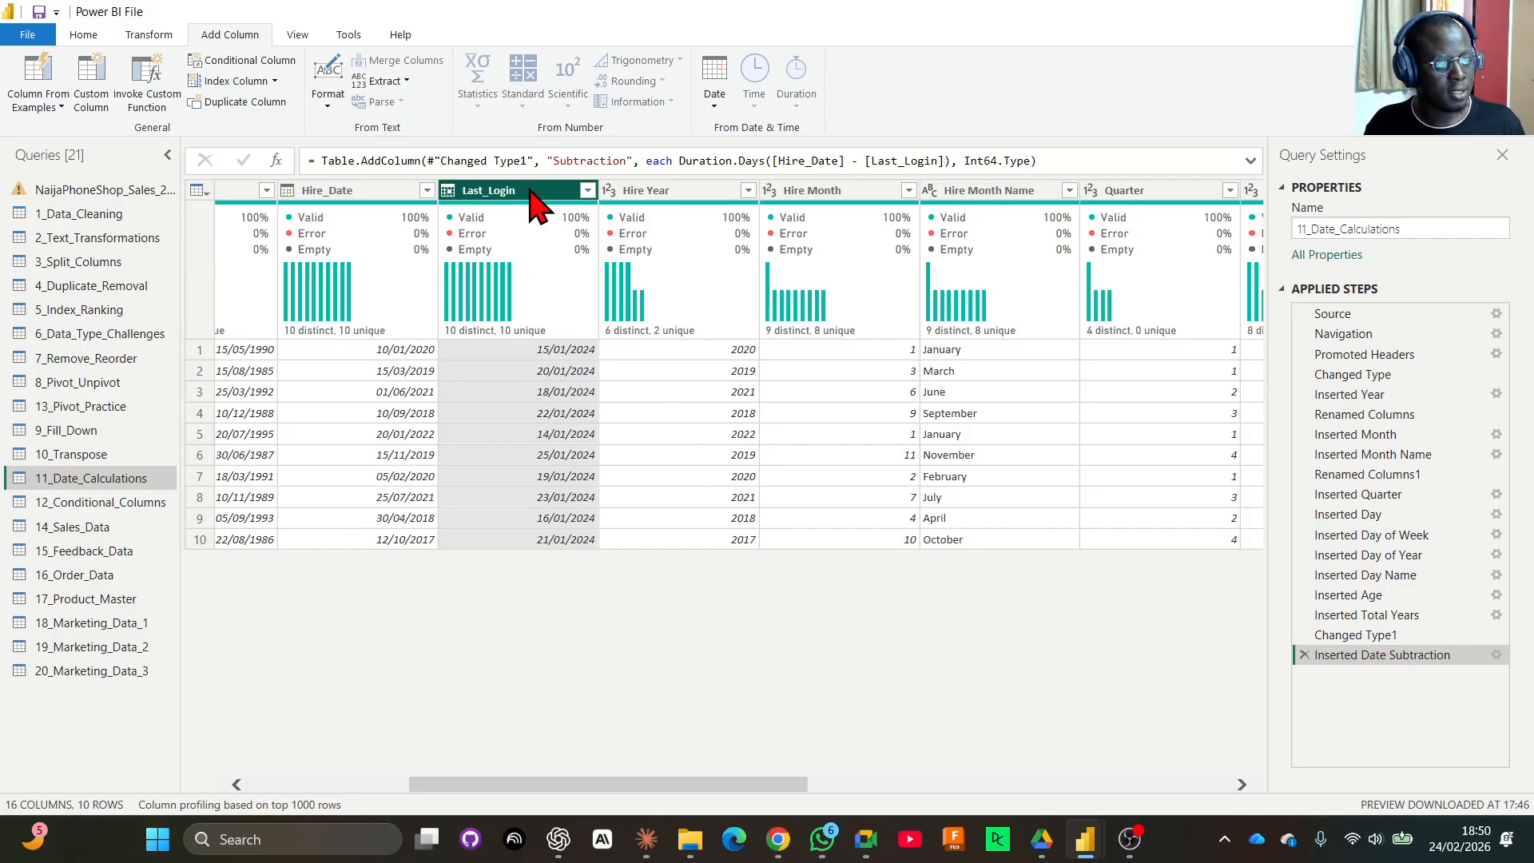
pyautogui.click(354, 192)
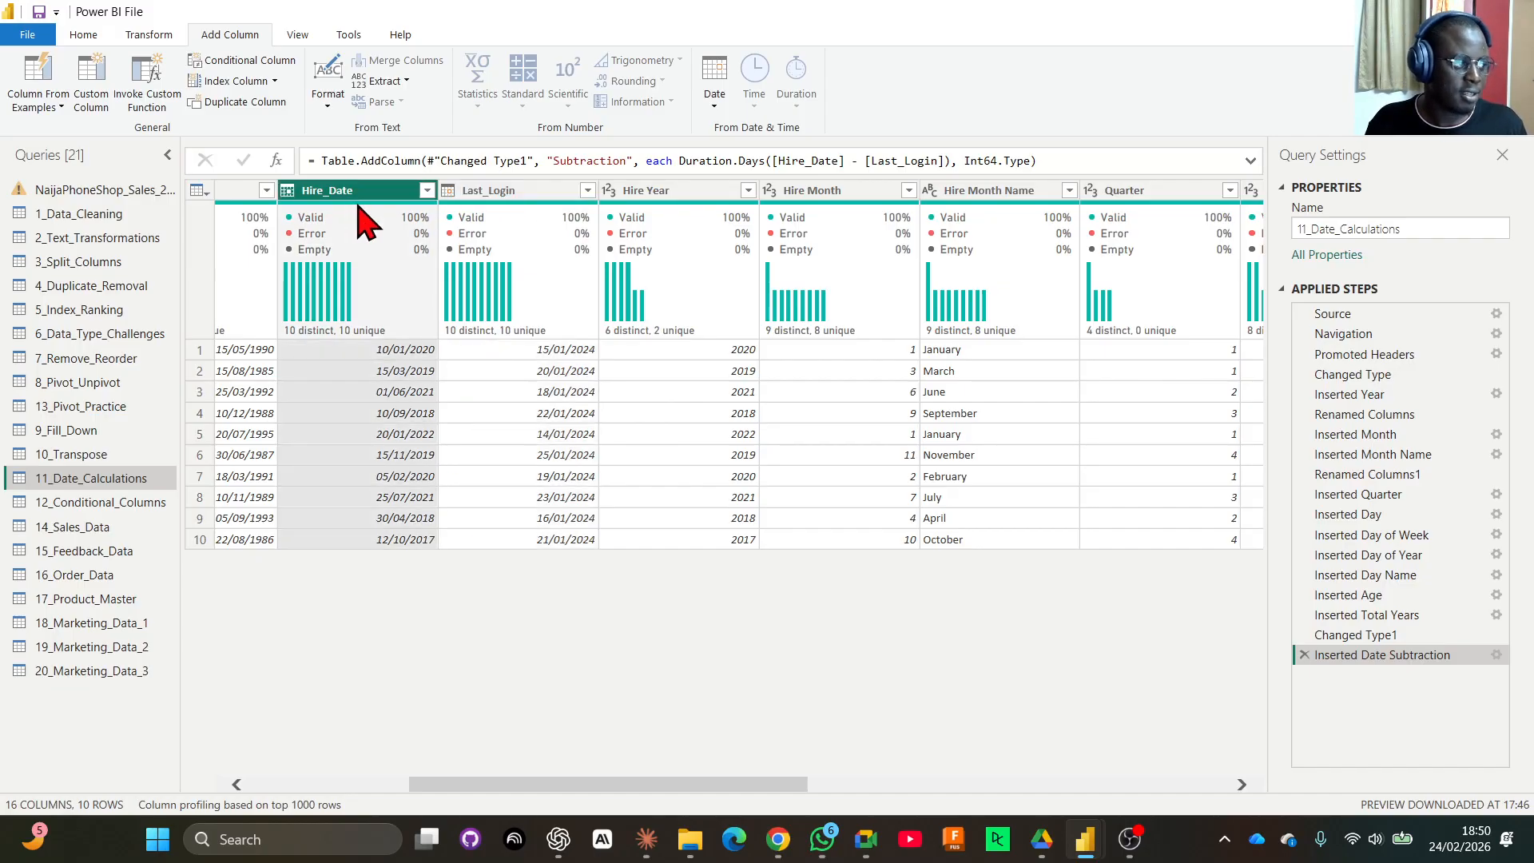
pyautogui.click(508, 197)
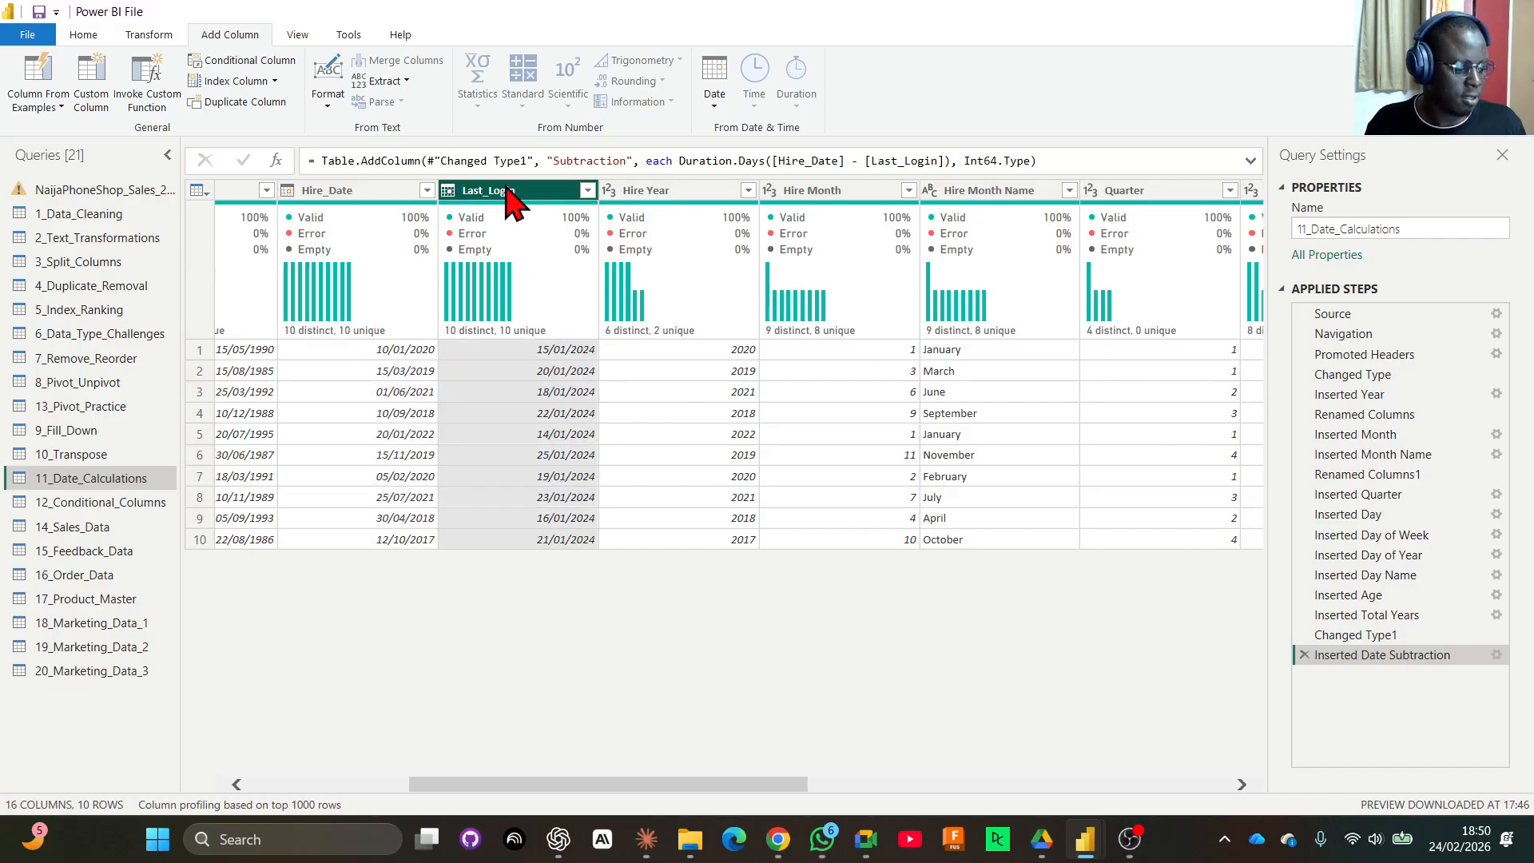
pyautogui.keyDown('ctrl'); pyautogui.click(366, 196); pyautogui.keyUp('ctrl')
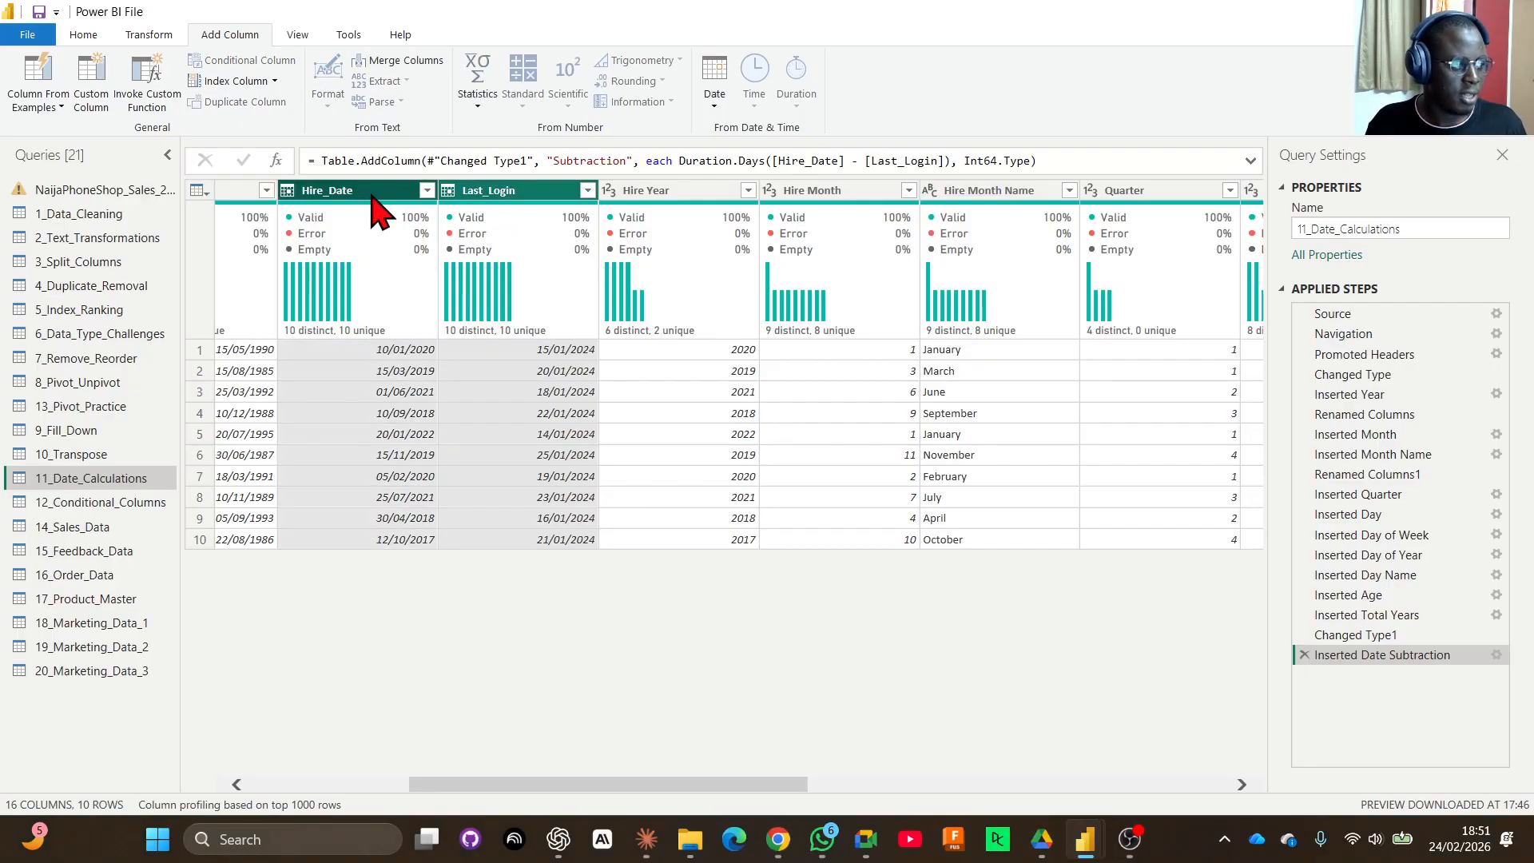
pyautogui.click(716, 110)
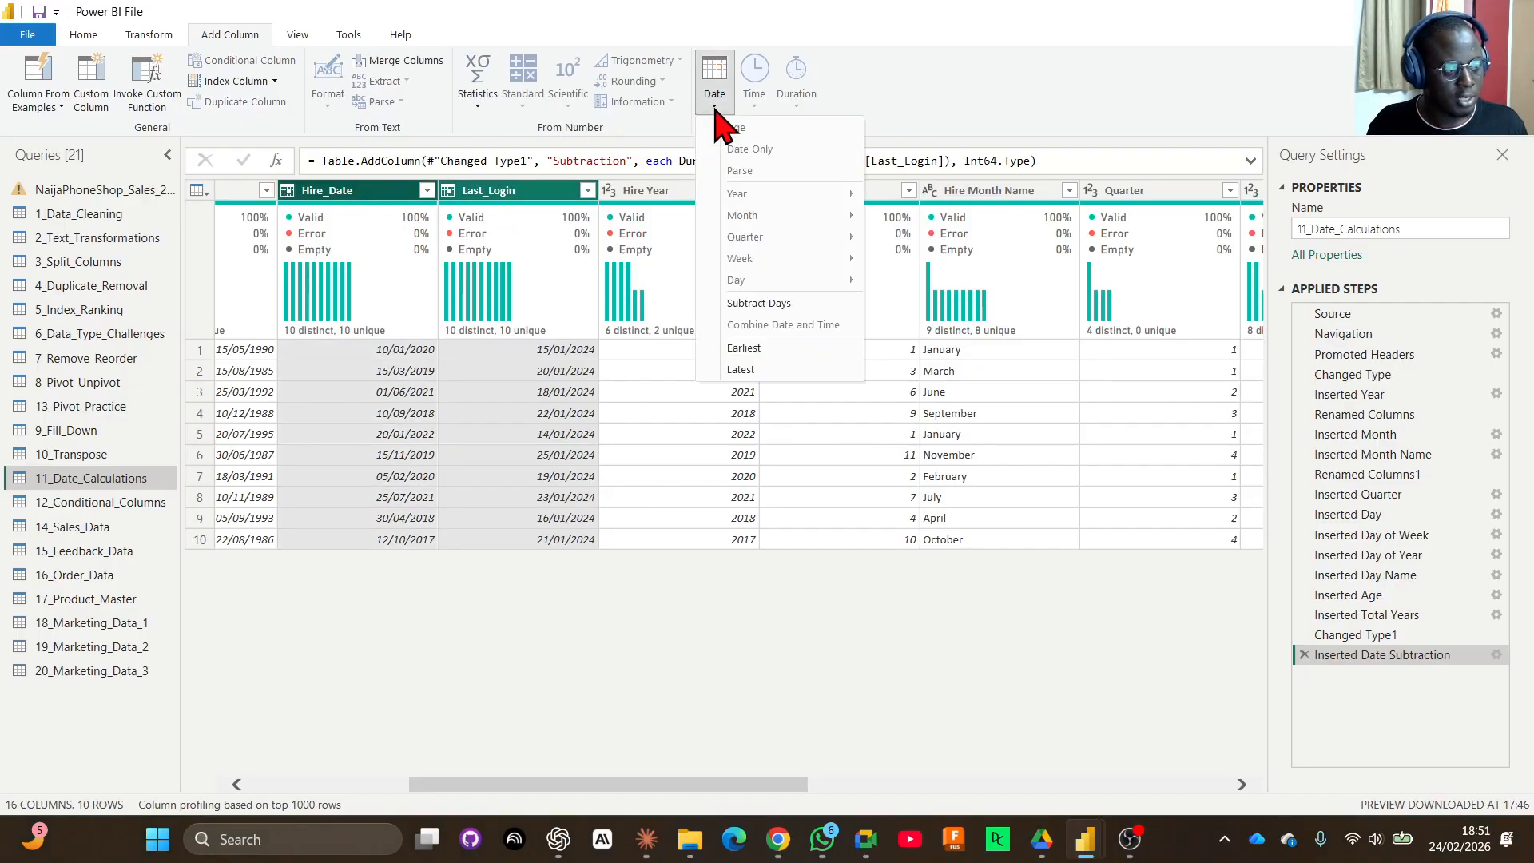
pyautogui.click(761, 308)
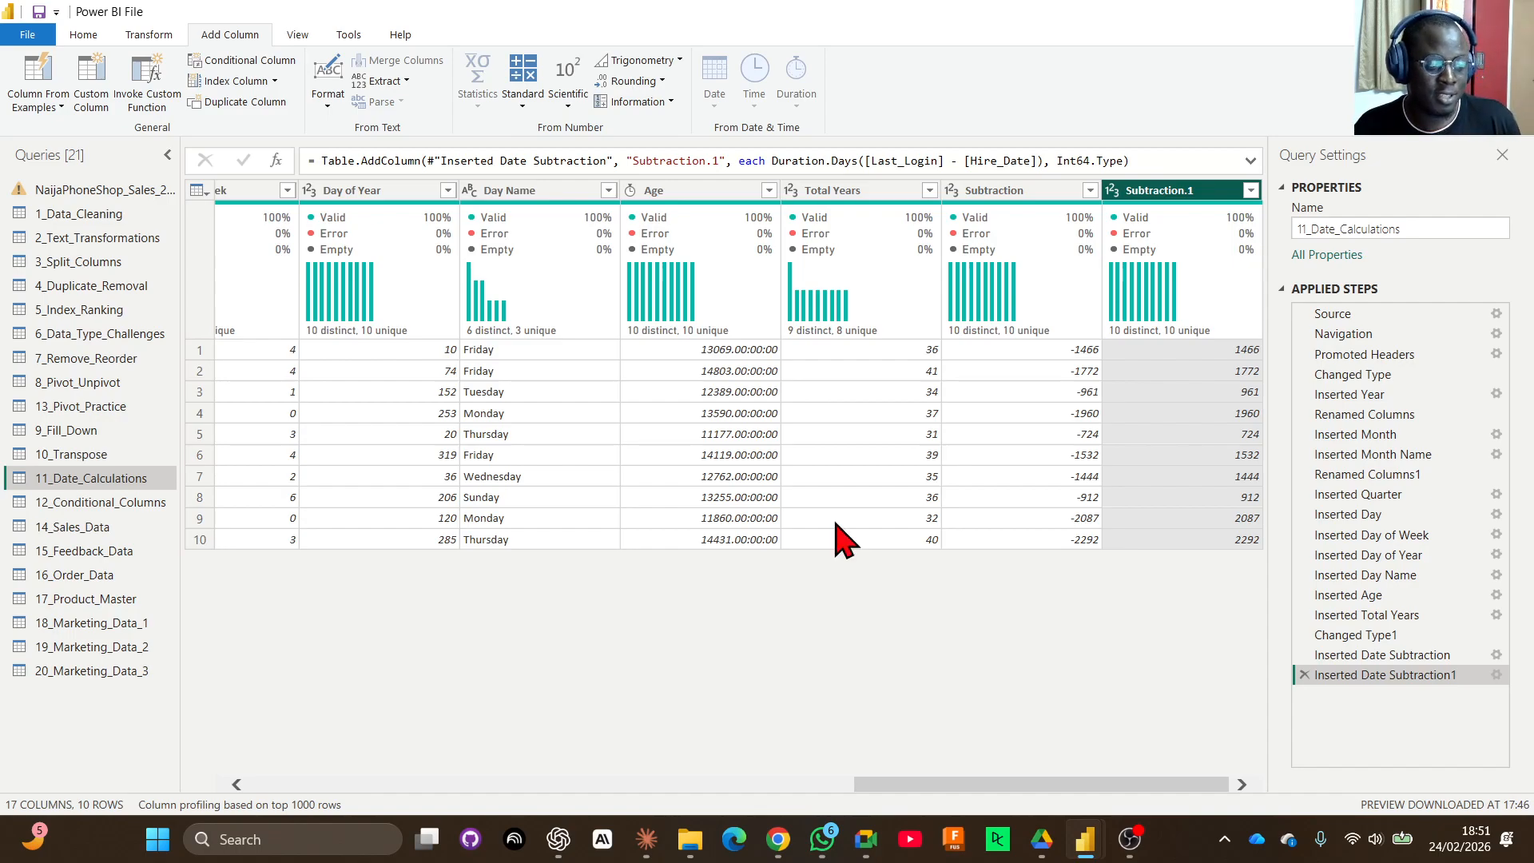
# Compare the two day-difference columns with each other and with the Hire_Date and Last_Login columns.
pyautogui.click(1088, 412)
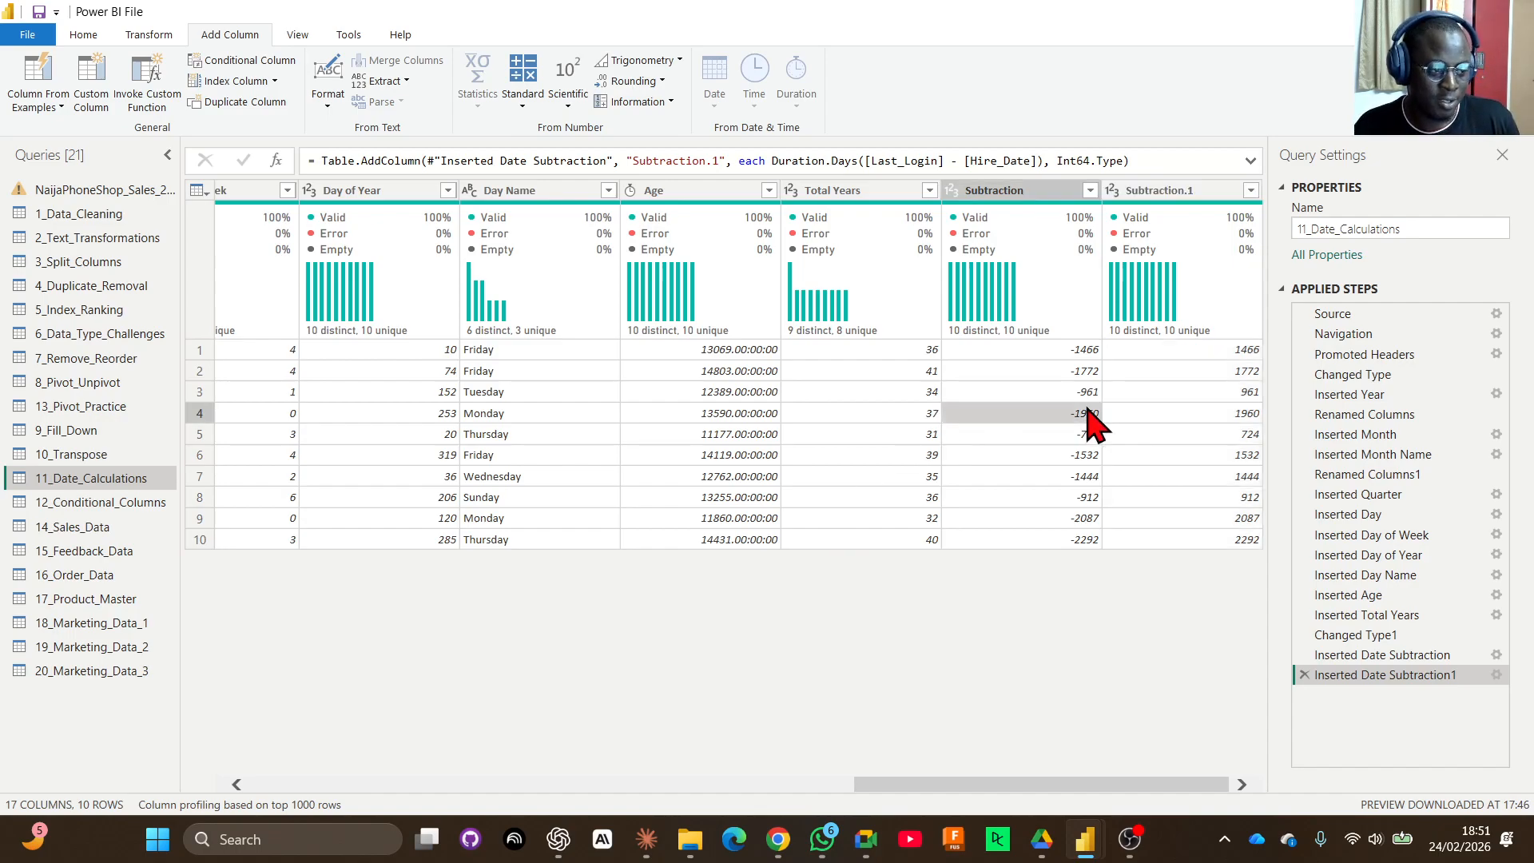
pyautogui.click(1221, 415)
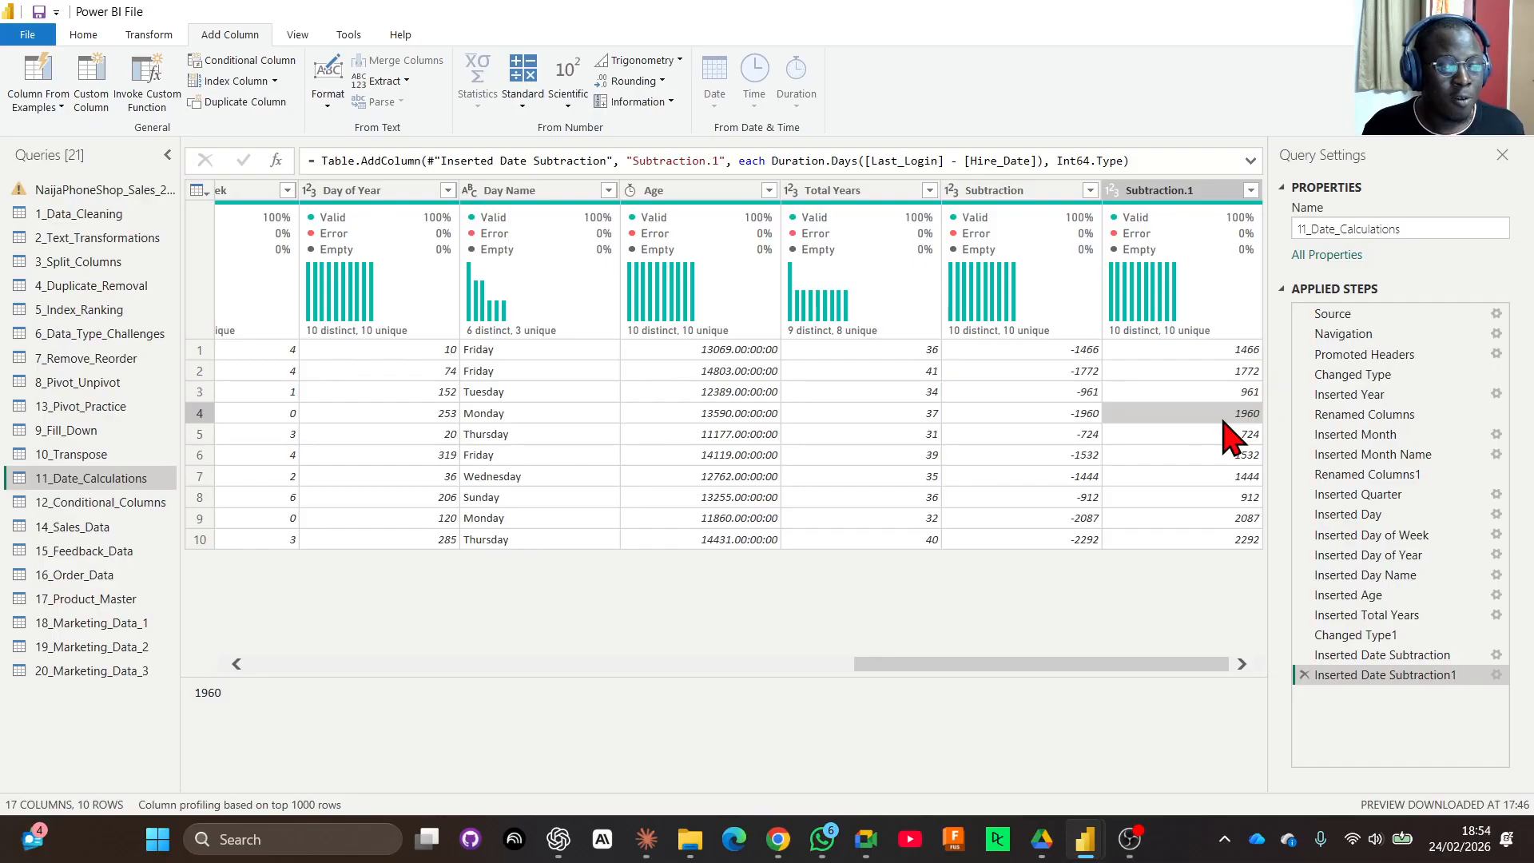
pyautogui.moveTo(976, 666); pyautogui.dragTo(479, 760)
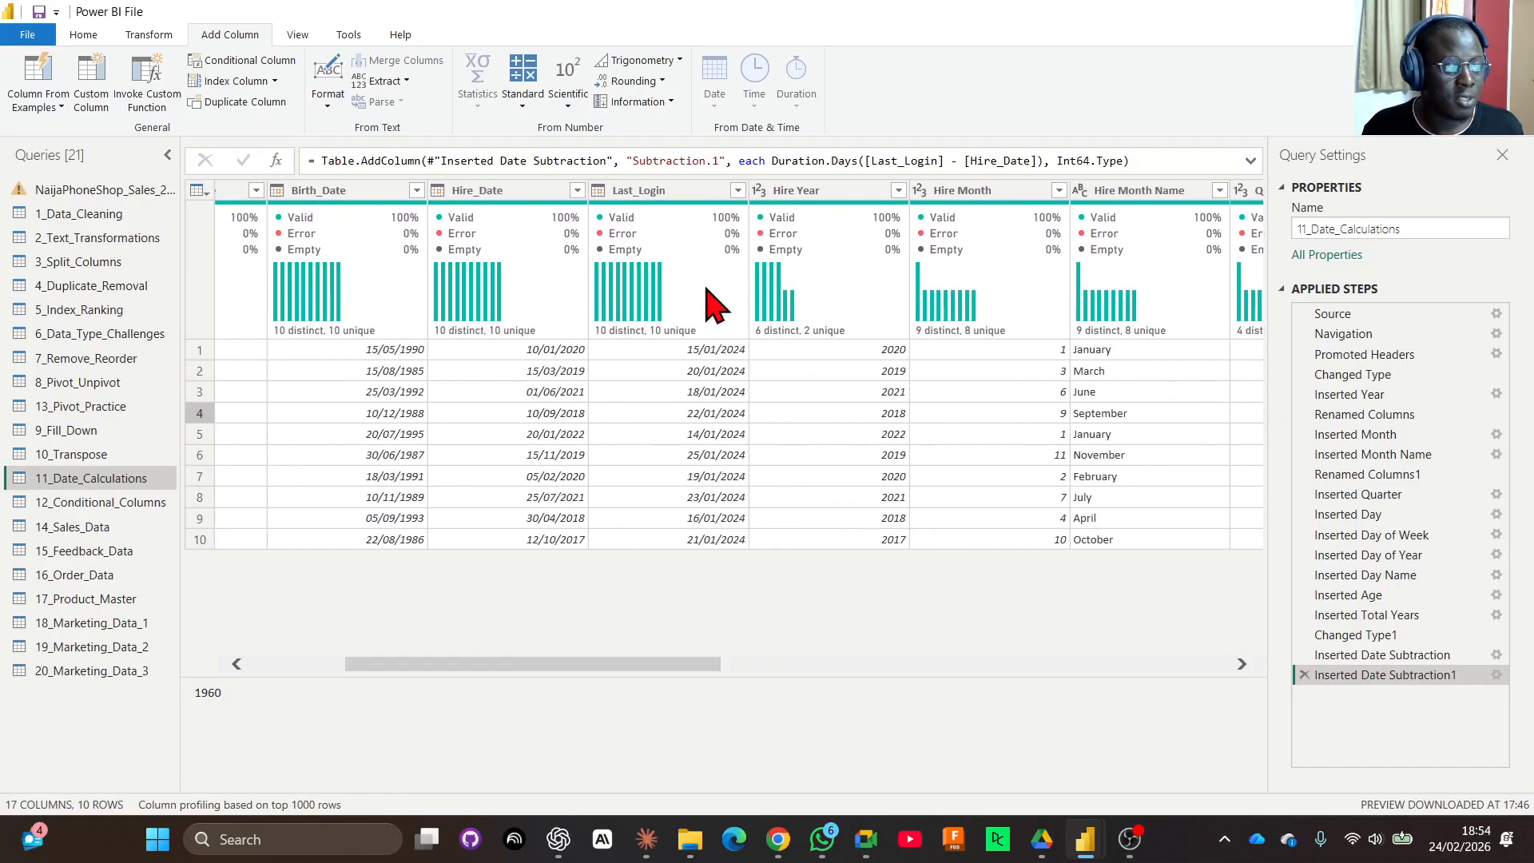
pyautogui.click(659, 195)
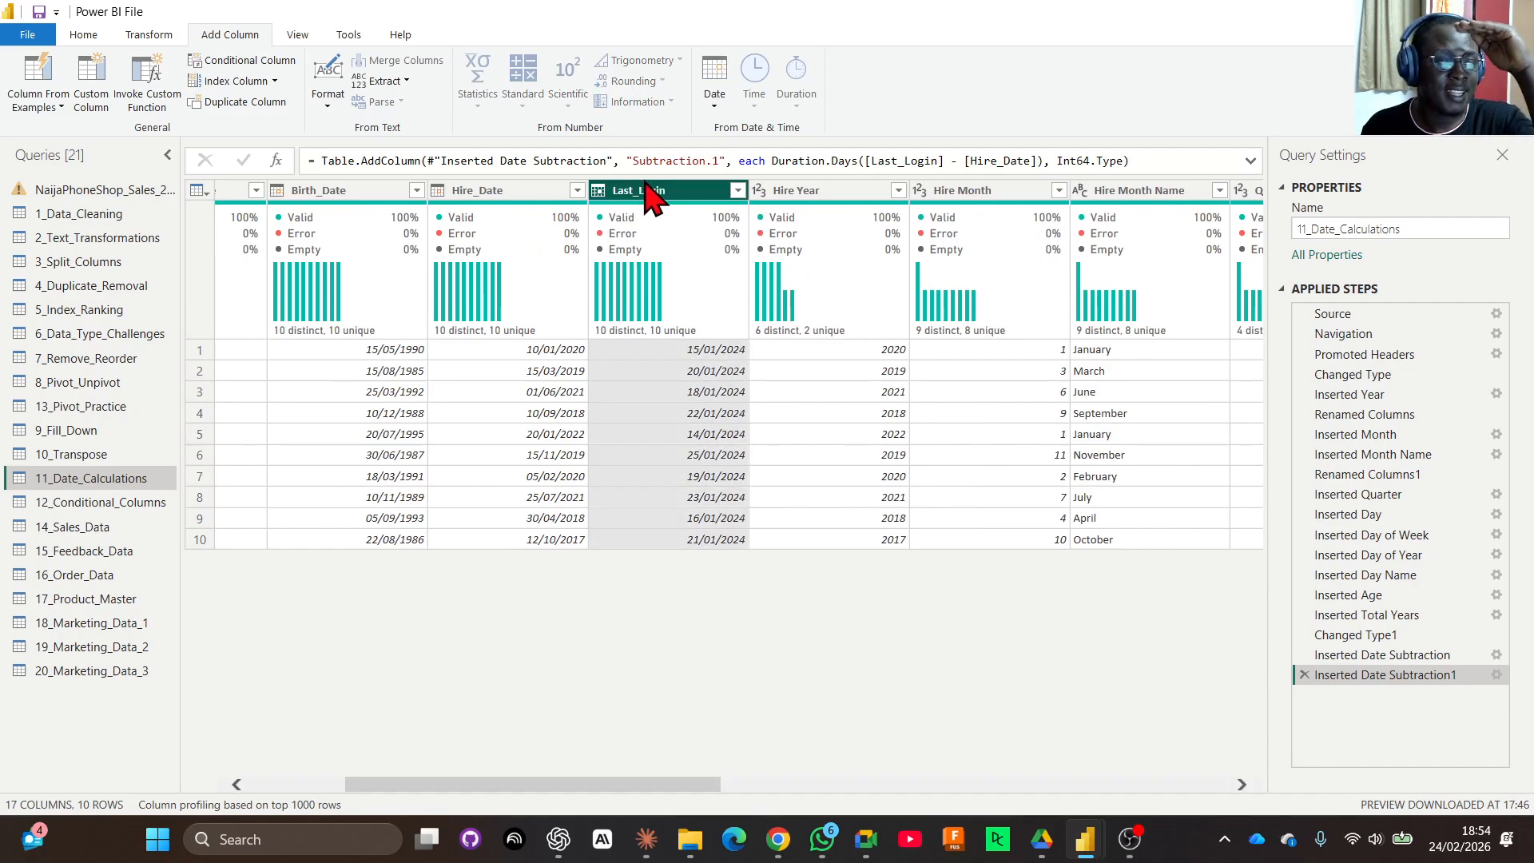
pyautogui.click(522, 195)
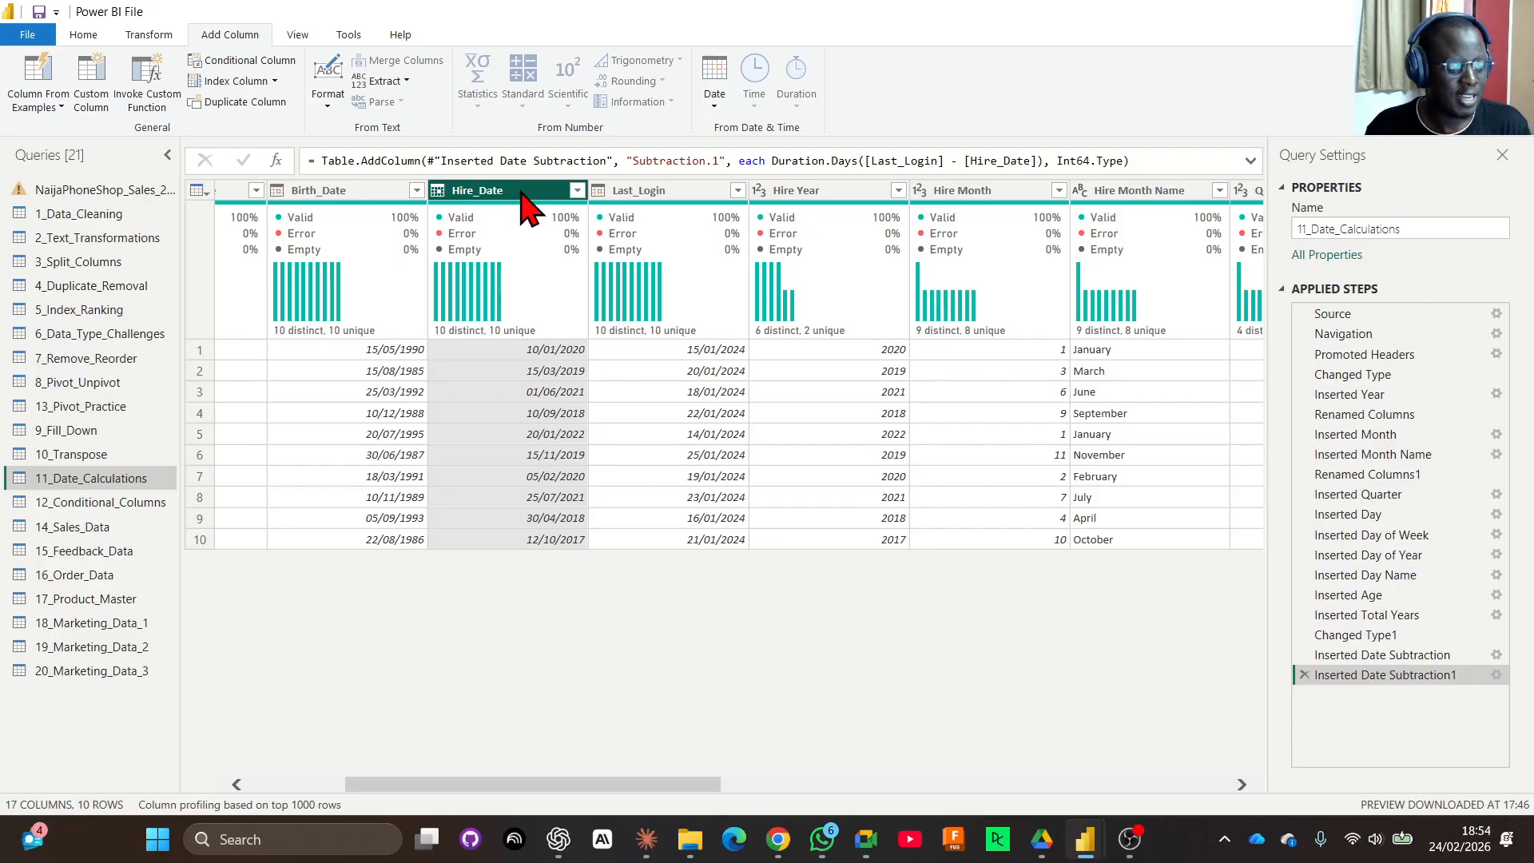
pyautogui.moveTo(624, 785); pyautogui.dragTo(1161, 733)
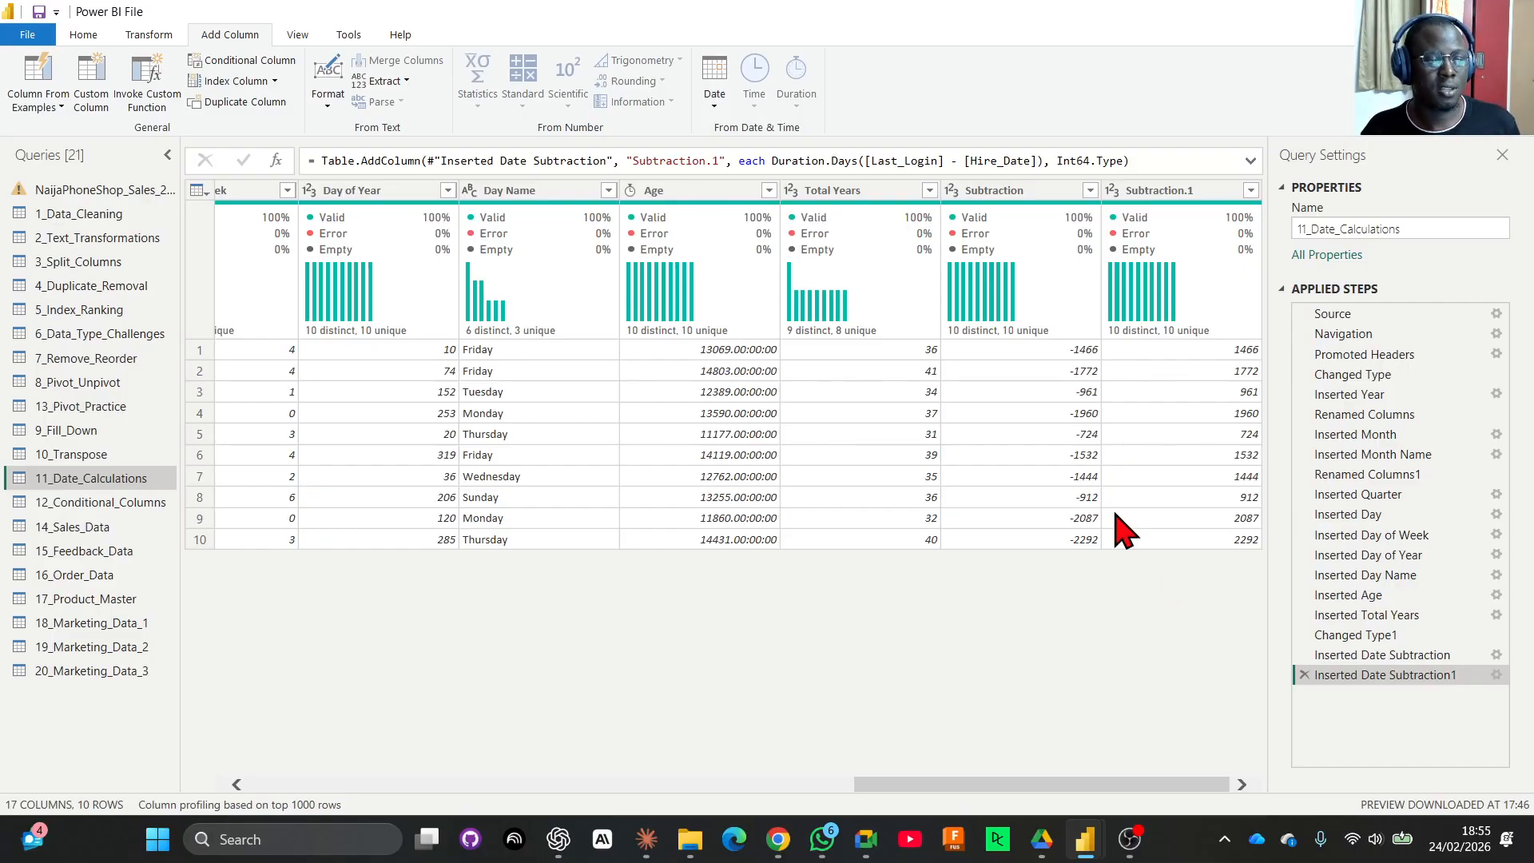
pyautogui.moveTo(1127, 301)
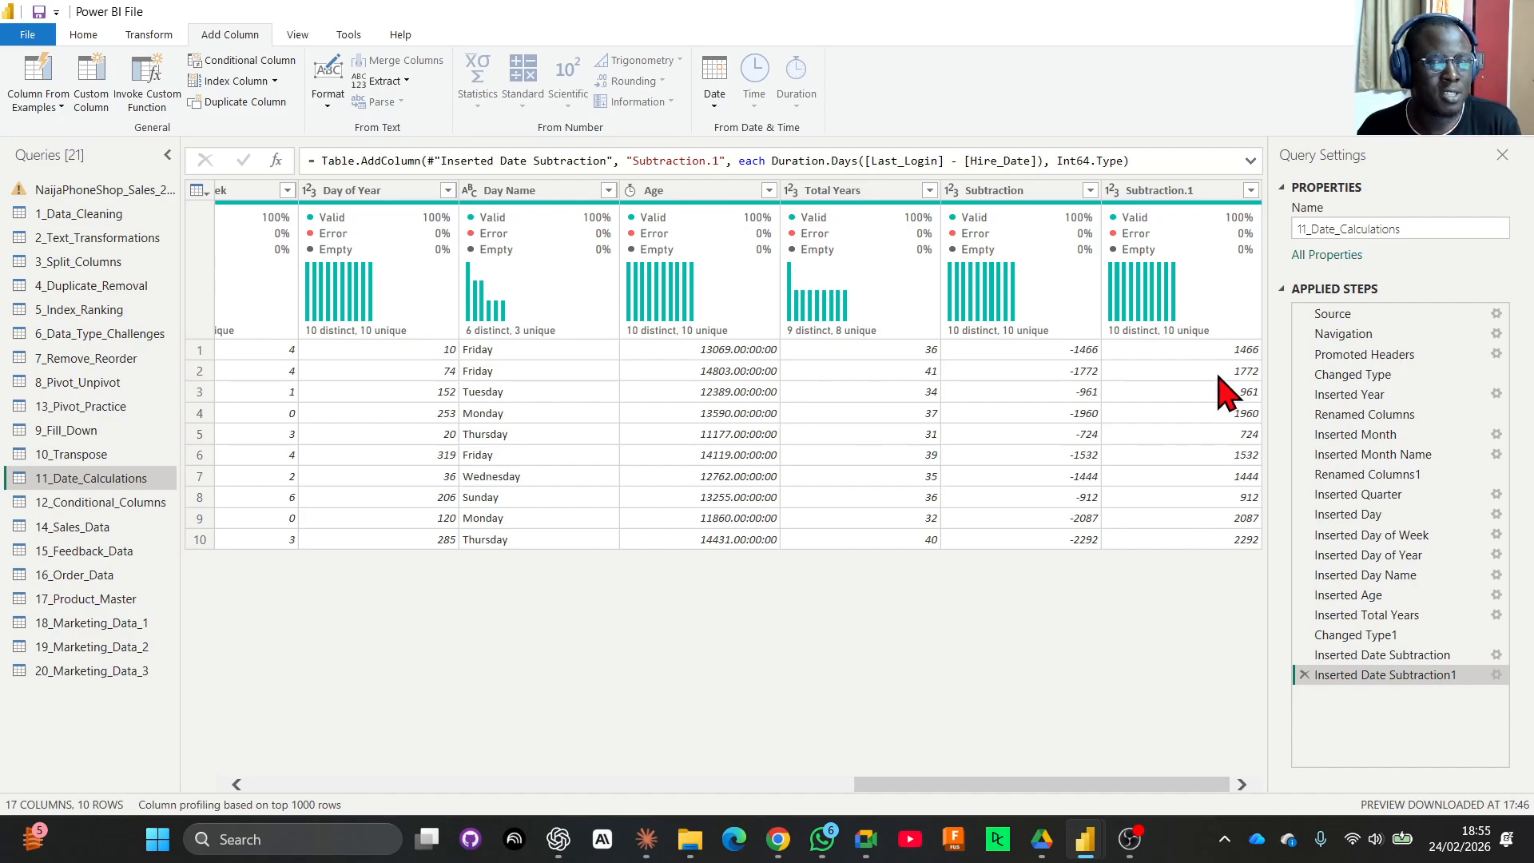
pyautogui.moveTo(1072, 788); pyautogui.dragTo(1126, 729)
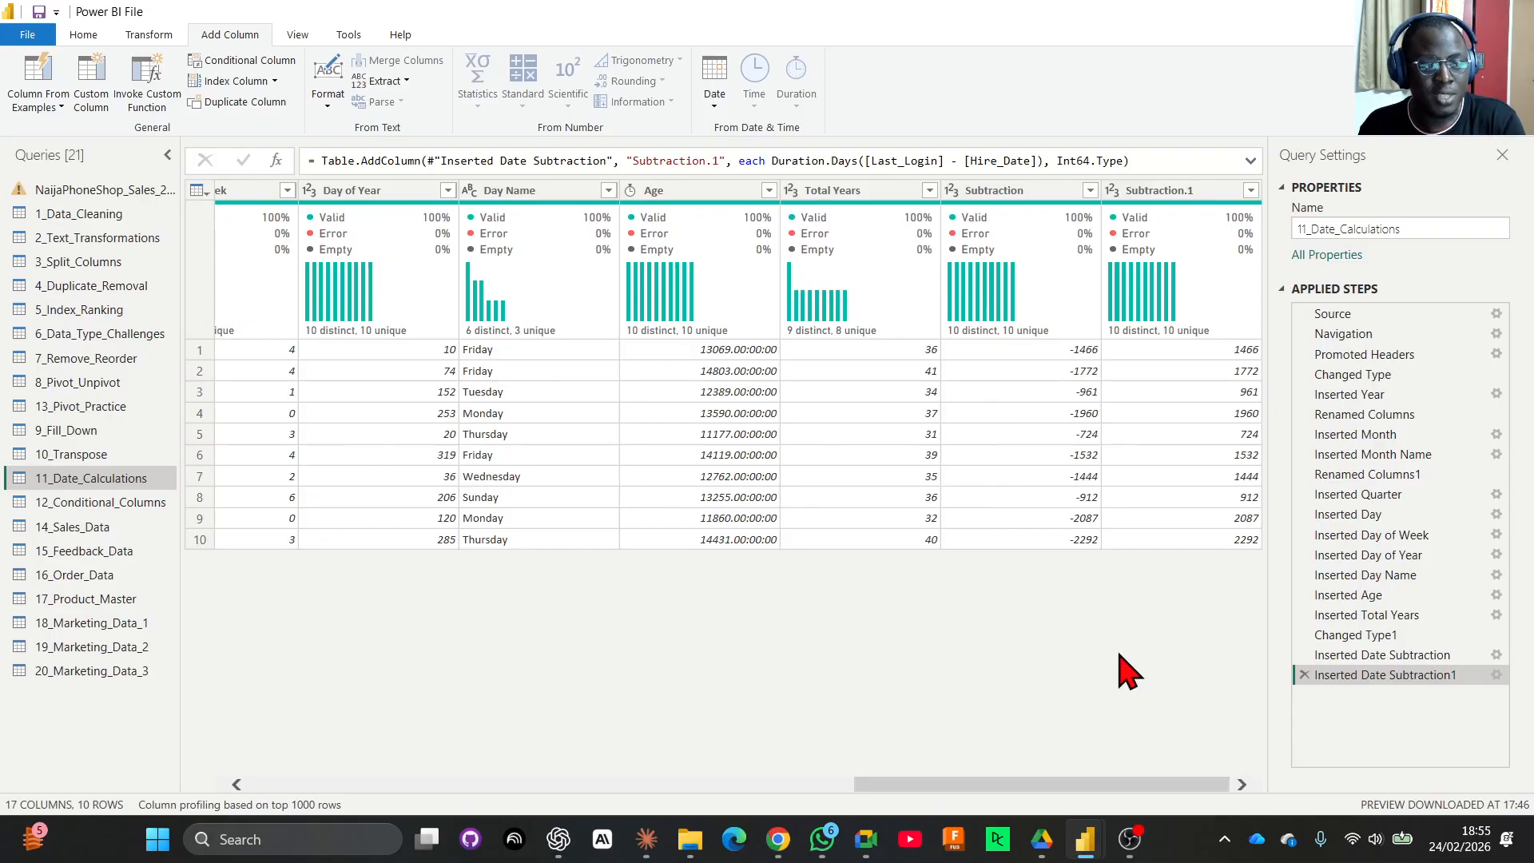
pyautogui.moveTo(1207, 357)
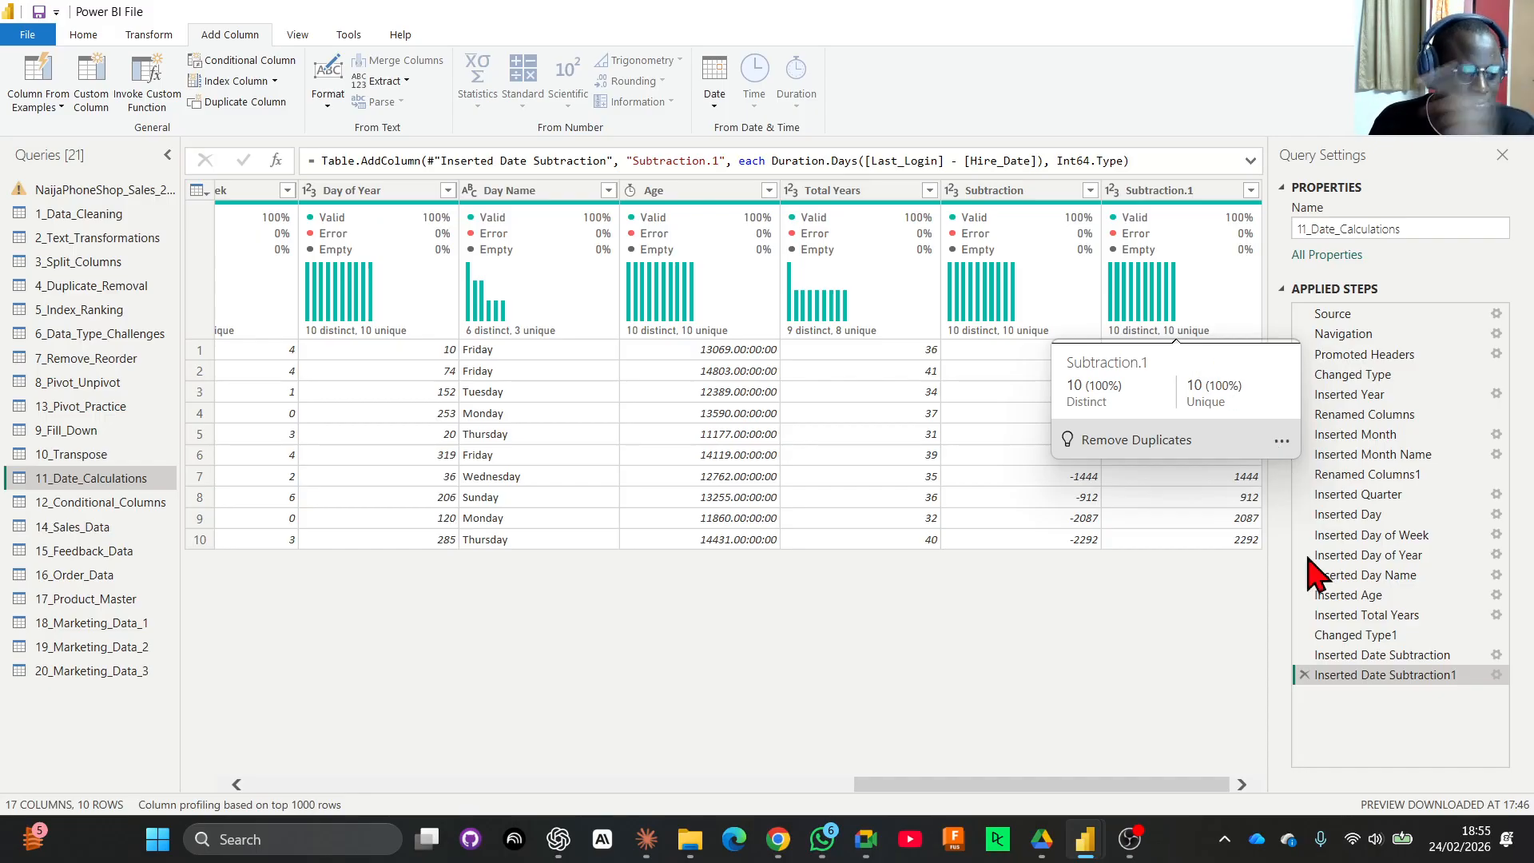
# Delete the applied step that inserted the first date subtraction, which calculates Hire_Date minus Last_Login.
pyautogui.click(1302, 655)
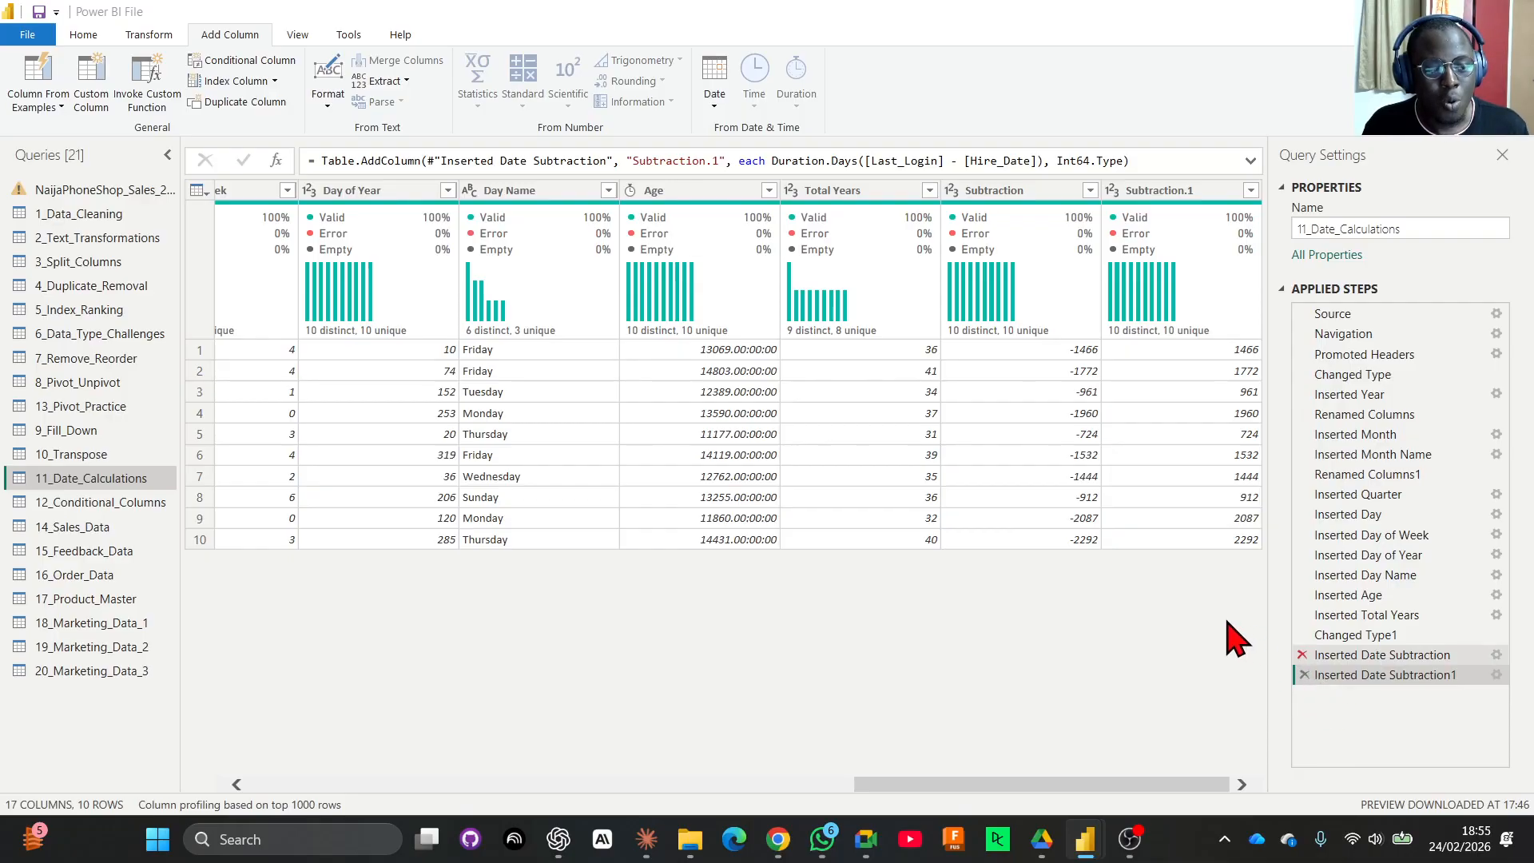
pyautogui.click(961, 465)
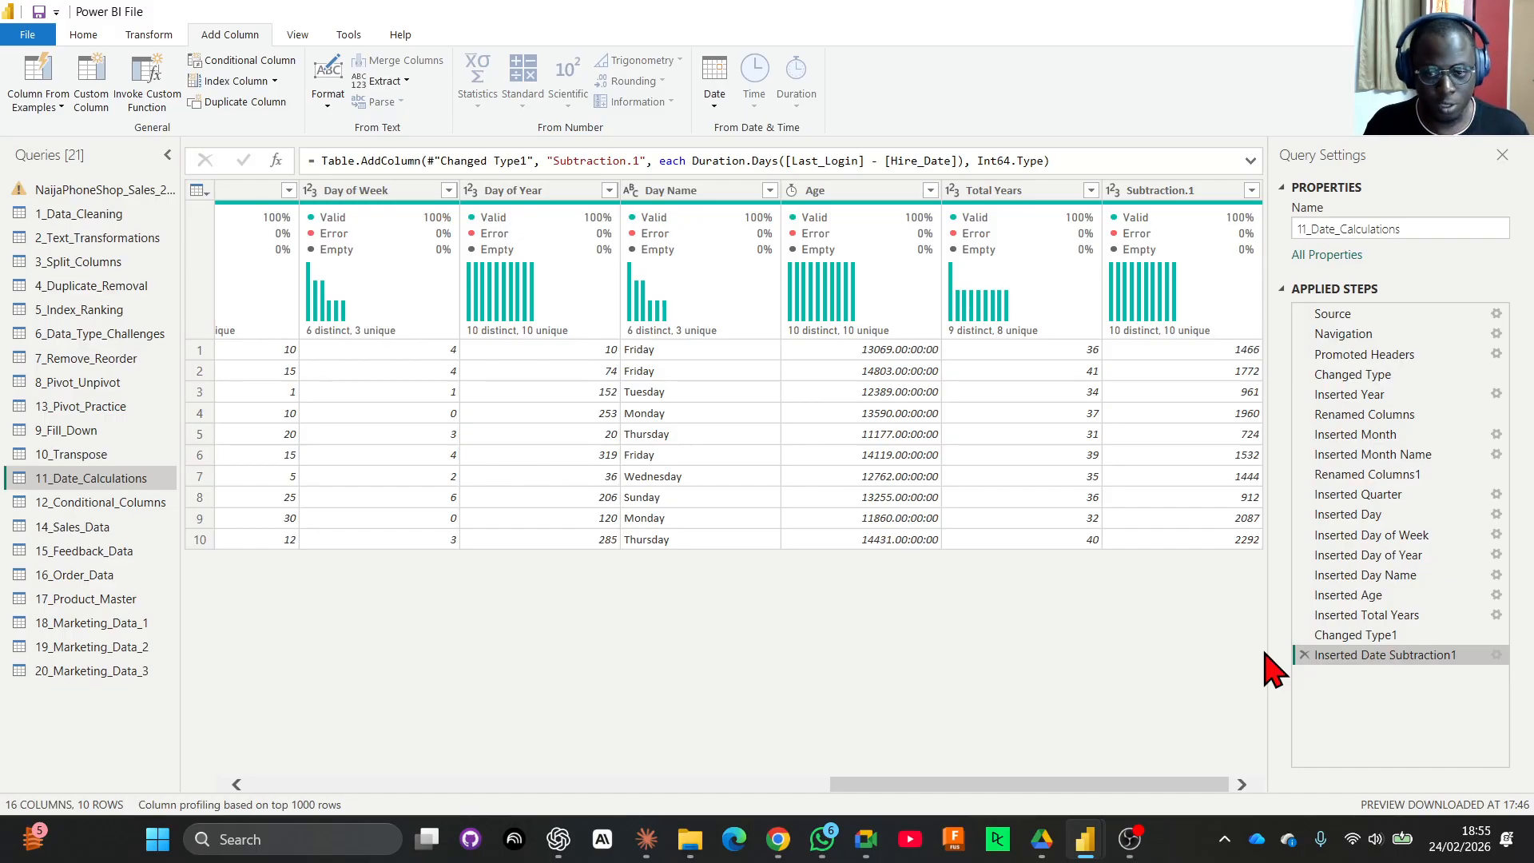
pyautogui.moveTo(1174, 785); pyautogui.dragTo(1217, 787)
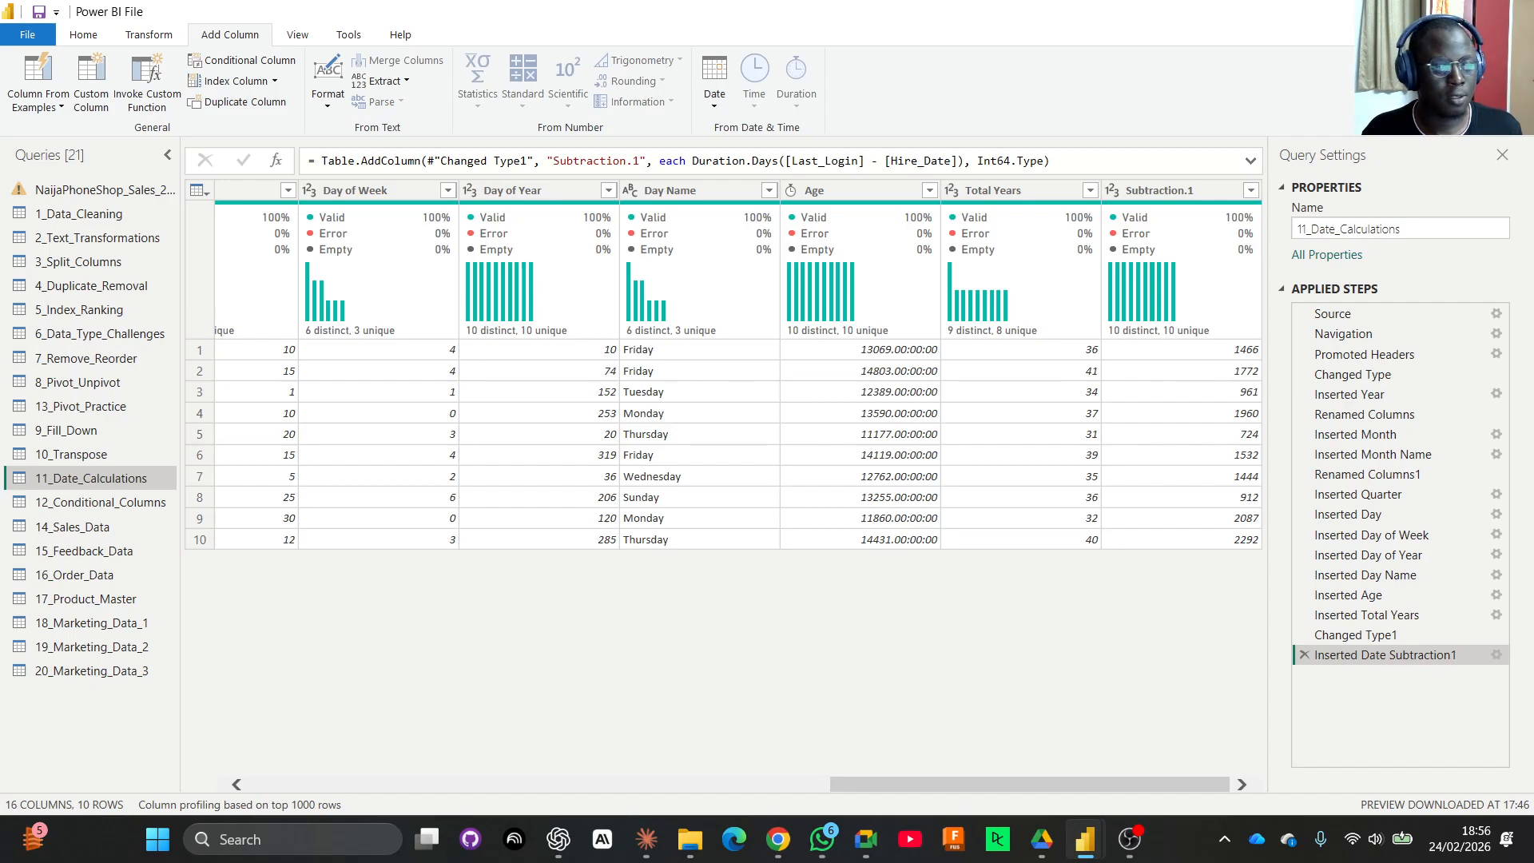
# Start a new column that divides the Subtraction.1 values, with 365 entered as the divisor.
pyautogui.rightClick(1143, 206)
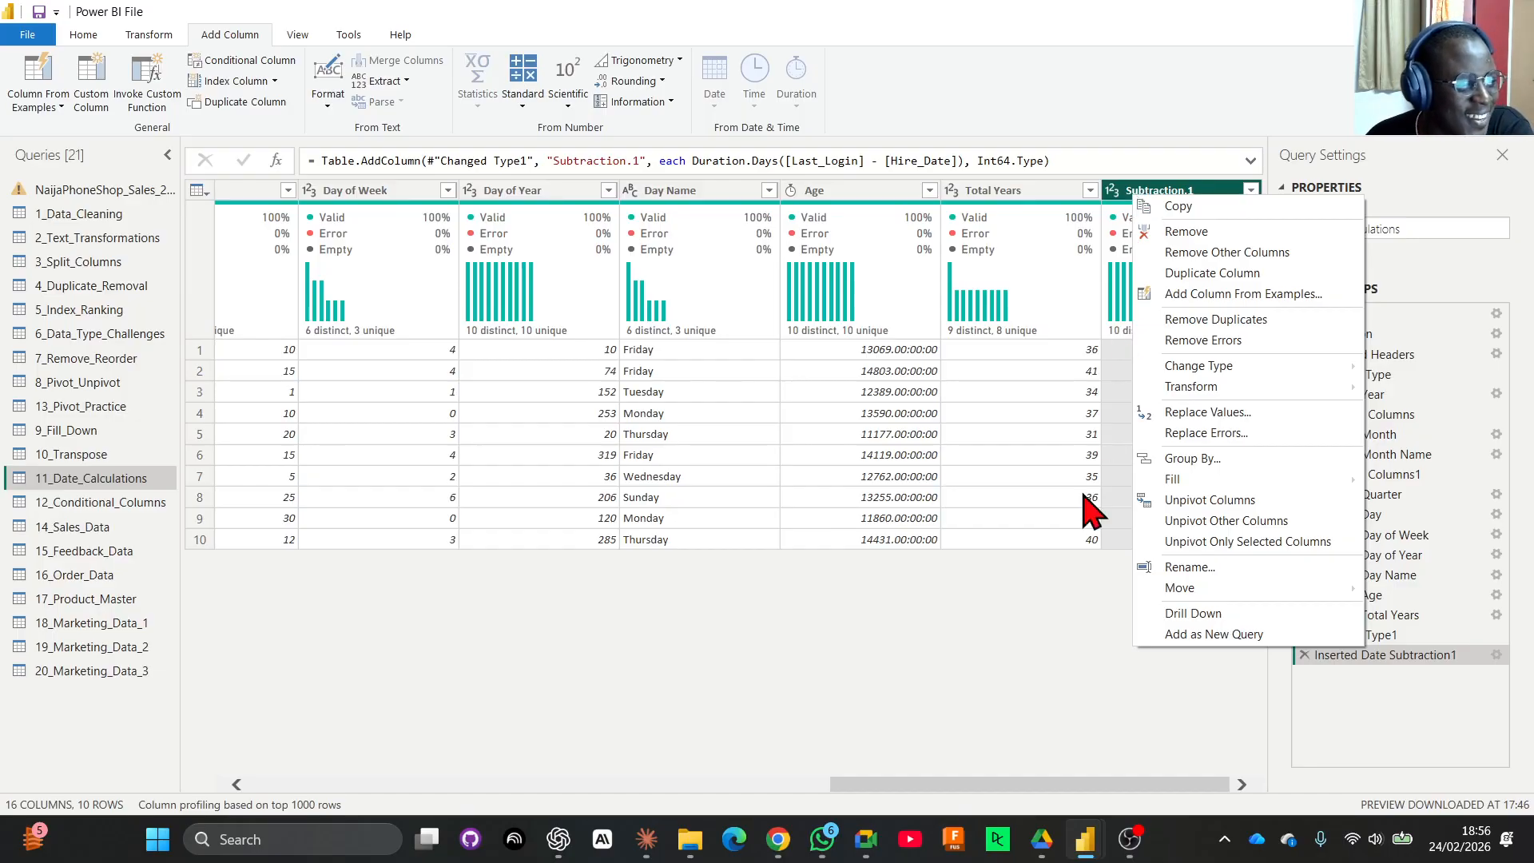
pyautogui.click(1059, 738)
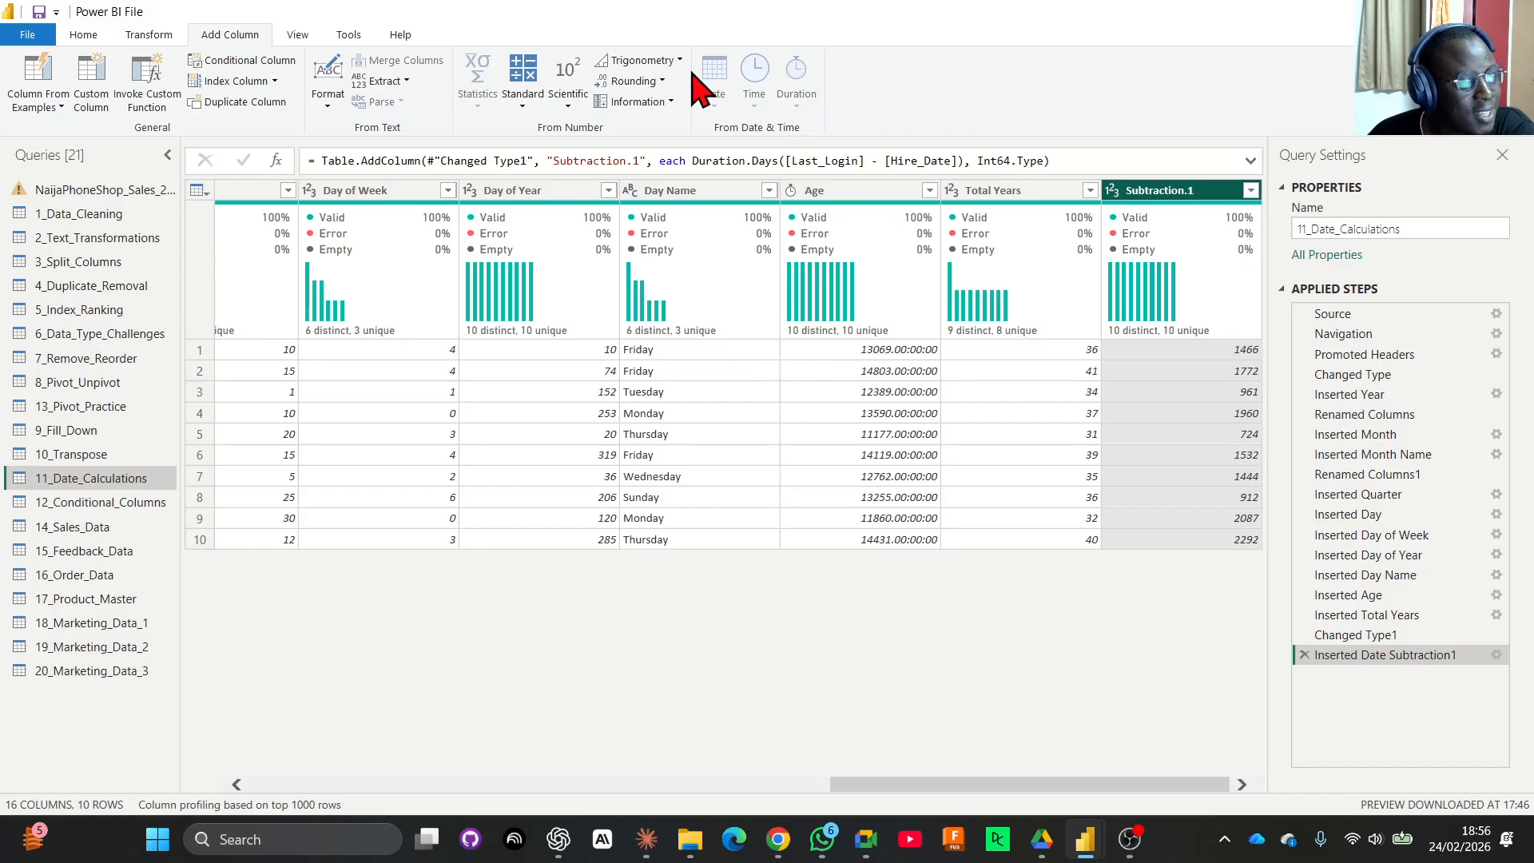
pyautogui.click(149, 34)
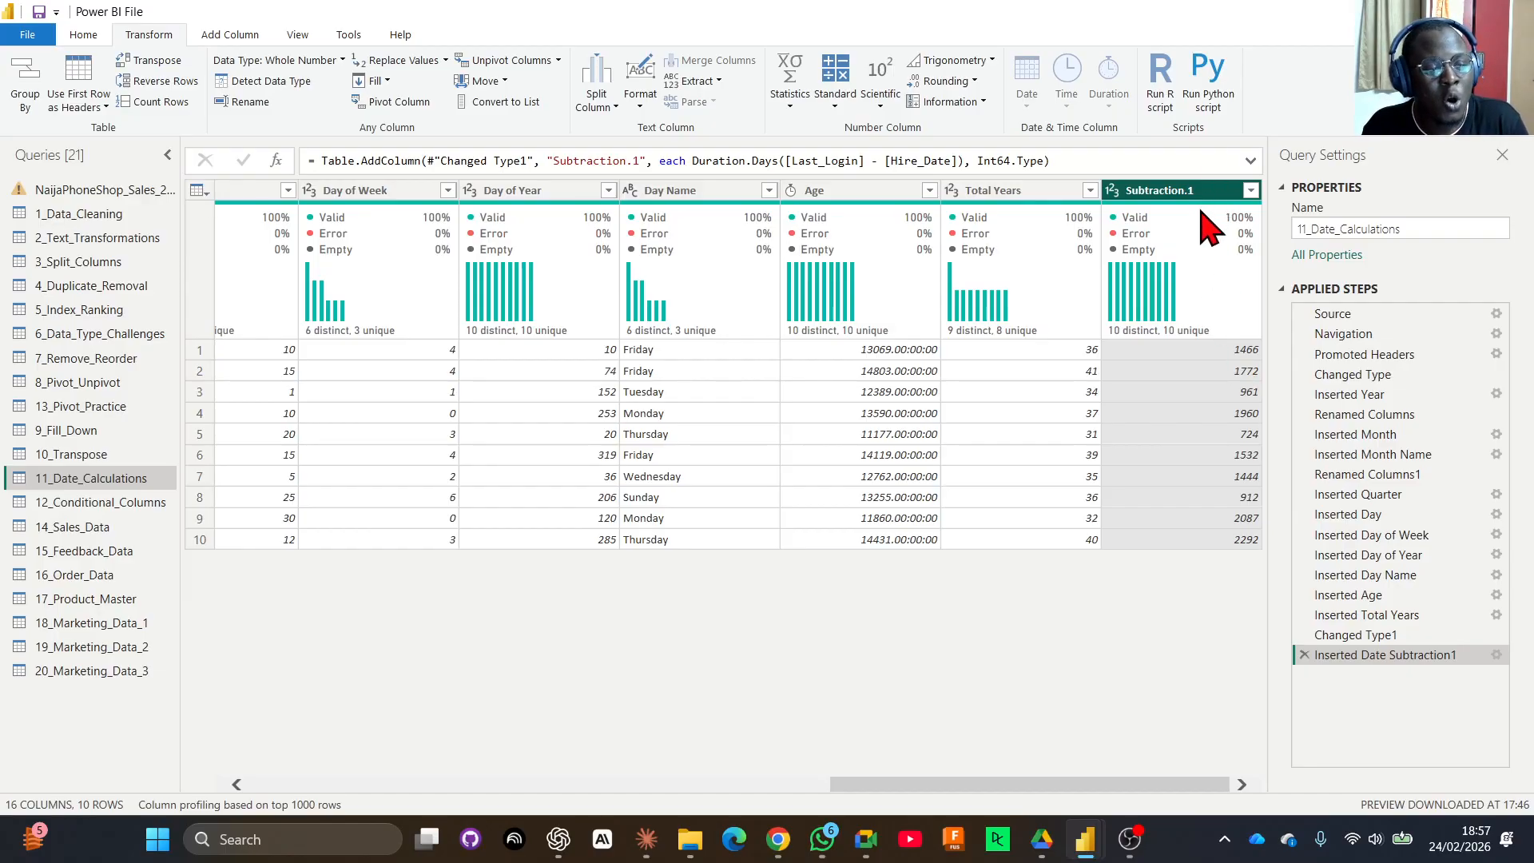
pyautogui.click(225, 38)
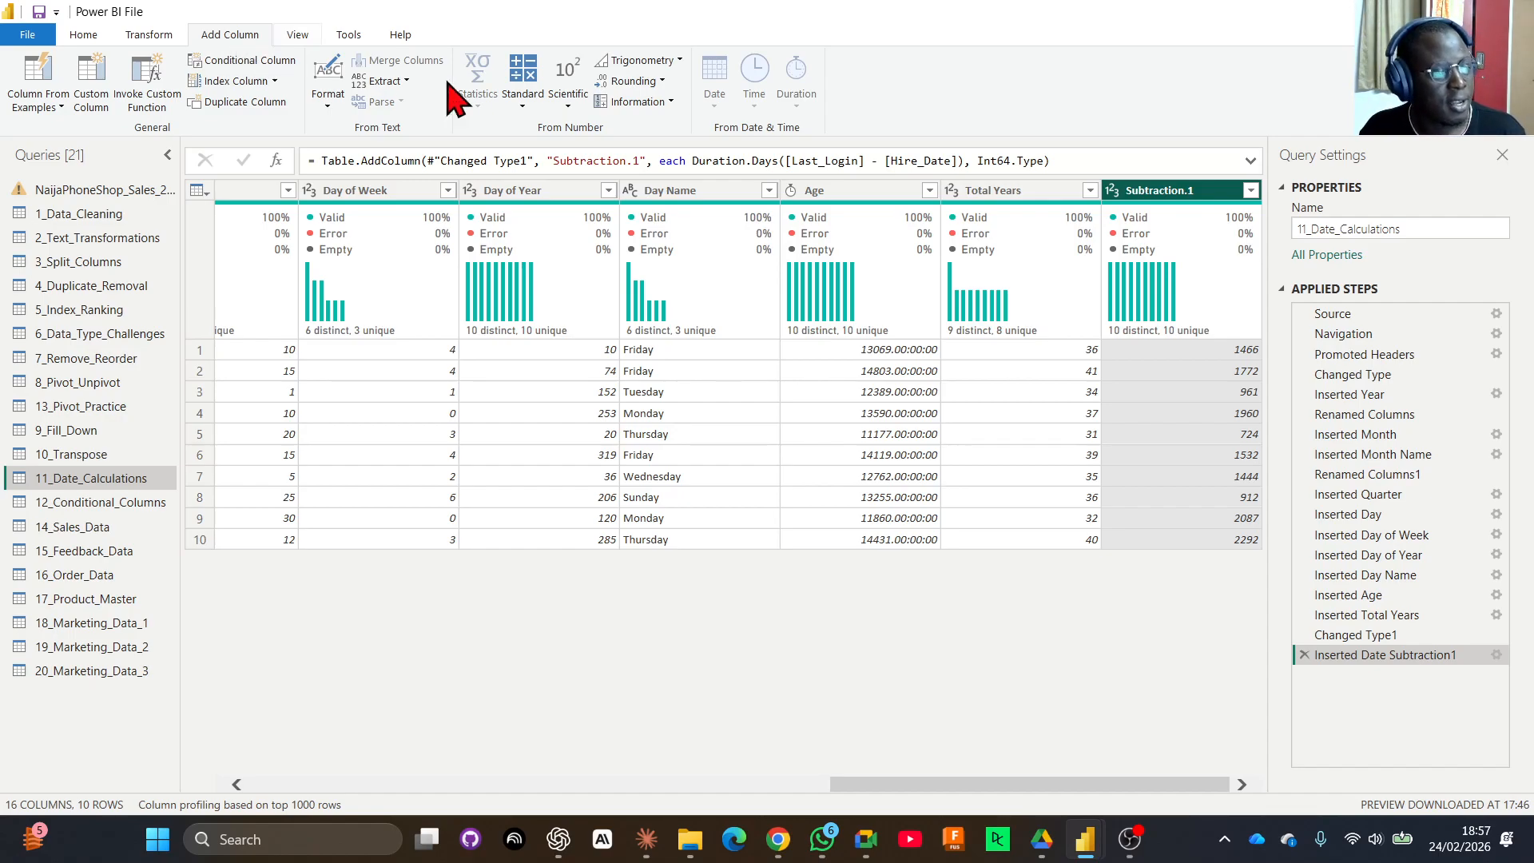
pyautogui.click(513, 112)
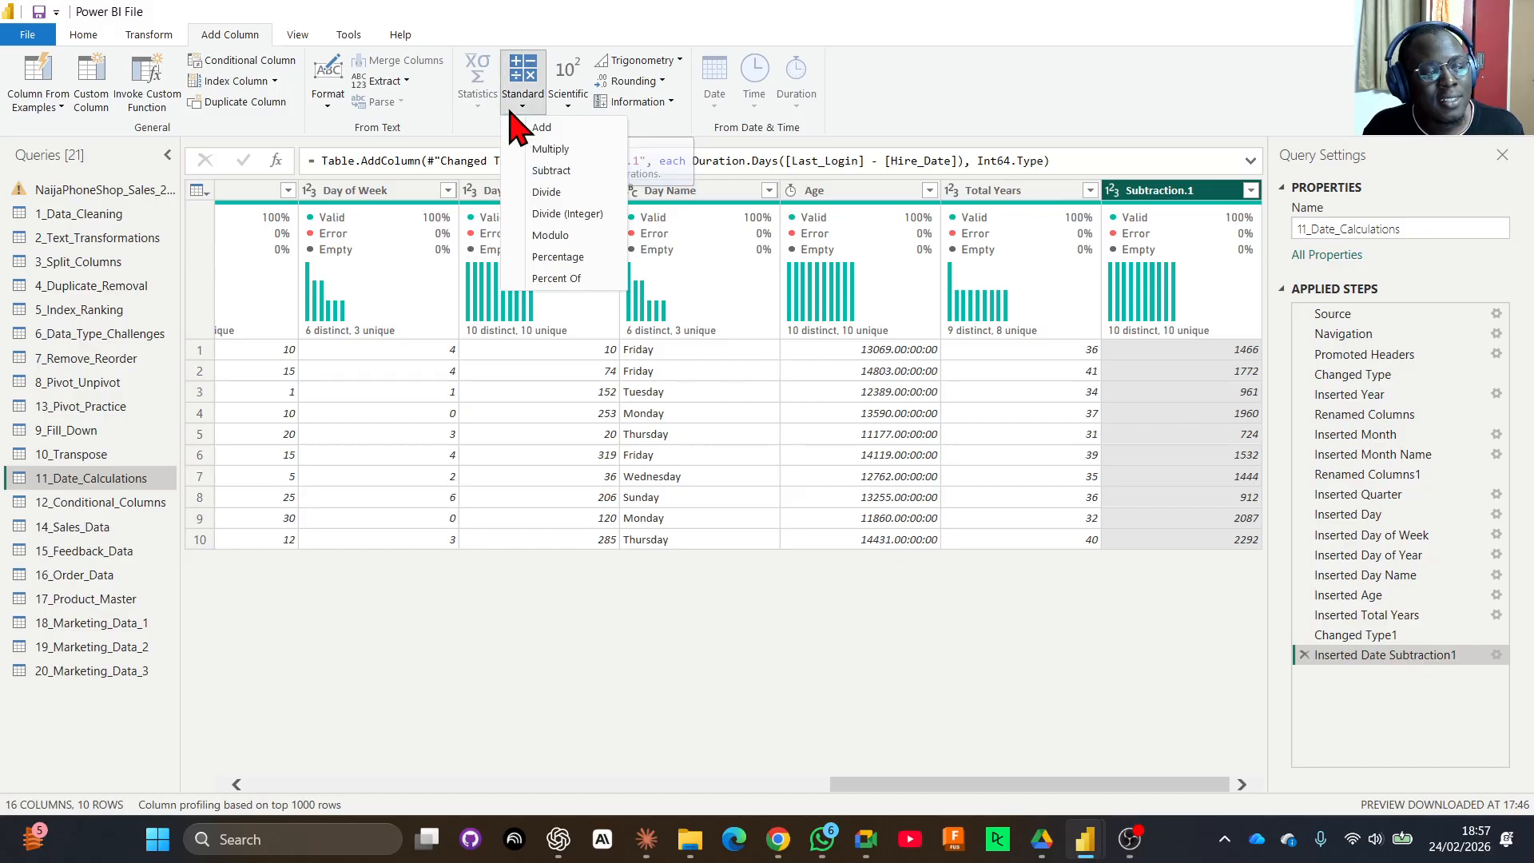
pyautogui.click(546, 193)
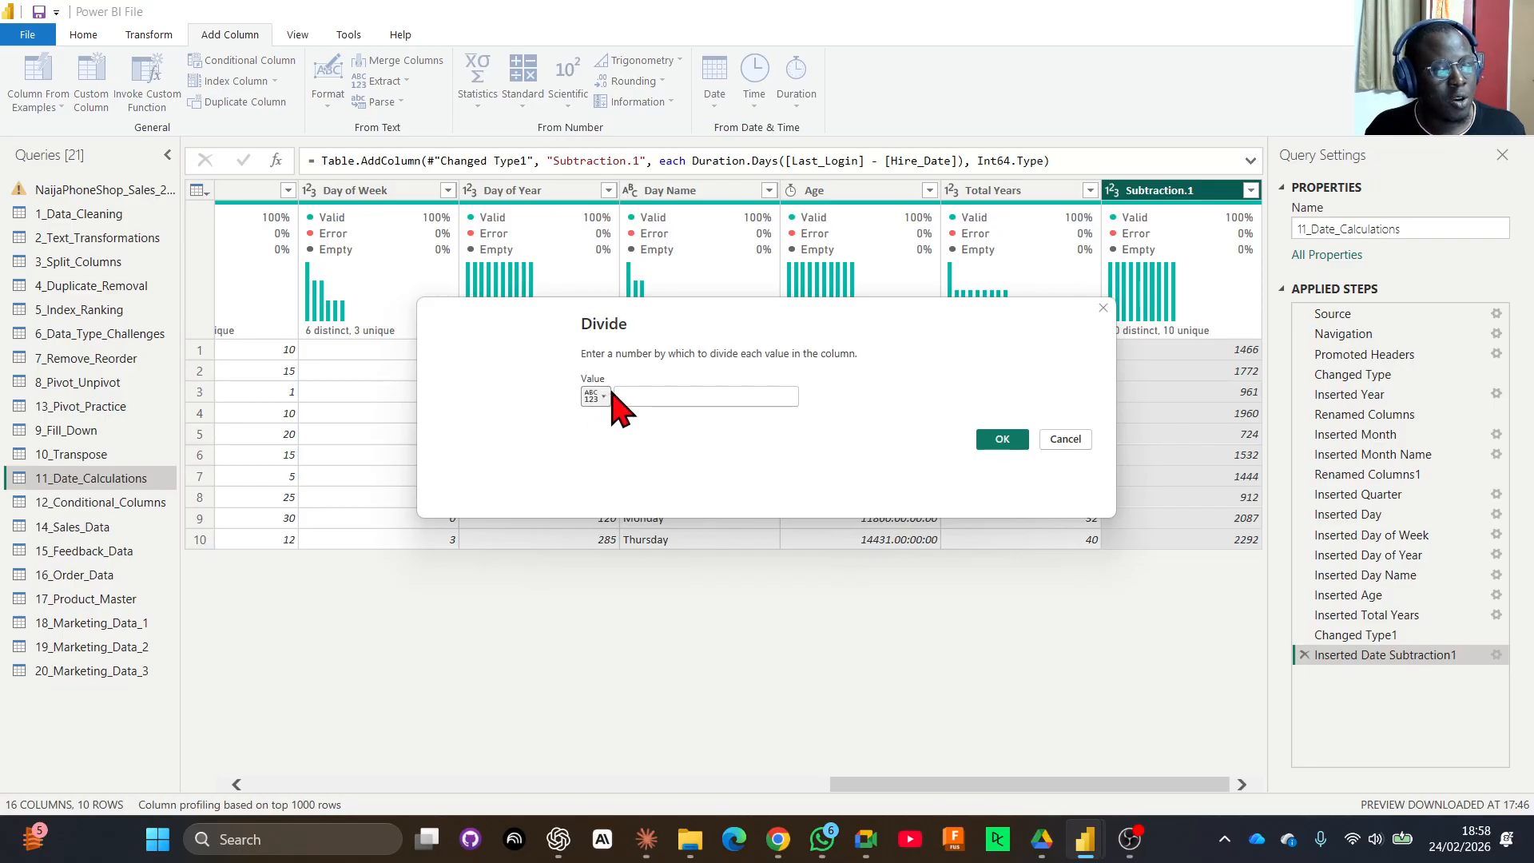
pyautogui.click(688, 400)
pyautogui.write('365')
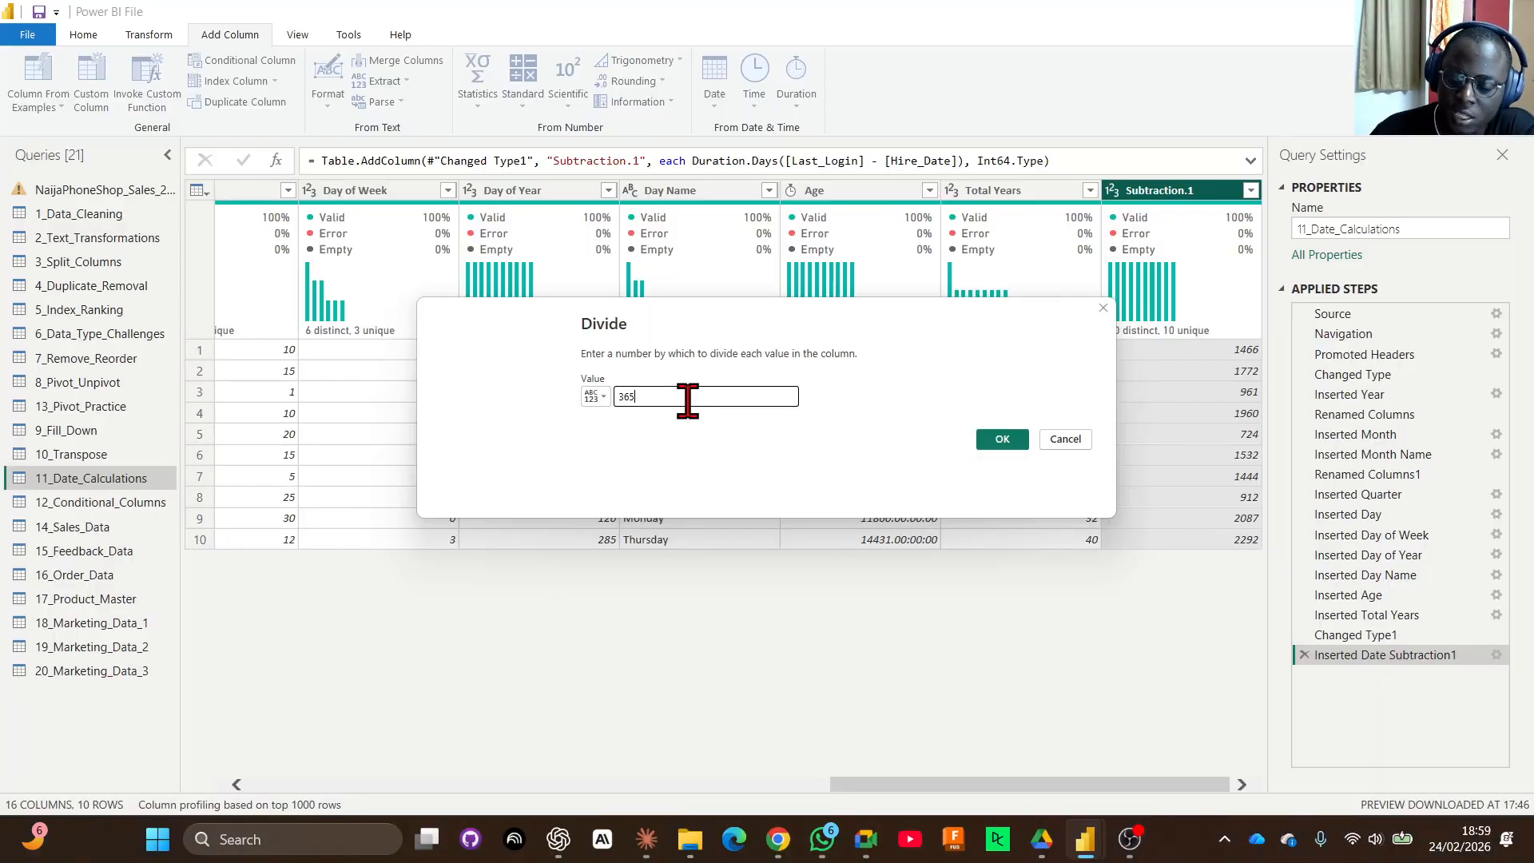
# Set the divisor to 365.25 and create the column that divides Subtraction.1 by it.
pyautogui.write('.25')
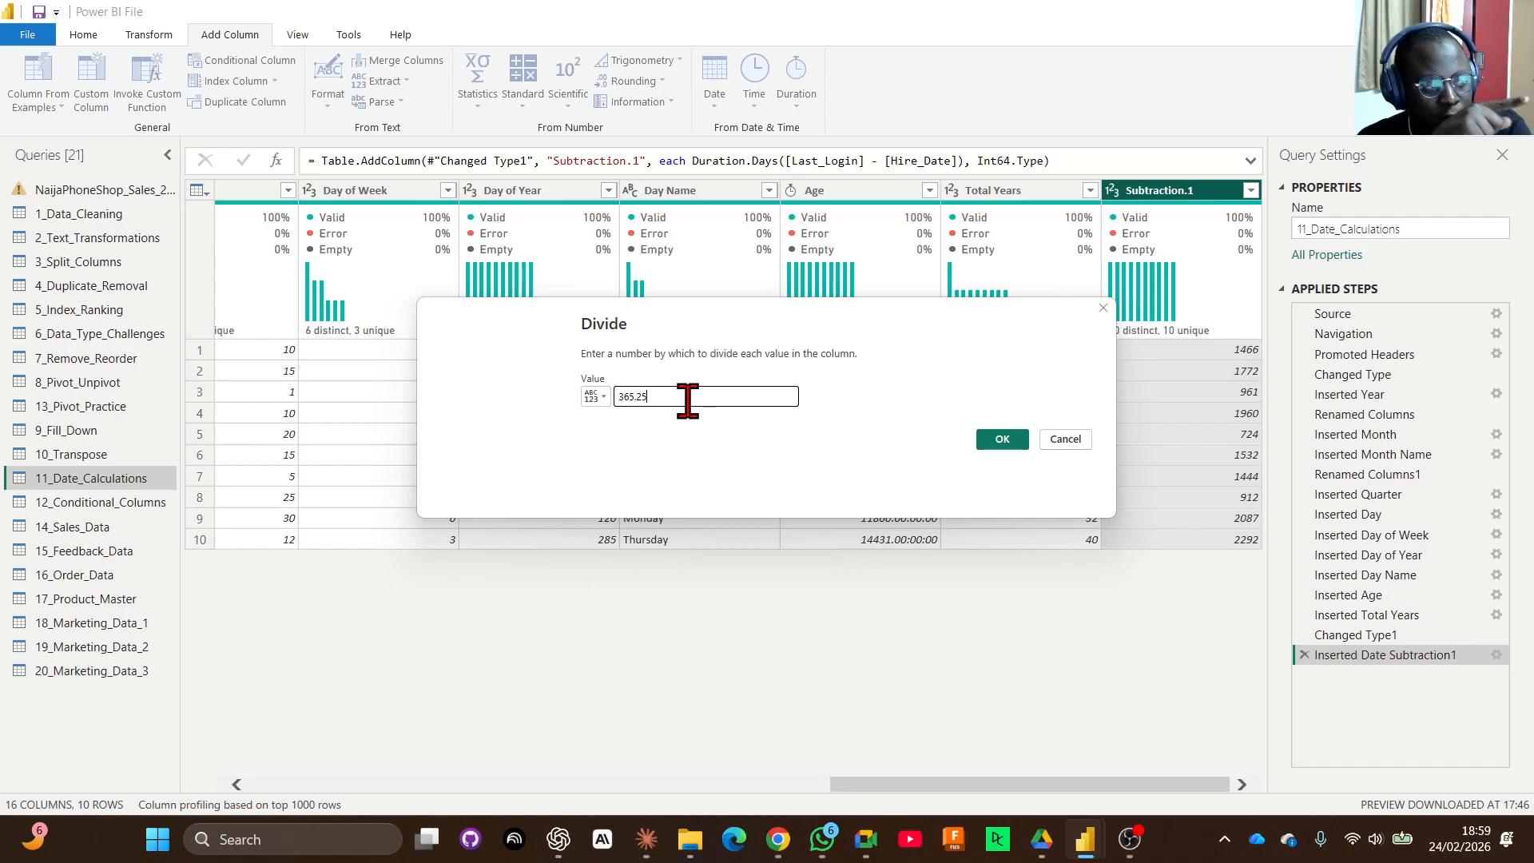
pyautogui.press('BackSpace')
pyautogui.press('BackSpace')
pyautogui.press('BackSpace')
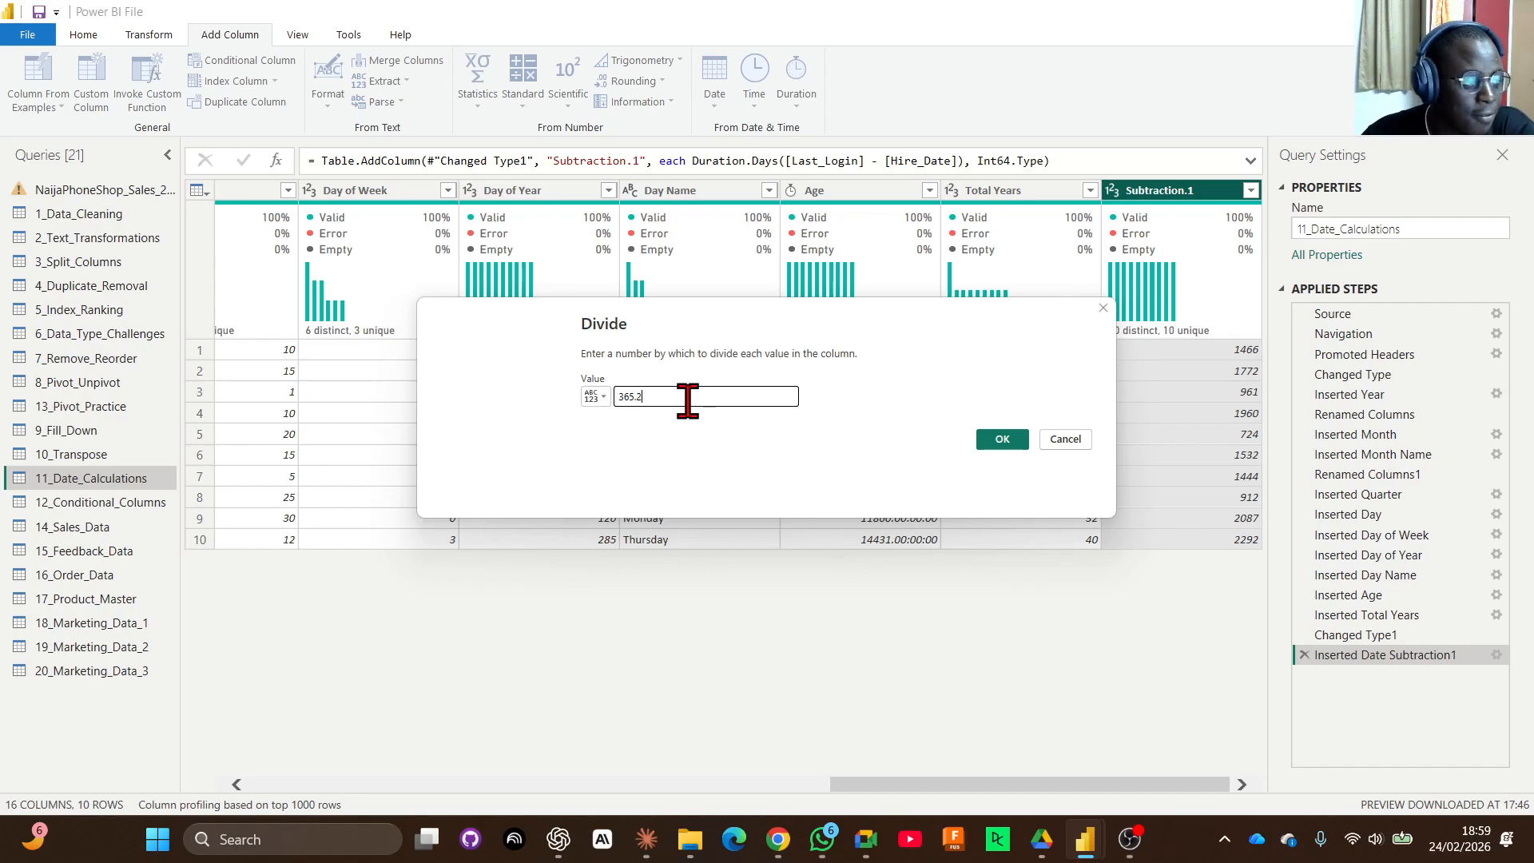
pyautogui.write('.25')
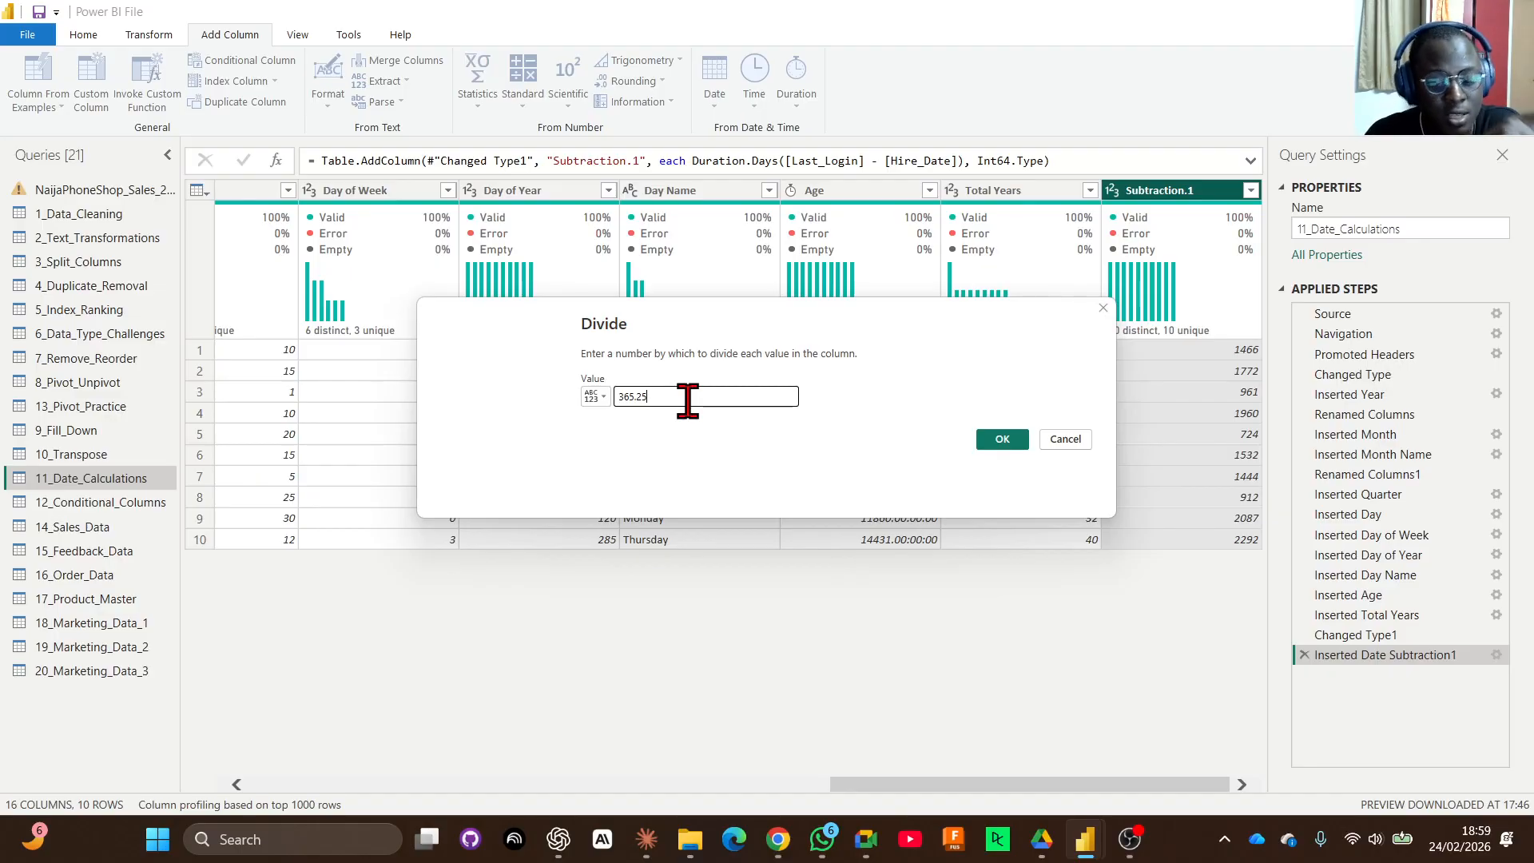
pyautogui.press('BackSpace')
pyautogui.press('BackSpace')
pyautogui.press('BackSpace')
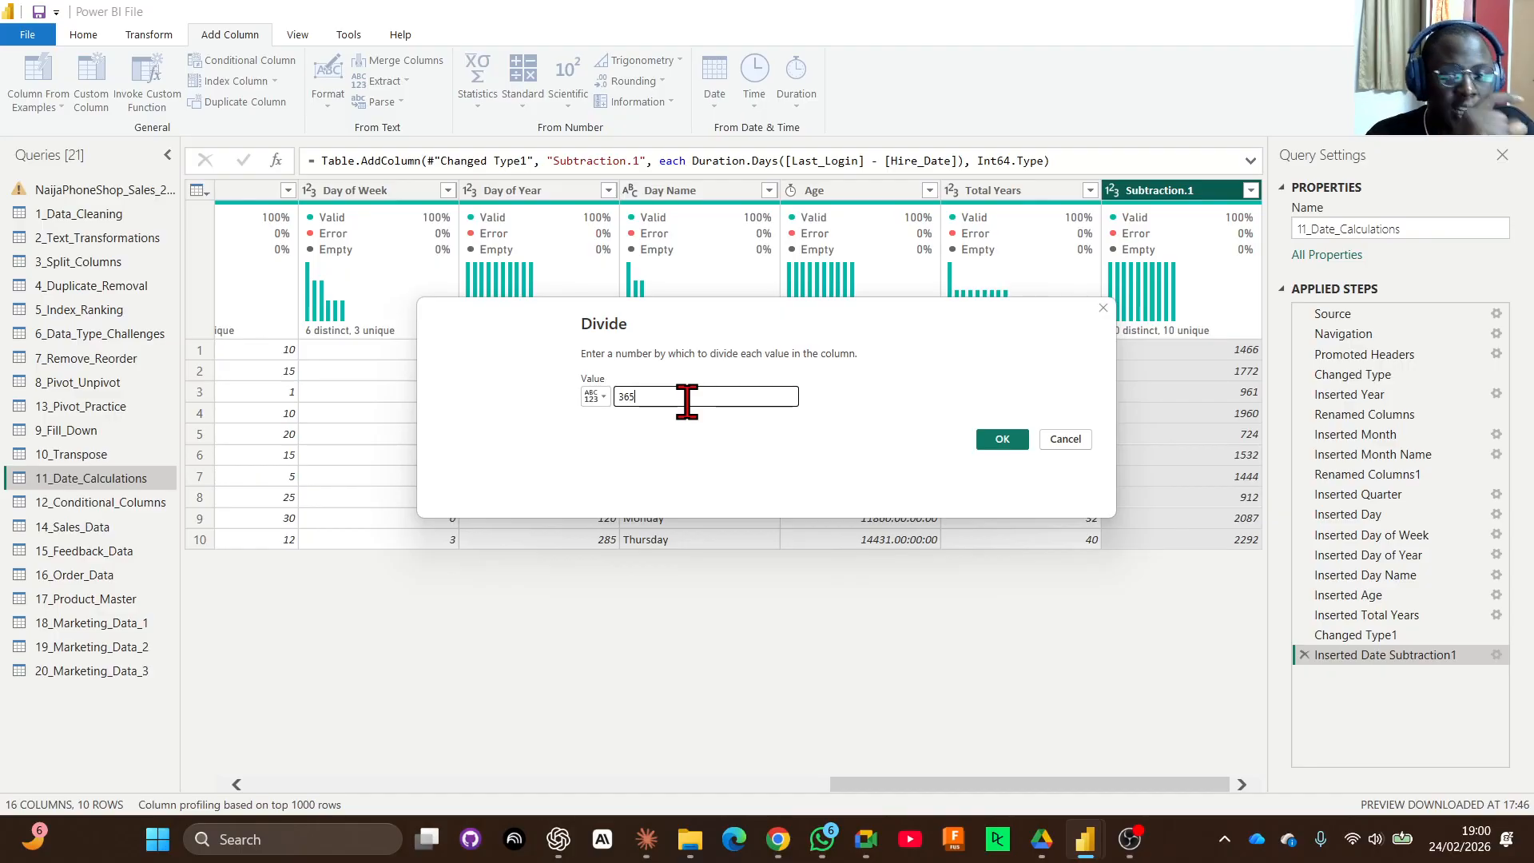
pyautogui.write('.25')
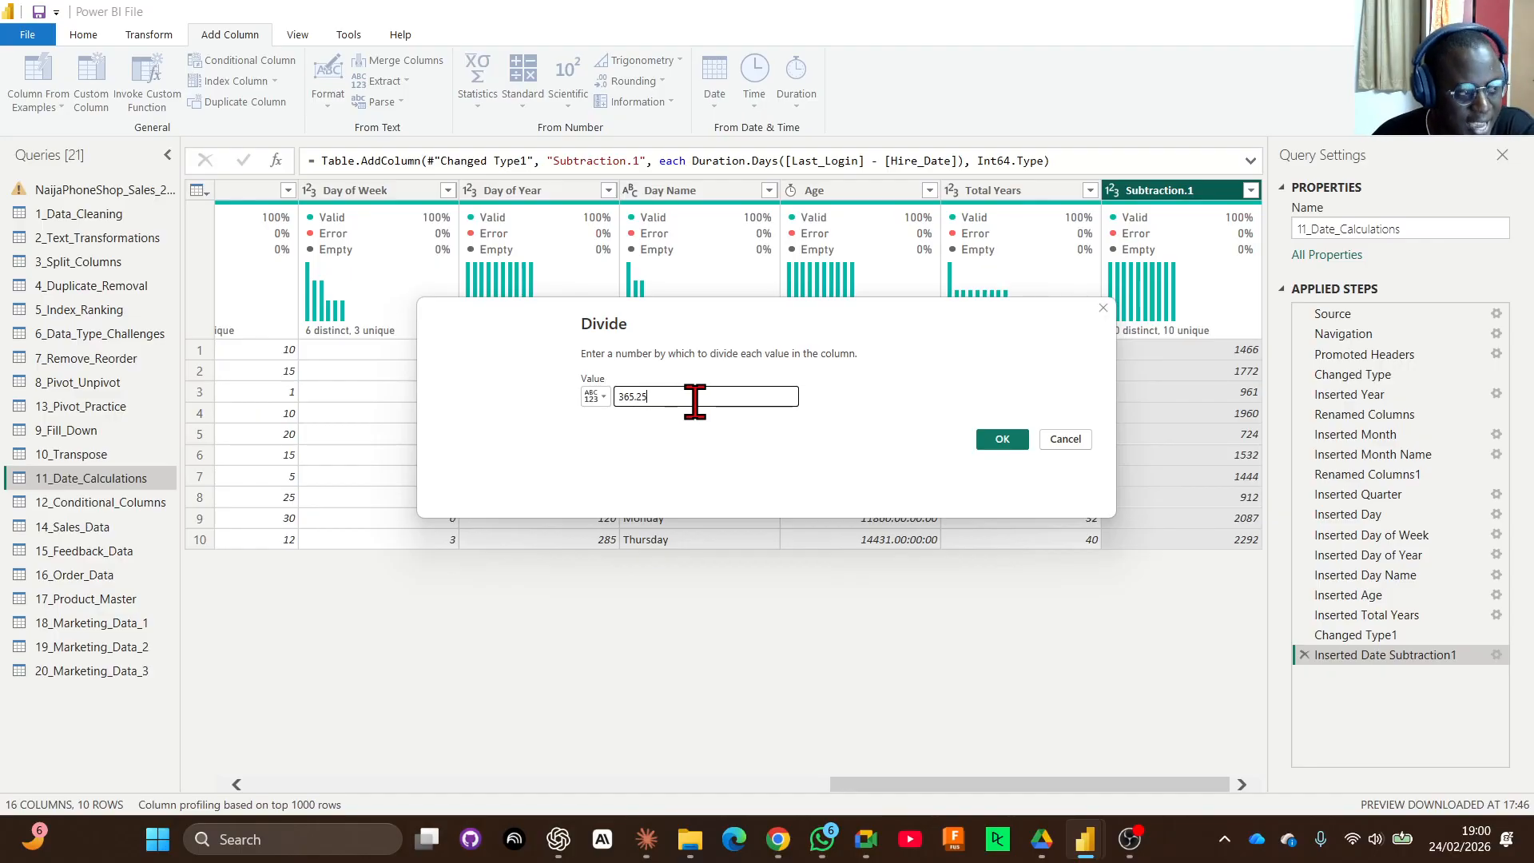
pyautogui.click(999, 441)
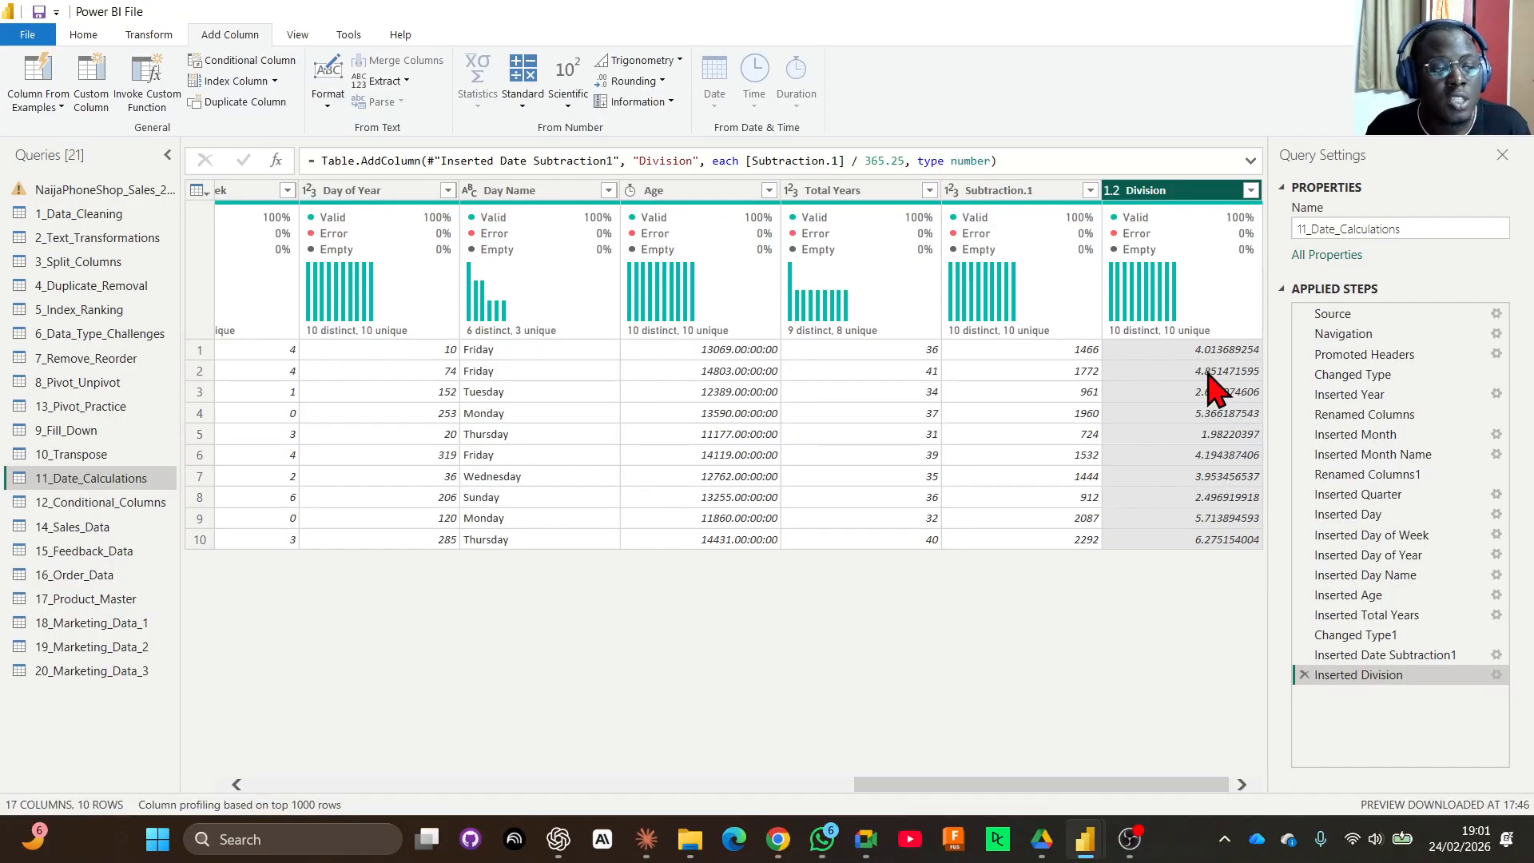
# Change the Division column's data type to Whole Number and check its values in the first four rows.
pyautogui.click(1112, 191)
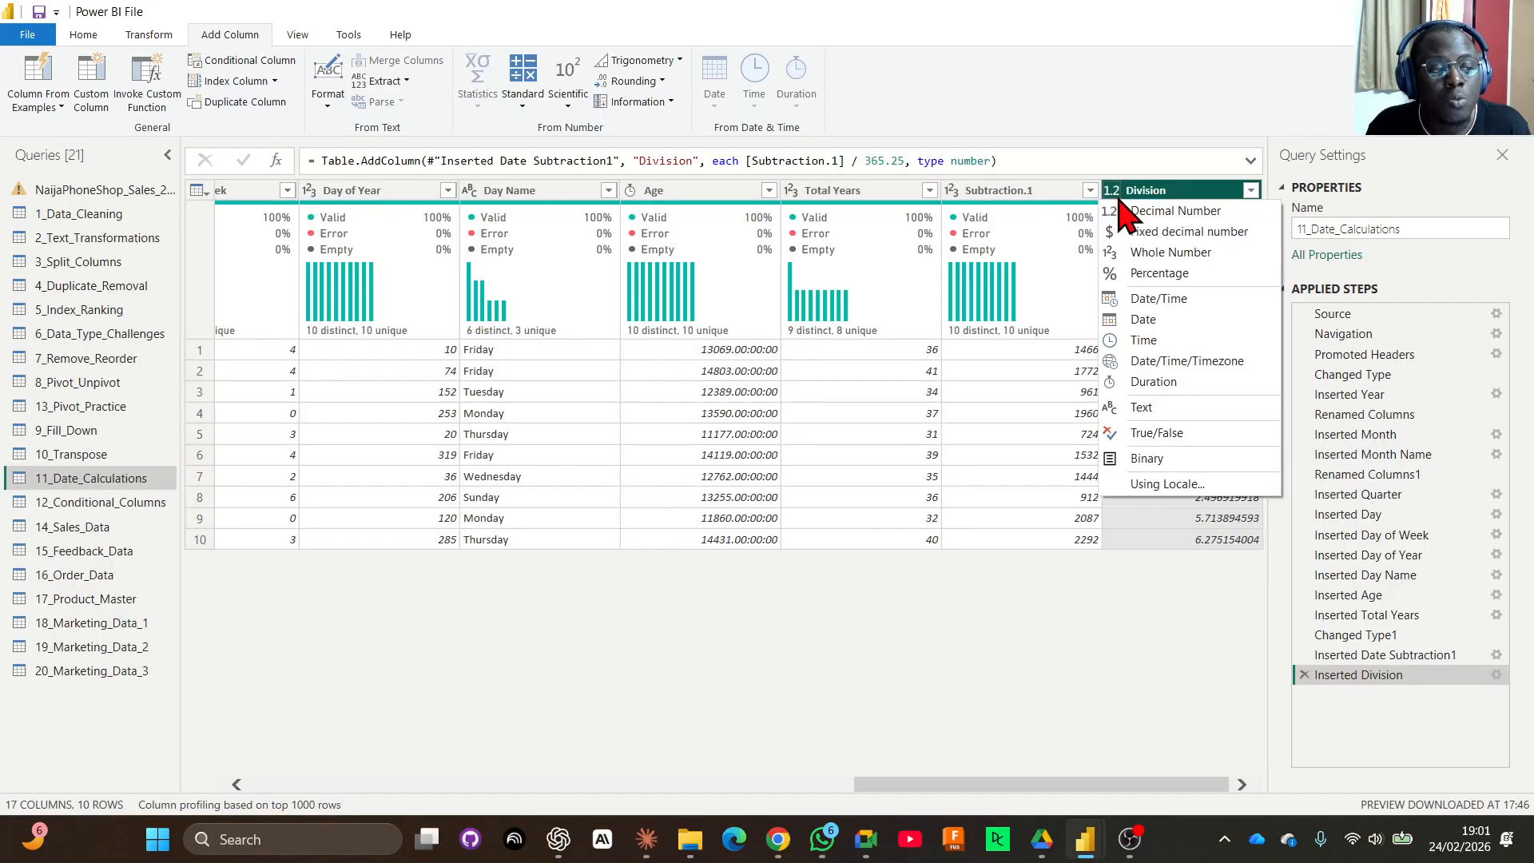
pyautogui.click(1151, 251)
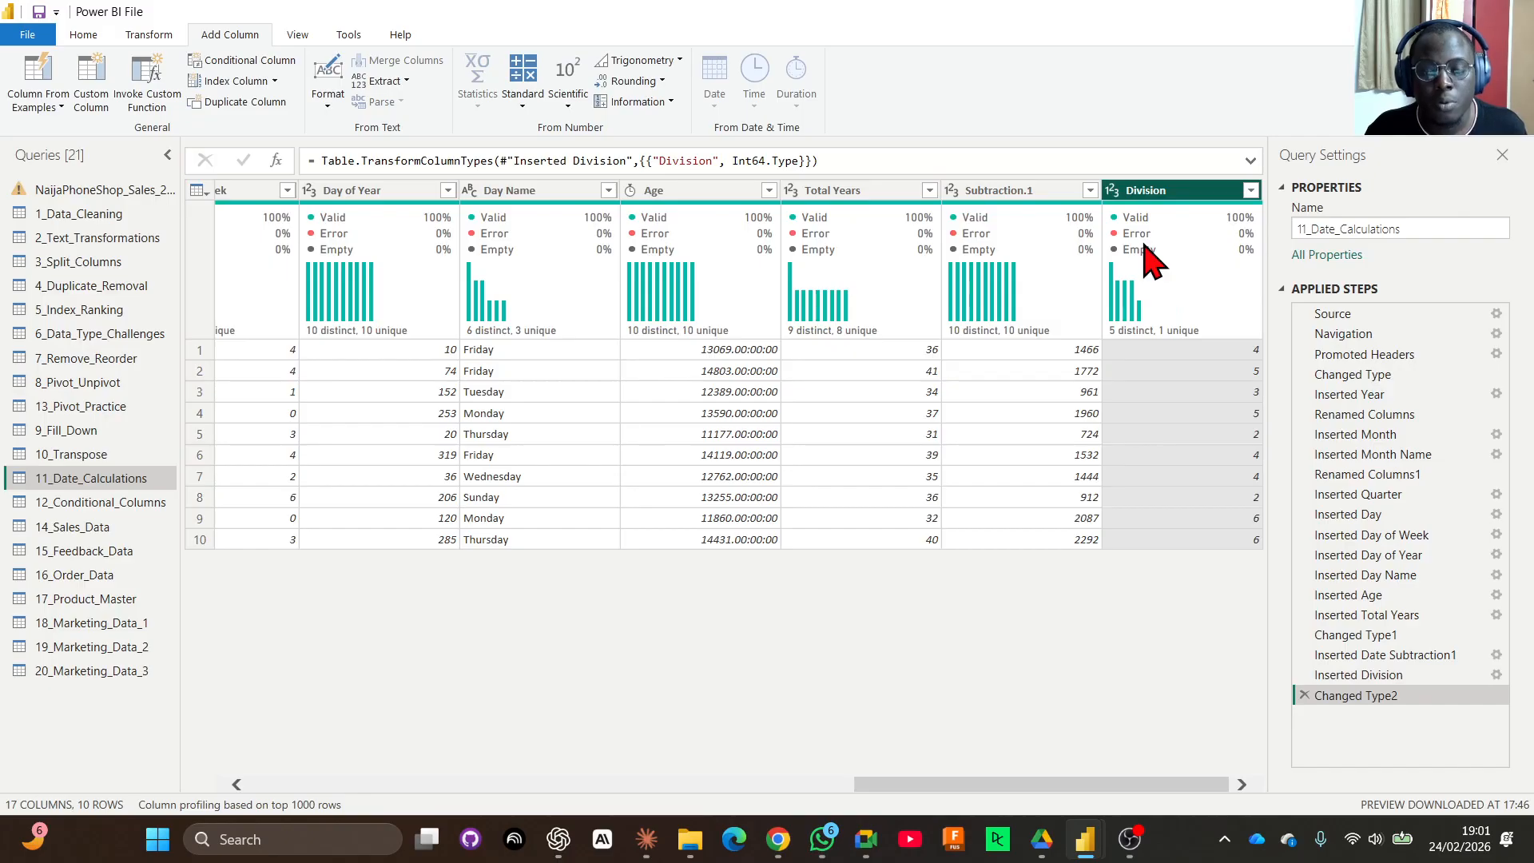
pyautogui.click(1246, 352)
pyautogui.click(1244, 376)
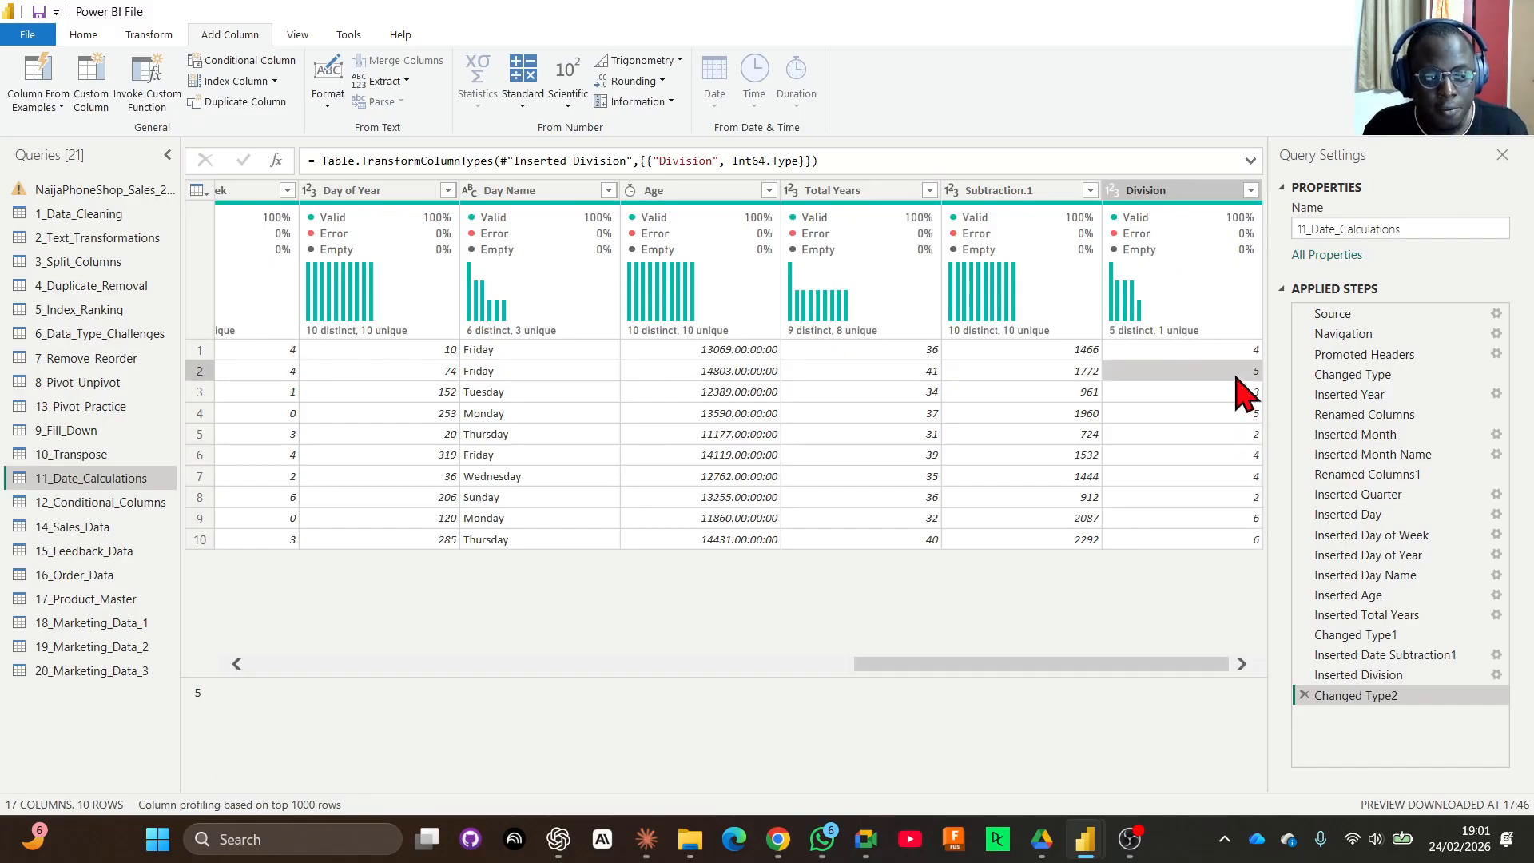
pyautogui.click(1249, 393)
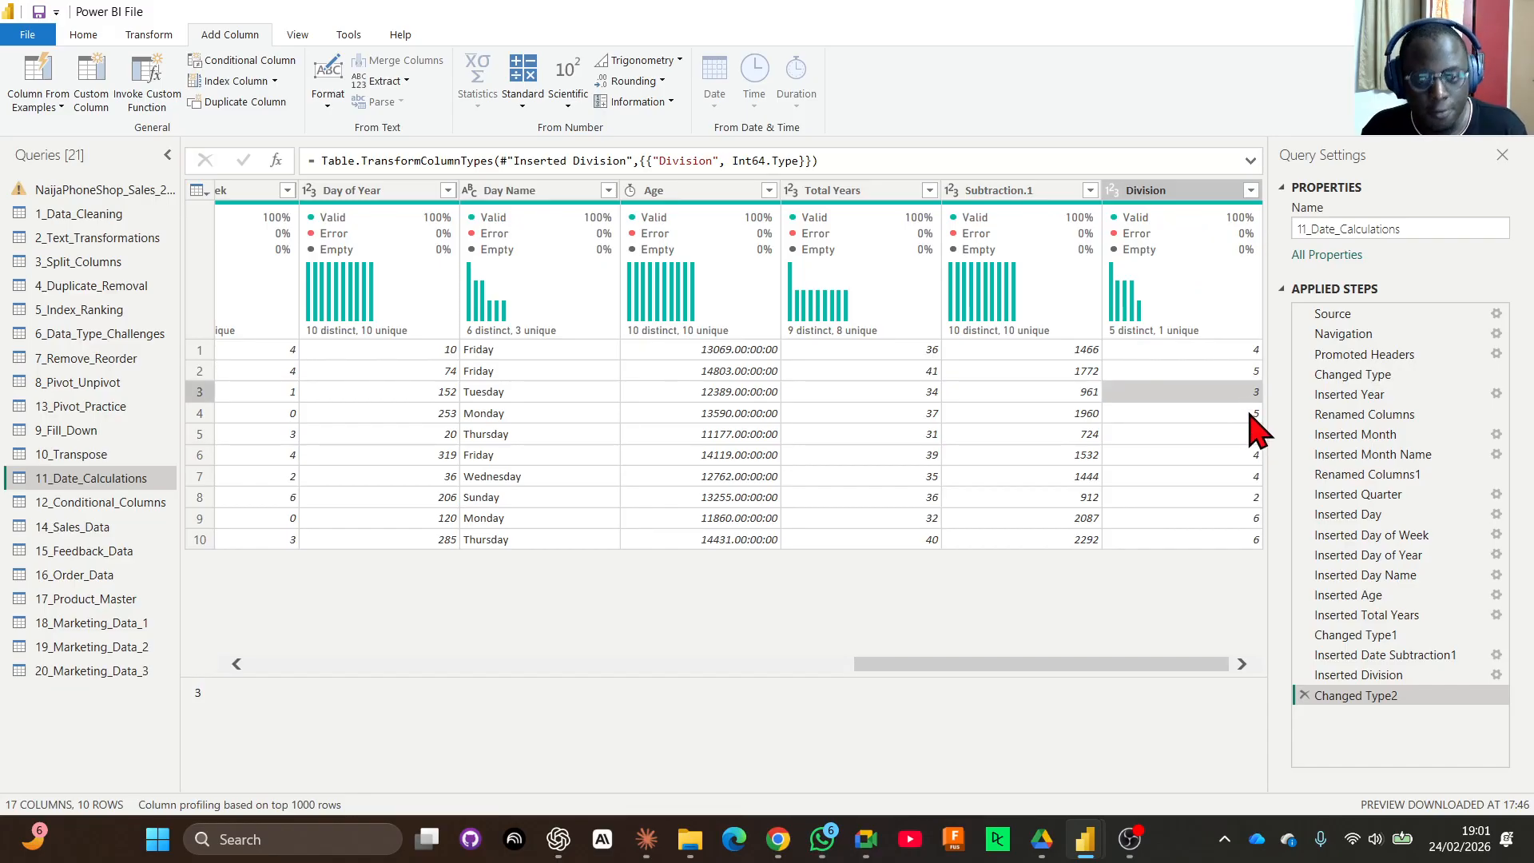
pyautogui.click(1250, 413)
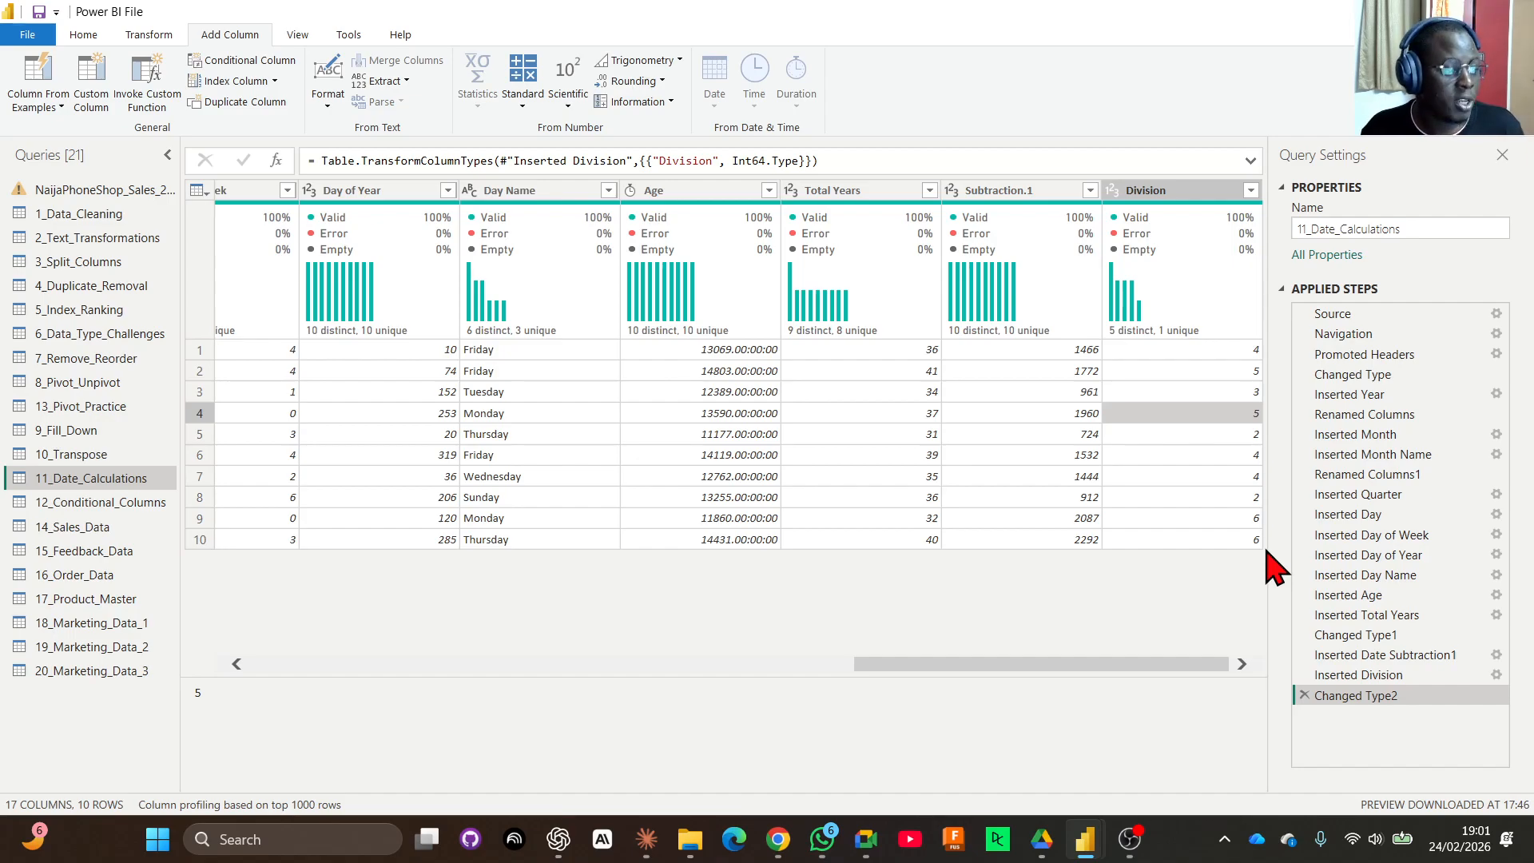
# Examine the Hire_Date and Last_Login columns as the two dates behind the calculated difference.
pyautogui.moveTo(1019, 666); pyautogui.dragTo(474, 715)
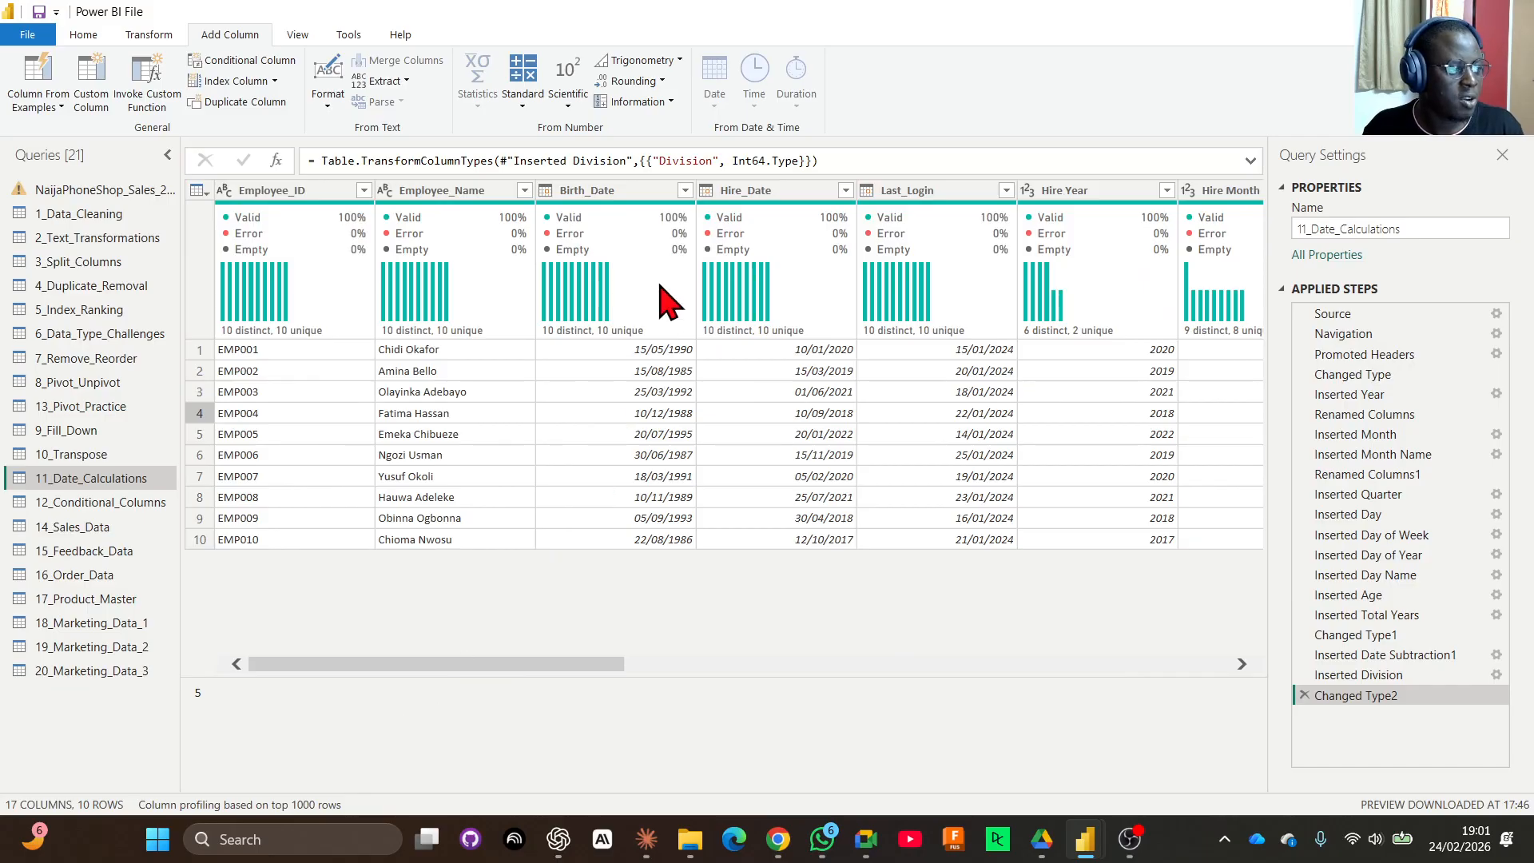
pyautogui.click(746, 192)
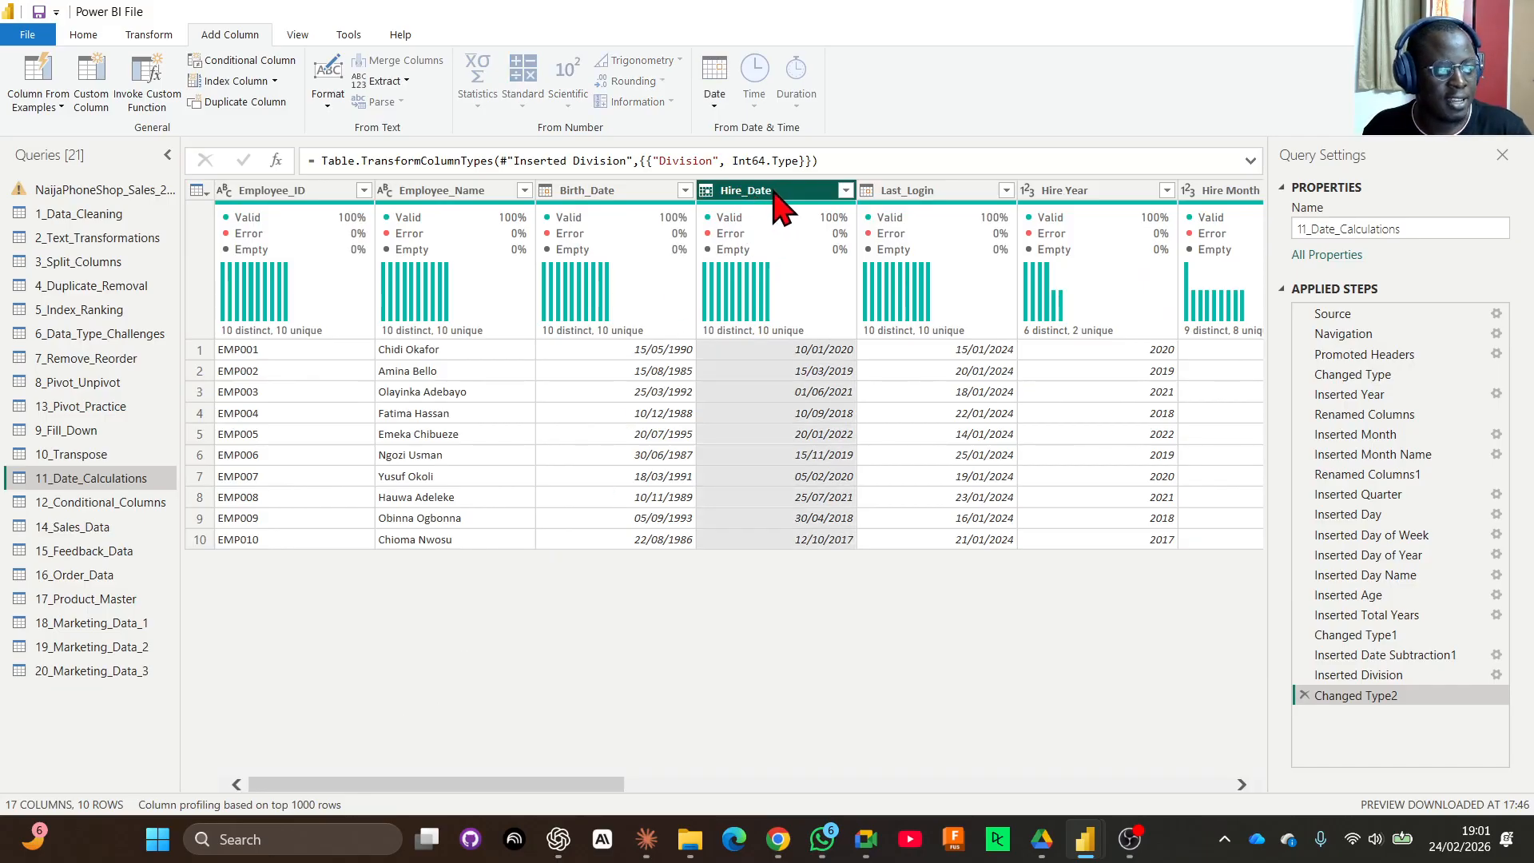
pyautogui.click(900, 195)
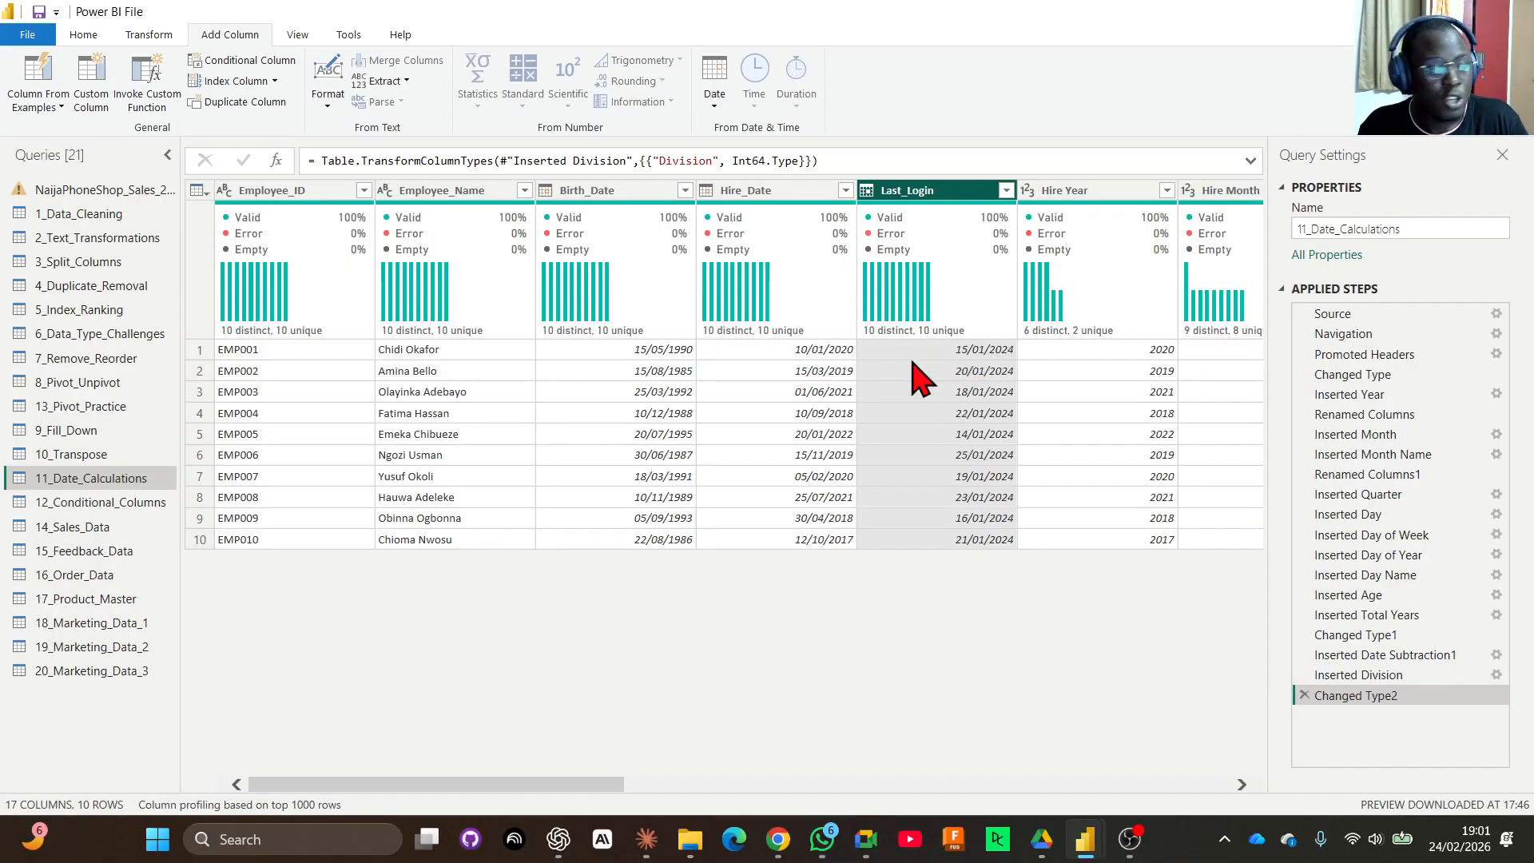
pyautogui.click(776, 195)
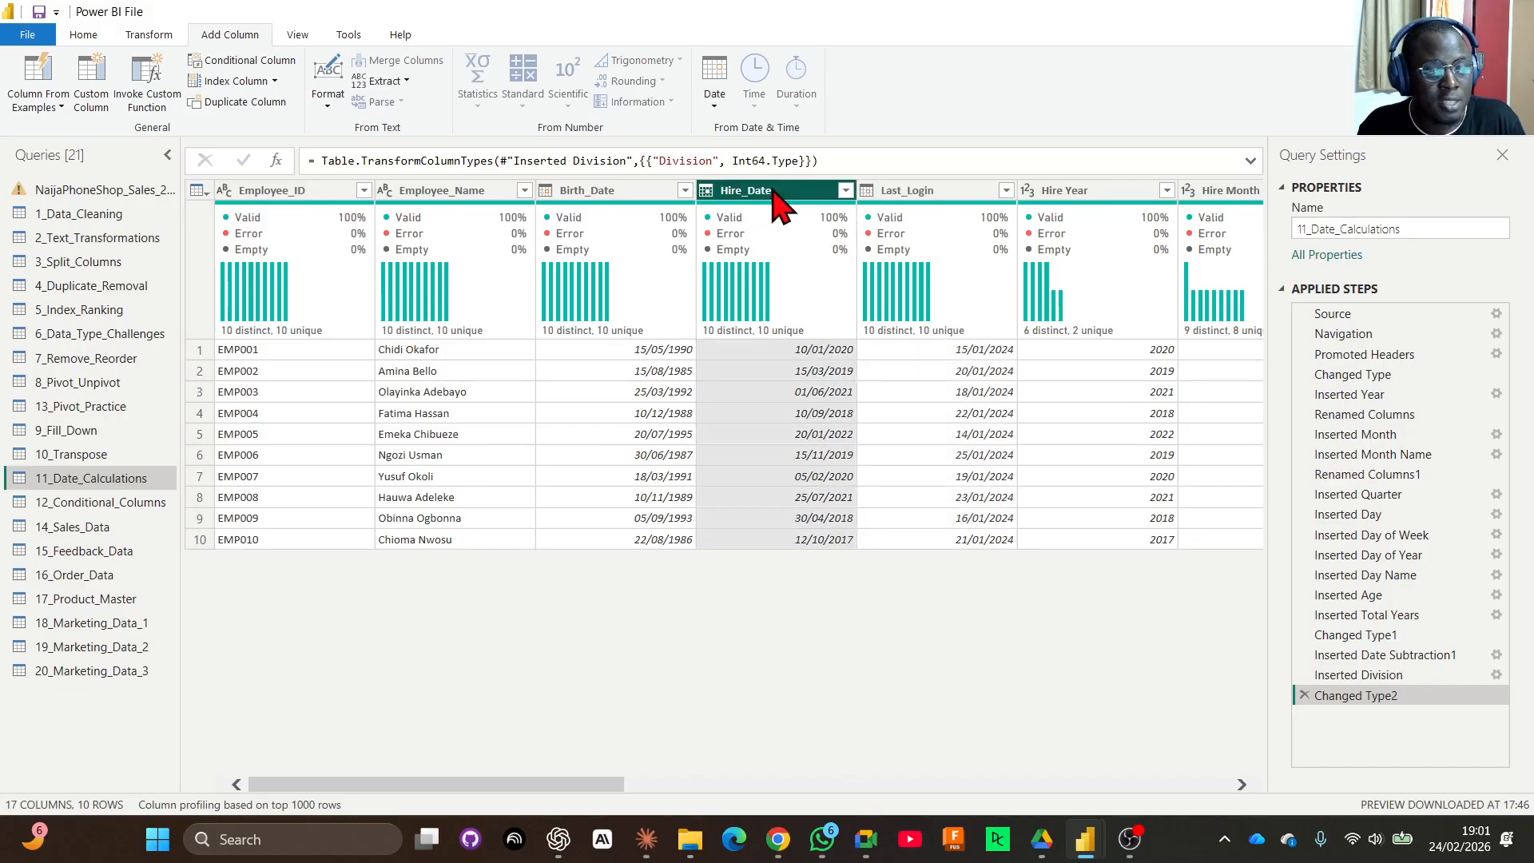
pyautogui.moveTo(967, 232)
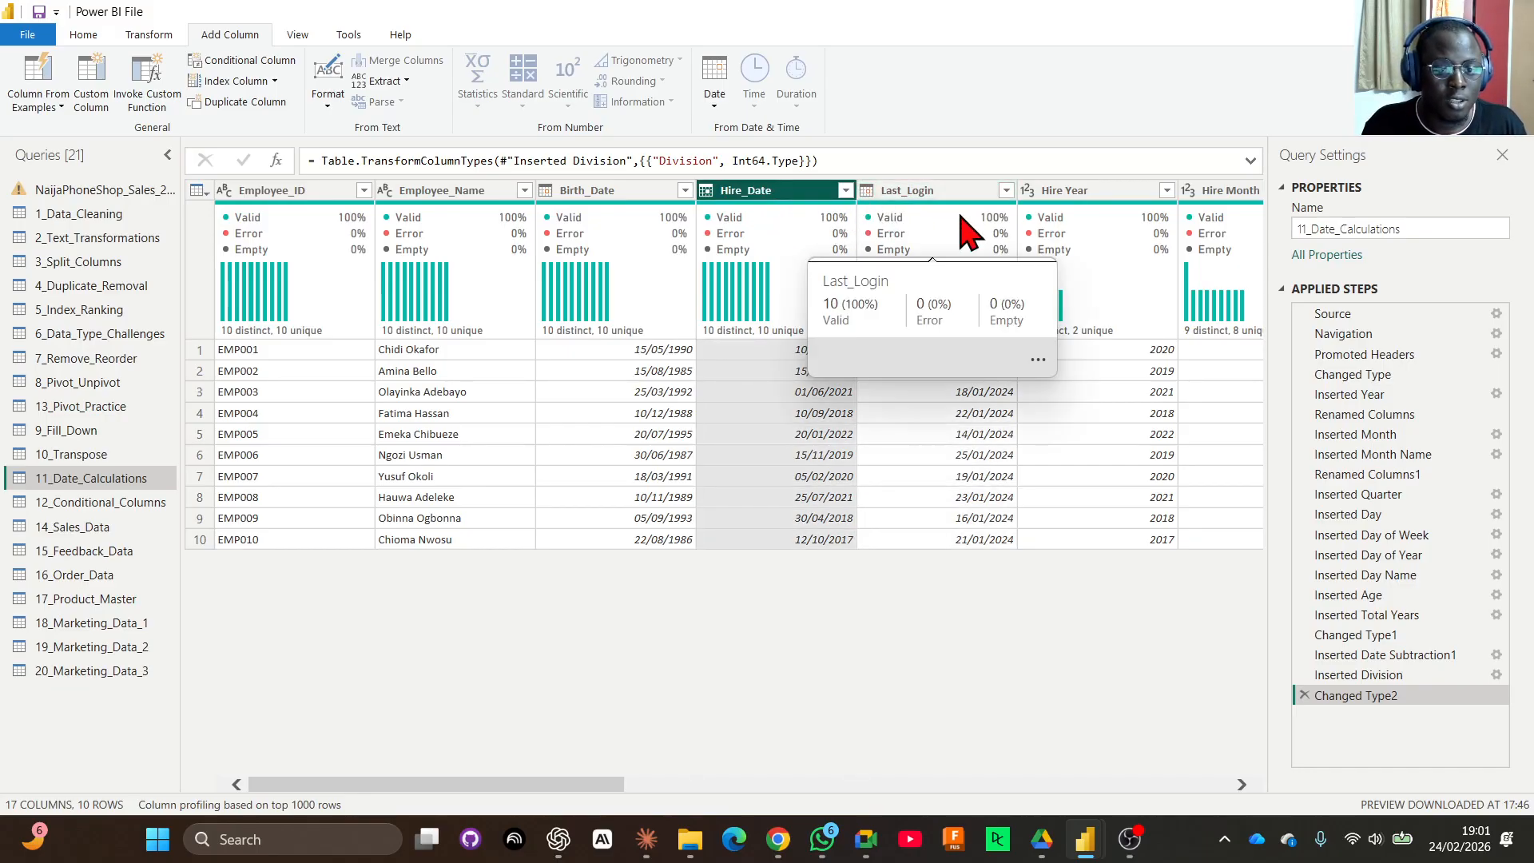
pyautogui.click(757, 414)
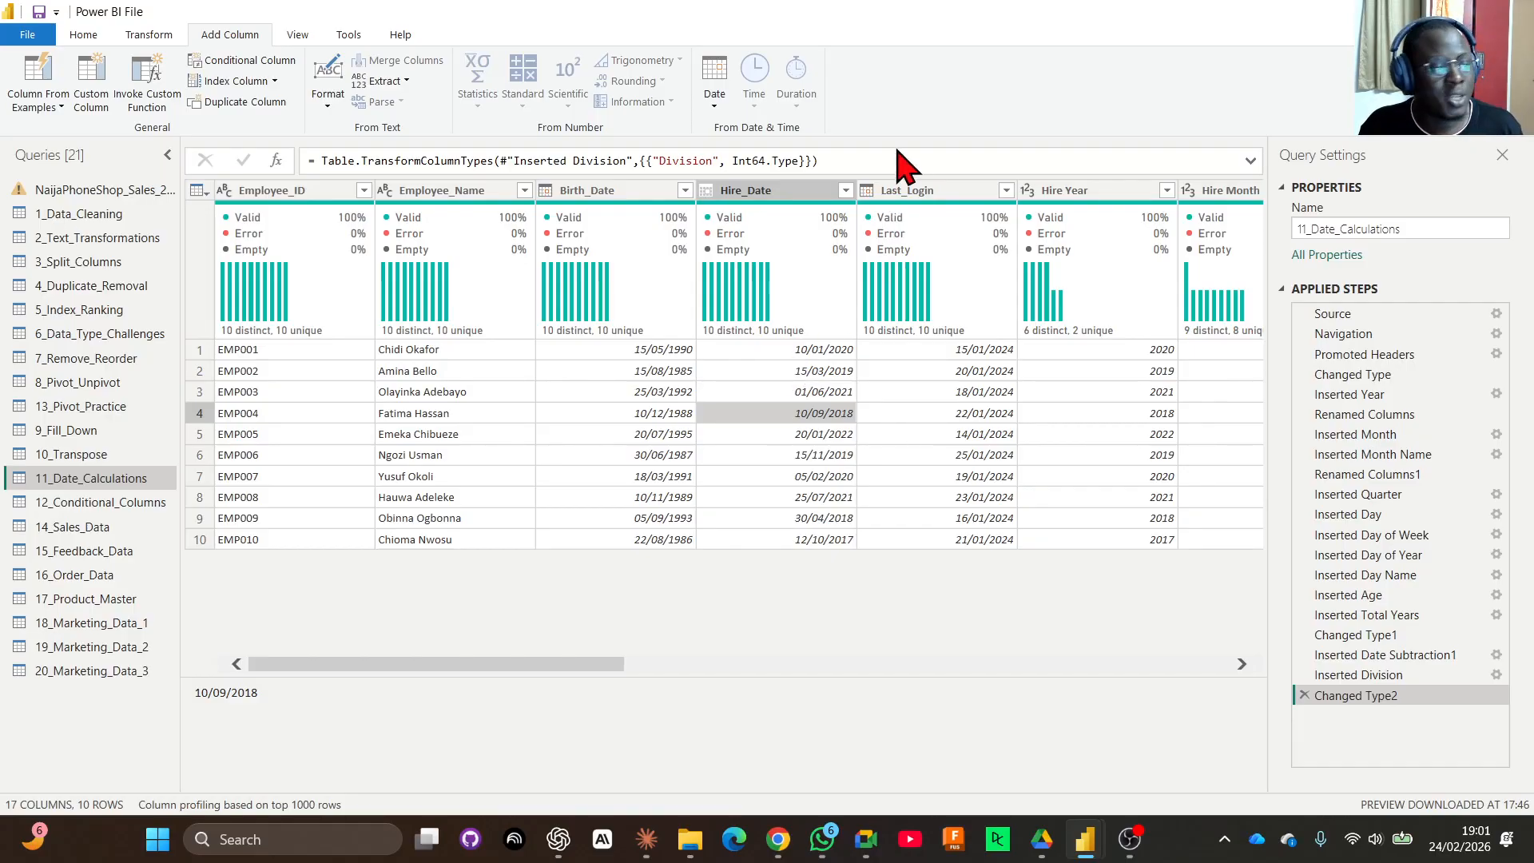
pyautogui.click(773, 195)
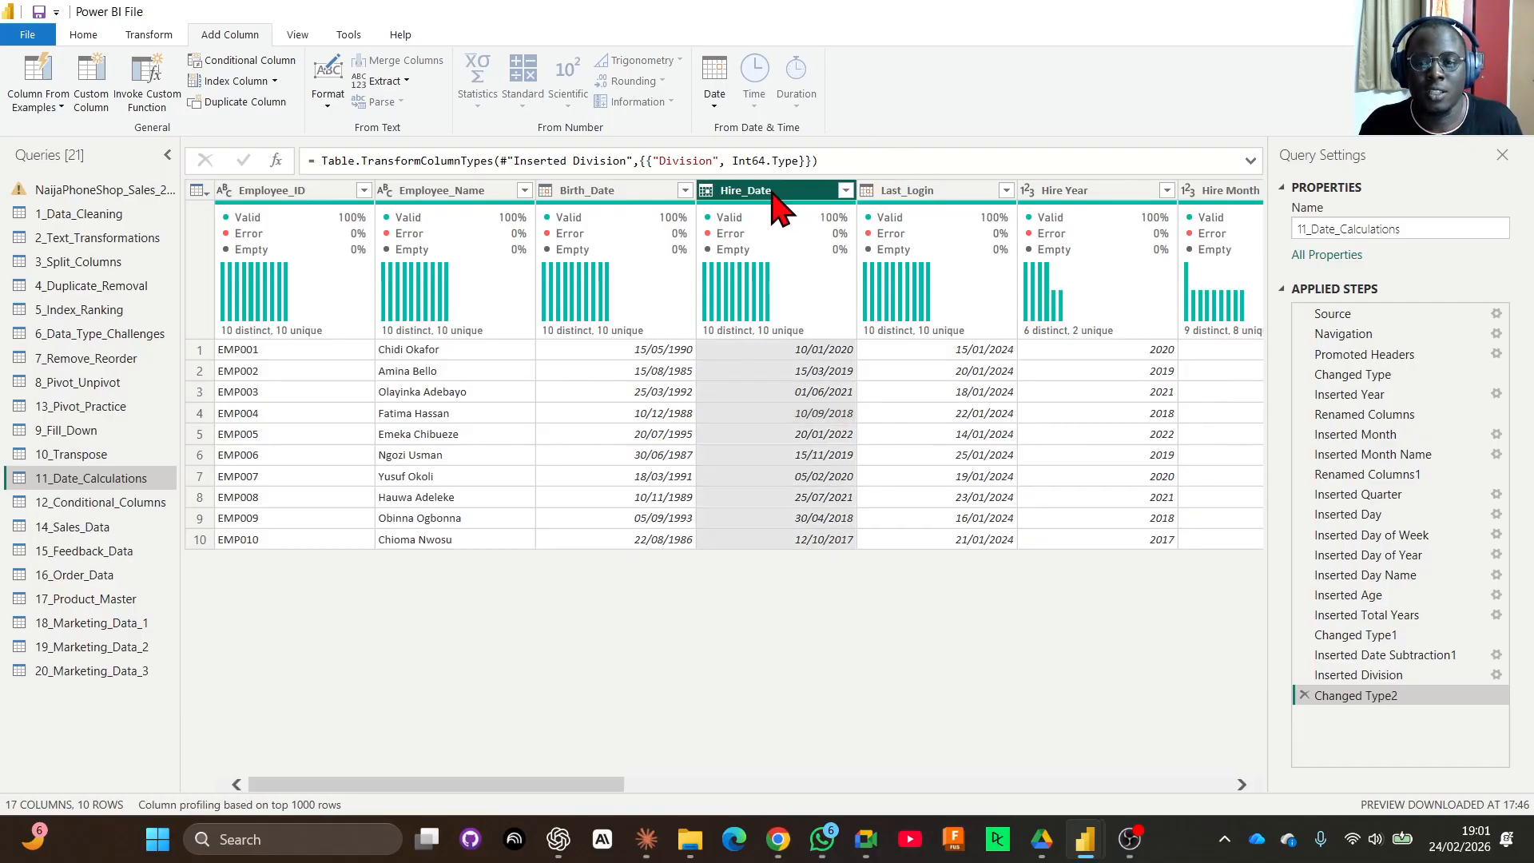
pyautogui.click(895, 192)
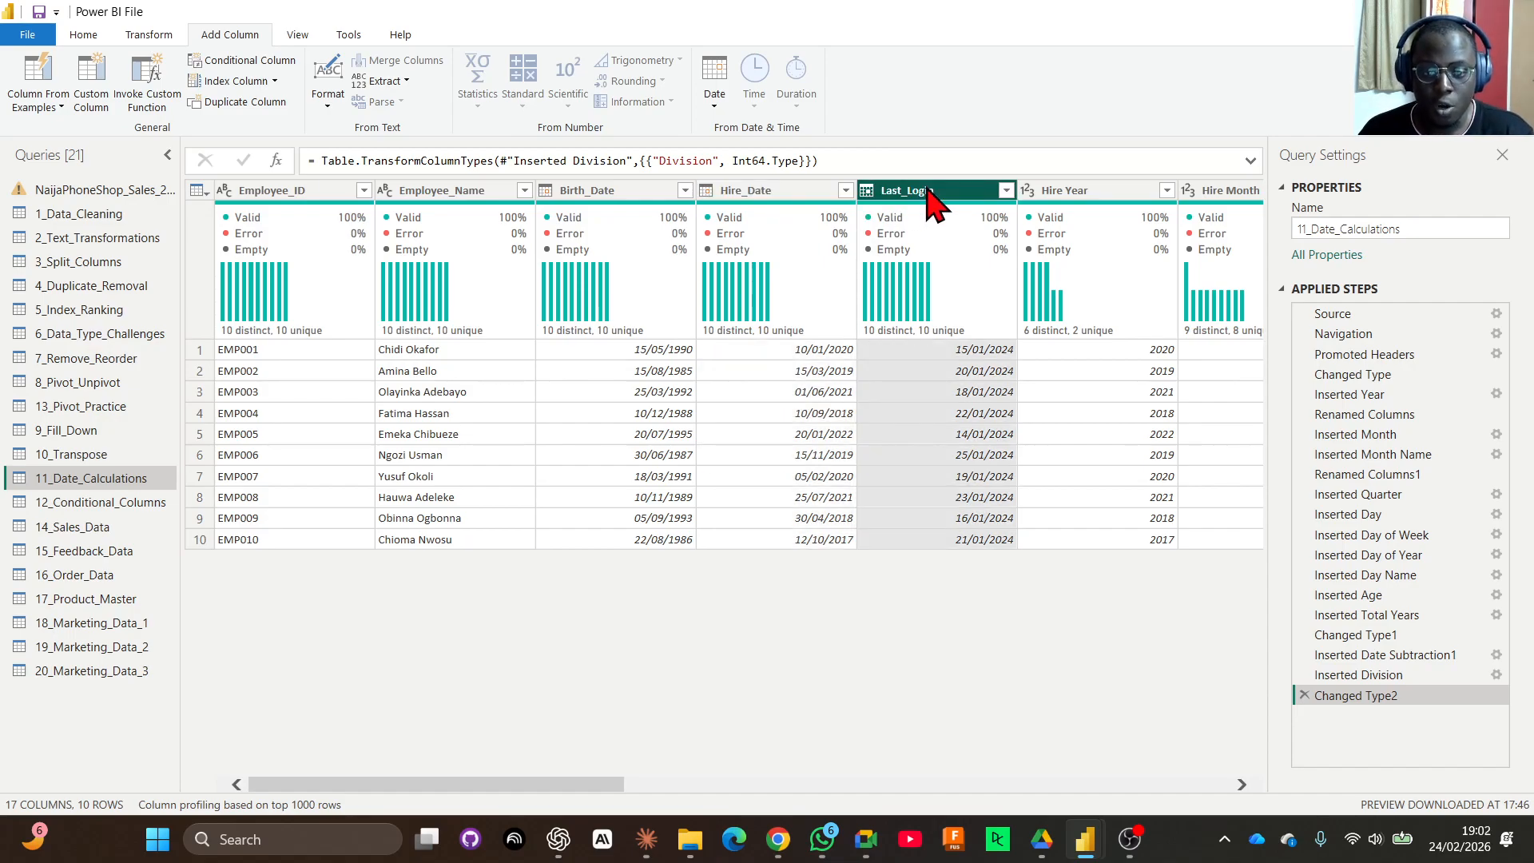
pyautogui.click(797, 196)
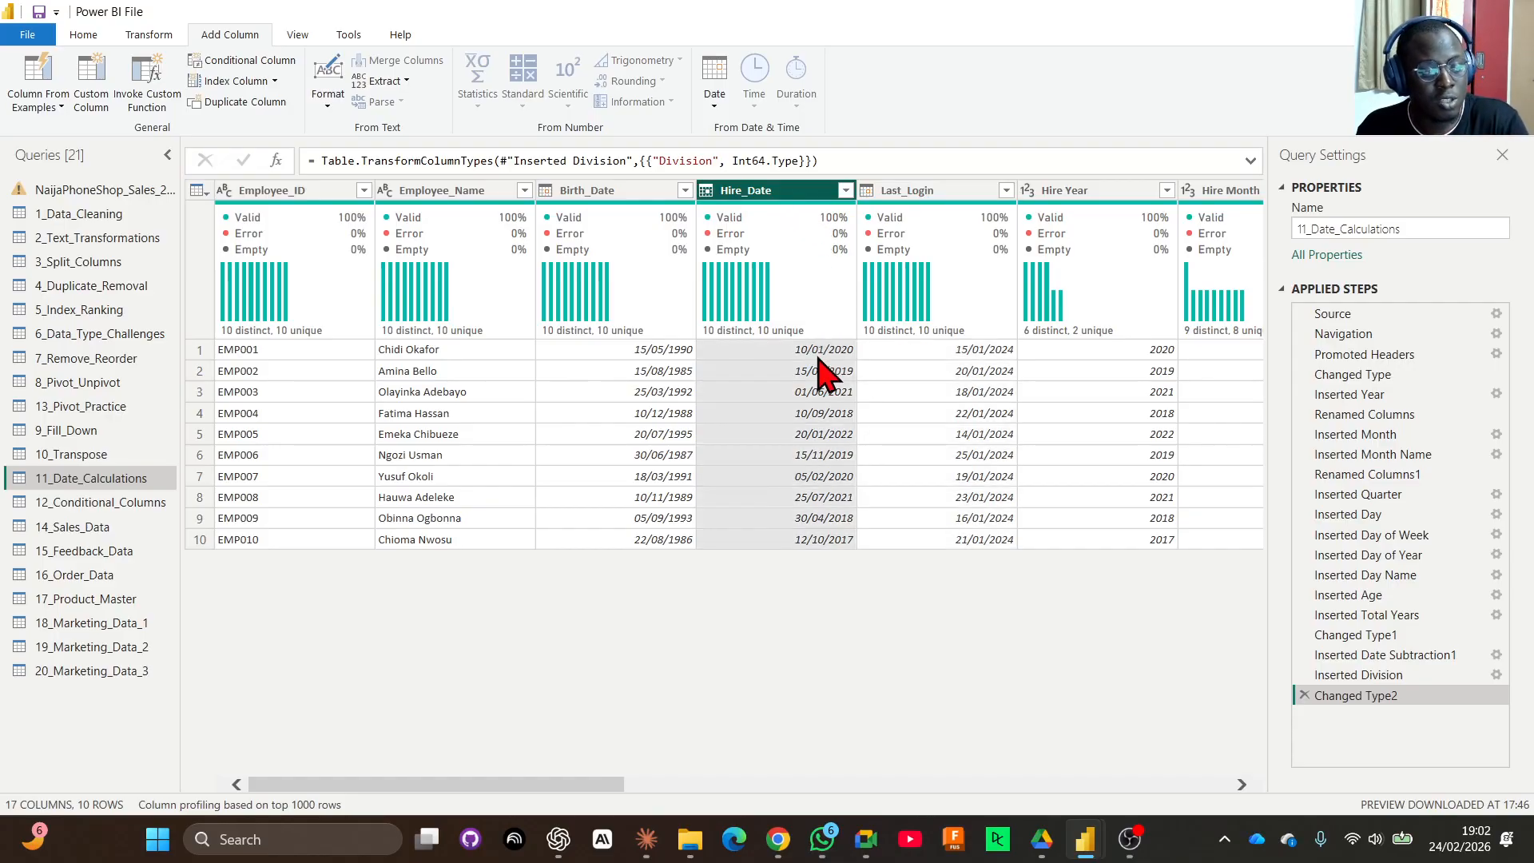
pyautogui.click(961, 202)
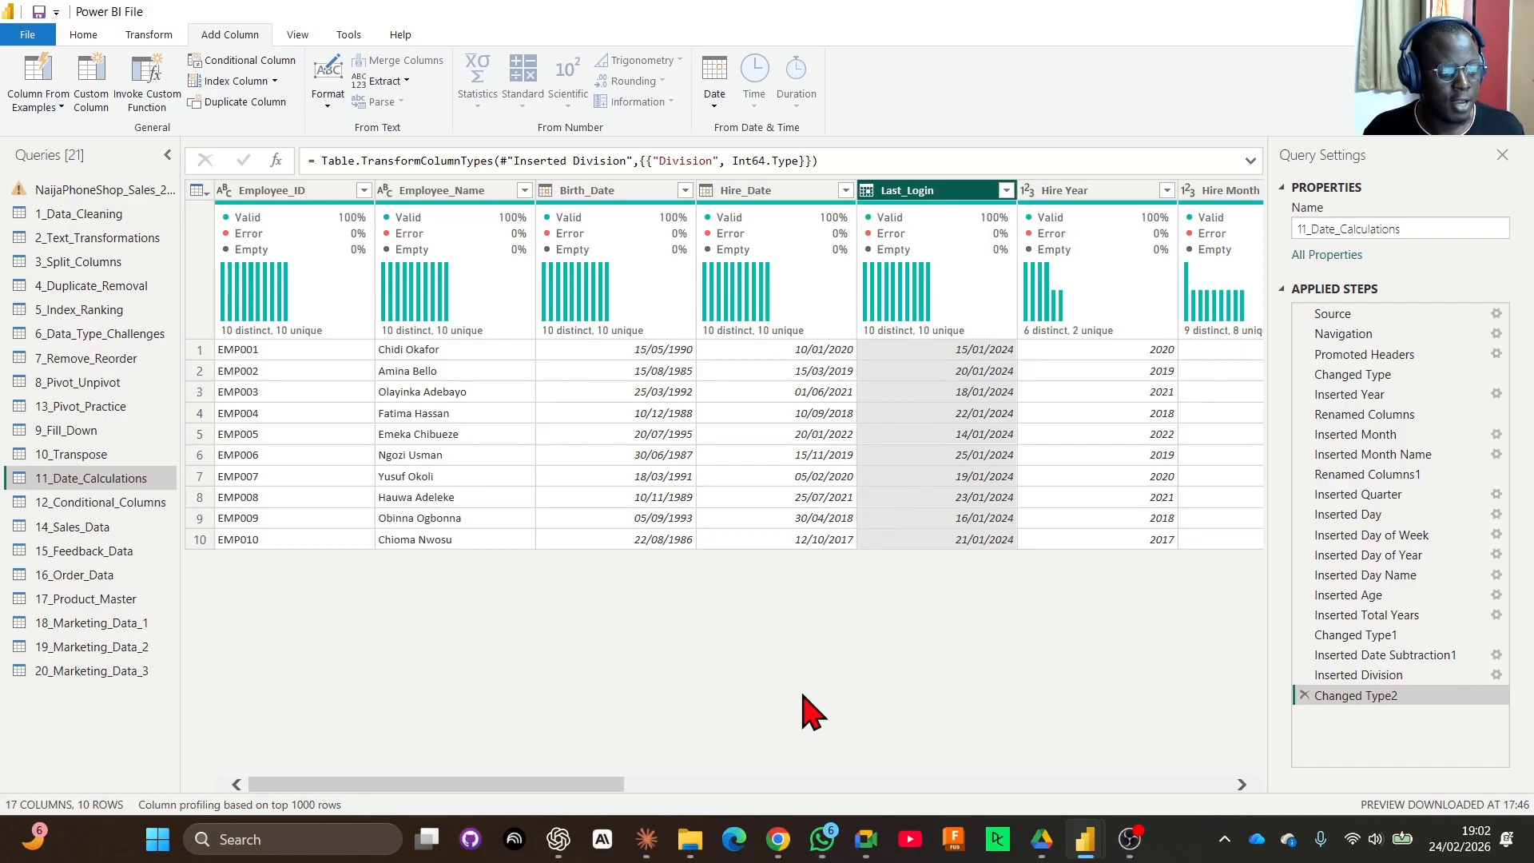
# Follow row 7 from its Hire_Date value across the added columns to its Division value.
pyautogui.click(812, 477)
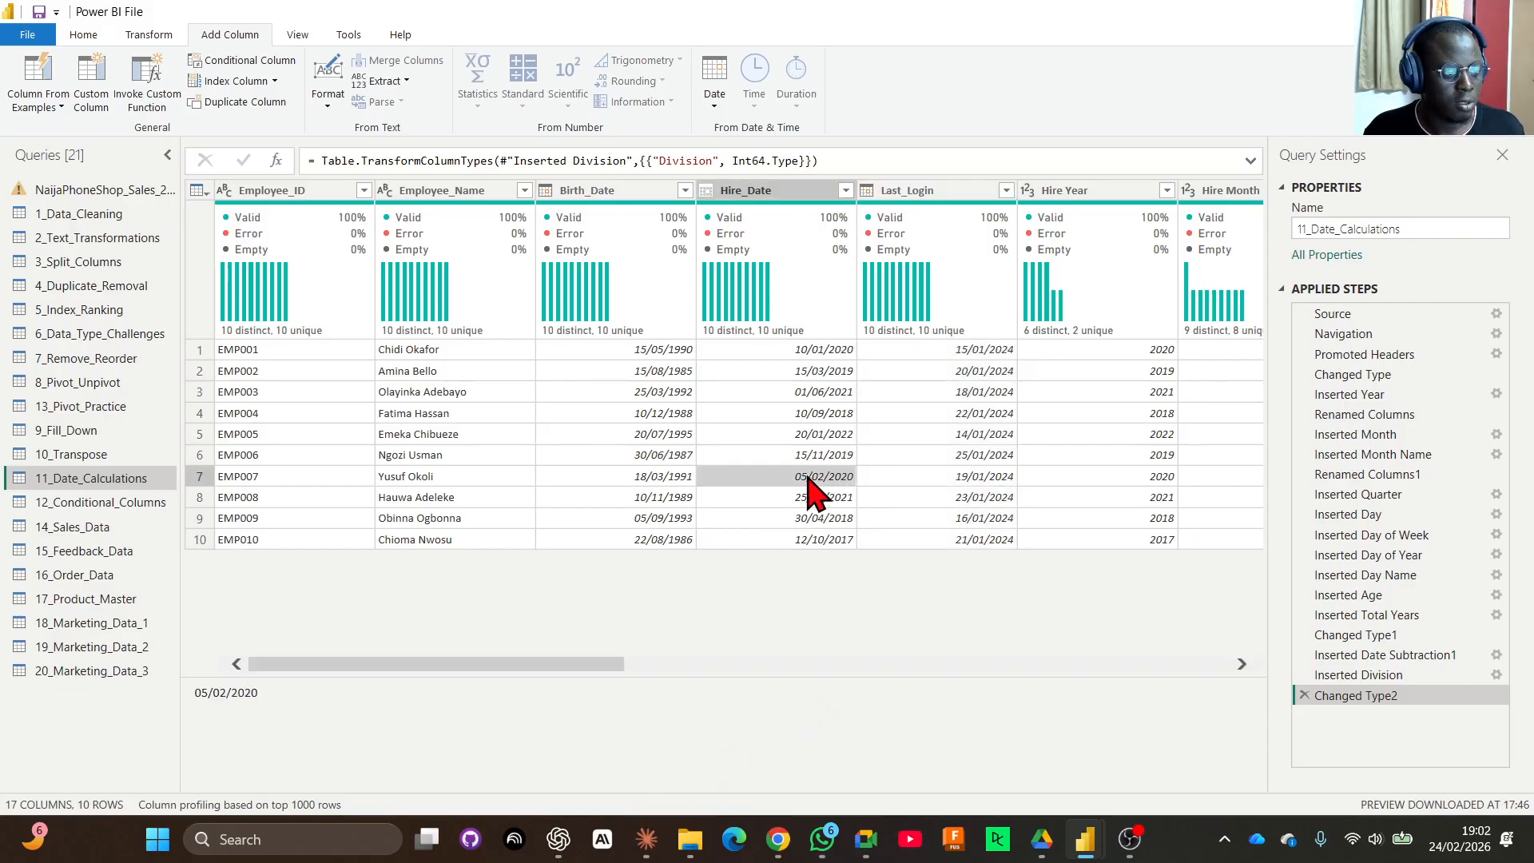
pyautogui.press('Right')
pyautogui.press('Right')
pyautogui.press('Right')
pyautogui.press('Right')
pyautogui.press('Right')
pyautogui.press('Right')
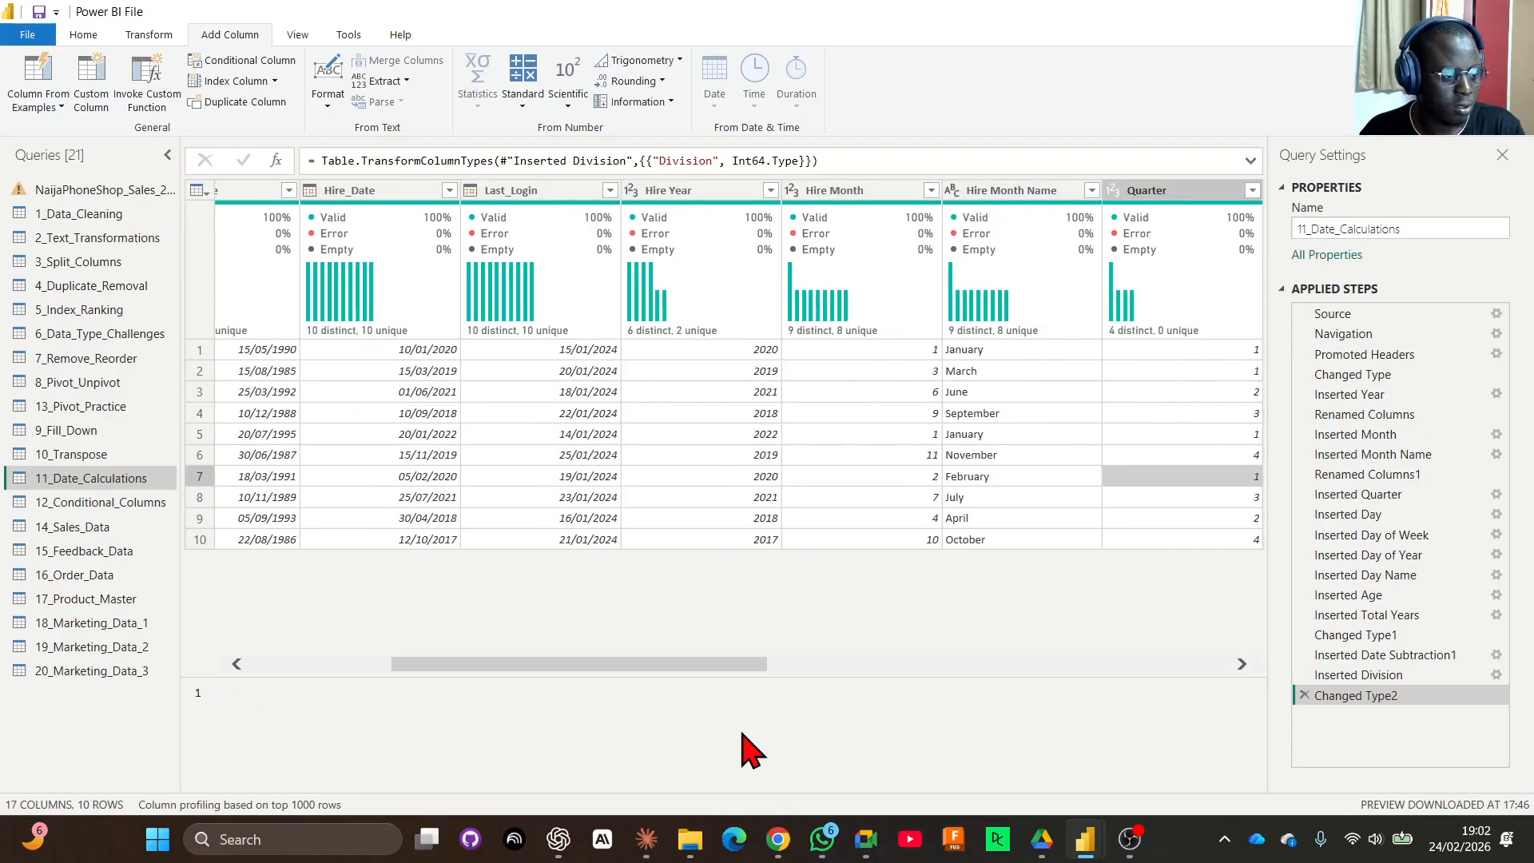
pyautogui.press('Right')
pyautogui.press('Right')
pyautogui.press('Right')
pyautogui.press('Right')
pyautogui.press('Right')
pyautogui.press('Right')
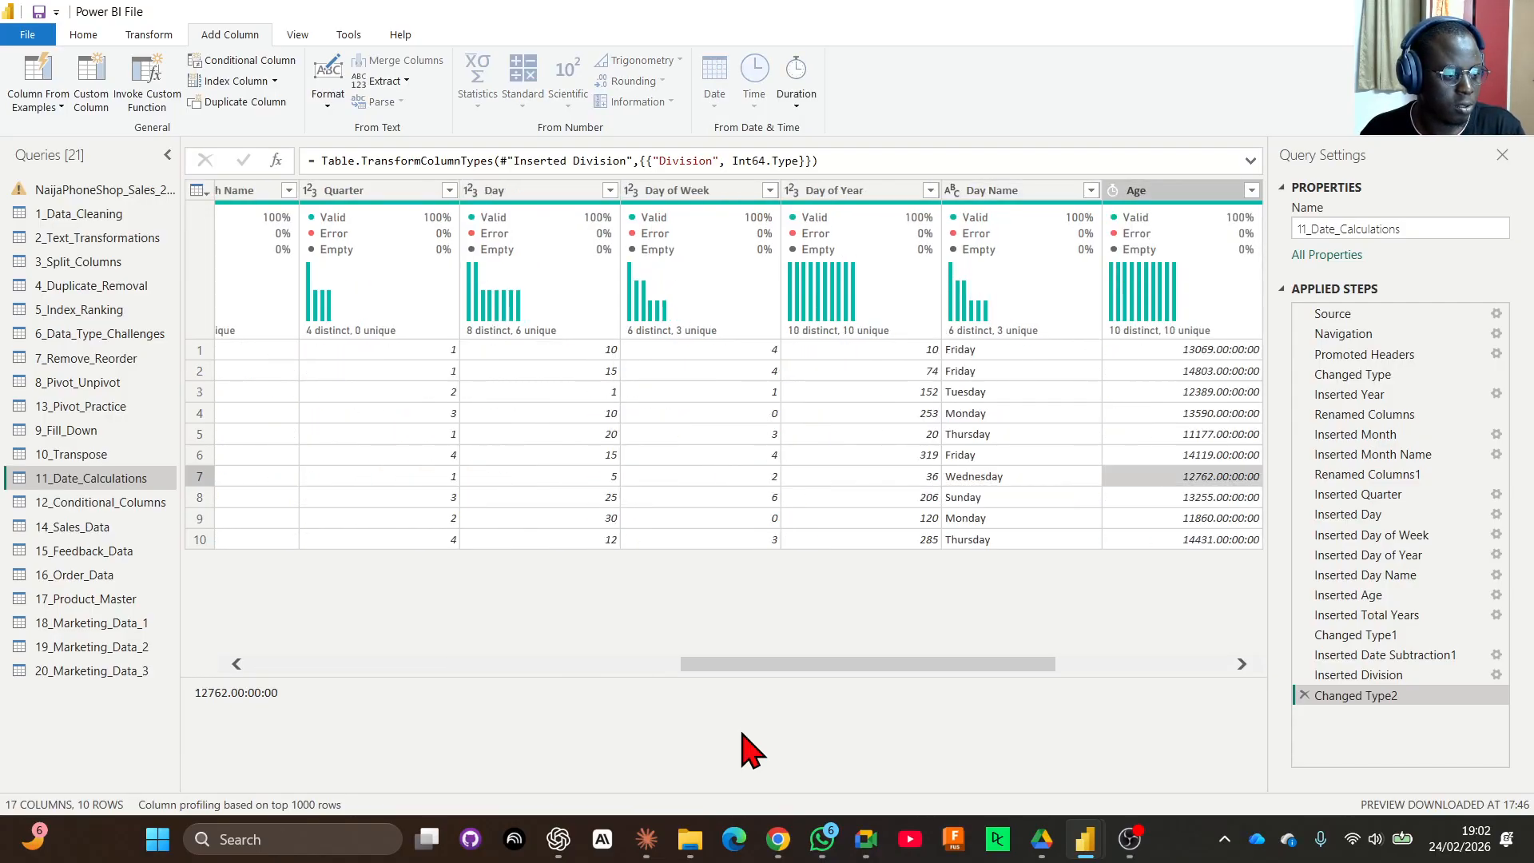
pyautogui.press('Right')
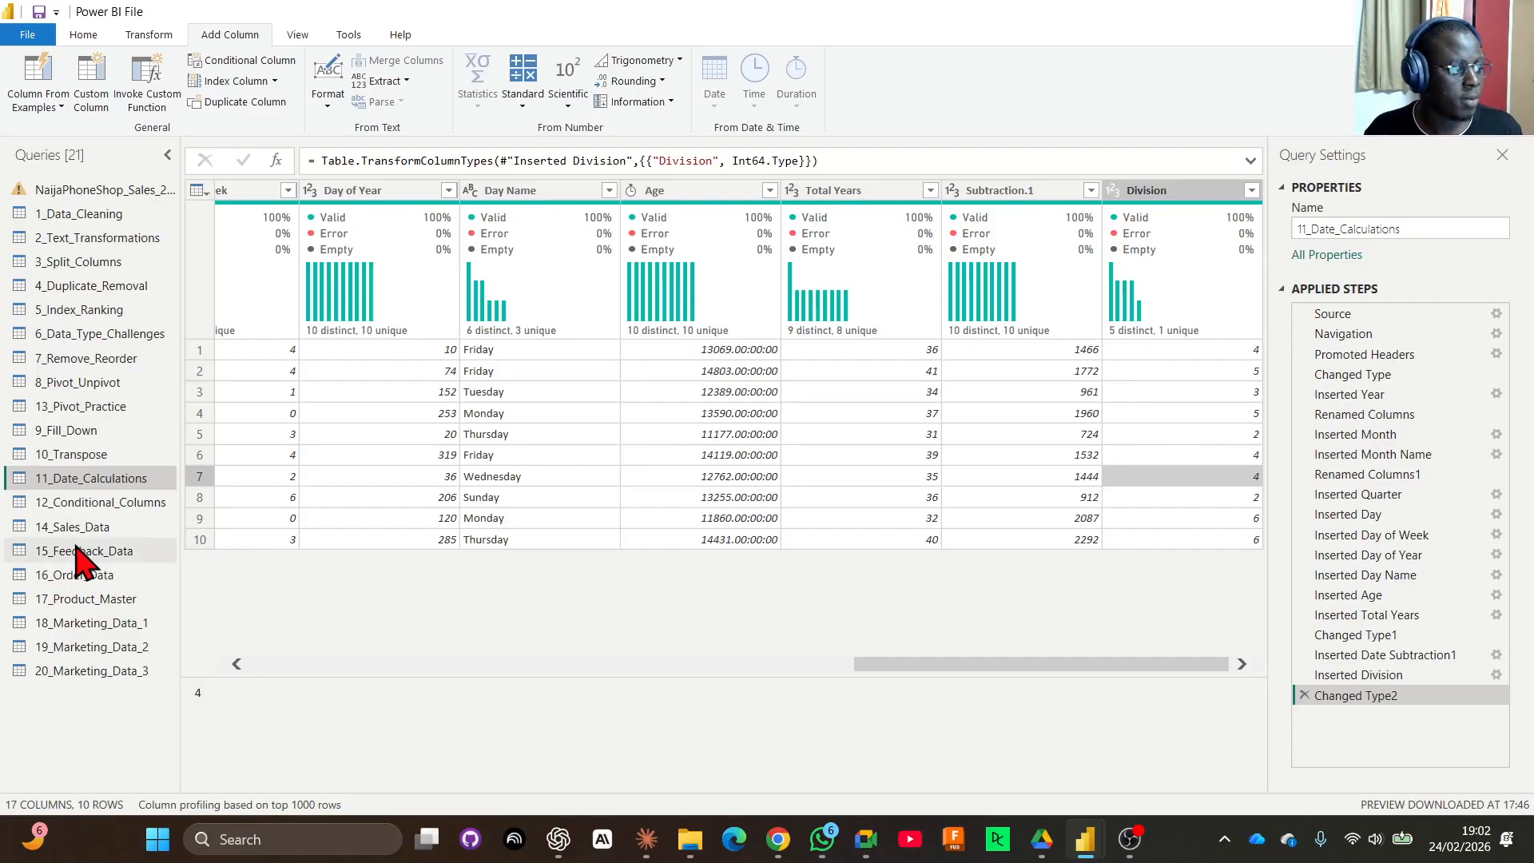
# Repoint the 12_Conditional_Columns source to Data_Transformation_Complete.xlsx in the Data Analytics & BI folder and show the query's Navigation step.
pyautogui.click(136, 501)
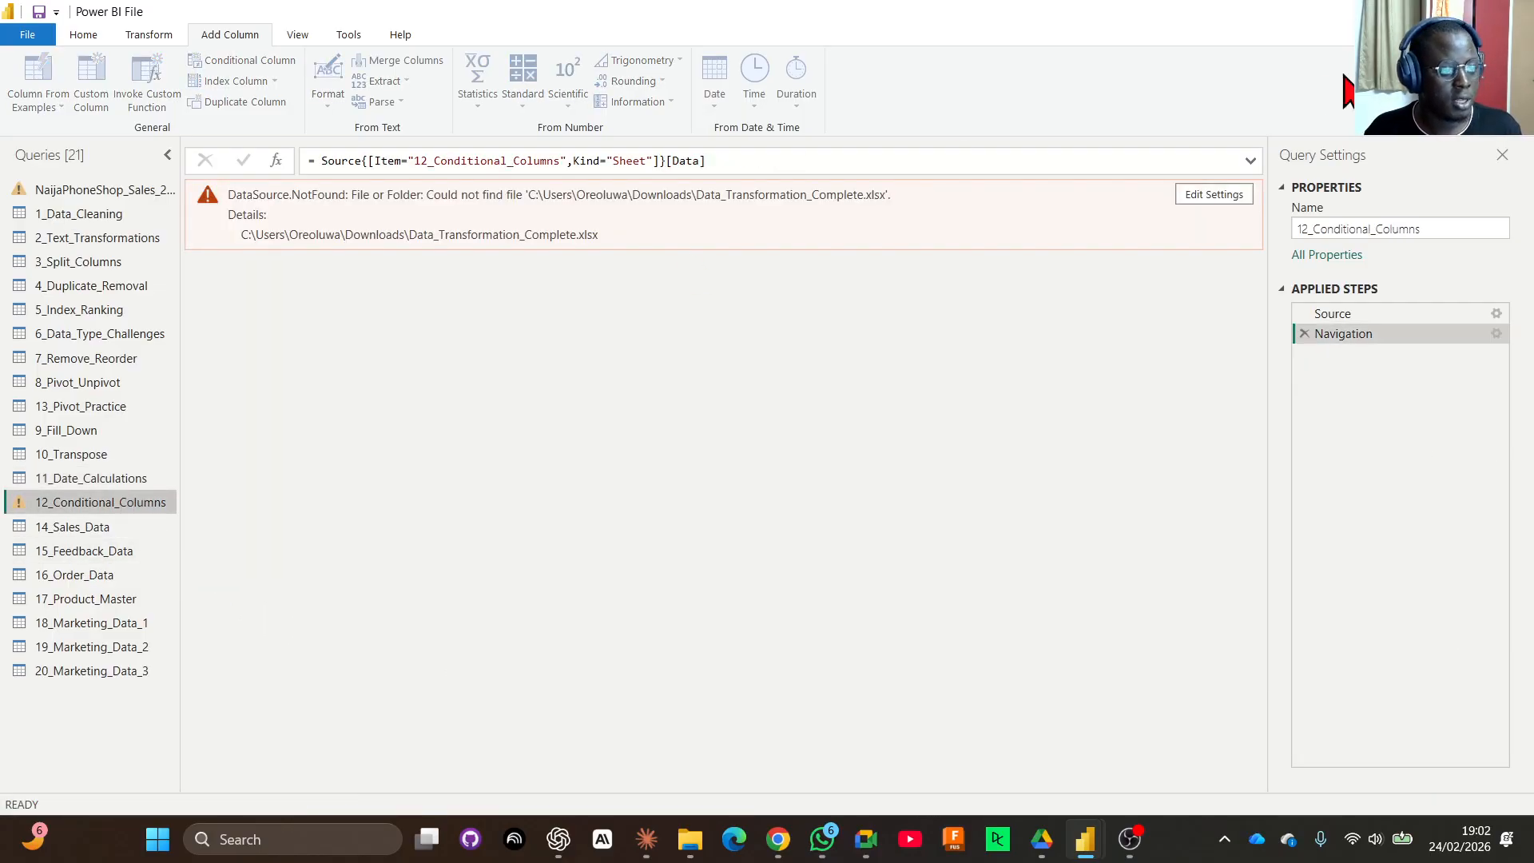
pyautogui.click(1497, 315)
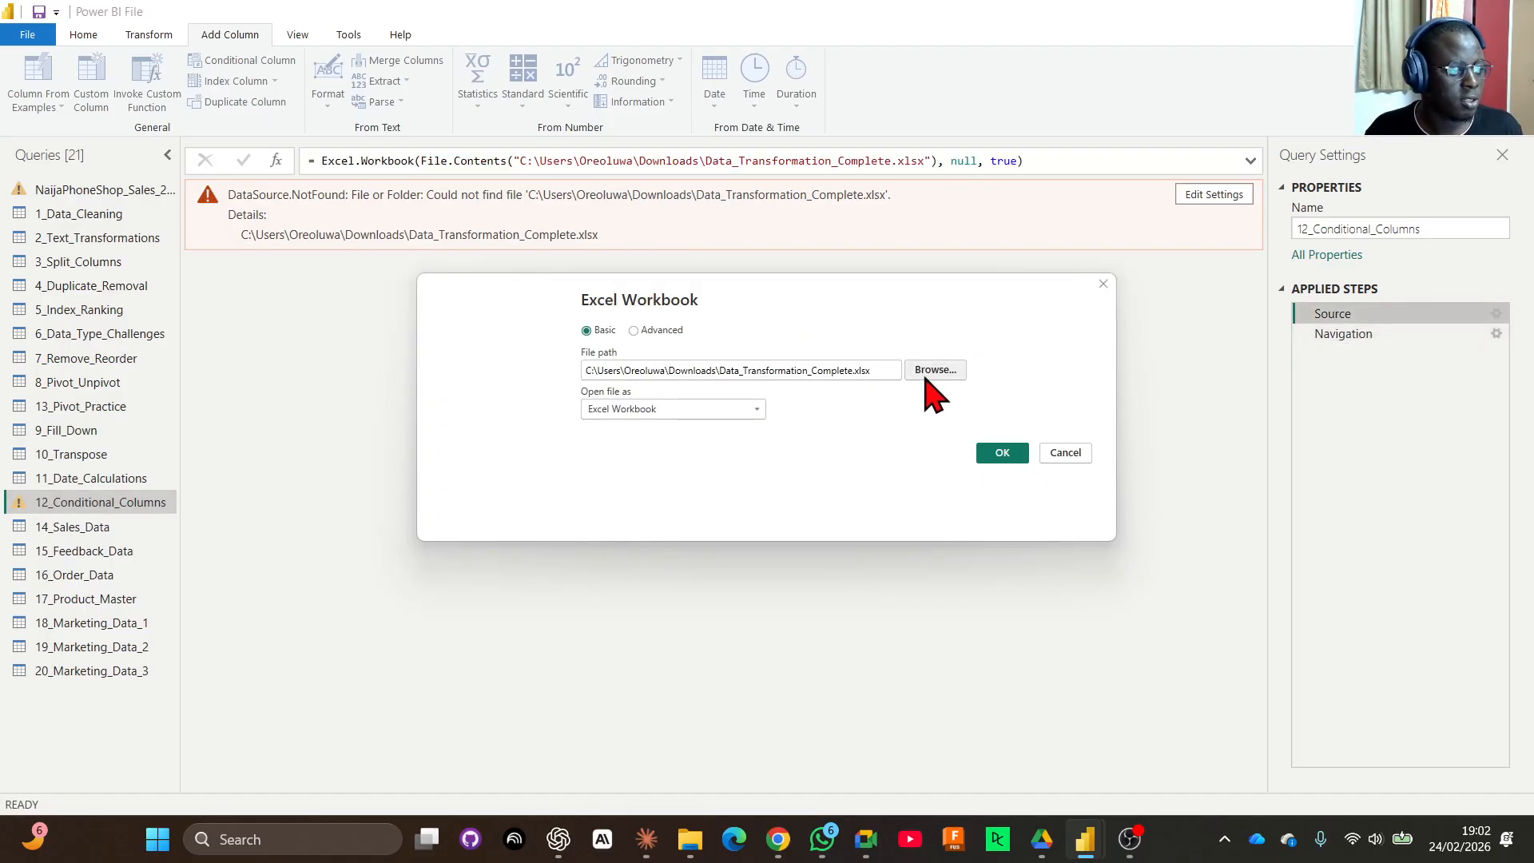
pyautogui.click(931, 371)
pyautogui.scroll(-5, 720, 543)
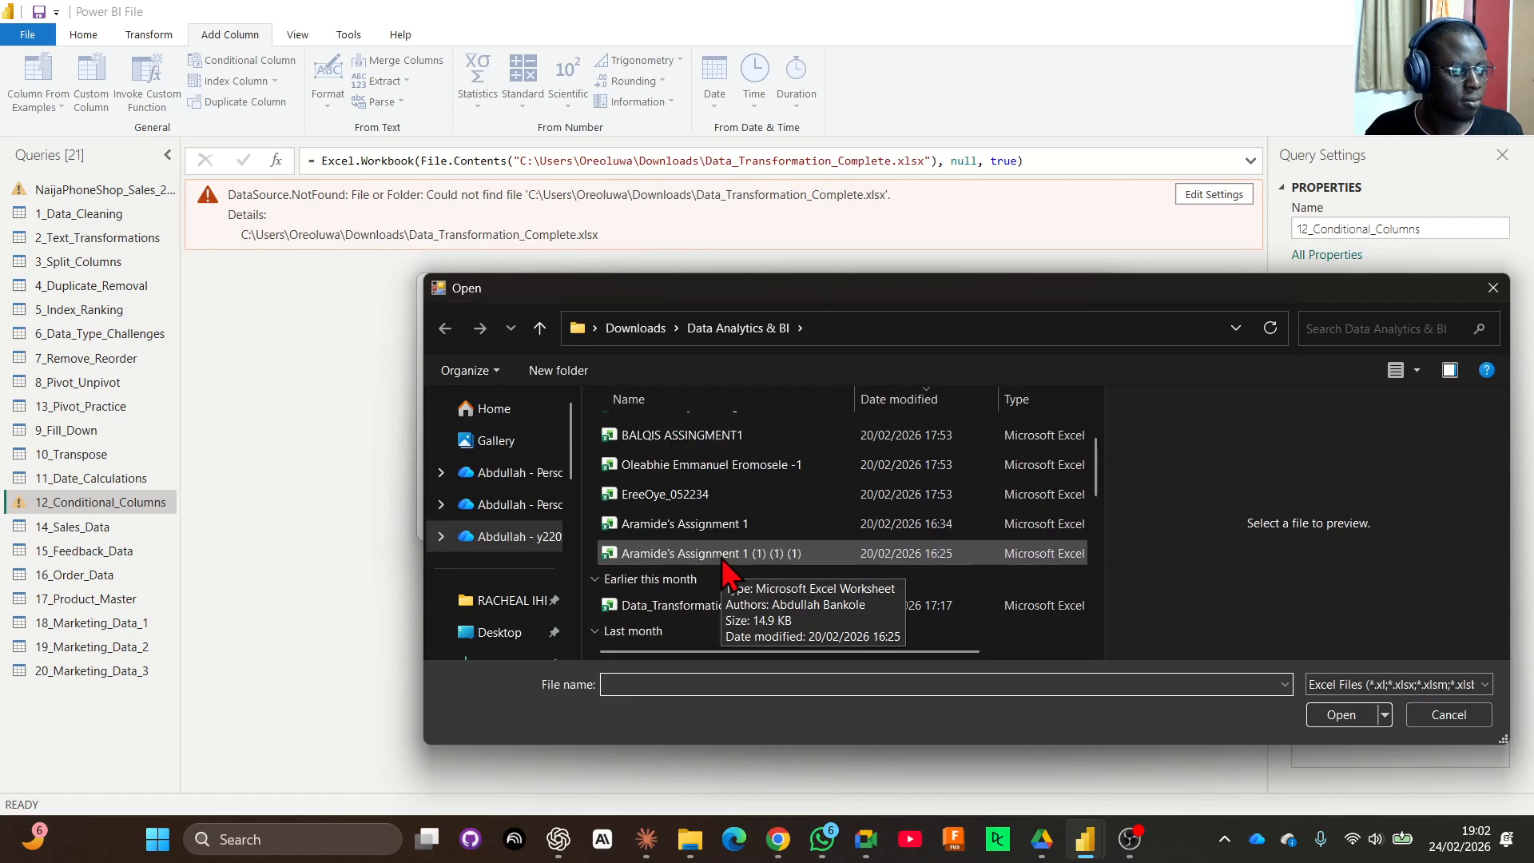
pyautogui.doubleClick(731, 631)
pyautogui.click(1004, 452)
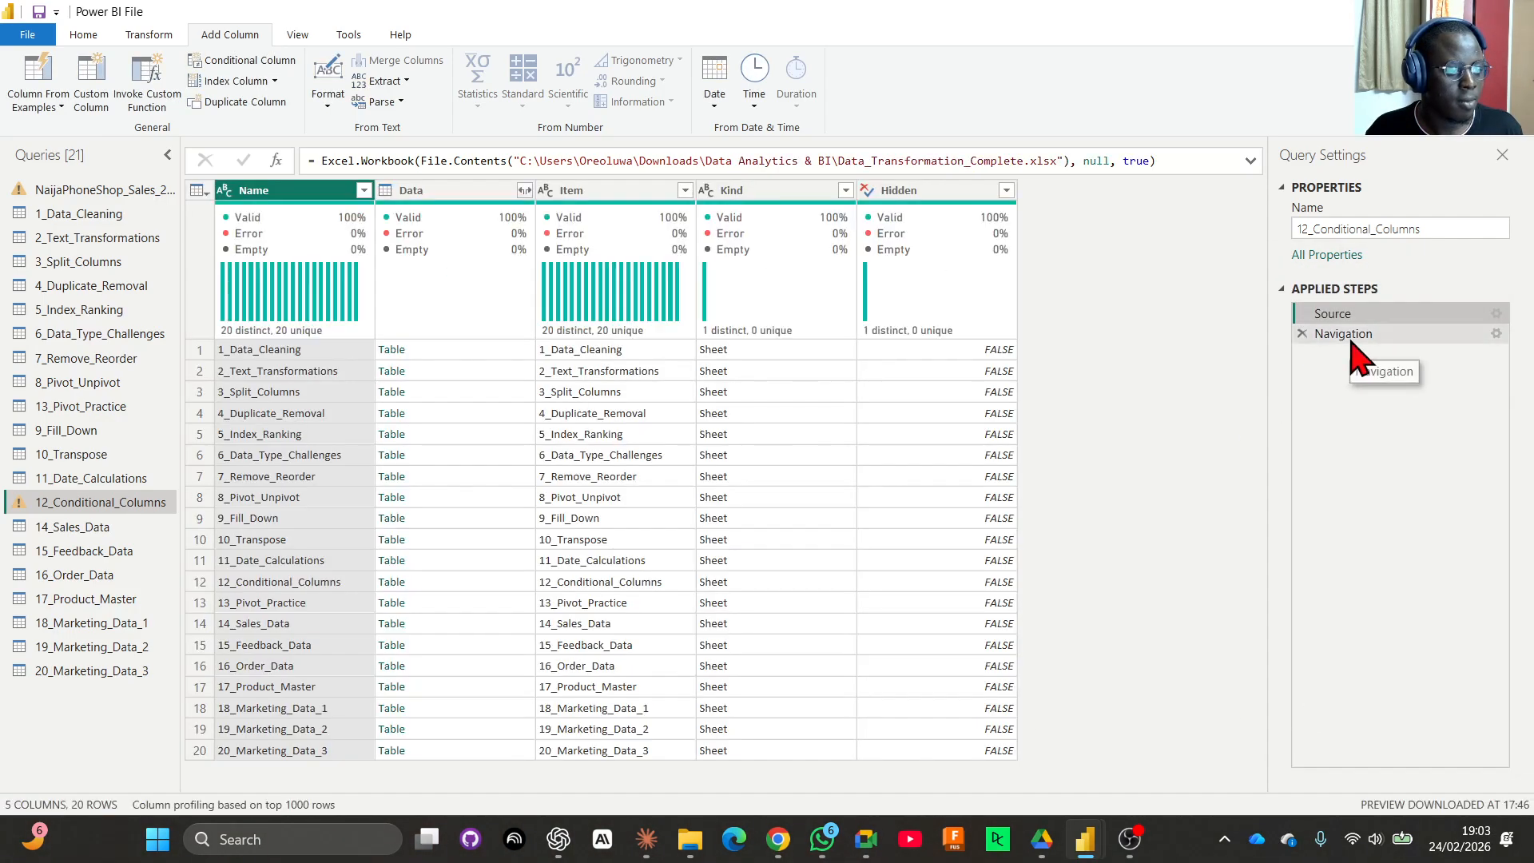
pyautogui.click(1353, 336)
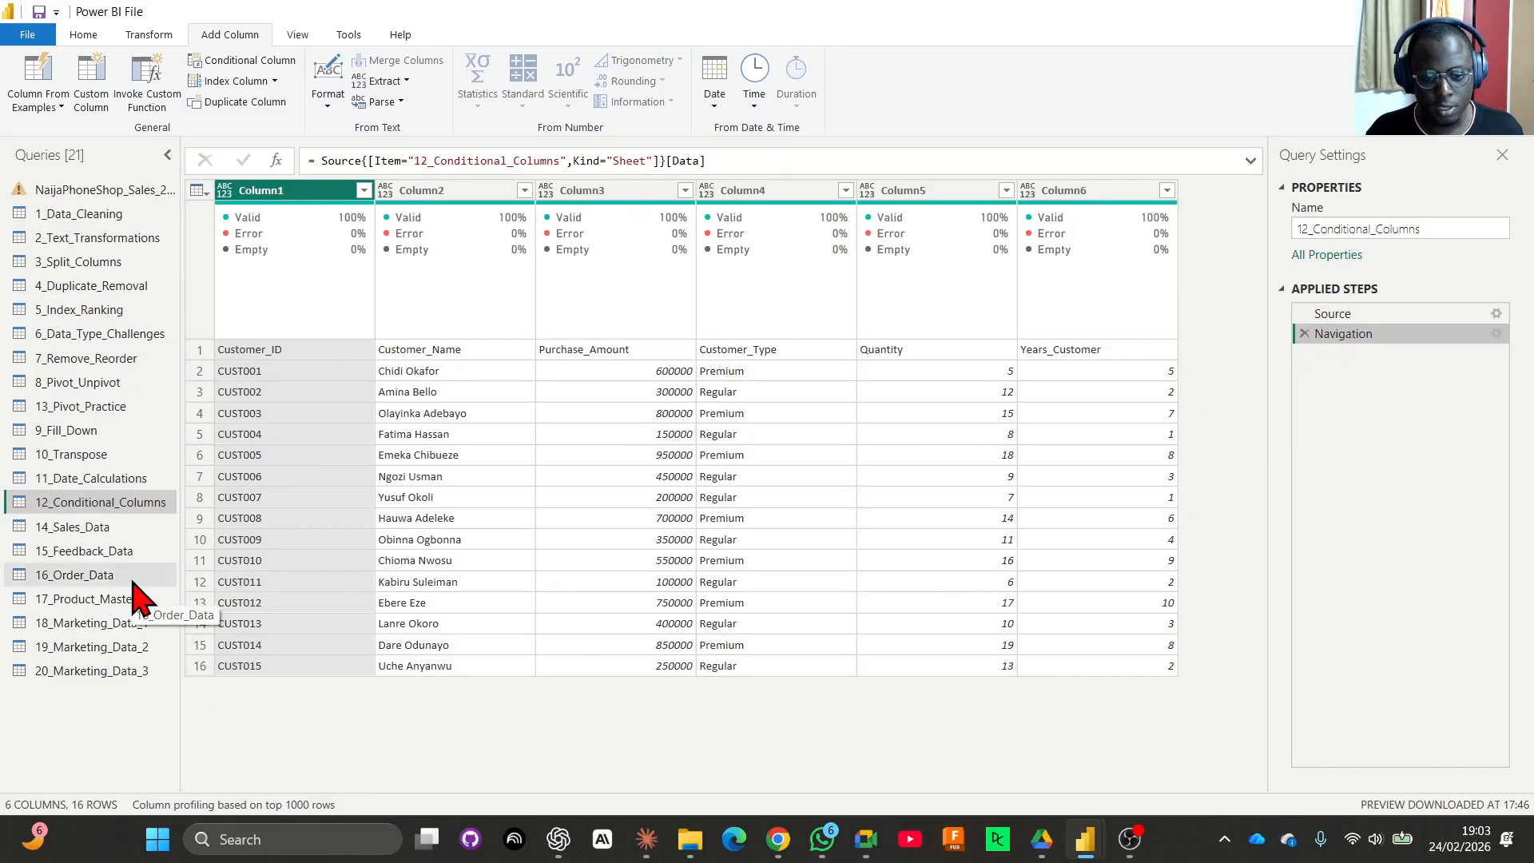
pyautogui.click(134, 482)
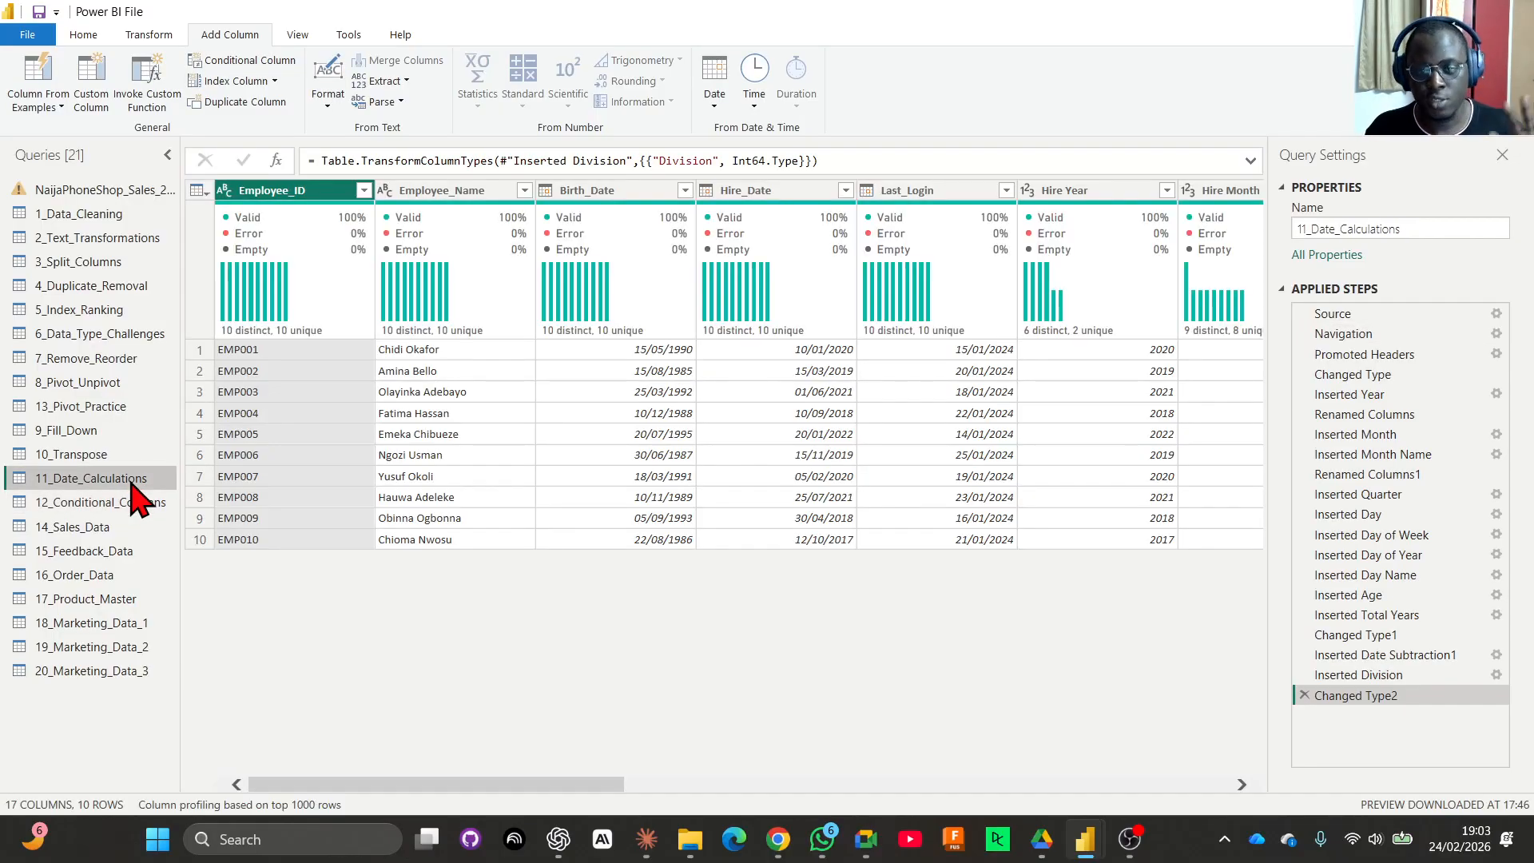
pyautogui.click(104, 502)
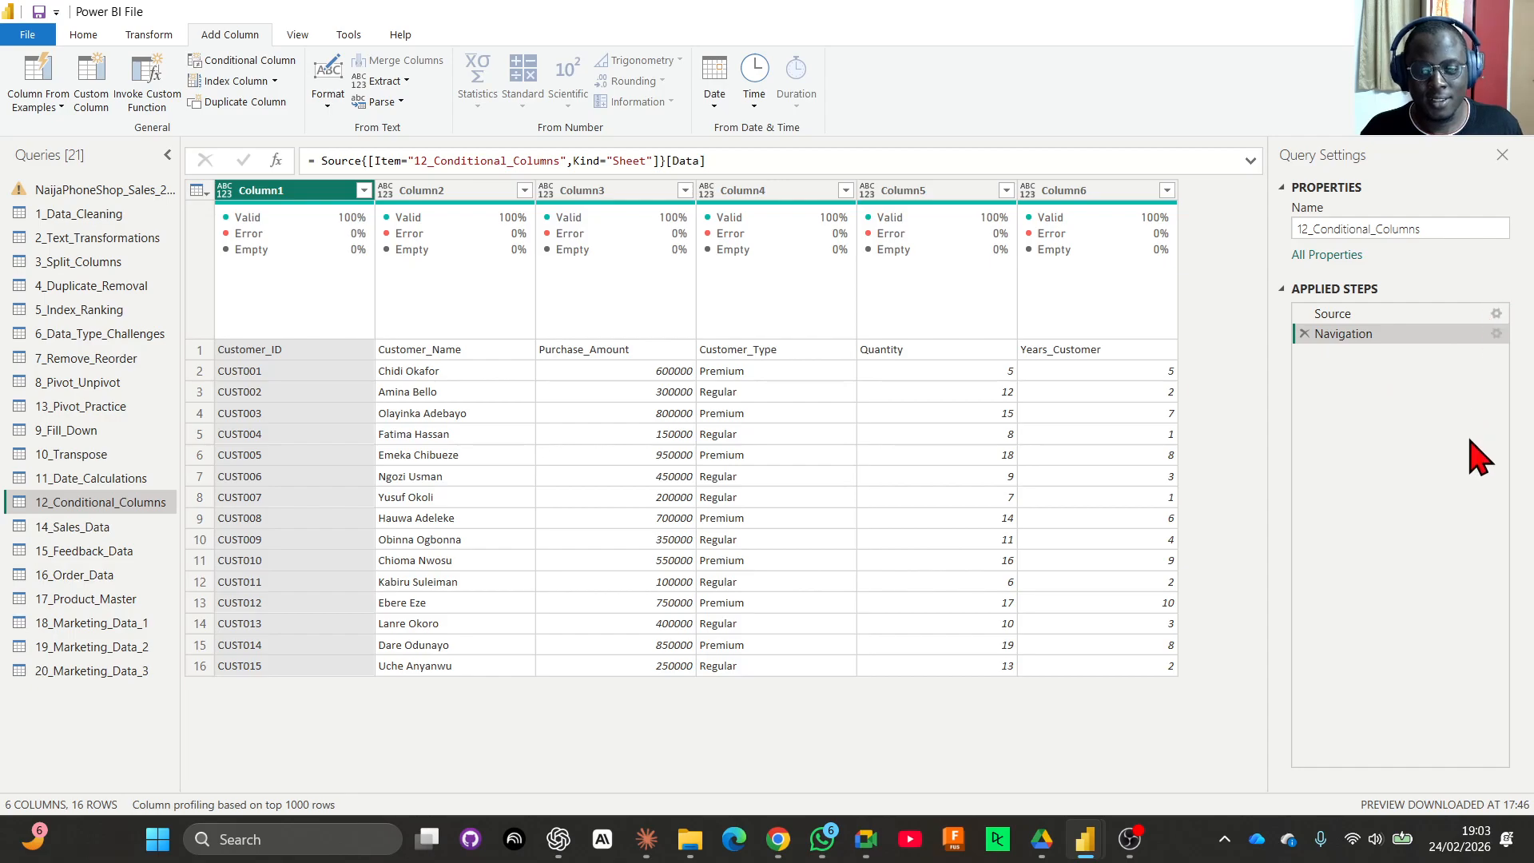
pyautogui.hotkey('alt', 'Tab')
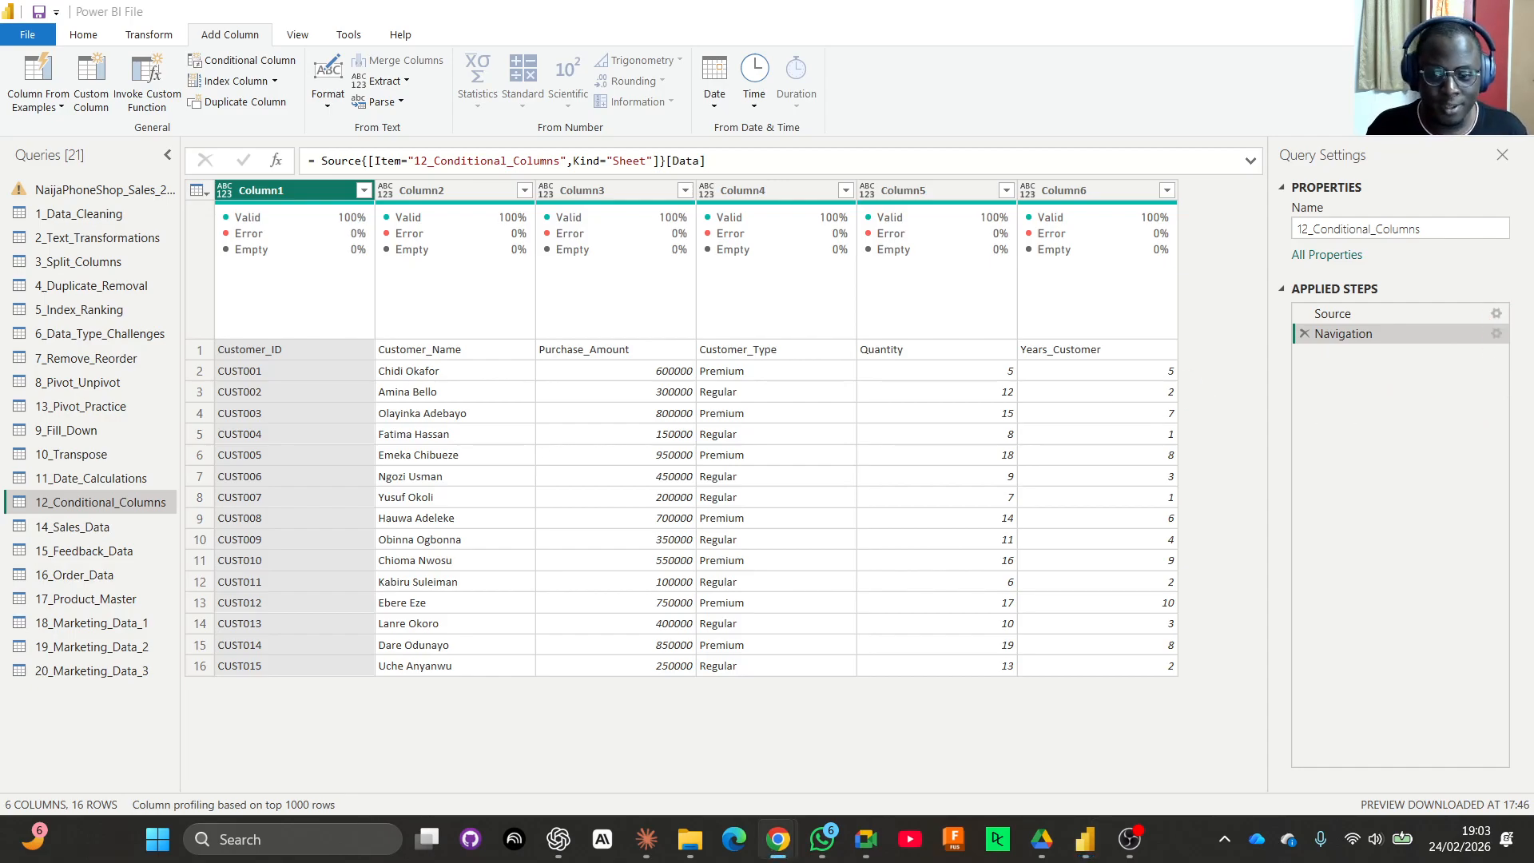
pyautogui.hotkey('alt', 'Tab')
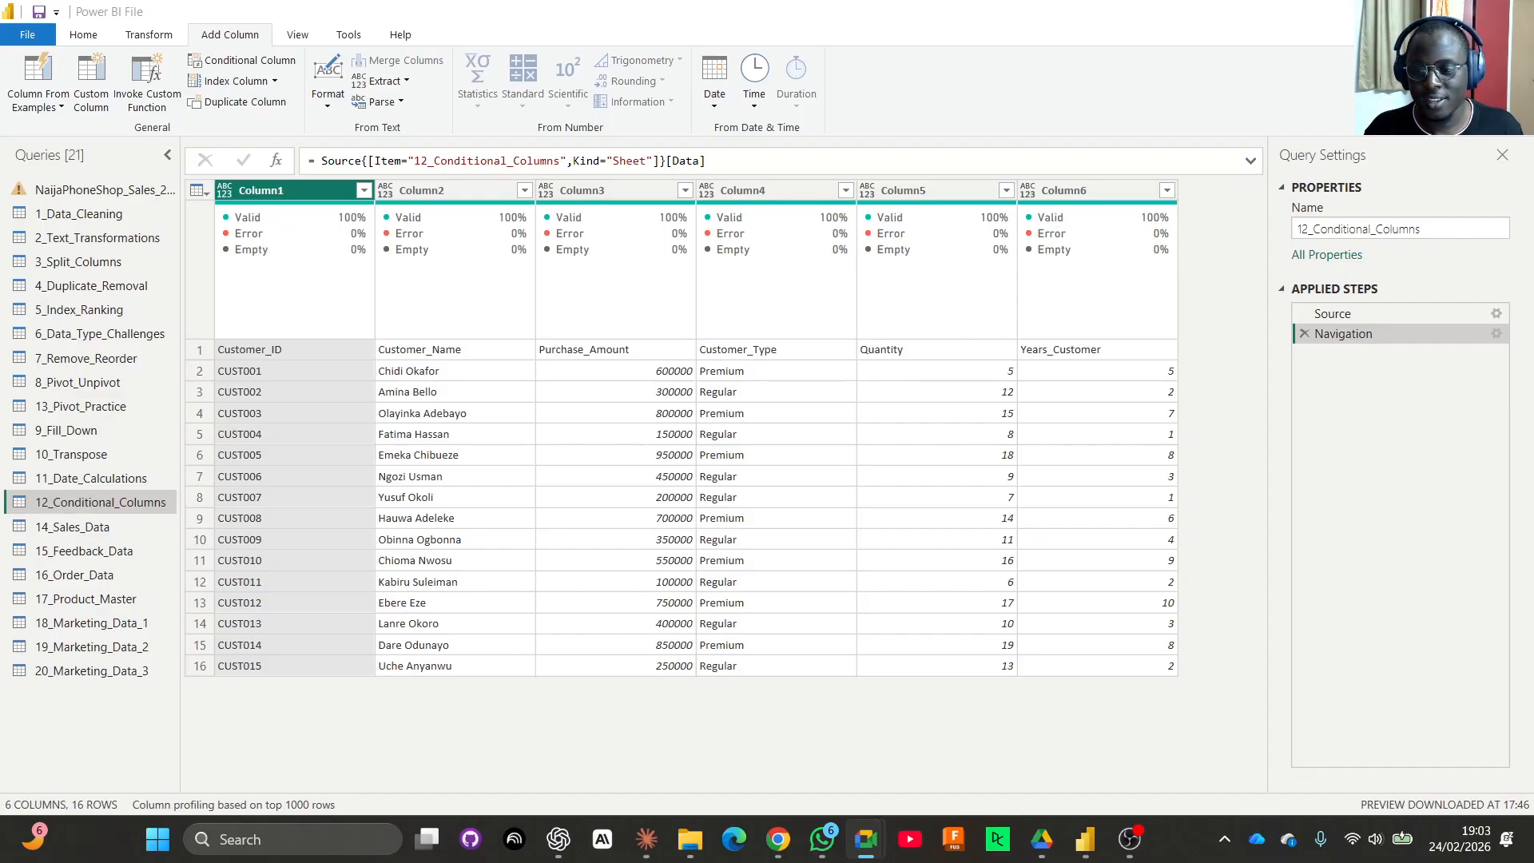
pyautogui.hotkey('alt', 'Tab')
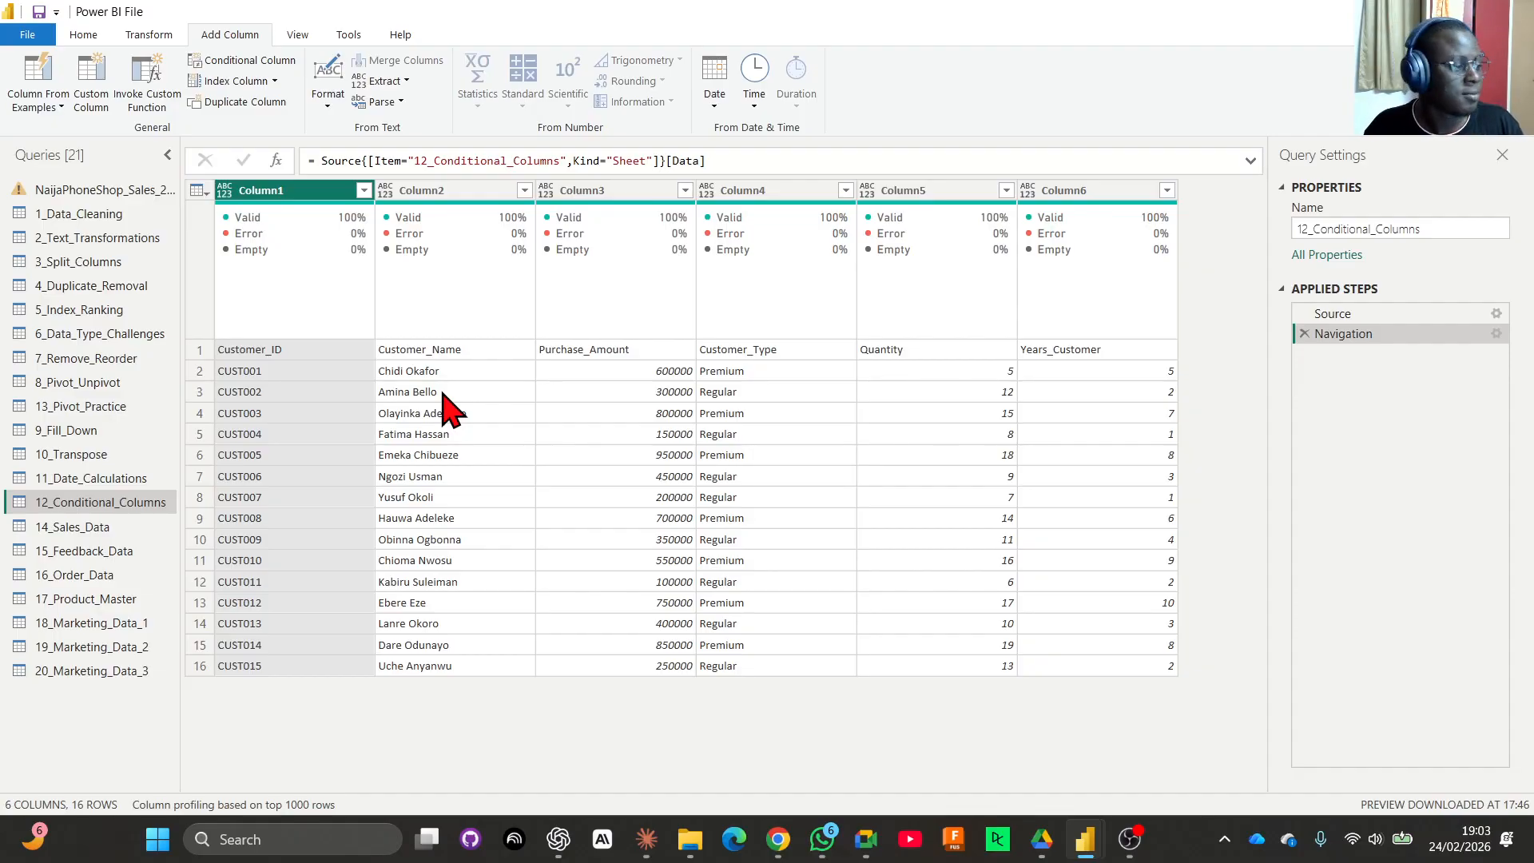
# Promote the first row of 12_Conditional_Columns to column headers and select the Purchase_Amount column.
pyautogui.click(76, 37)
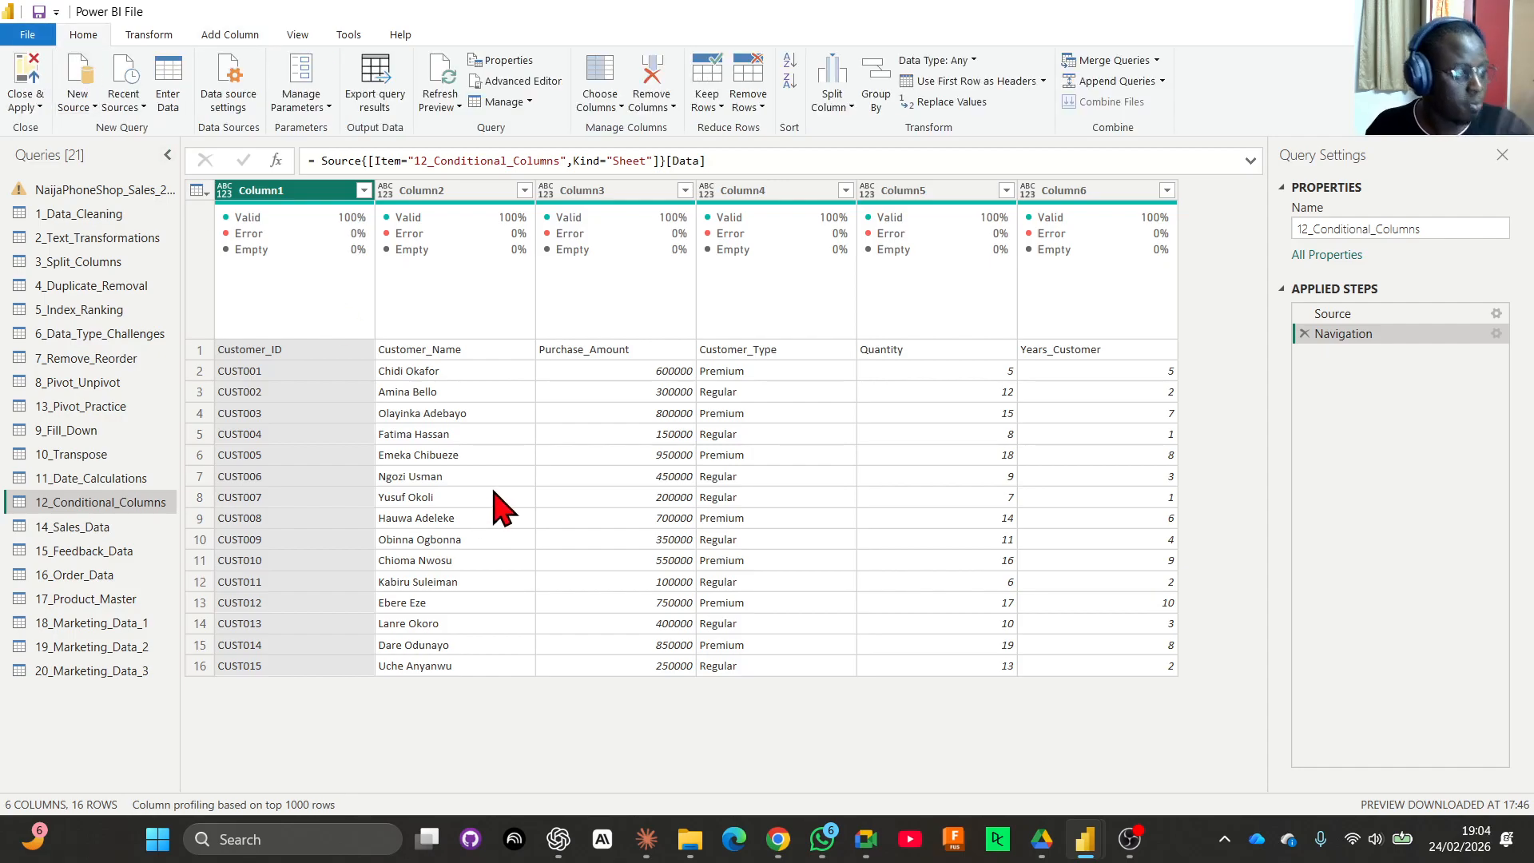
pyautogui.click(931, 82)
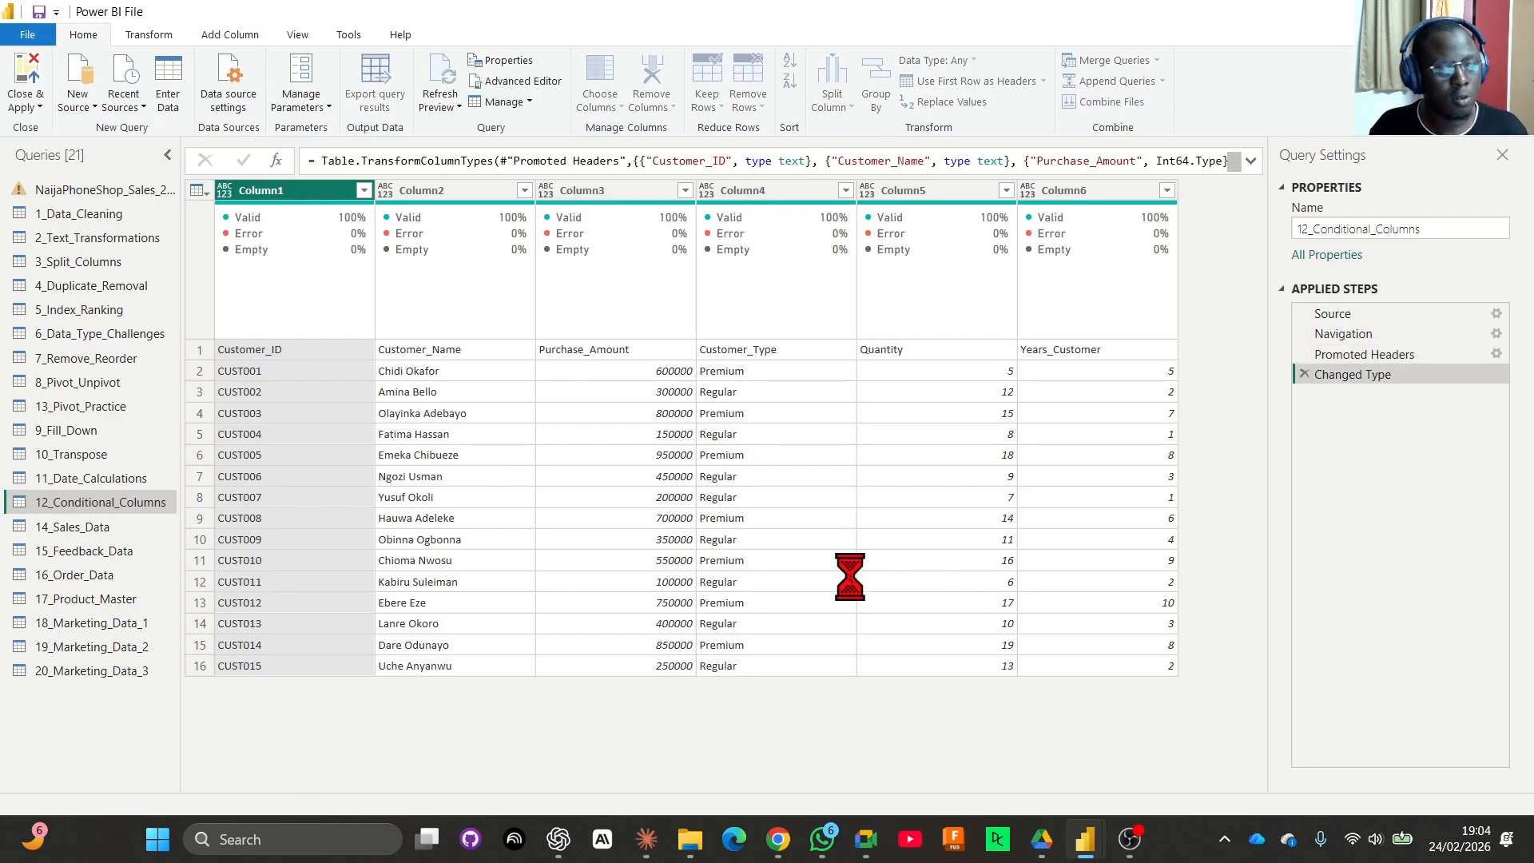
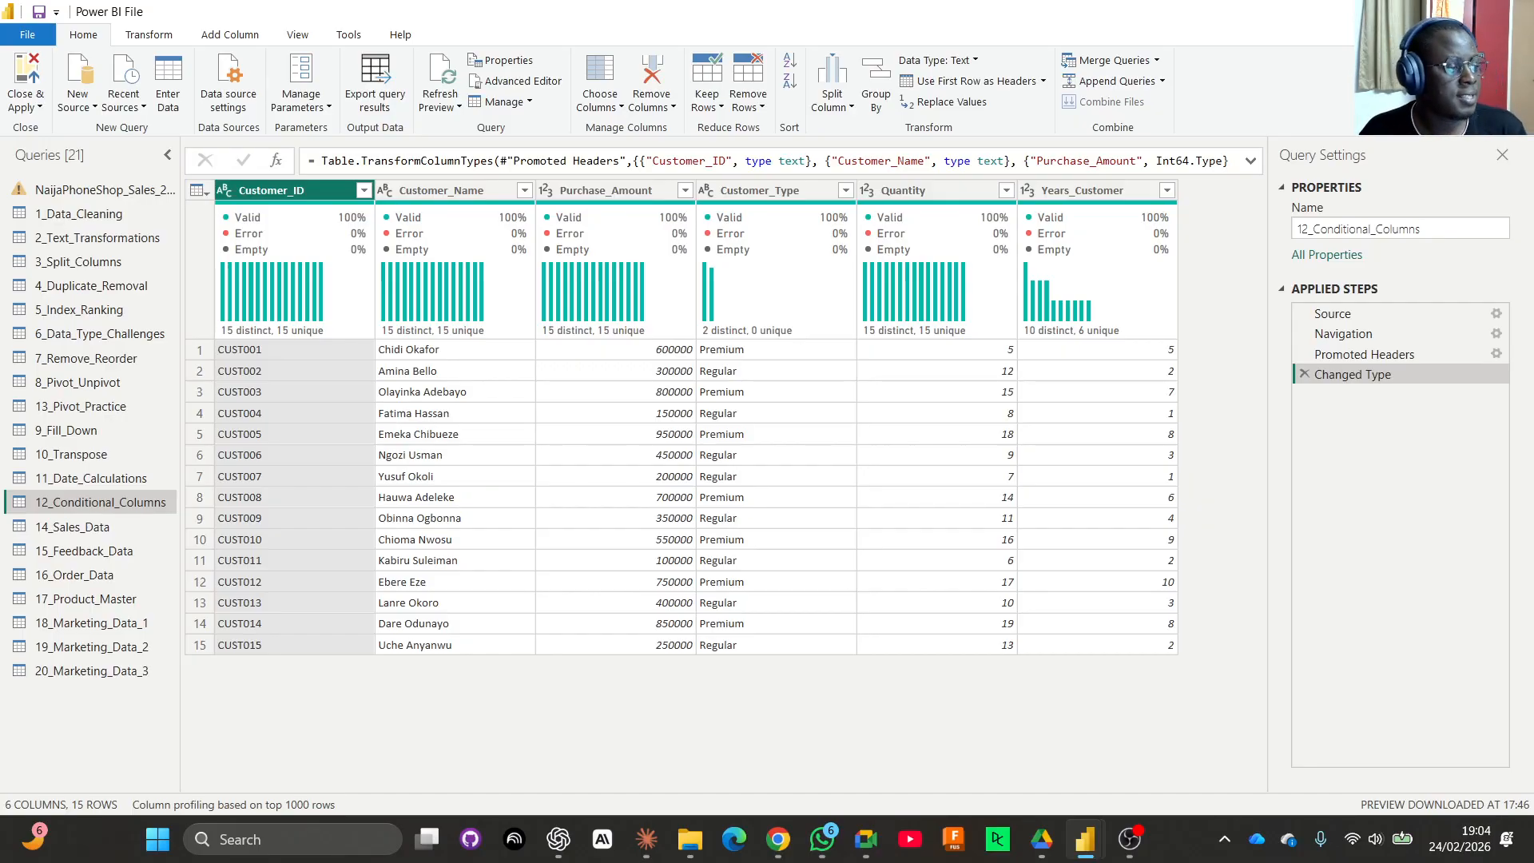
pyautogui.click(605, 192)
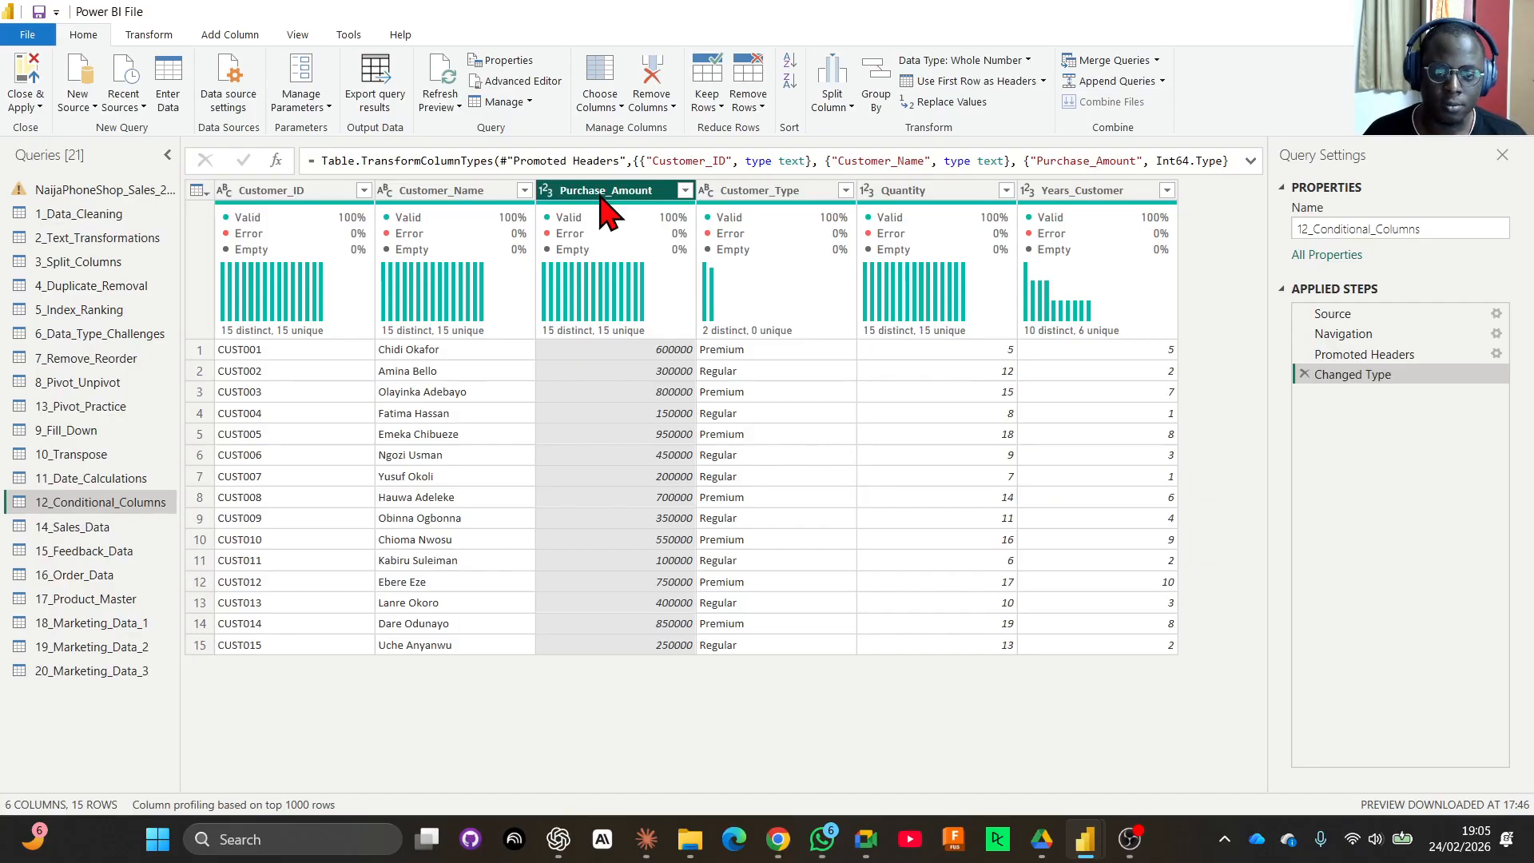
# Start a new conditional column and name it Customer Segmentation.
pyautogui.click(244, 37)
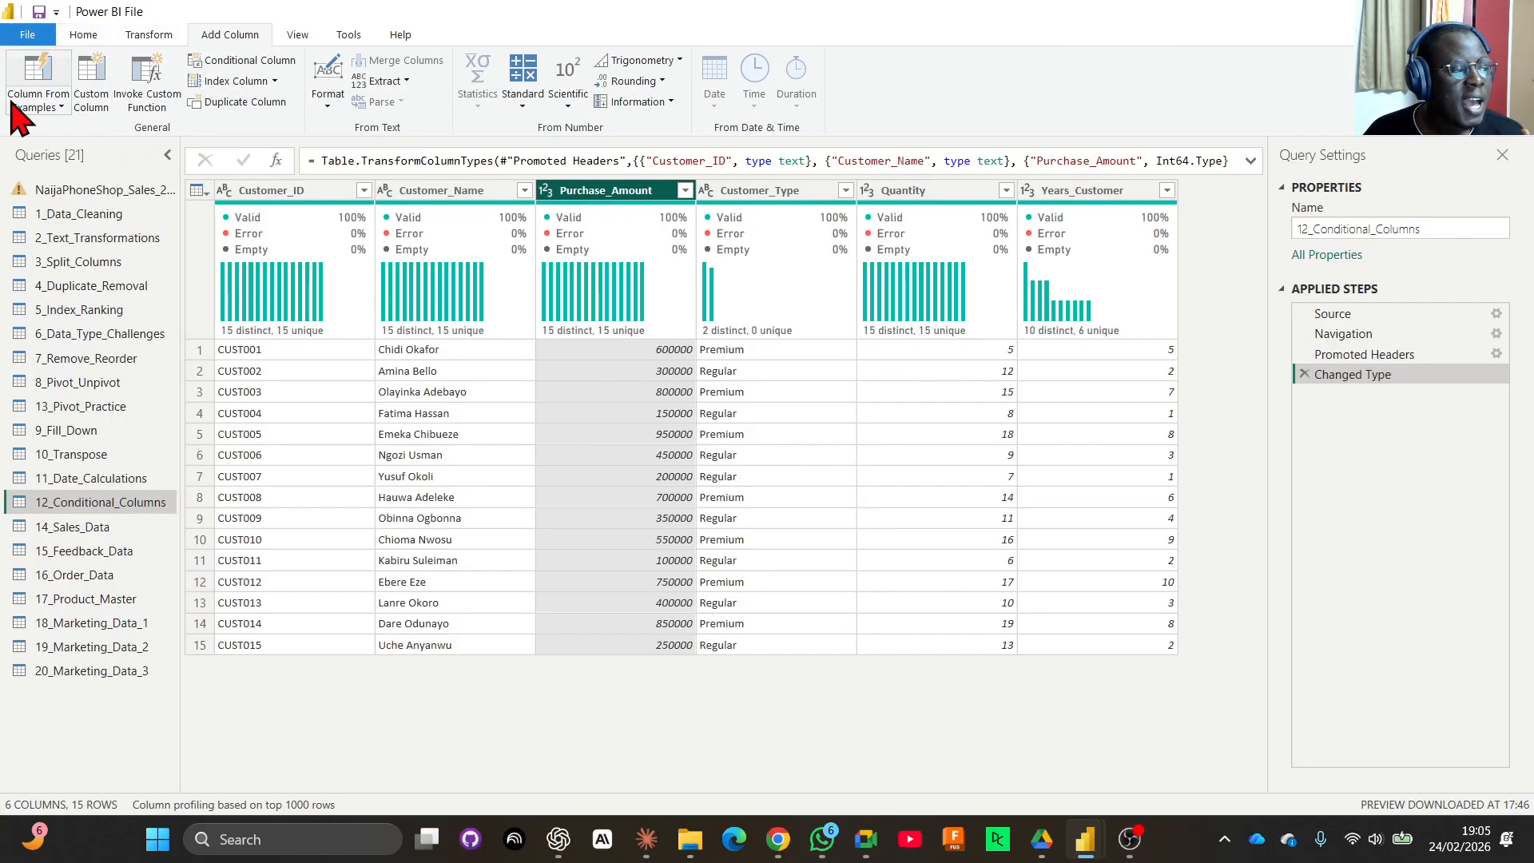
pyautogui.click(237, 60)
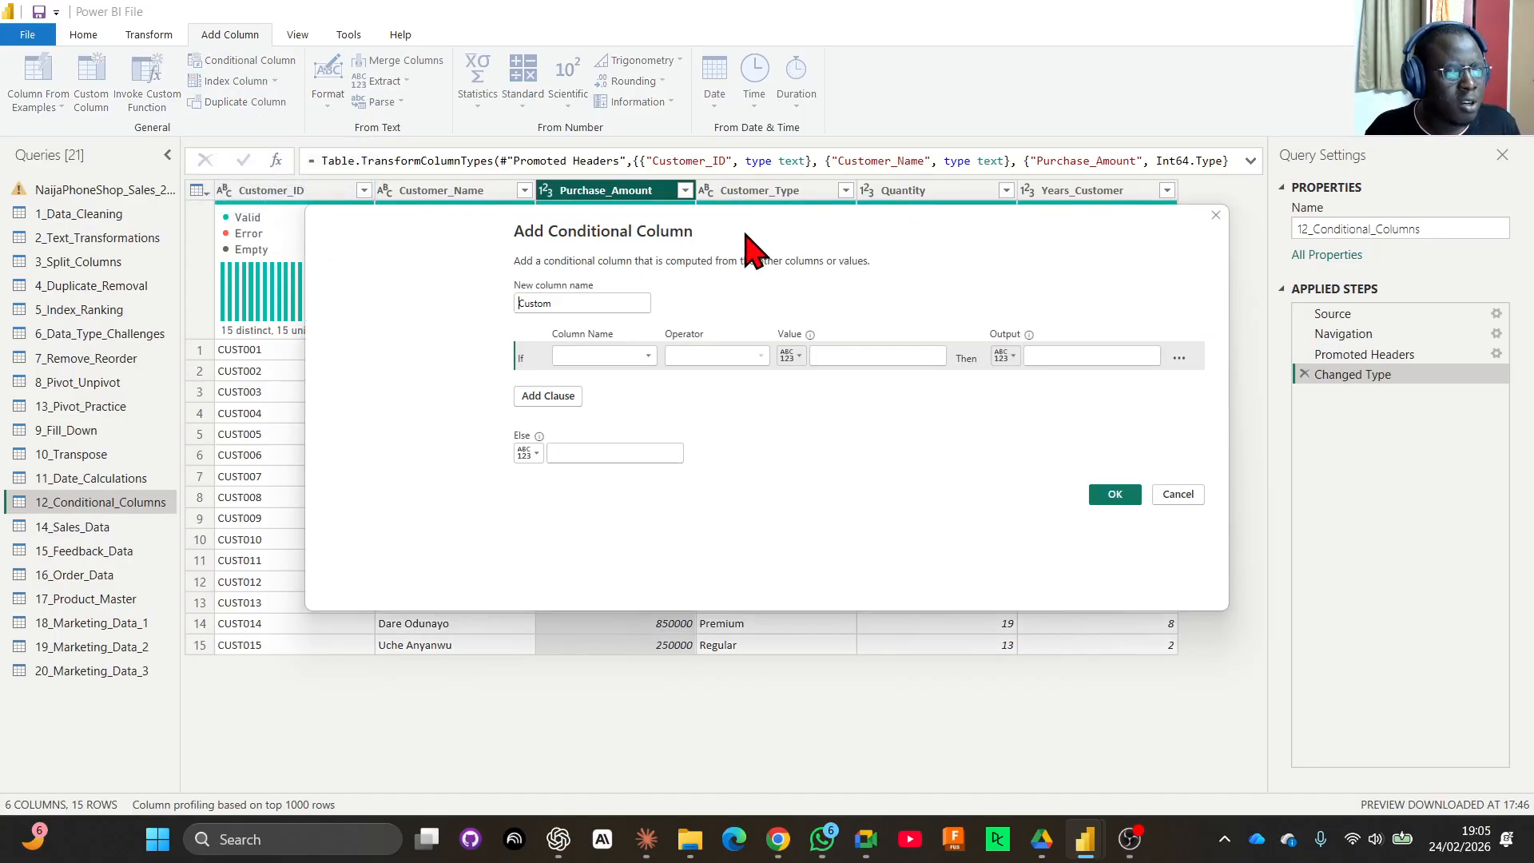
pyautogui.moveTo(686, 240); pyautogui.dragTo(730, 244)
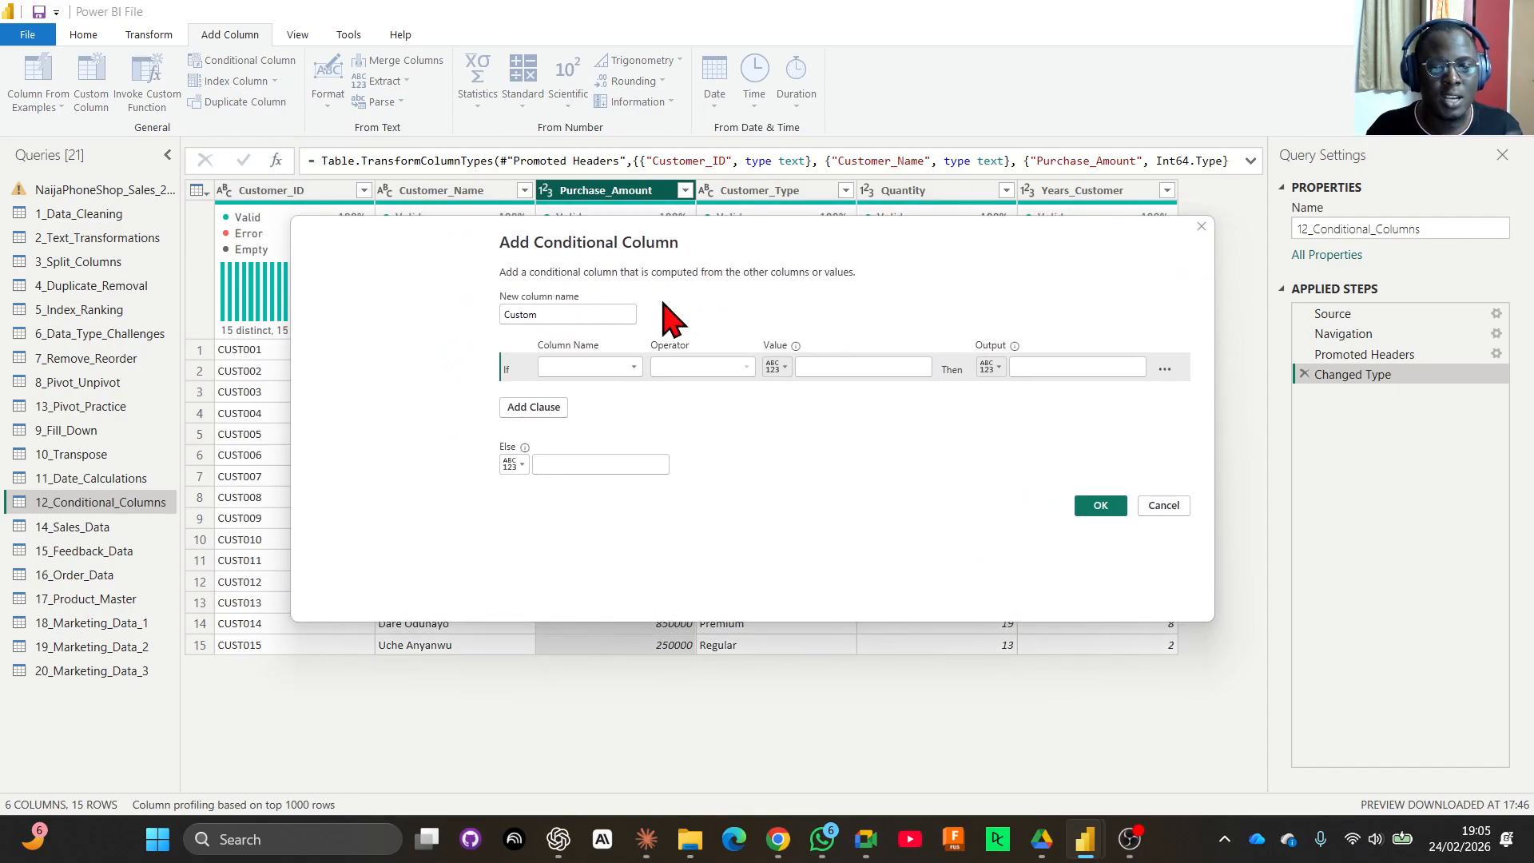
pyautogui.moveTo(582, 316); pyautogui.dragTo(490, 340)
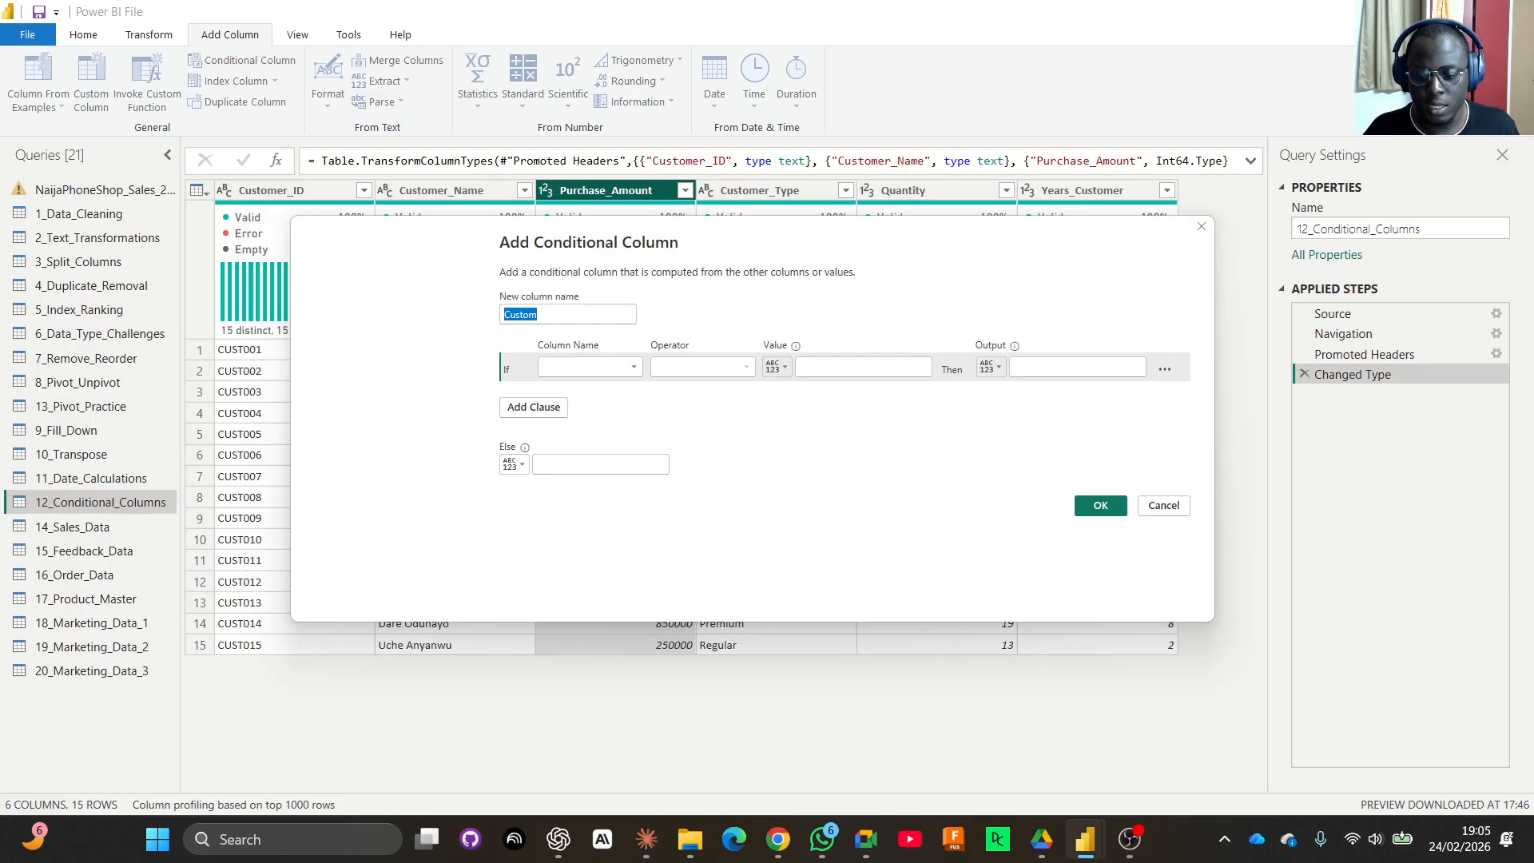
pyautogui.hotkey('alt', 'Tab')
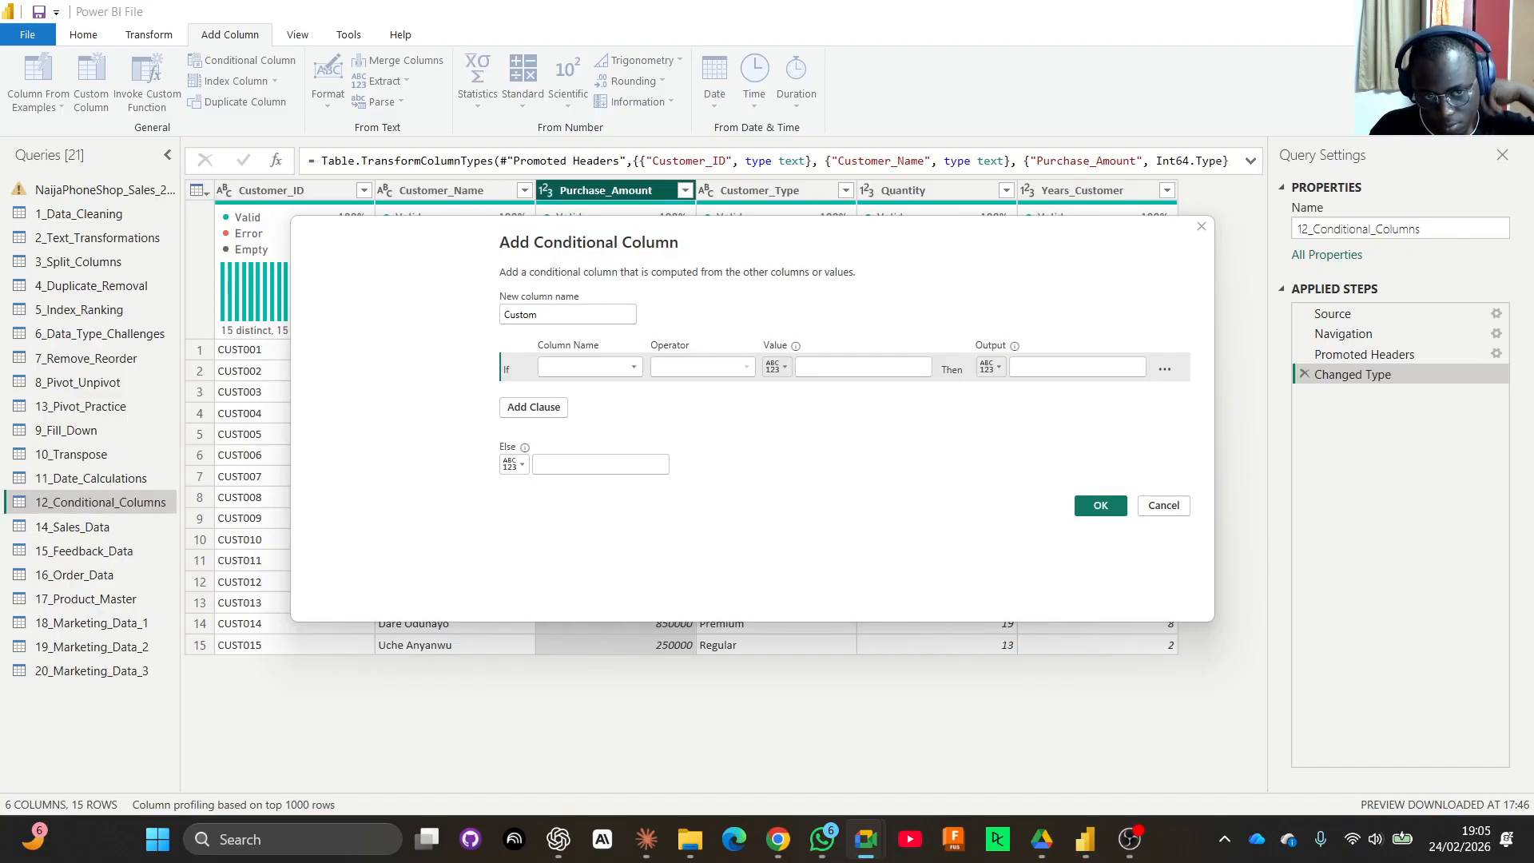
pyautogui.moveTo(675, 247)
pyautogui.mouseDown()
pyautogui.moveTo(648, 248)
pyautogui.moveTo(671, 250)
pyautogui.mouseUp()
pyautogui.doubleClick(507, 319)
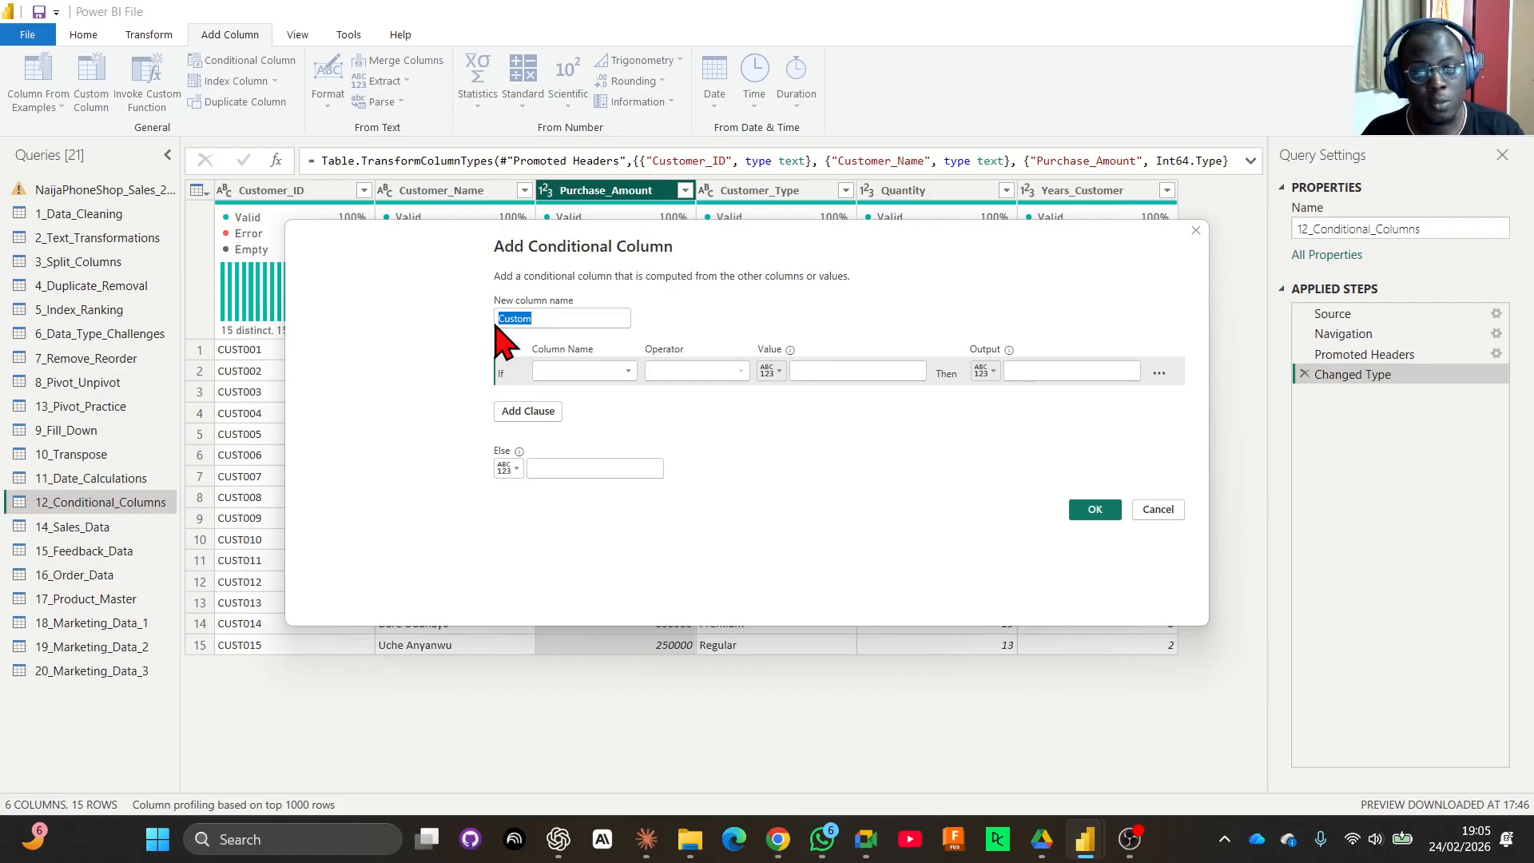
pyautogui.write('Cust')
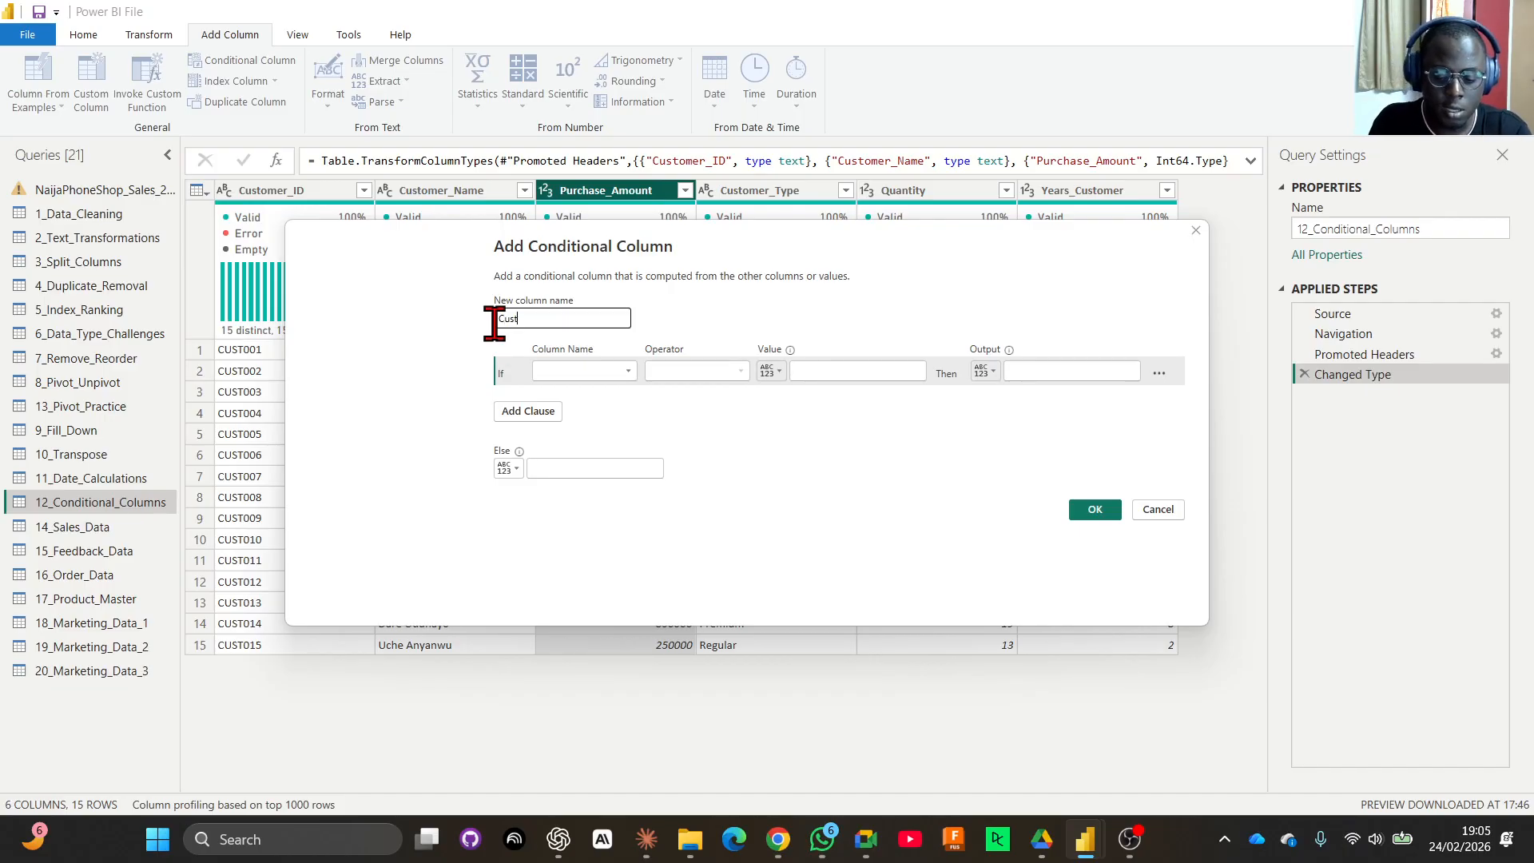
pyautogui.write('omer Segme')
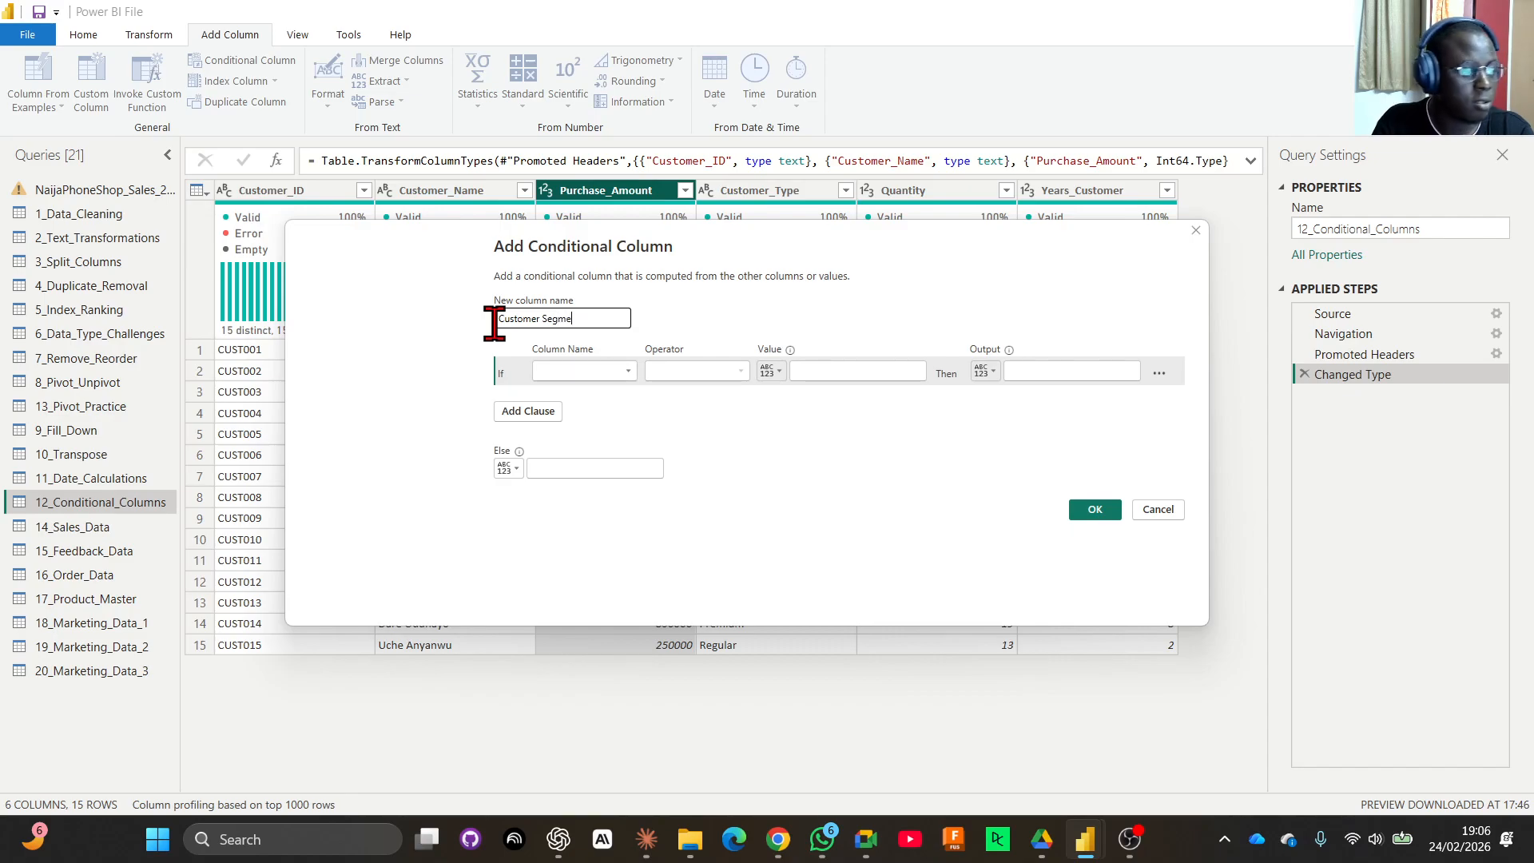
pyautogui.write('ntation')
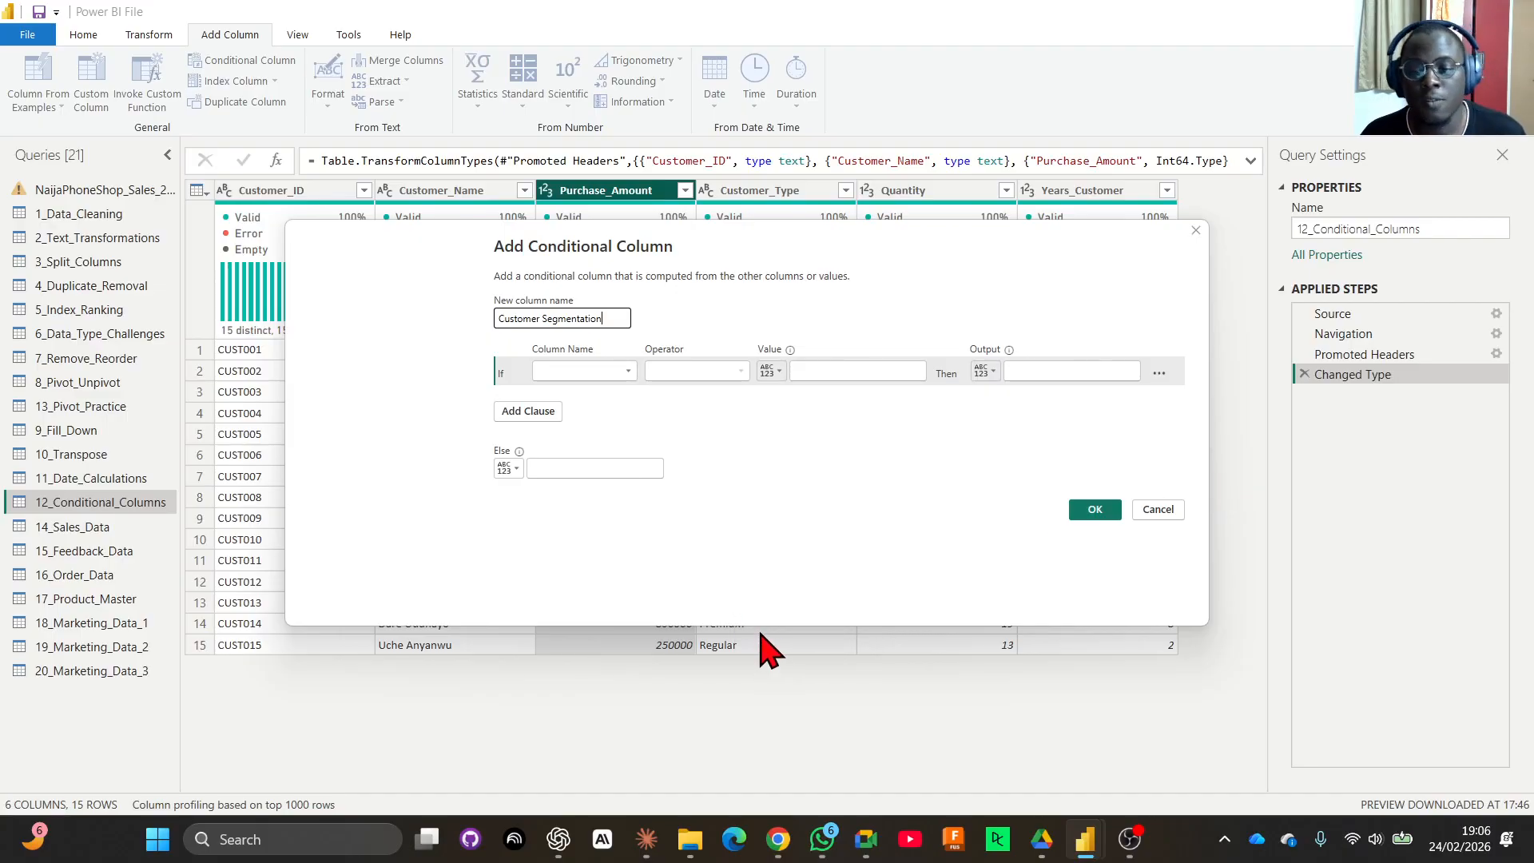
# Set the If condition of the conditional column to Purchase_Amount is greater than 500000.
pyautogui.click(569, 372)
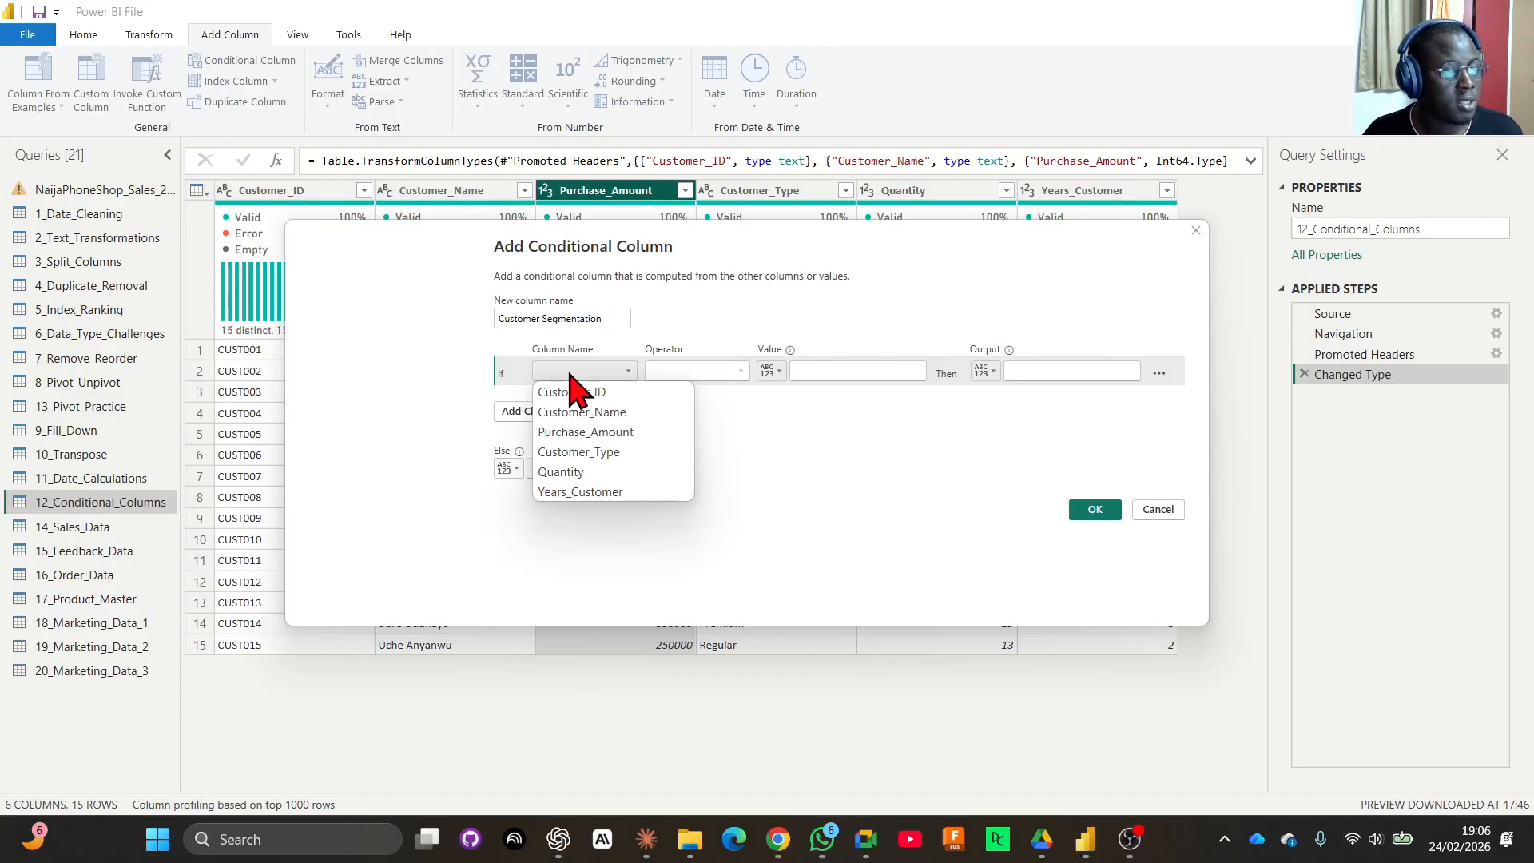
pyautogui.click(612, 435)
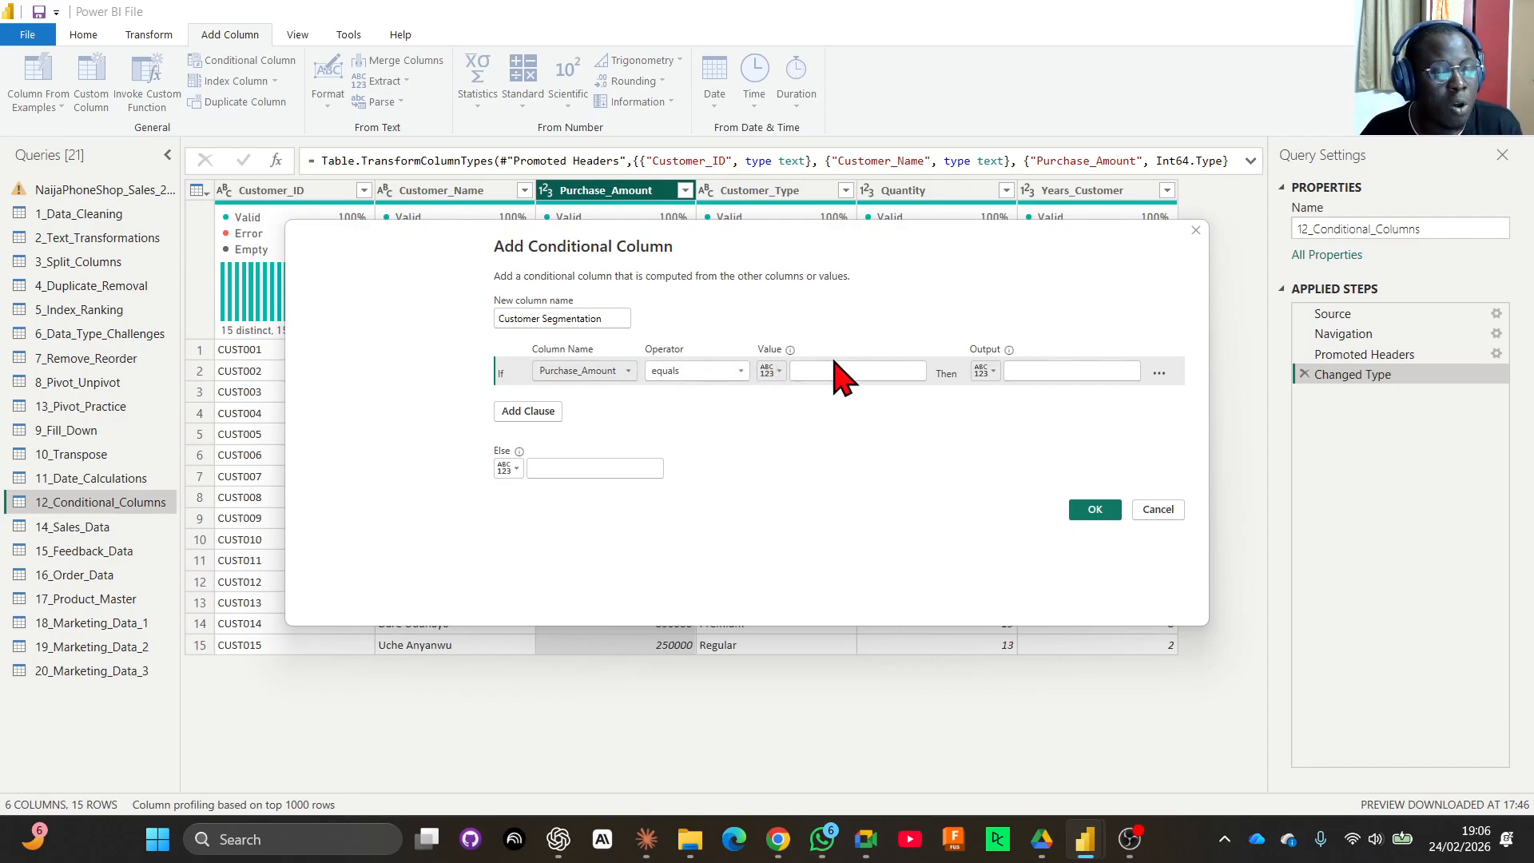
pyautogui.click(675, 372)
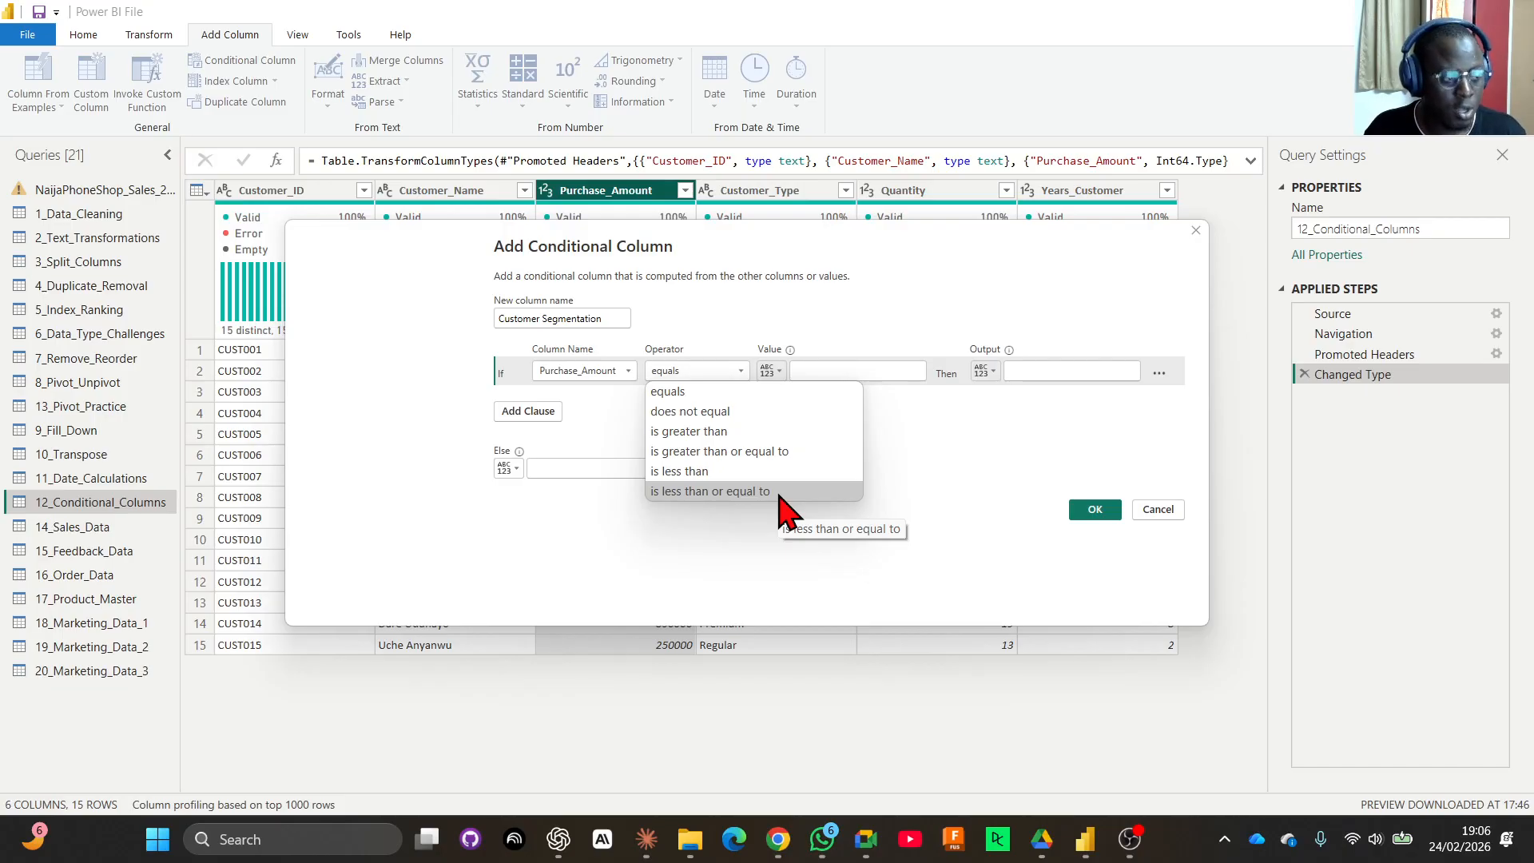
pyautogui.click(758, 433)
pyautogui.click(860, 369)
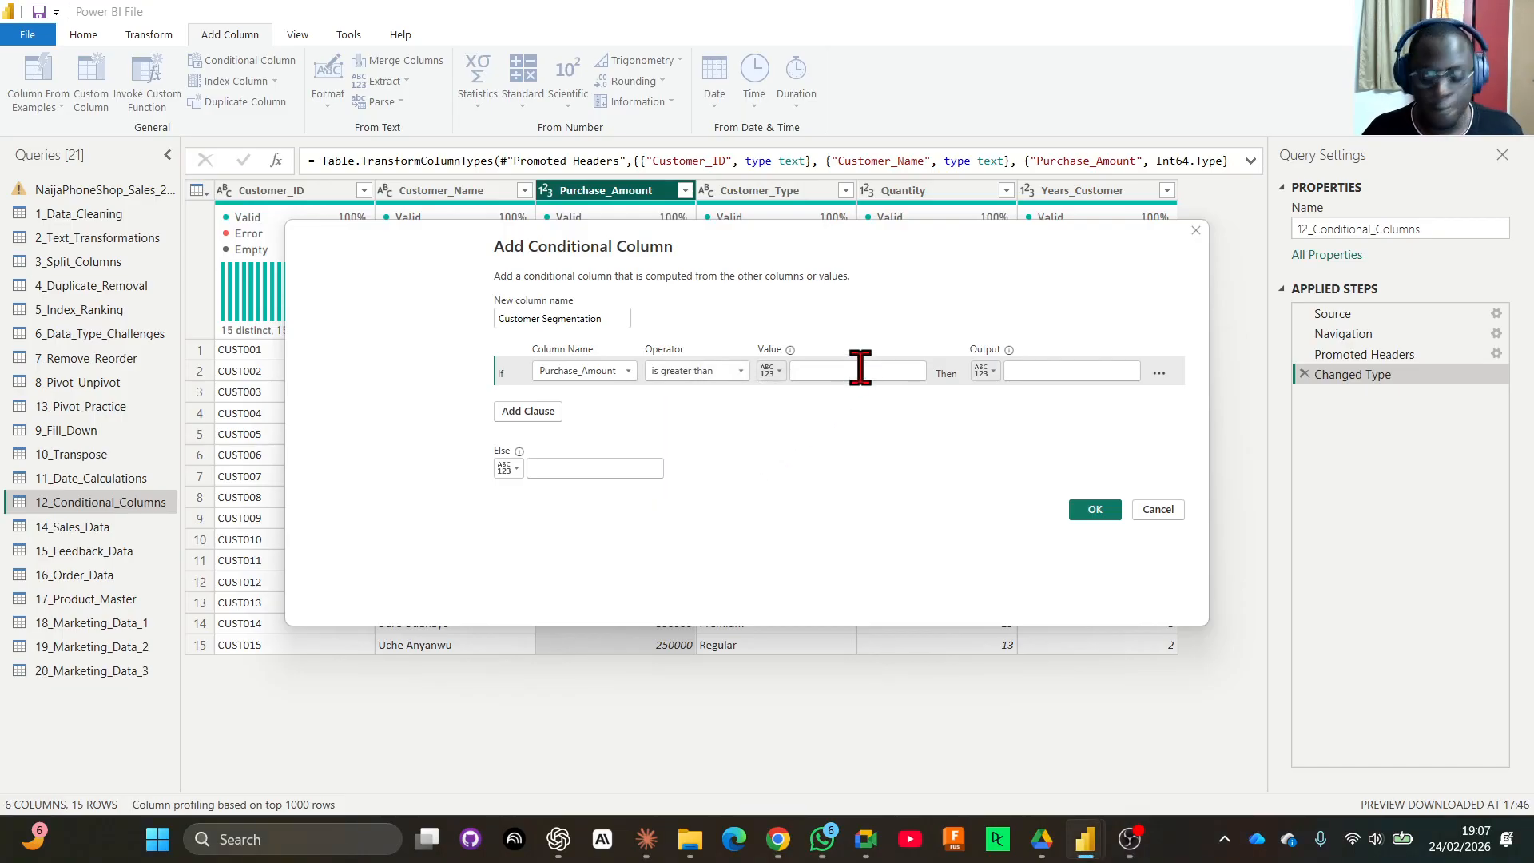
pyautogui.write('500000')
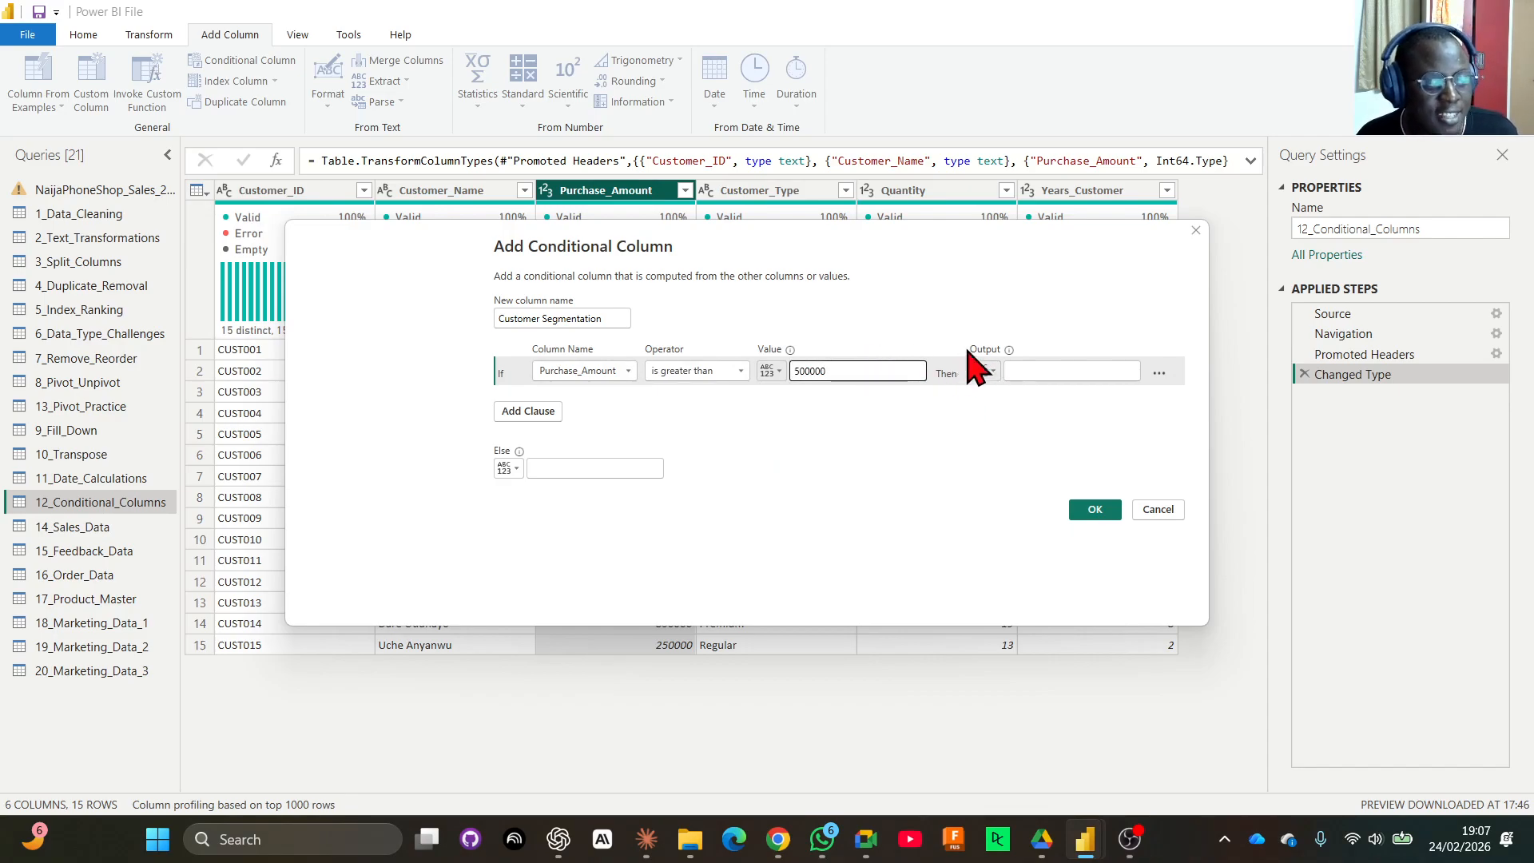
# Set the condition's output to High Order and the Else result to Low Order, and create the column.
pyautogui.click(1051, 371)
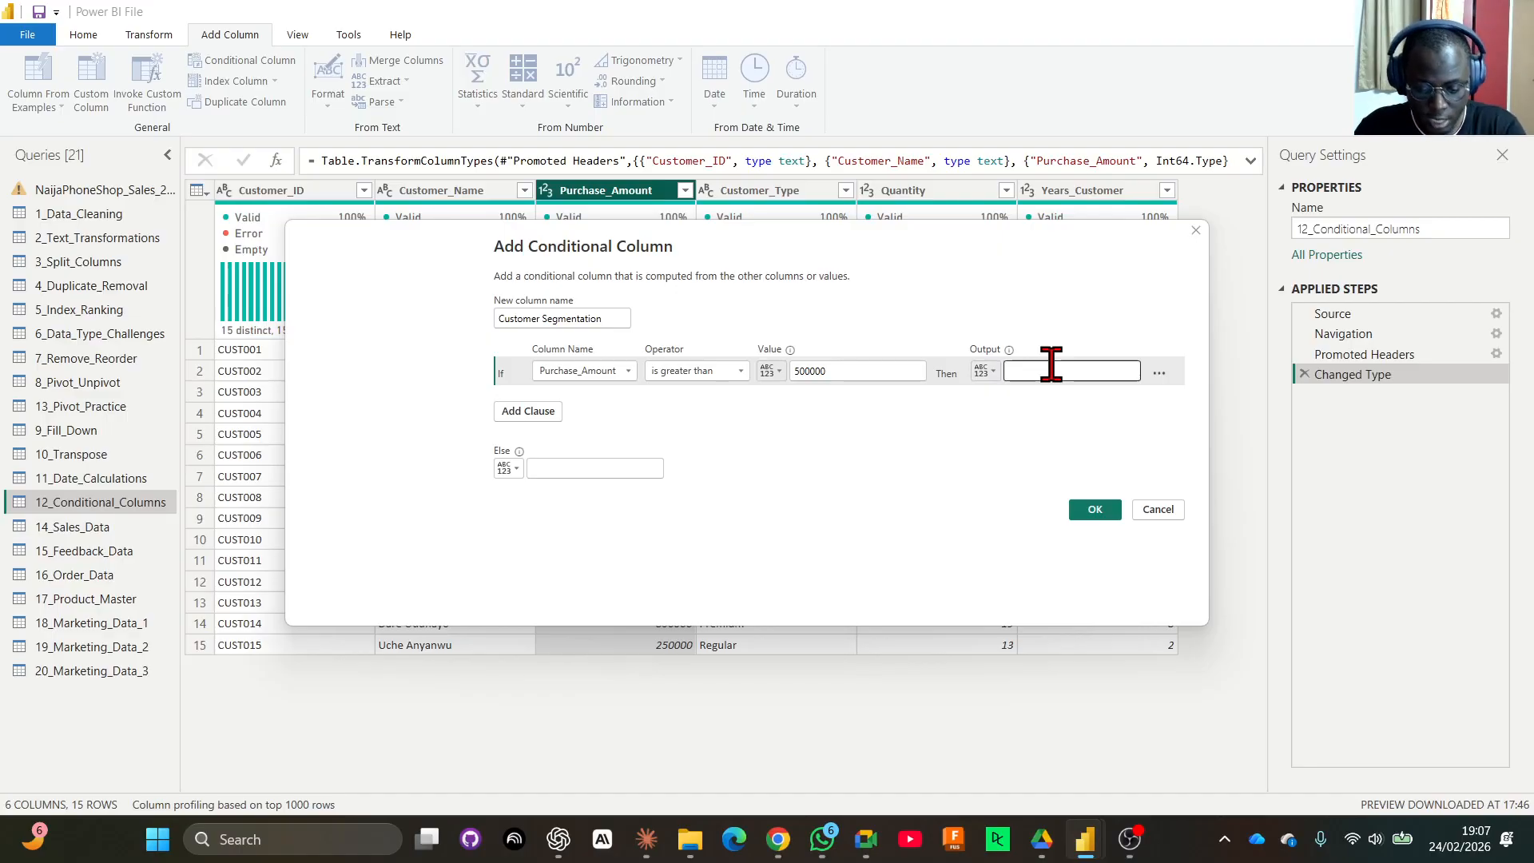
pyautogui.write('High OR')
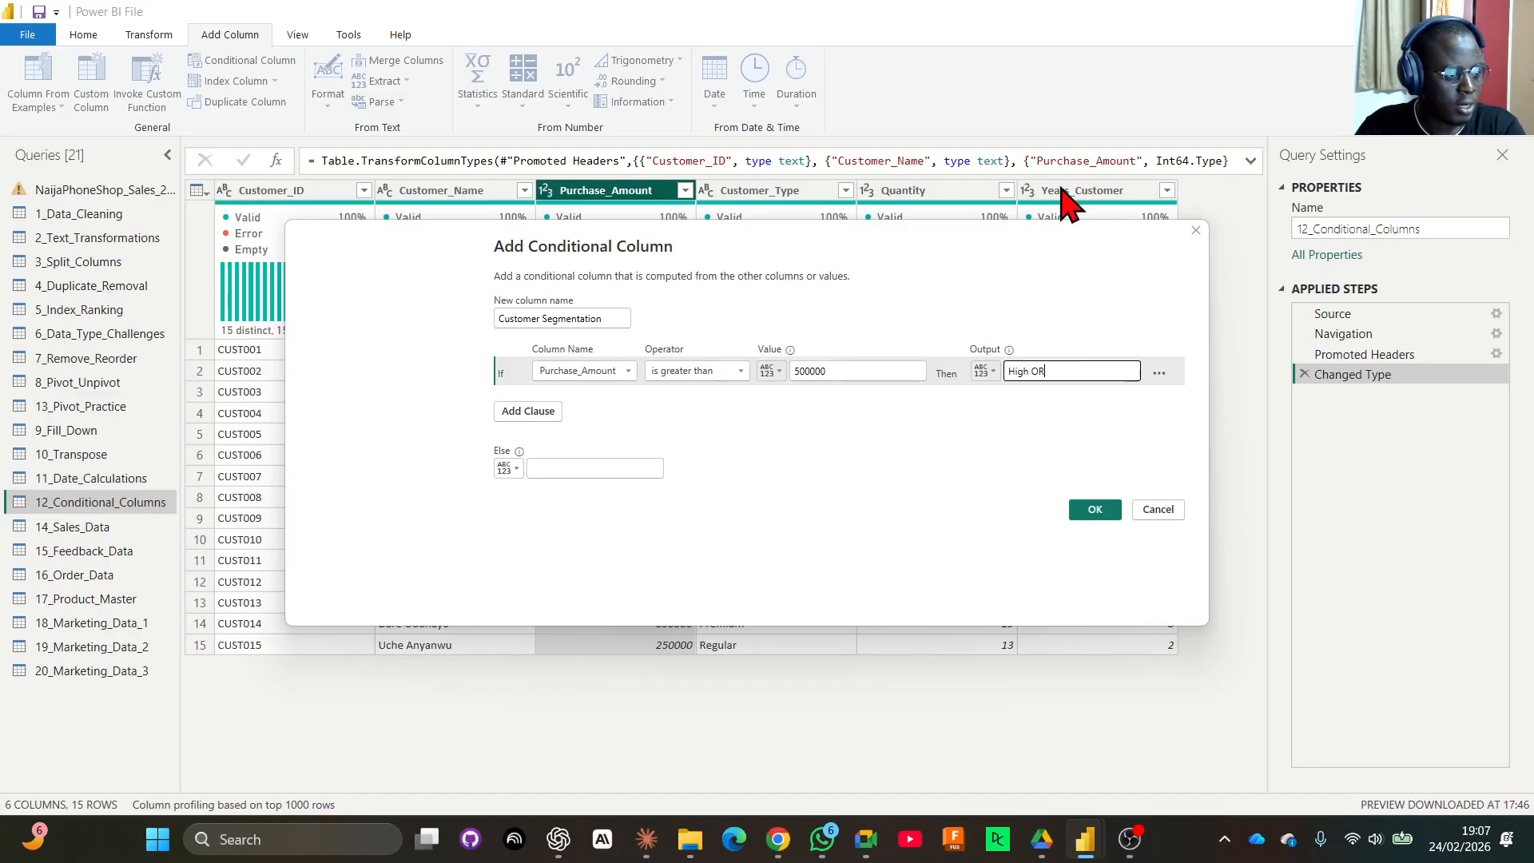
pyautogui.press('BackSpace')
pyautogui.write('rder')
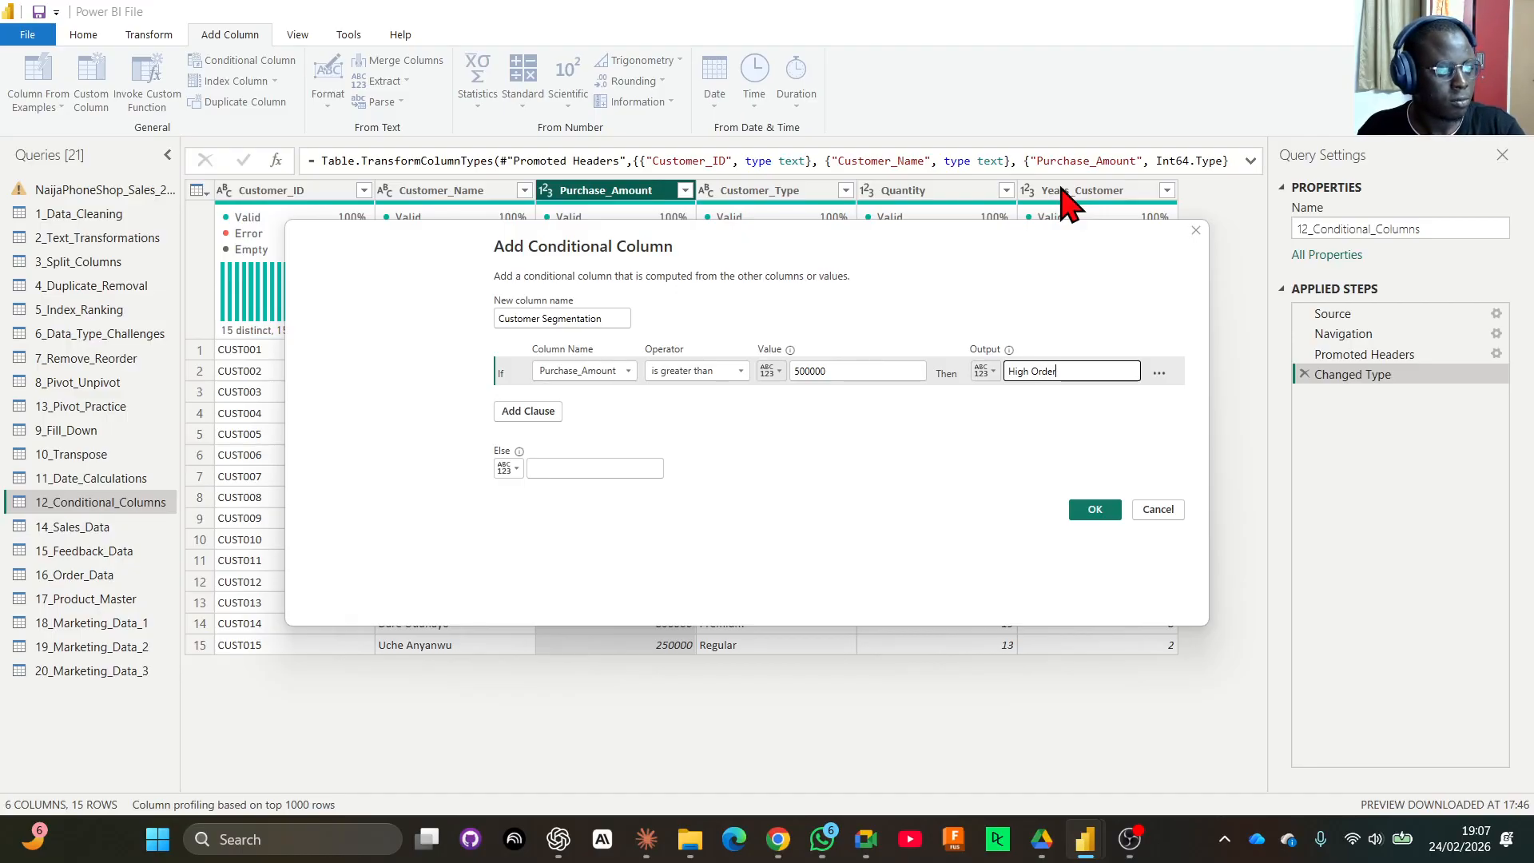
pyautogui.click(574, 464)
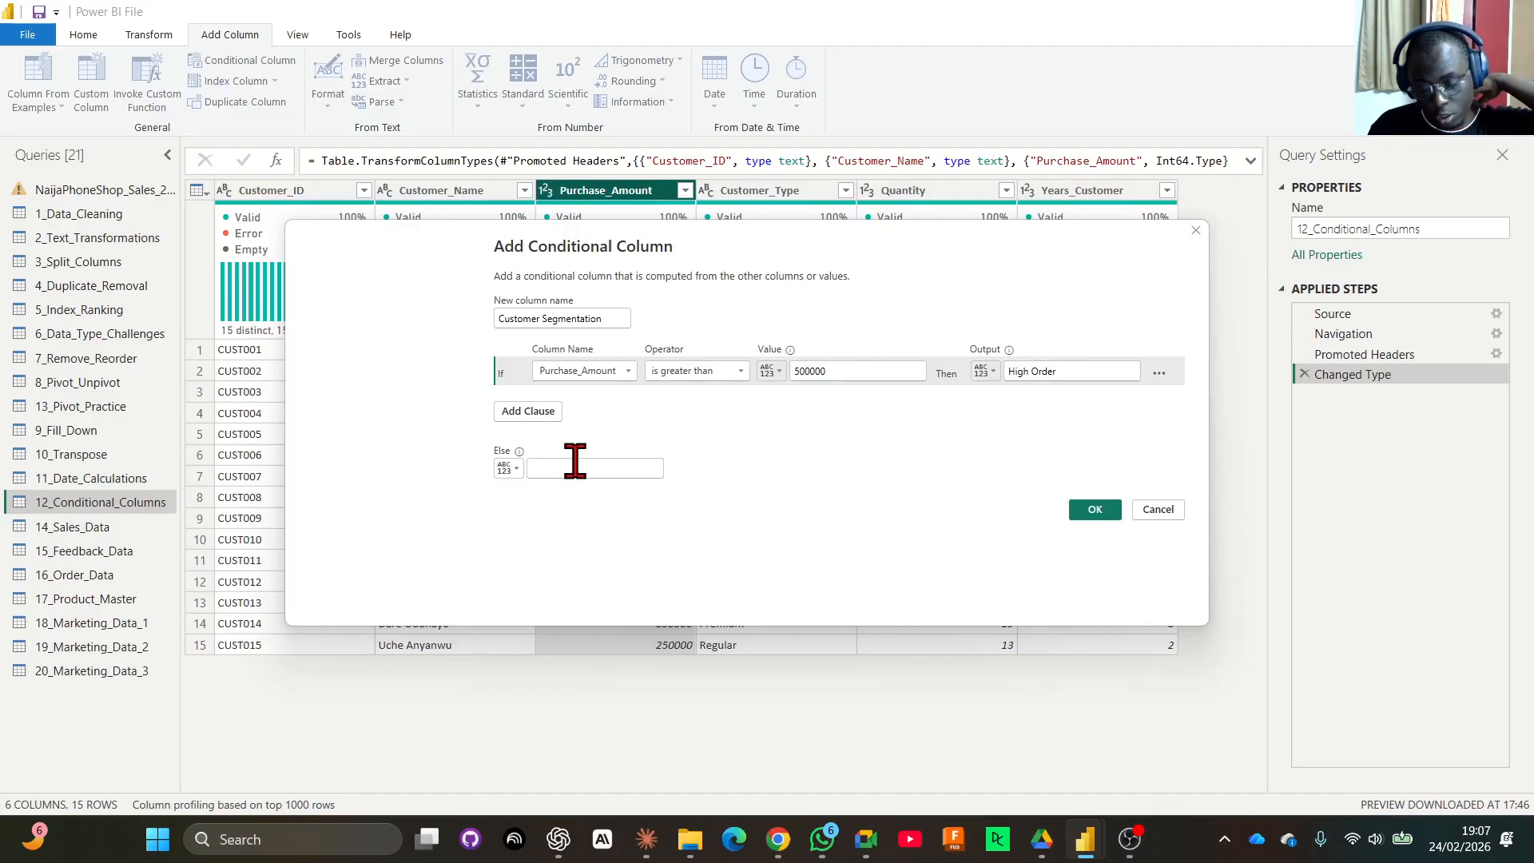
pyautogui.write('Low Order')
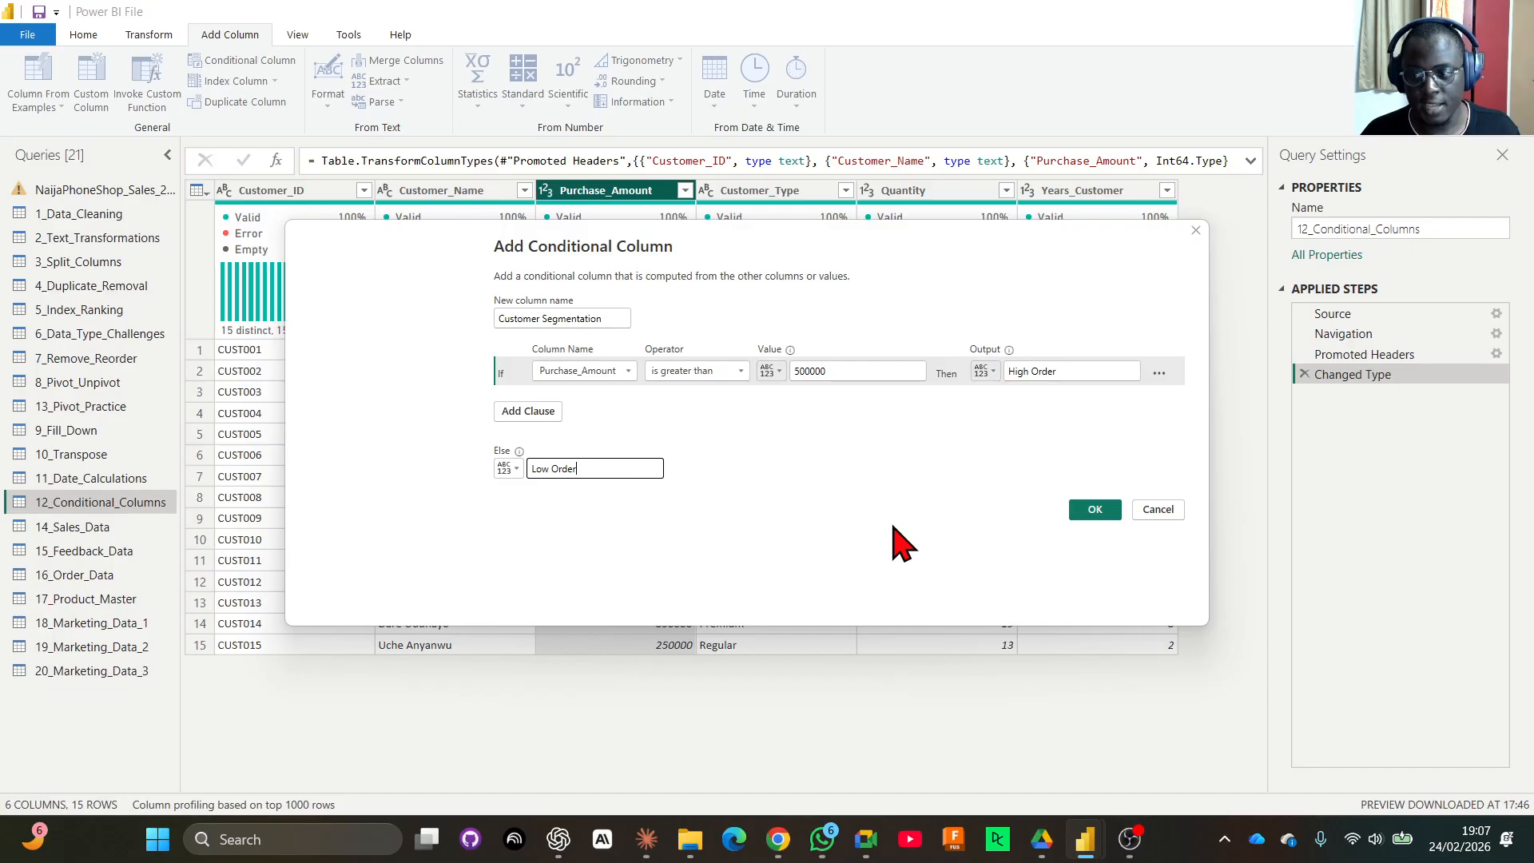
pyautogui.click(1087, 515)
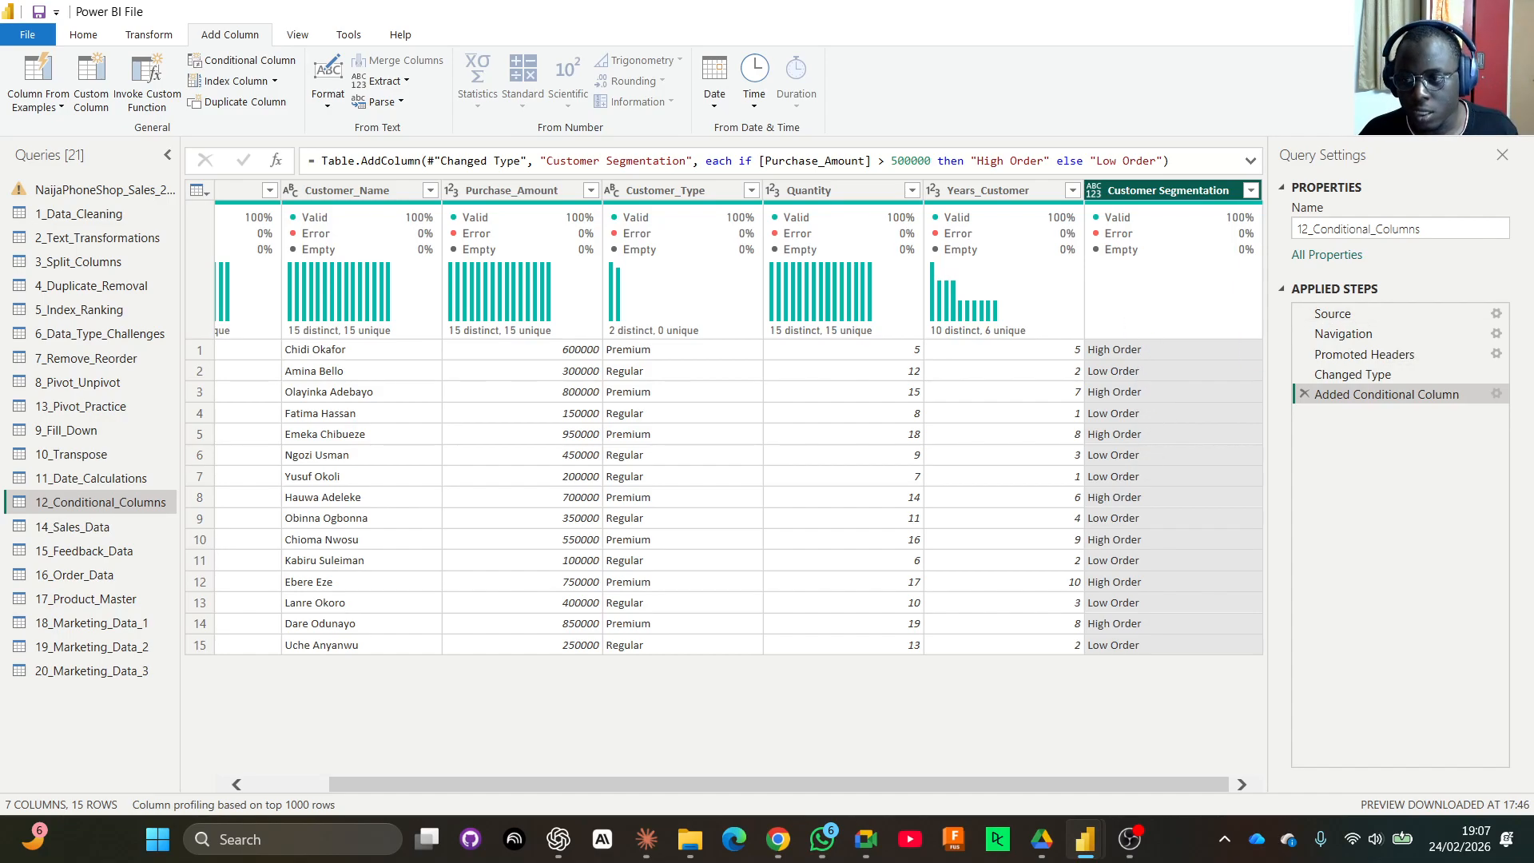
pyautogui.hotkey('alt', 'Tab')
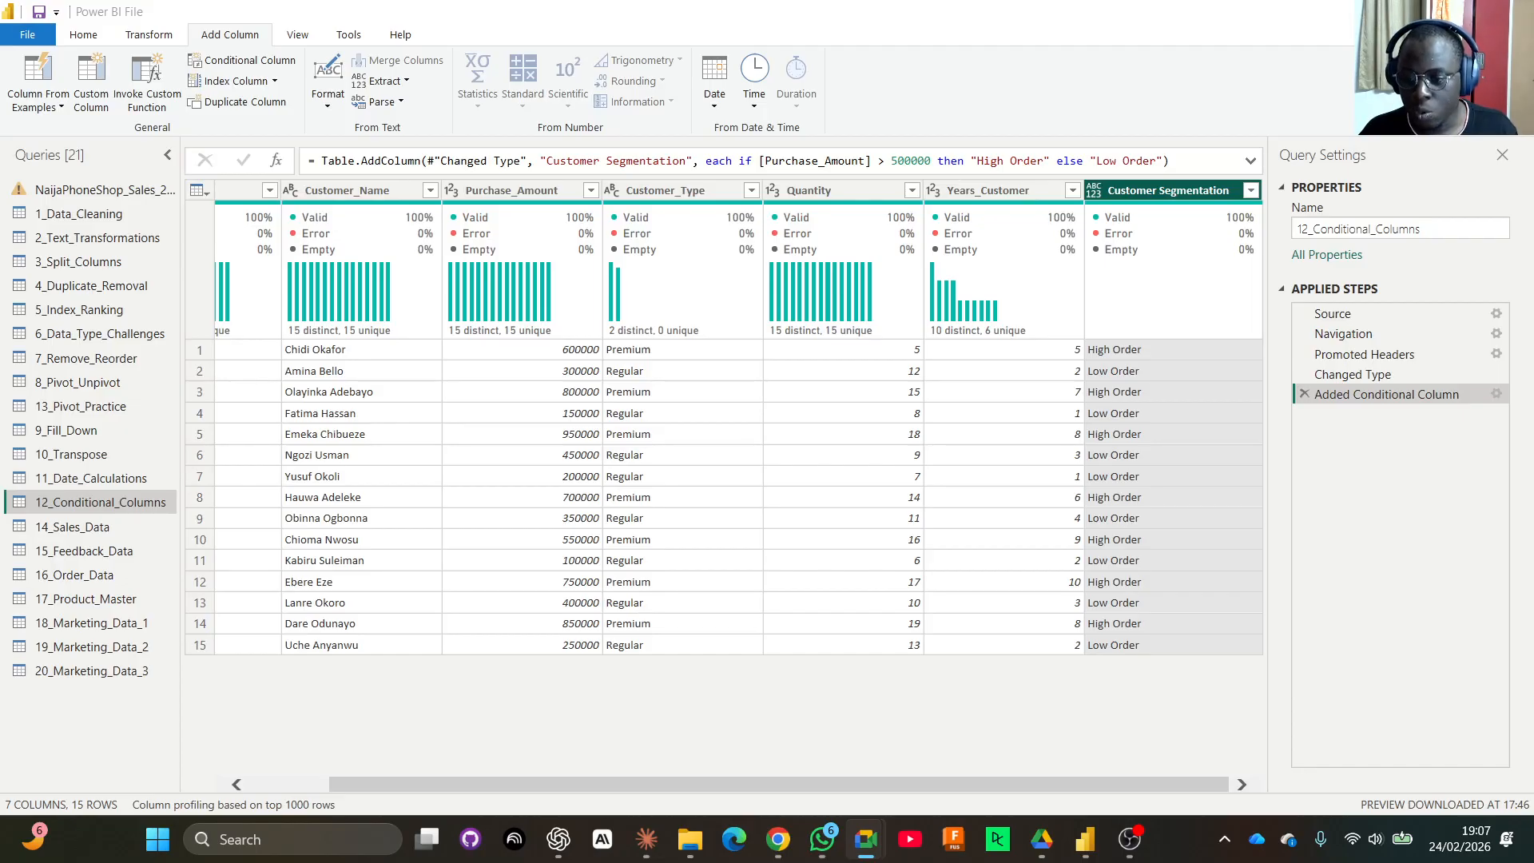
pyautogui.hotkey('alt', 'Tab')
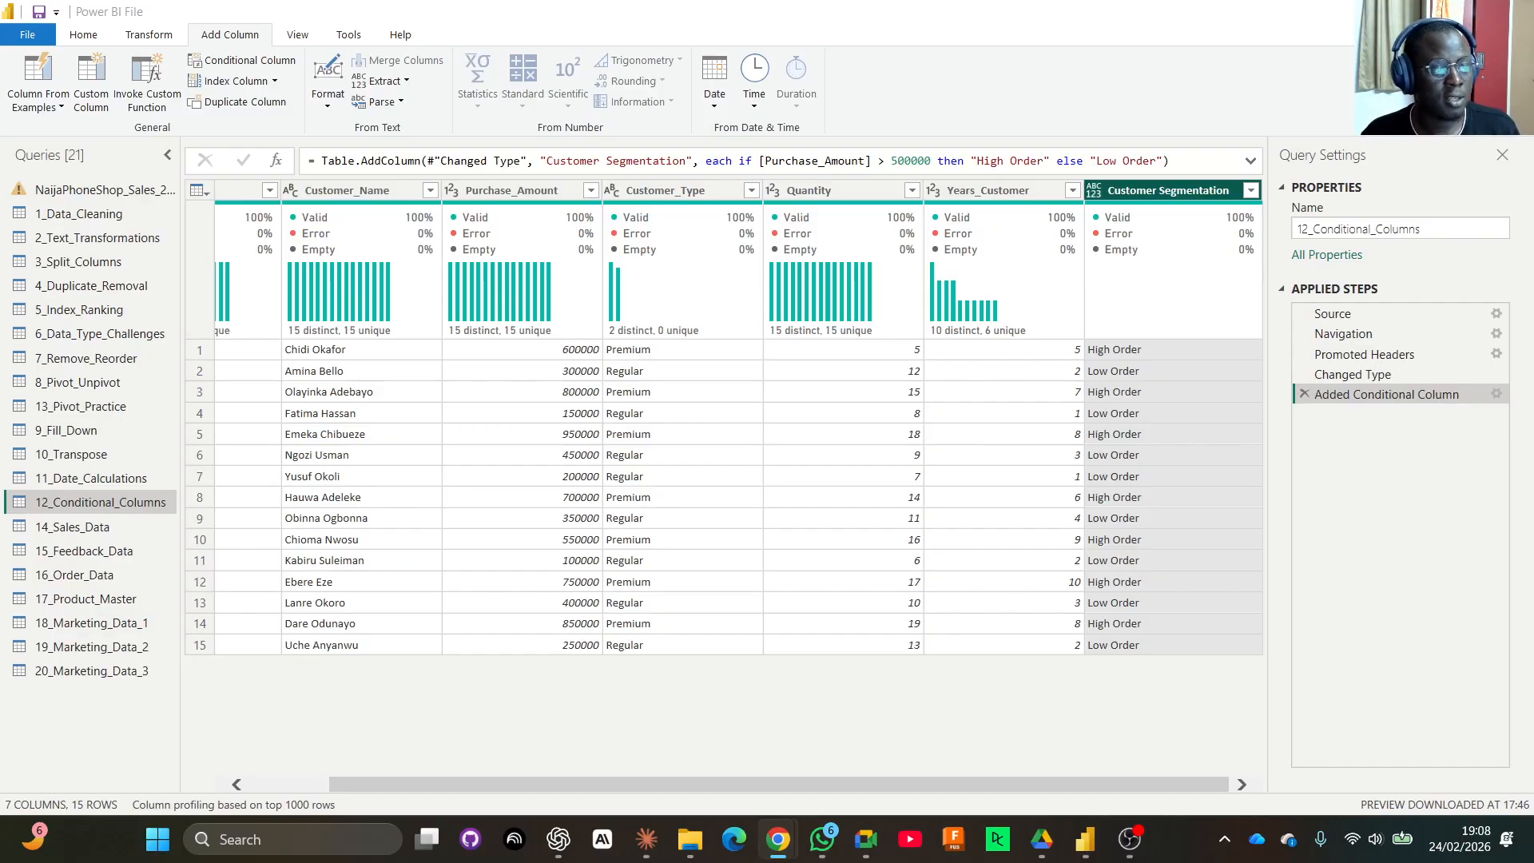
# Reopen the settings of the Added Conditional Column step and add an Else If clause based on Purchase_Amount.
pyautogui.click(1499, 396)
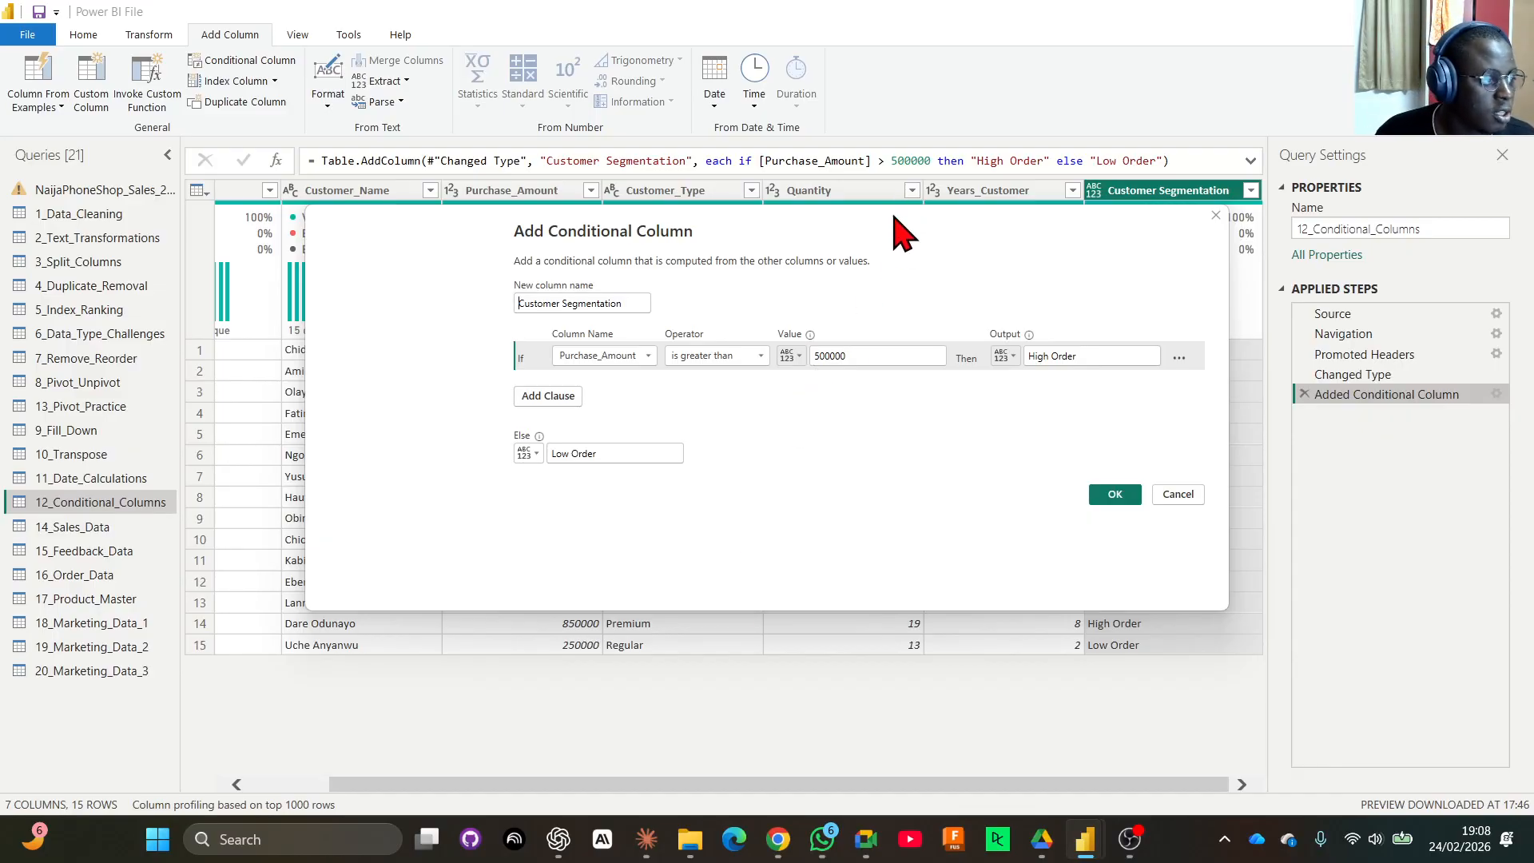
pyautogui.moveTo(885, 250); pyautogui.dragTo(935, 237)
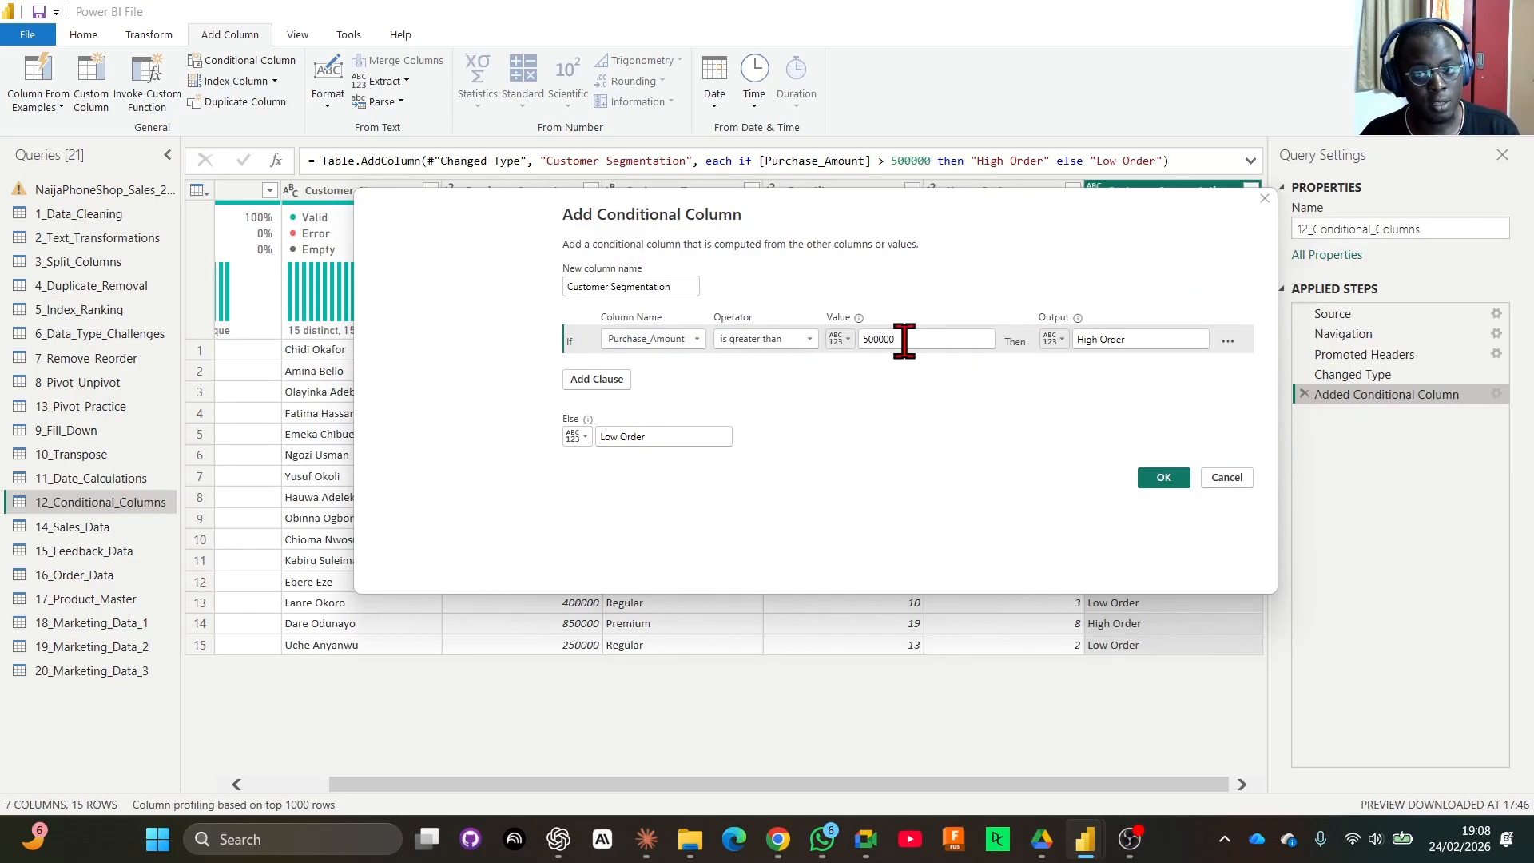
pyautogui.click(592, 385)
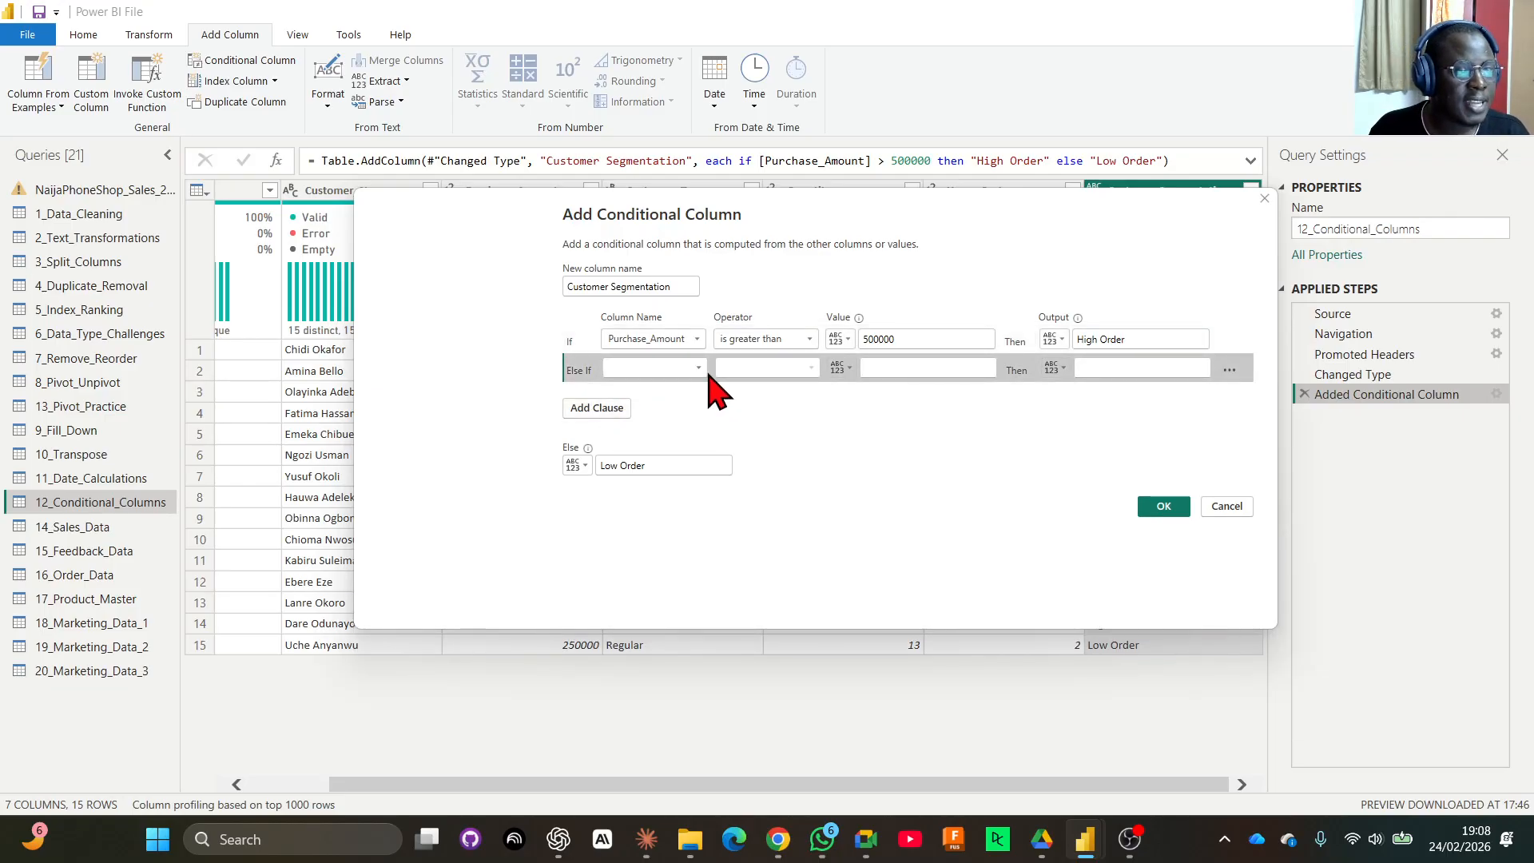
pyautogui.click(651, 367)
pyautogui.click(635, 441)
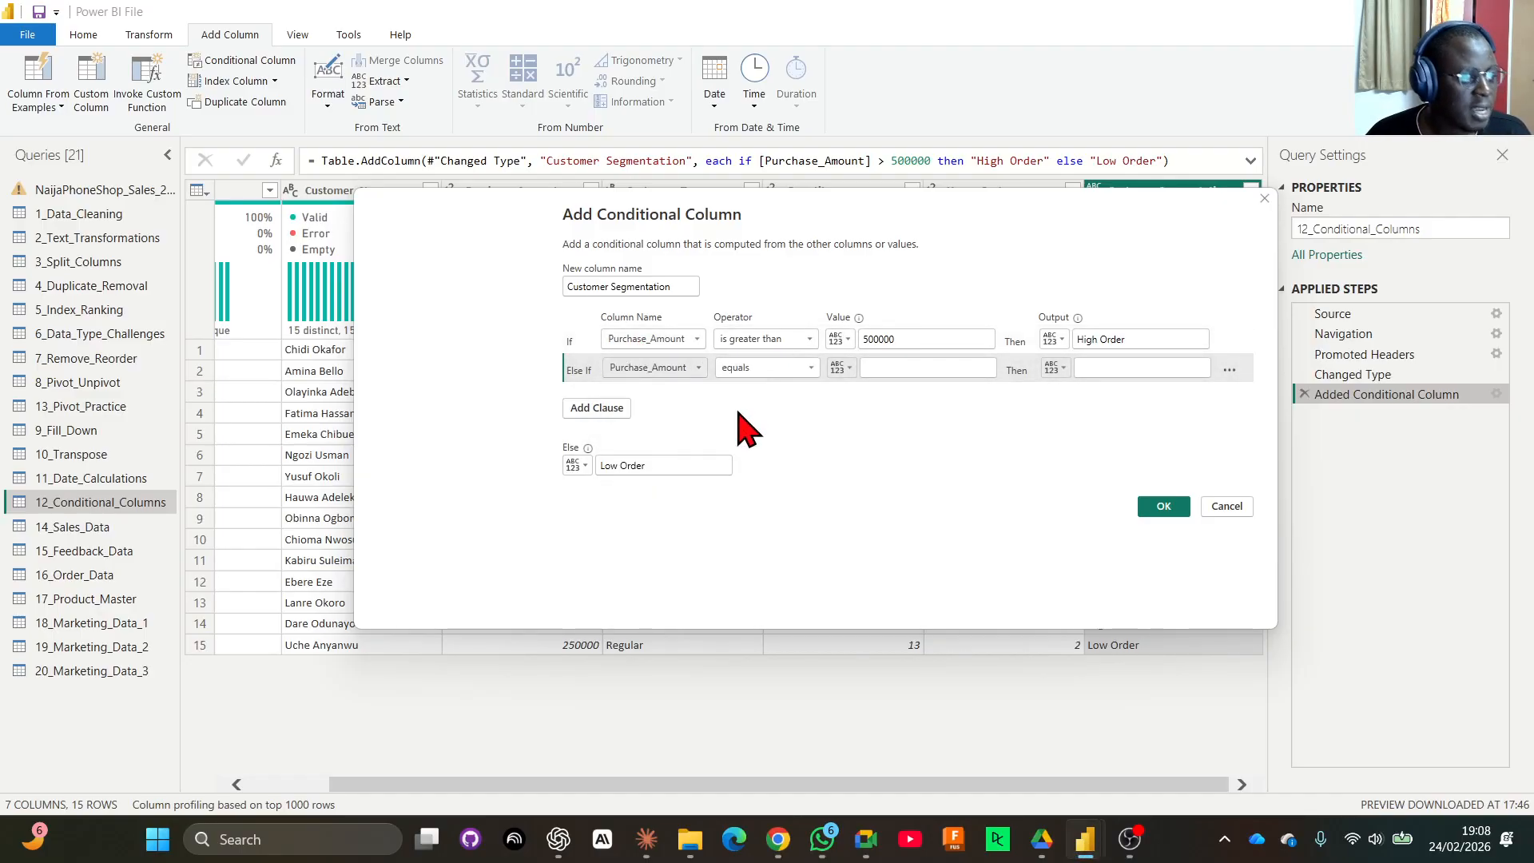
# Set the Else If condition on Purchase_Amount to is less than or equal to 50000.
pyautogui.click(789, 367)
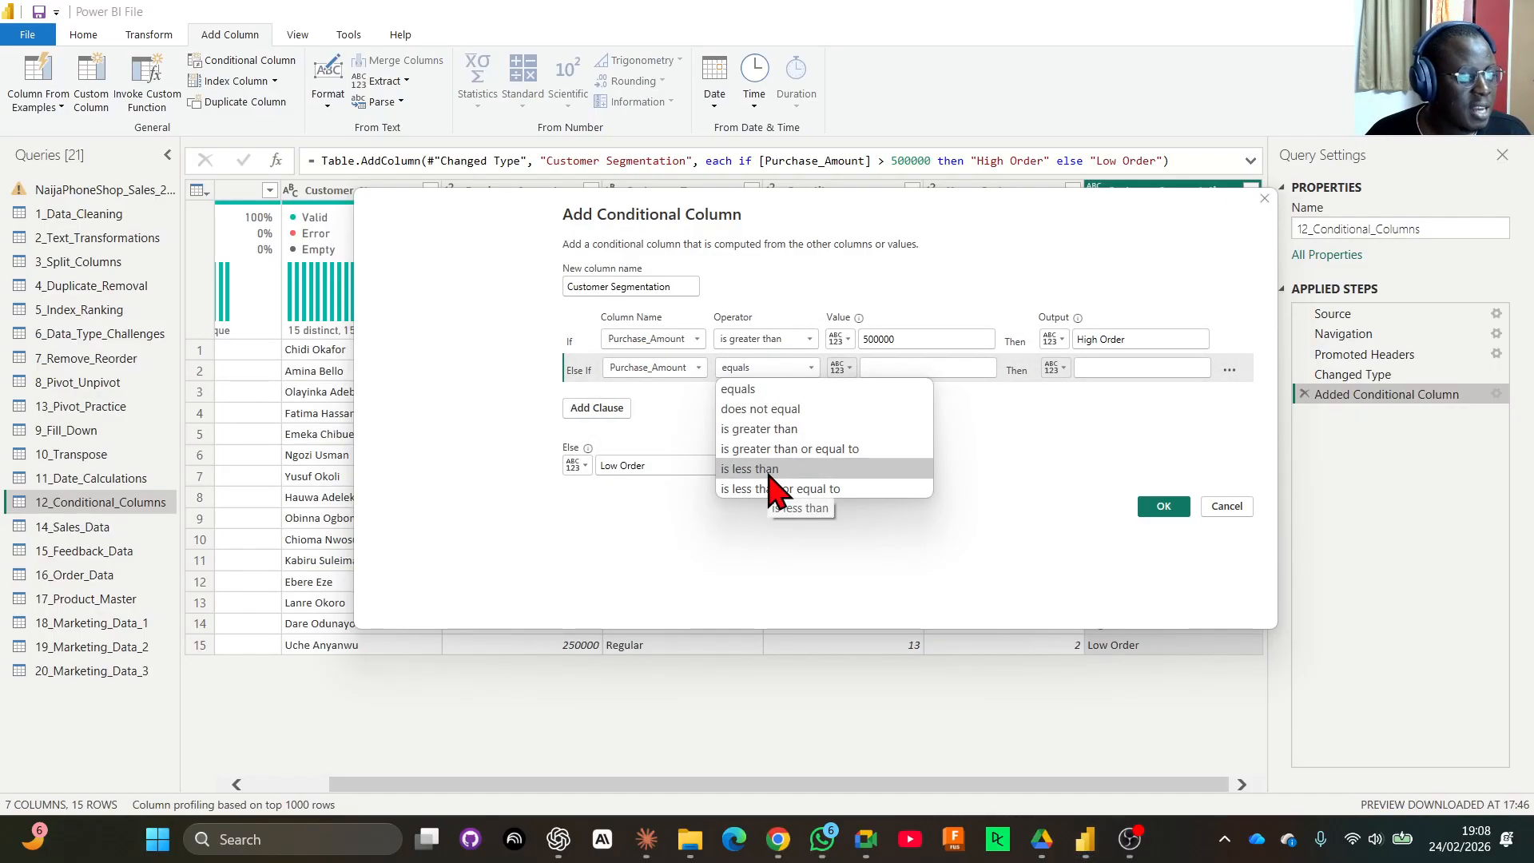
pyautogui.click(770, 472)
pyautogui.click(792, 372)
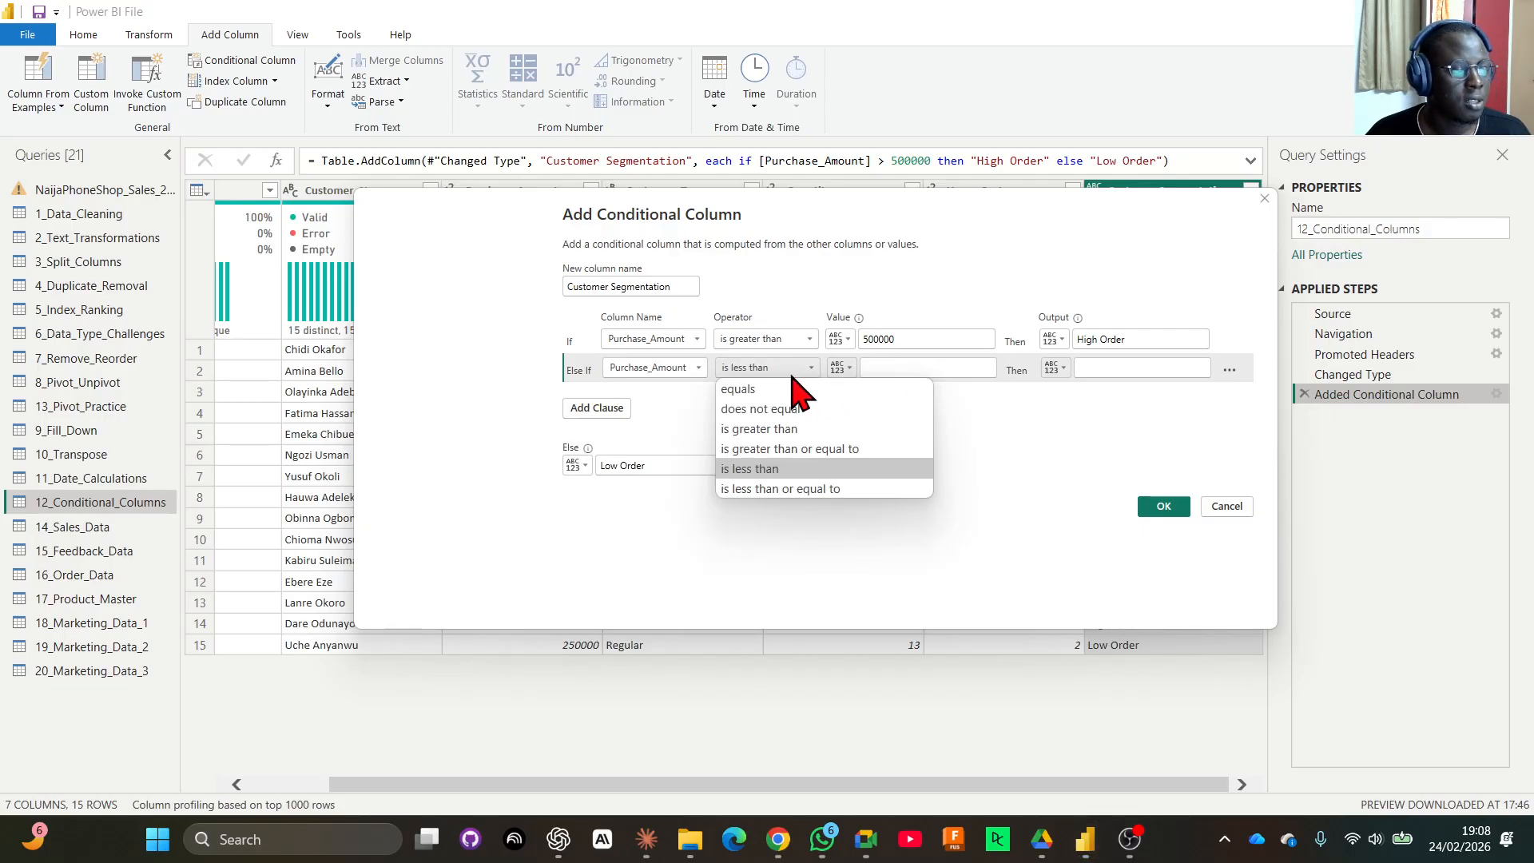
pyautogui.click(788, 489)
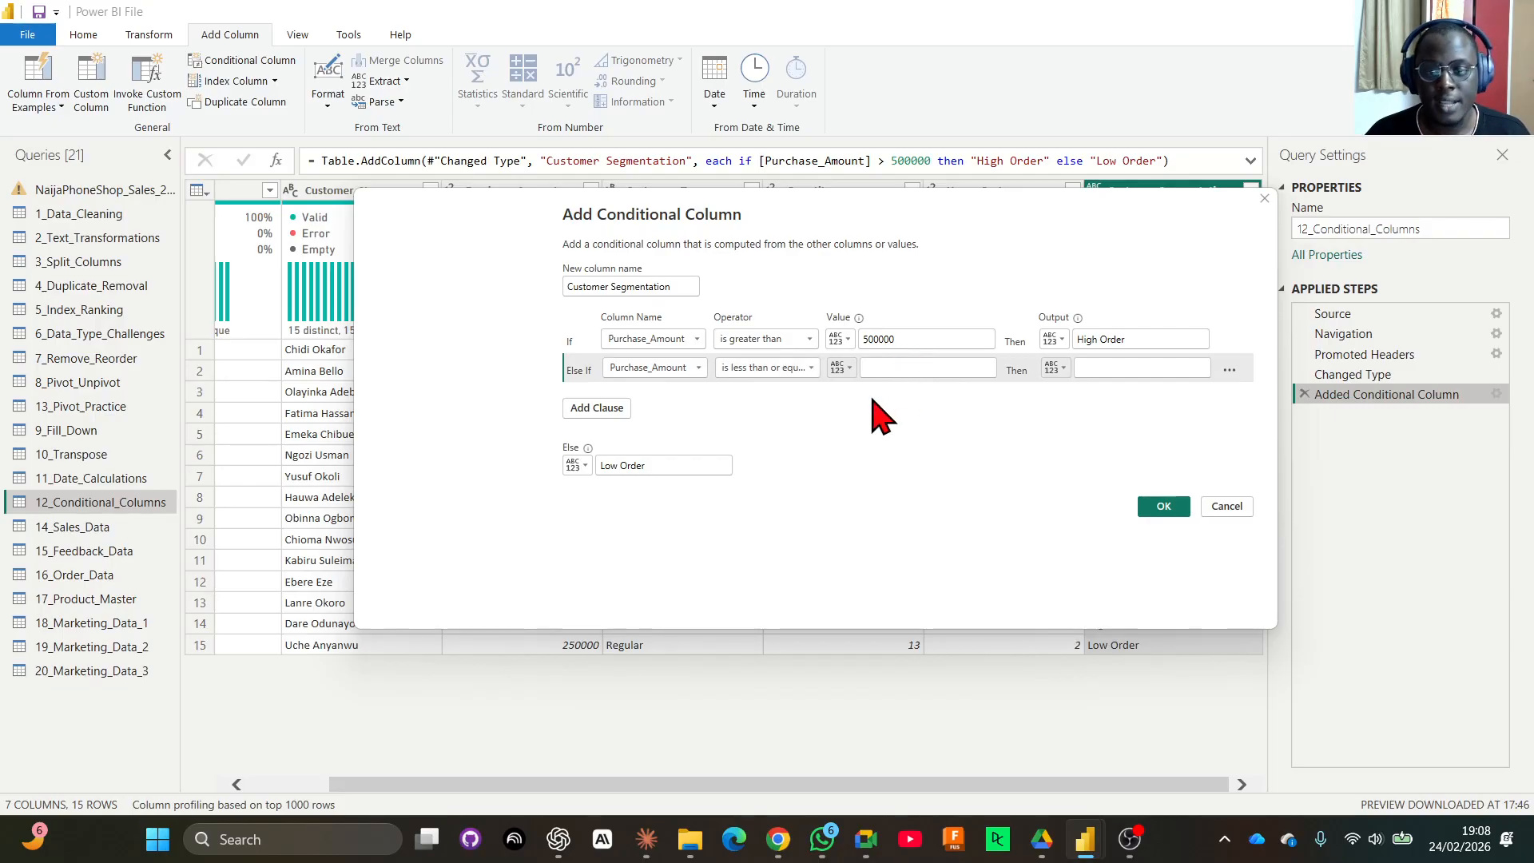
pyautogui.write('2')
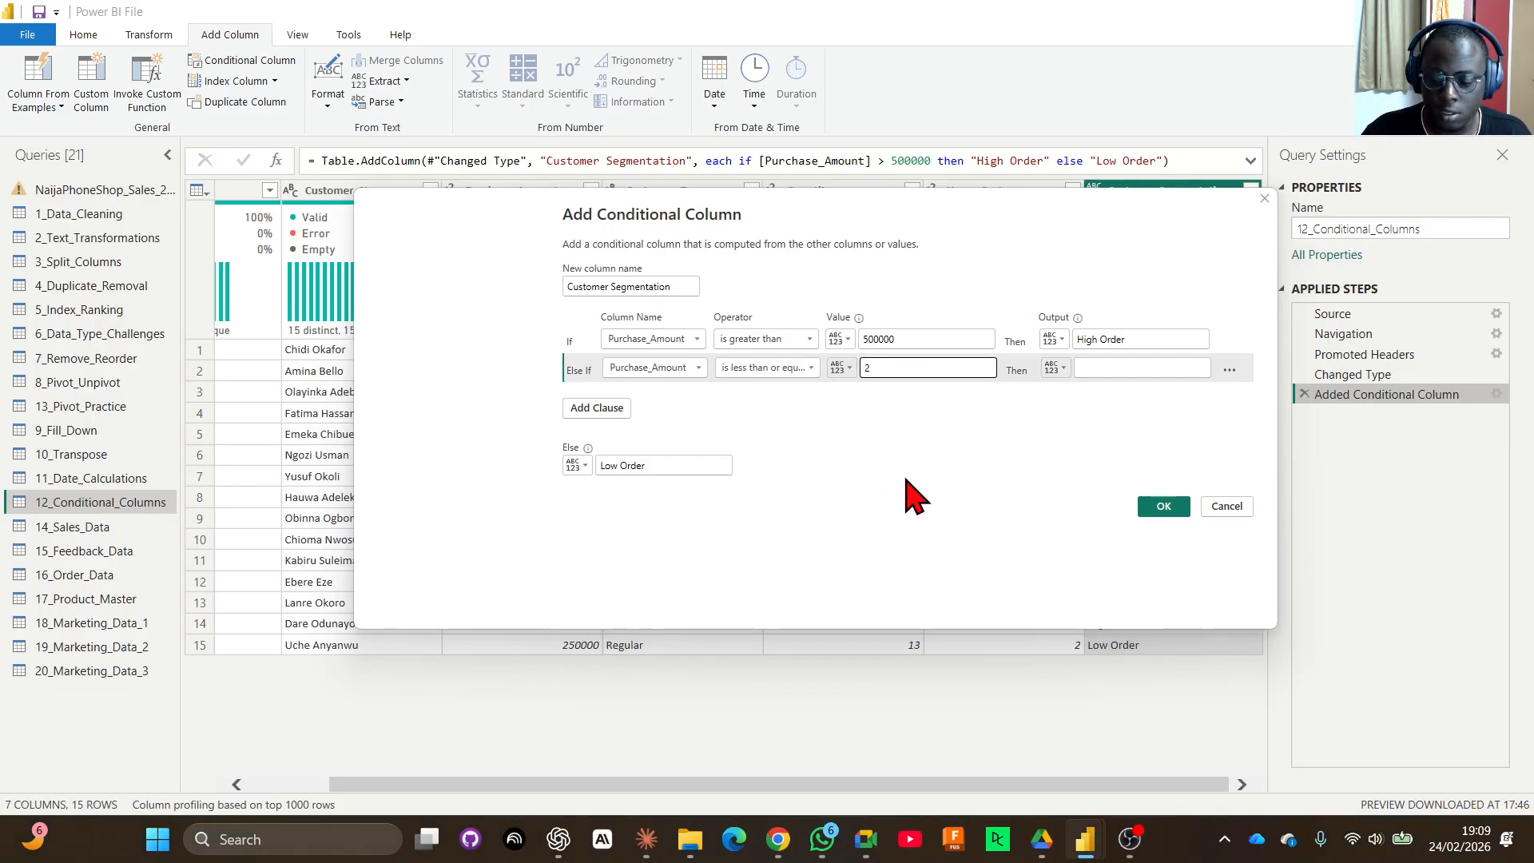
pyautogui.write('5')
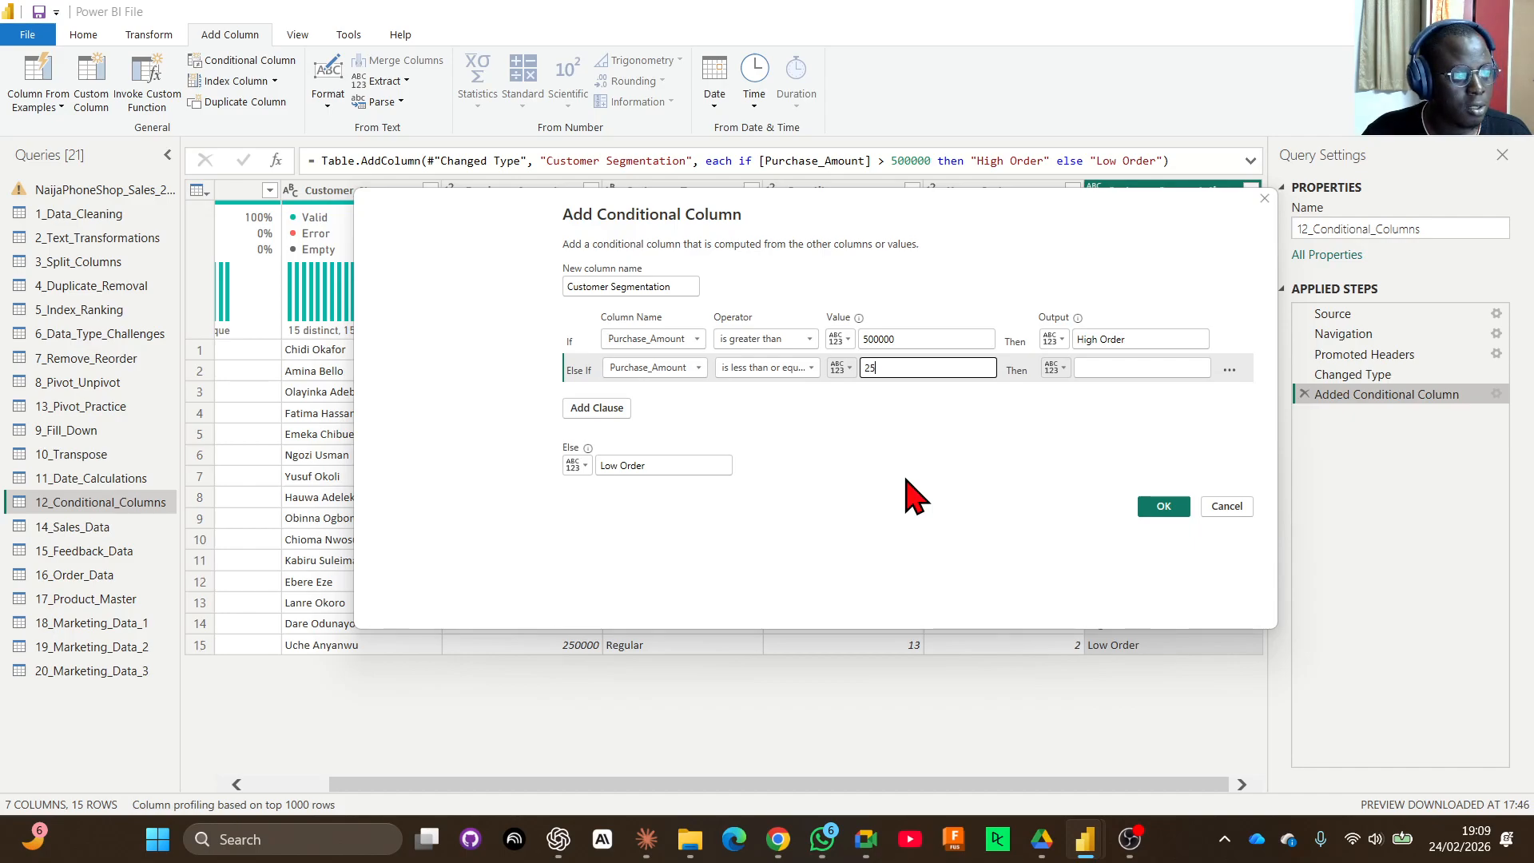
pyautogui.write('000')
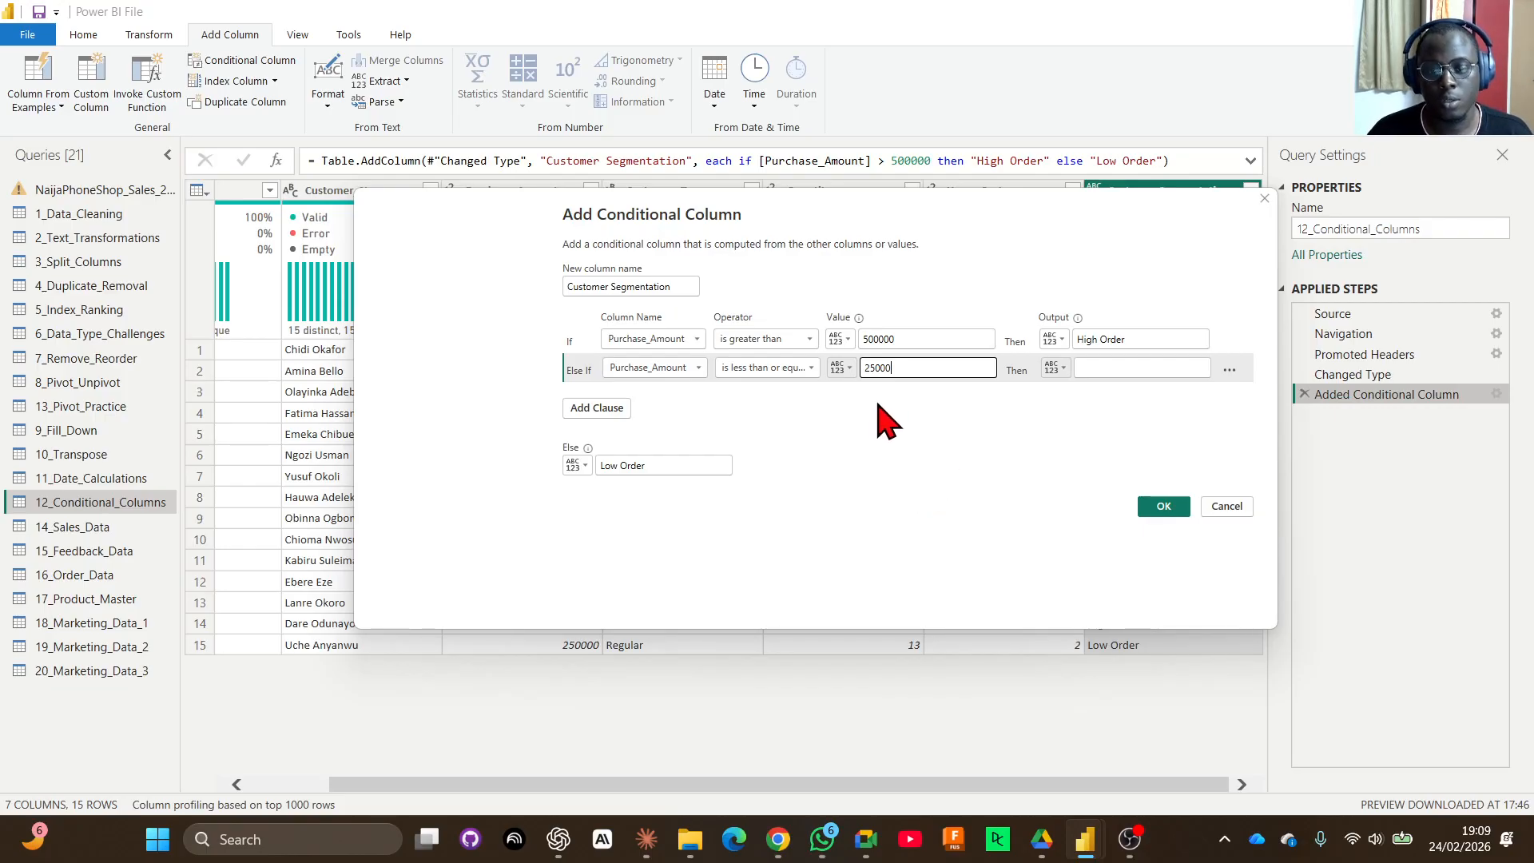
pyautogui.moveTo(1000, 366); pyautogui.dragTo(868, 382)
pyautogui.write('50000')
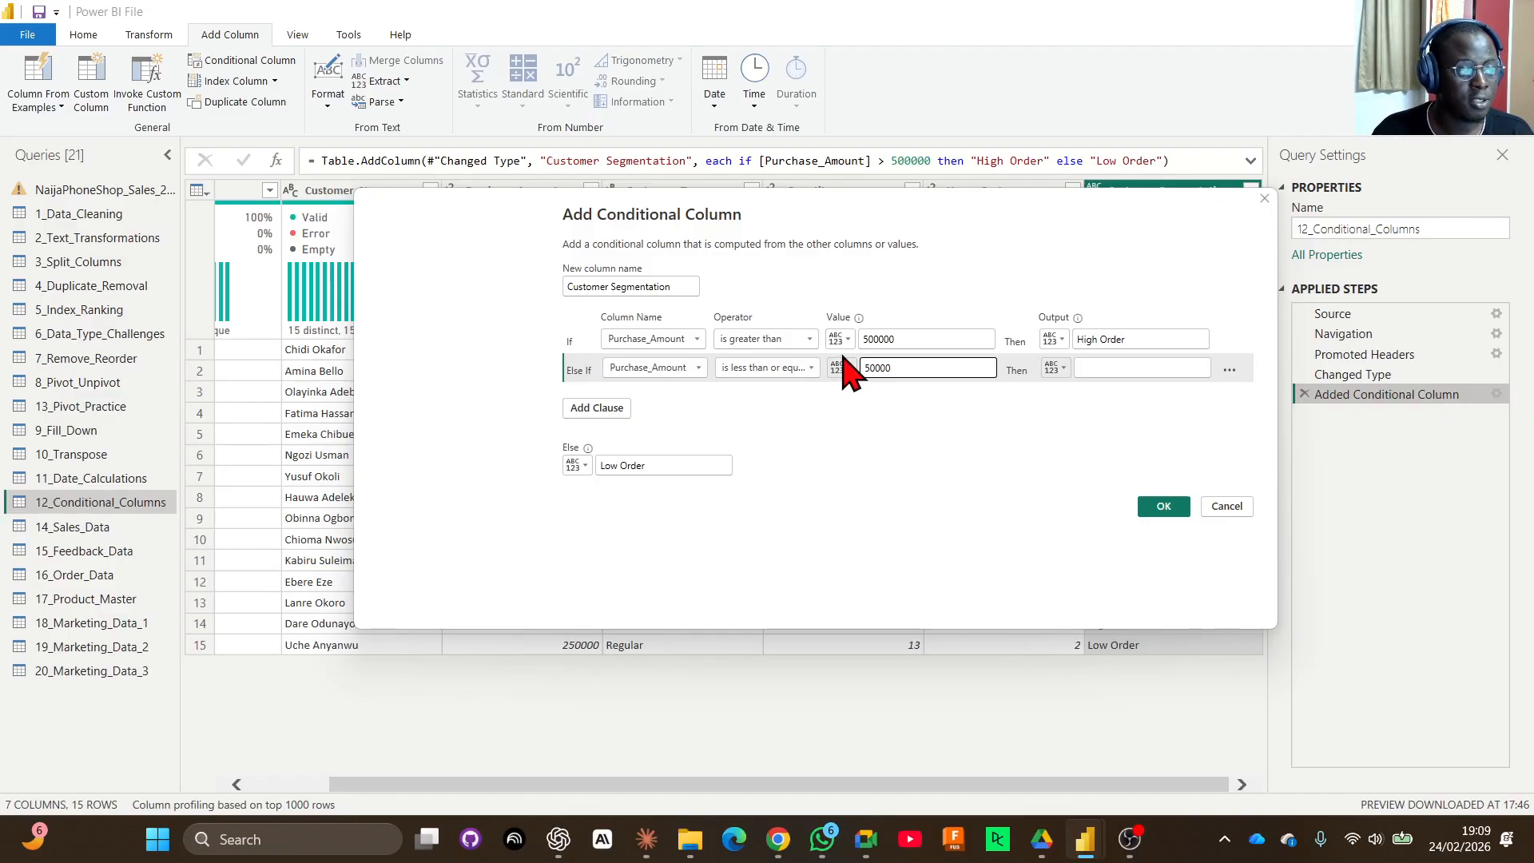
# Set the output of the Else If clause to Mid Order.
pyautogui.click(1114, 364)
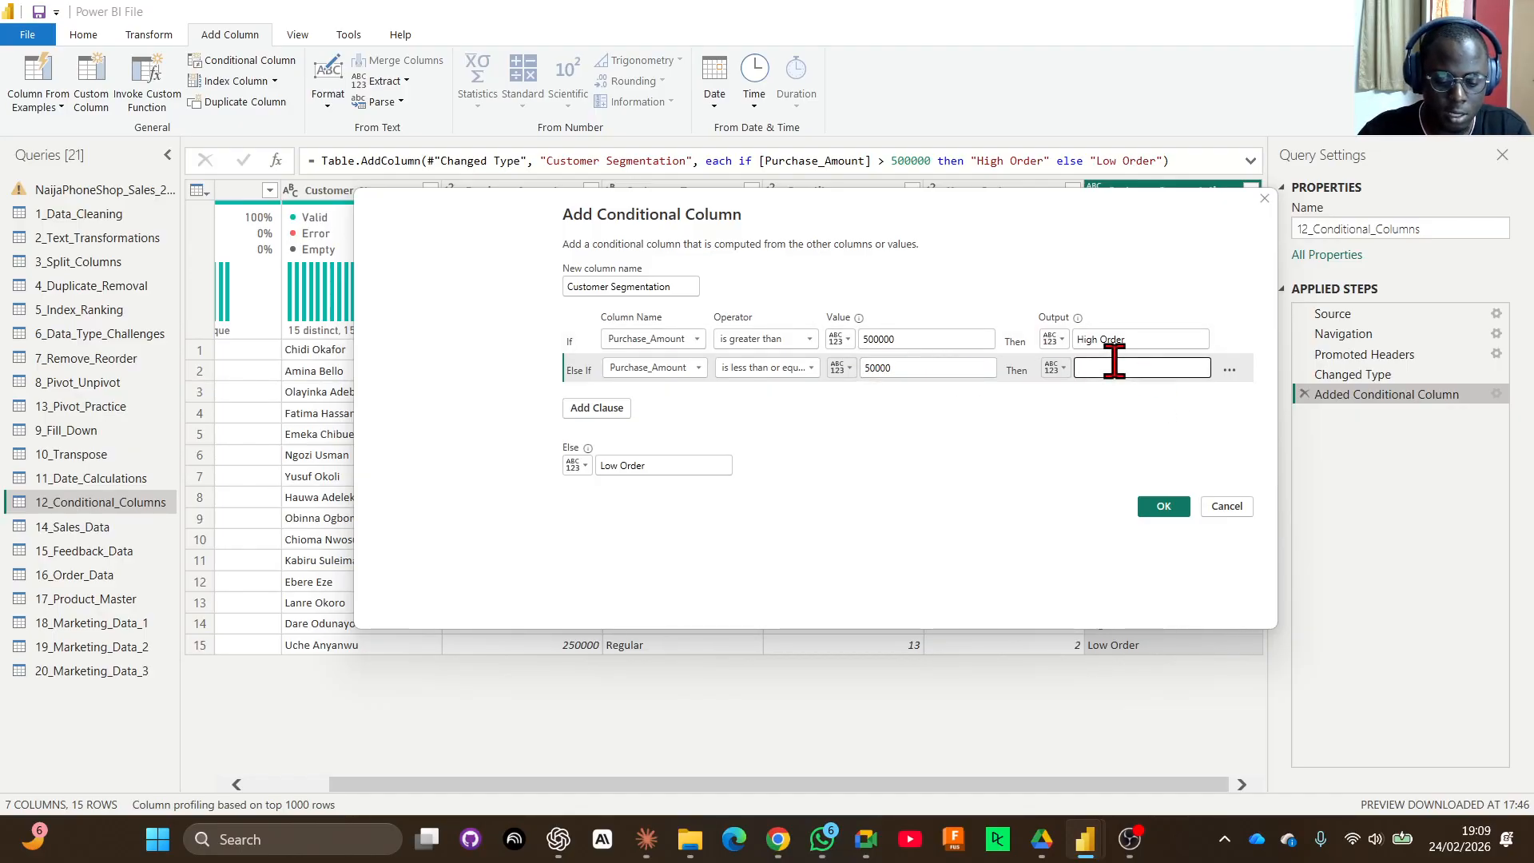
pyautogui.write('M')
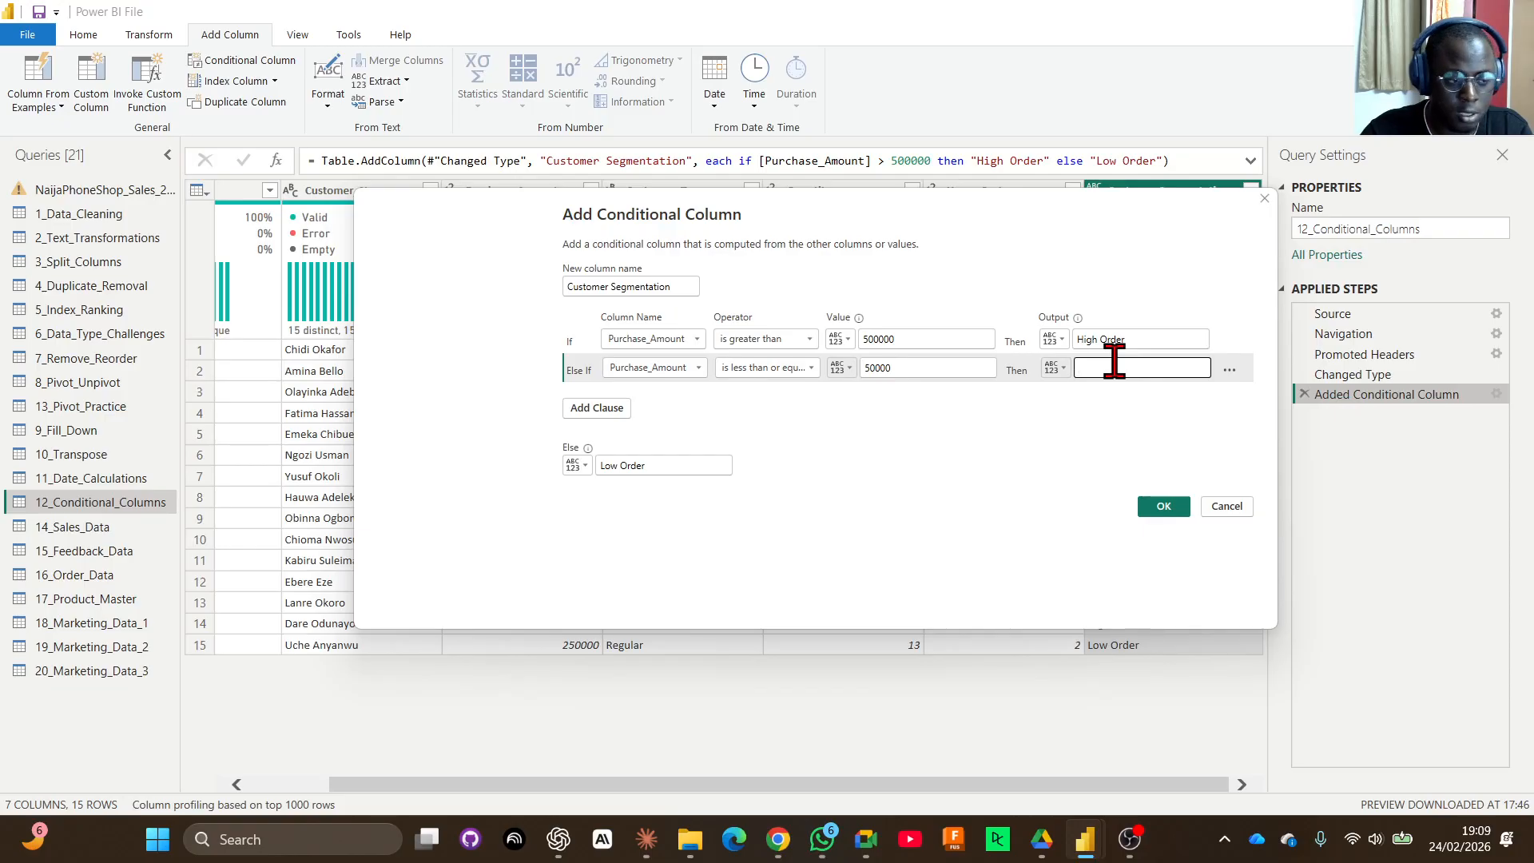
pyautogui.write('Mid Order')
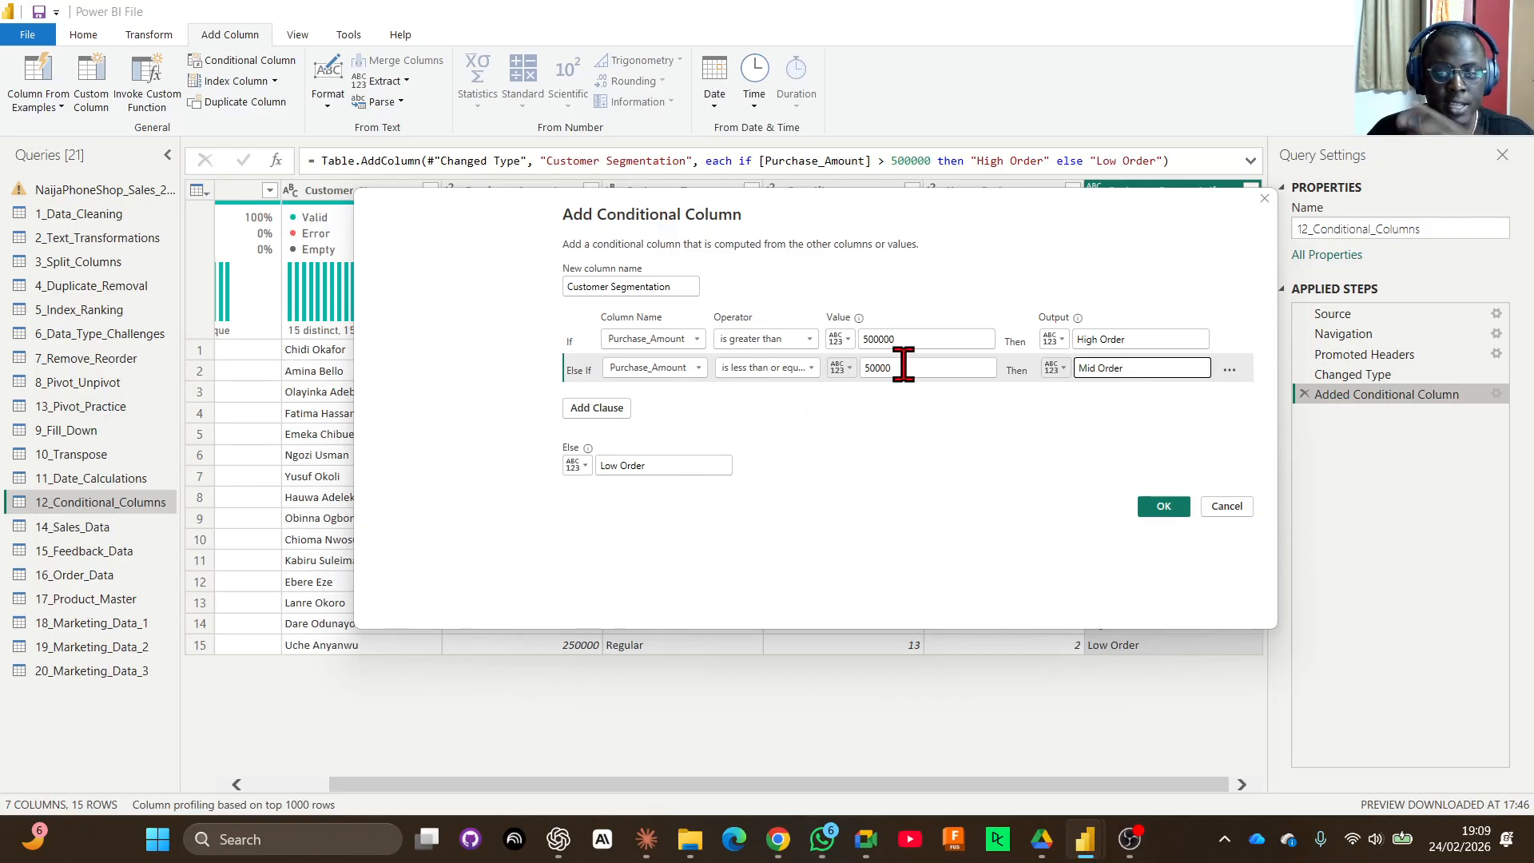
# Change the Else If condition to is greater than or equal to 25000 and apply the conditional column.
pyautogui.moveTo(904, 365); pyautogui.dragTo(859, 379)
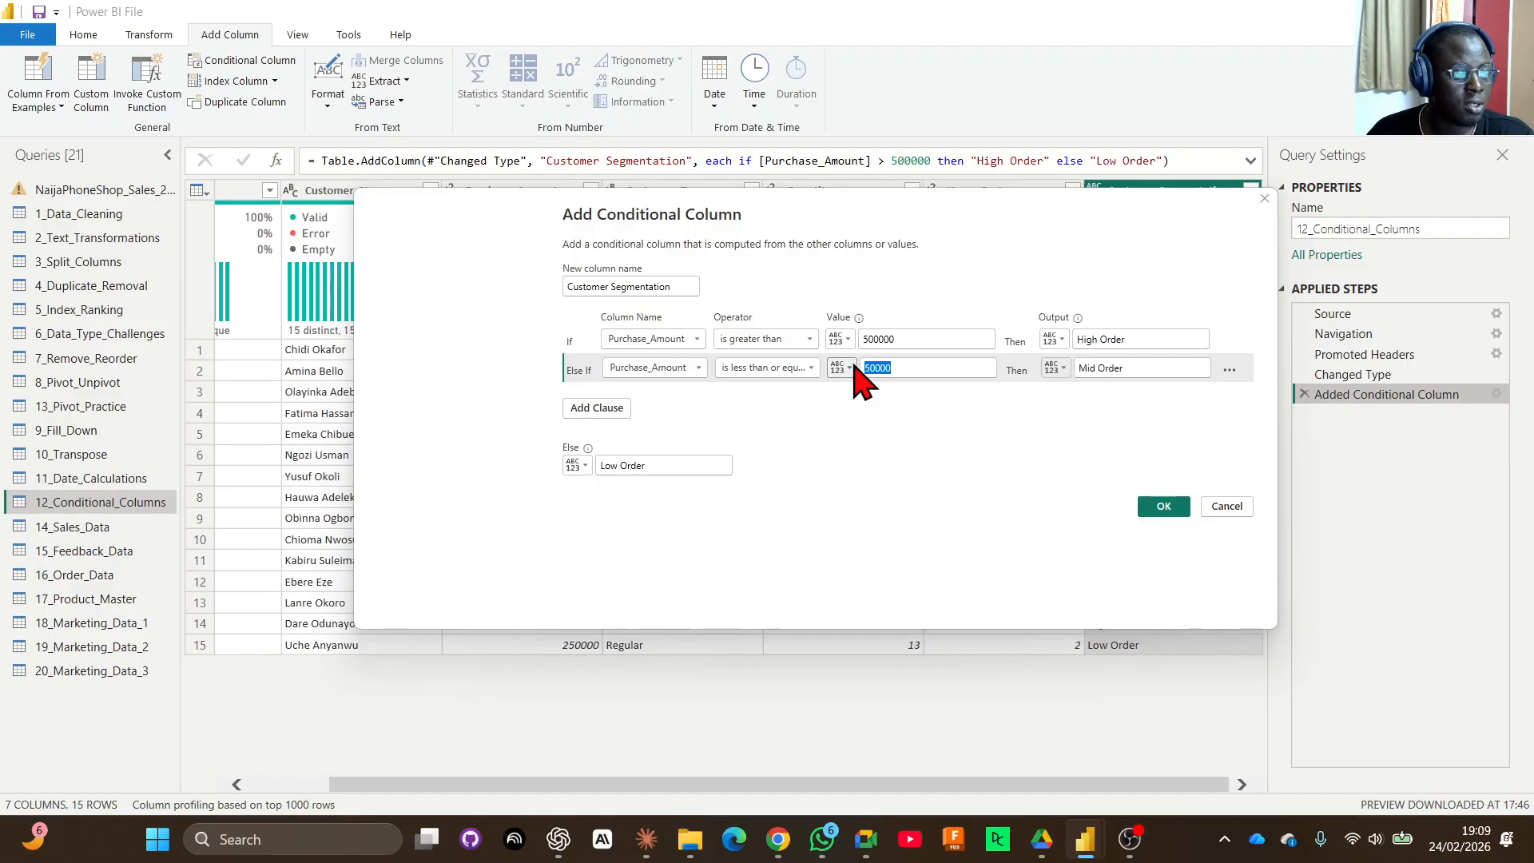
pyautogui.click(807, 368)
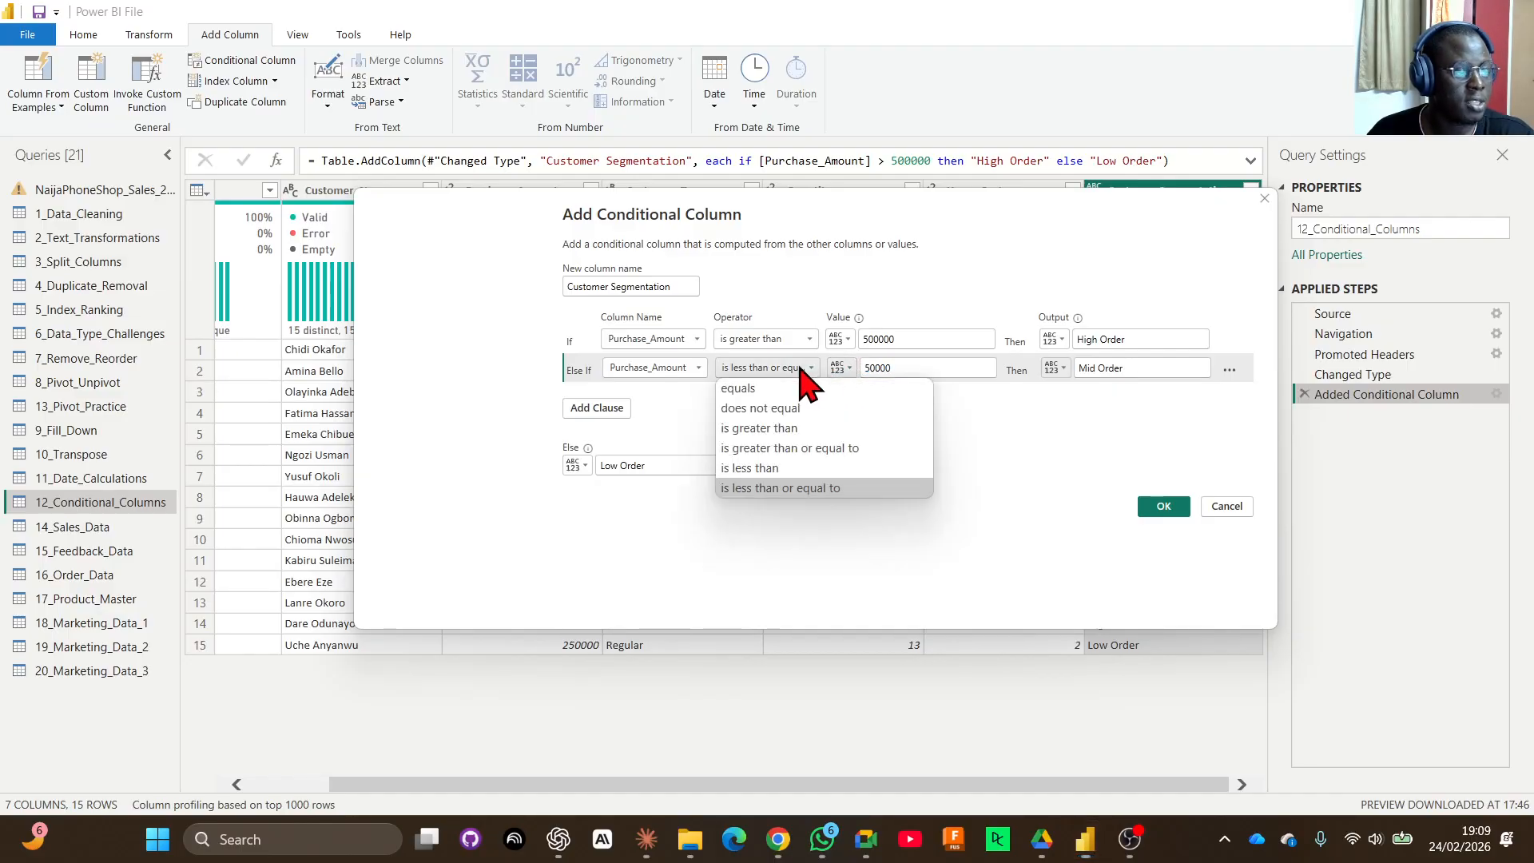
pyautogui.click(791, 449)
pyautogui.moveTo(918, 364); pyautogui.dragTo(863, 387)
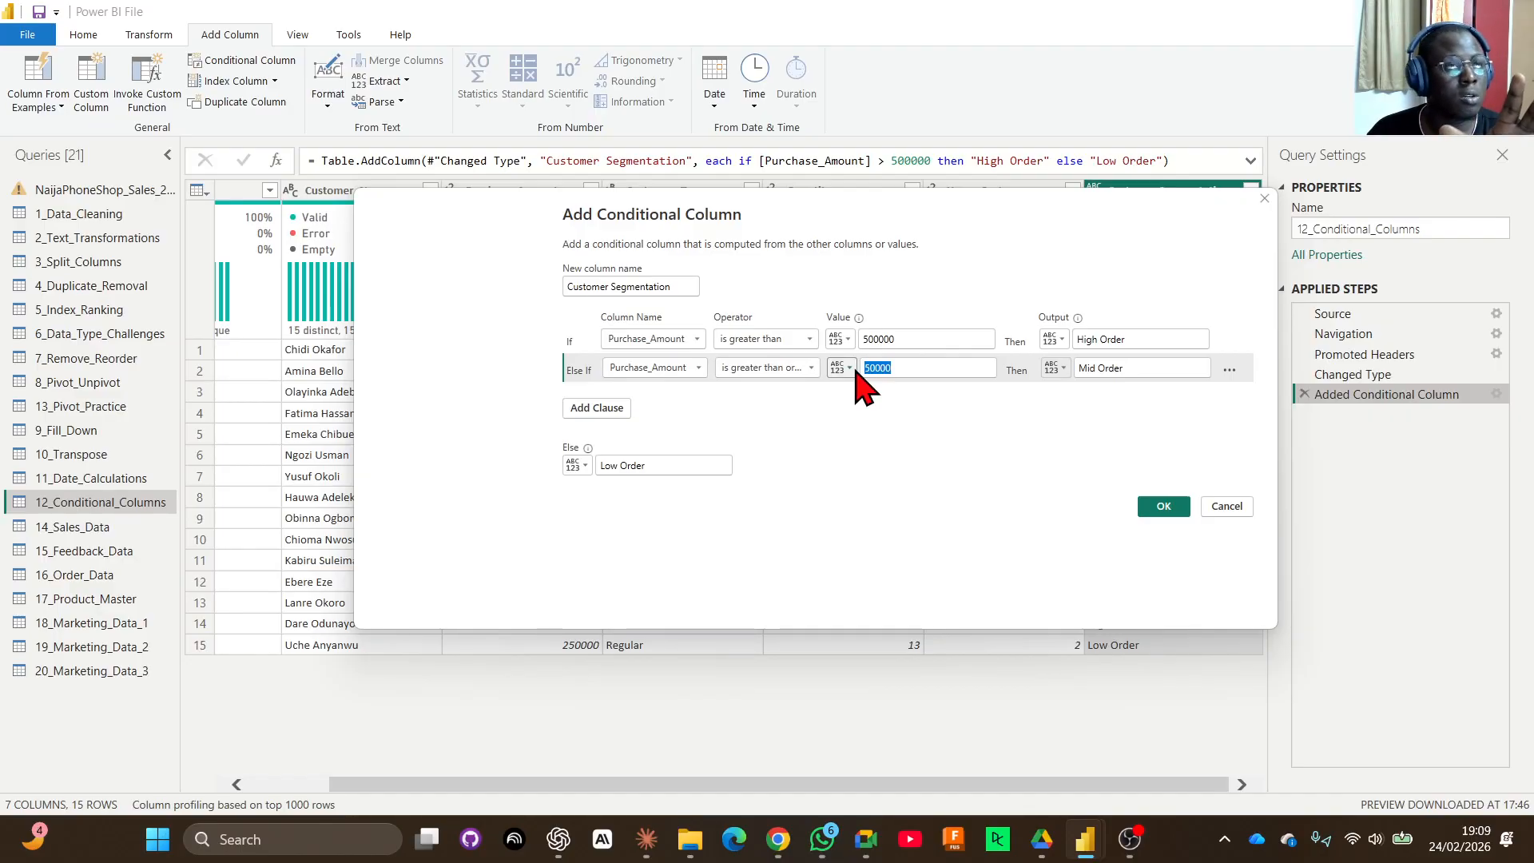
pyautogui.write('25000')
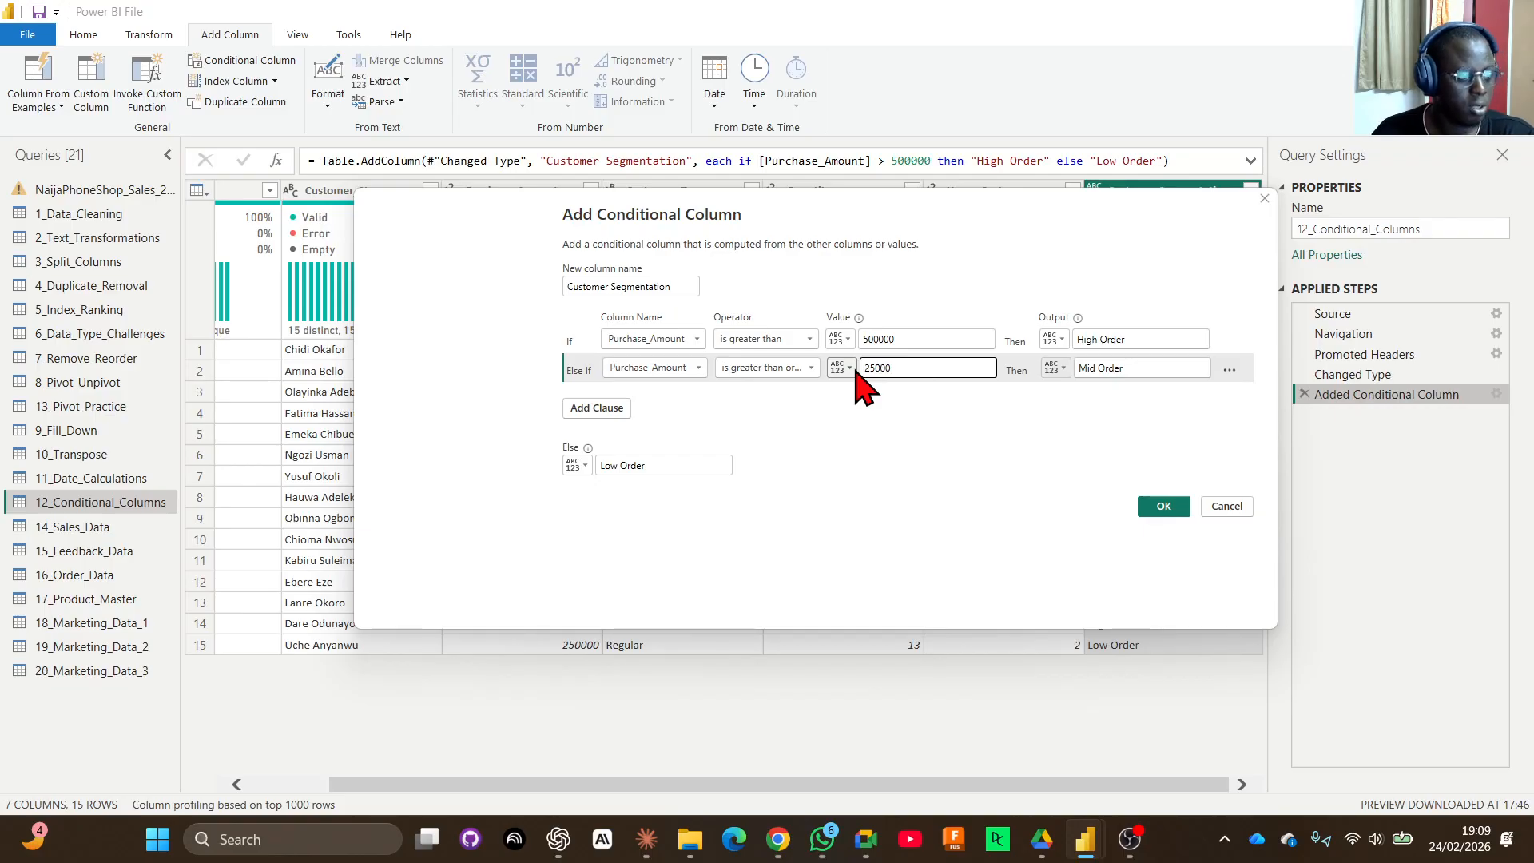
pyautogui.click(1153, 511)
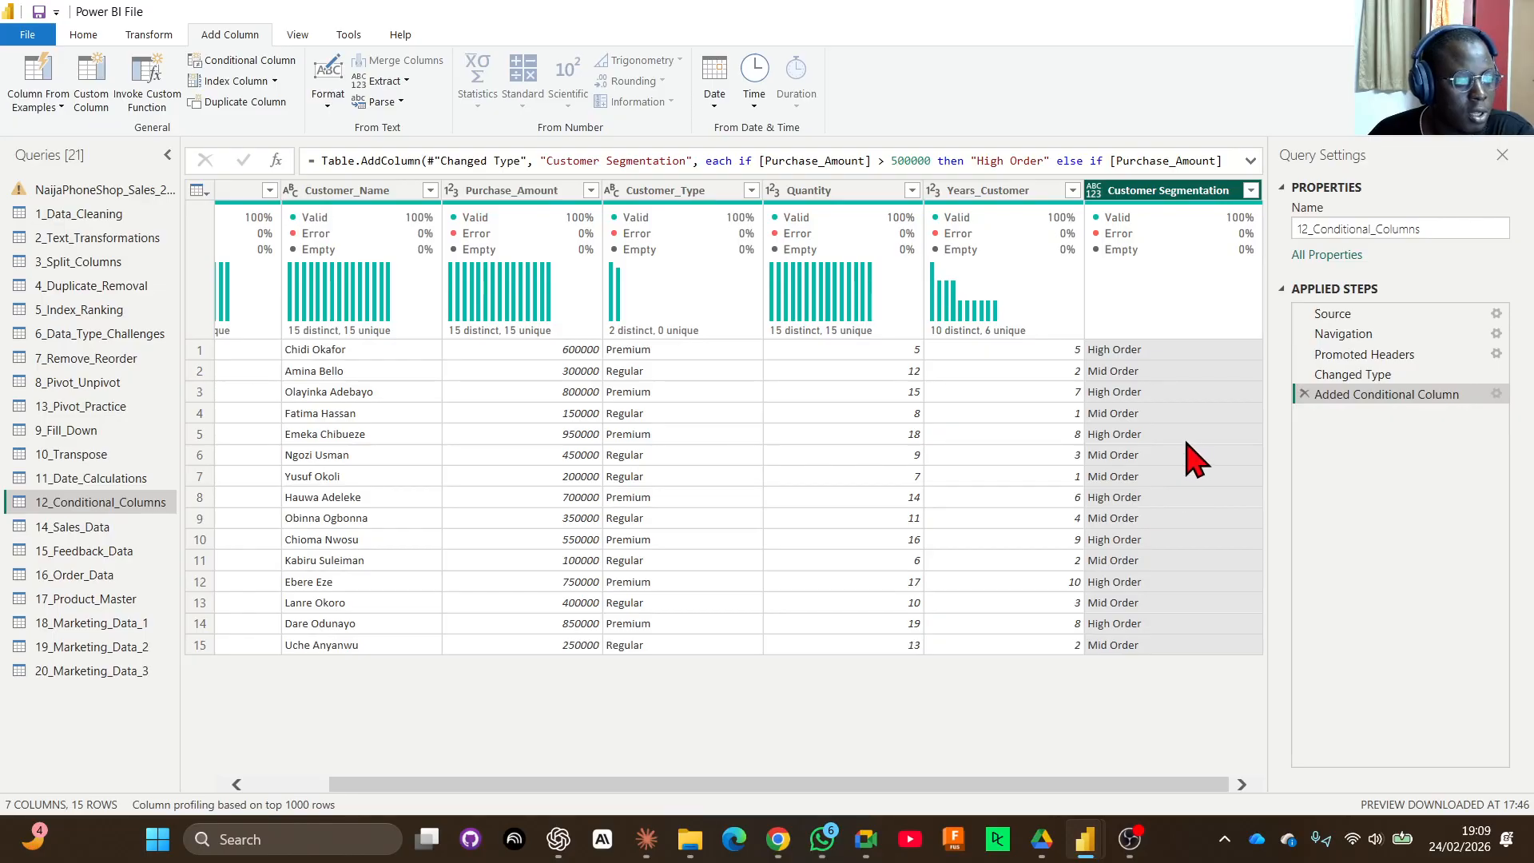
# Check the Mid Order rows, reopen the Added Conditional Column settings, move the Mid Order clause above the High Order clause and apply.
pyautogui.click(1129, 376)
pyautogui.click(1130, 416)
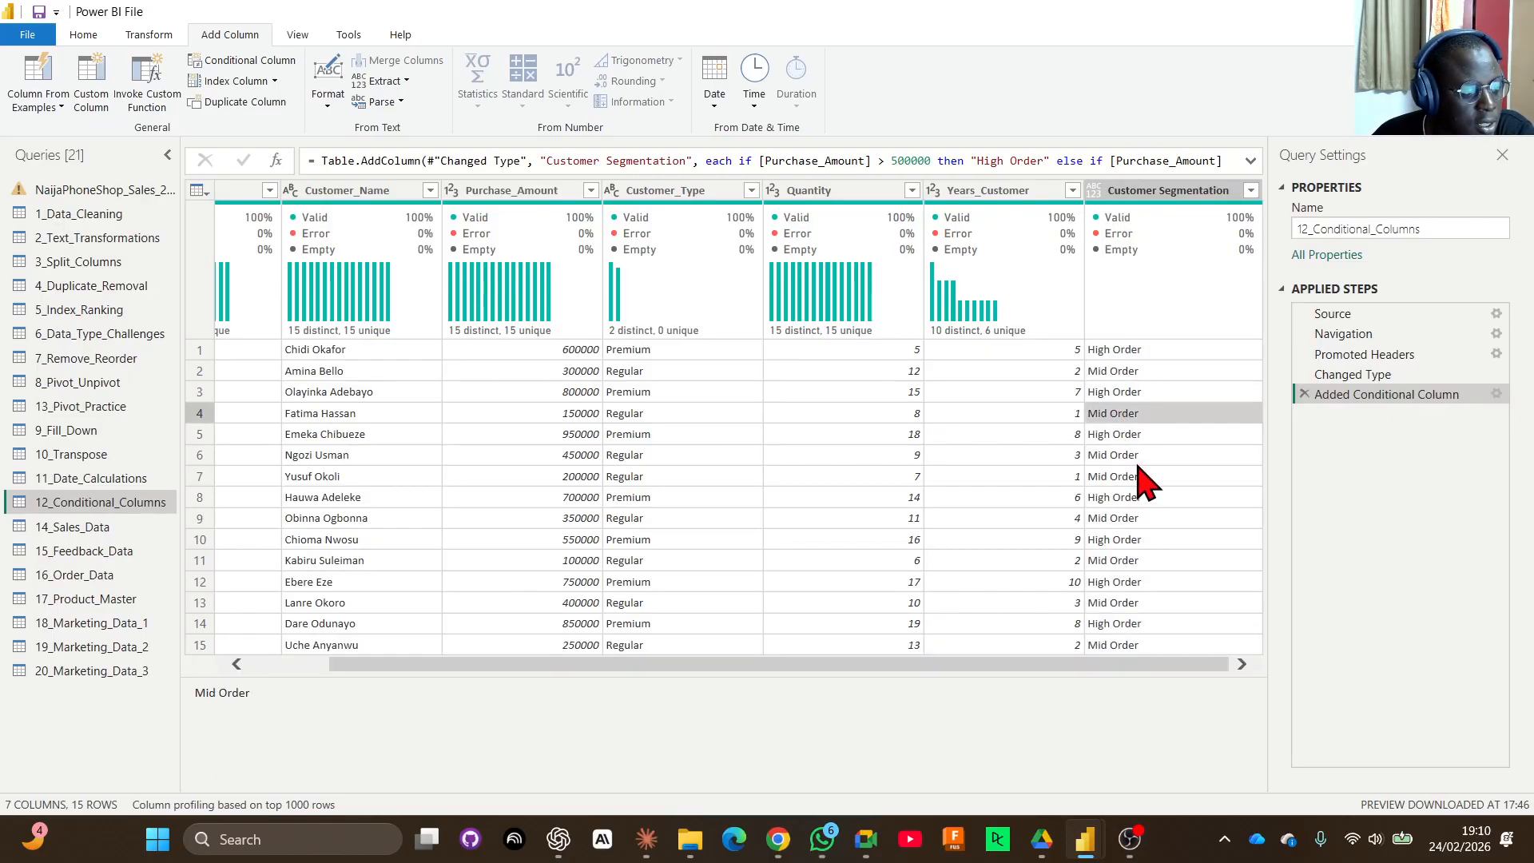
pyautogui.click(1133, 464)
pyautogui.click(1136, 476)
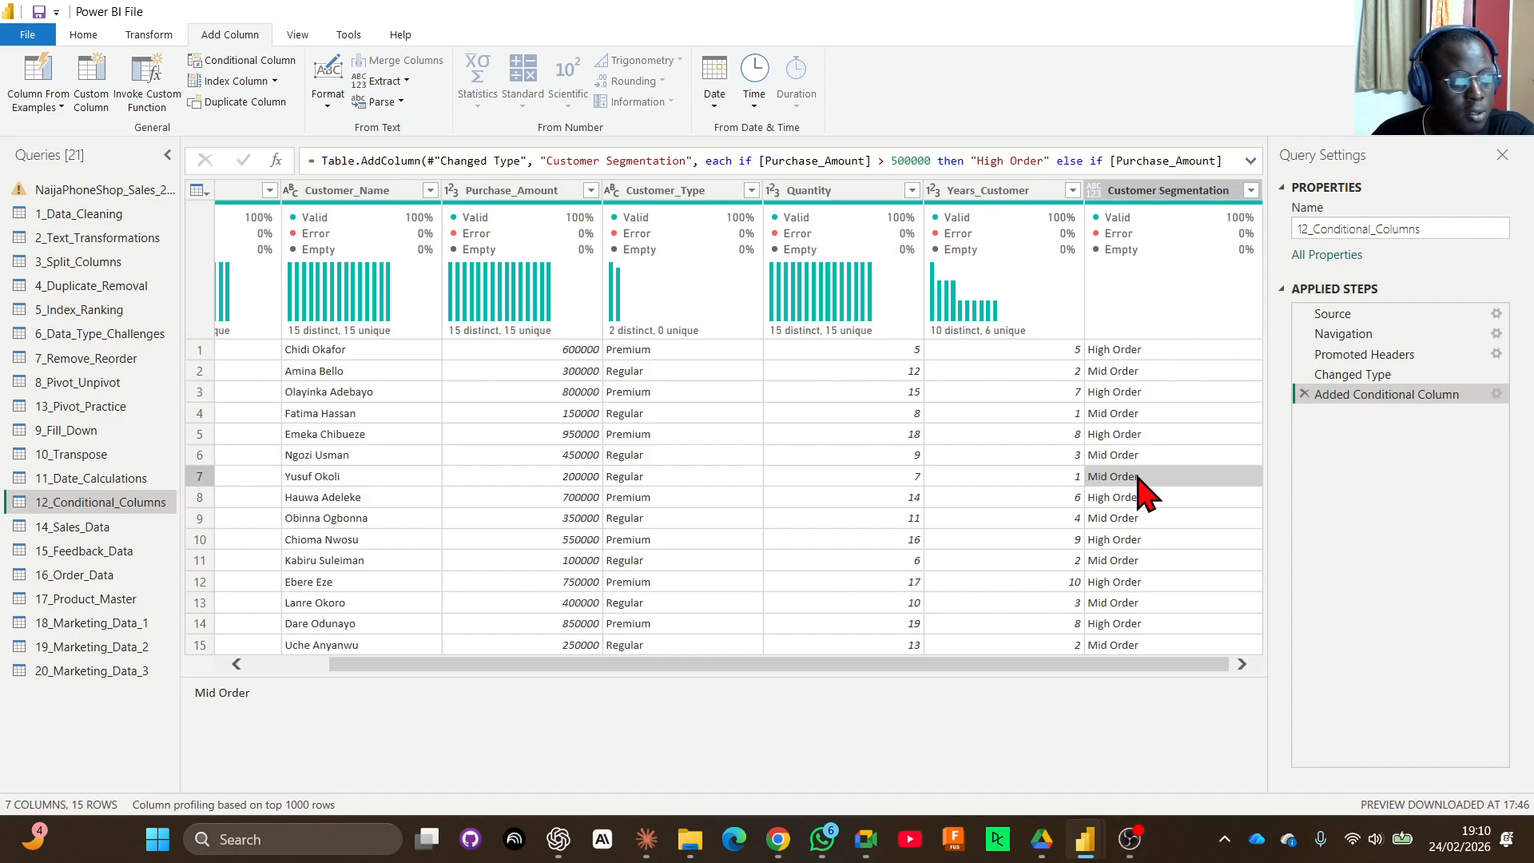
pyautogui.click(1497, 394)
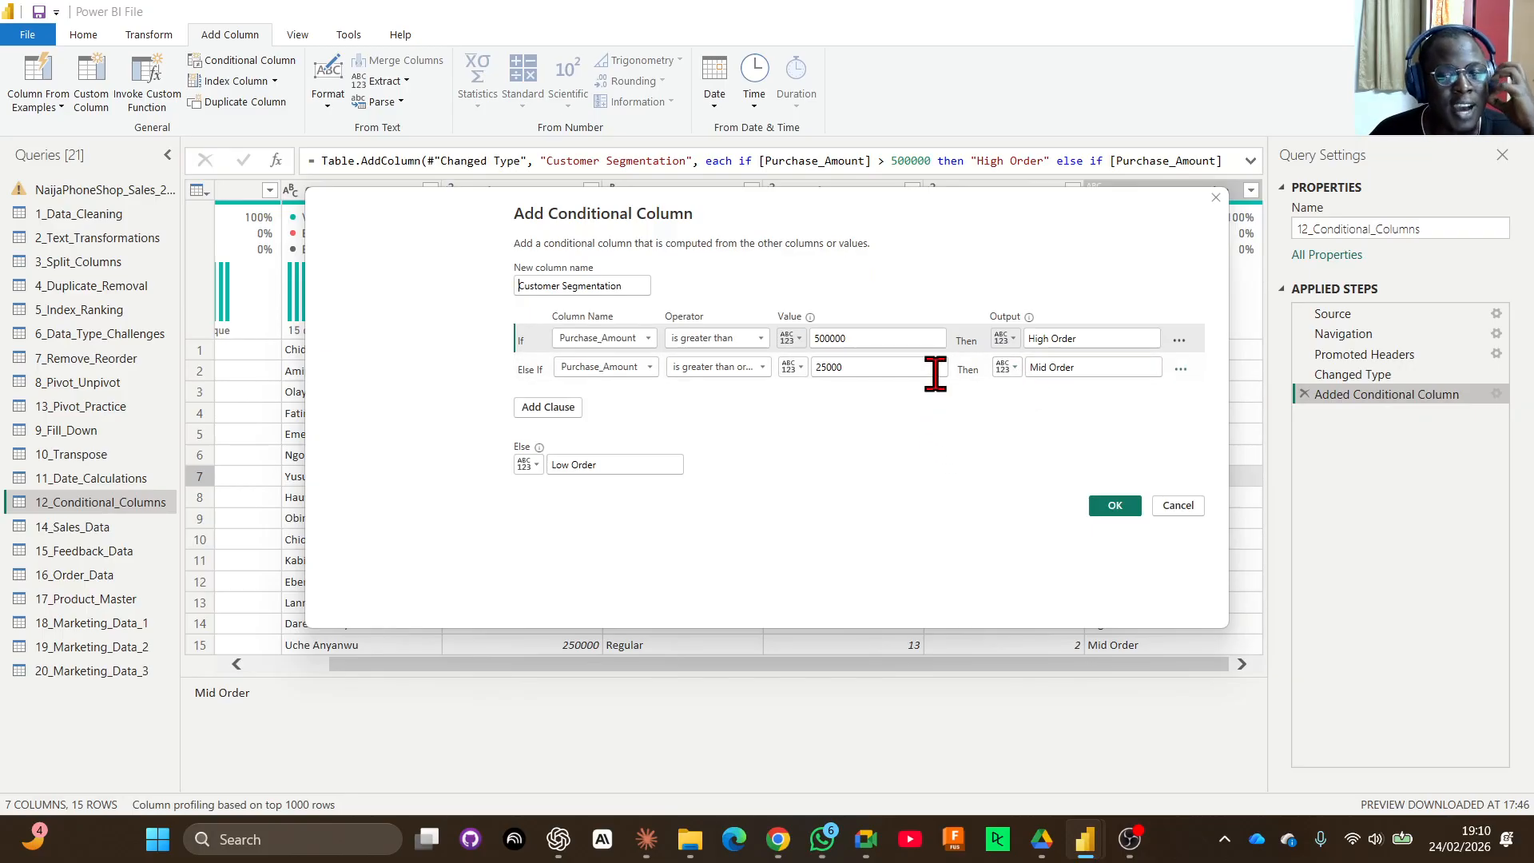
pyautogui.click(1186, 373)
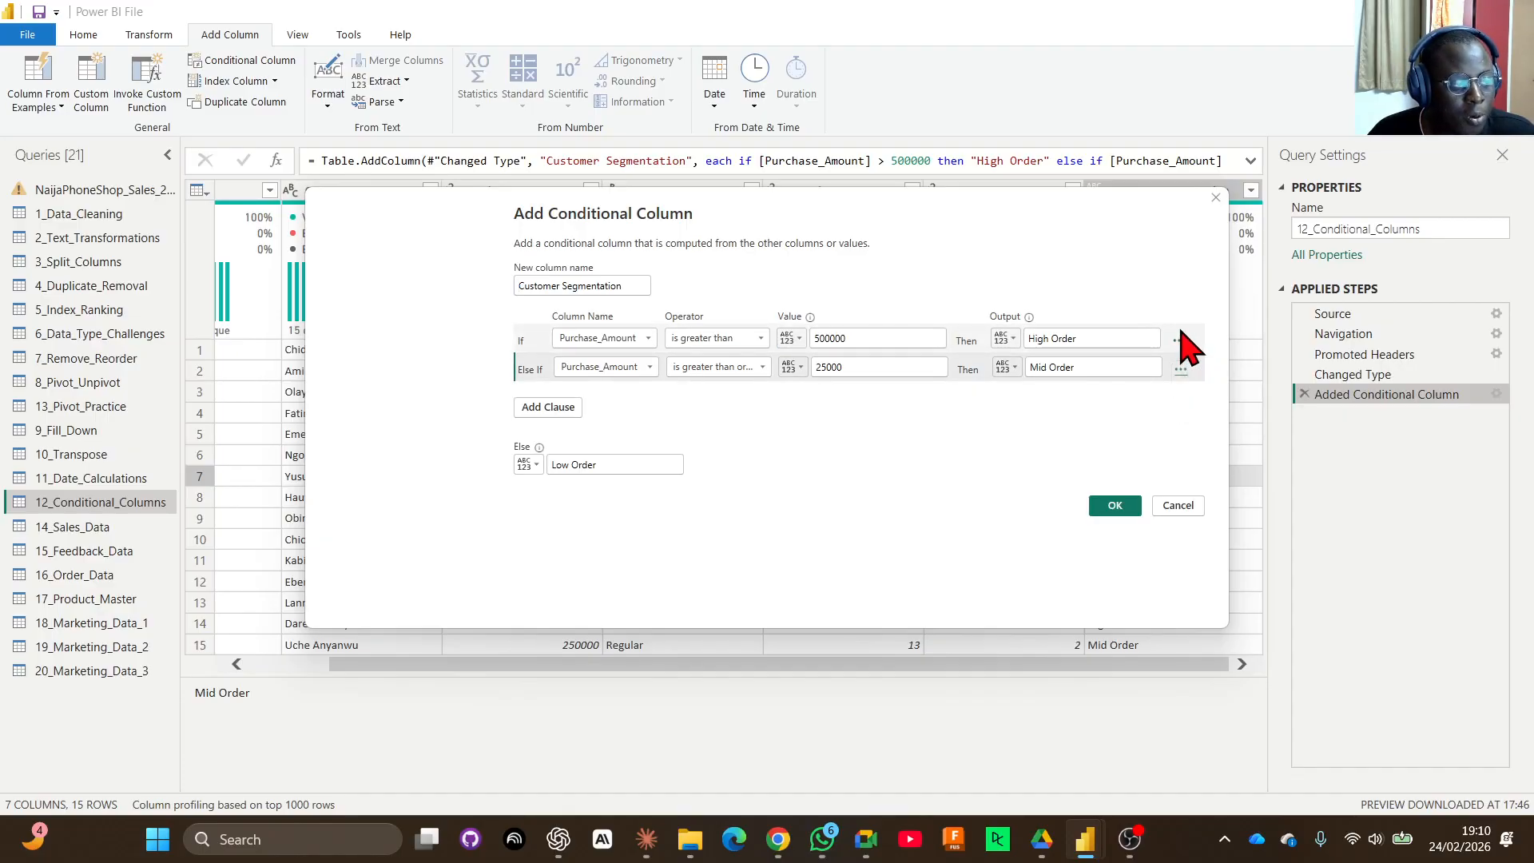
pyautogui.click(1180, 372)
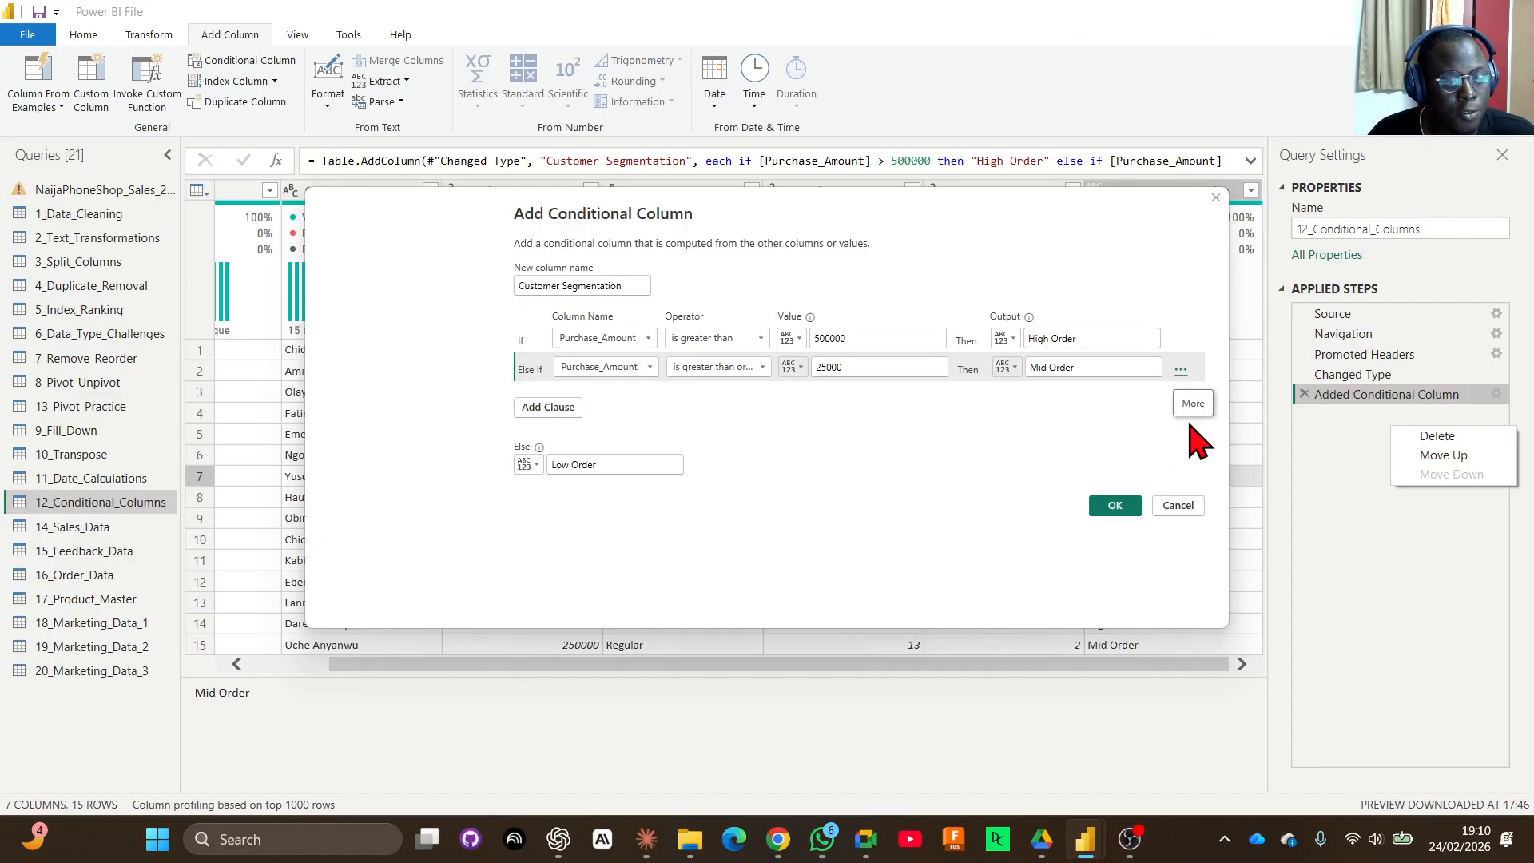
pyautogui.click(1443, 455)
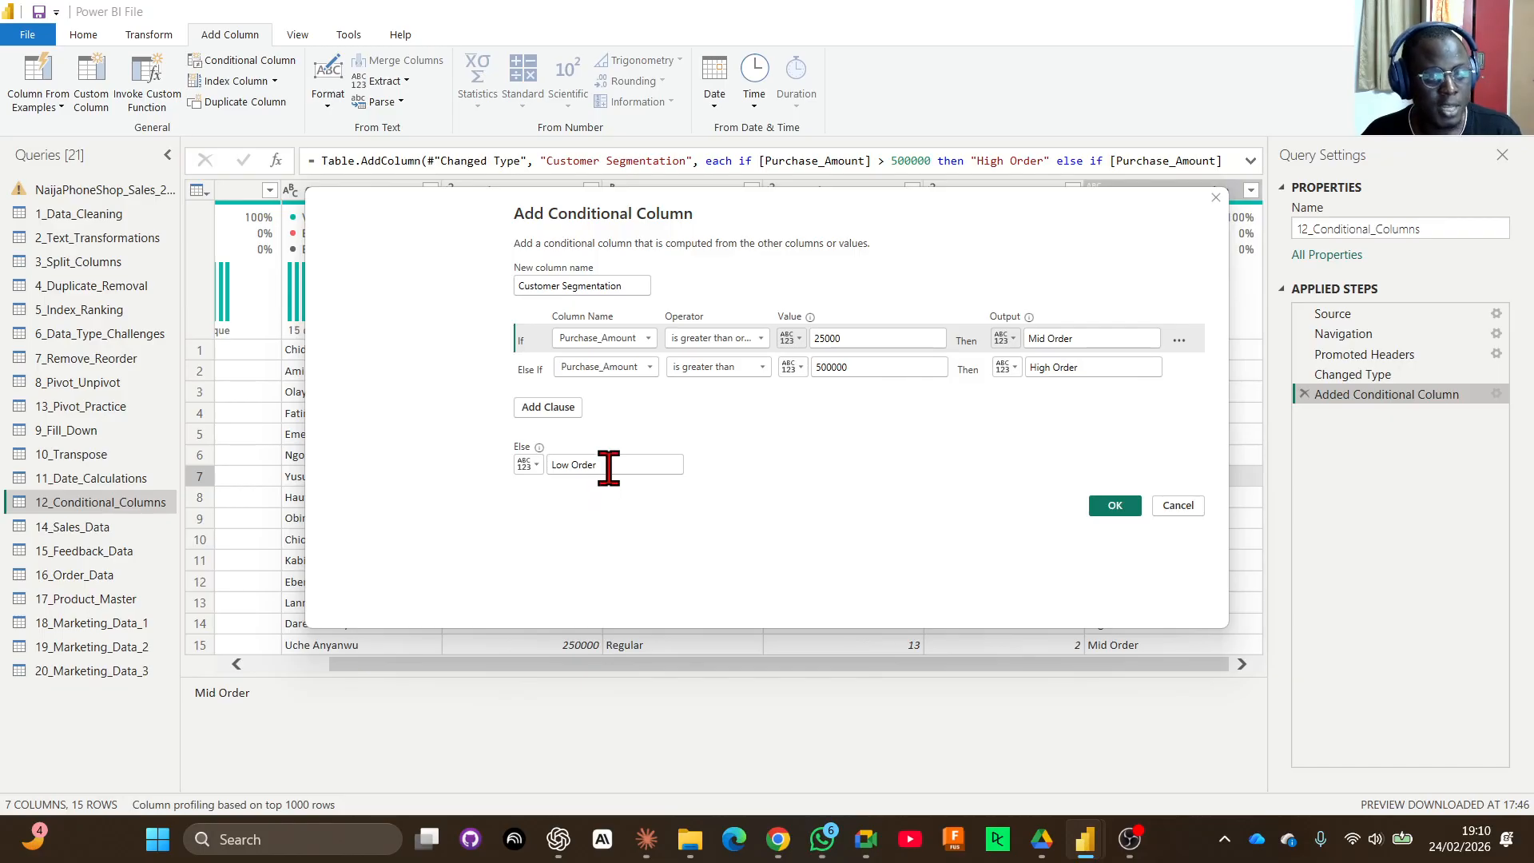
pyautogui.click(1111, 506)
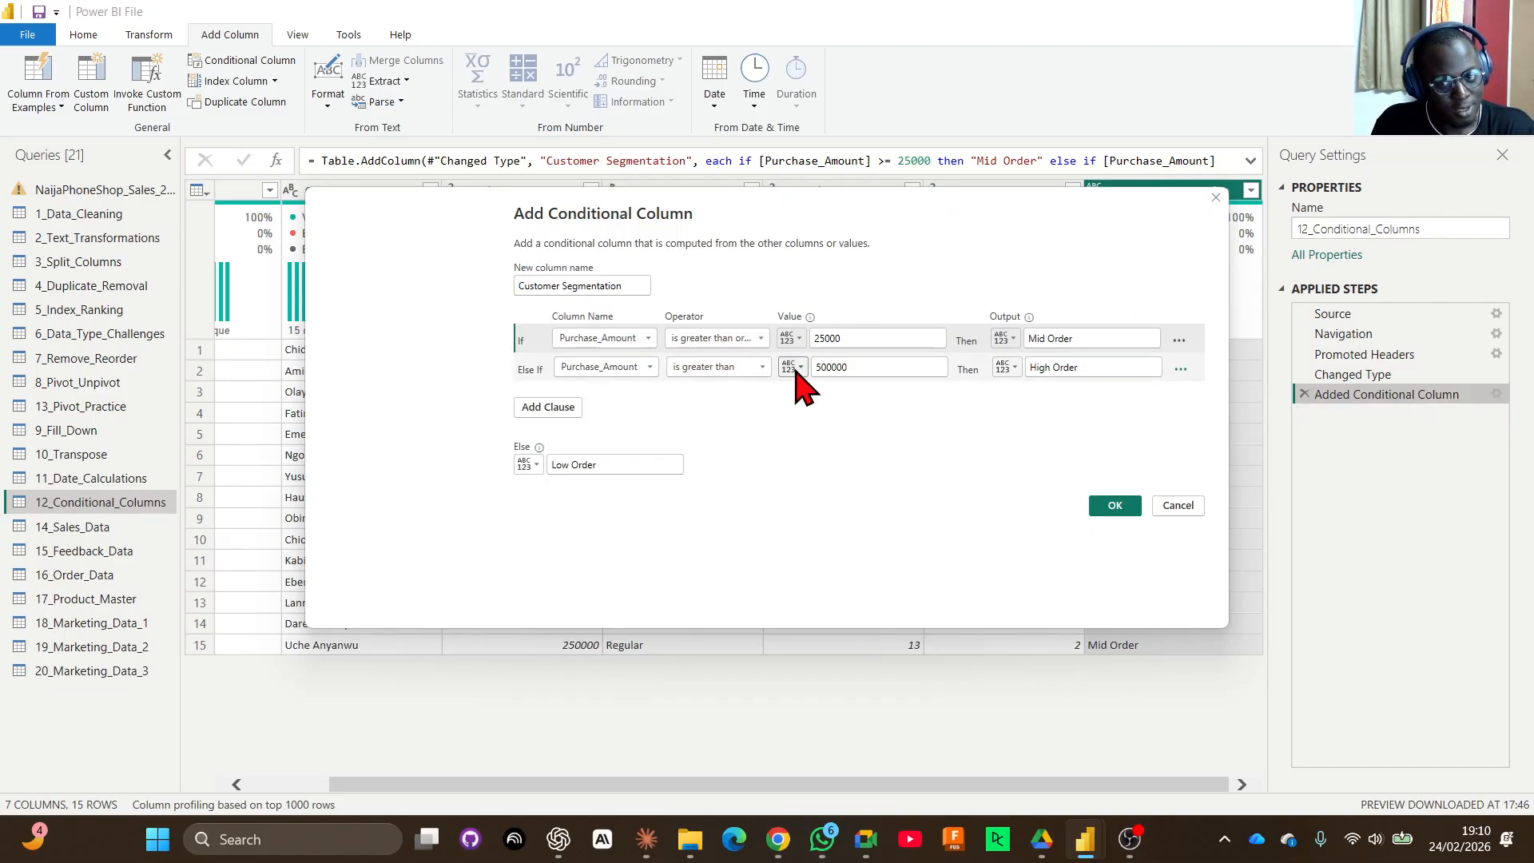
# Move the High Order clause back above the Mid Order clause and re-enter its threshold of 500000.
pyautogui.click(1180, 369)
pyautogui.click(1439, 456)
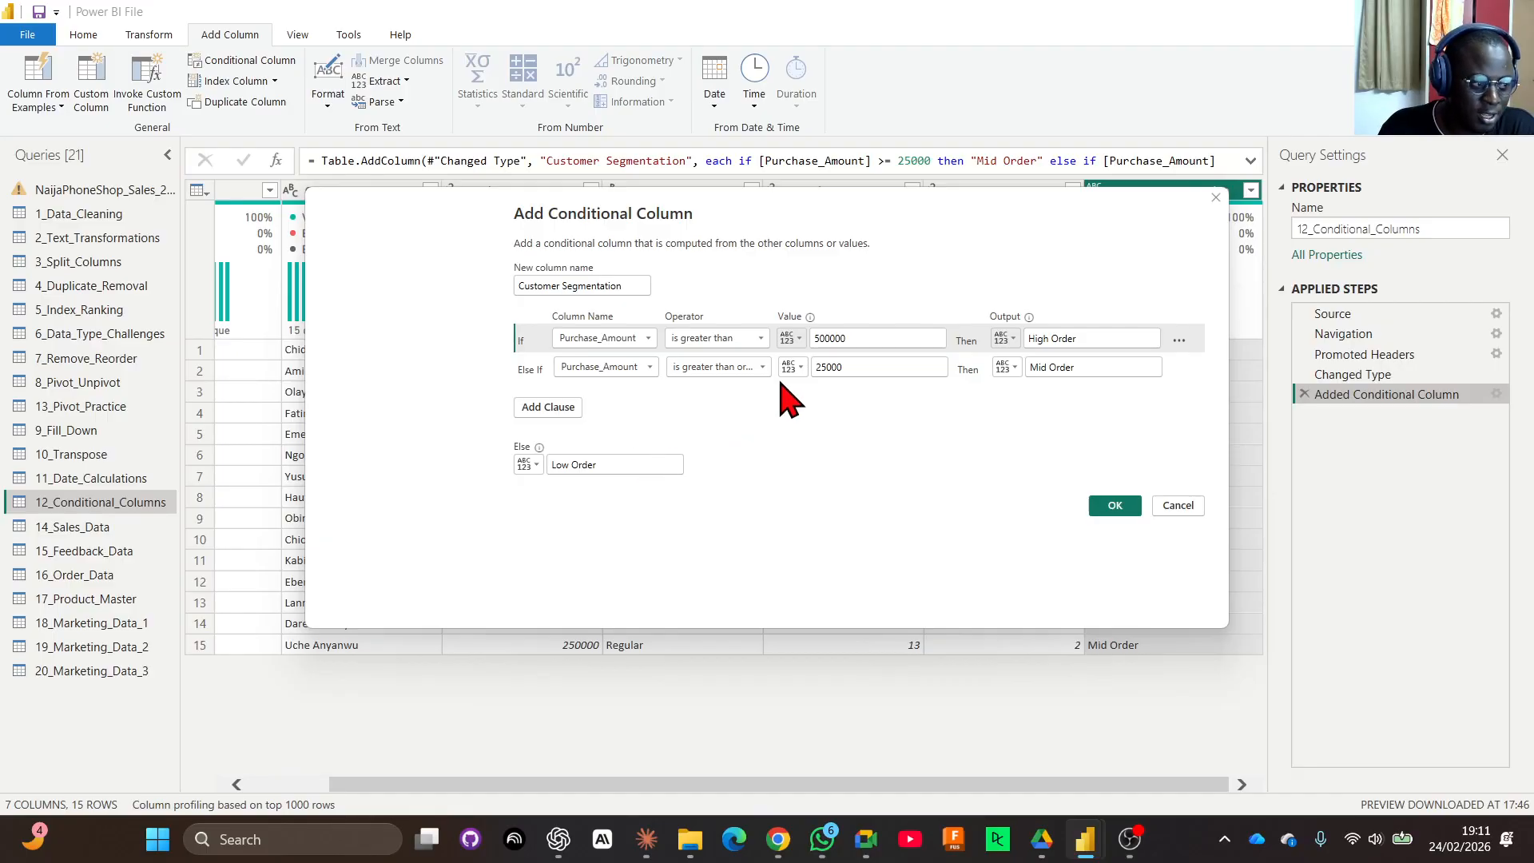
pyautogui.click(850, 361)
pyautogui.click(864, 334)
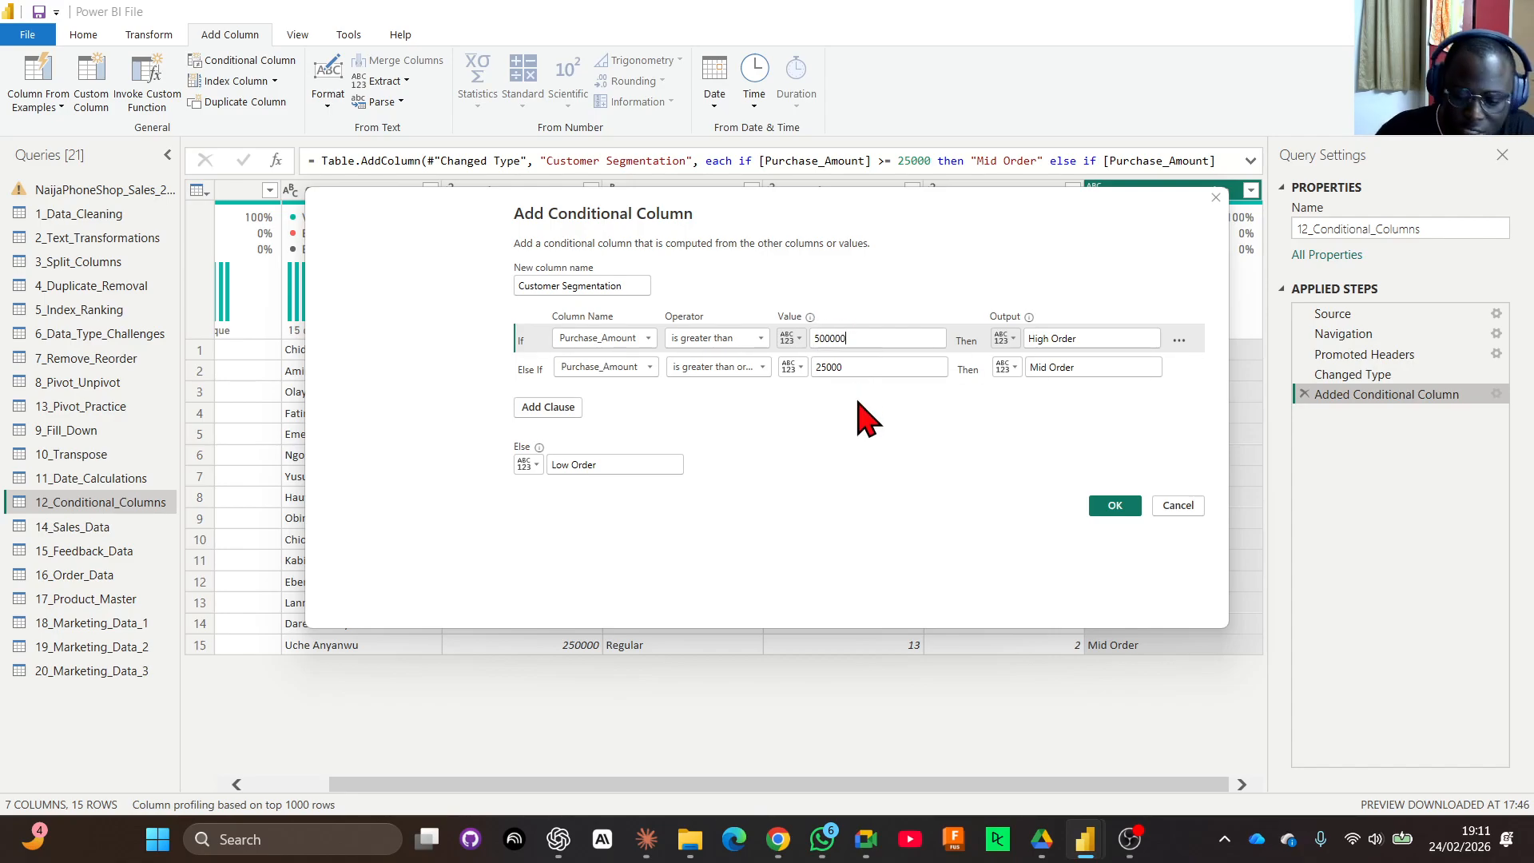
pyautogui.press('BackSpace')
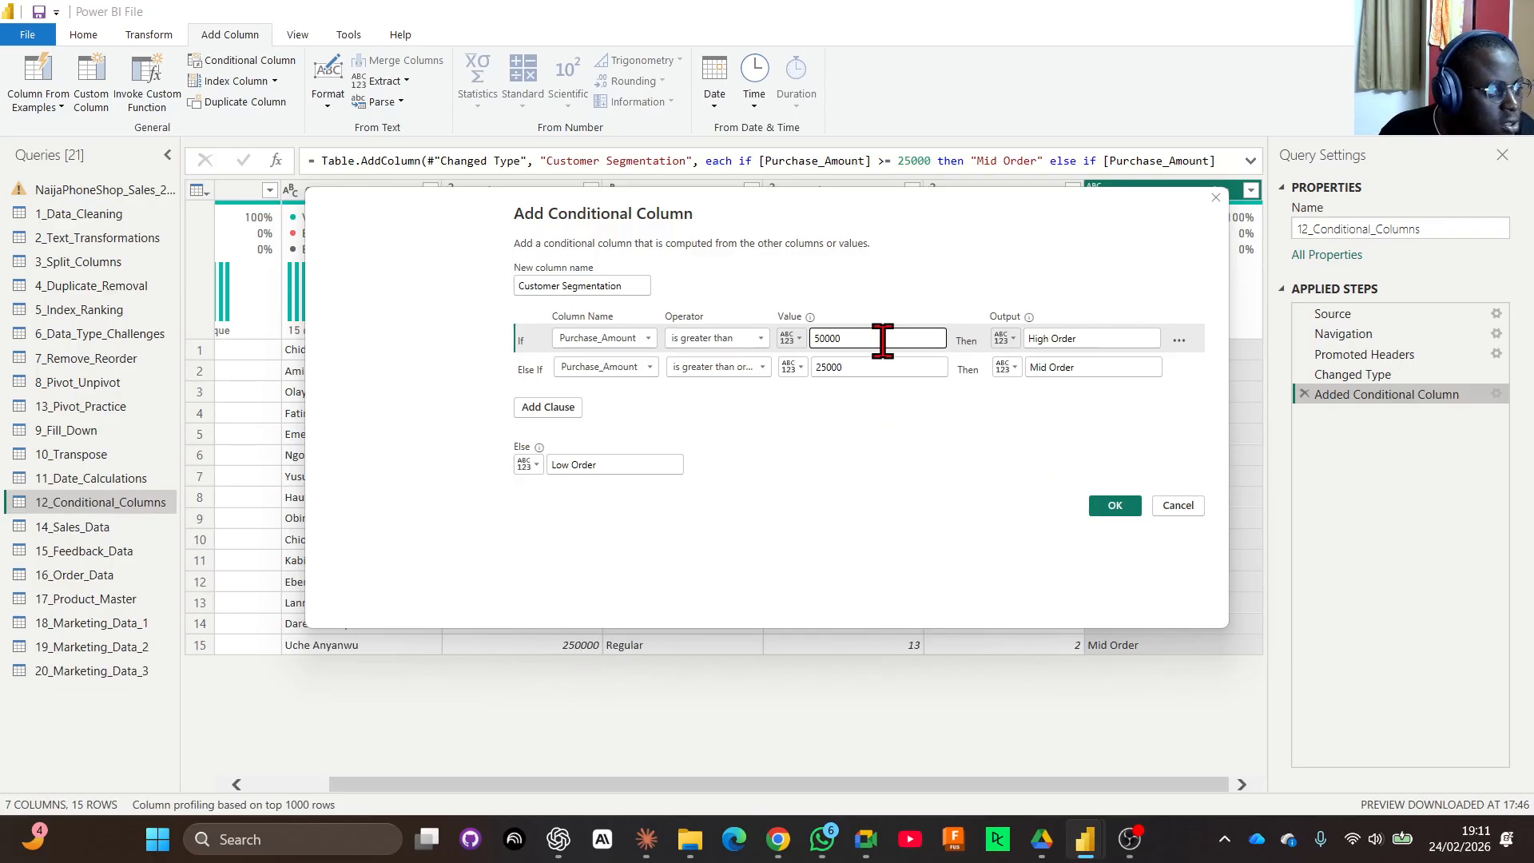
pyautogui.write('0')
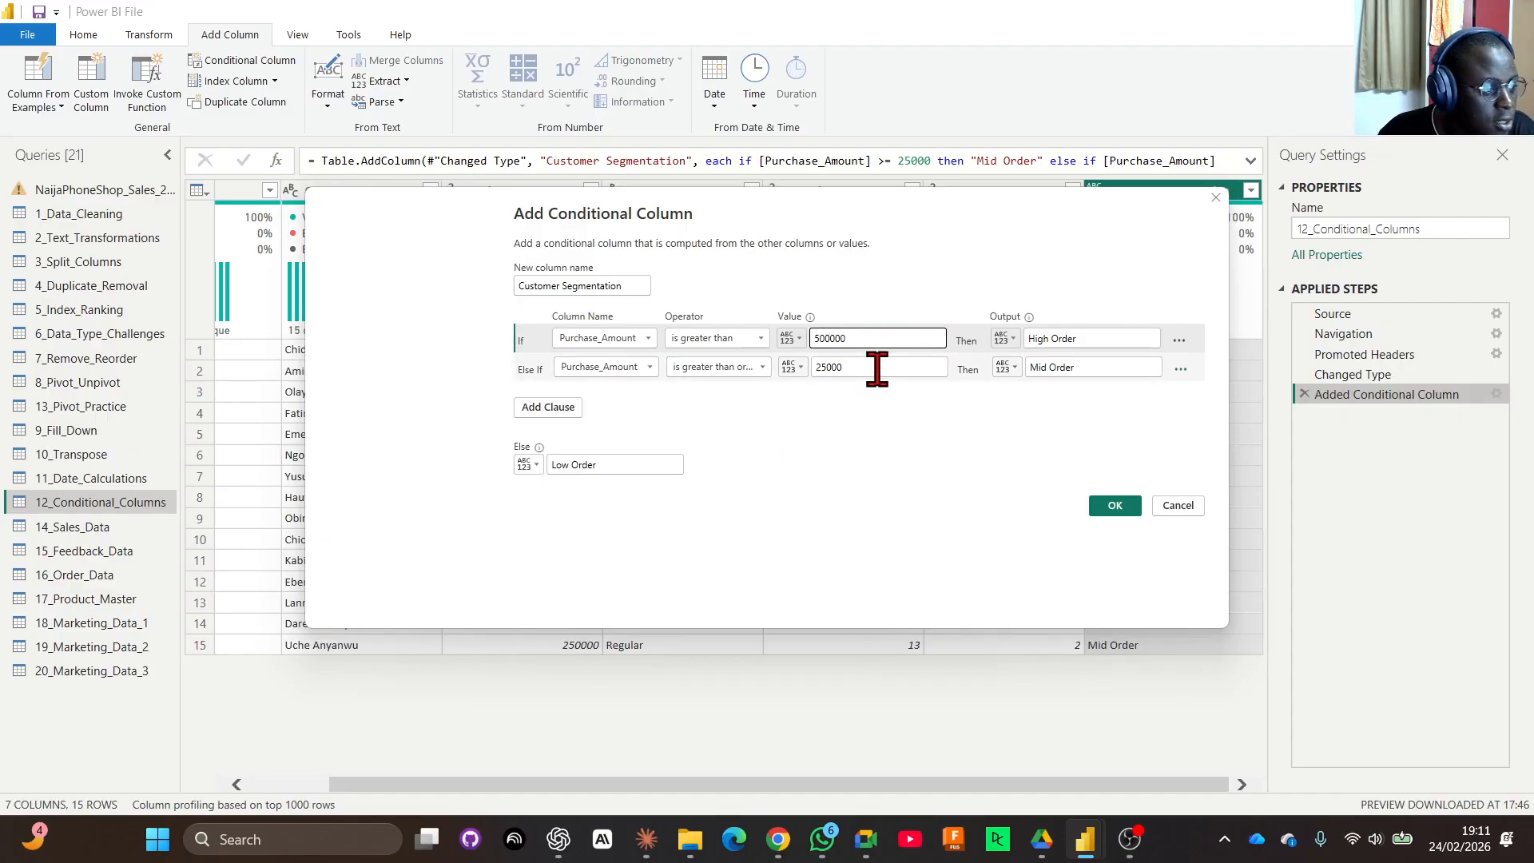
# Set the threshold of the Mid Order clause to 250000 and apply the conditional column.
pyautogui.click(877, 367)
pyautogui.write('0')
pyautogui.click(1117, 506)
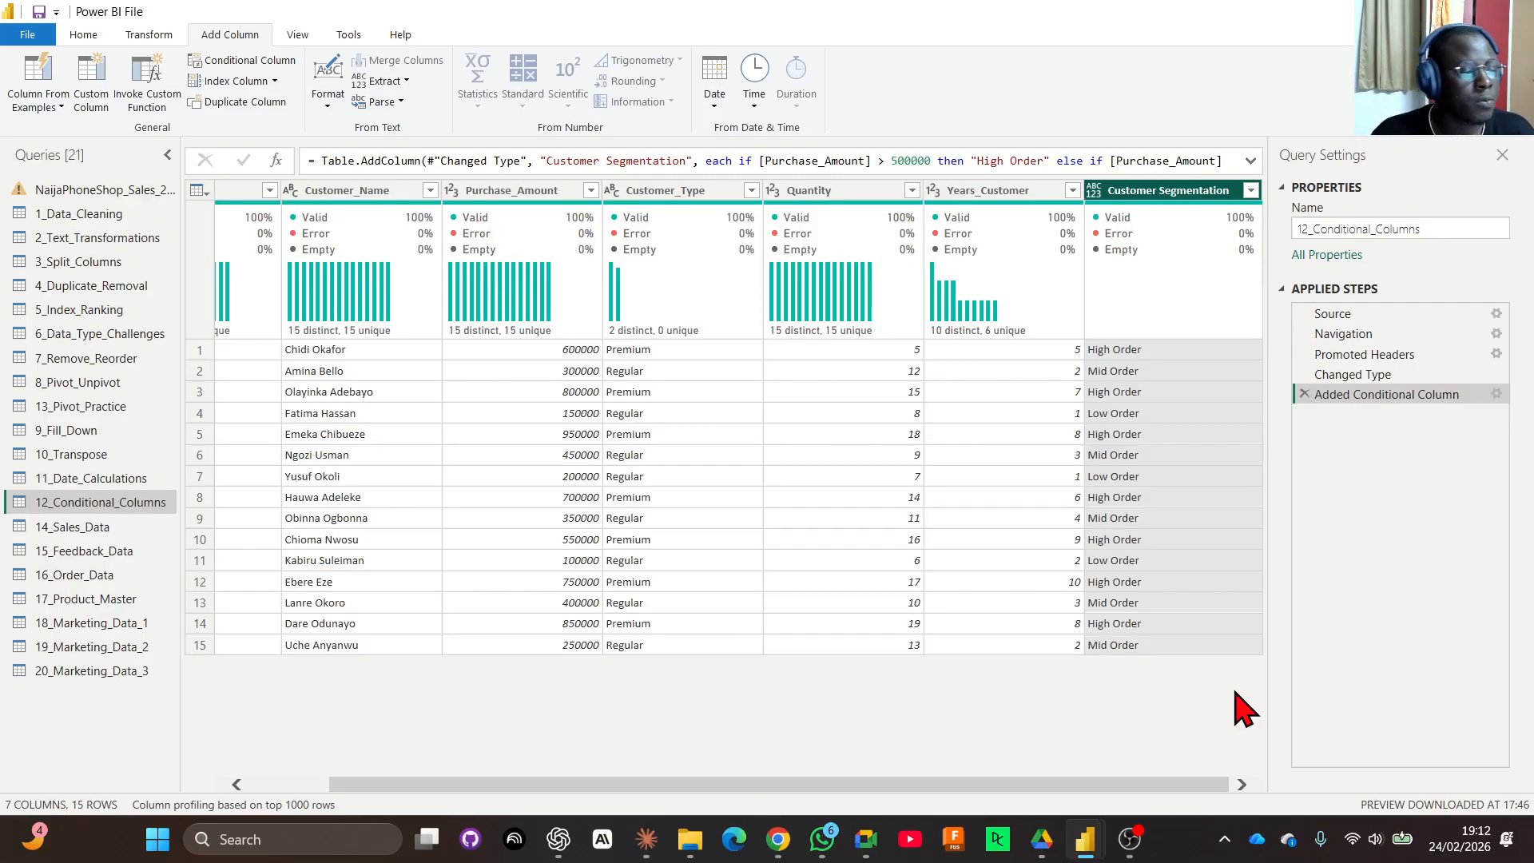
pyautogui.click(802, 196)
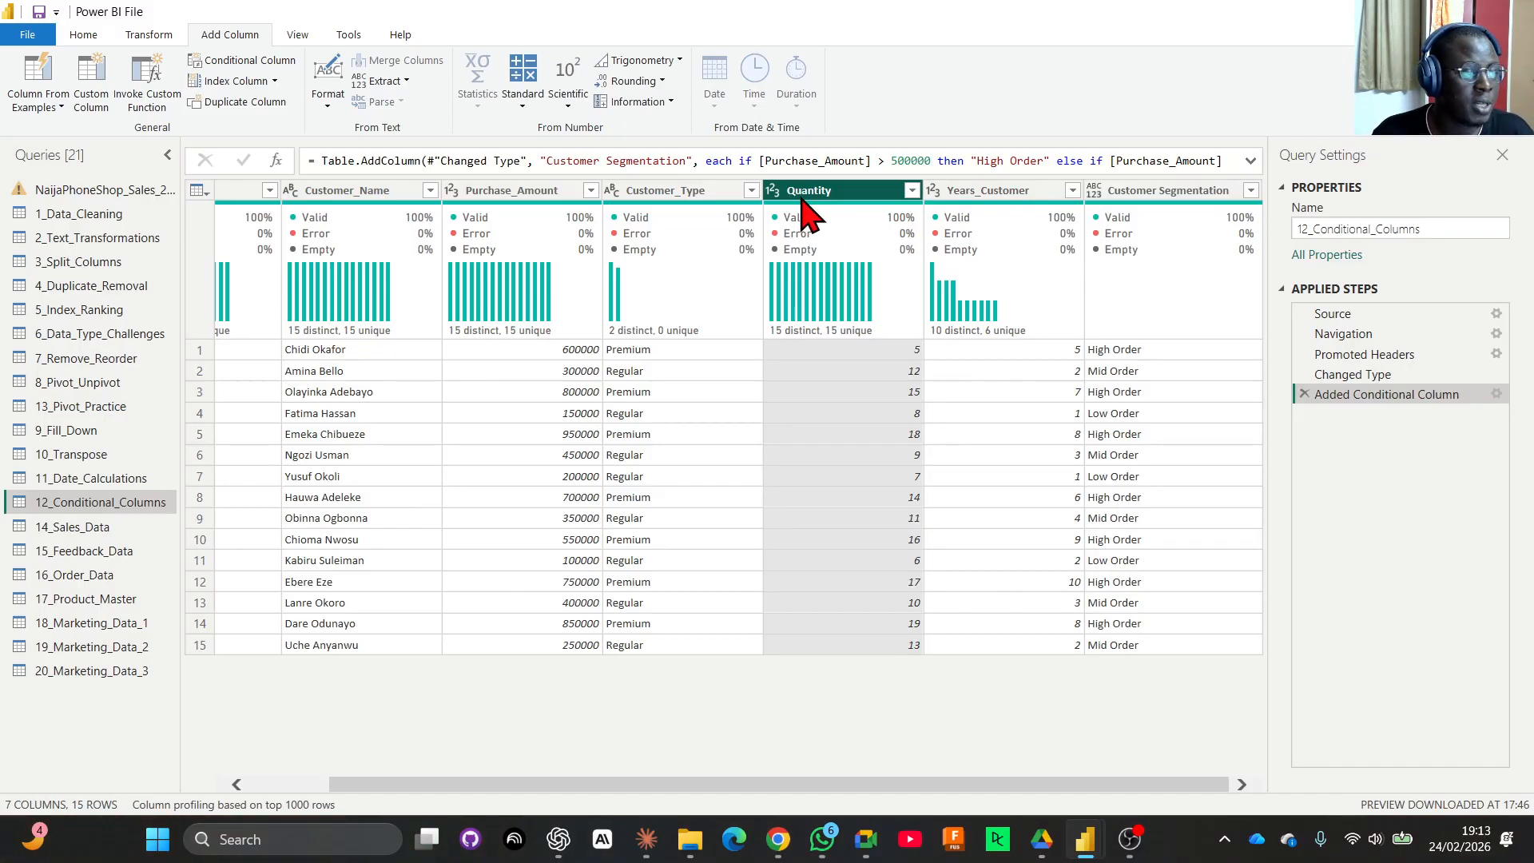
pyautogui.click(671, 196)
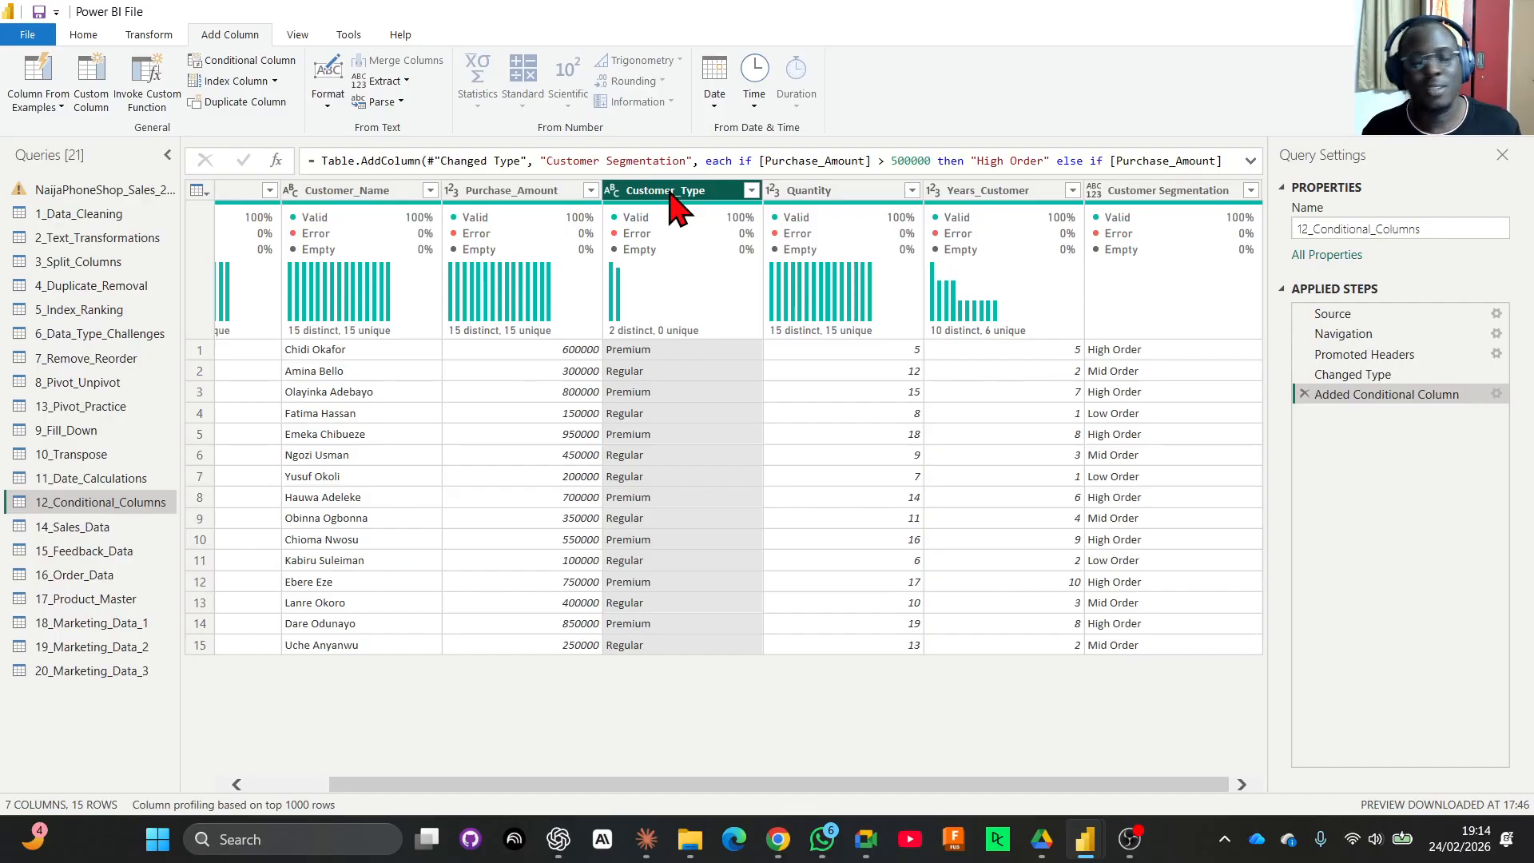
pyautogui.click(799, 206)
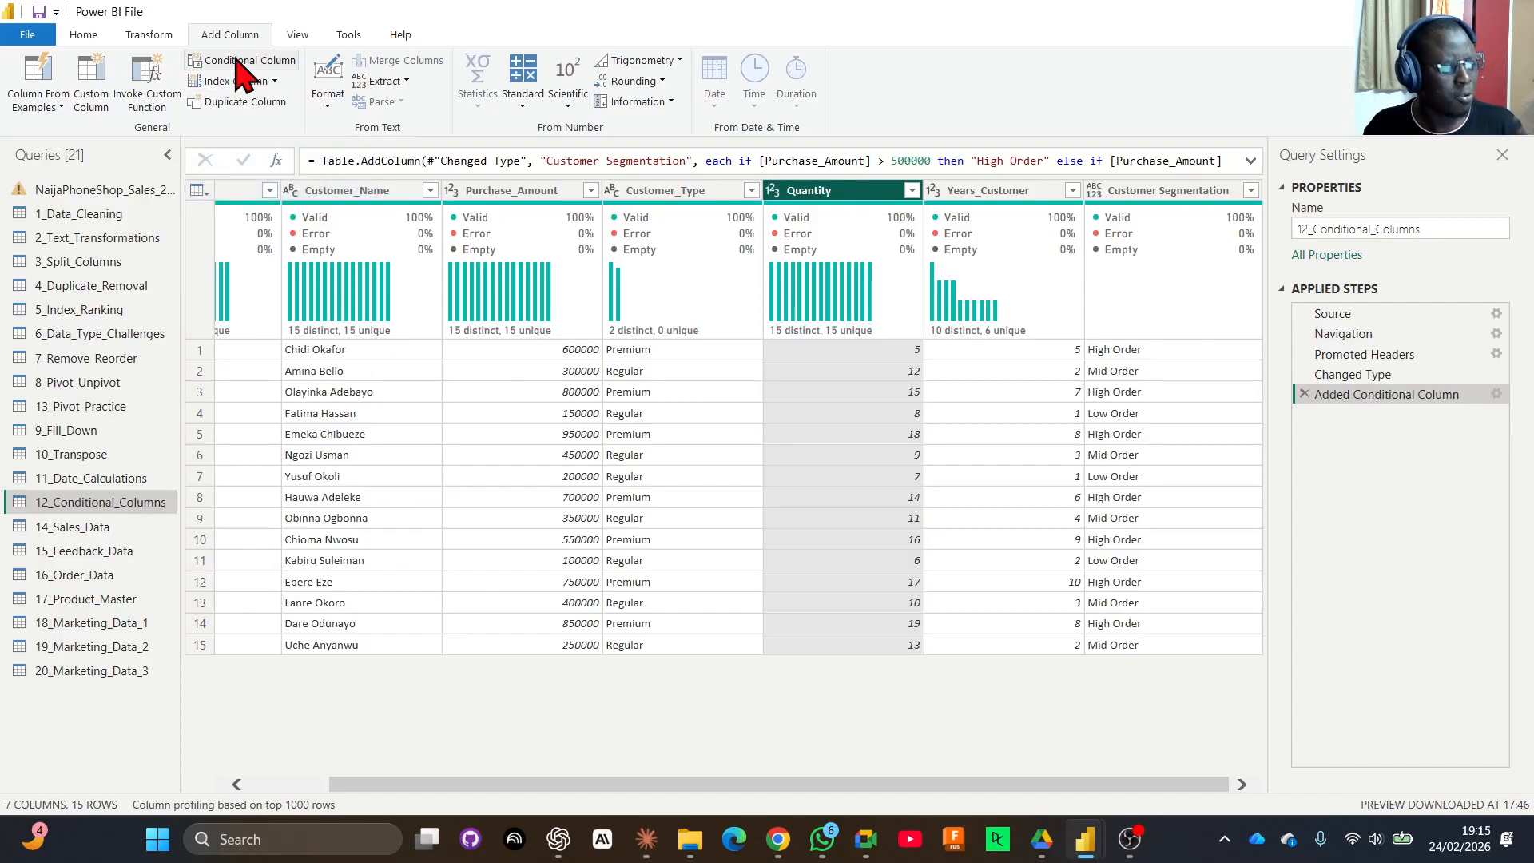
# Start a new custom column and insert the Customer_ID column reference into its formula.
pyautogui.click(93, 94)
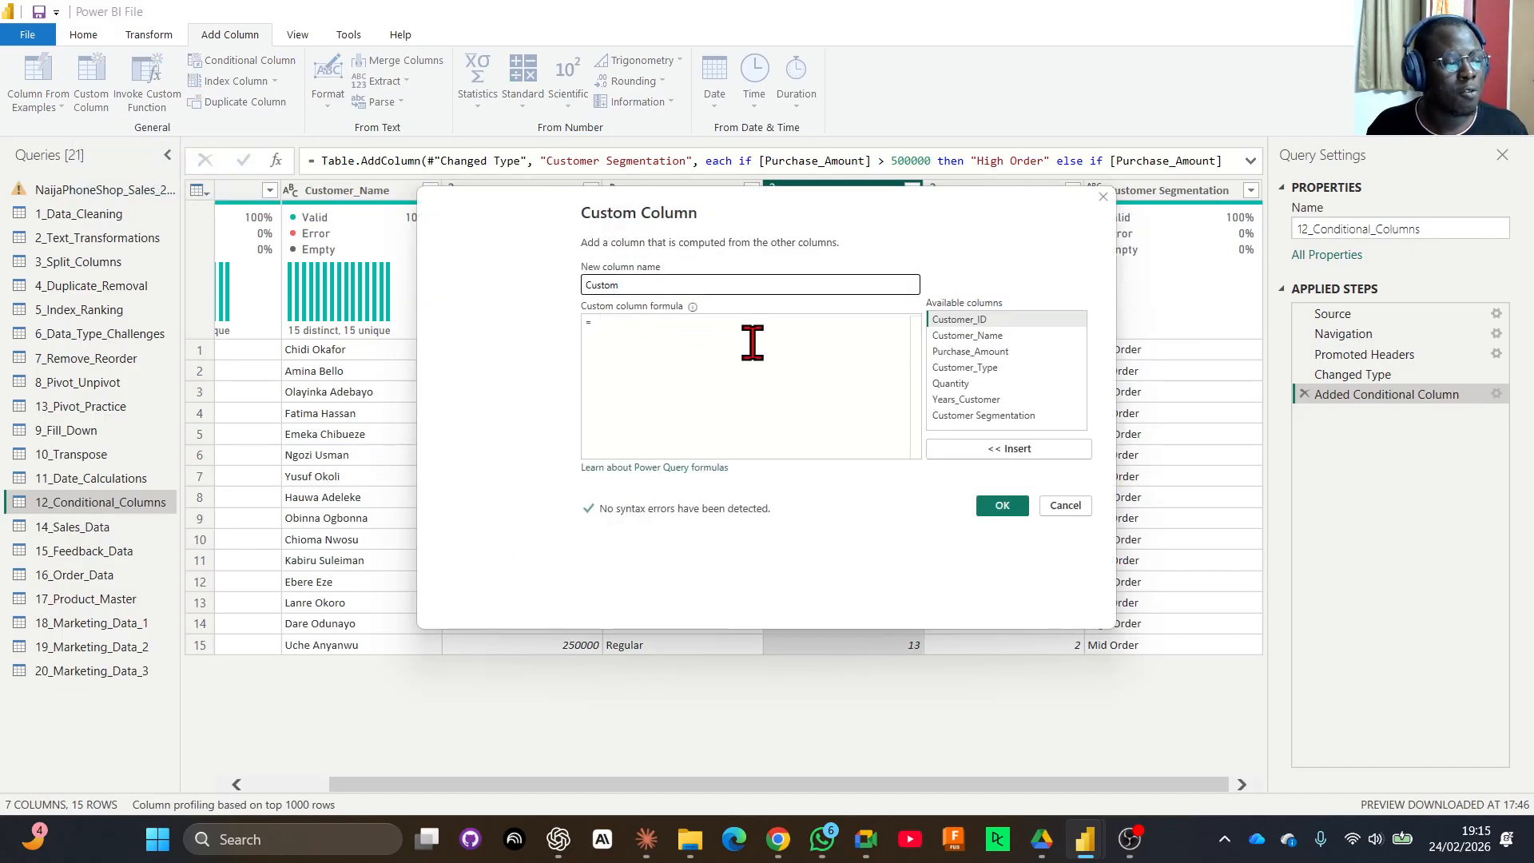
pyautogui.click(720, 426)
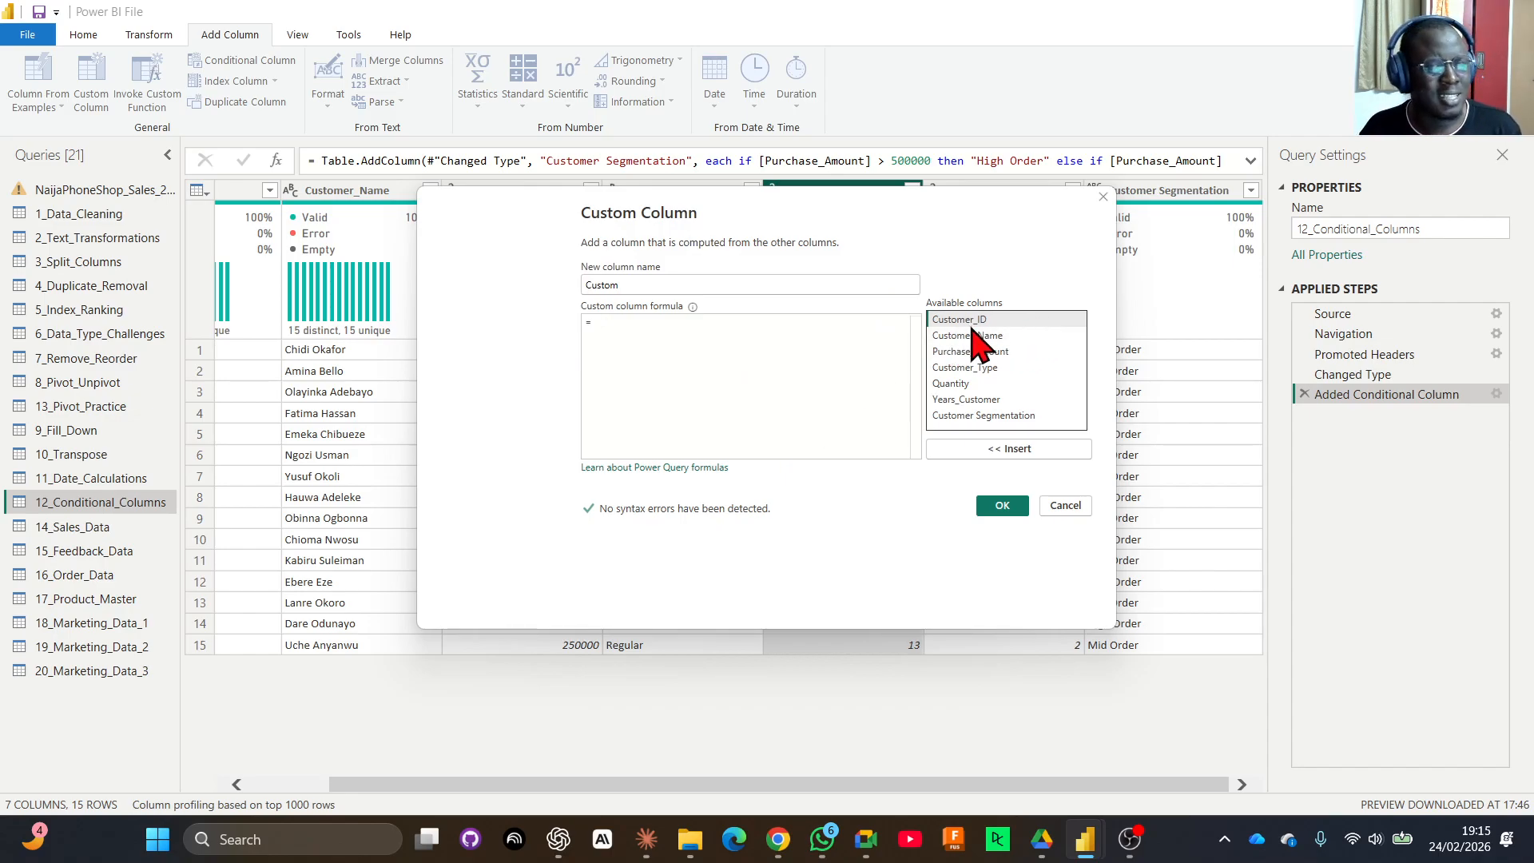
pyautogui.click(932, 320)
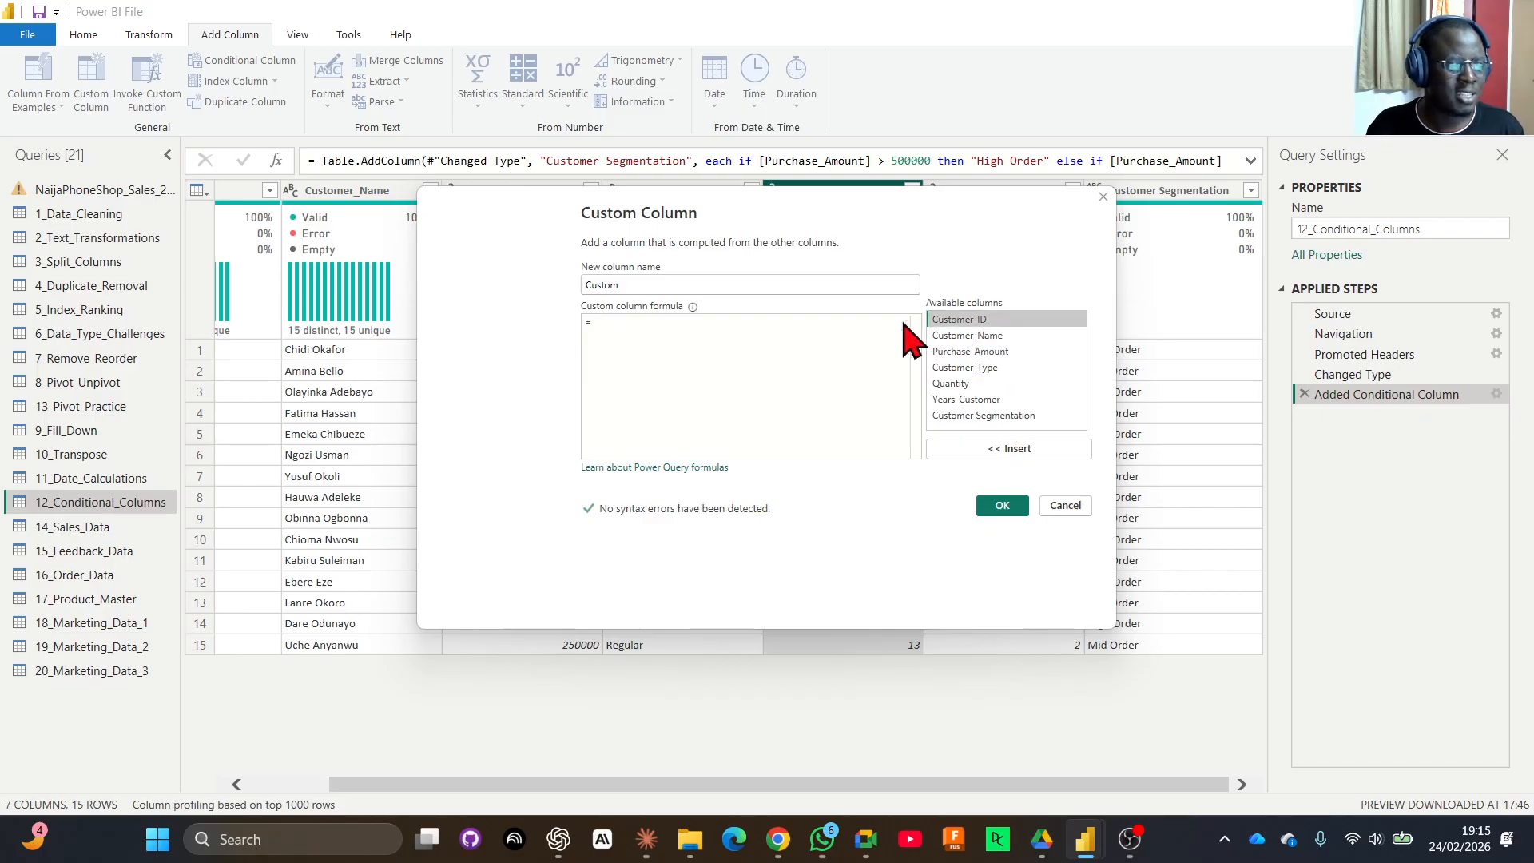
pyautogui.click(995, 450)
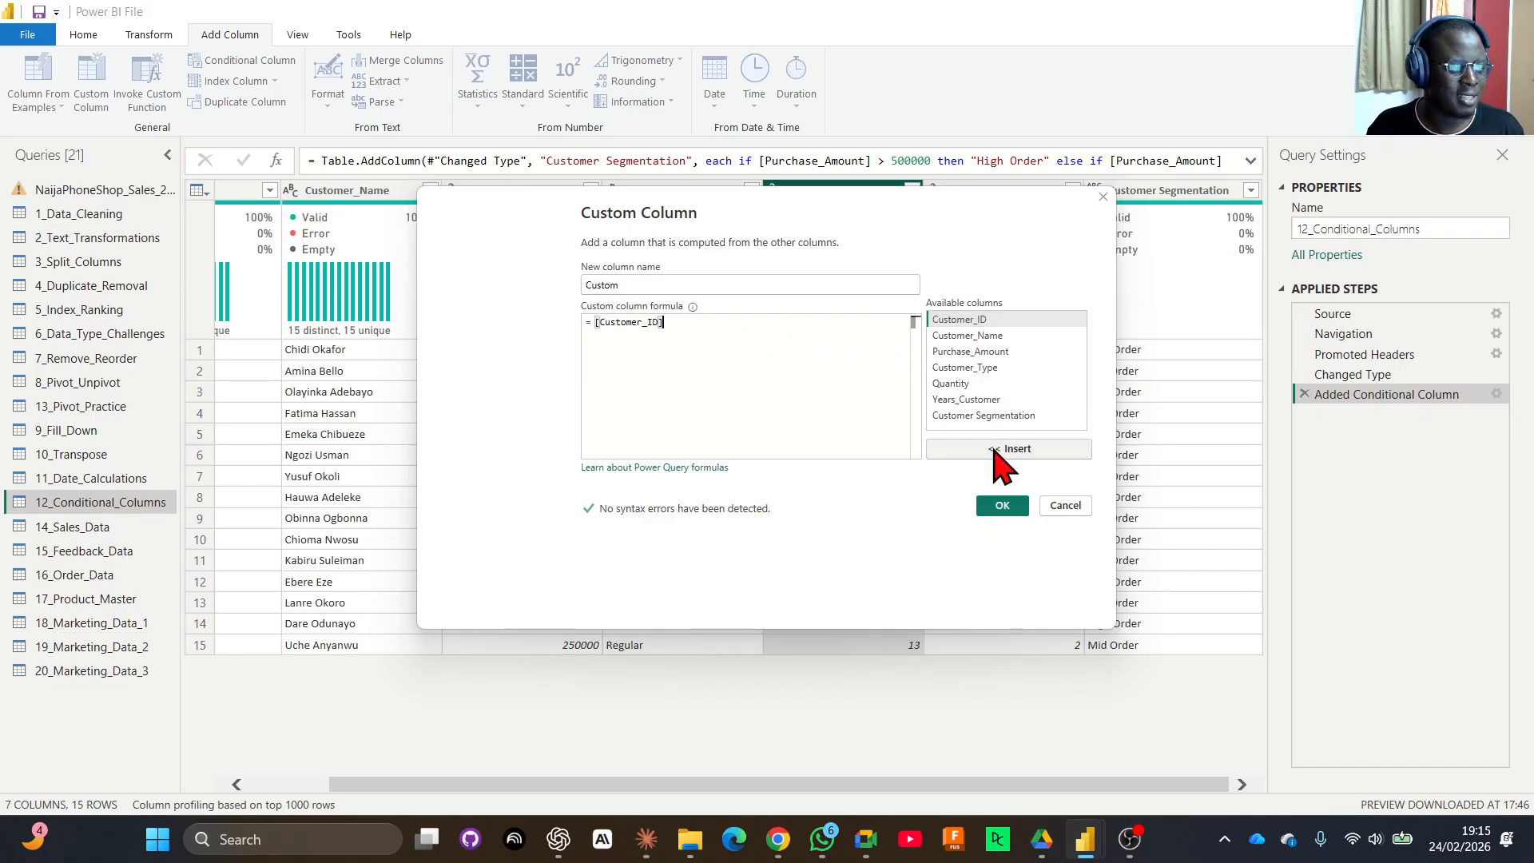
# Clear the Customer_ID reference from the custom column formula.
pyautogui.press('BackSpace')
pyautogui.press('BackSpace')
pyautogui.press('BackSpace')
pyautogui.press('BackSpace')
pyautogui.press('BackSpace')
pyautogui.press('BackSpace')
pyautogui.press('BackSpace')
pyautogui.press('BackSpace')
pyautogui.press('BackSpace')
pyautogui.press('BackSpace')
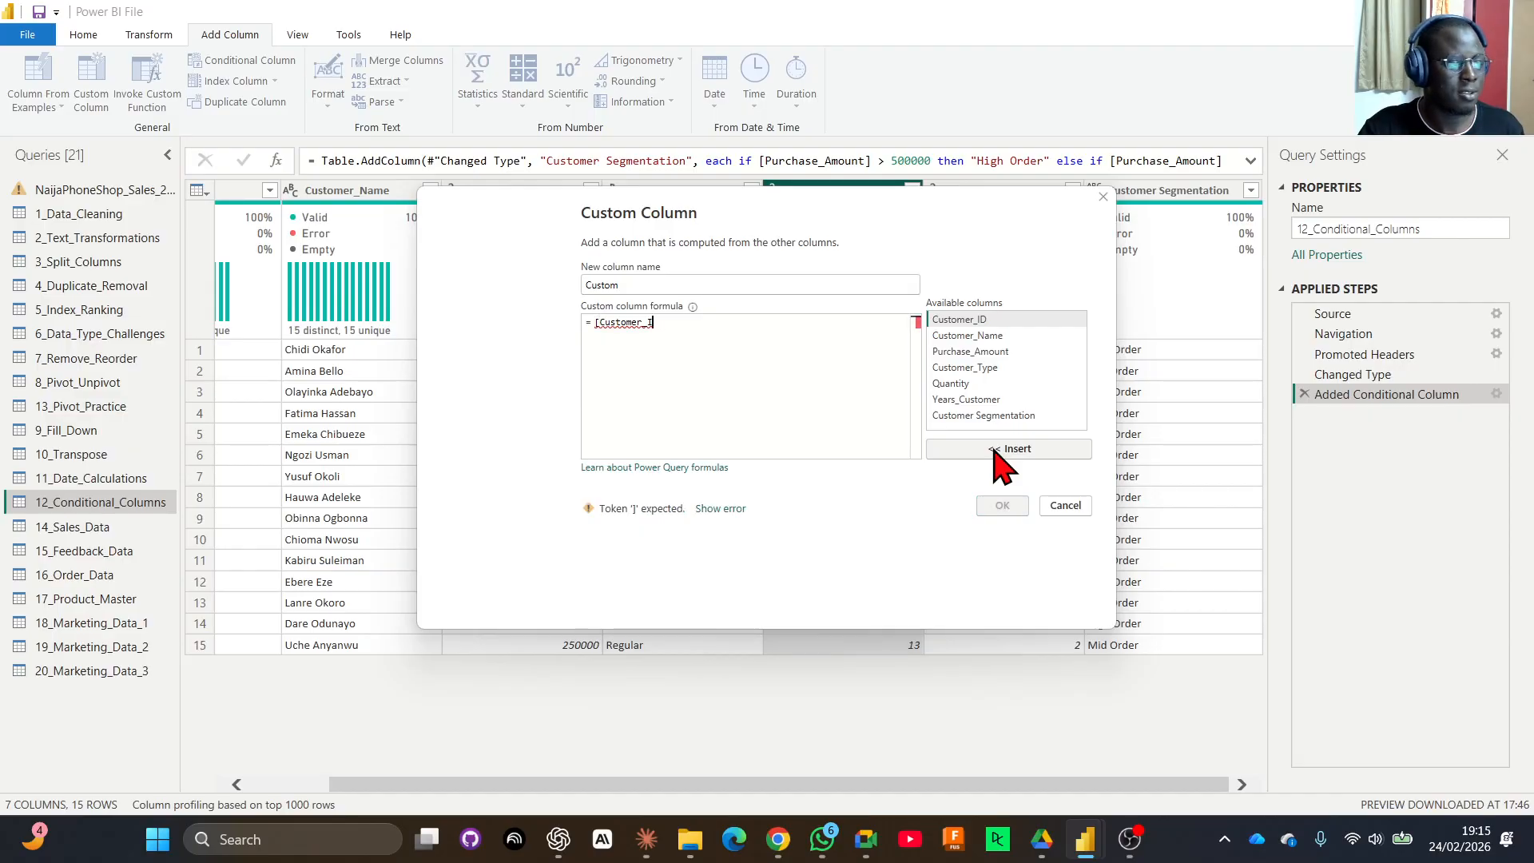
pyautogui.press('BackSpace')
pyautogui.press('BackSpace')
pyautogui.press('BackSpace')
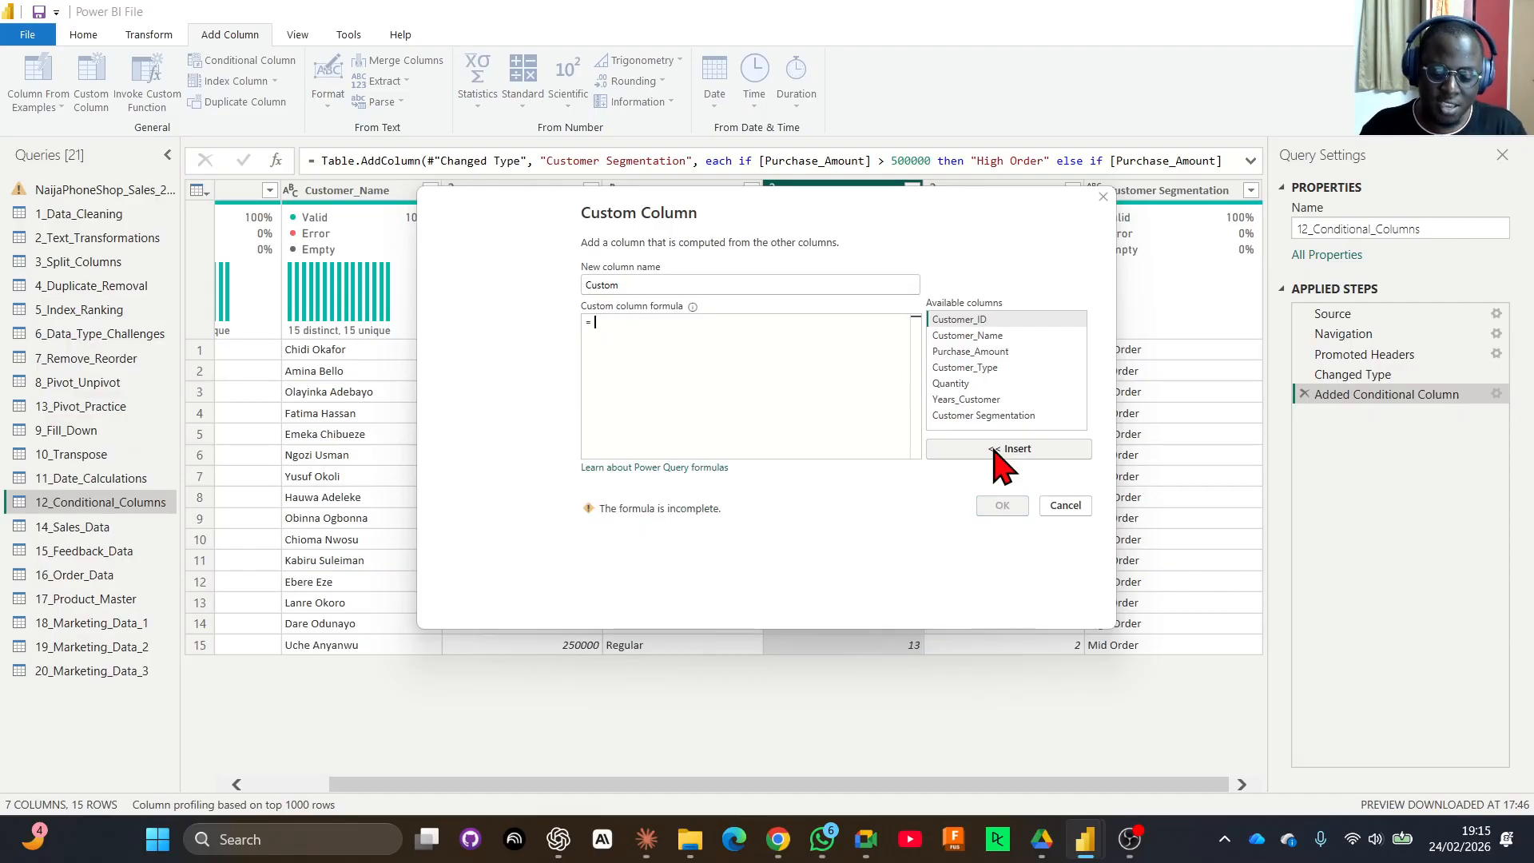
pyautogui.write('if')
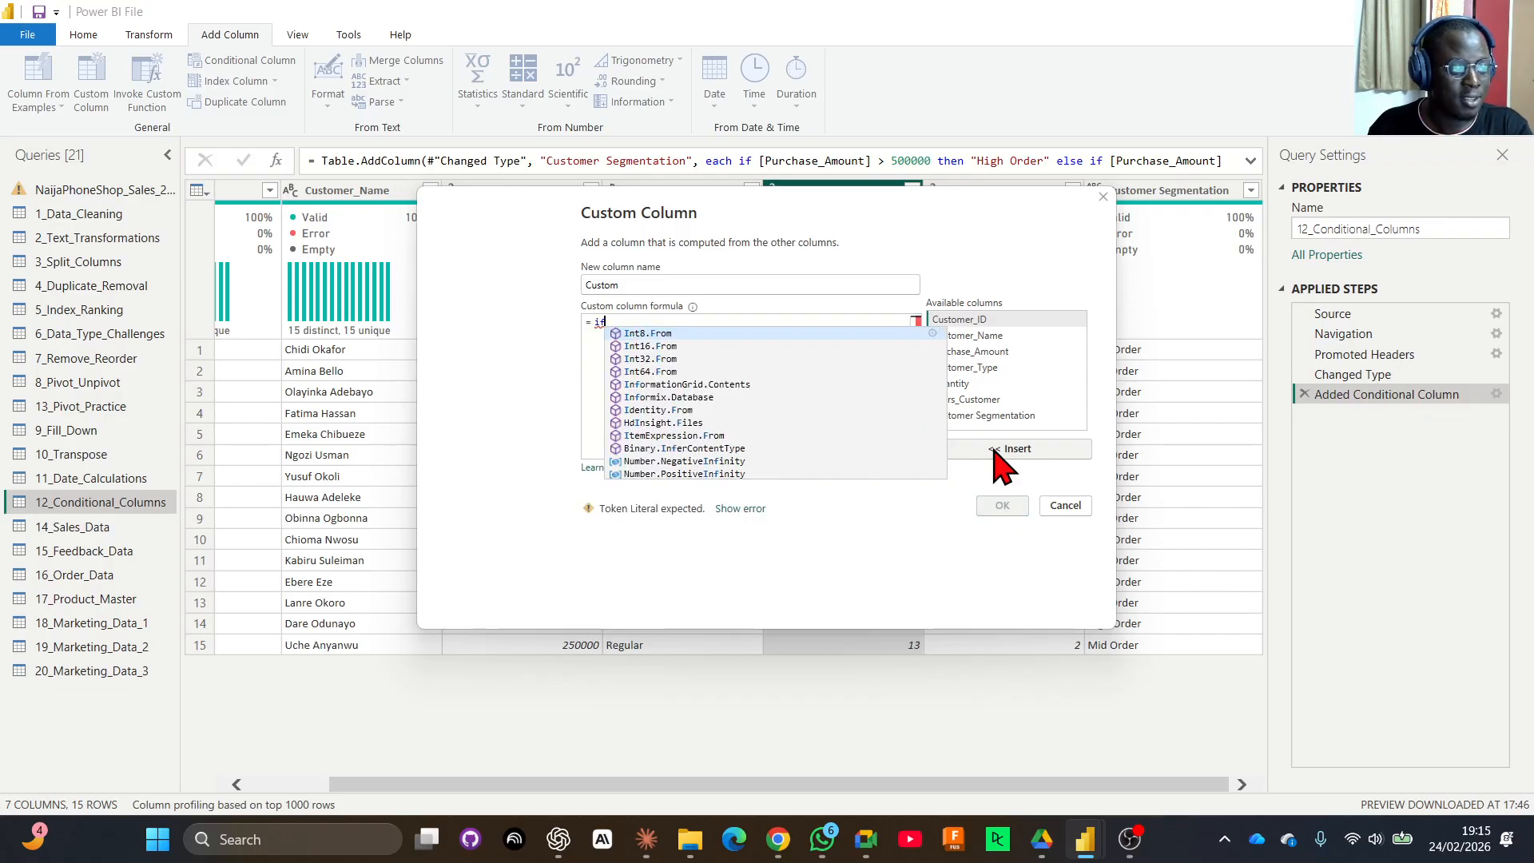
pyautogui.press('Return')
pyautogui.press('BackSpace')
pyautogui.press('BackSpace')
pyautogui.press('BackSpace')
pyautogui.press('BackSpace')
pyautogui.press('BackSpace')
pyautogui.press('BackSpace')
pyautogui.press('BackSpace')
pyautogui.press('BackSpace')
pyautogui.press('BackSpace')
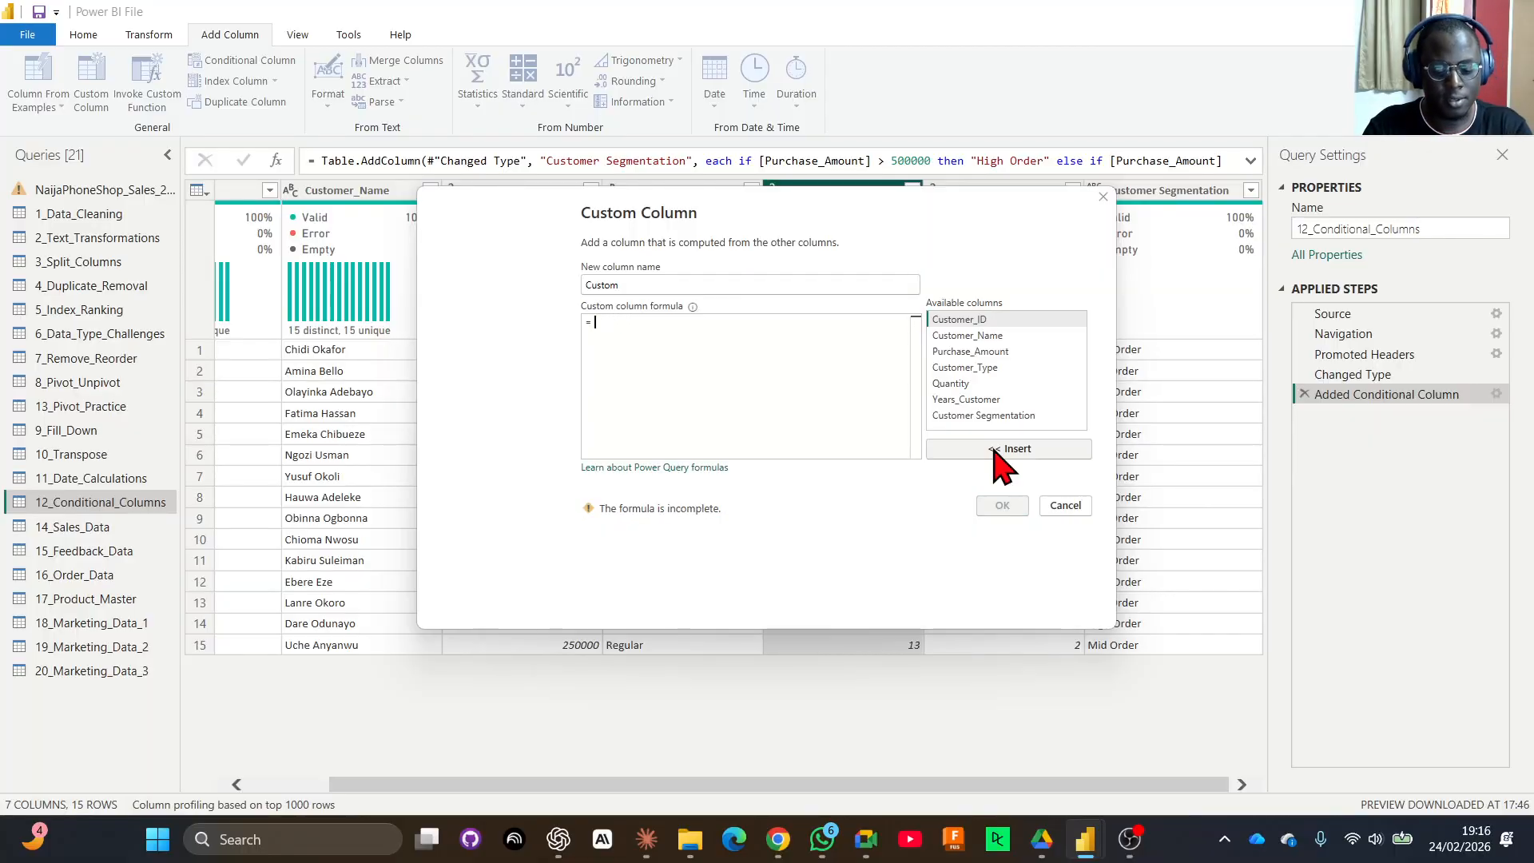
# Begin the custom column formula with if and remove the Customer_ID reference inserted after it.
pyautogui.write('if')
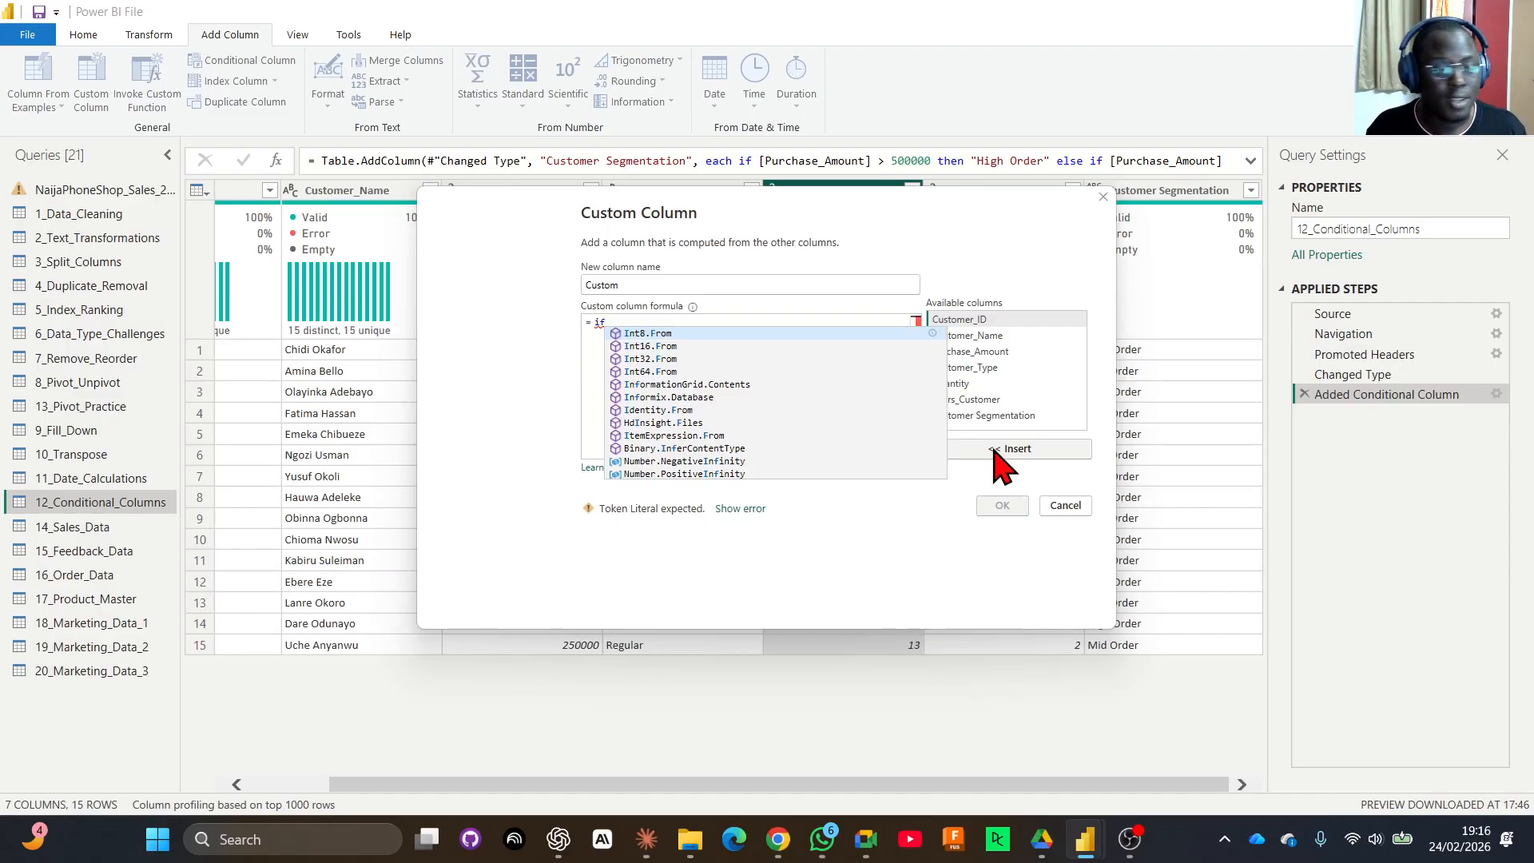
pyautogui.click(995, 452)
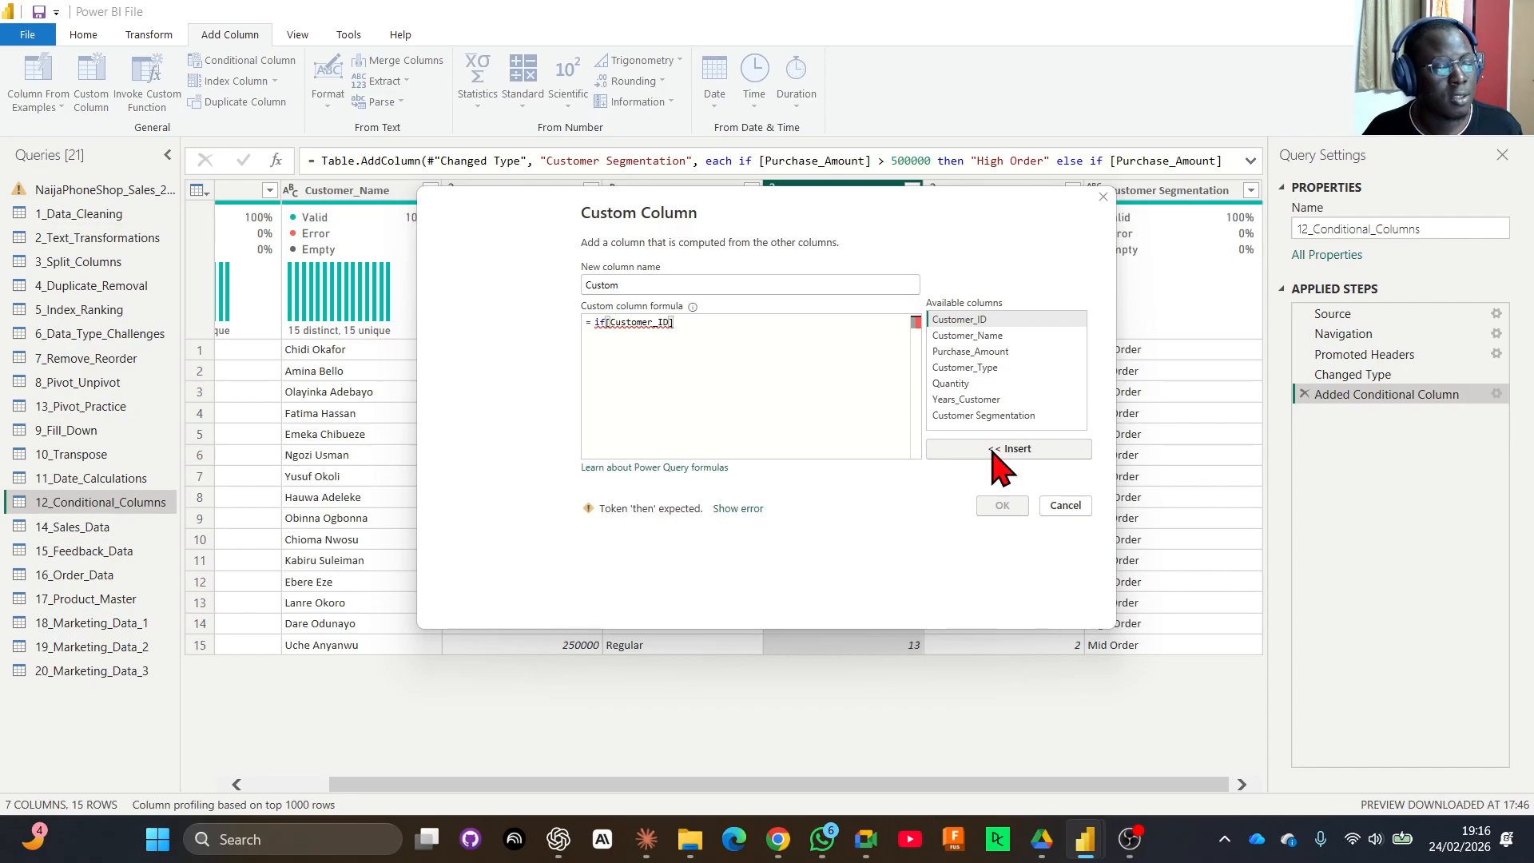
pyautogui.press('BackSpace')
pyautogui.press('BackSpace')
pyautogui.press('BackSpace')
pyautogui.press('BackSpace')
pyautogui.press('BackSpace')
pyautogui.press('BackSpace')
pyautogui.press('BackSpace')
pyautogui.press('BackSpace')
pyautogui.press('BackSpace')
pyautogui.press('BackSpace')
pyautogui.press('BackSpace')
pyautogui.press('BackSpace')
pyautogui.press('BackSpace')
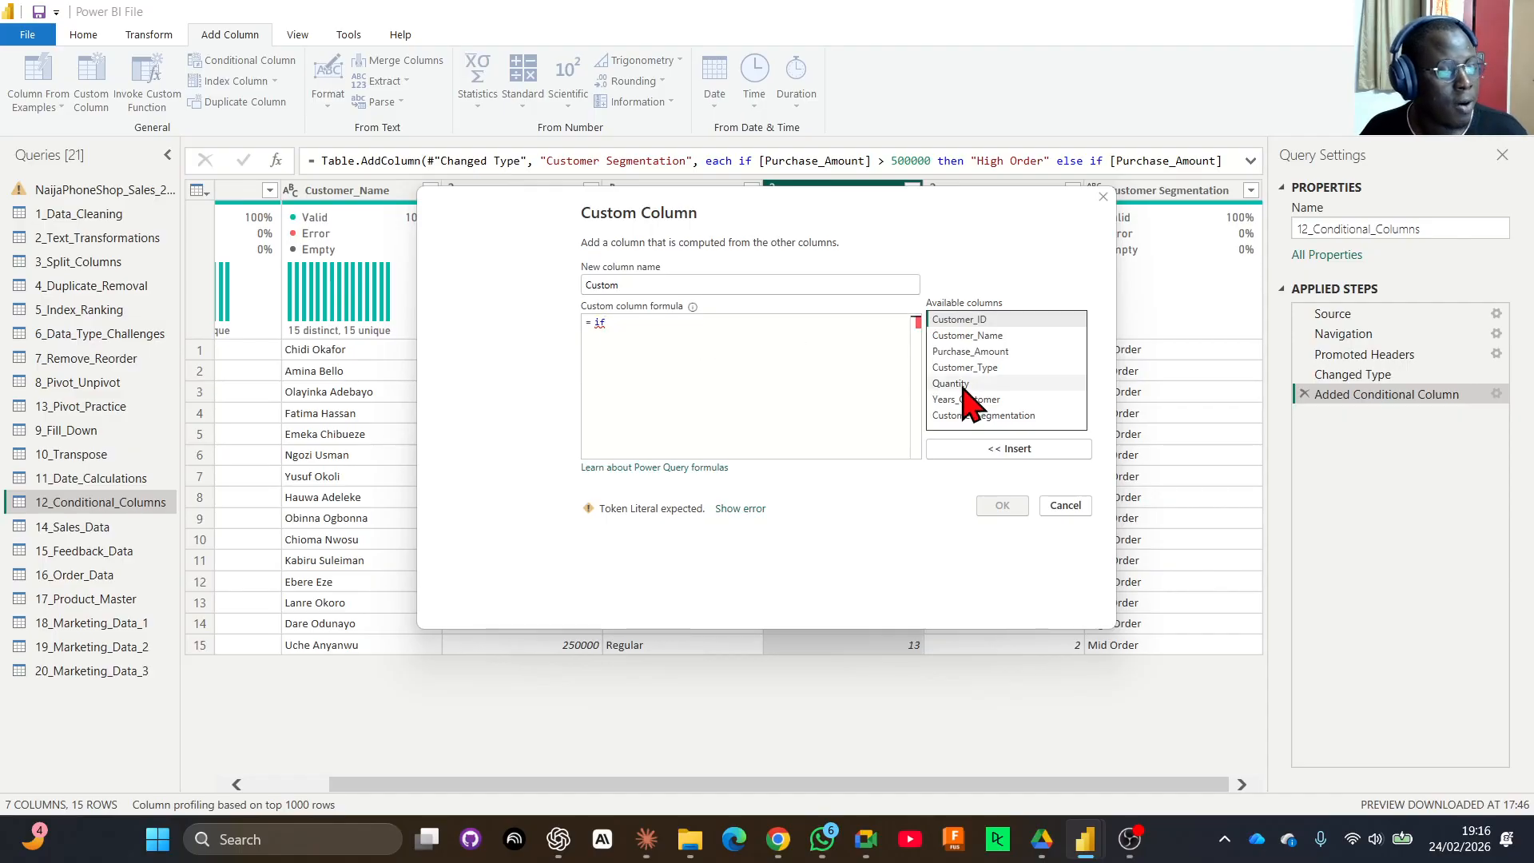
# Add the condition [Quantity] > 15 after if, separated by a space.
pyautogui.click(951, 385)
pyautogui.click(981, 450)
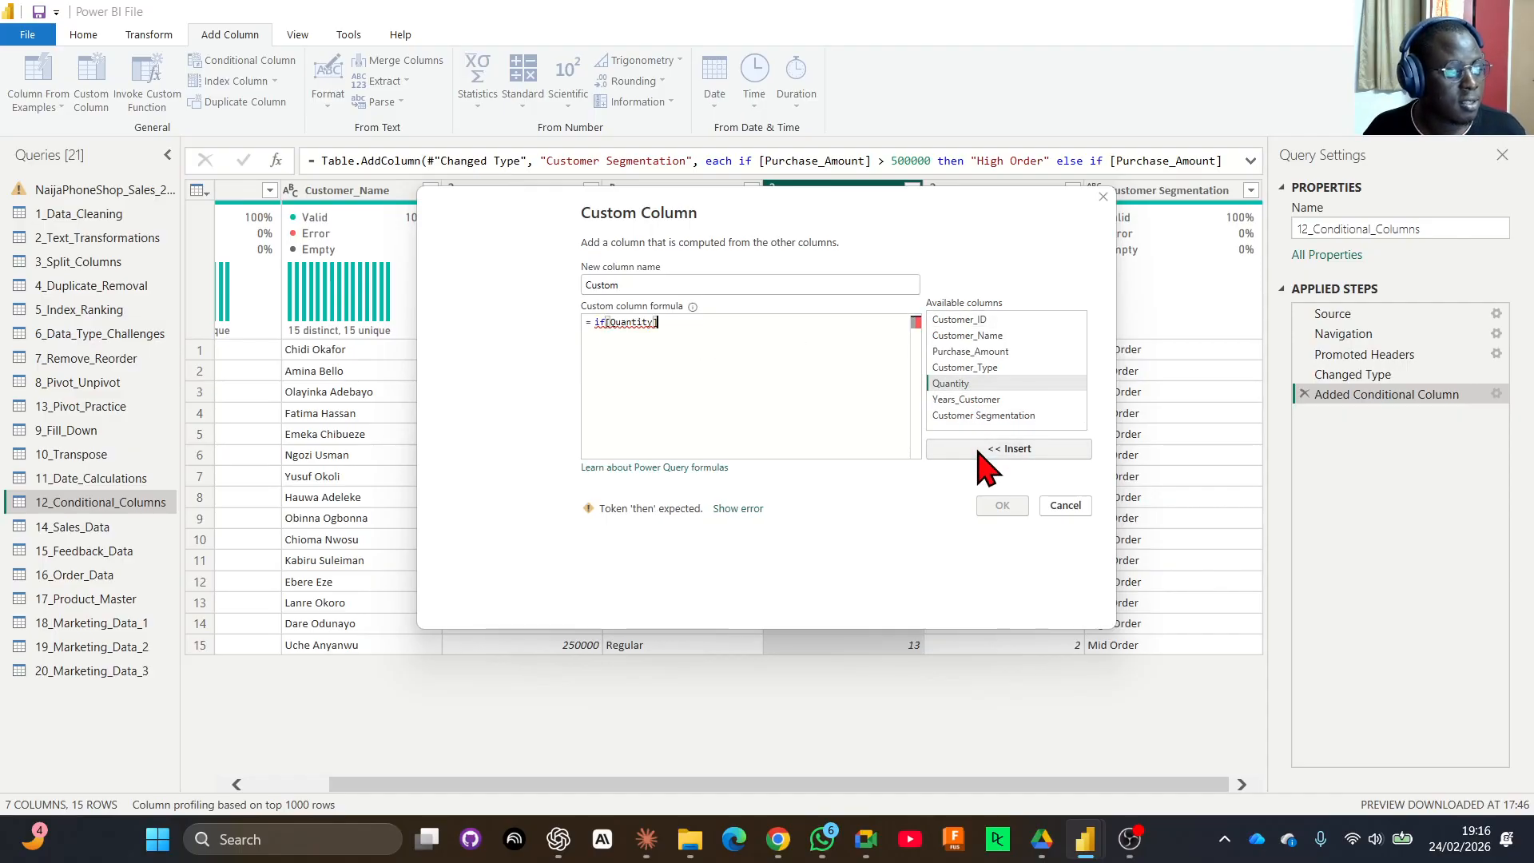
pyautogui.click(605, 323)
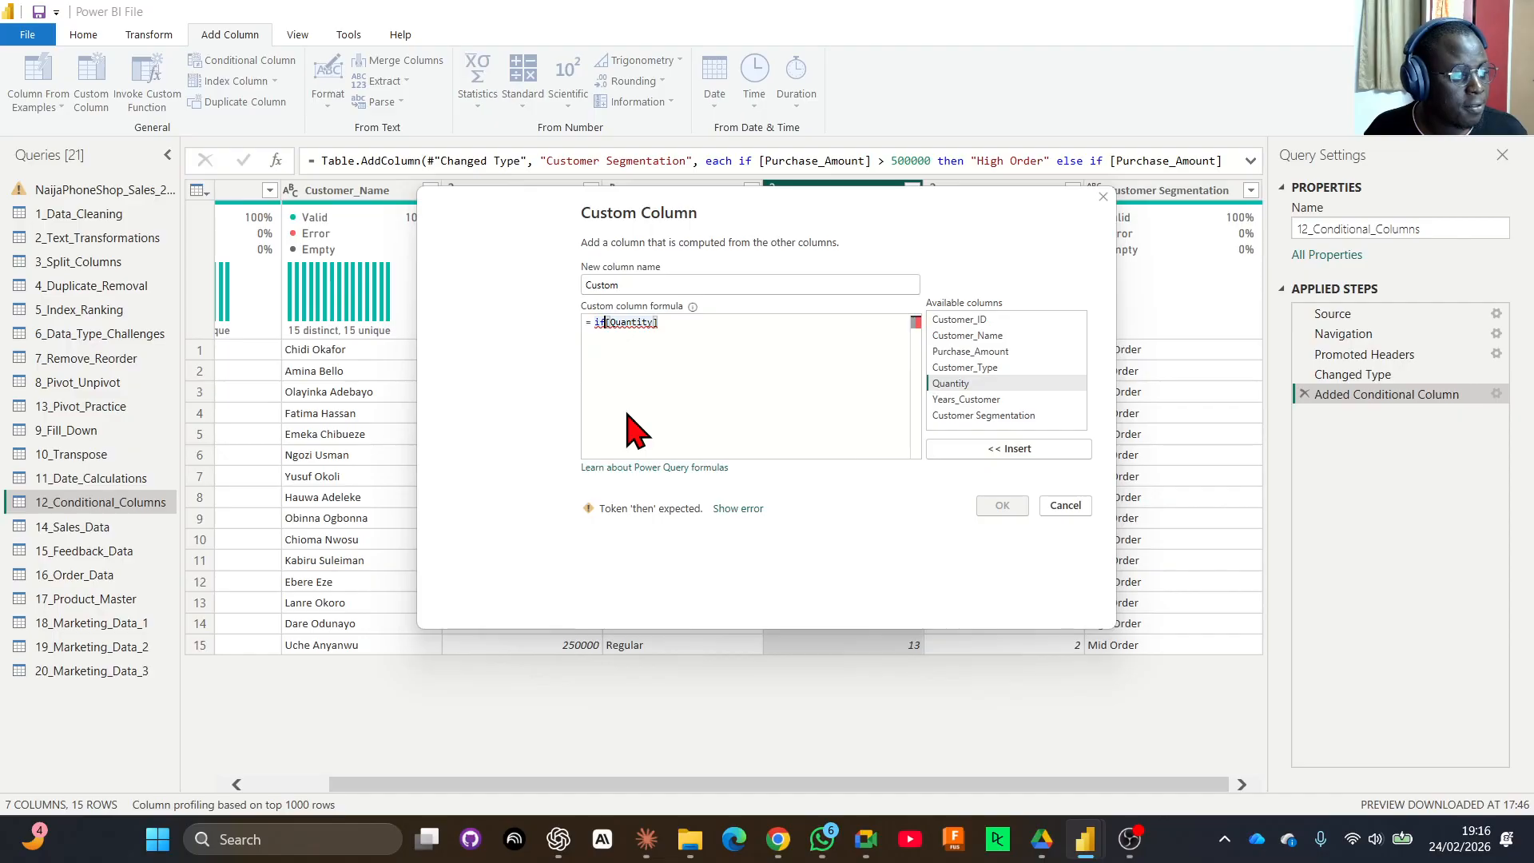
pyautogui.click(685, 324)
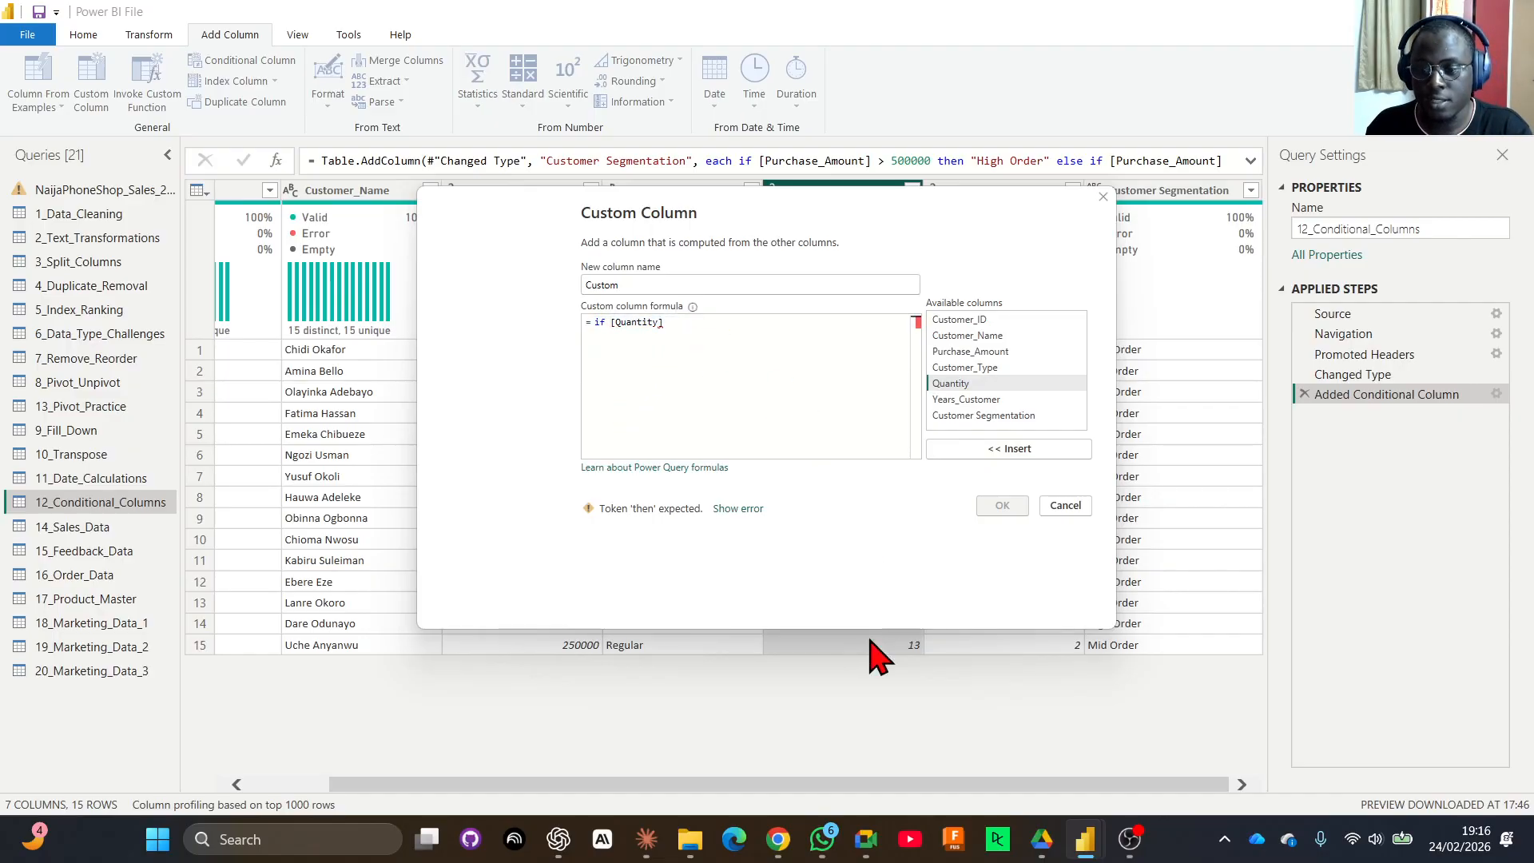
pyautogui.write('> ')
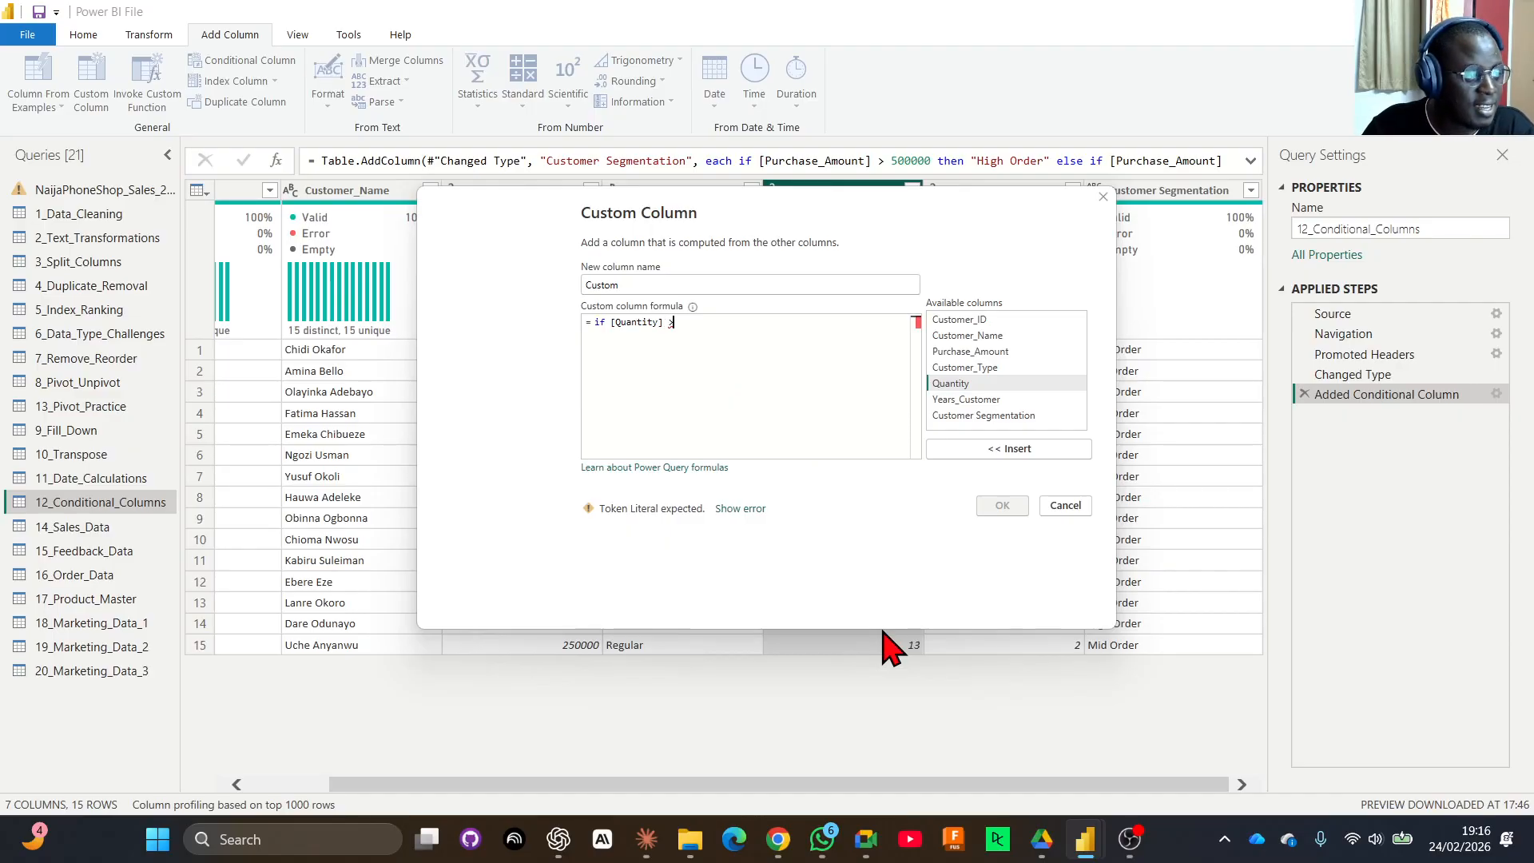
pyautogui.write('15')
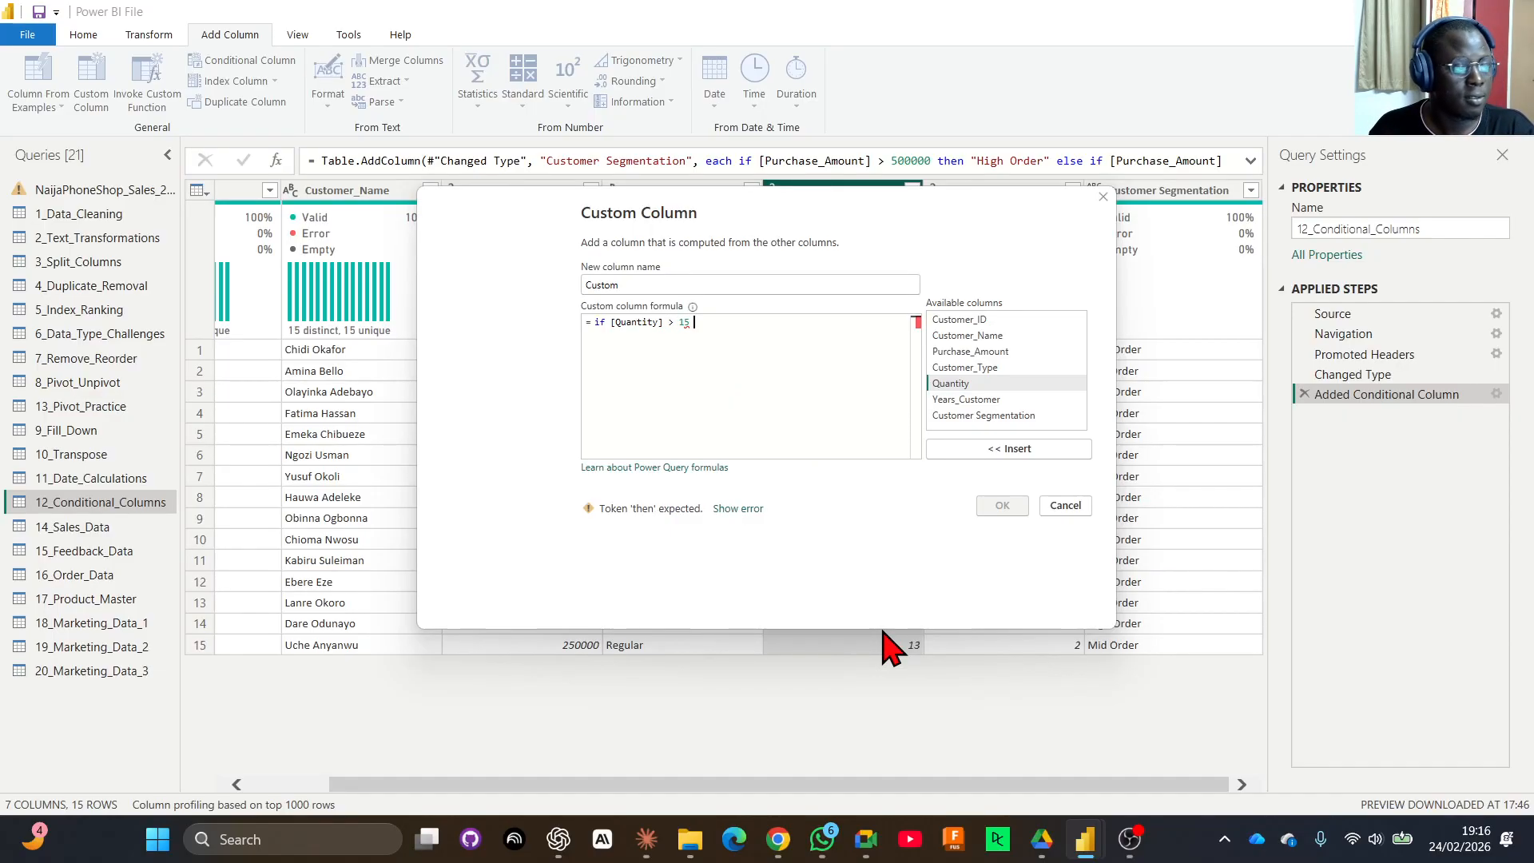
# Extend the condition with and [Customer_Type] = "Premium", correcting the spelling of Premium.
pyautogui.write(' ang')
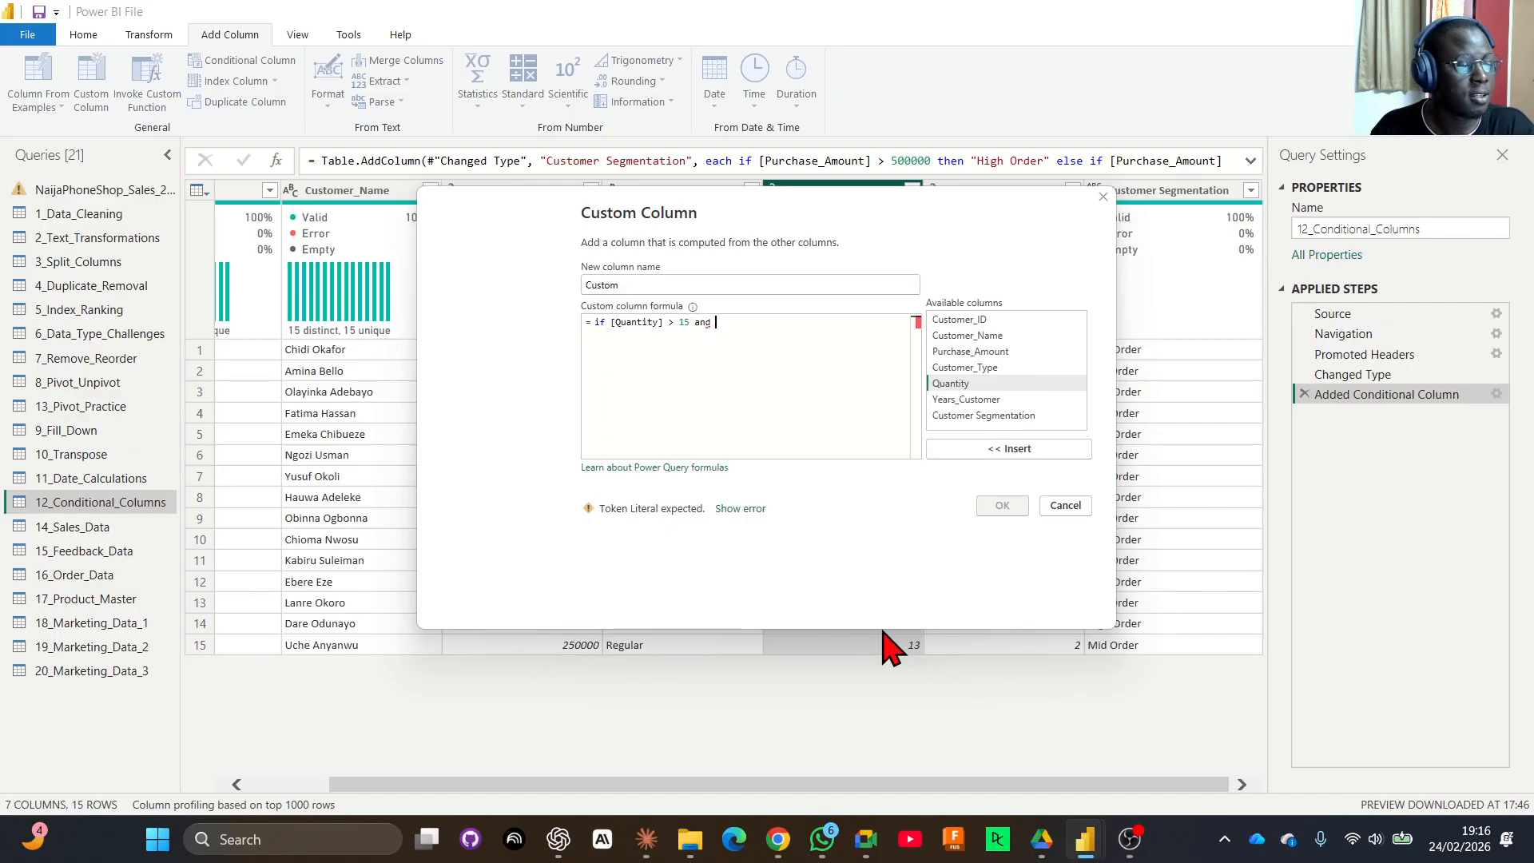
pyautogui.click(963, 369)
pyautogui.click(1013, 449)
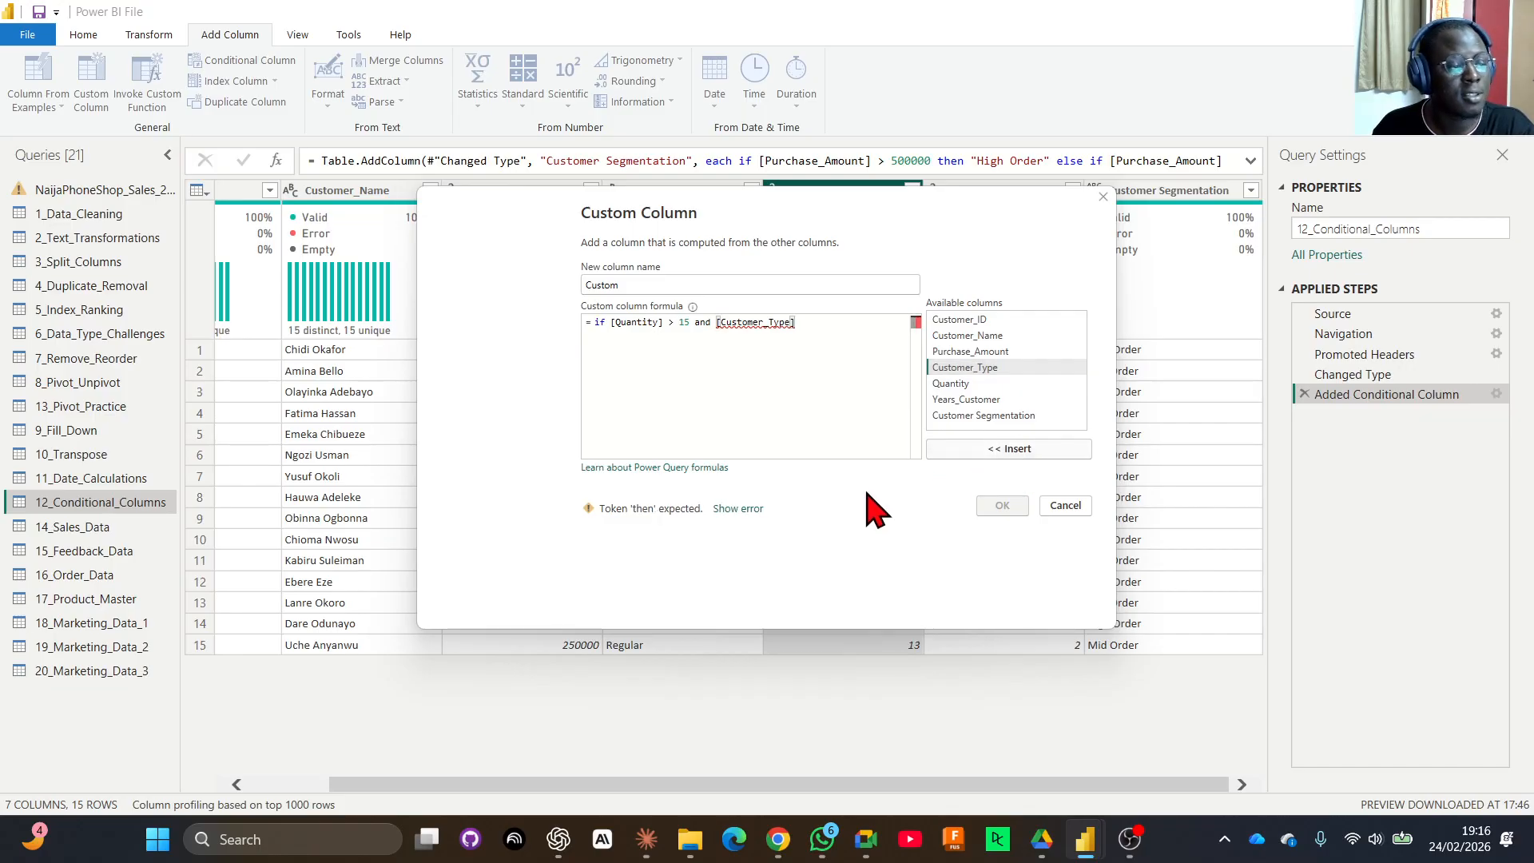
pyautogui.write('= ')
pyautogui.write('"Pemi')
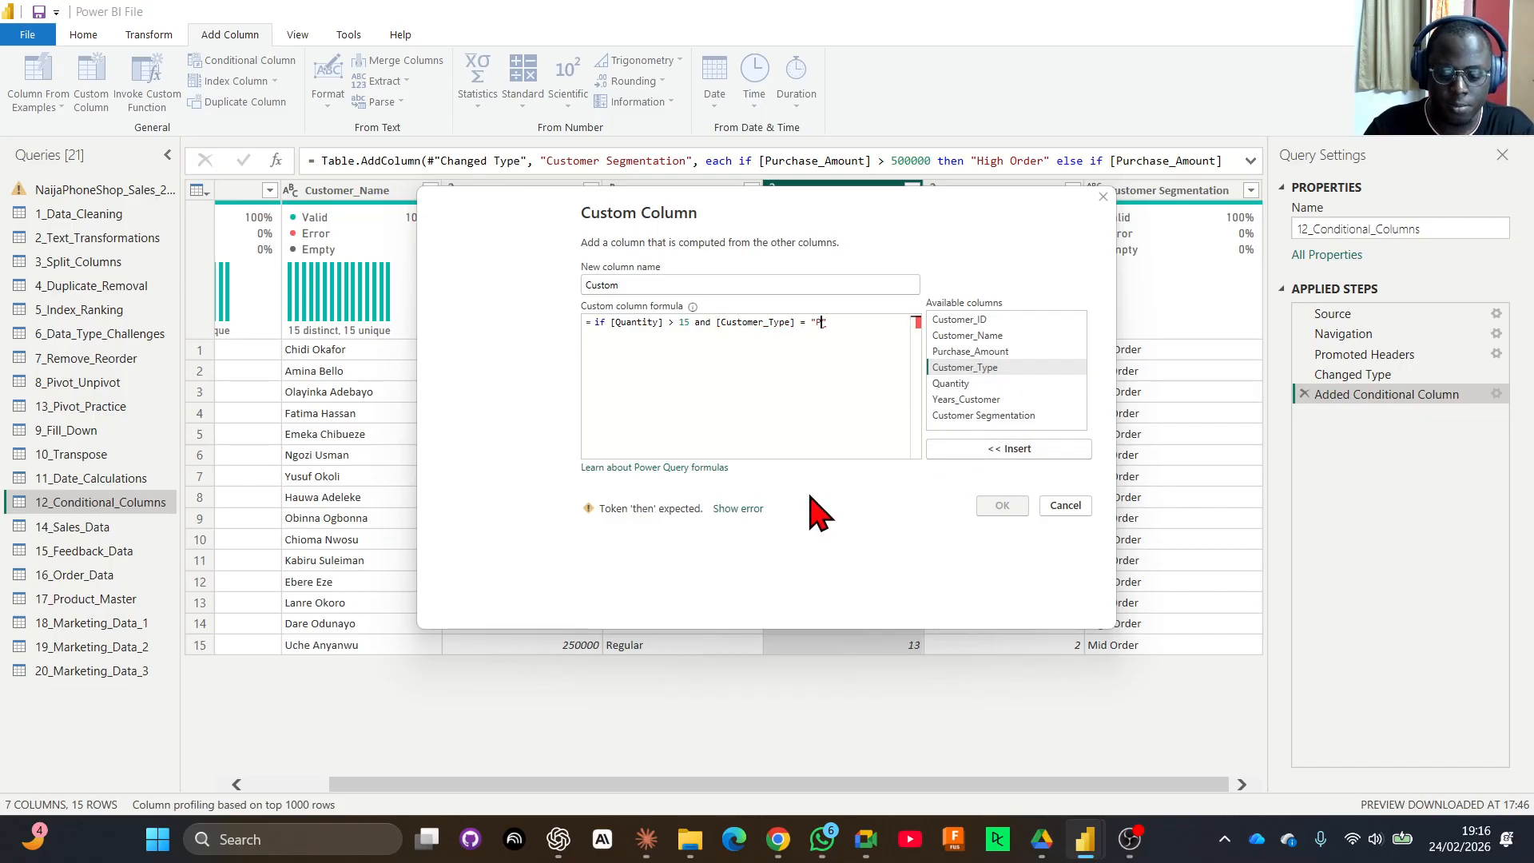
pyautogui.write('um')
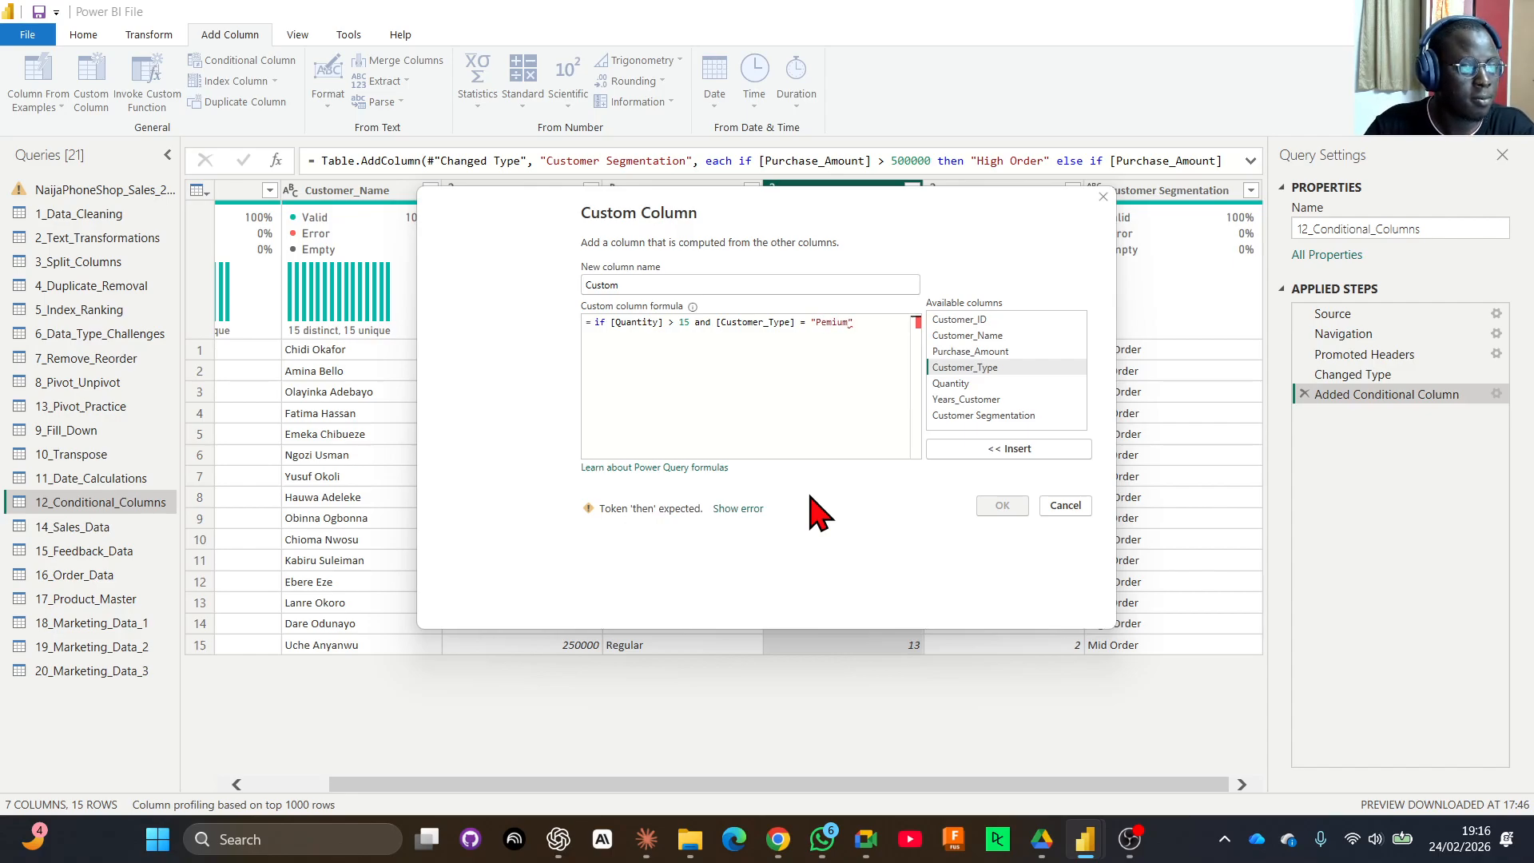
pyautogui.press('BackSpace')
pyautogui.press('BackSpace')
pyautogui.press('BackSpace')
pyautogui.press('BackSpace')
pyautogui.press('BackSpace')
pyautogui.write('remium"')
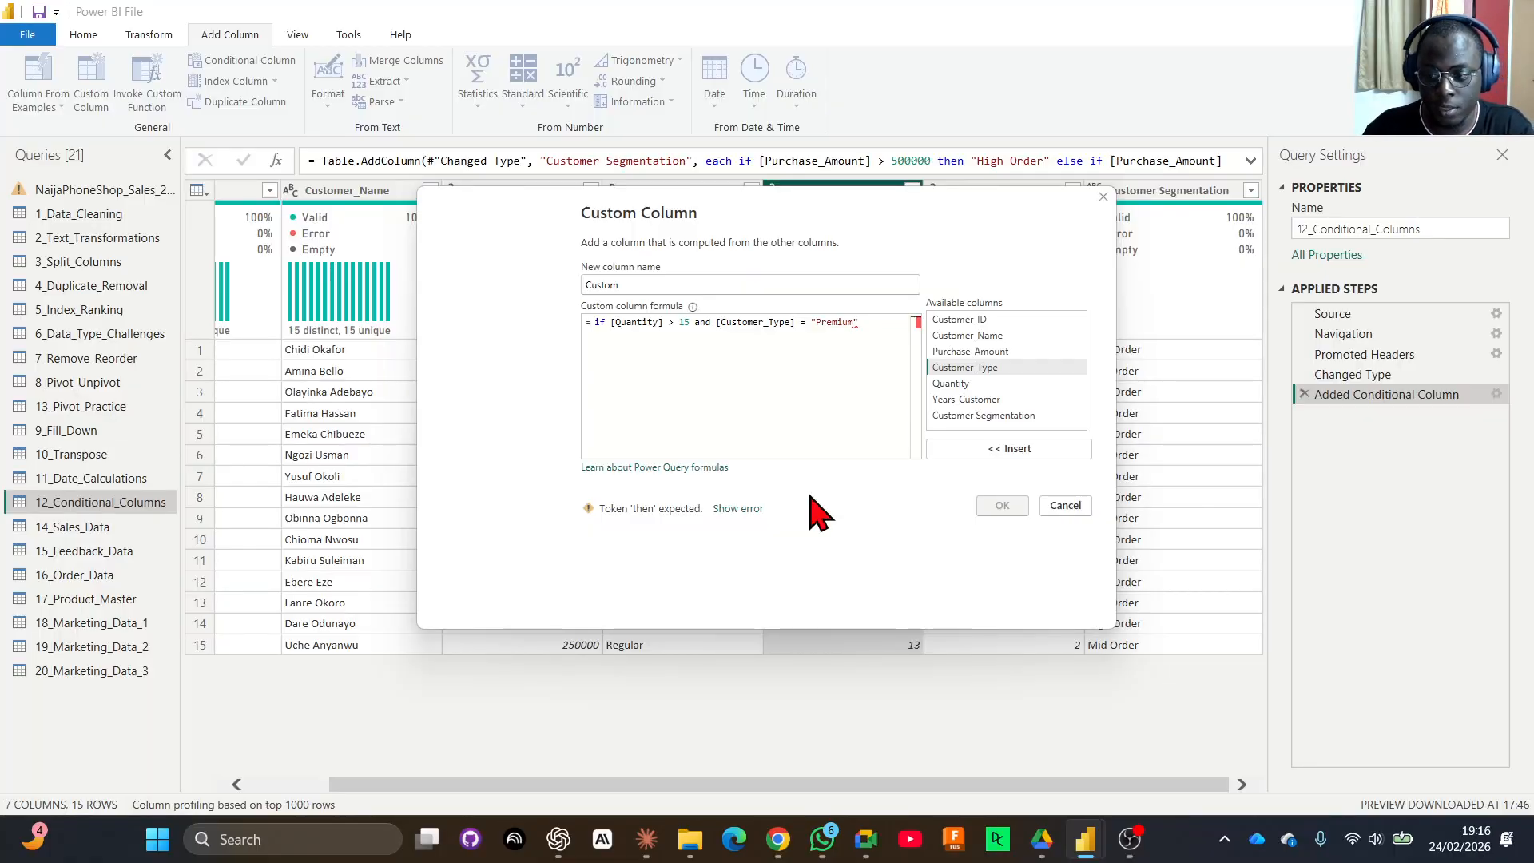
# Complete the first clause of the formula with then 0.20.
pyautogui.write(' then')
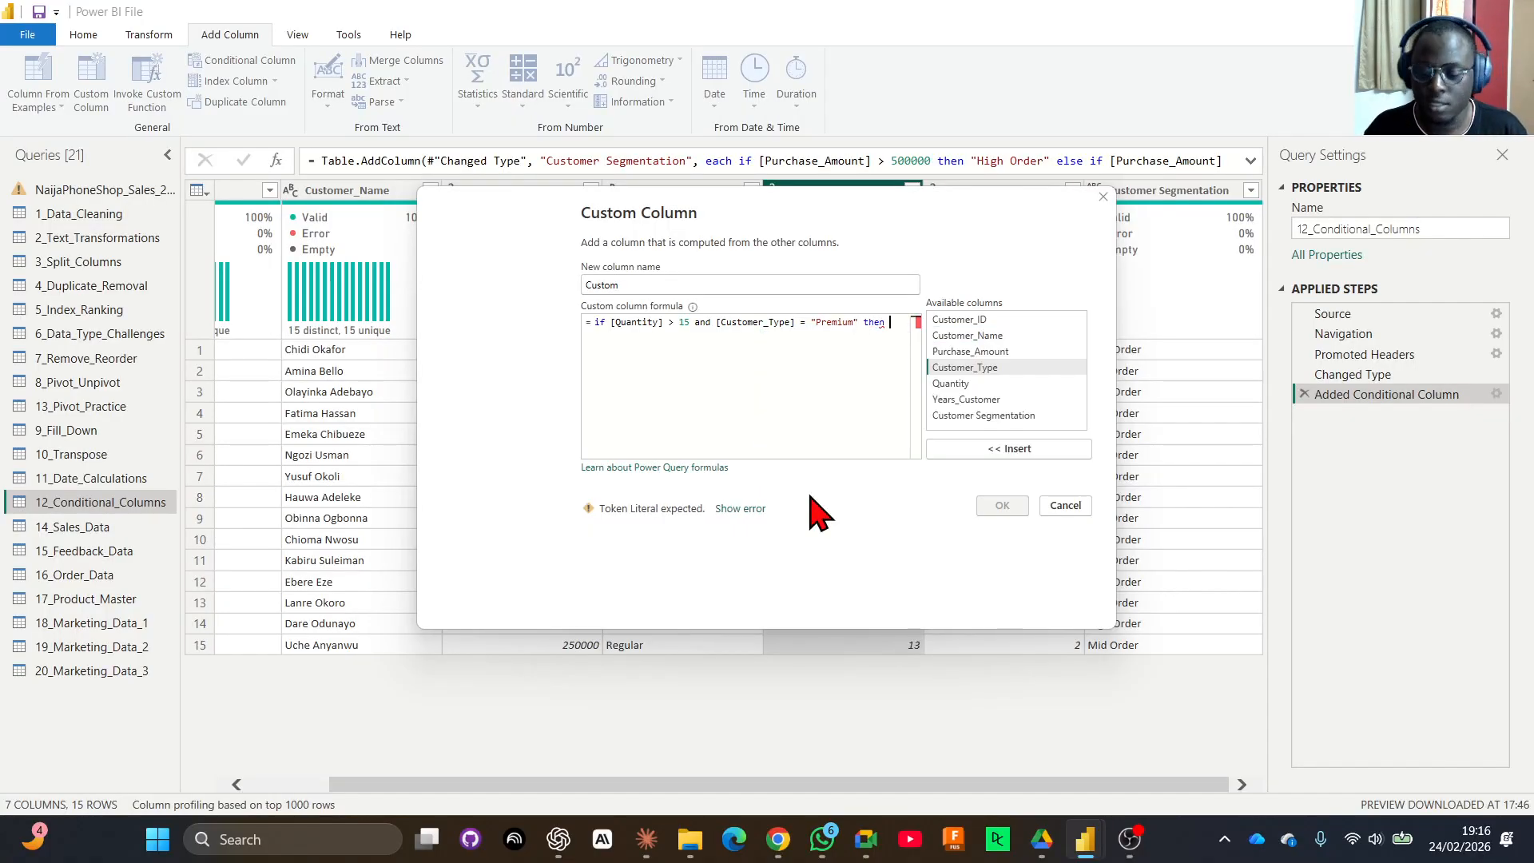
pyautogui.write(' 0.2')
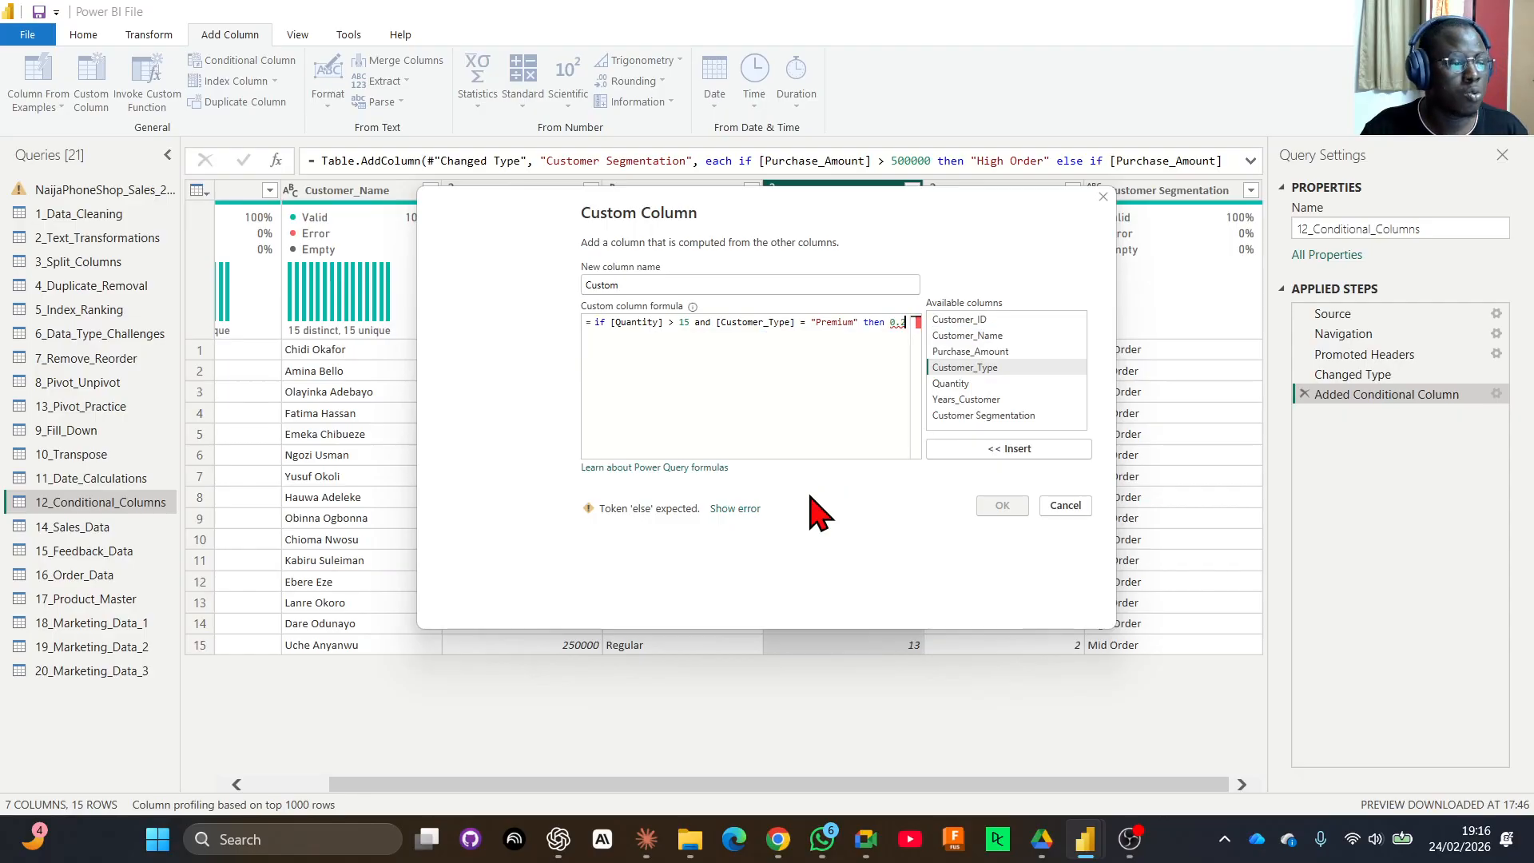
pyautogui.write('0')
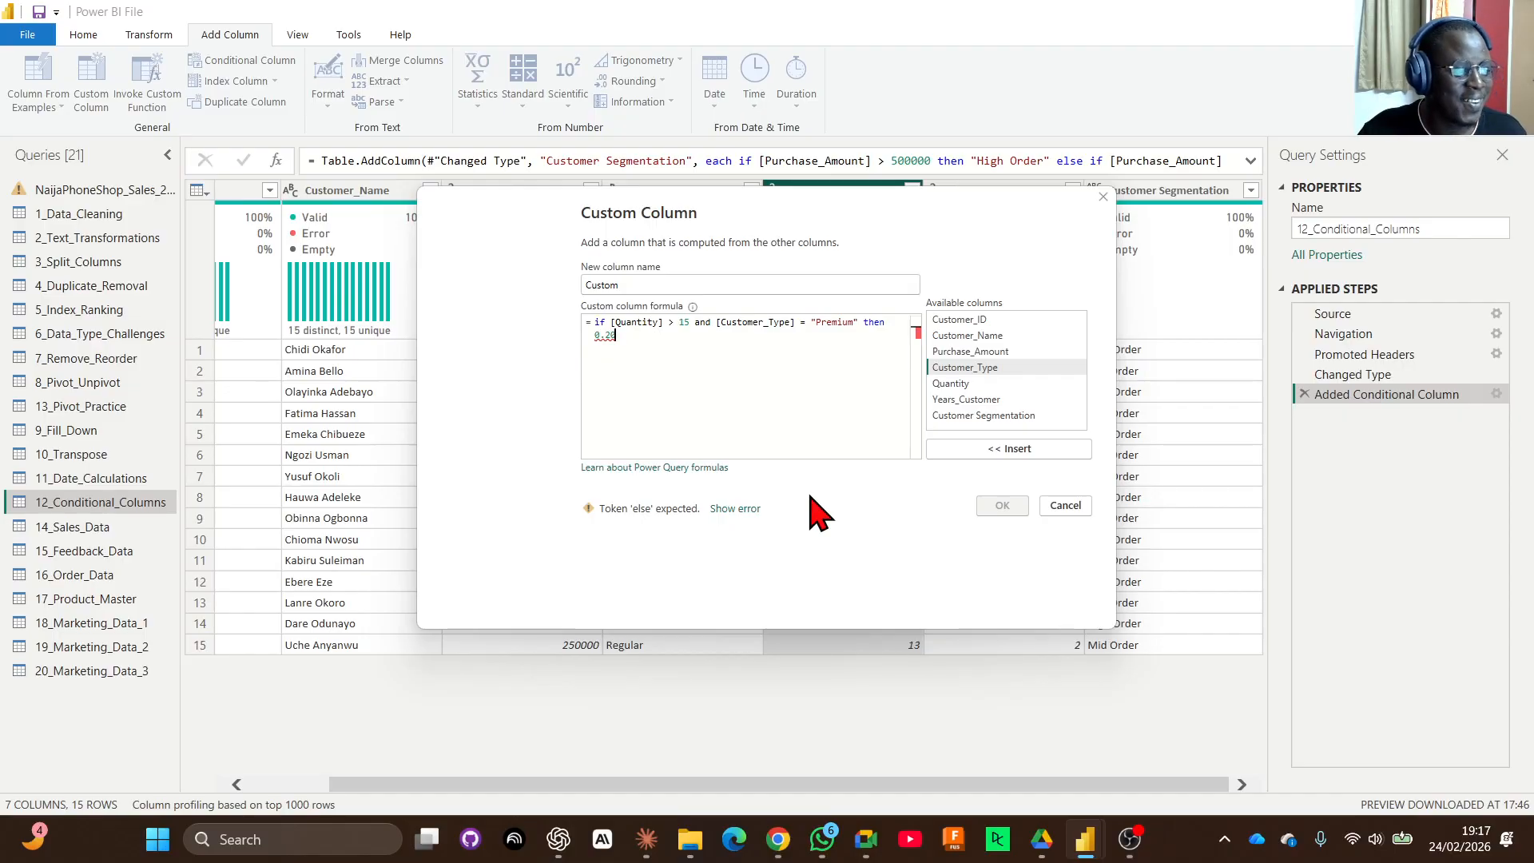
# Add an else if clause and fill it with a copy of the first clause's condition and result.
pyautogui.write('else ')
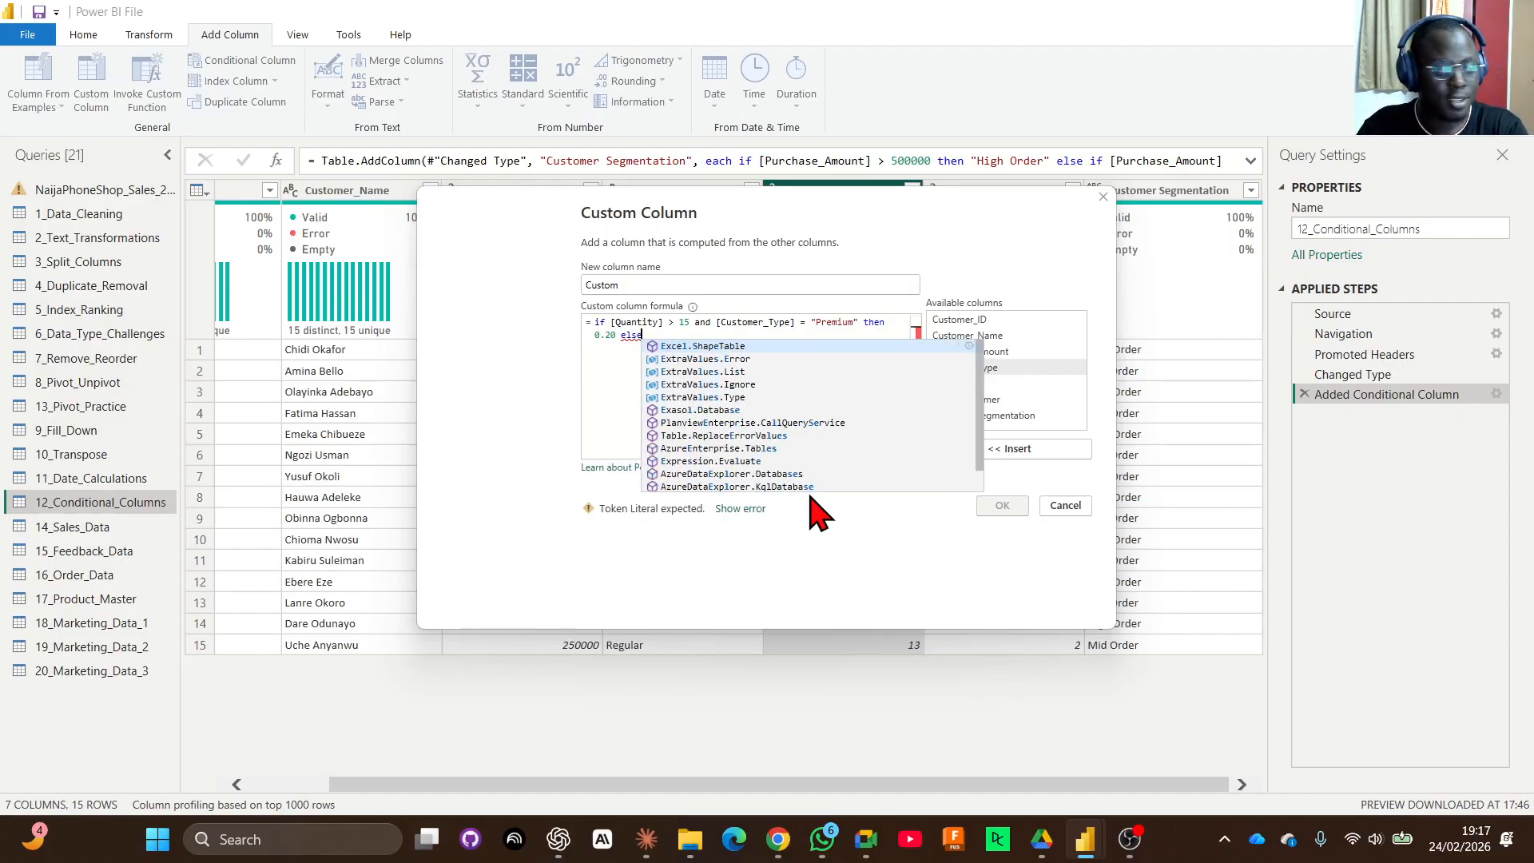
pyautogui.write('if')
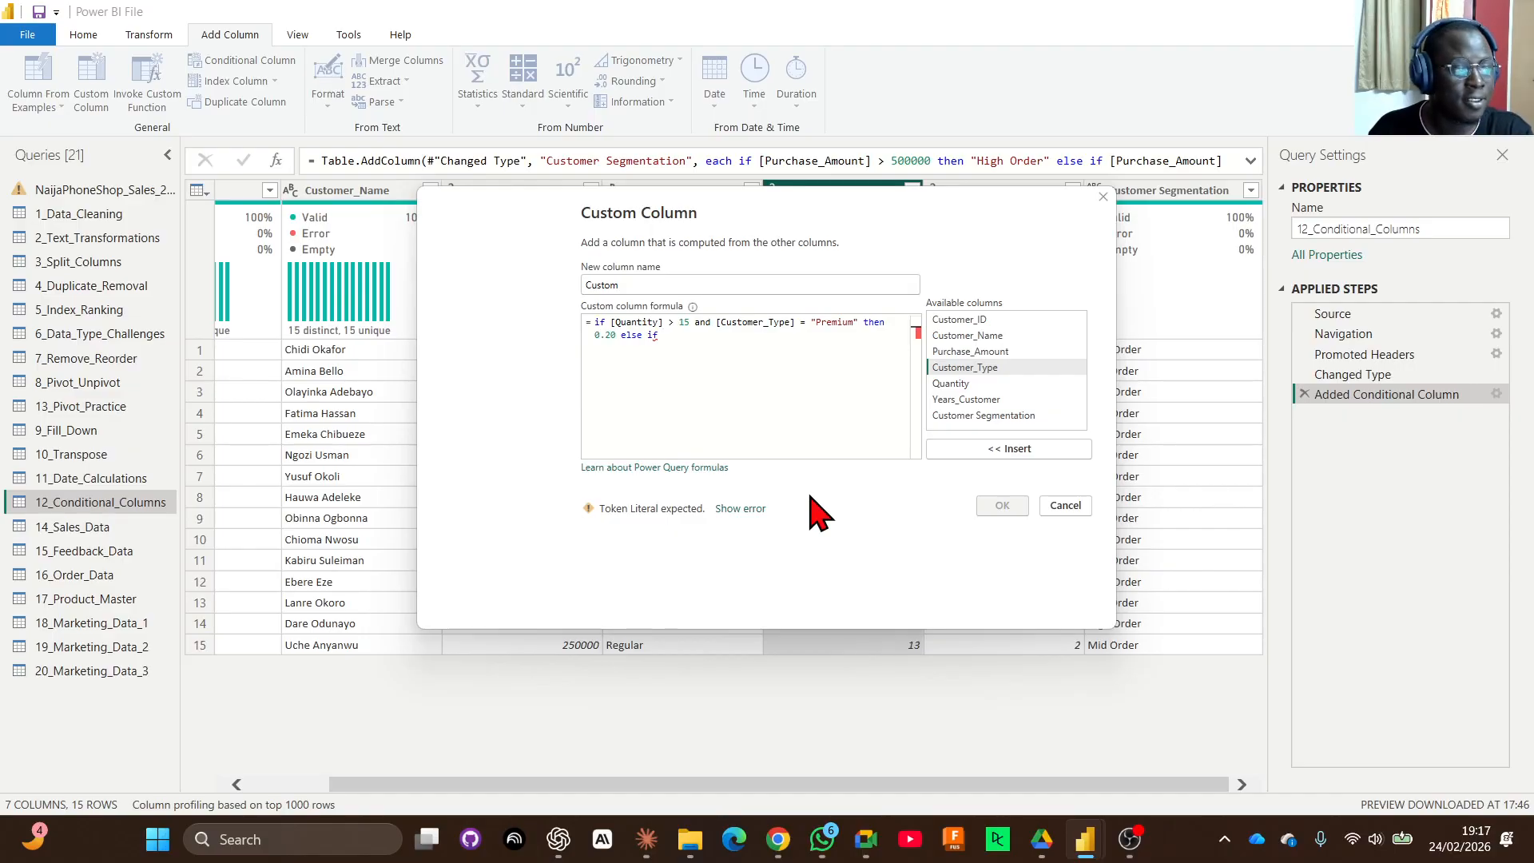
pyautogui.click(618, 324)
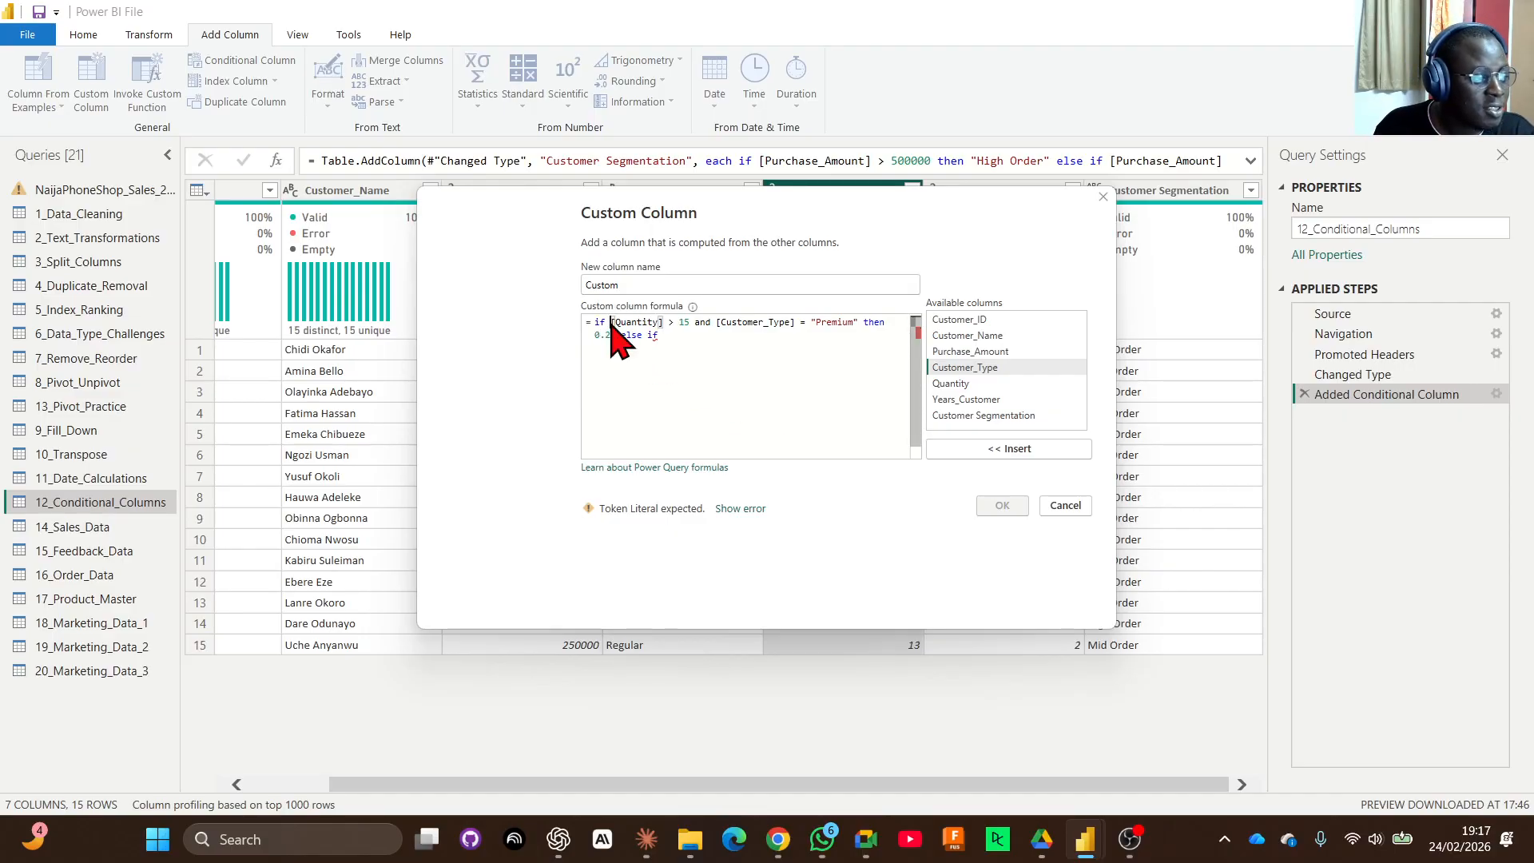
pyautogui.moveTo(595, 323); pyautogui.dragTo(616, 335)
pyautogui.hotkey('ctrl', 'c')
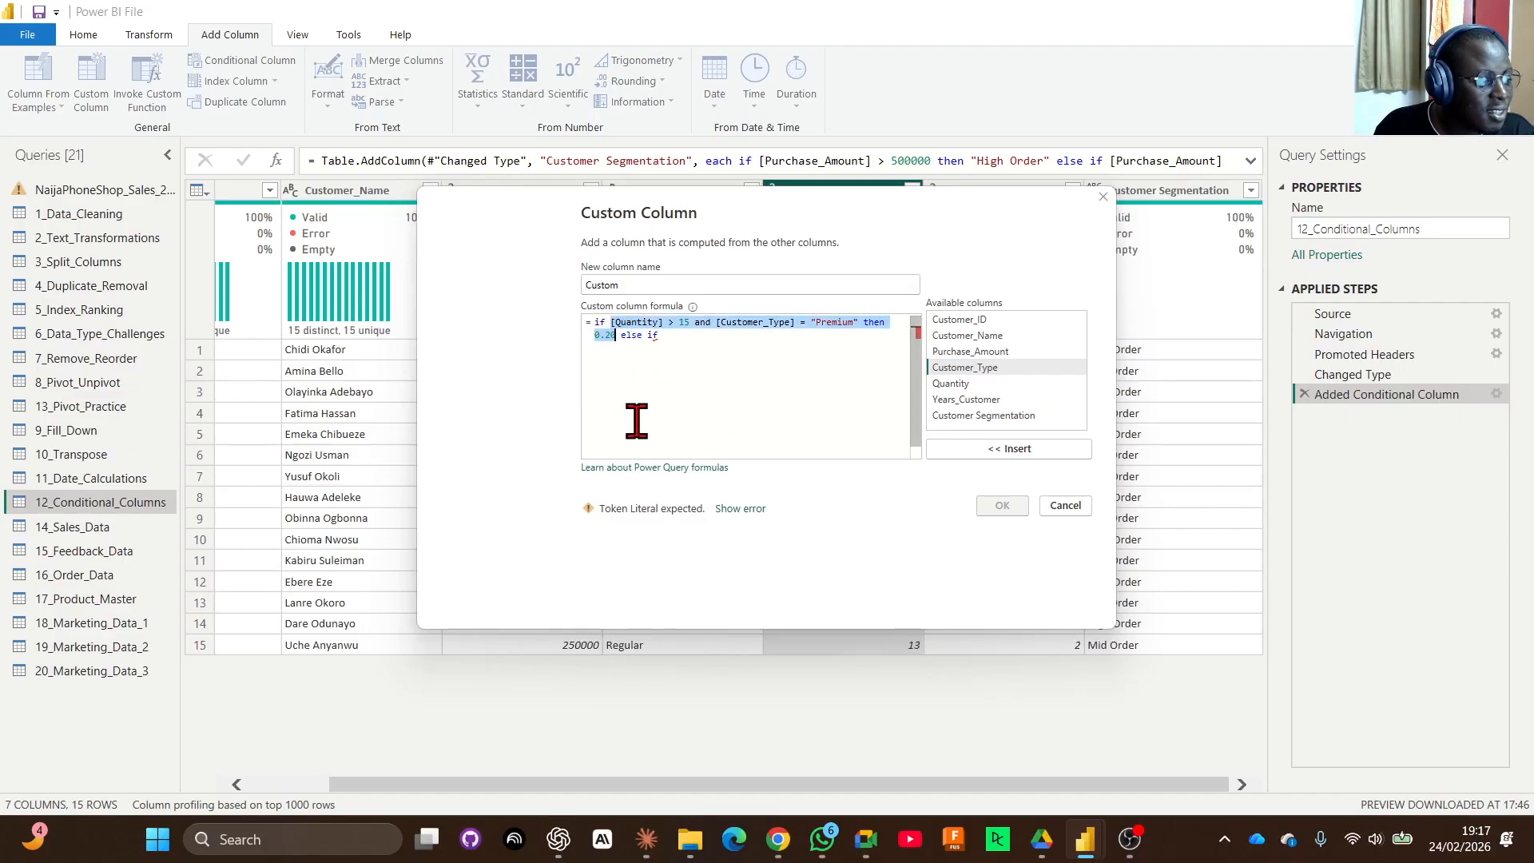
pyautogui.click(690, 343)
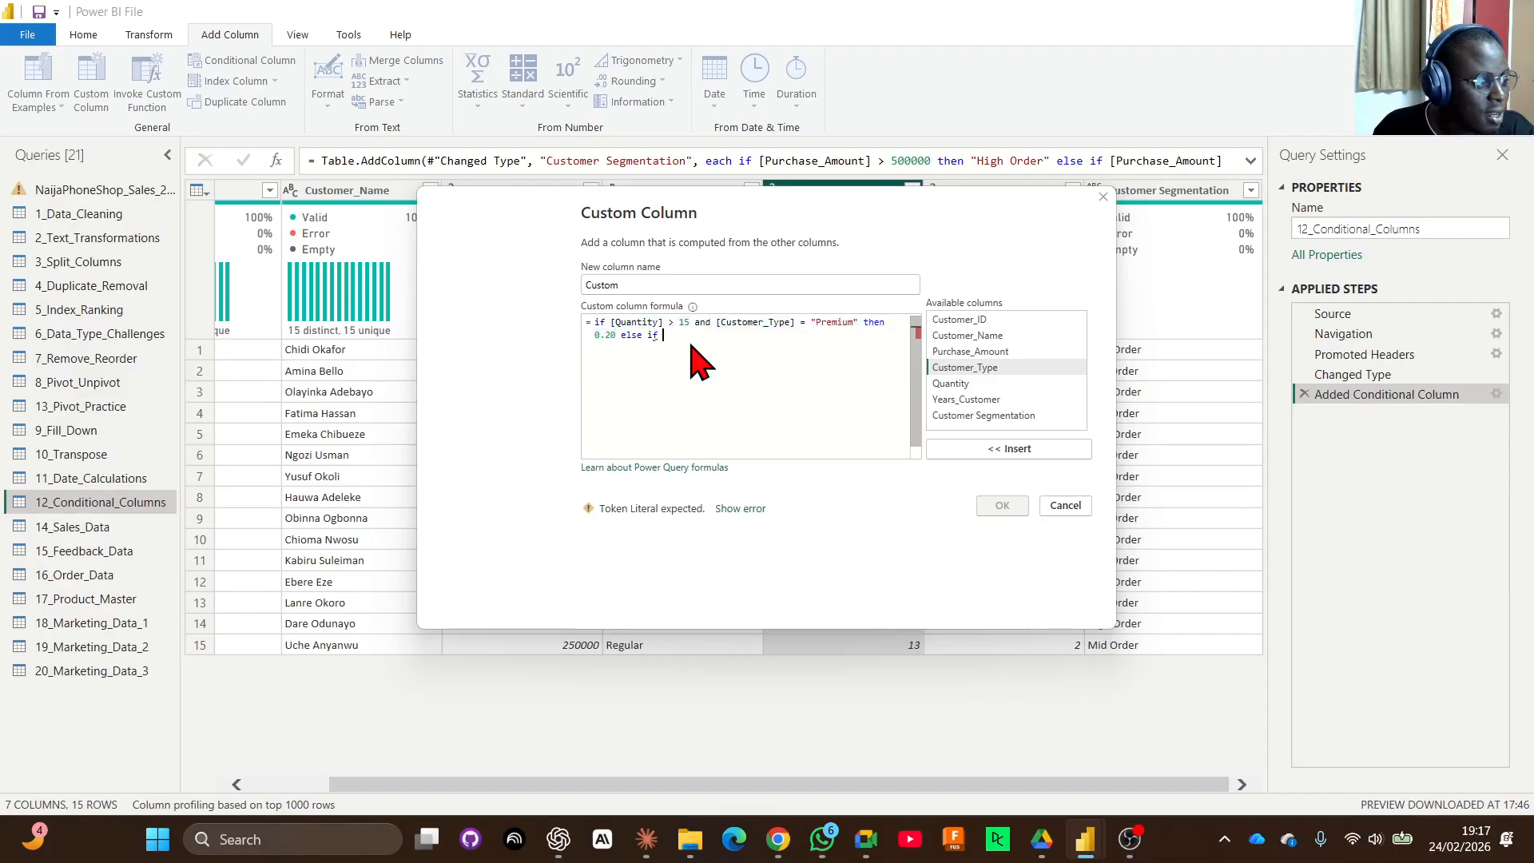
pyautogui.hotkey('ctrl', 'v')
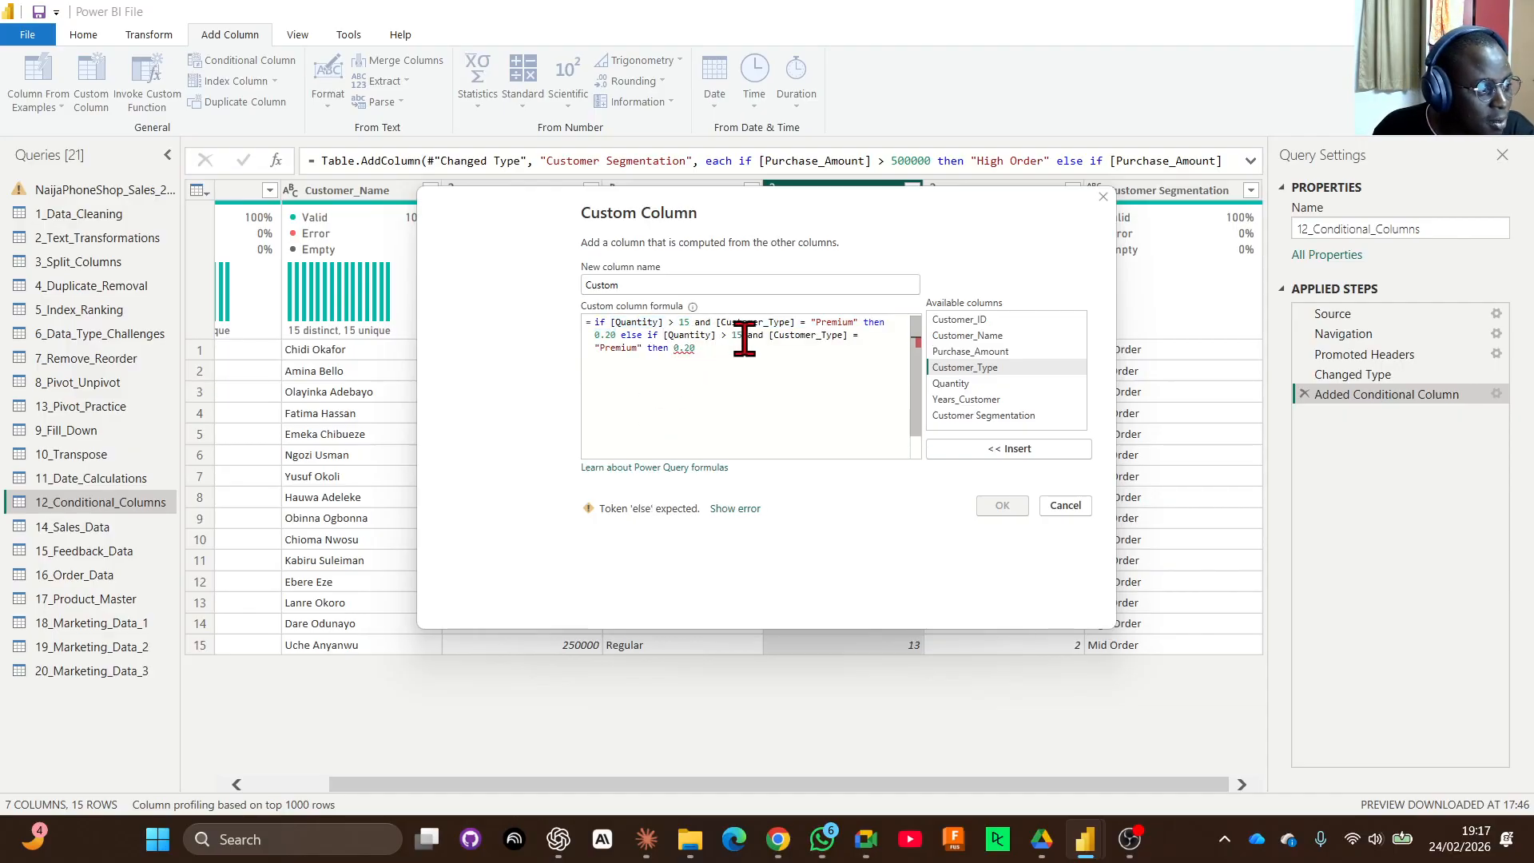
# Set the second clause's Quantity threshold to 10 and its result to 0.15.
pyautogui.press('BackSpace')
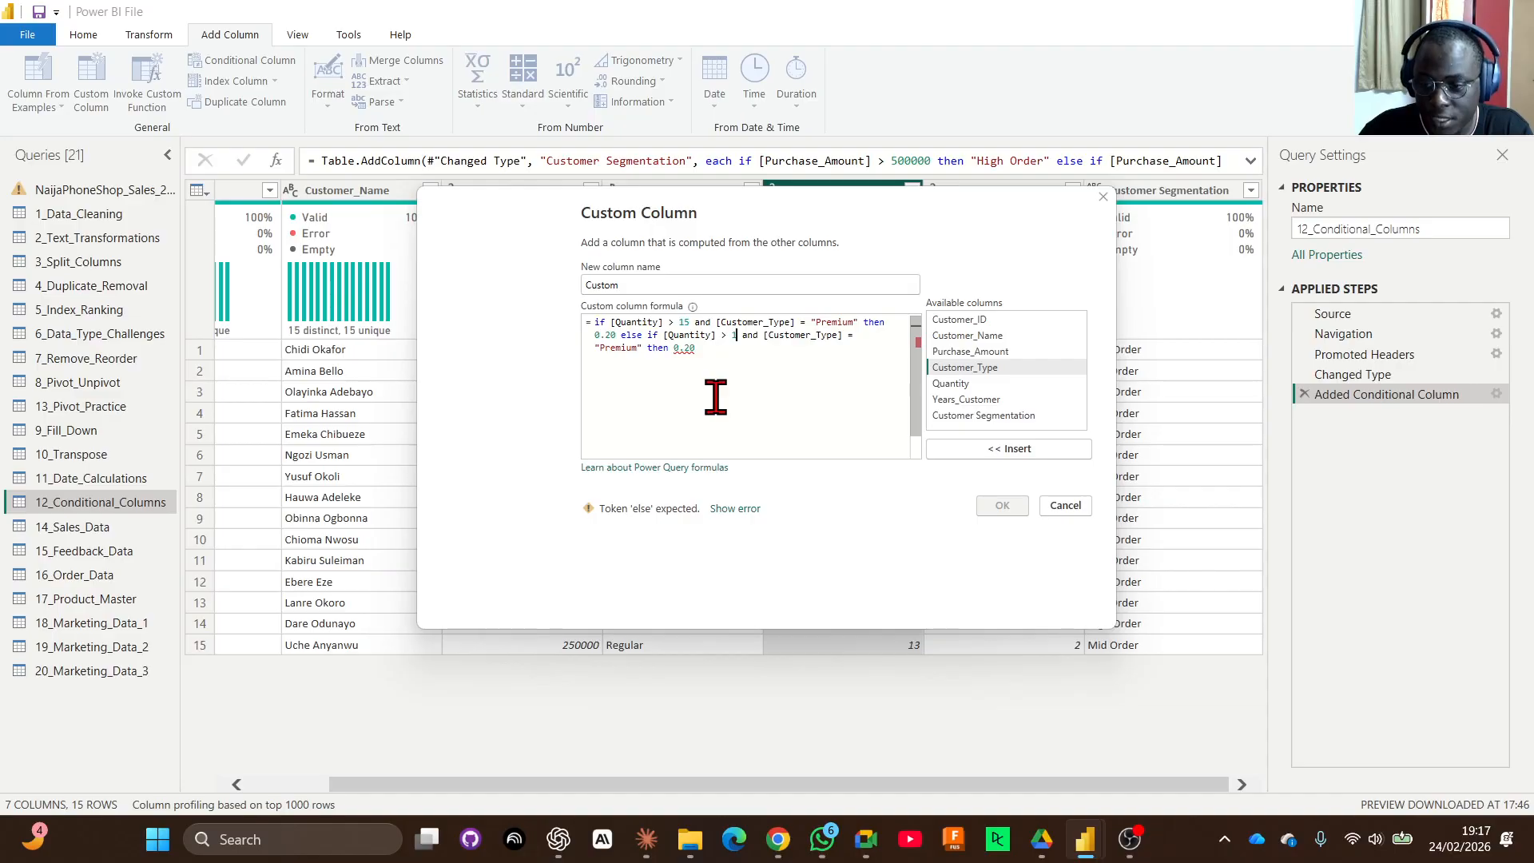
pyautogui.write('0')
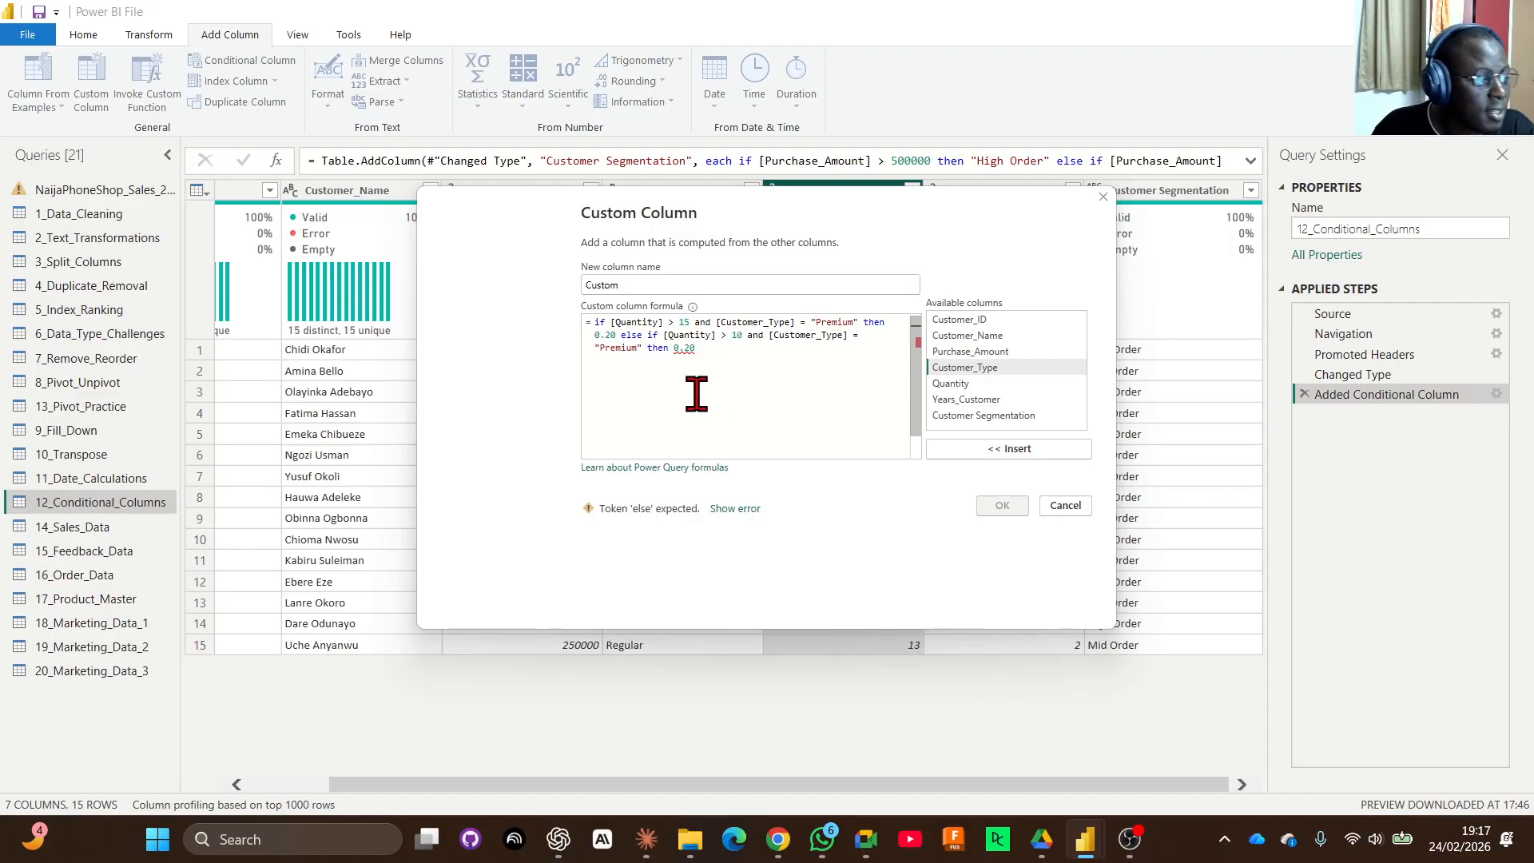
pyautogui.click(621, 357)
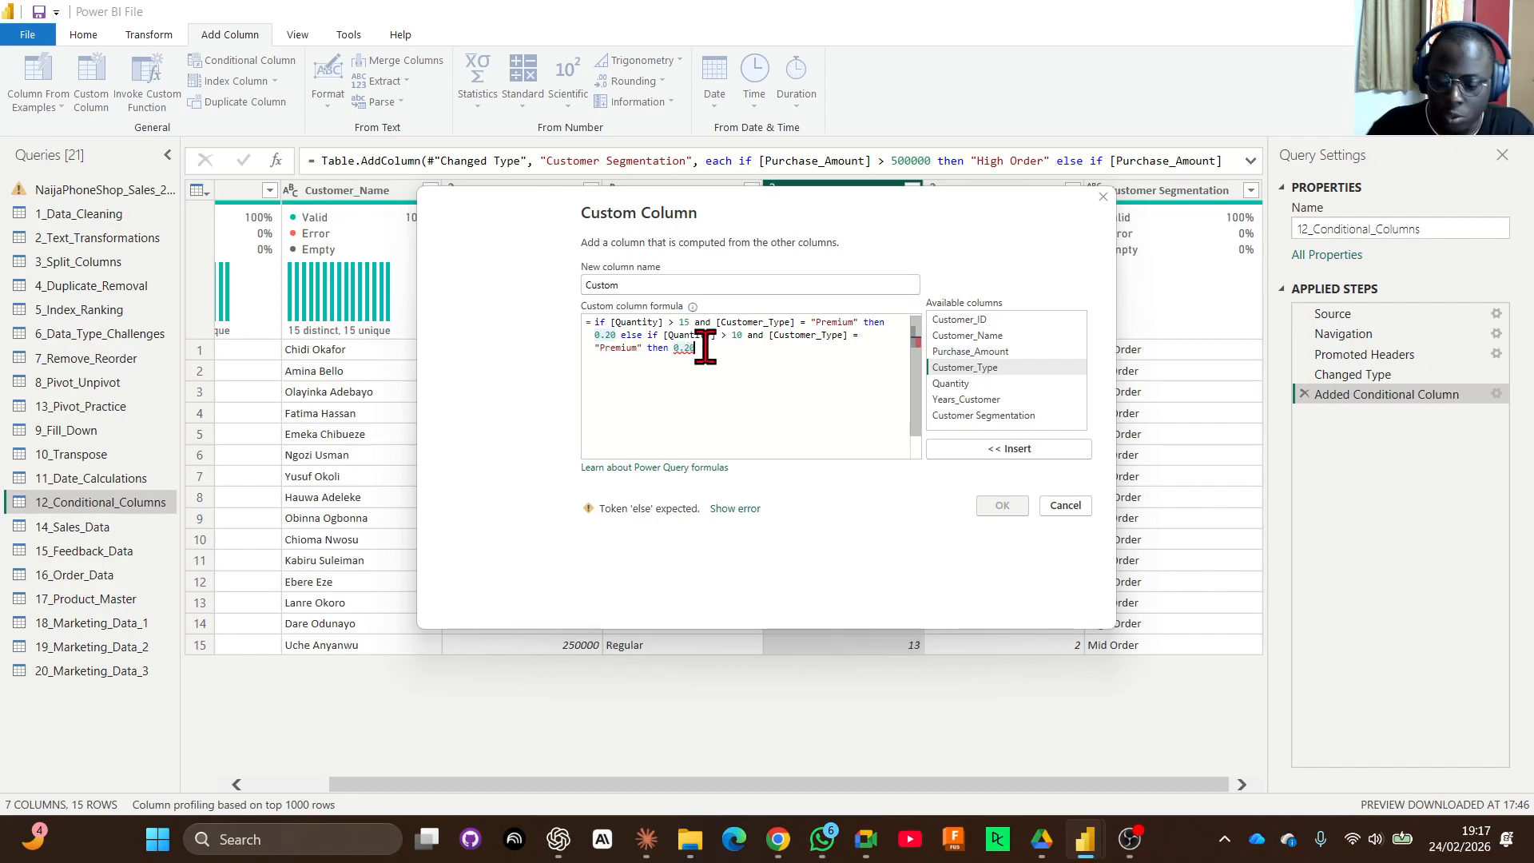
pyautogui.press('BackSpace')
pyautogui.press('BackSpace')
pyautogui.write('15')
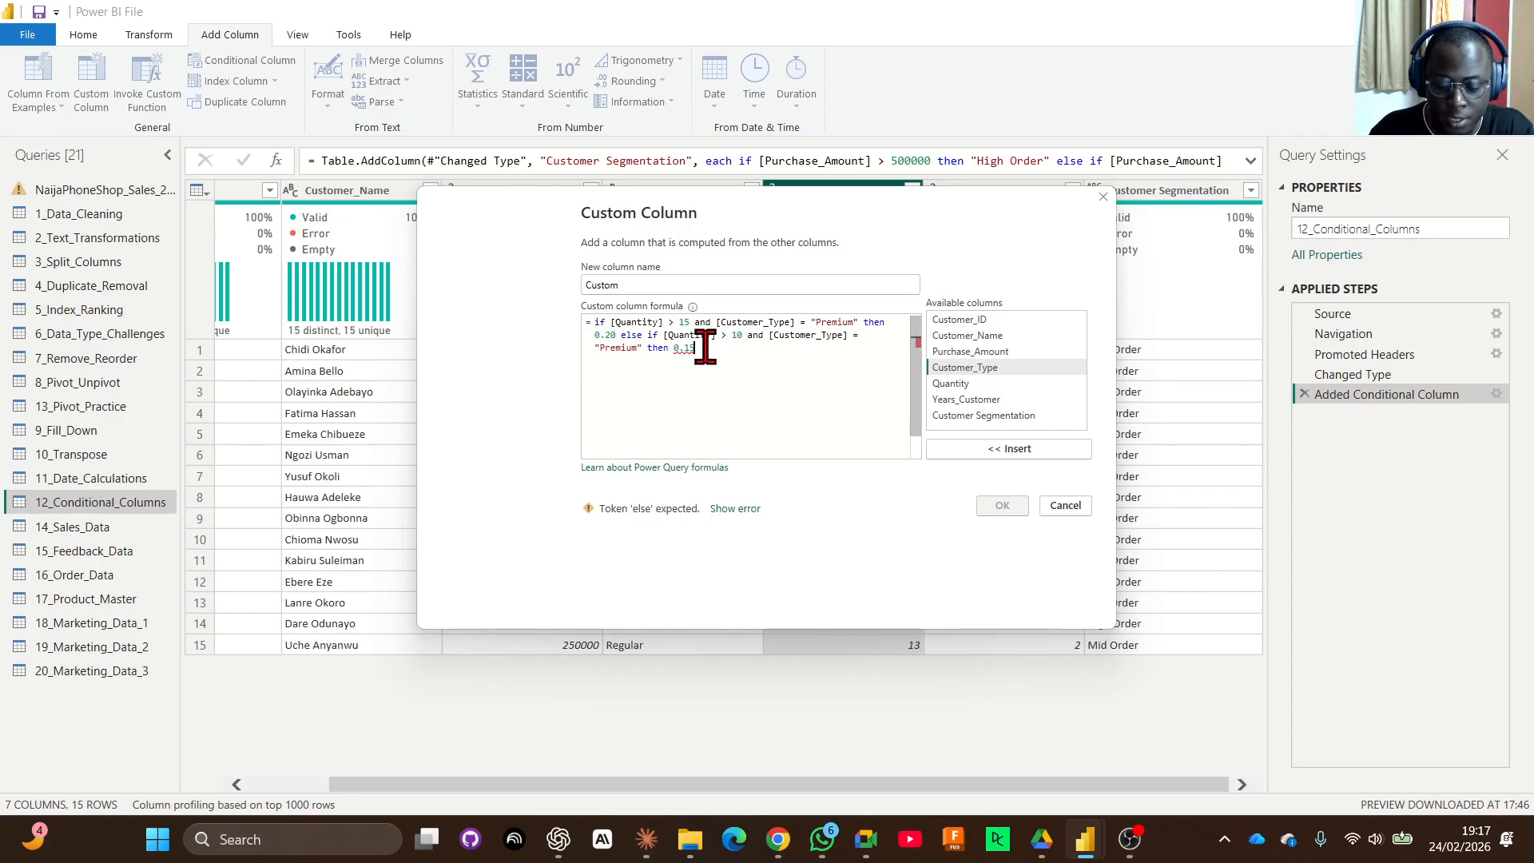
# Add a third else if clause from the copied condition and set its Quantity threshold to 10.
pyautogui.write(' else')
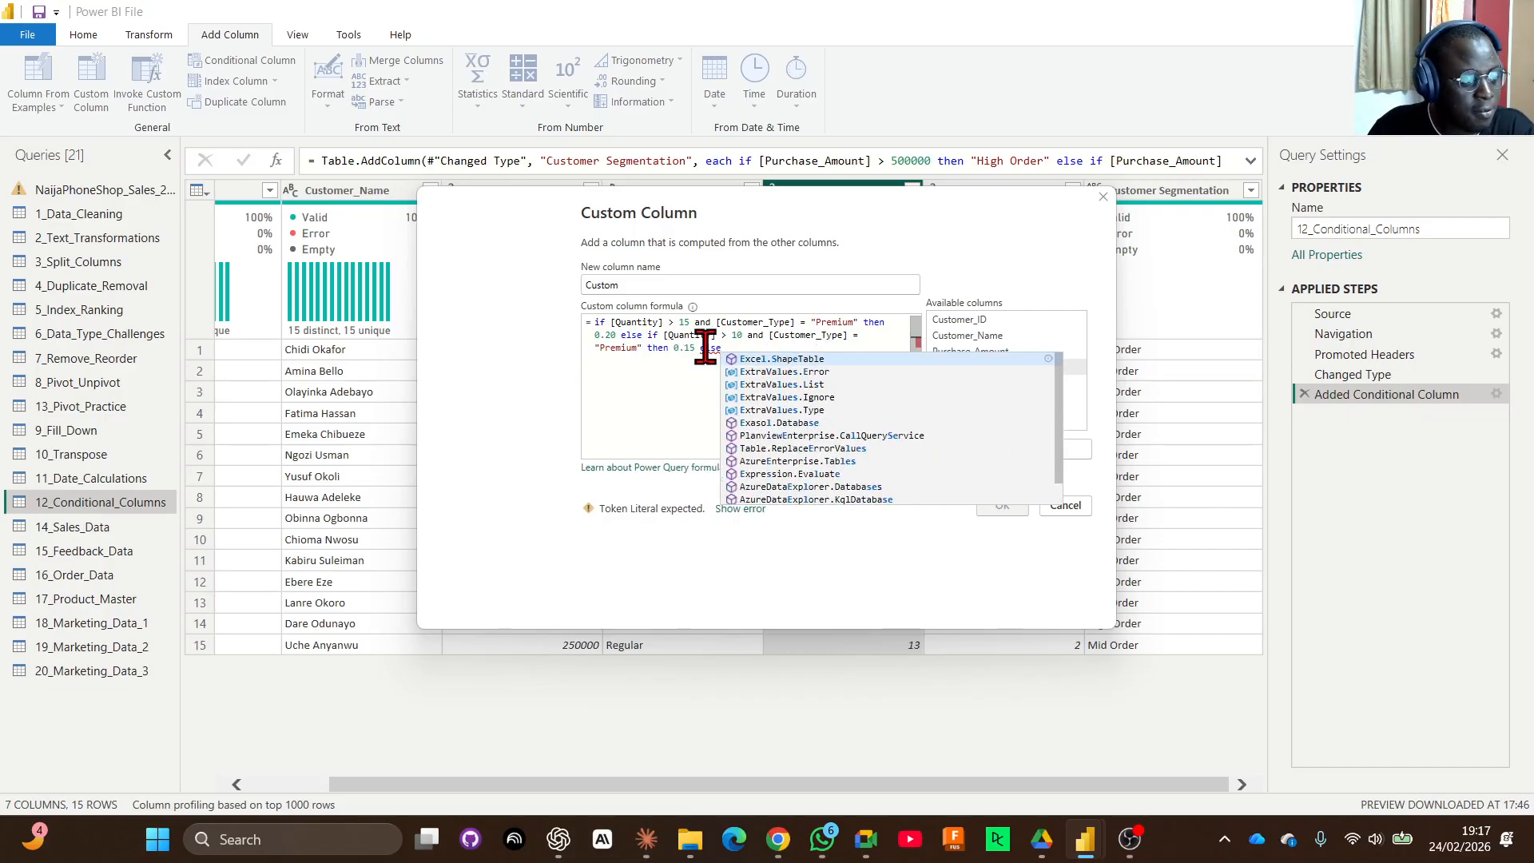
pyautogui.write(' if')
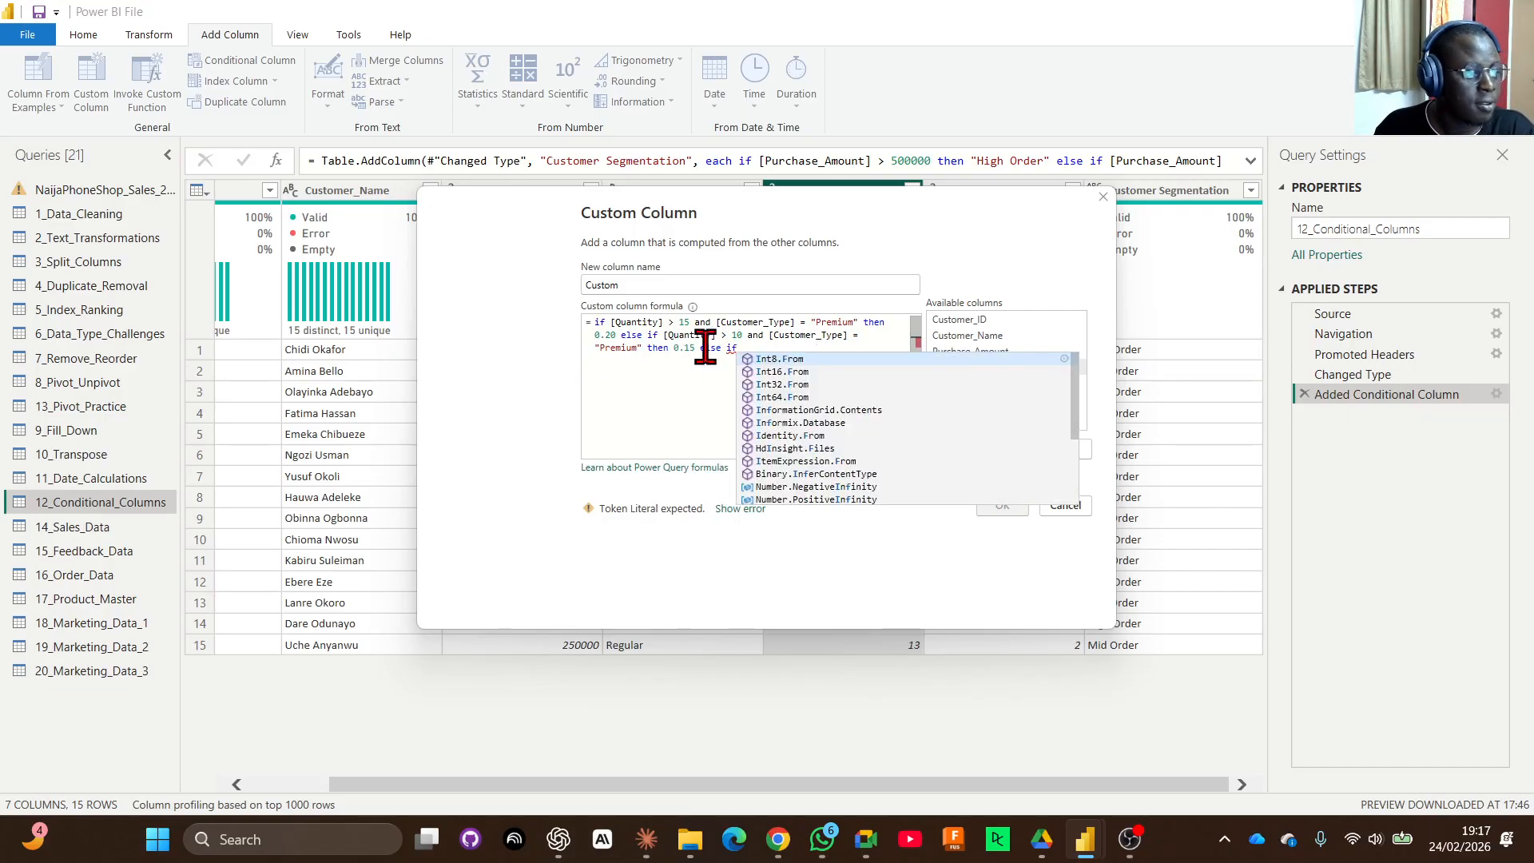
pyautogui.hotkey('ctrl', 'v')
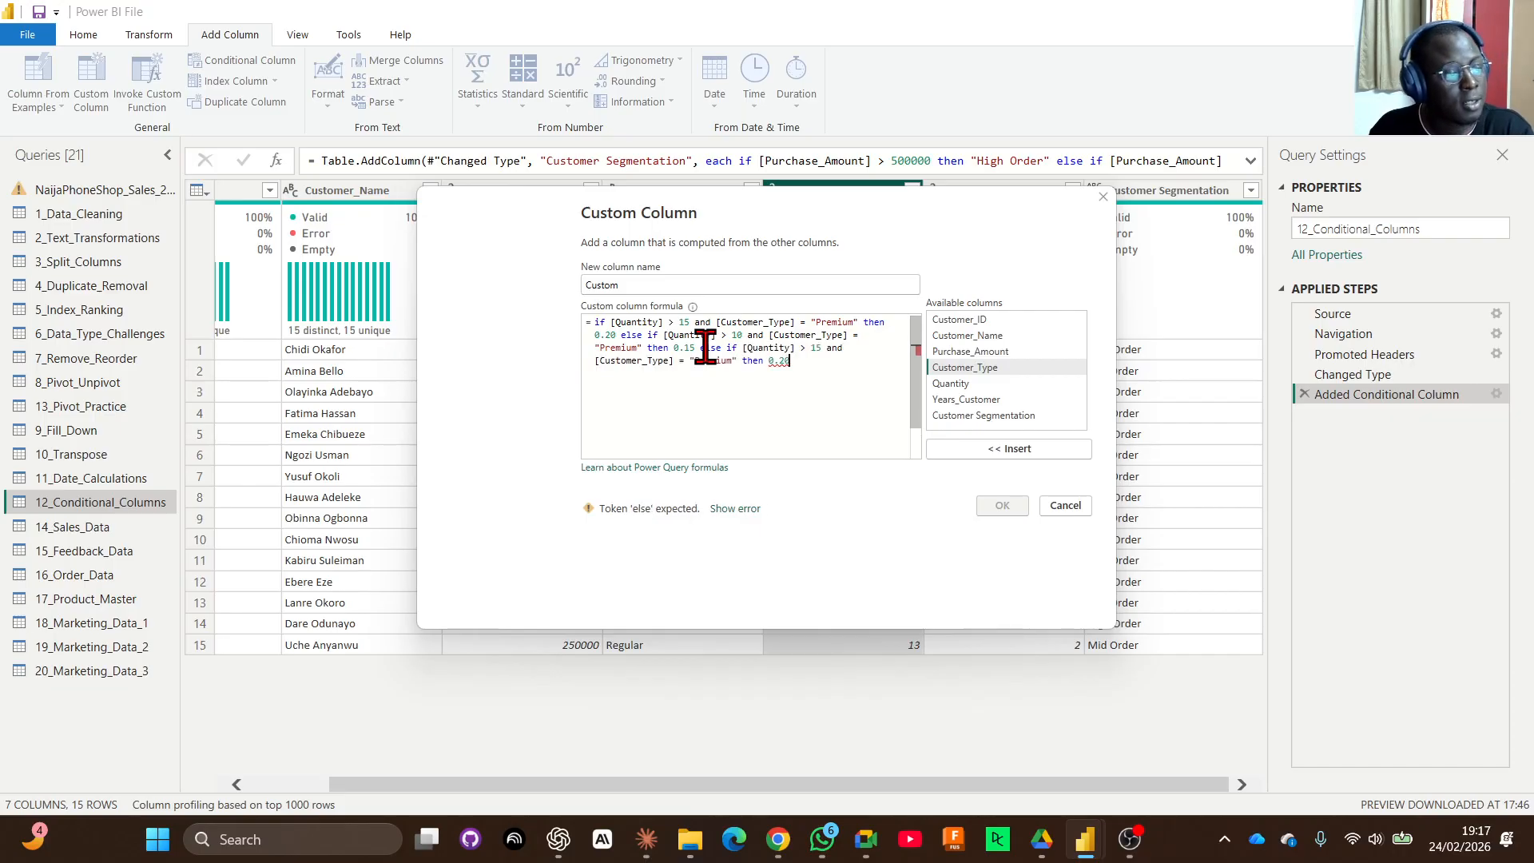
pyautogui.click(822, 349)
pyautogui.press('BackSpace')
pyautogui.write('0')
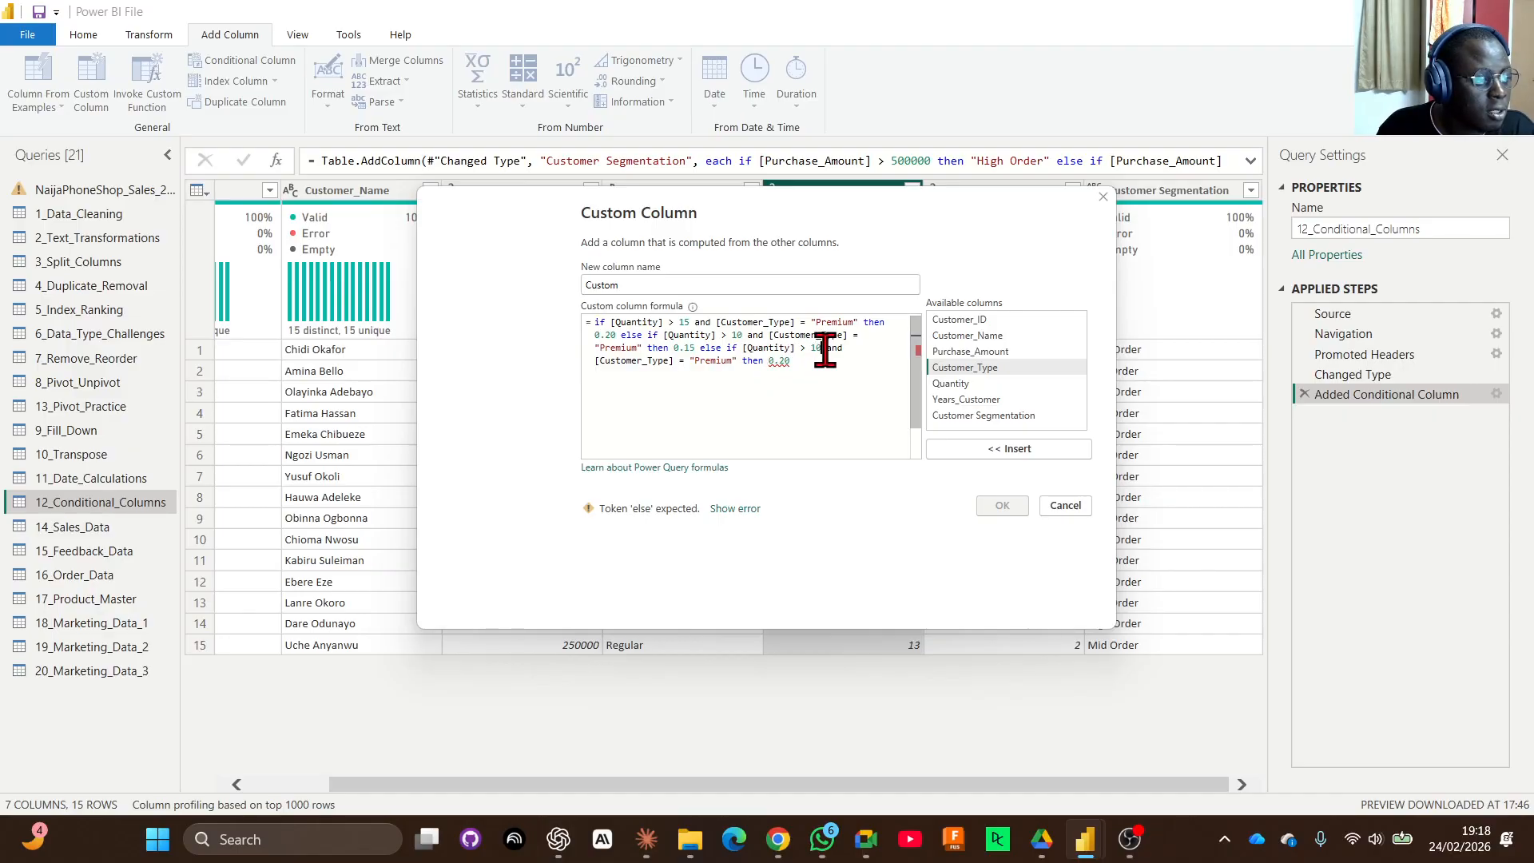
# Remove the Customer_Type condition from the third clause and set its result to 0.10.
pyautogui.moveTo(826, 349); pyautogui.dragTo(740, 361)
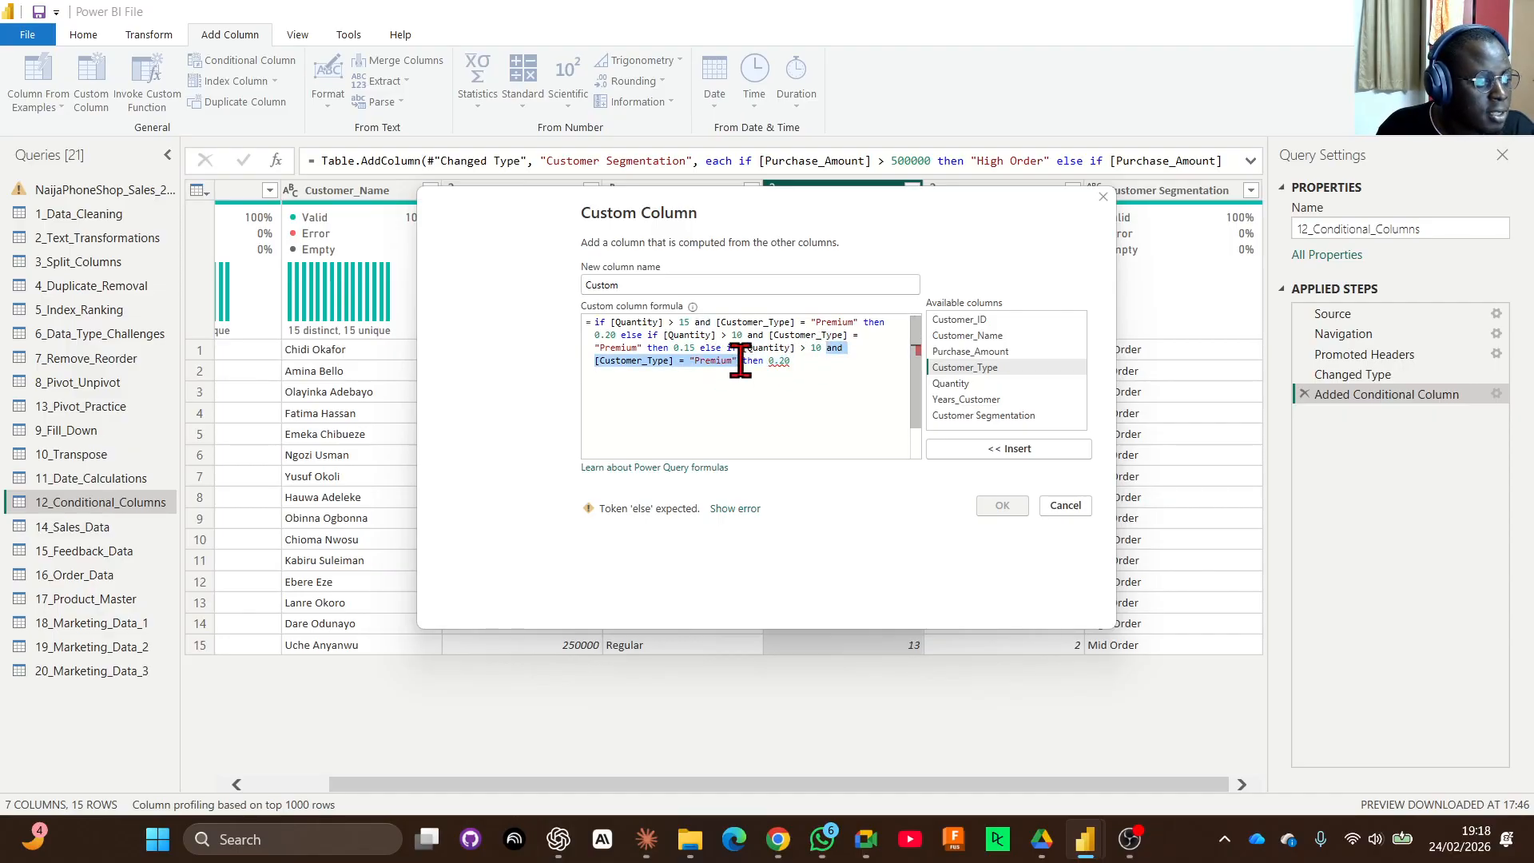
pyautogui.press('BackSpace')
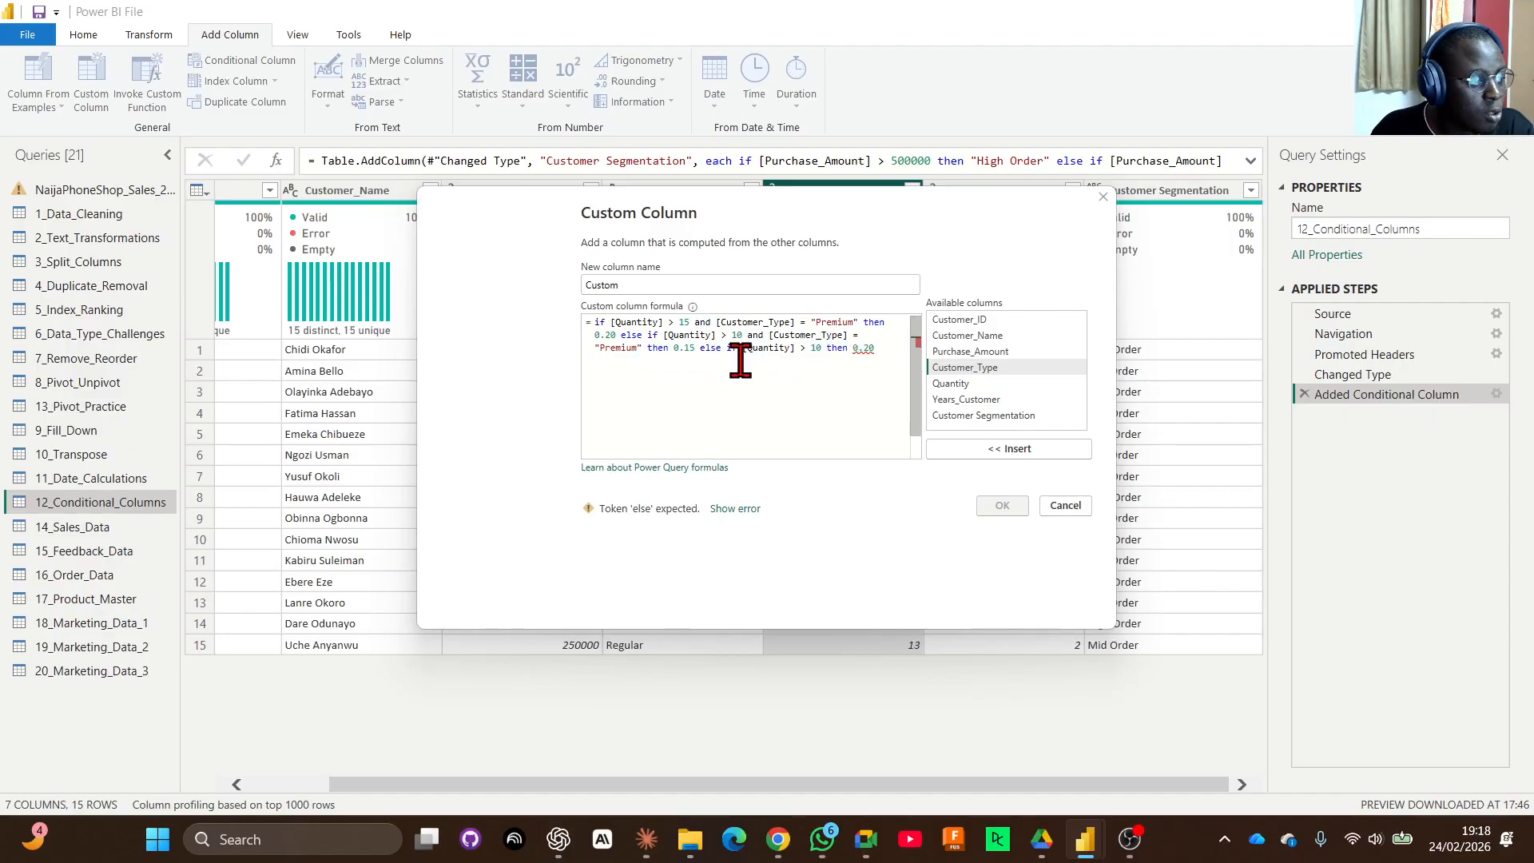
pyautogui.click(873, 351)
pyautogui.press('BackSpace')
pyautogui.press('BackSpace')
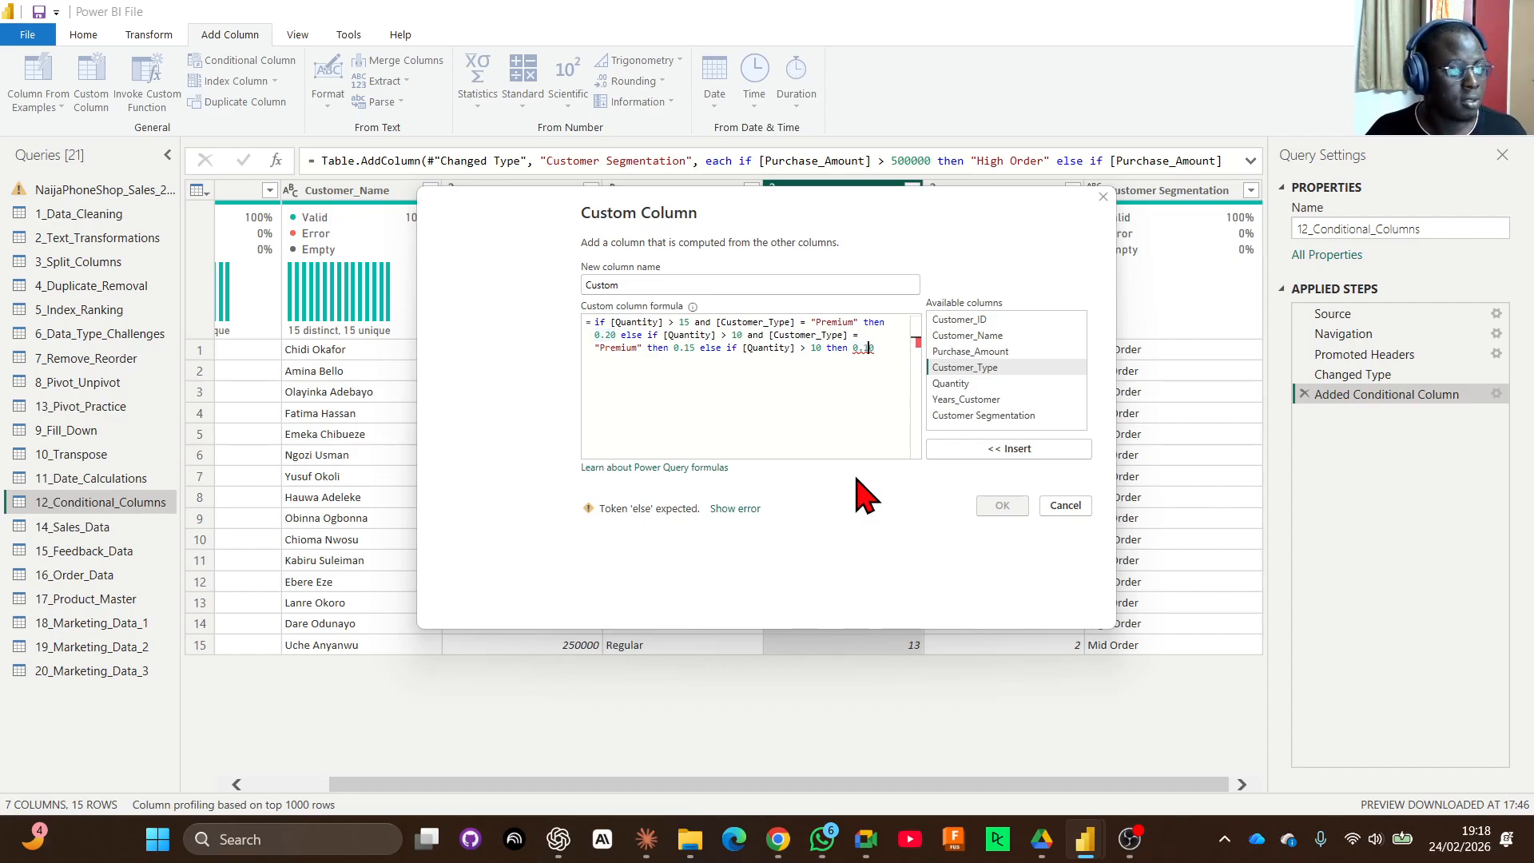
pyautogui.write('10')
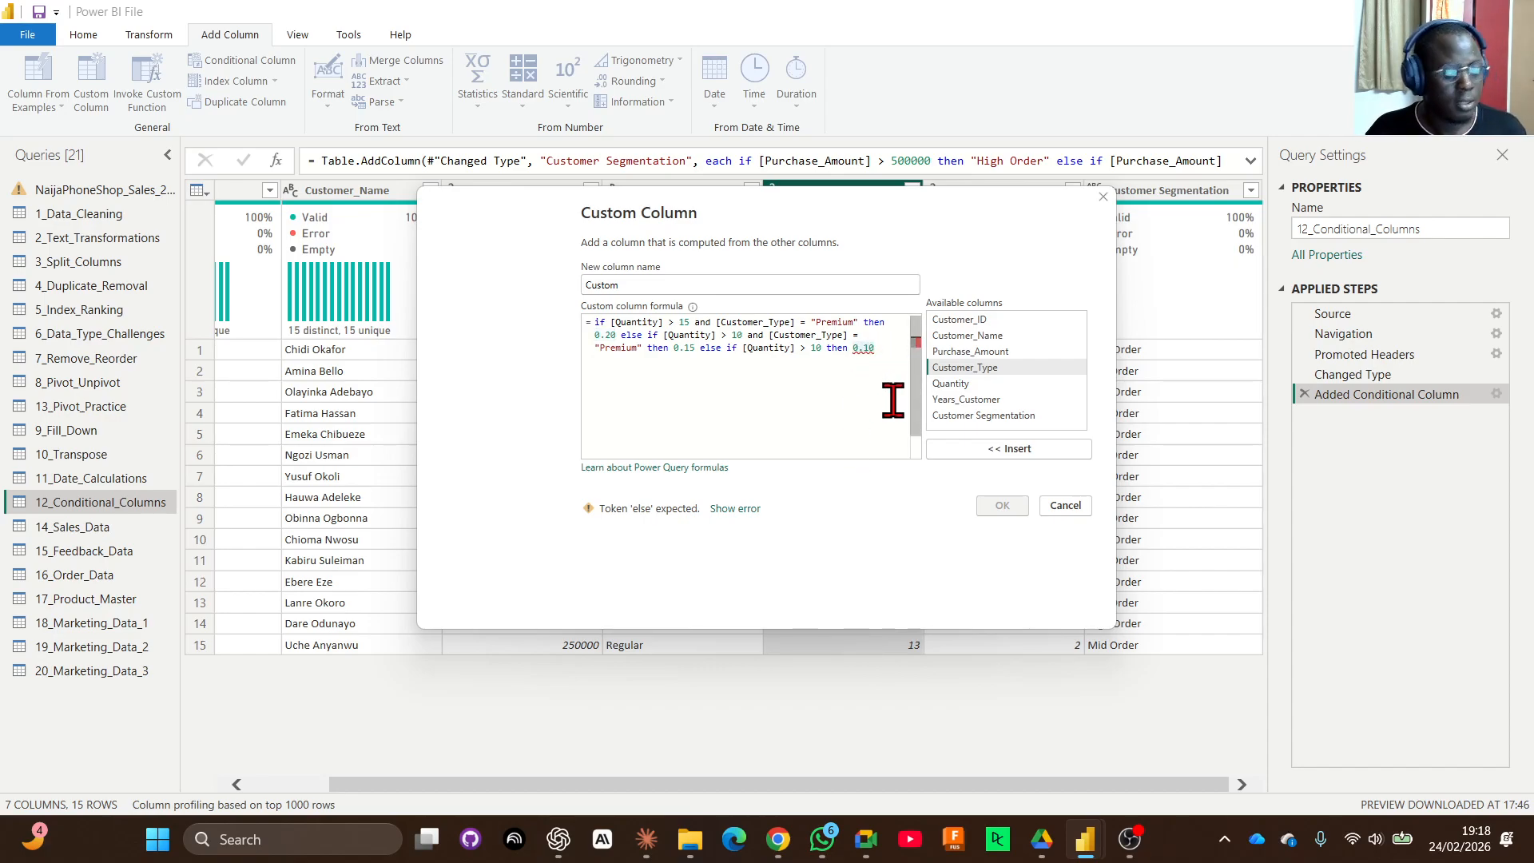
# Finish the formula with else 0.05 and put each else clause on its own line.
pyautogui.write(' else')
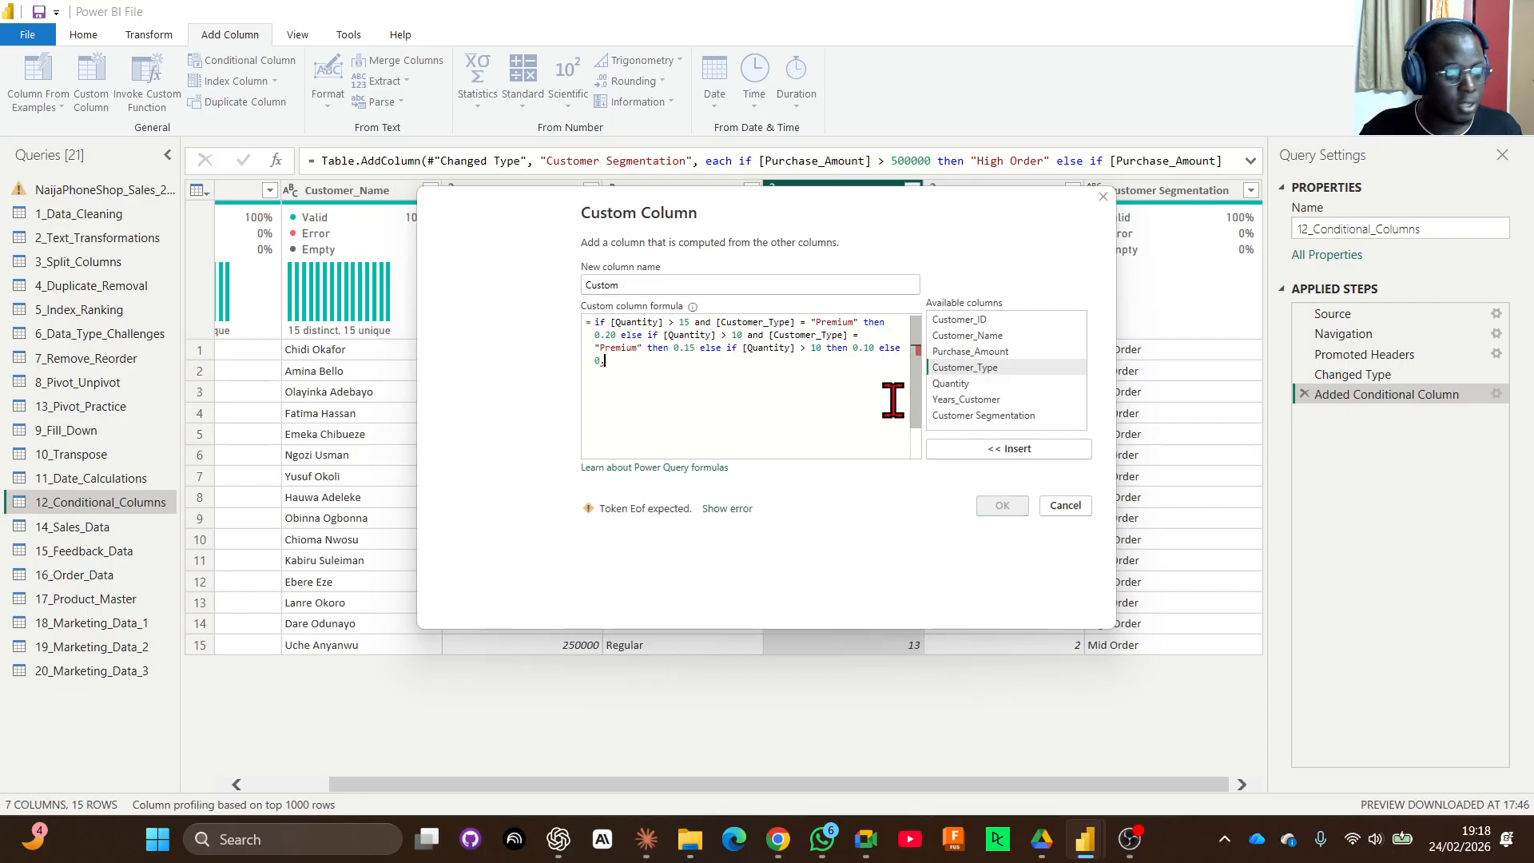
pyautogui.write('.05')
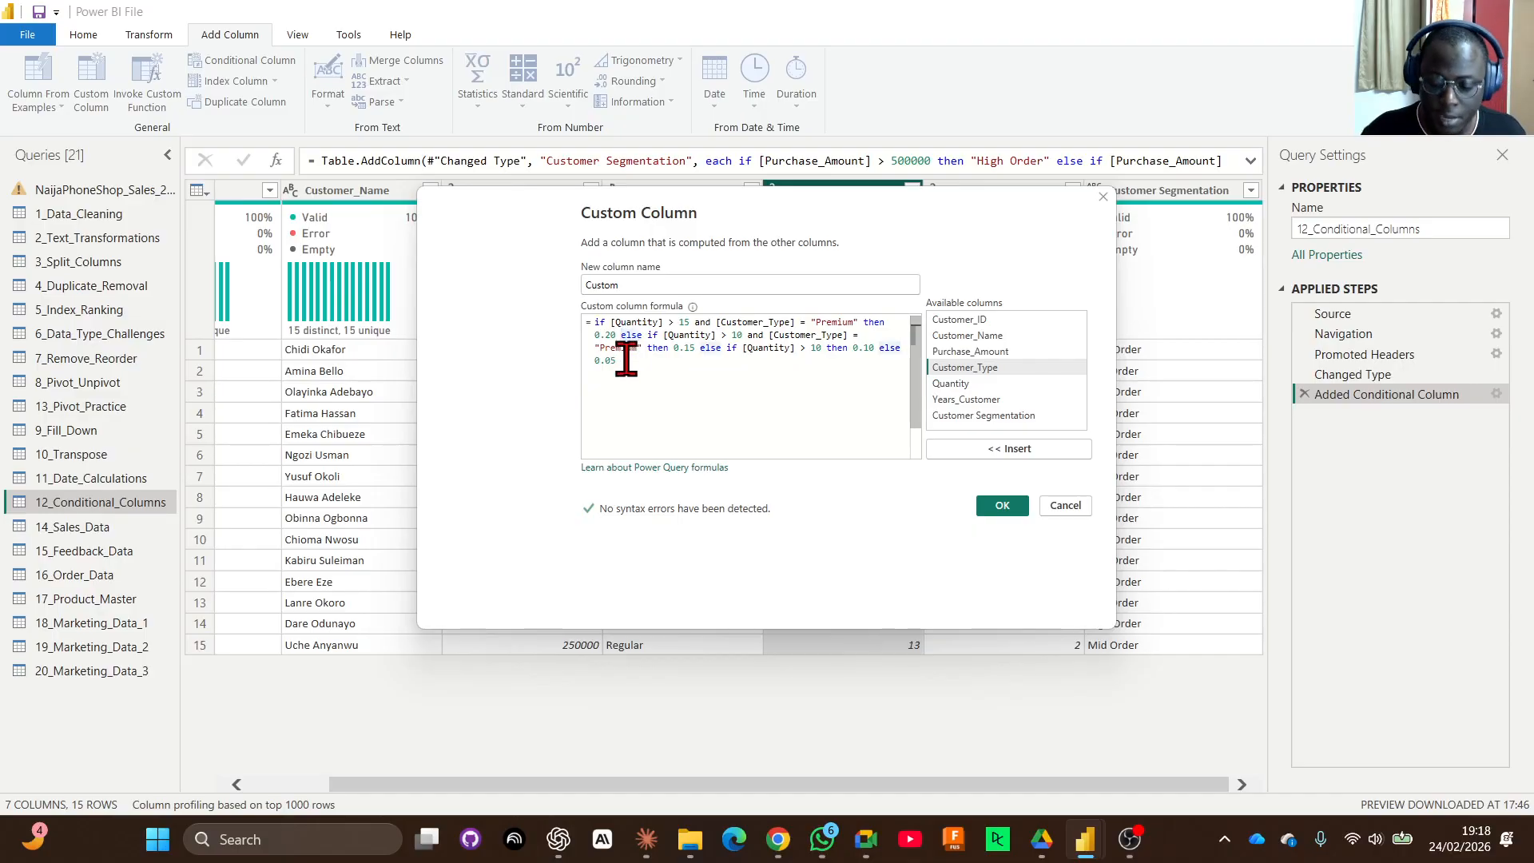
pyautogui.press('Return')
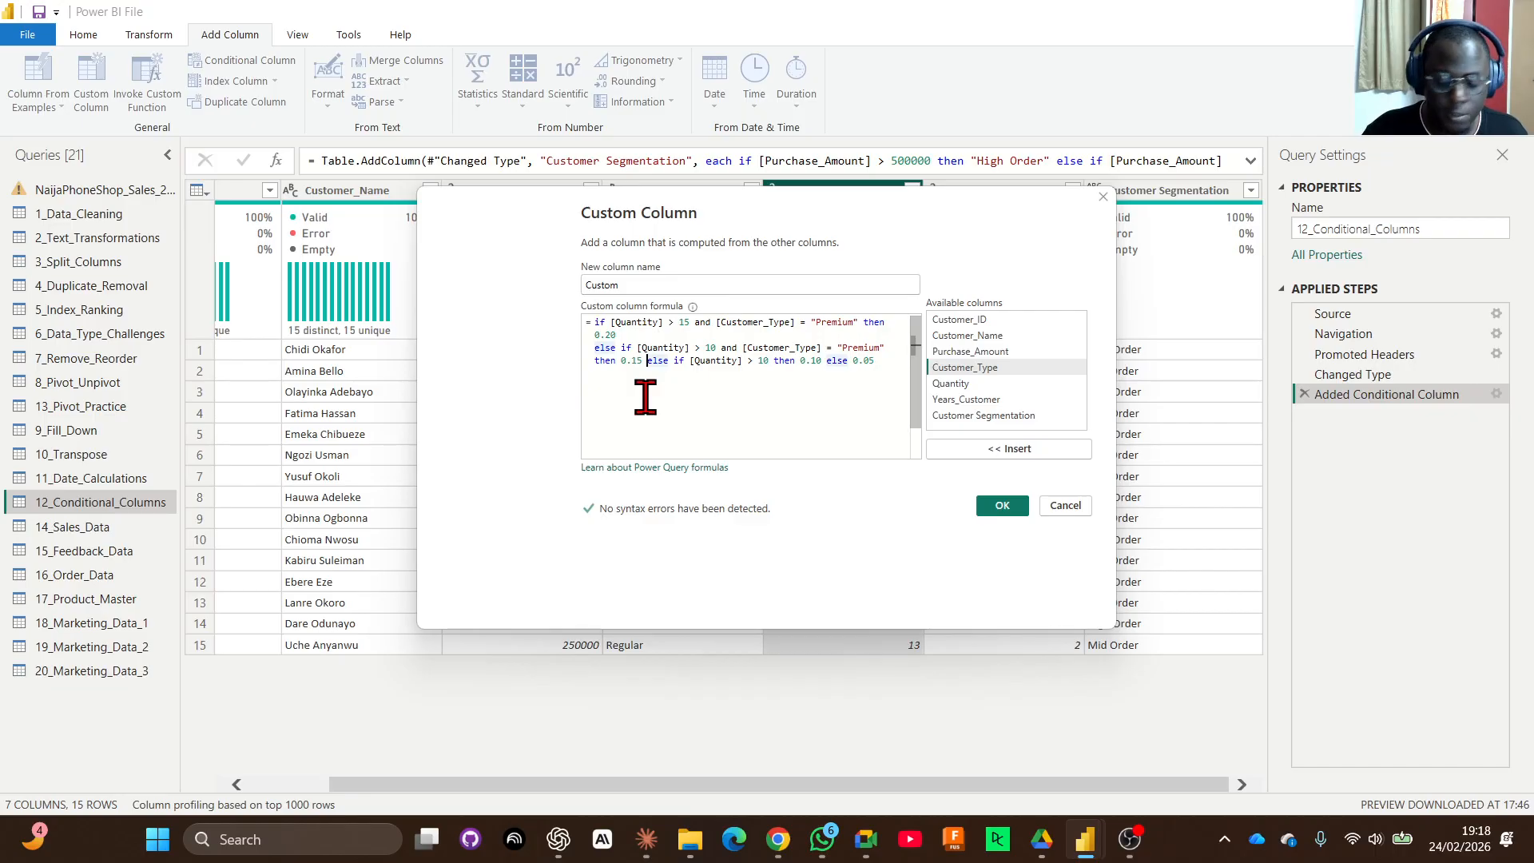
pyautogui.press('Return')
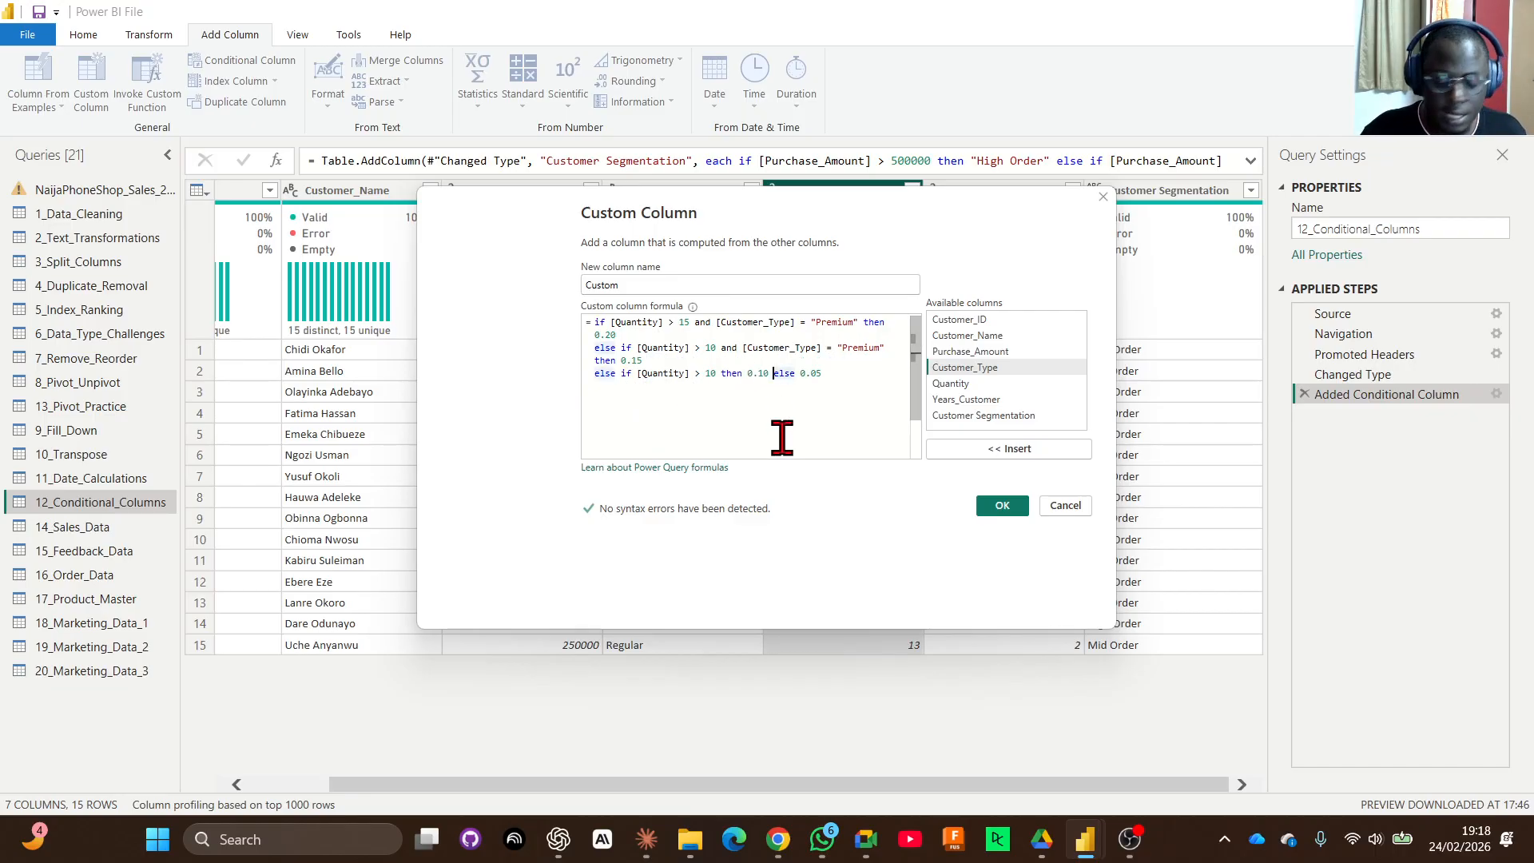
pyautogui.press('Return')
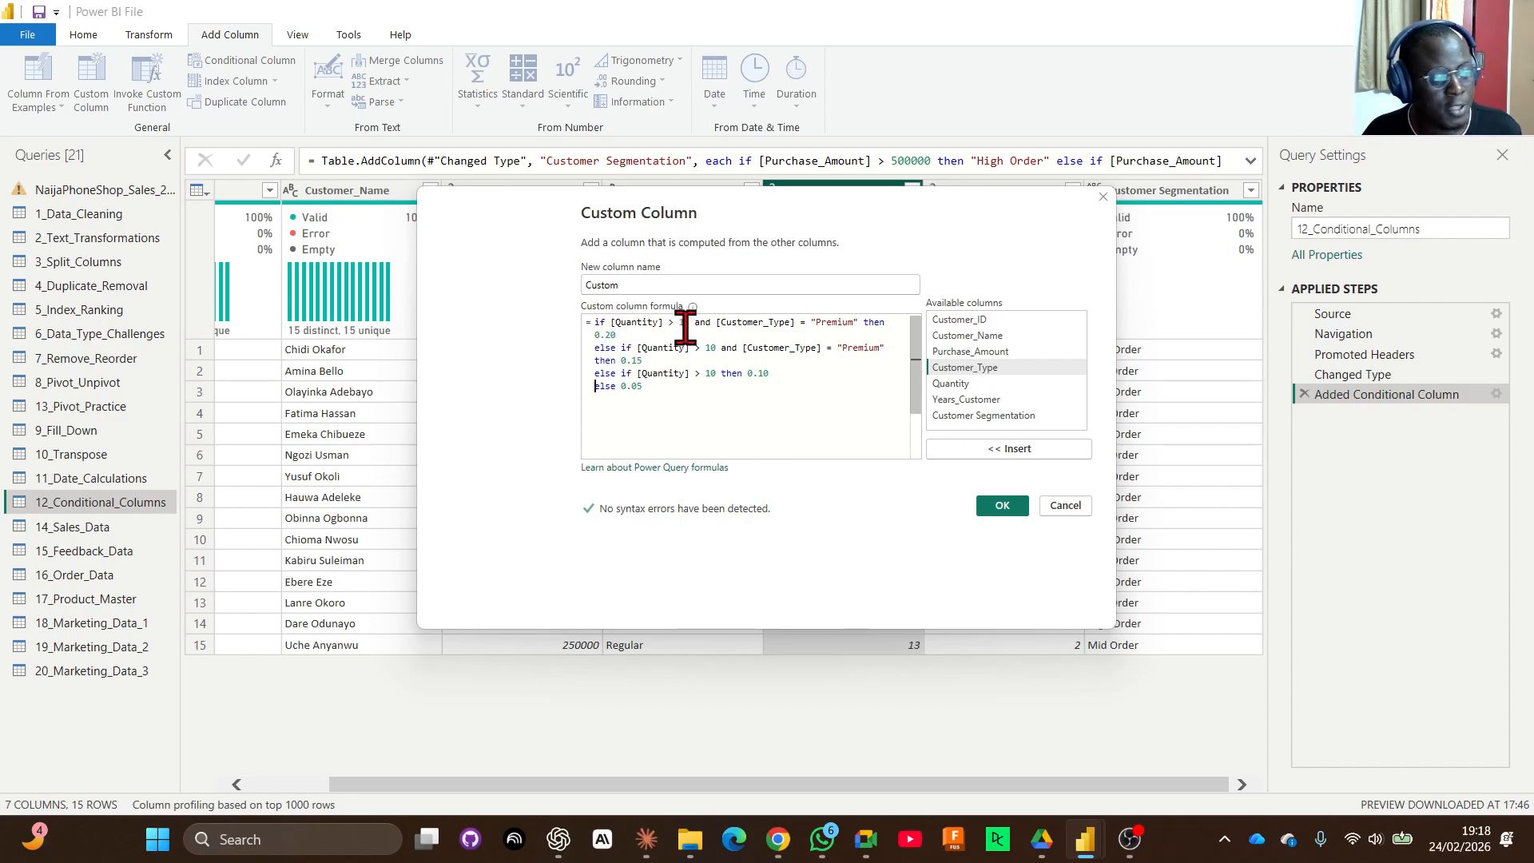
# Examine the formula's clauses against the Quantity and Customer_Type values in the table behind the dialog.
pyautogui.moveTo(713, 220); pyautogui.dragTo(321, 211)
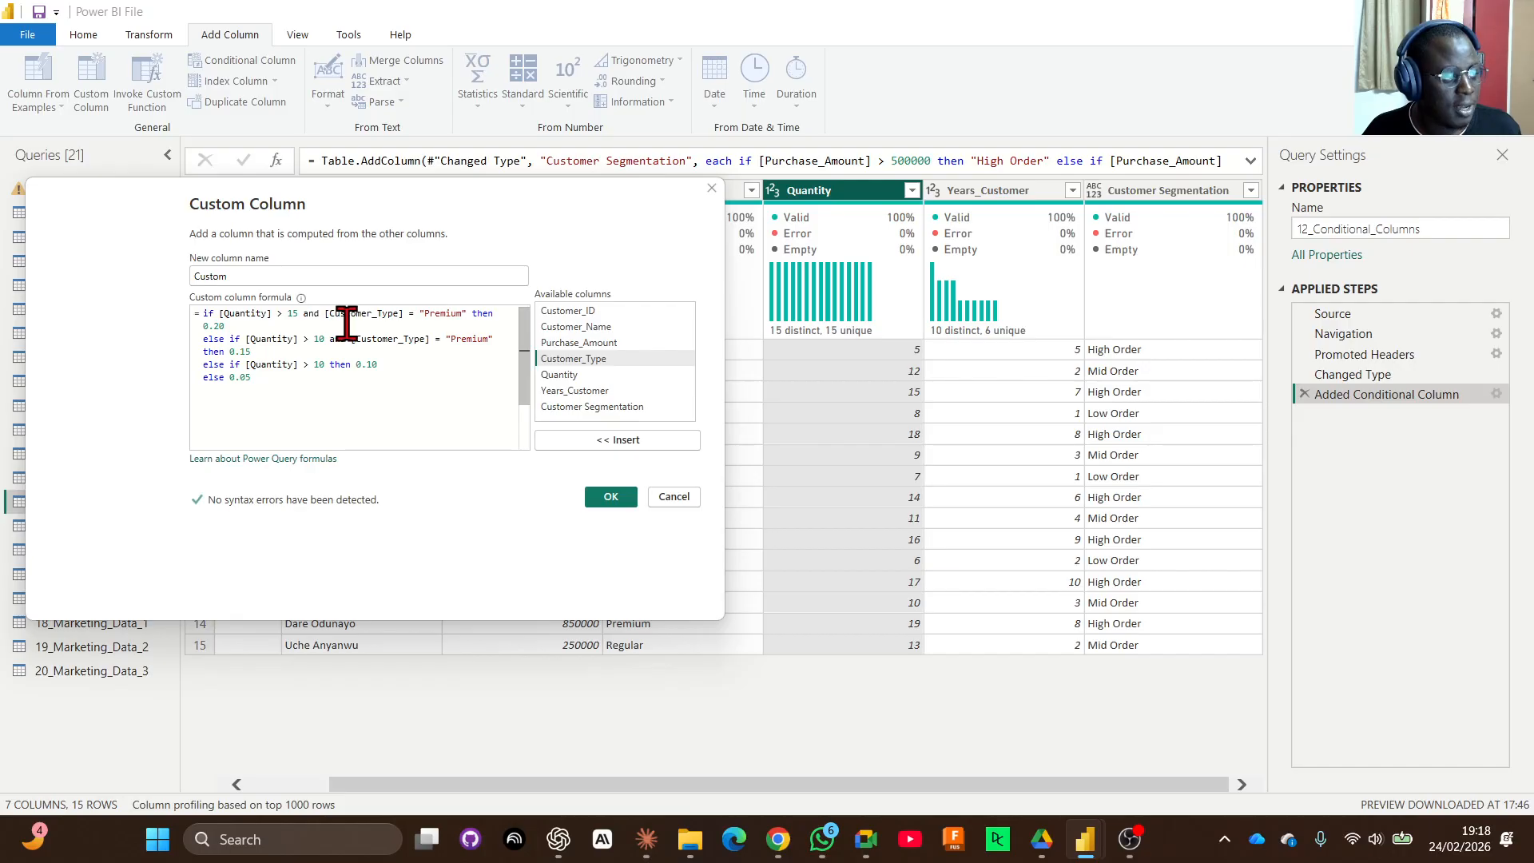
pyautogui.moveTo(307, 197); pyautogui.dragTo(149, 196)
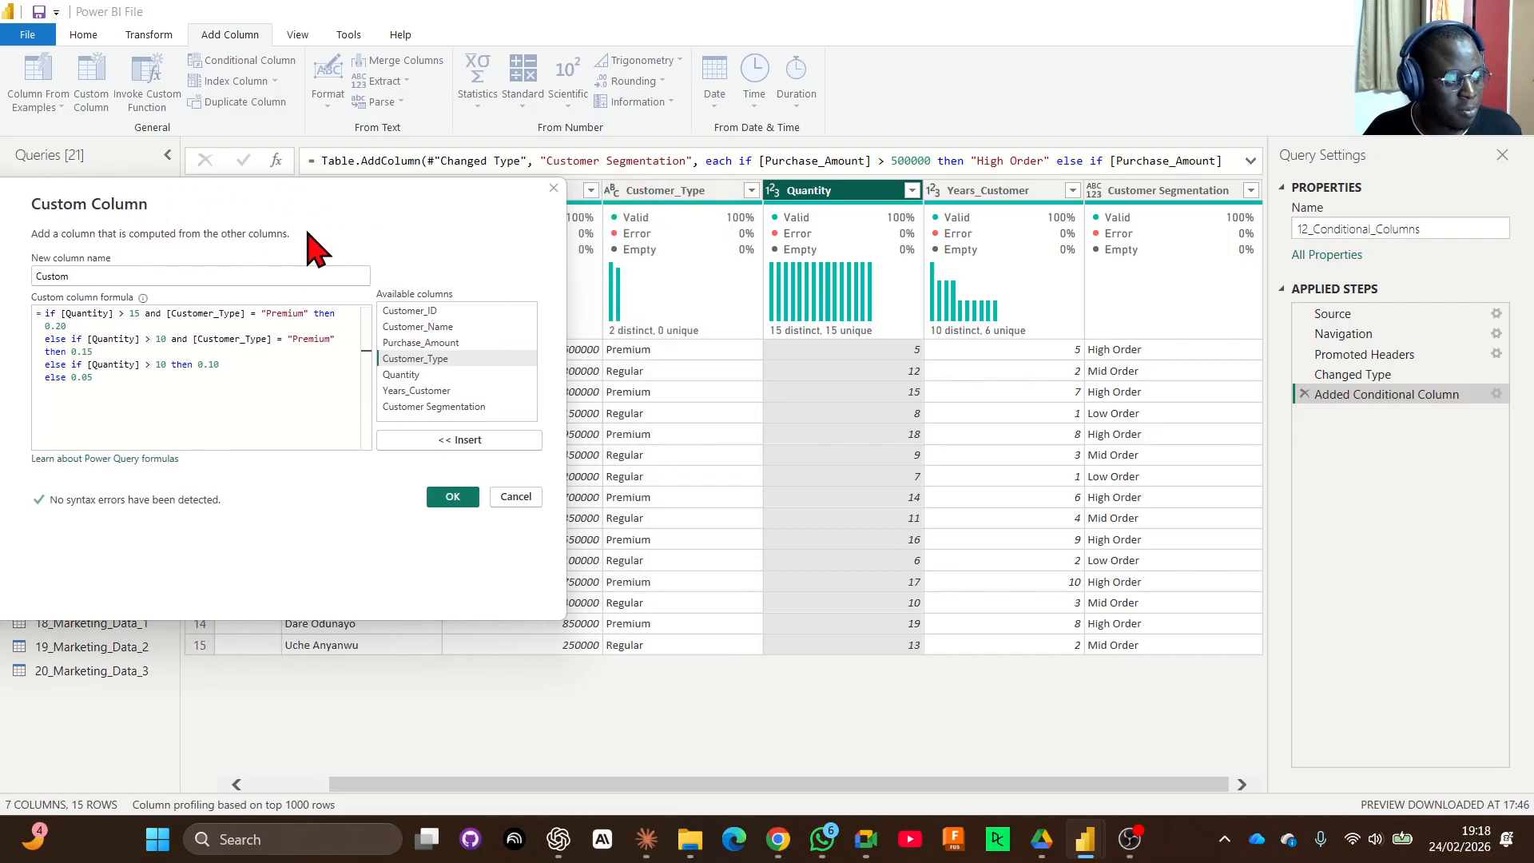
pyautogui.moveTo(286, 180); pyautogui.dragTo(600, 146)
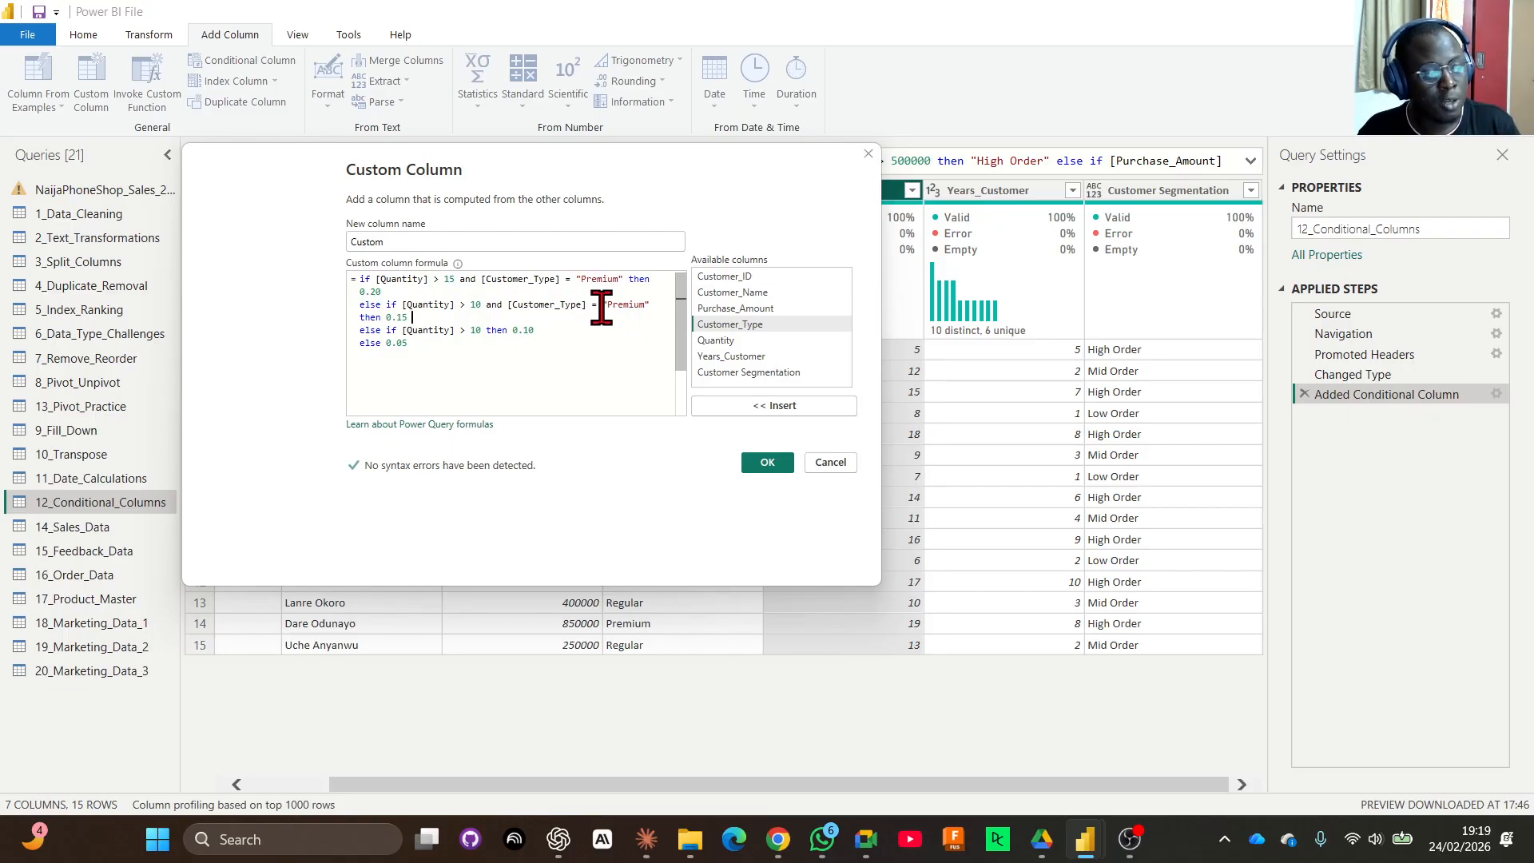
pyautogui.doubleClick(477, 330)
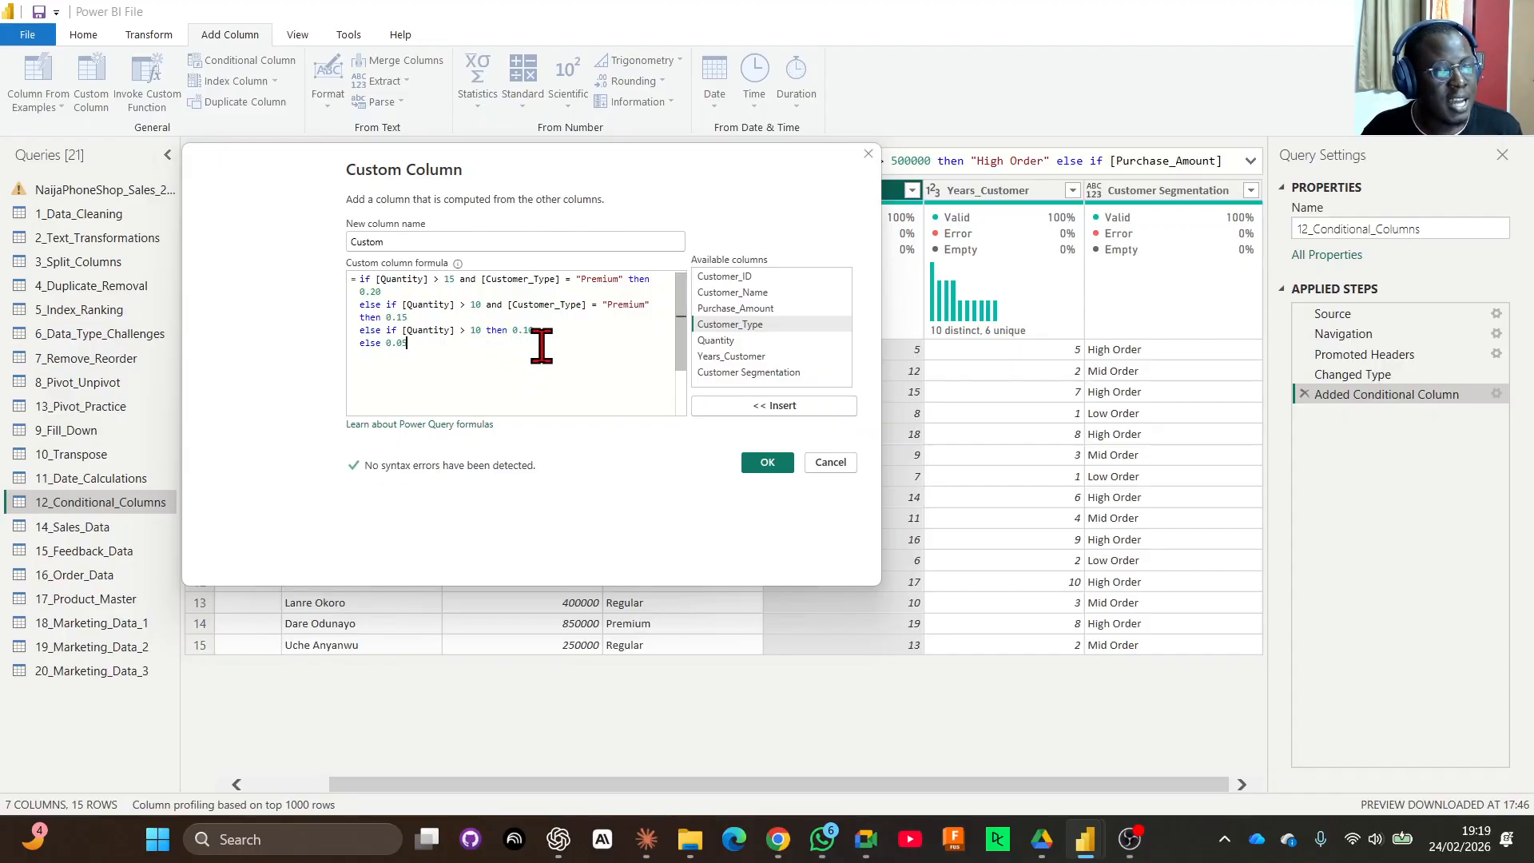
pyautogui.moveTo(508, 305); pyautogui.dragTo(668, 305)
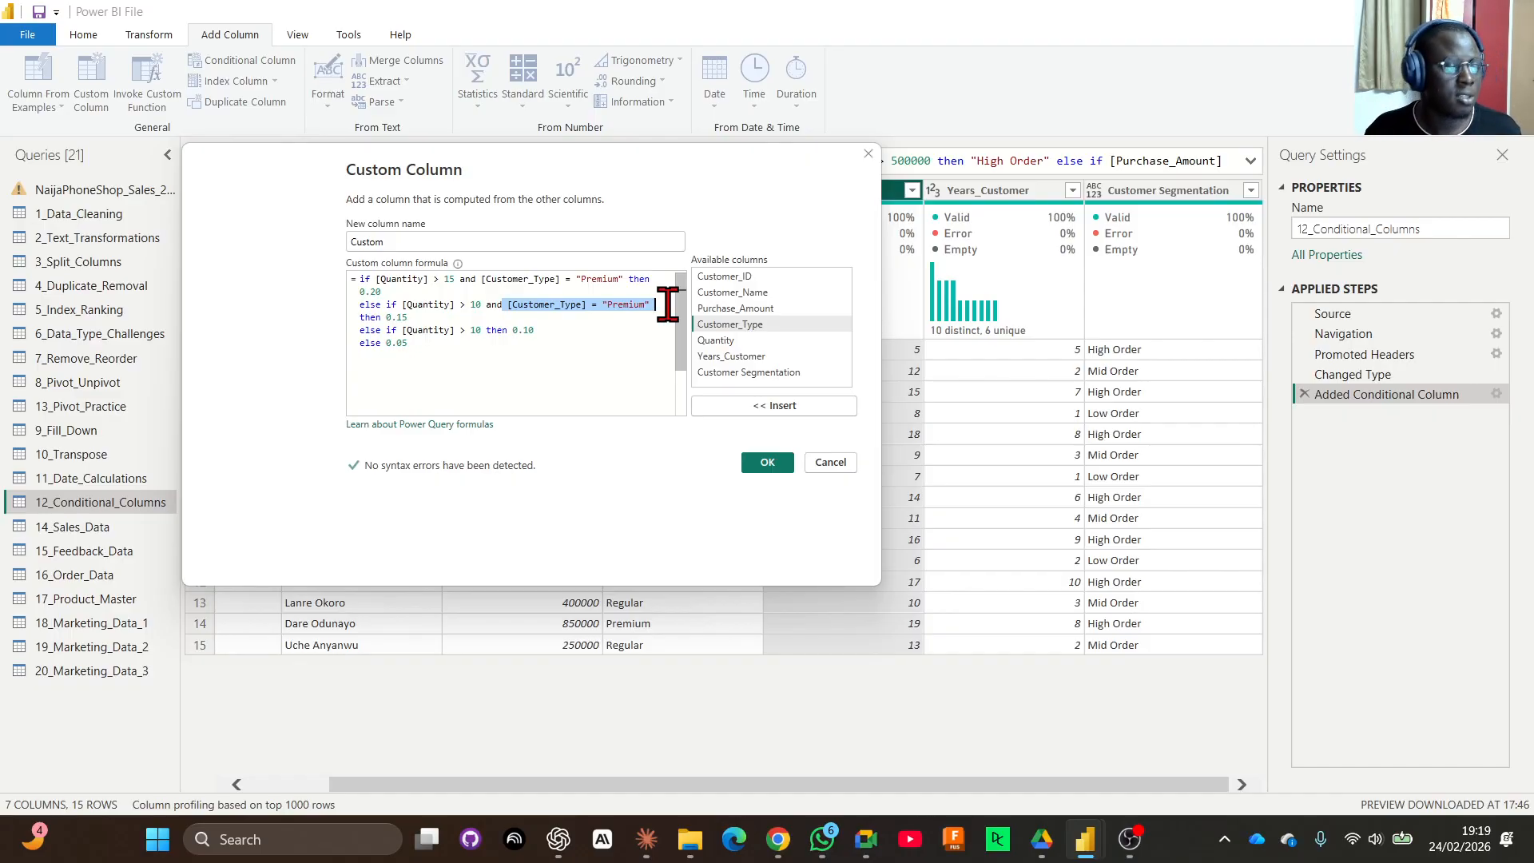
pyautogui.click(581, 317)
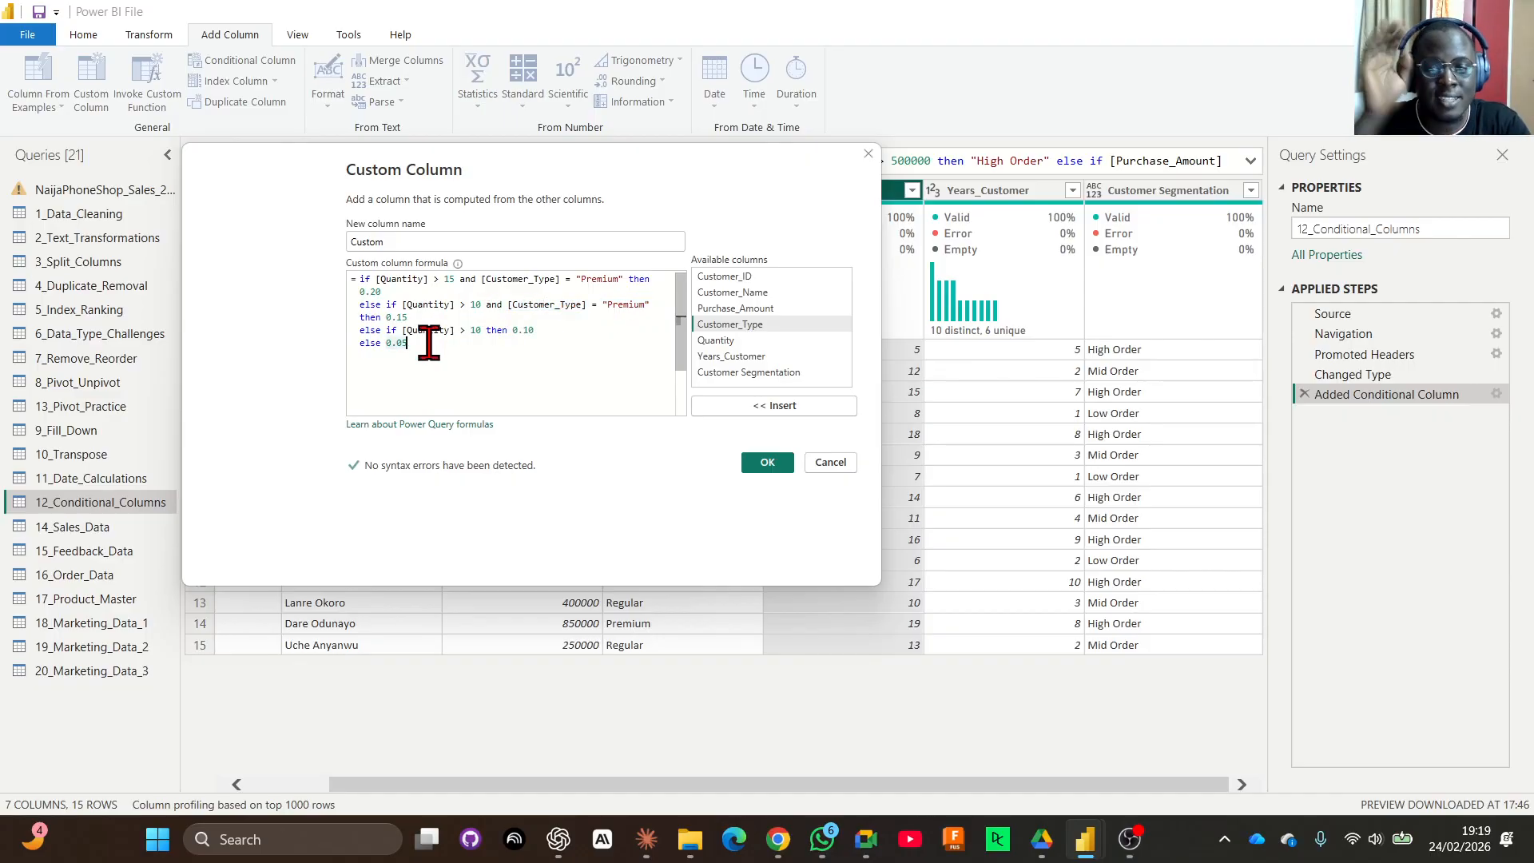
# Name the new column Discount Percentage and create it.
pyautogui.click(417, 245)
pyautogui.press('BackSpace')
pyautogui.press('BackSpace')
pyautogui.press('BackSpace')
pyautogui.press('BackSpace')
pyautogui.press('BackSpace')
pyautogui.press('BackSpace')
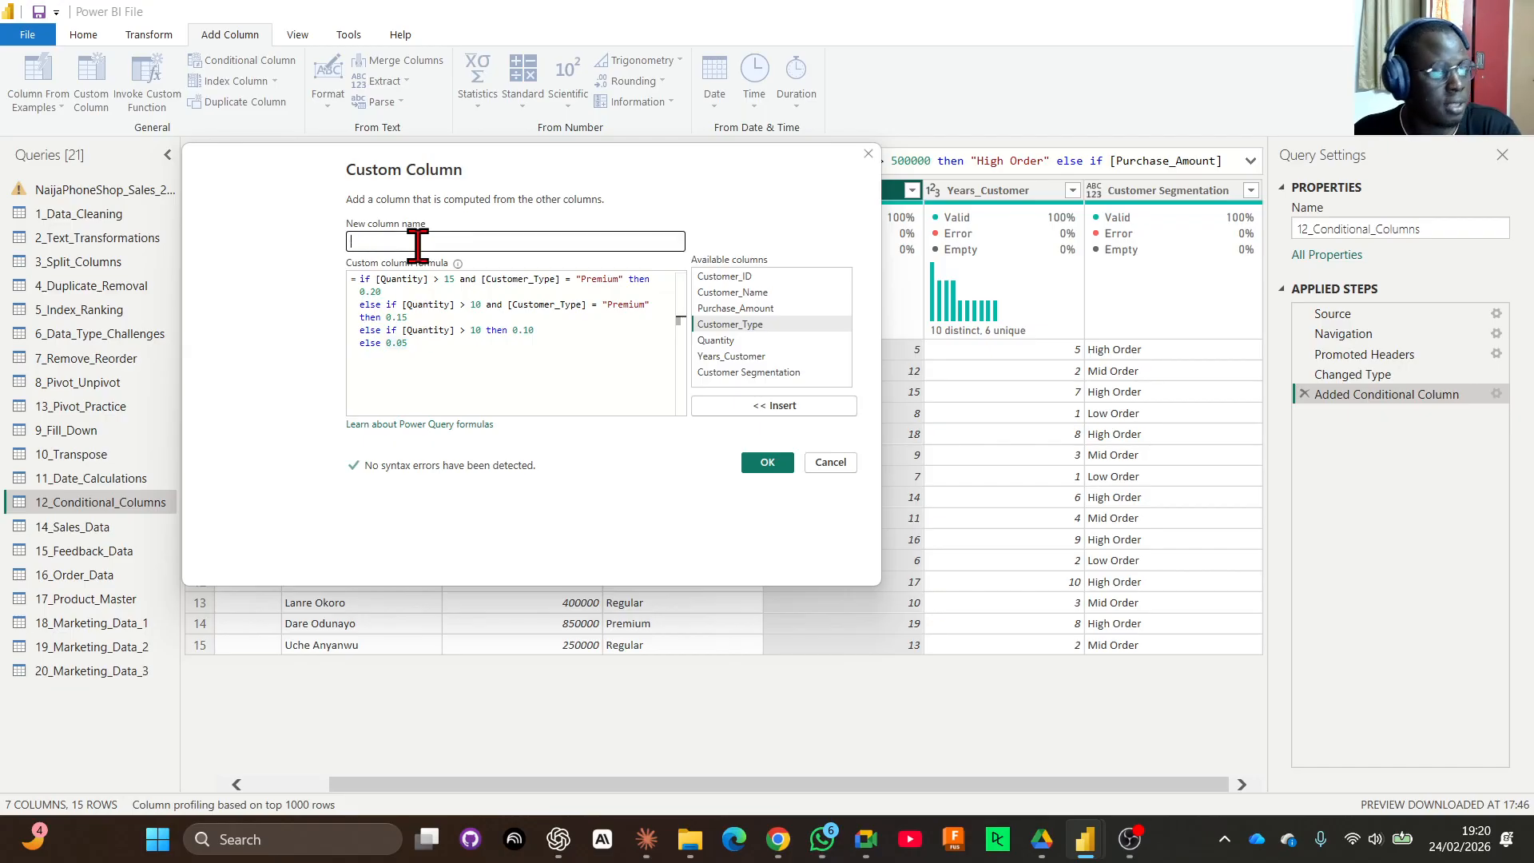
pyautogui.write('Discount ')
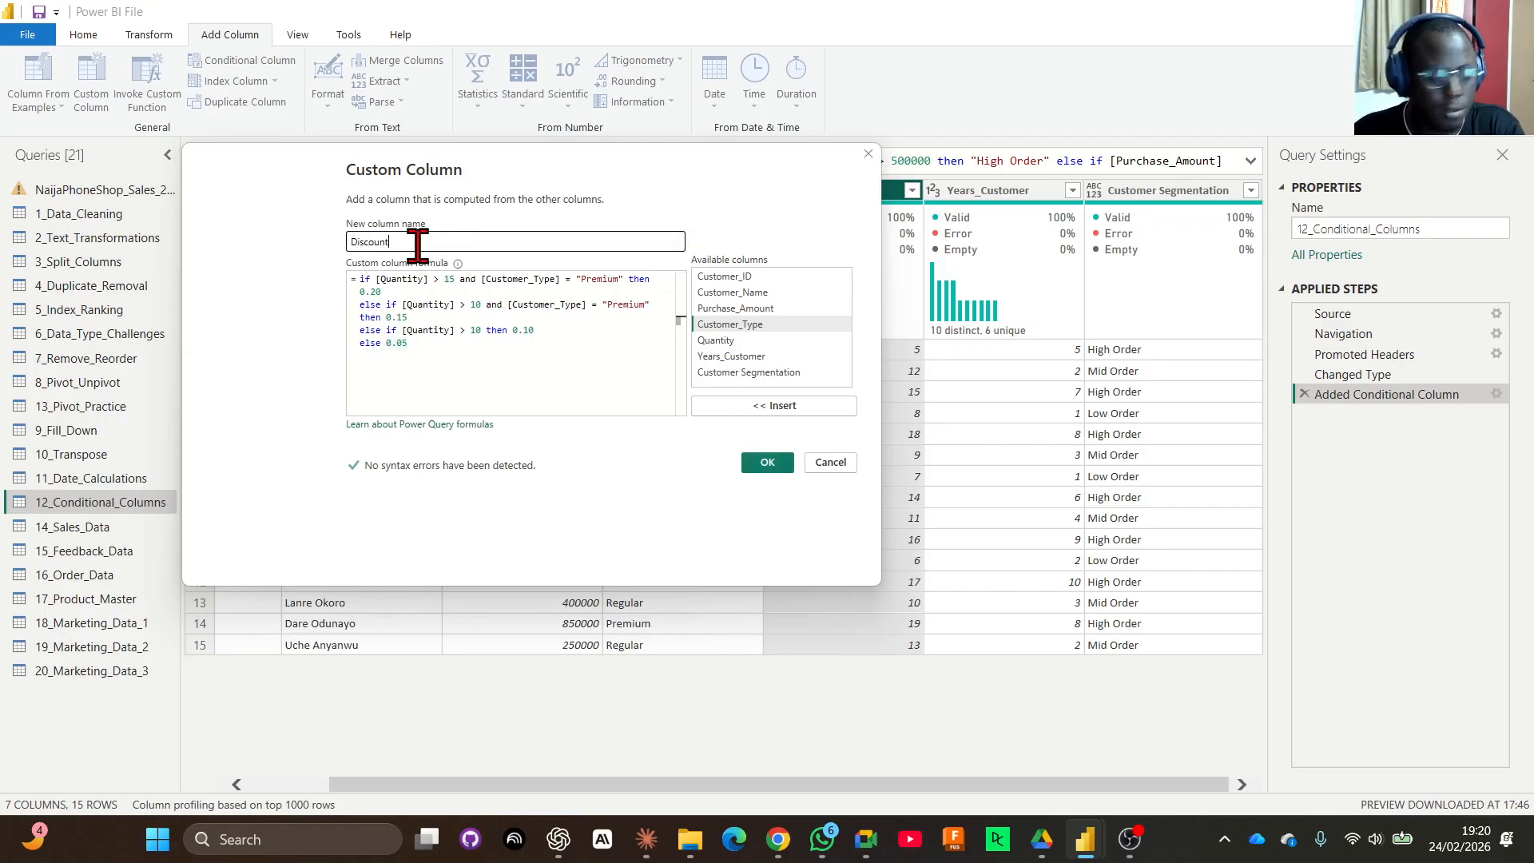
pyautogui.write('Percentage')
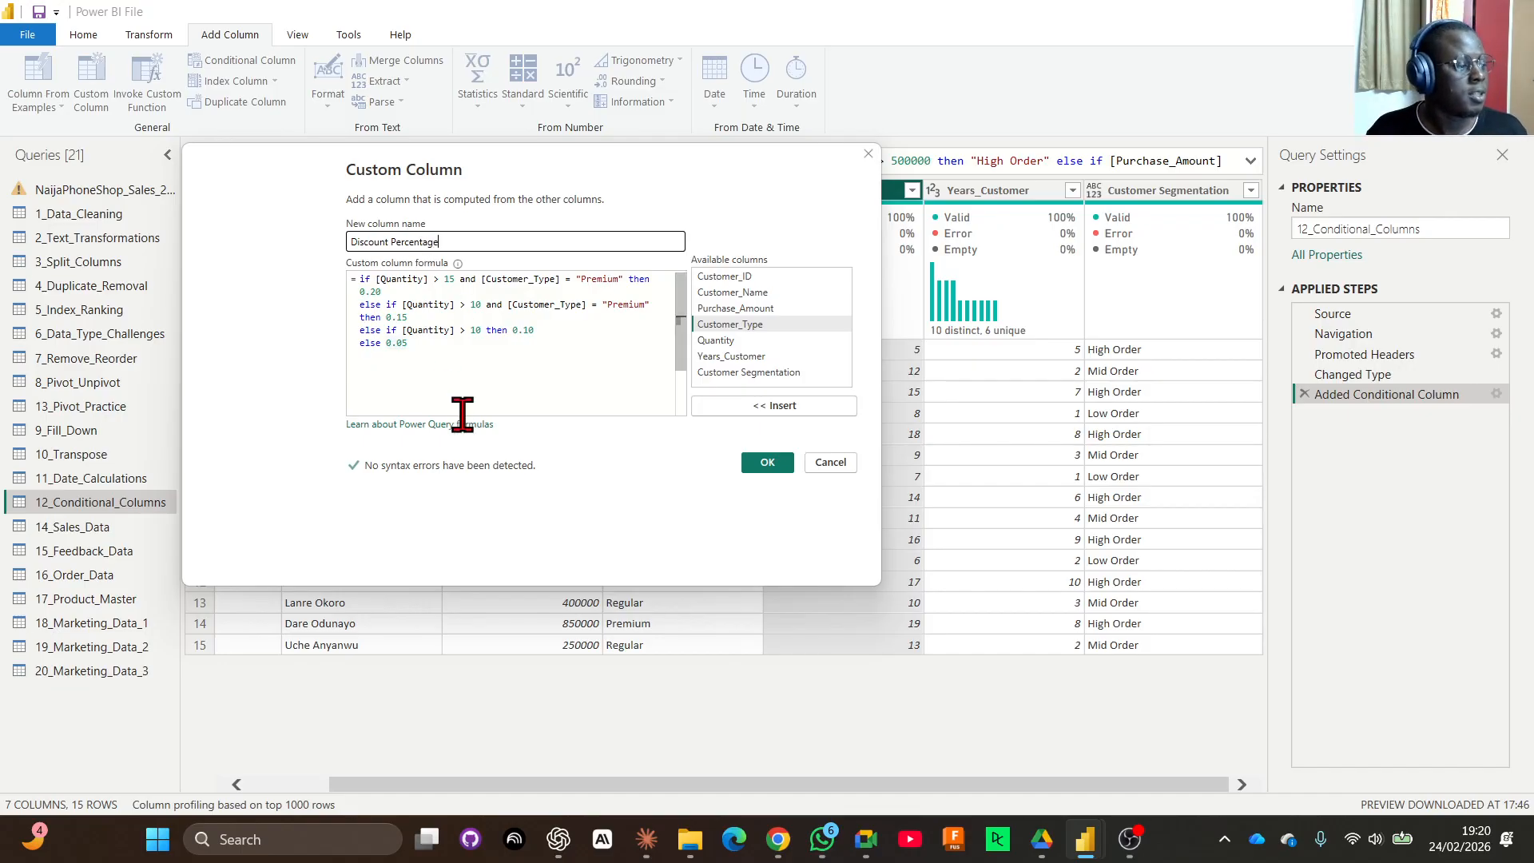
pyautogui.click(777, 470)
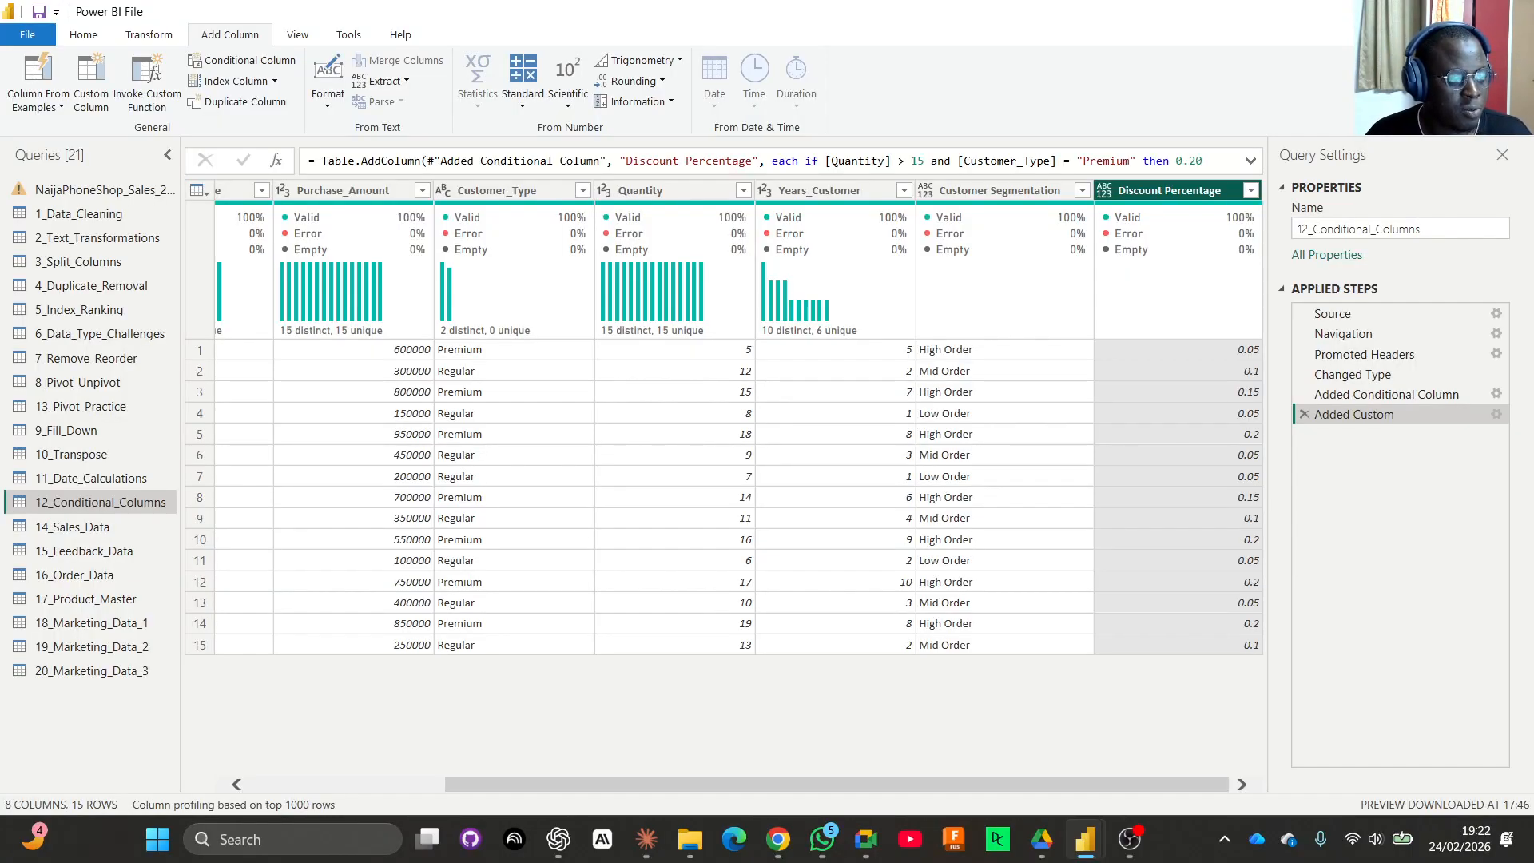
# Reopen the Added Custom step for editing and change the first clause's result to 20%.
pyautogui.click(1497, 415)
pyautogui.click(637, 335)
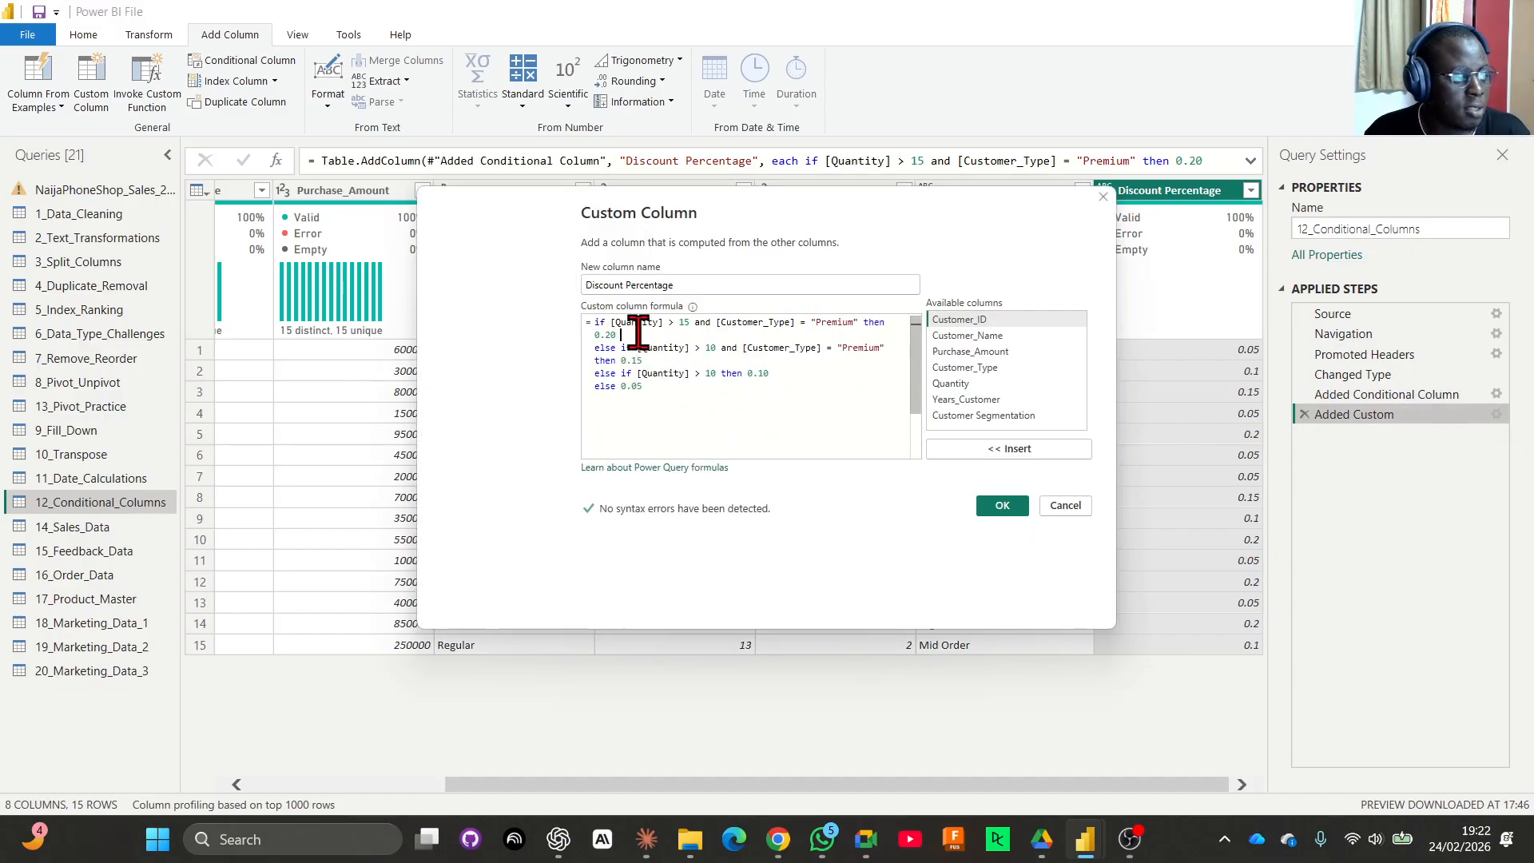
pyautogui.press('BackSpace')
pyautogui.press('BackSpace')
pyautogui.press('BackSpace')
pyautogui.press('BackSpace')
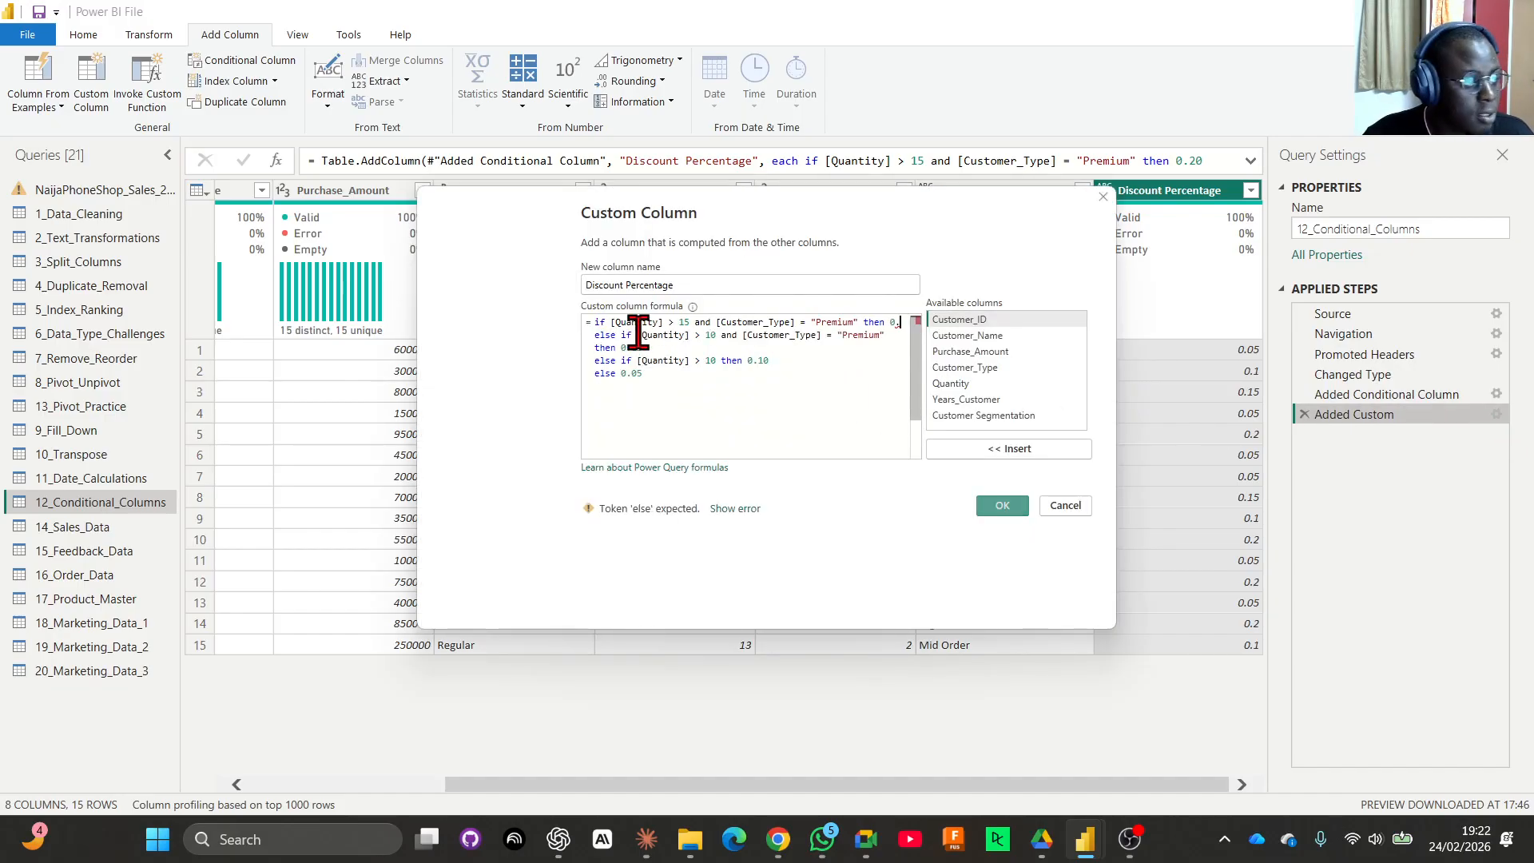
pyautogui.write('20%')
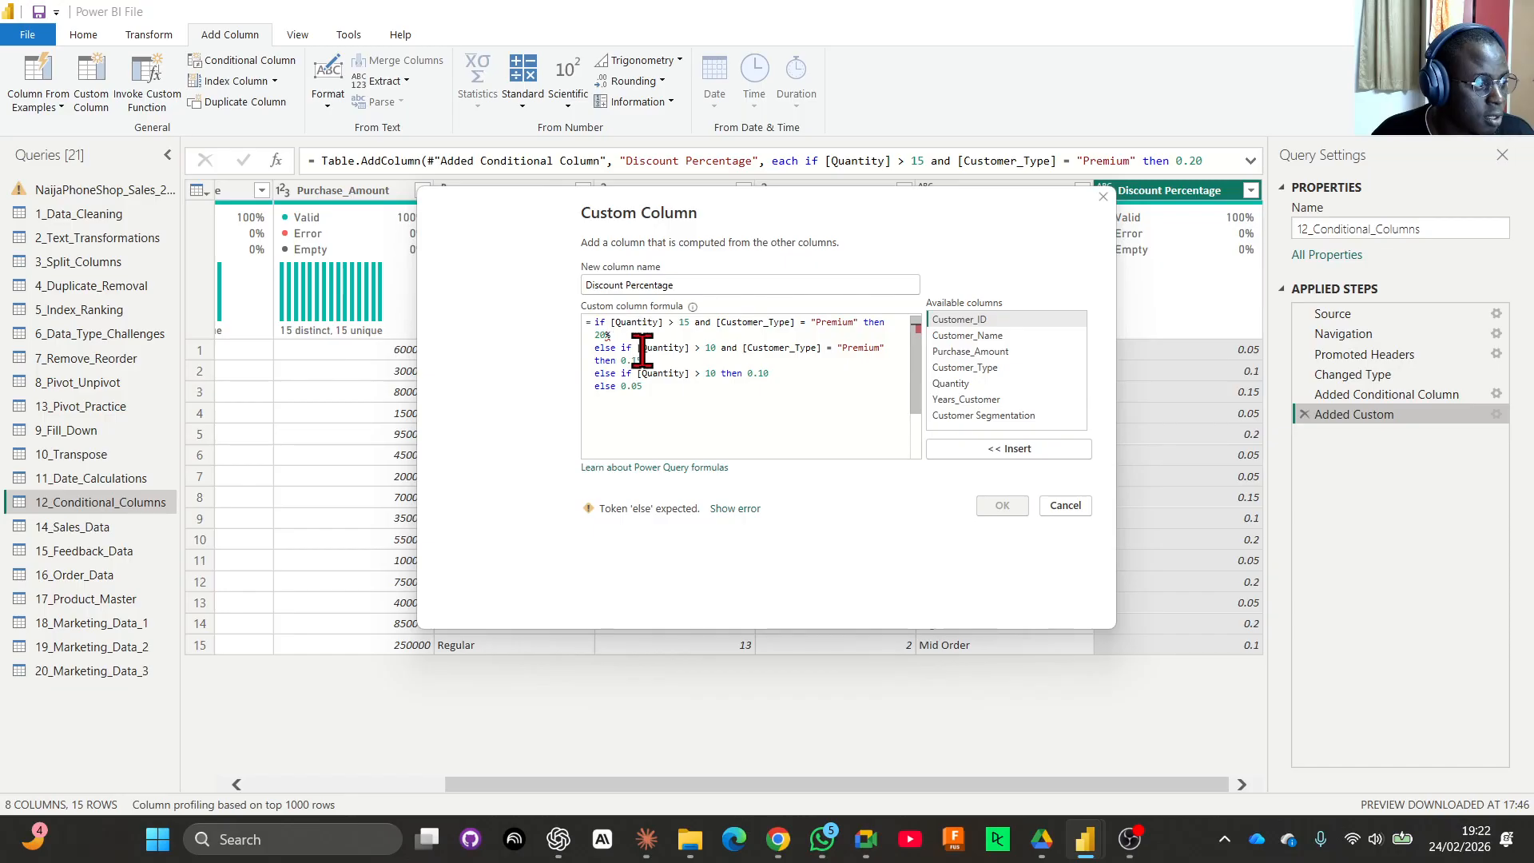
# Change the second clause's result to 15%.
pyautogui.click(646, 361)
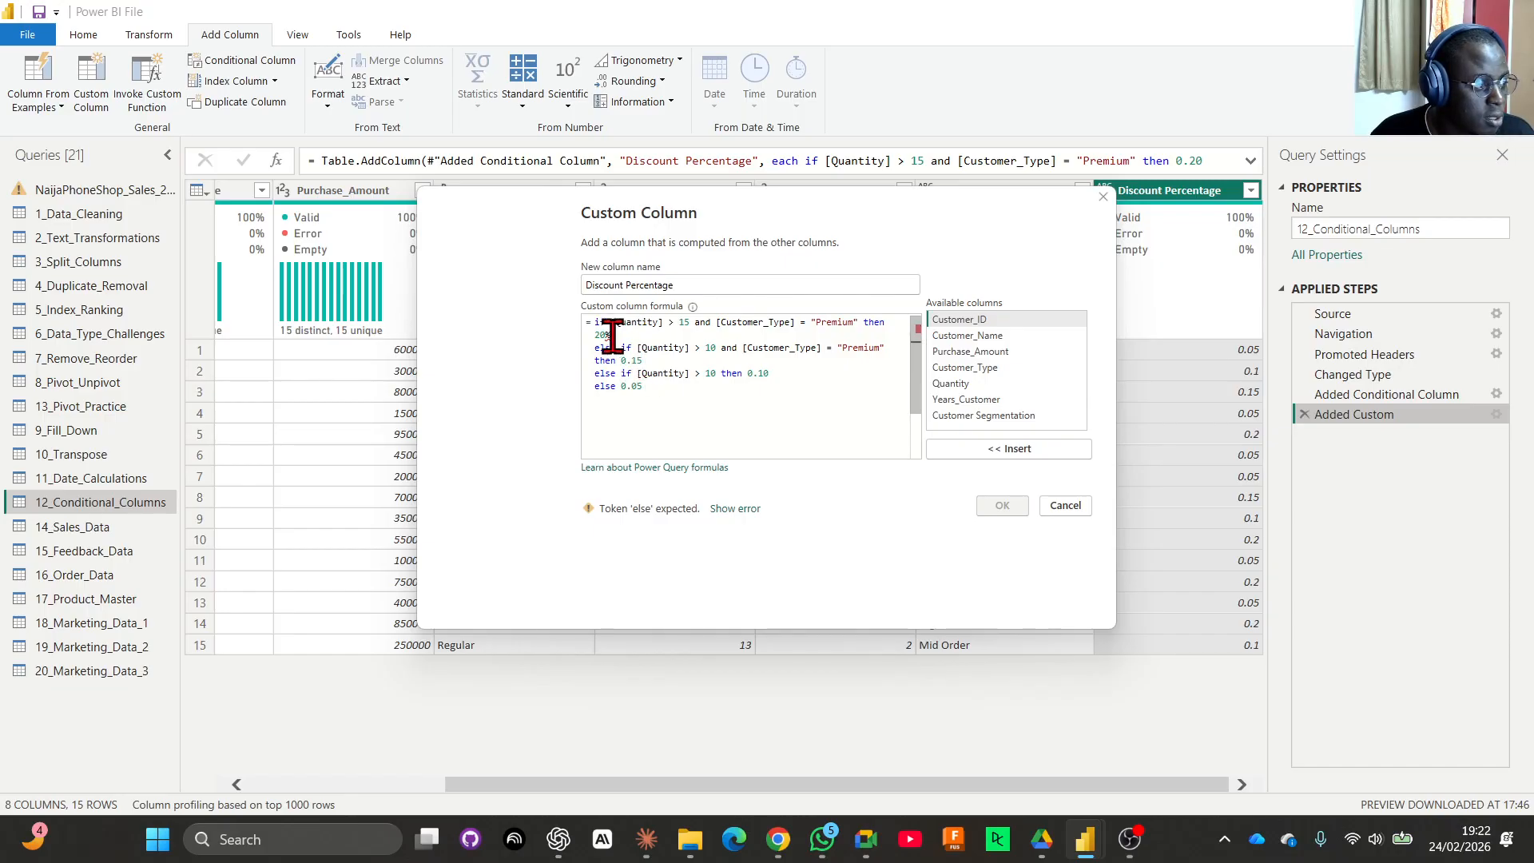
pyautogui.click(610, 334)
pyautogui.click(648, 360)
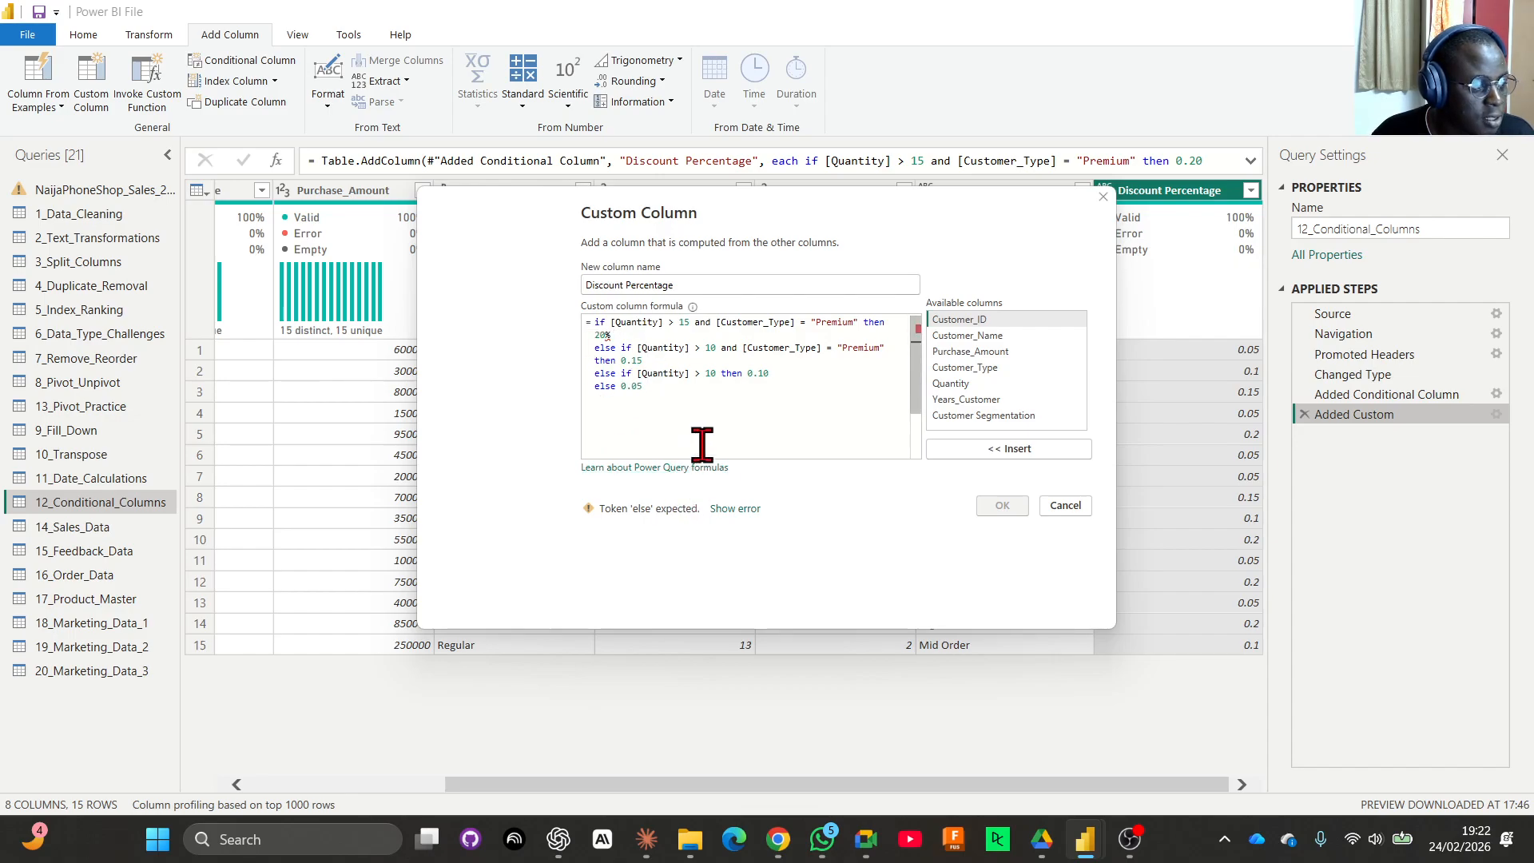
pyautogui.press('BackSpace')
pyautogui.press('BackSpace')
pyautogui.press('BackSpace')
pyautogui.press('BackSpace')
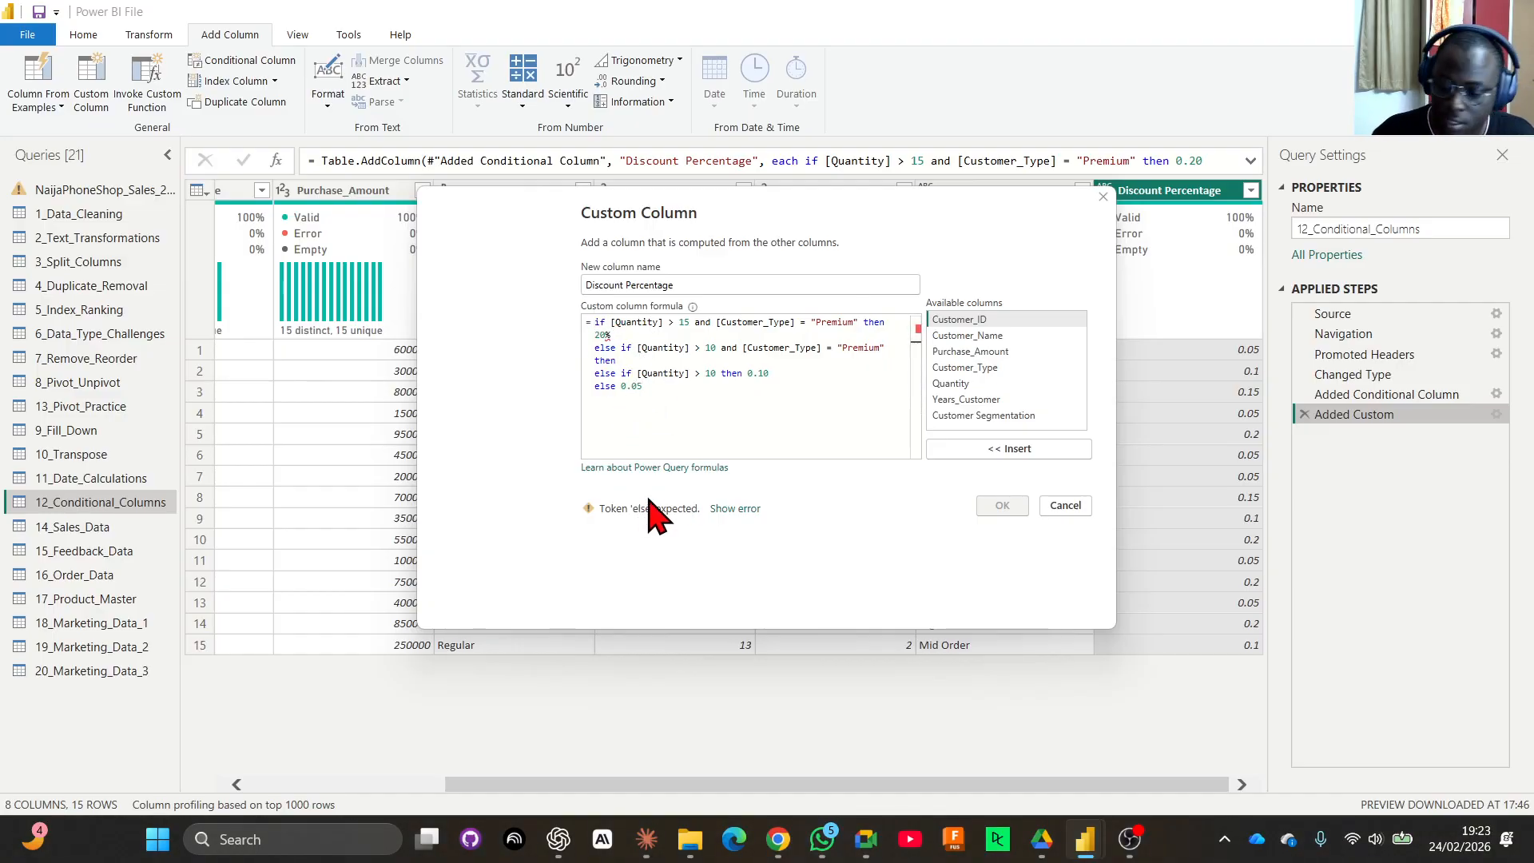
pyautogui.write('15%')
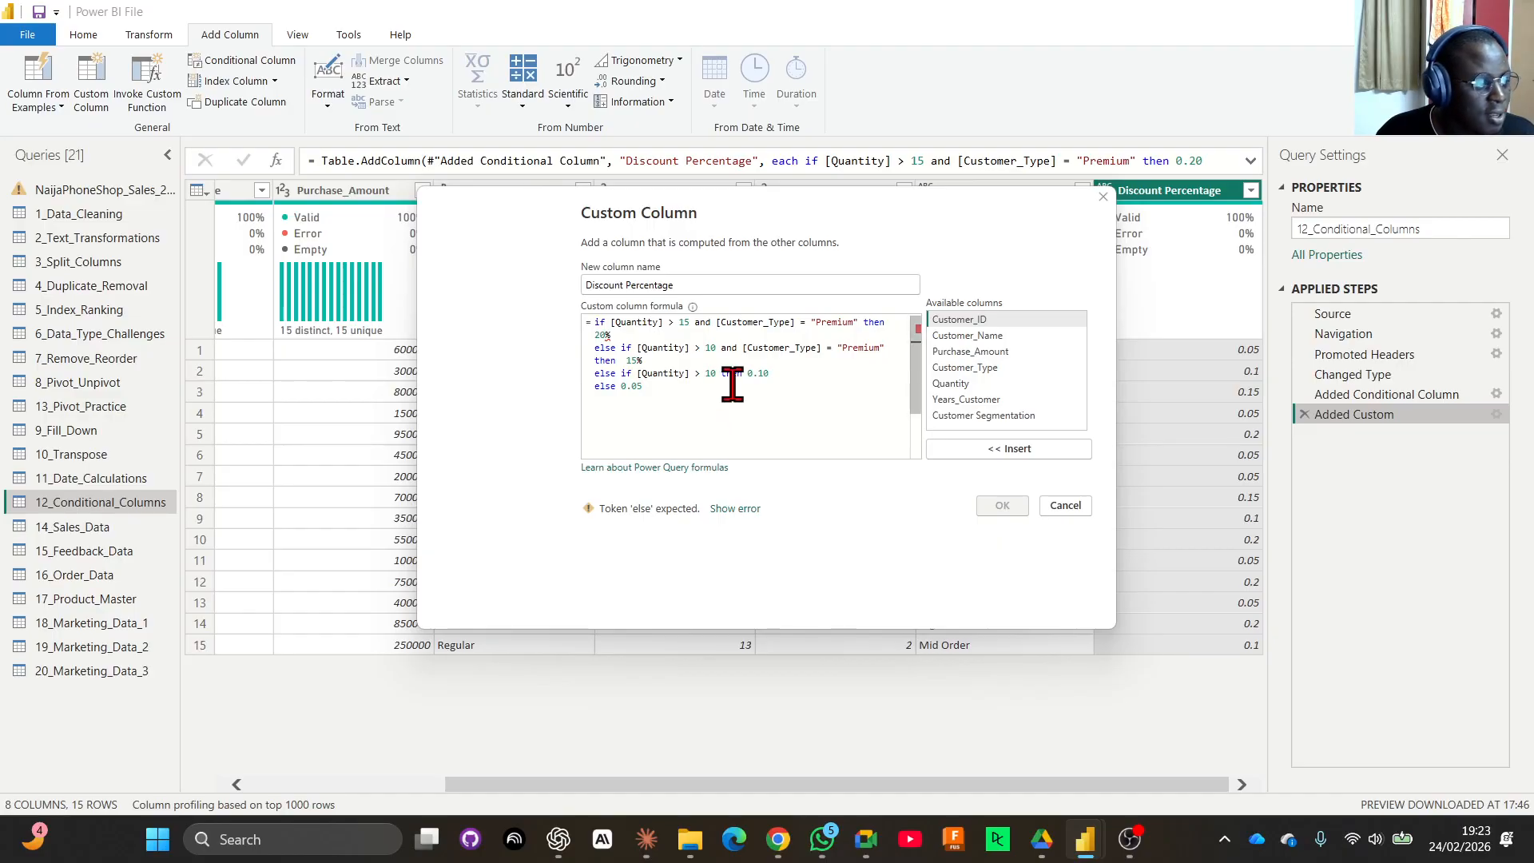
# Change the third clause's result to 10%.
pyautogui.click(648, 338)
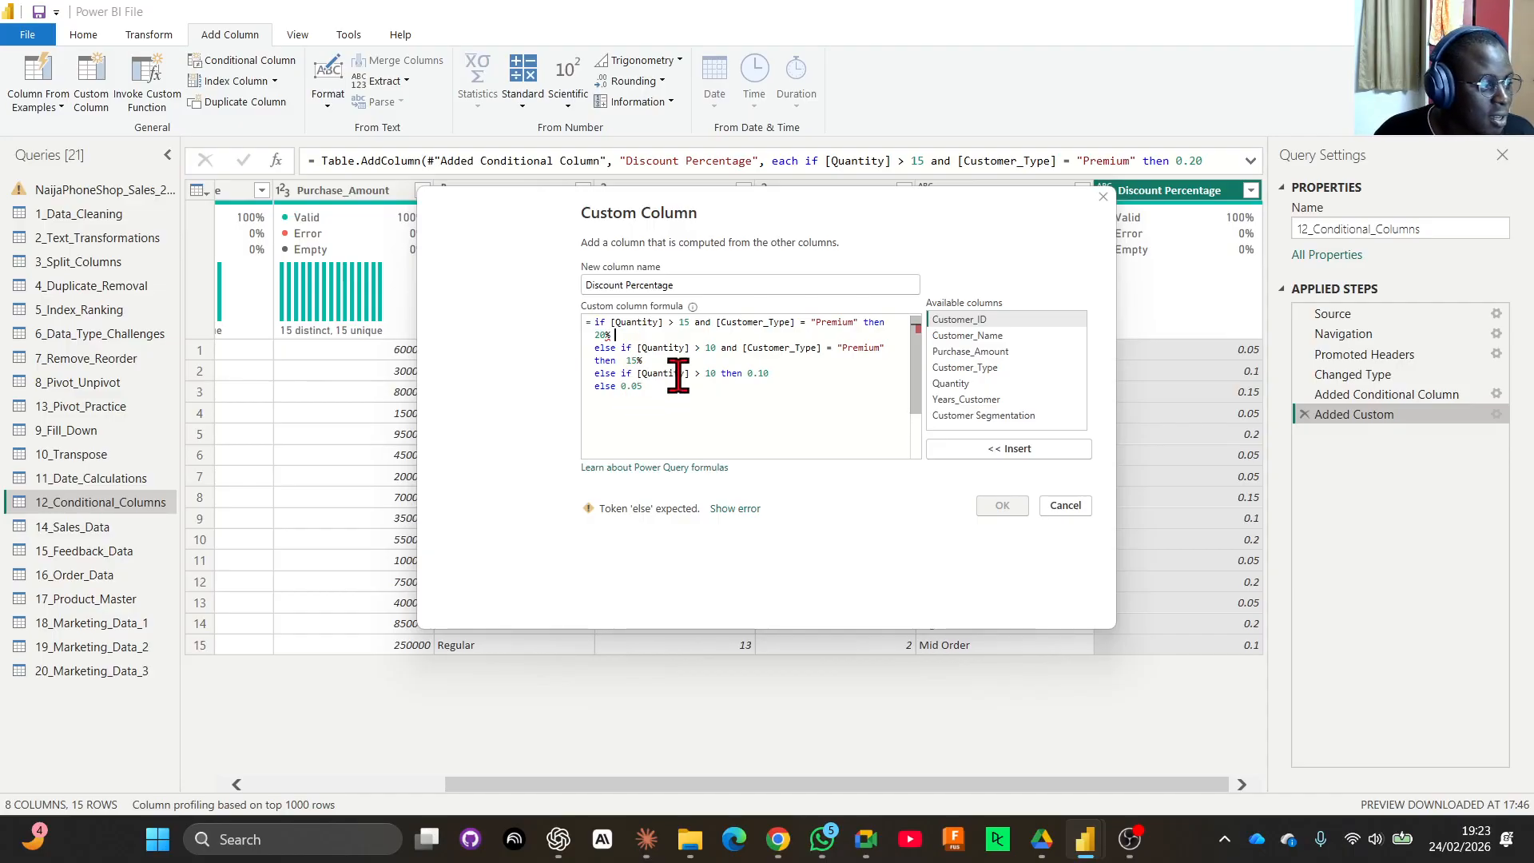
pyautogui.click(773, 373)
pyautogui.press('BackSpace')
pyautogui.press('BackSpace')
pyautogui.press('BackSpace')
pyautogui.press('BackSpace')
pyautogui.press('BackSpace')
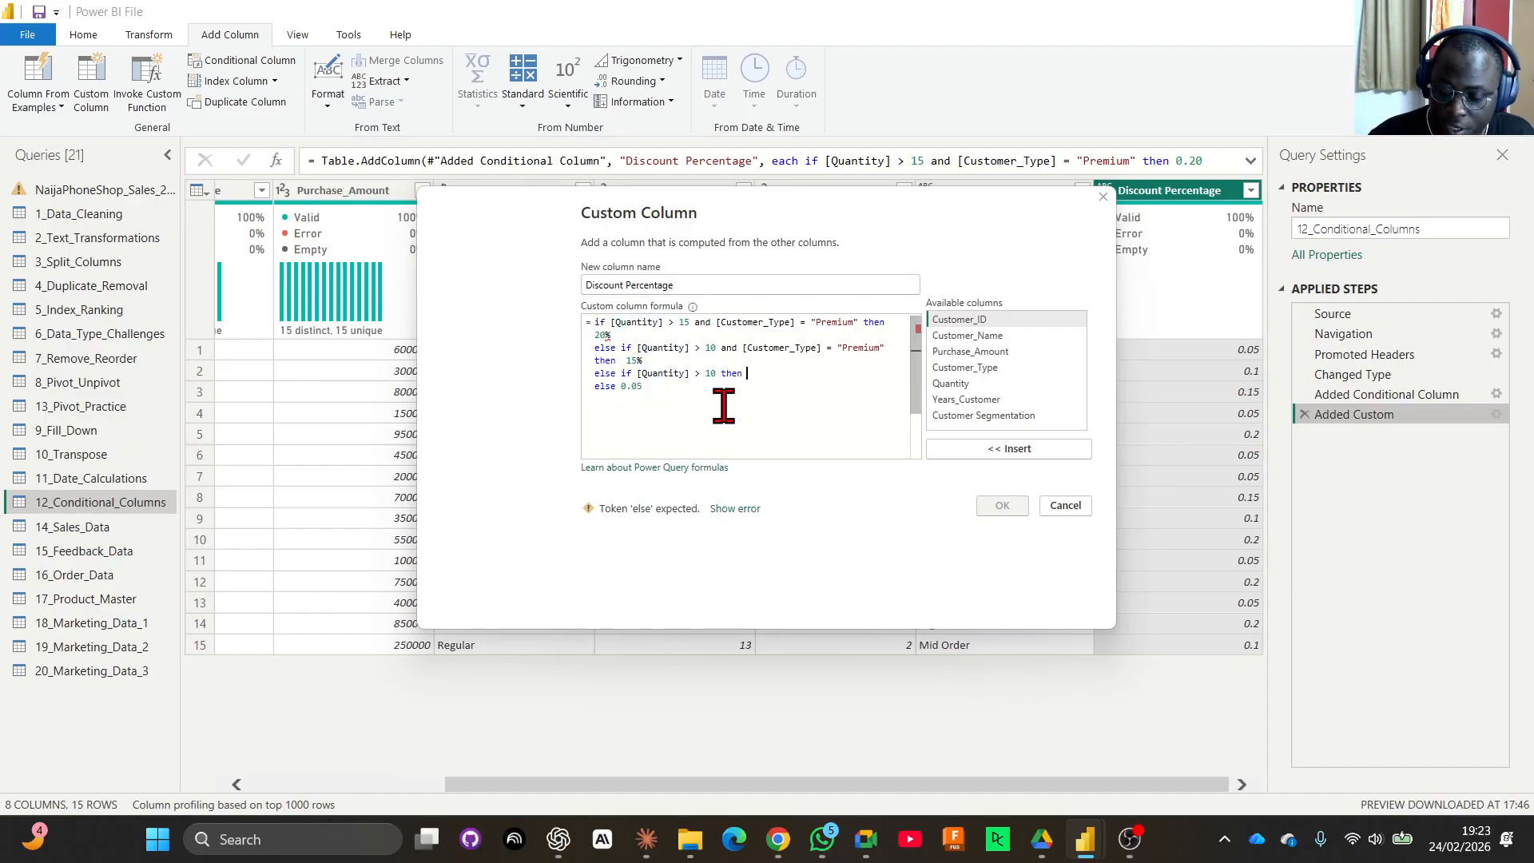
pyautogui.write('10')
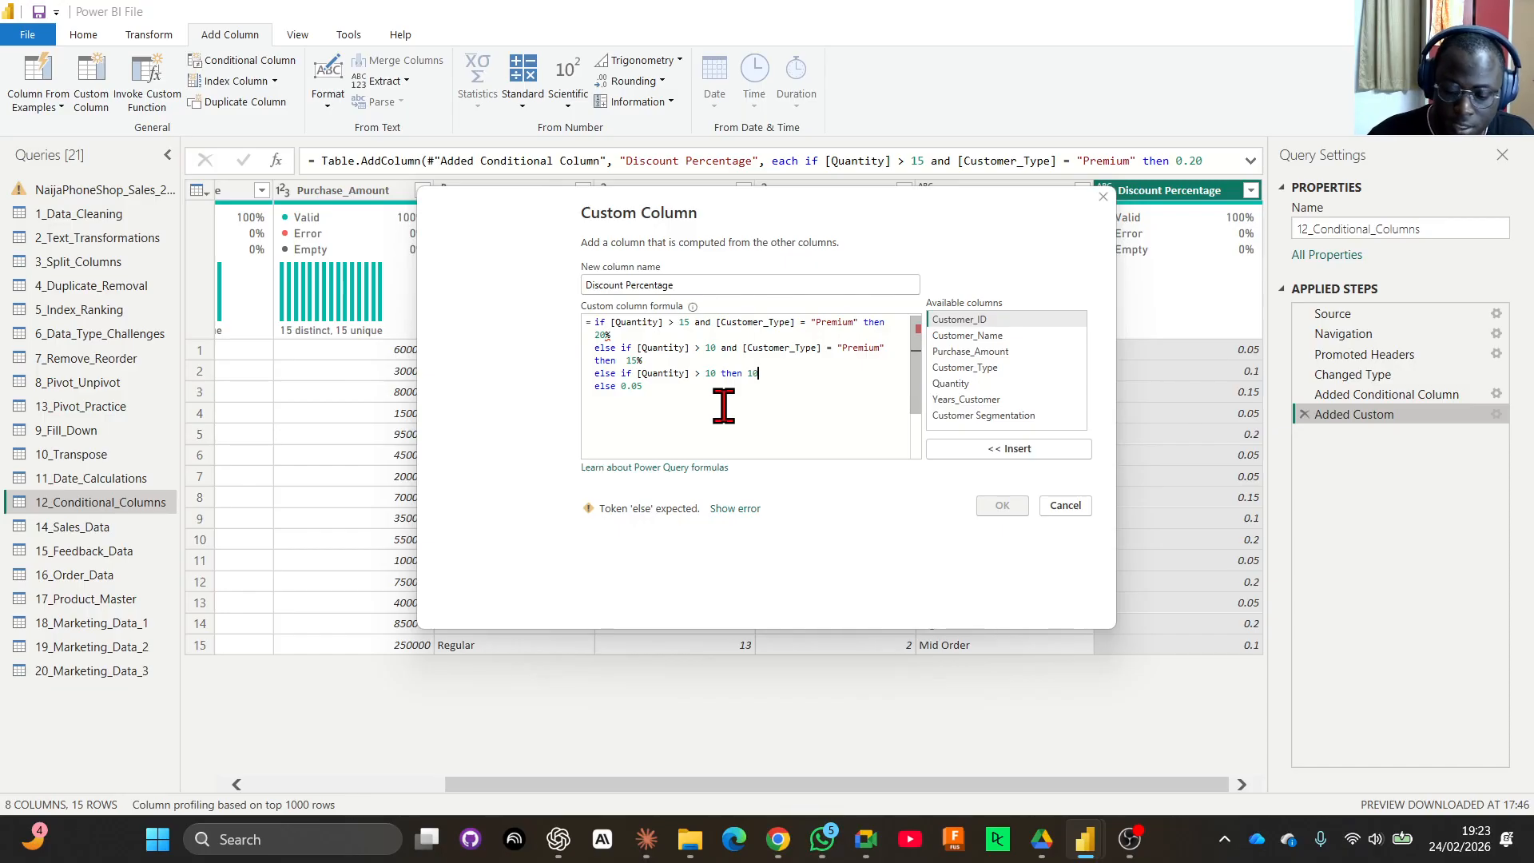
pyautogui.write('%')
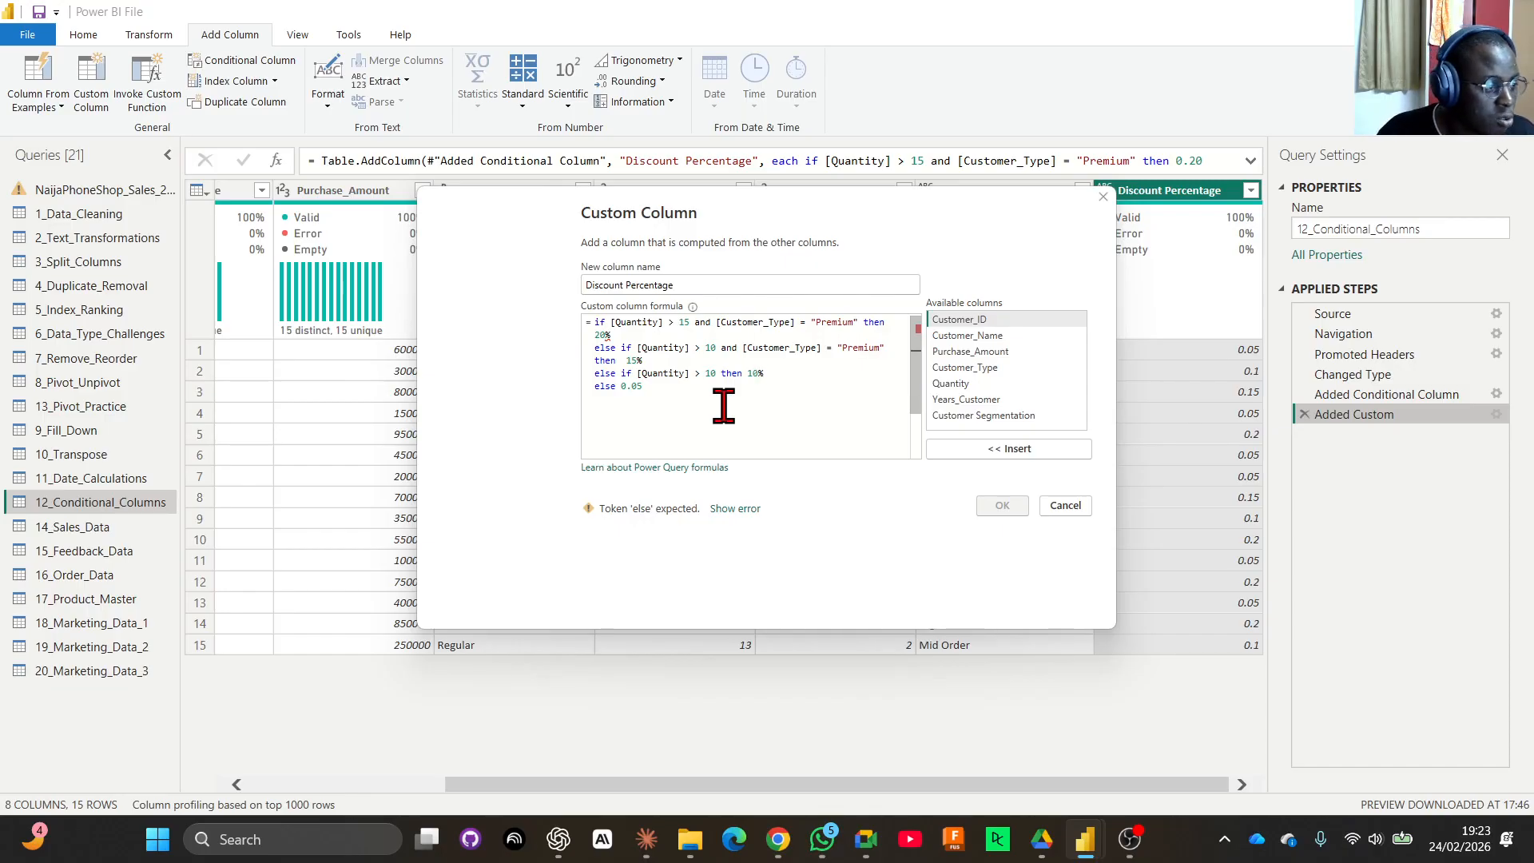
# Change the final else result to 5%.
pyautogui.click(702, 400)
pyautogui.press('BackSpace')
pyautogui.press('BackSpace')
pyautogui.press('BackSpace')
pyautogui.press('BackSpace')
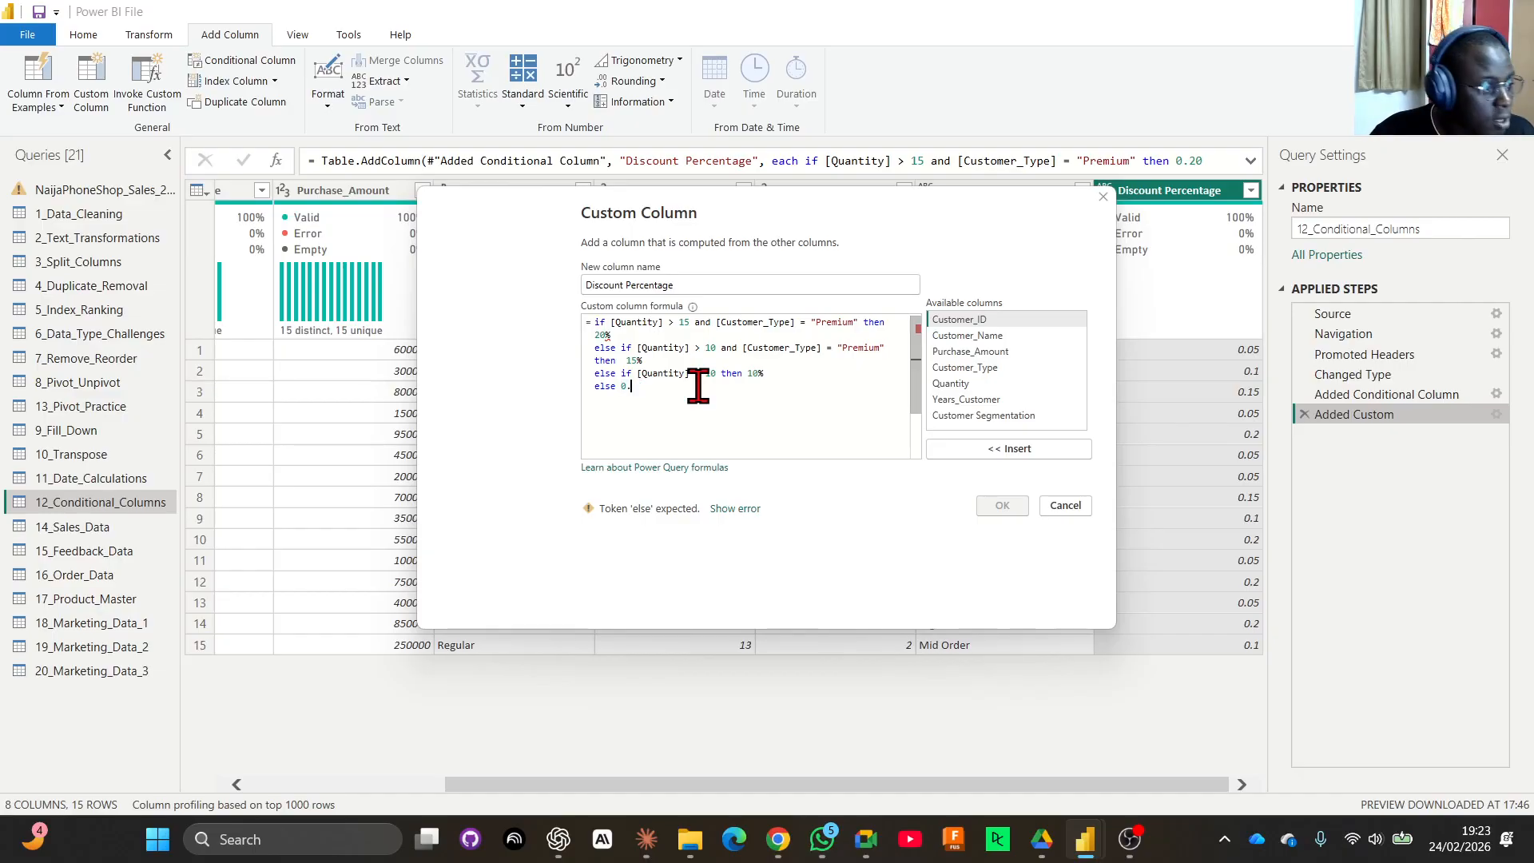
pyautogui.write('5')
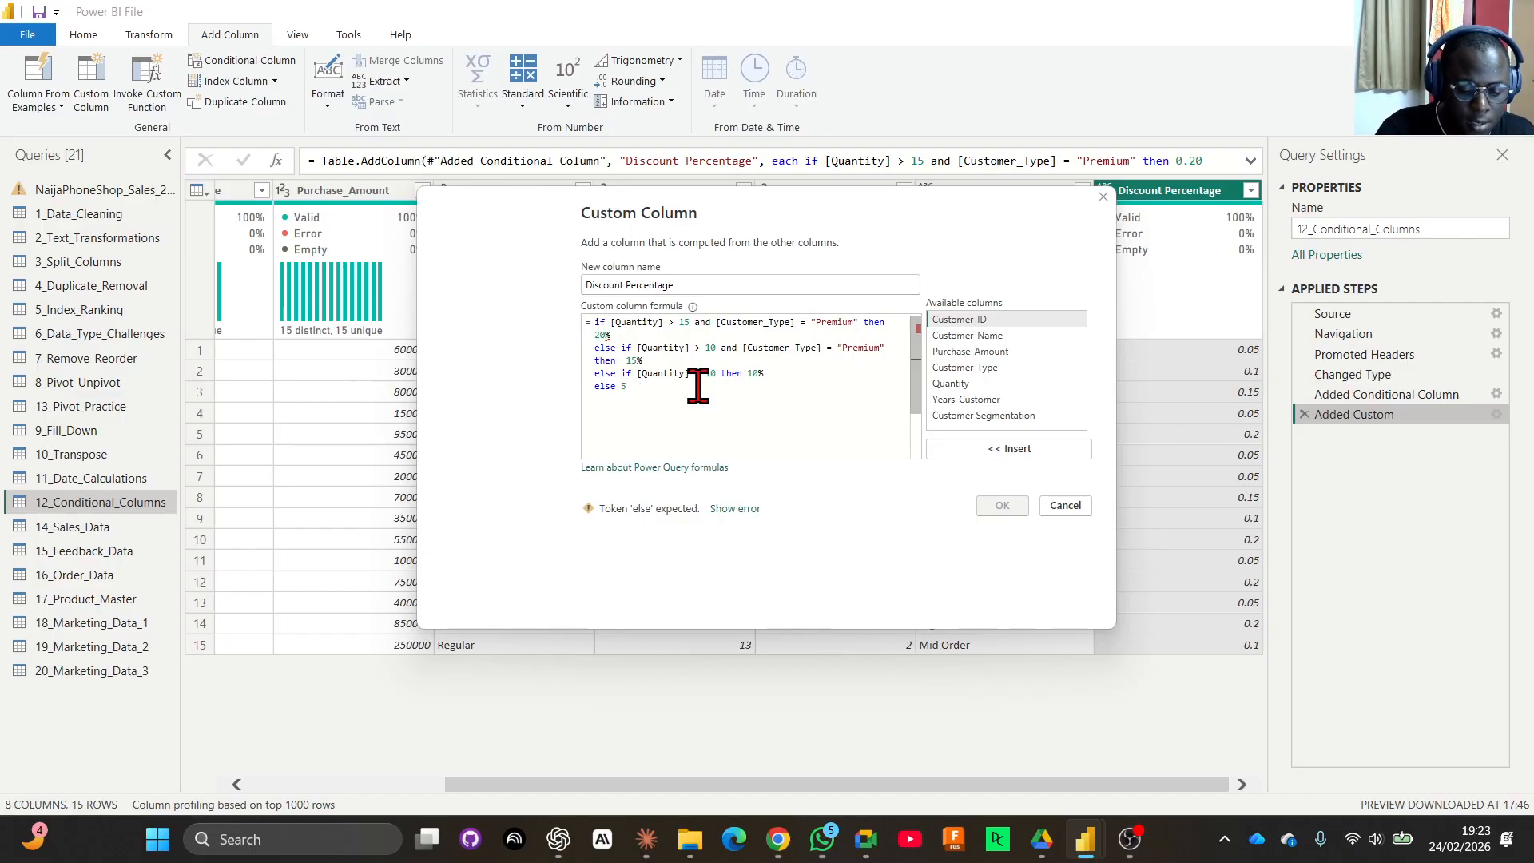
pyautogui.write('%')
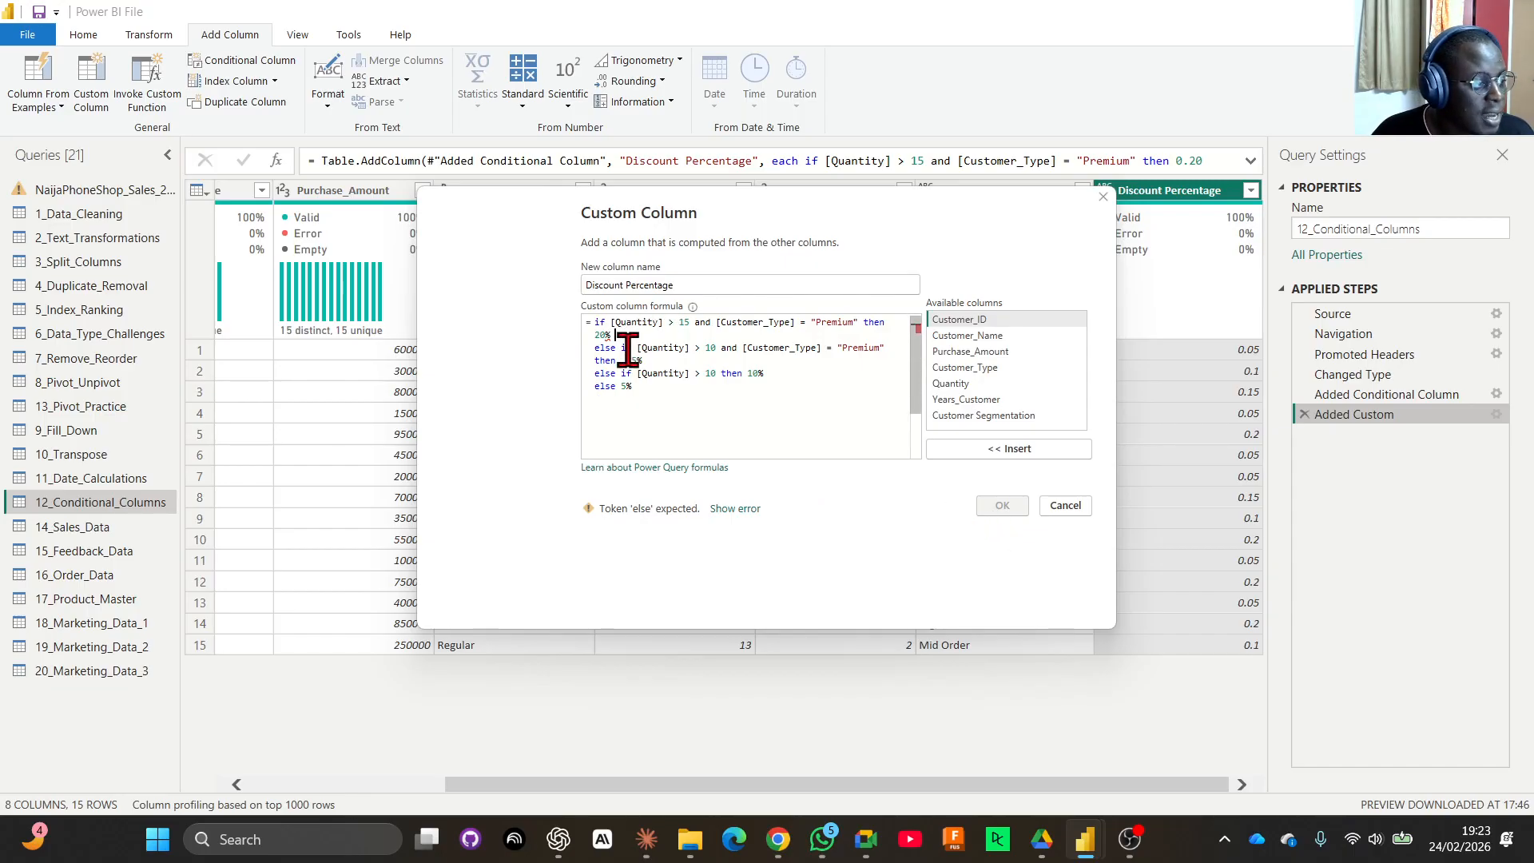
# Replace the result of the first clause (Quantity > 15 and Premium) in the Discount Percentage formula with 0.20.
pyautogui.press('BackSpace')
pyautogui.press('BackSpace')
pyautogui.press('BackSpace')
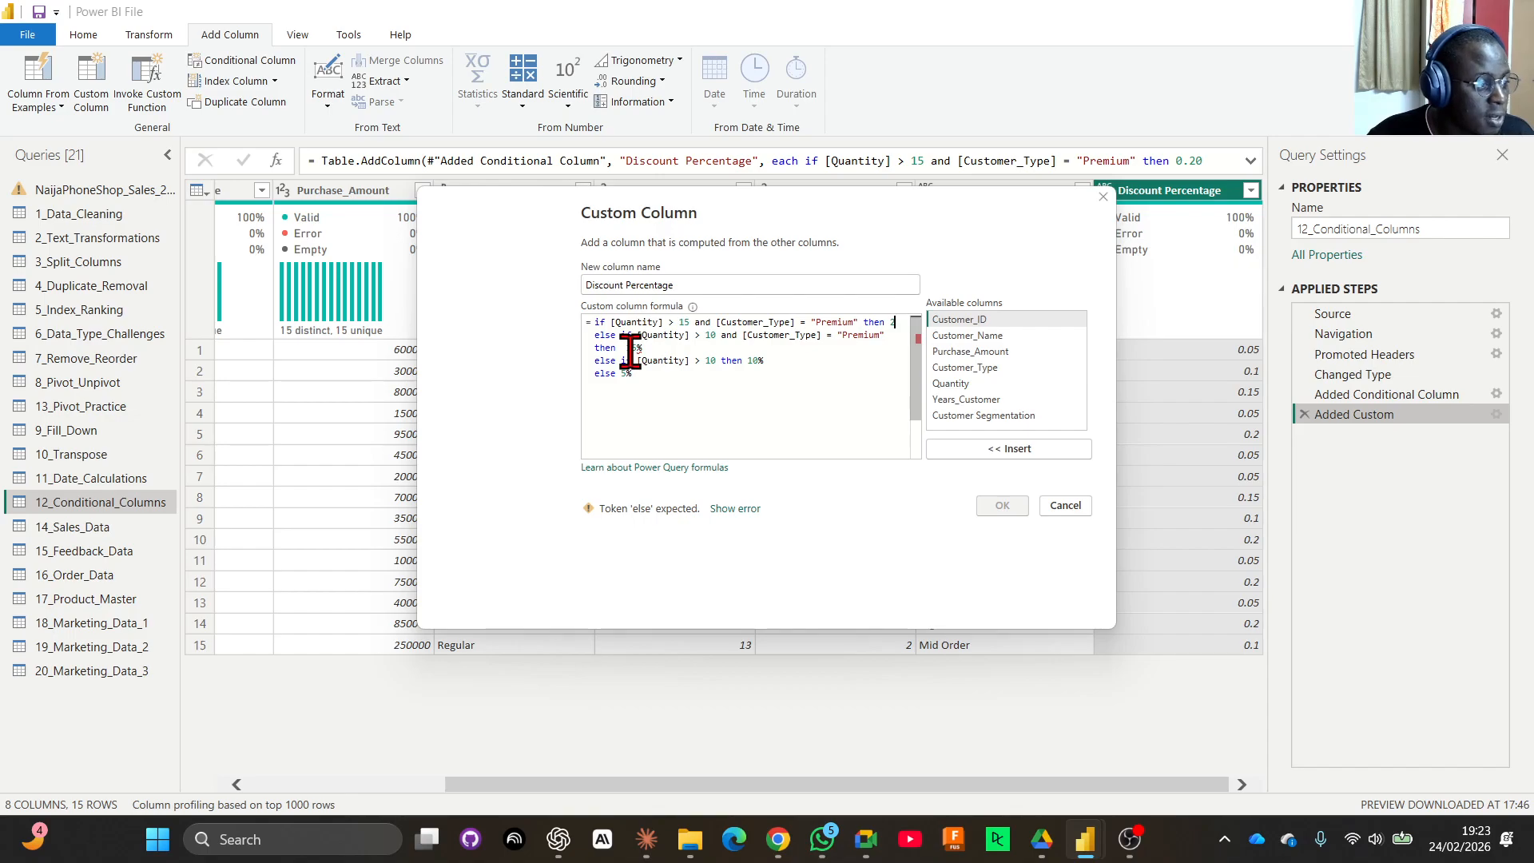
pyautogui.write('0')
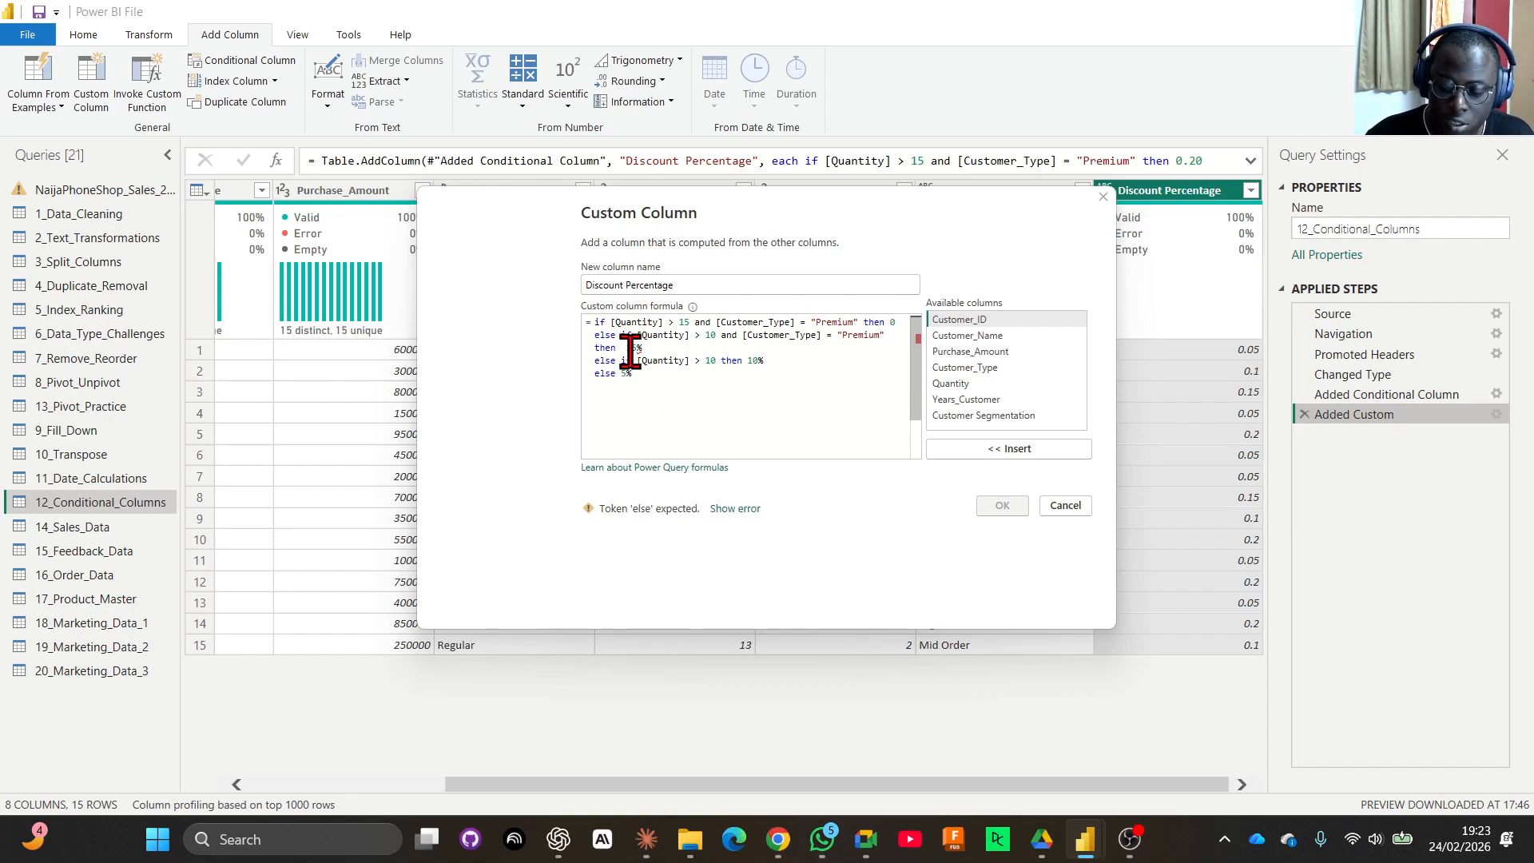
pyautogui.write('.20')
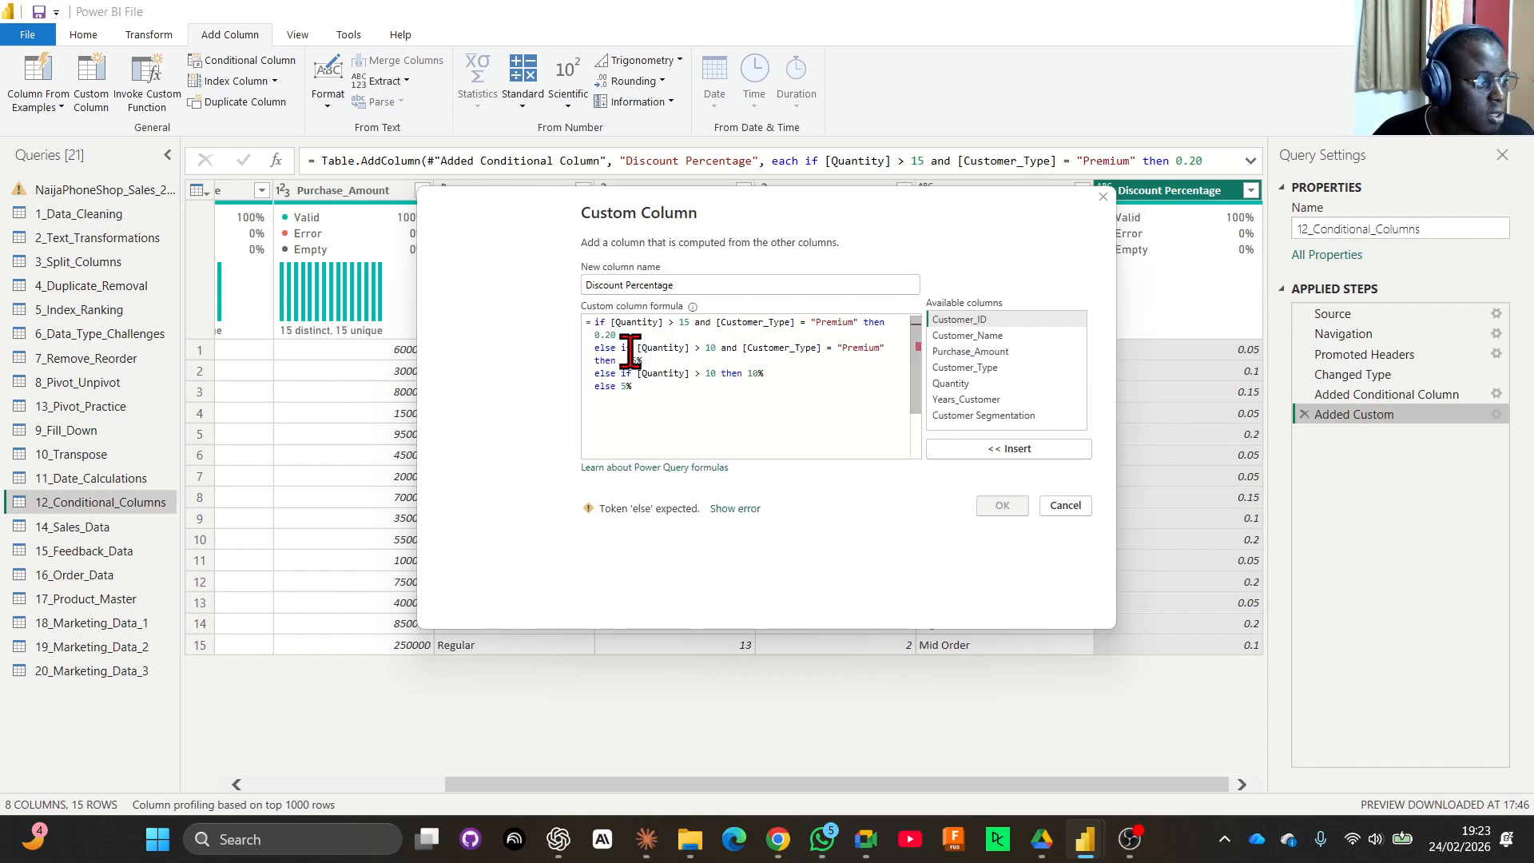
# Replace the result of the second clause (Quantity > 10 and Premium) with 0.15, removing the percent sign.
pyautogui.doubleClick(632, 361)
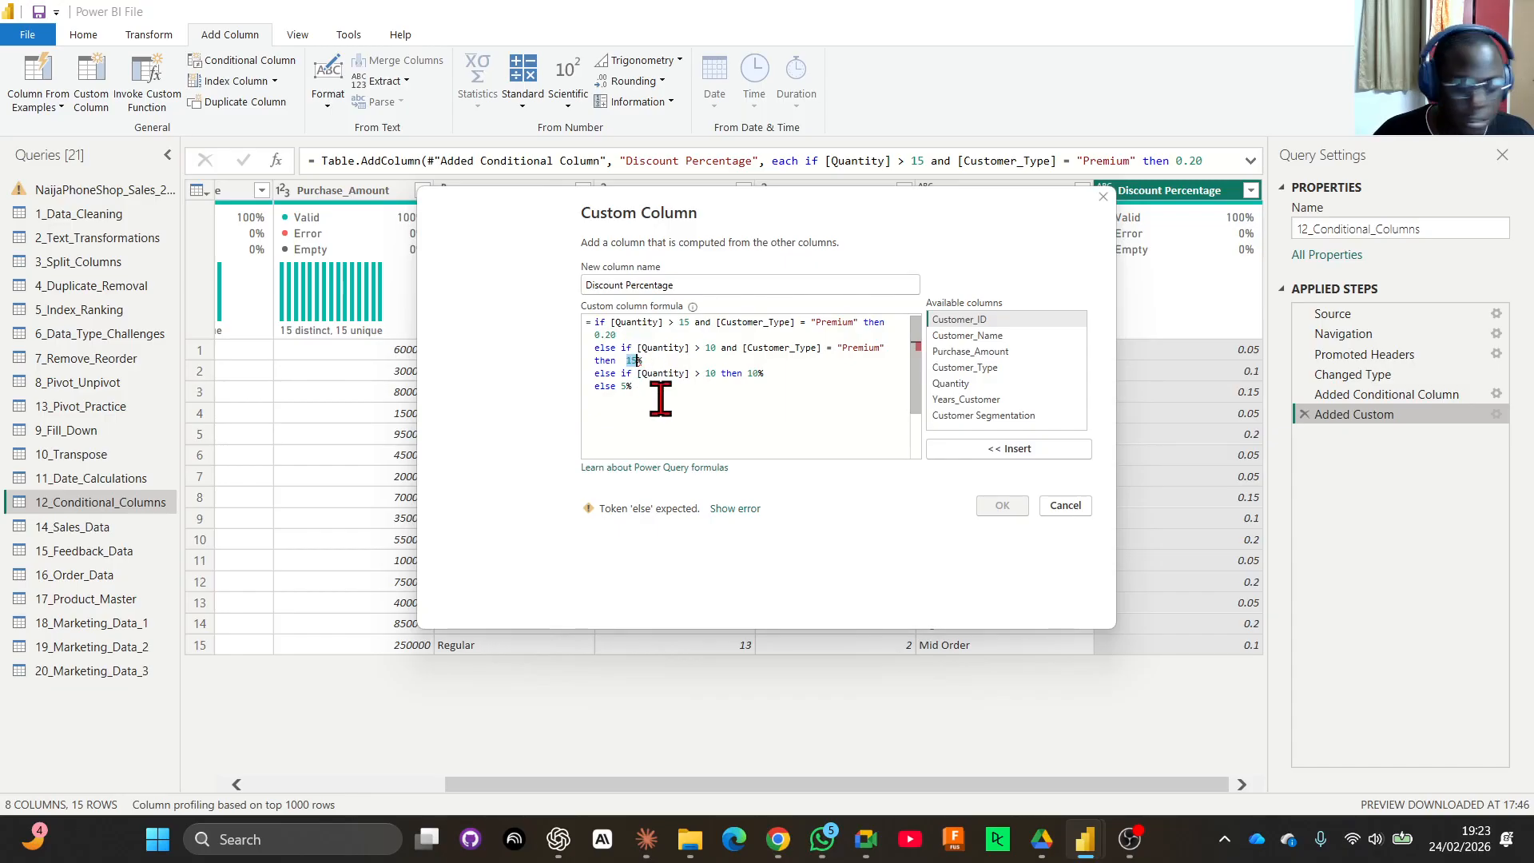
pyautogui.write('.15')
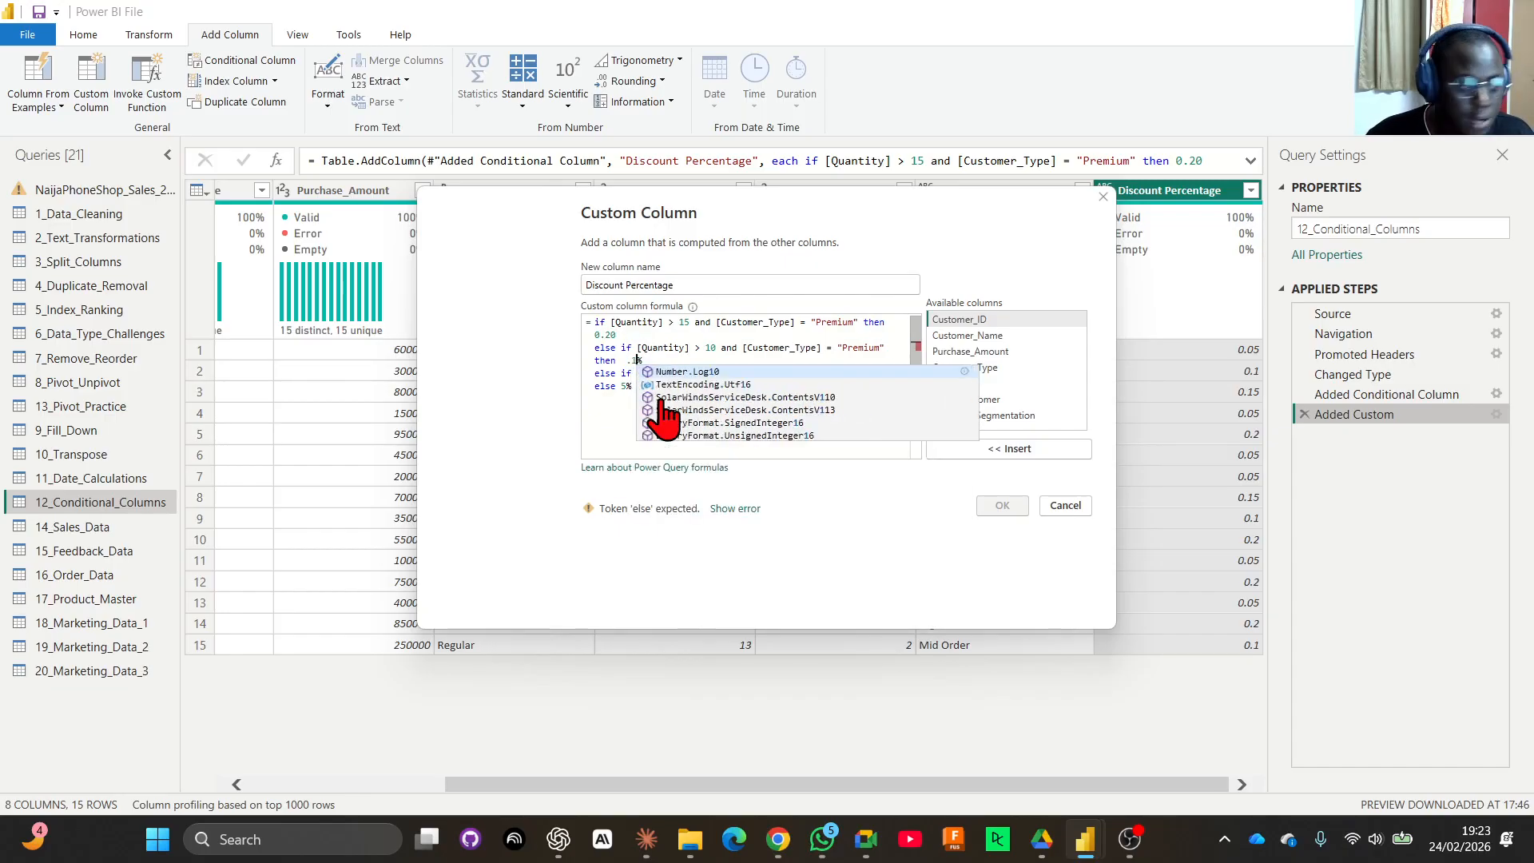
pyautogui.click(627, 361)
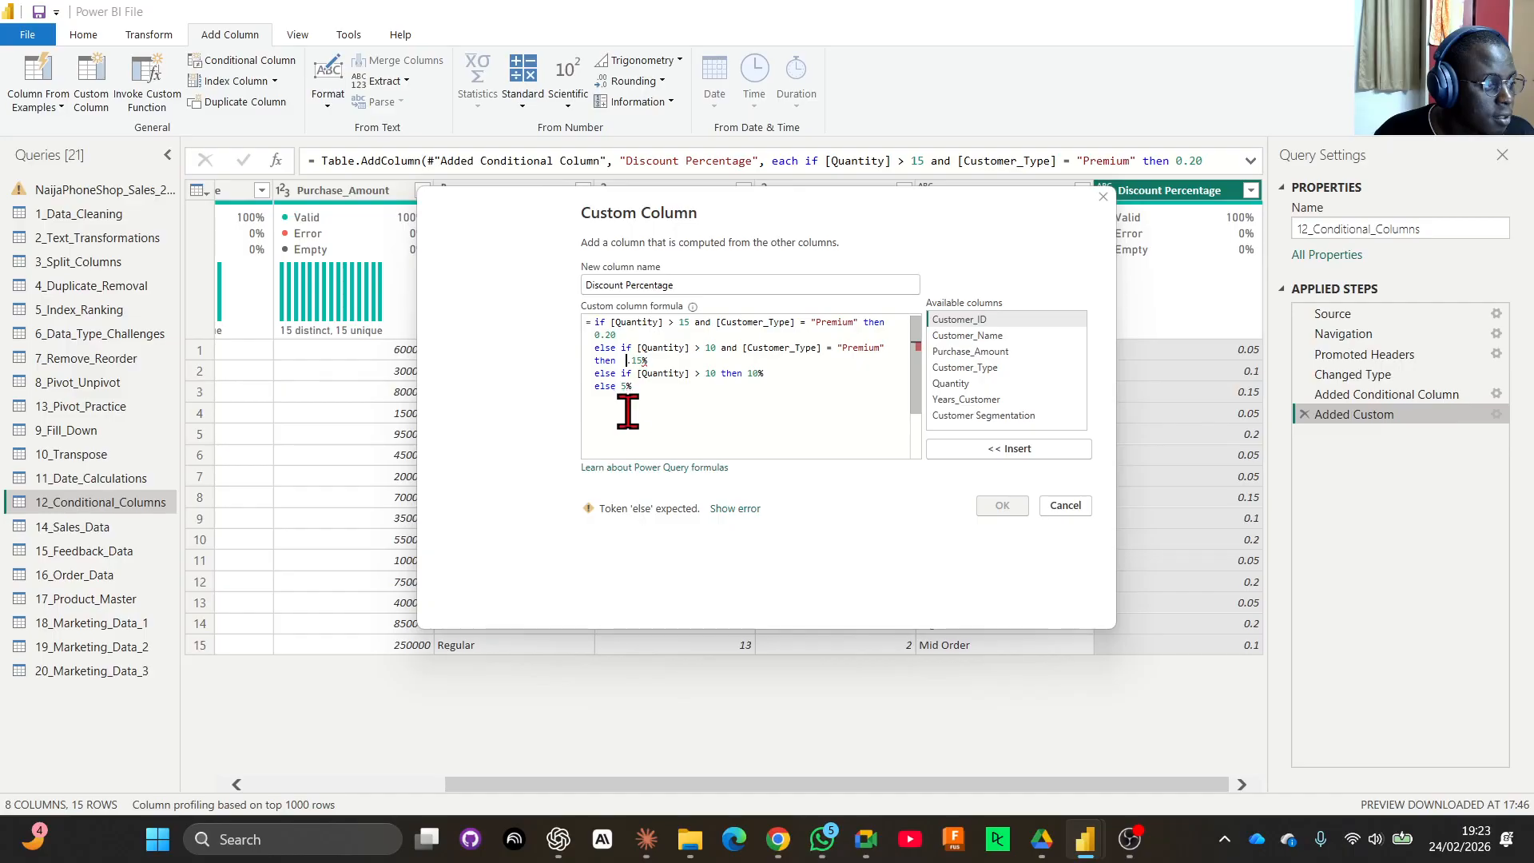
pyautogui.write('0')
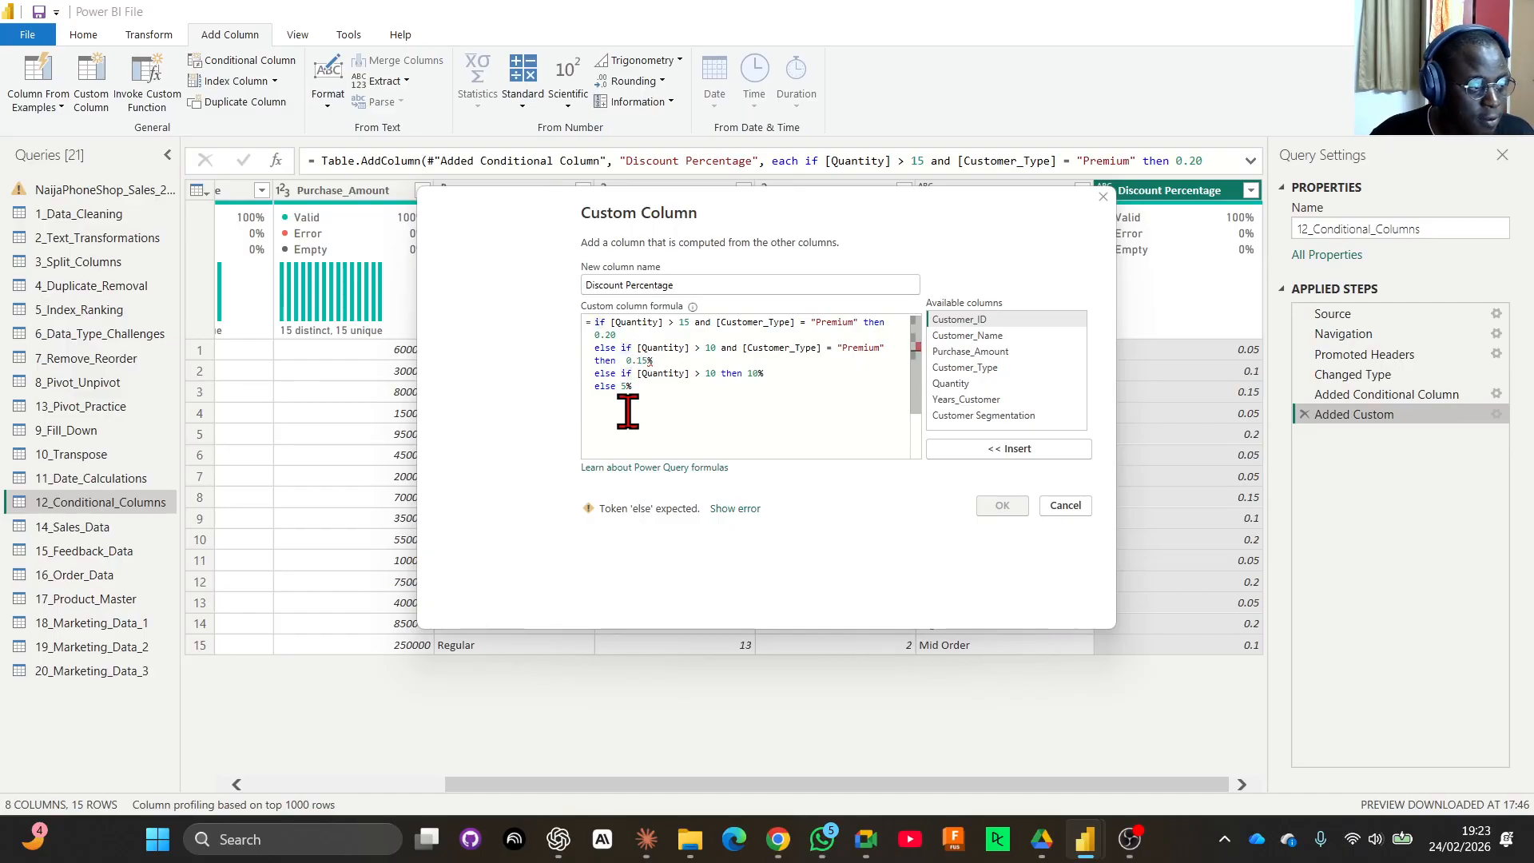
pyautogui.click(668, 362)
pyautogui.press('BackSpace')
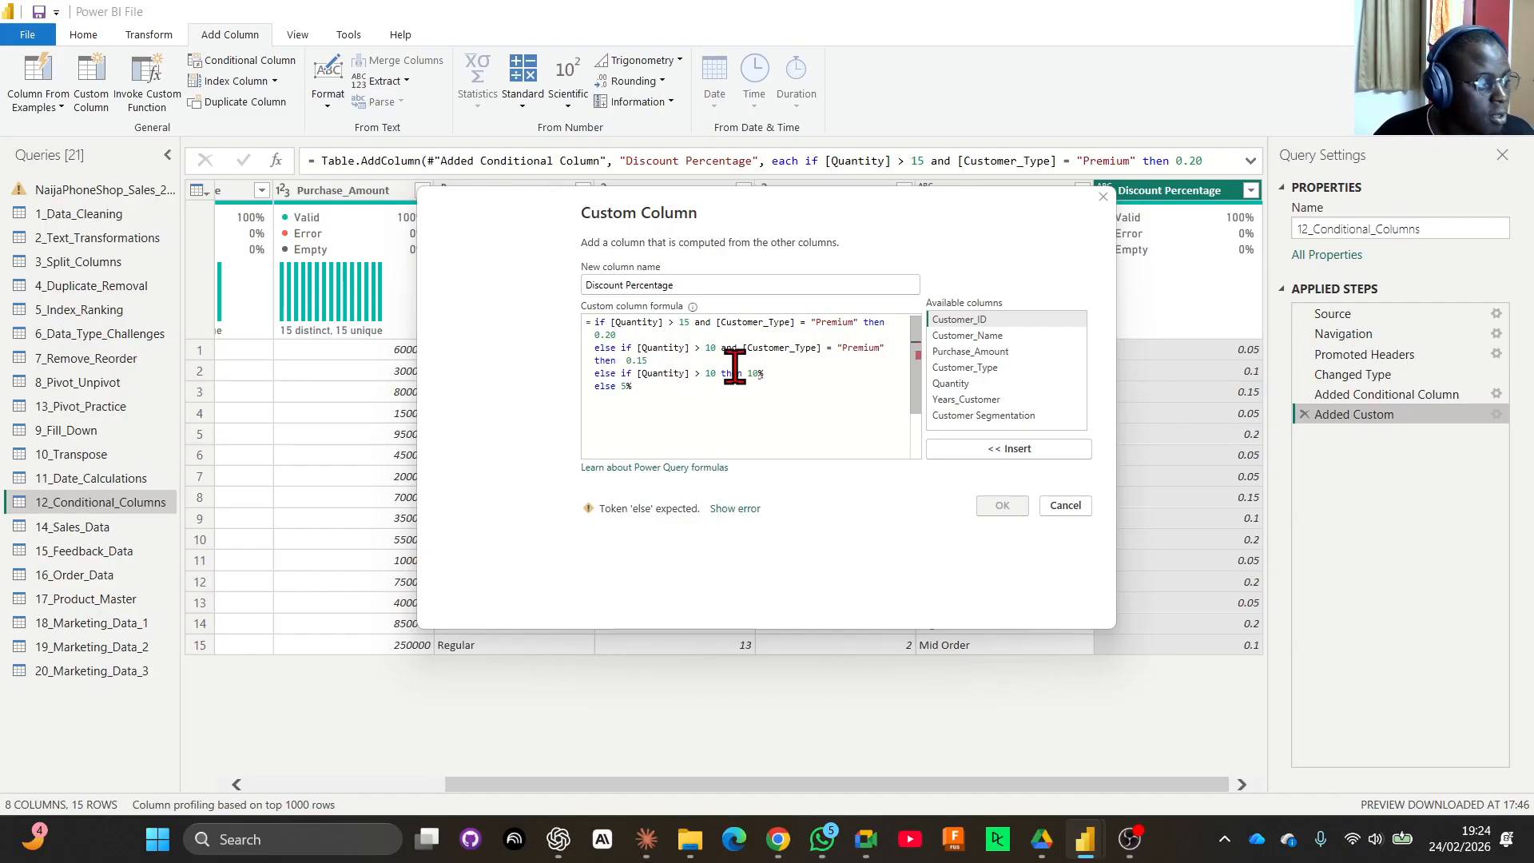
# Replace the result of the third clause (Quantity > 10 only) with 0.10.
pyautogui.press('BackSpace')
pyautogui.press('BackSpace')
pyautogui.press('BackSpace')
pyautogui.write('0.10')
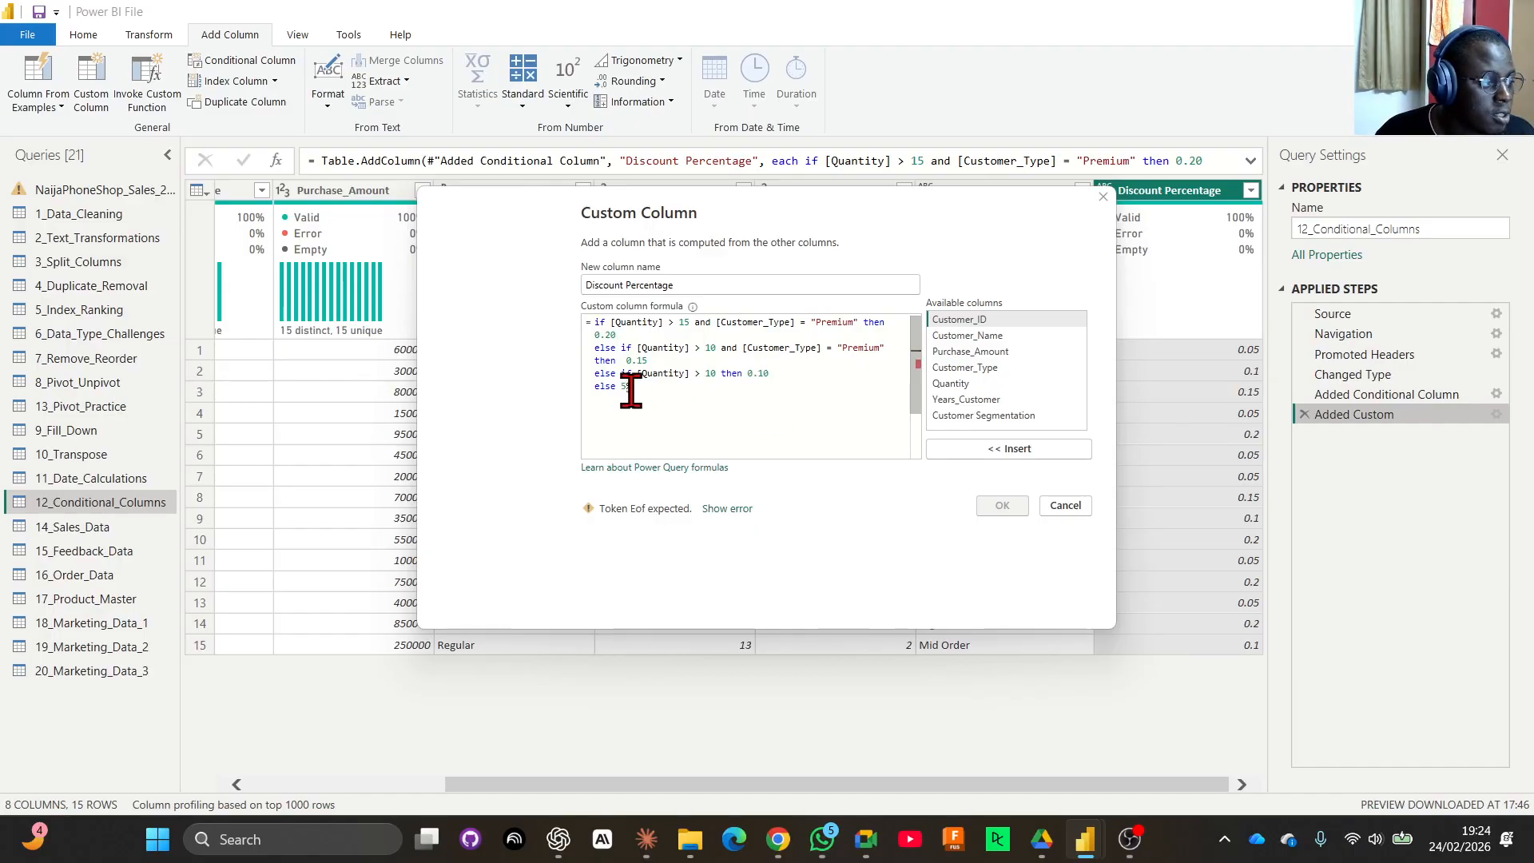
# Replace the final else result with 0.05 and apply the Discount Percentage custom column formula.
pyautogui.press('BackSpace')
pyautogui.press('BackSpace')
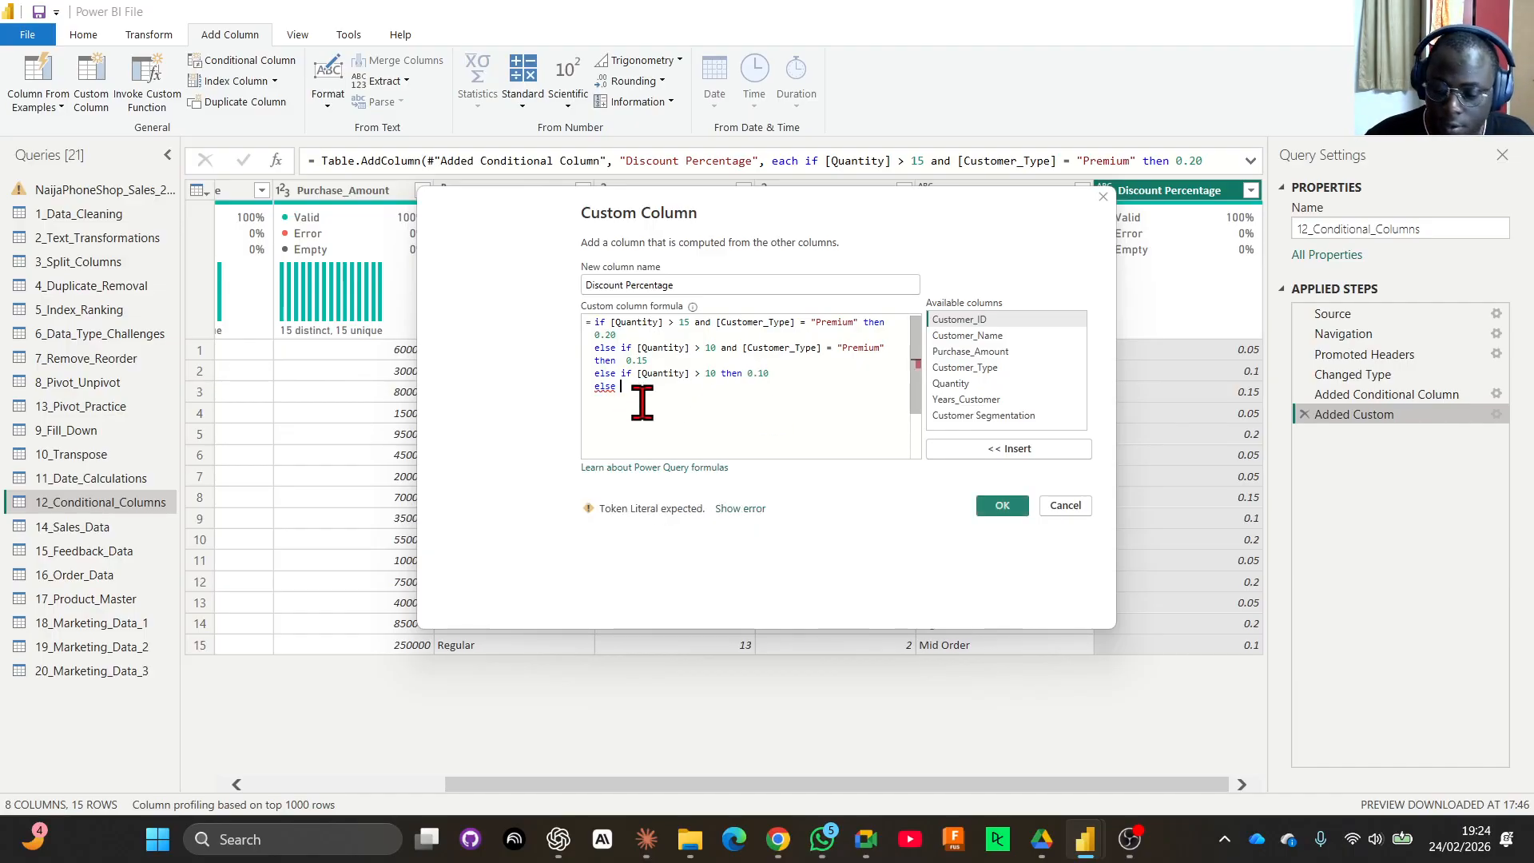
pyautogui.write('0')
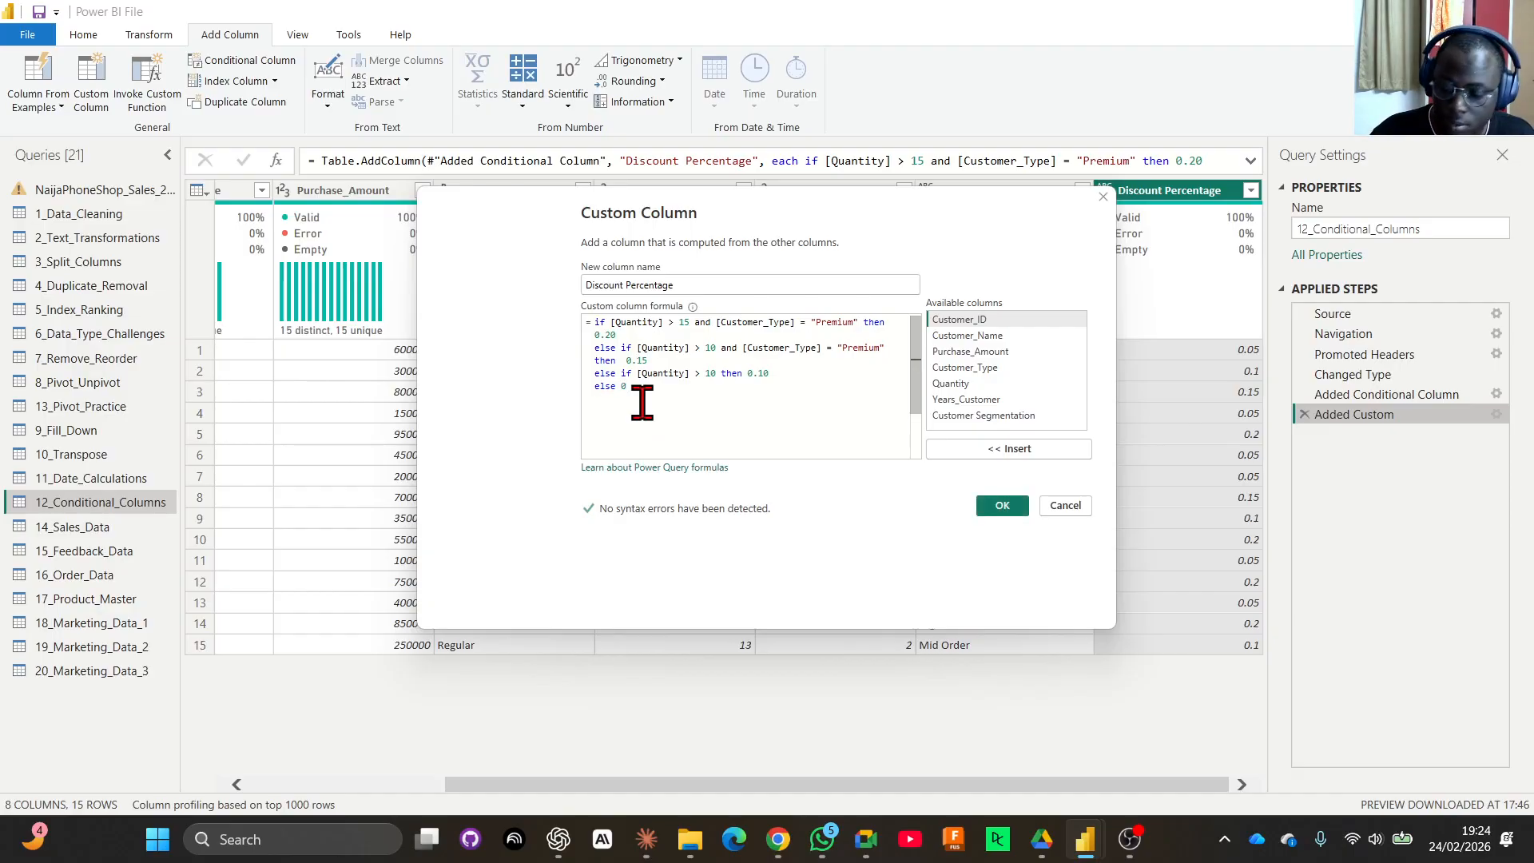
pyautogui.write('.05')
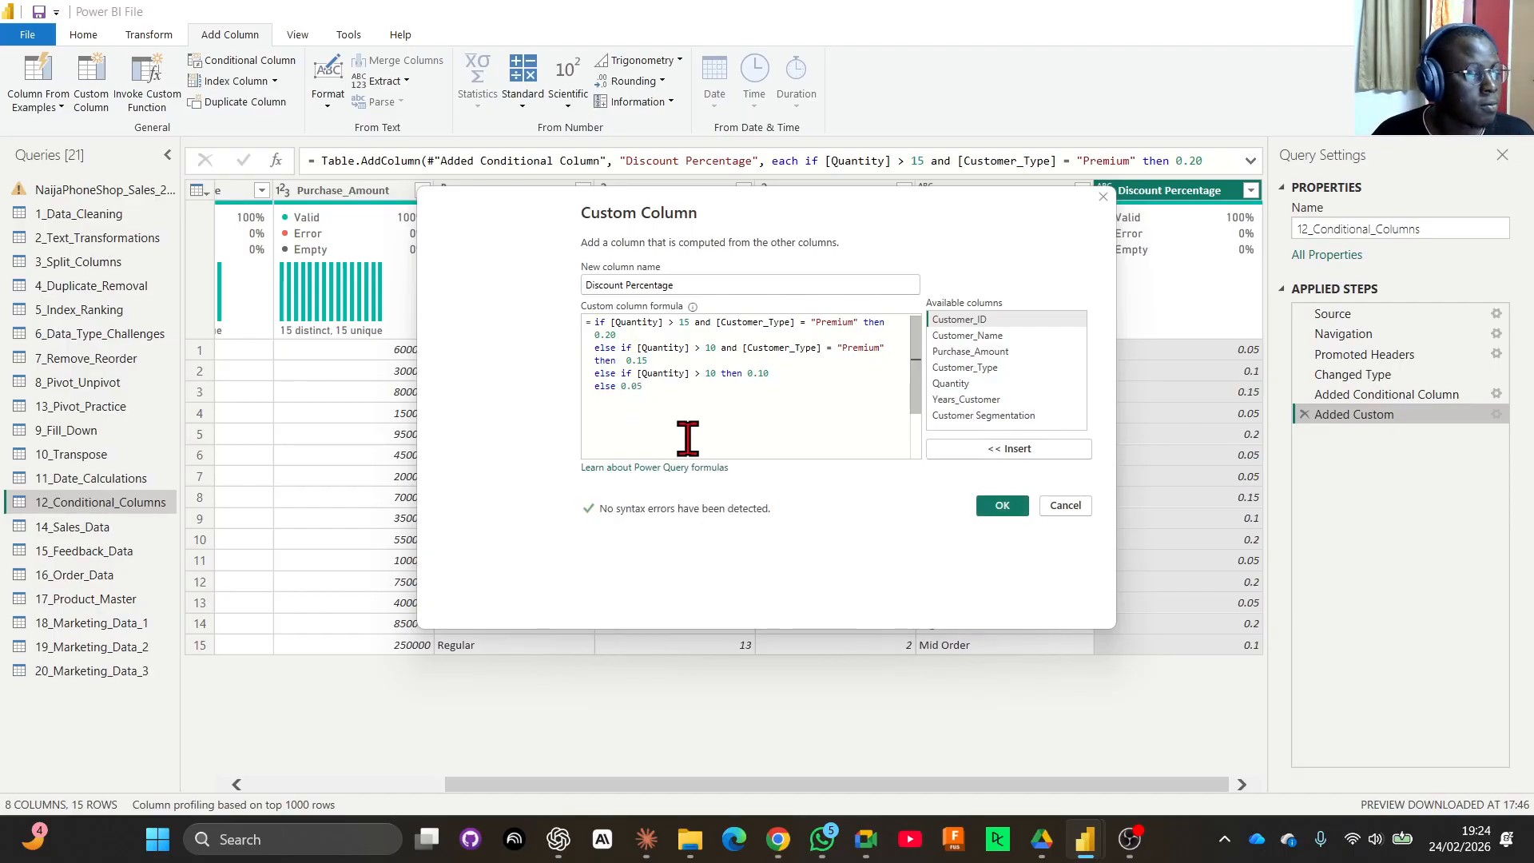
pyautogui.click(999, 506)
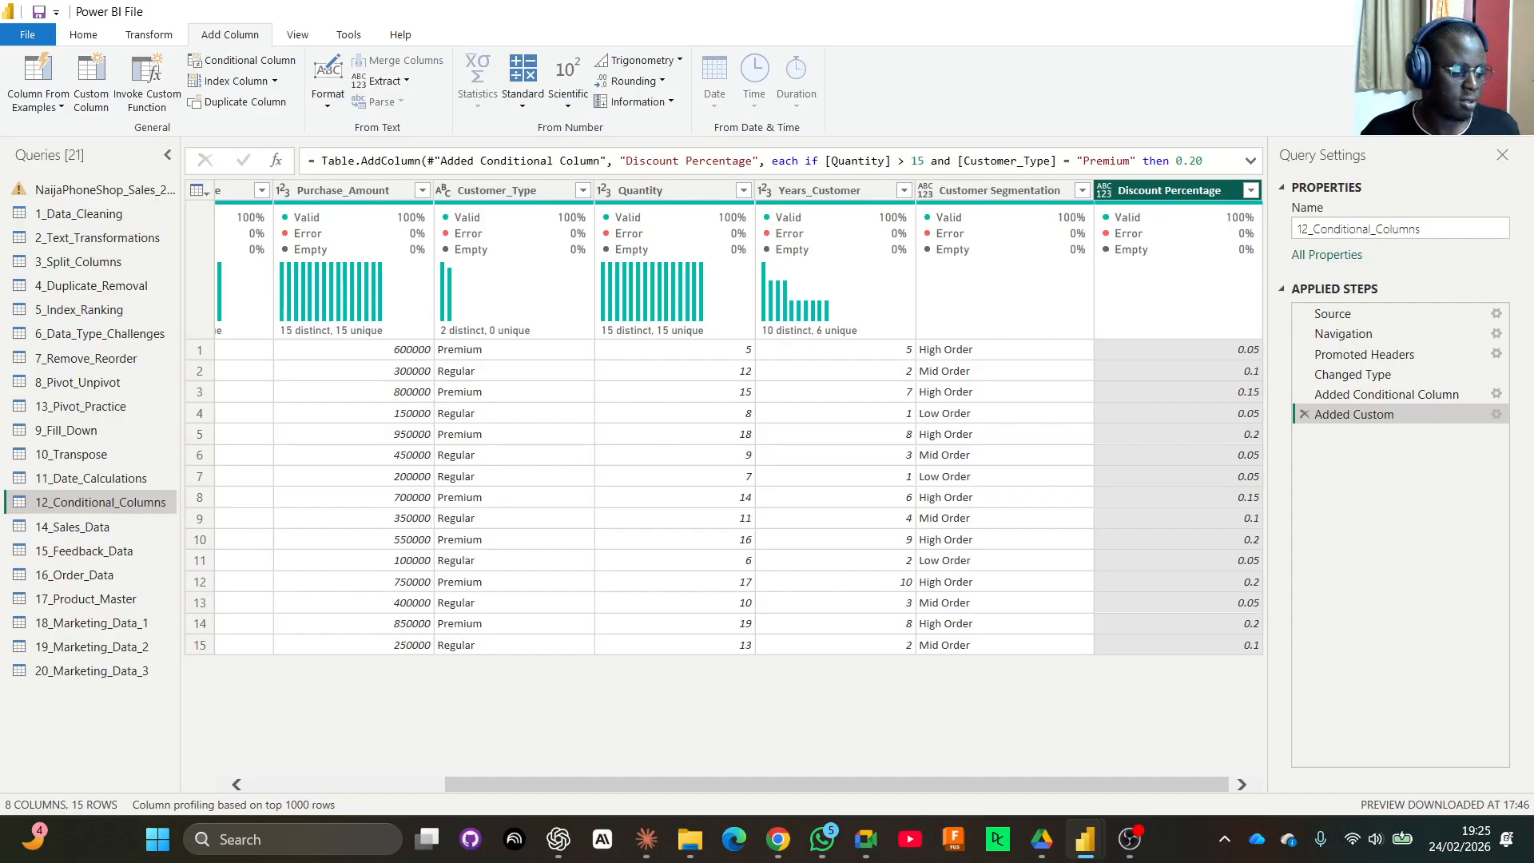
pyautogui.hotkey('alt', 'Tab')
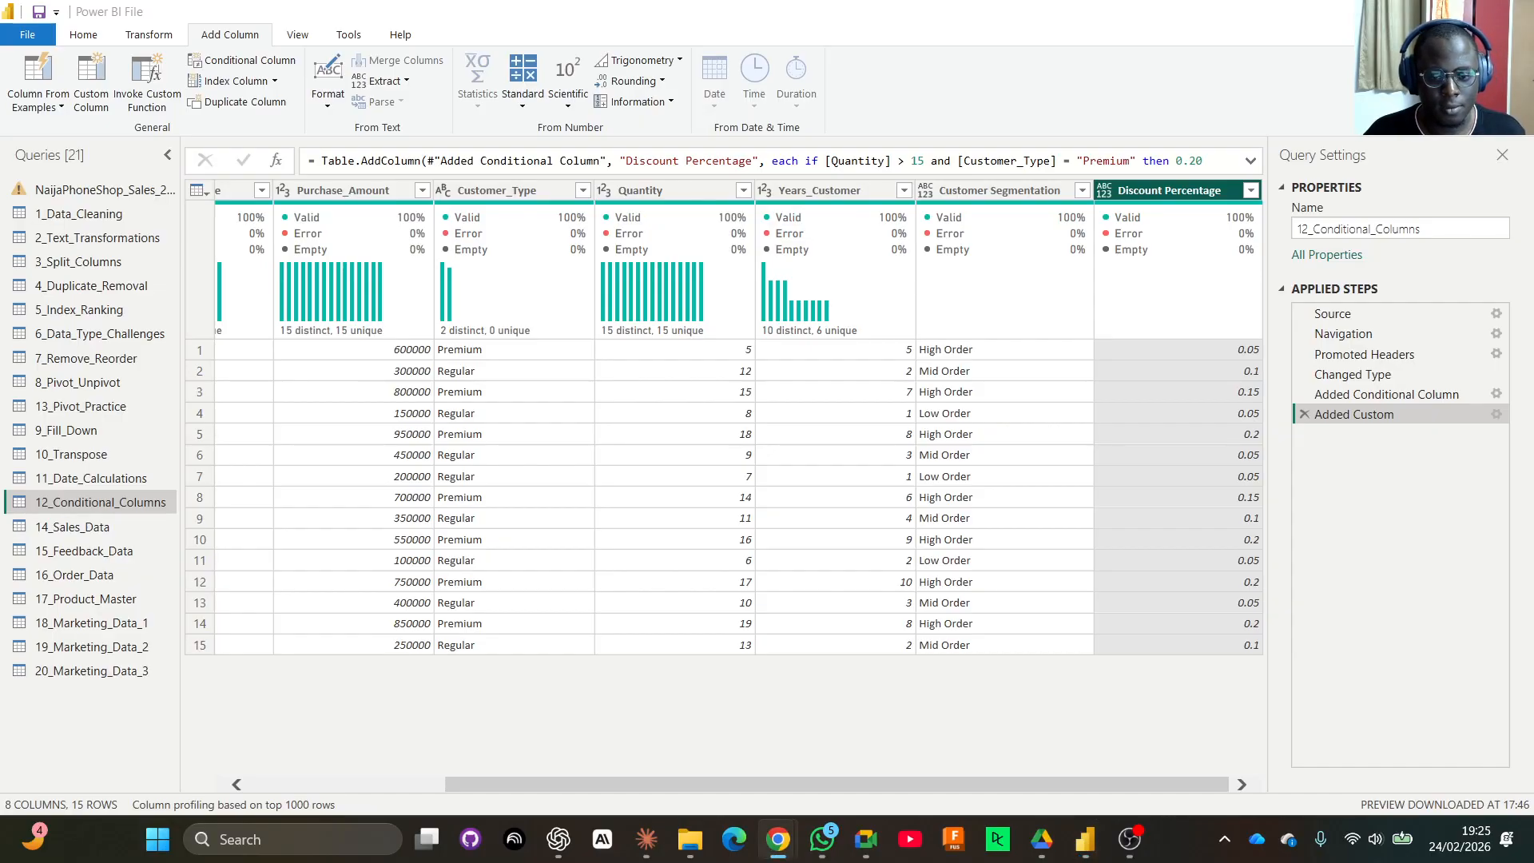